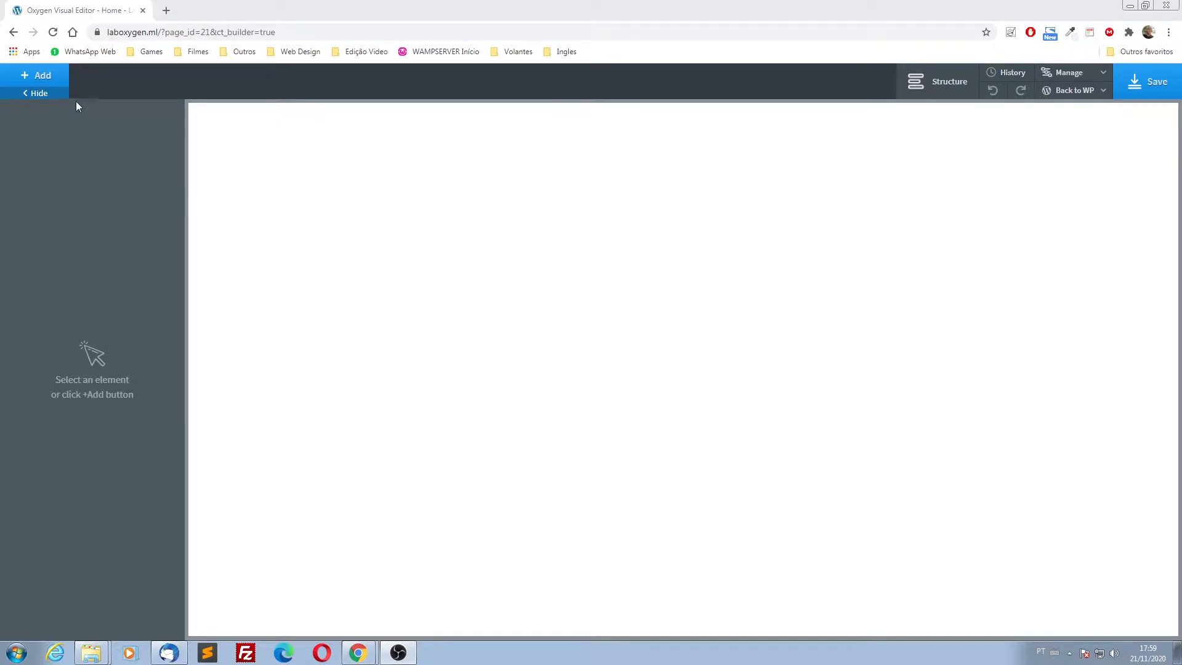
# - Add a Header Builder element to the empty page
pyautogui.click(55, 76)
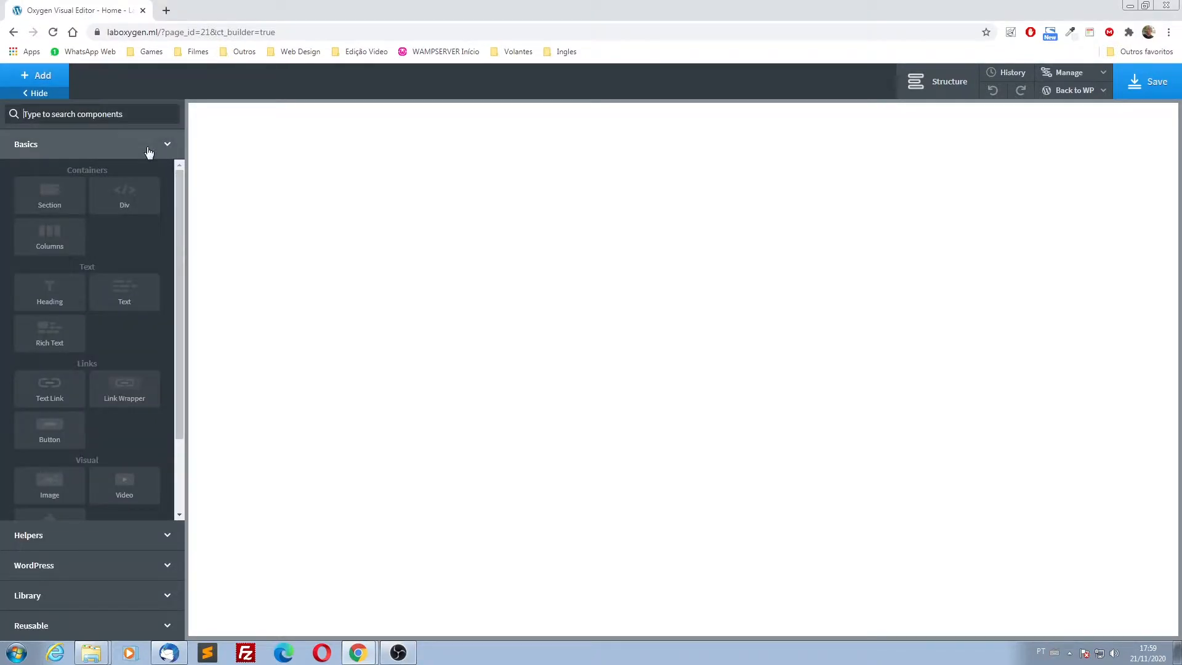
pyautogui.scroll(-3, 68, 440)
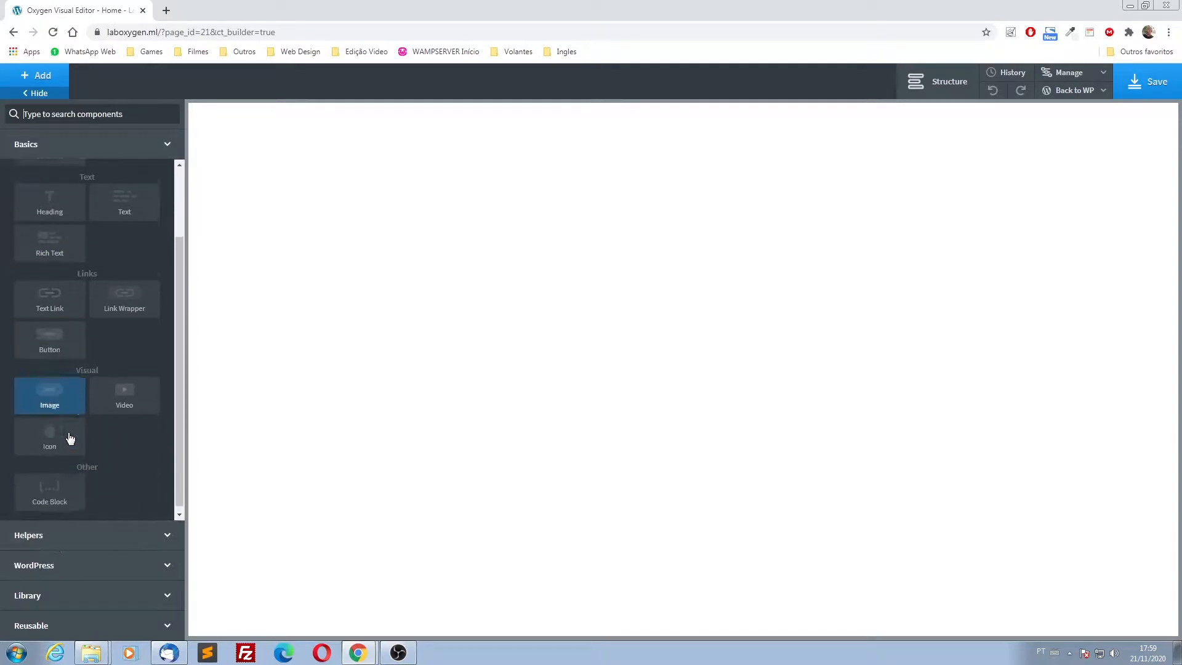
pyautogui.click(76, 541)
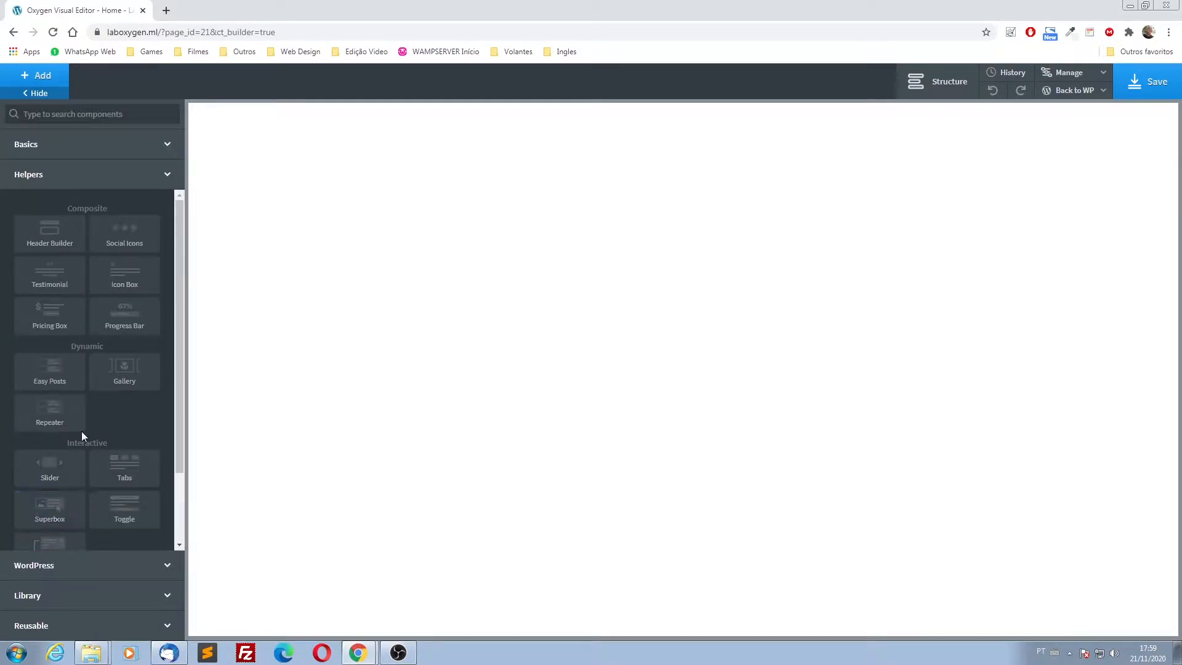
pyautogui.click(64, 235)
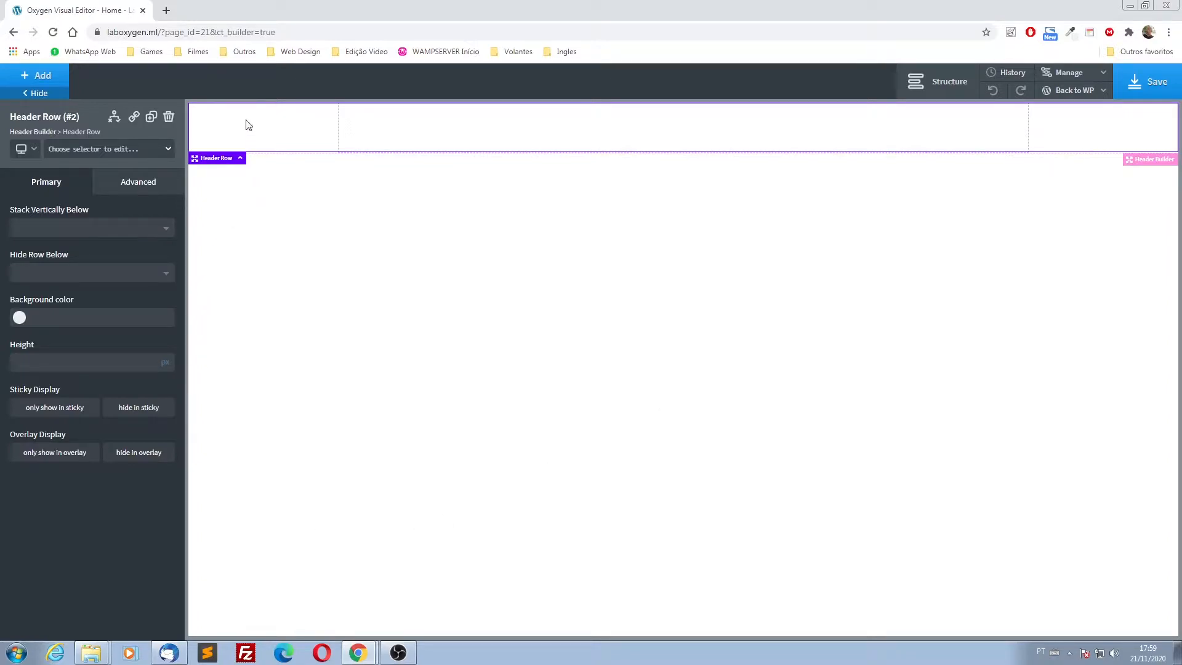
# - Add an image to the header row and set it to logotipo-lab-retangular-160x72-1.png from the media library
pyautogui.click(40, 75)
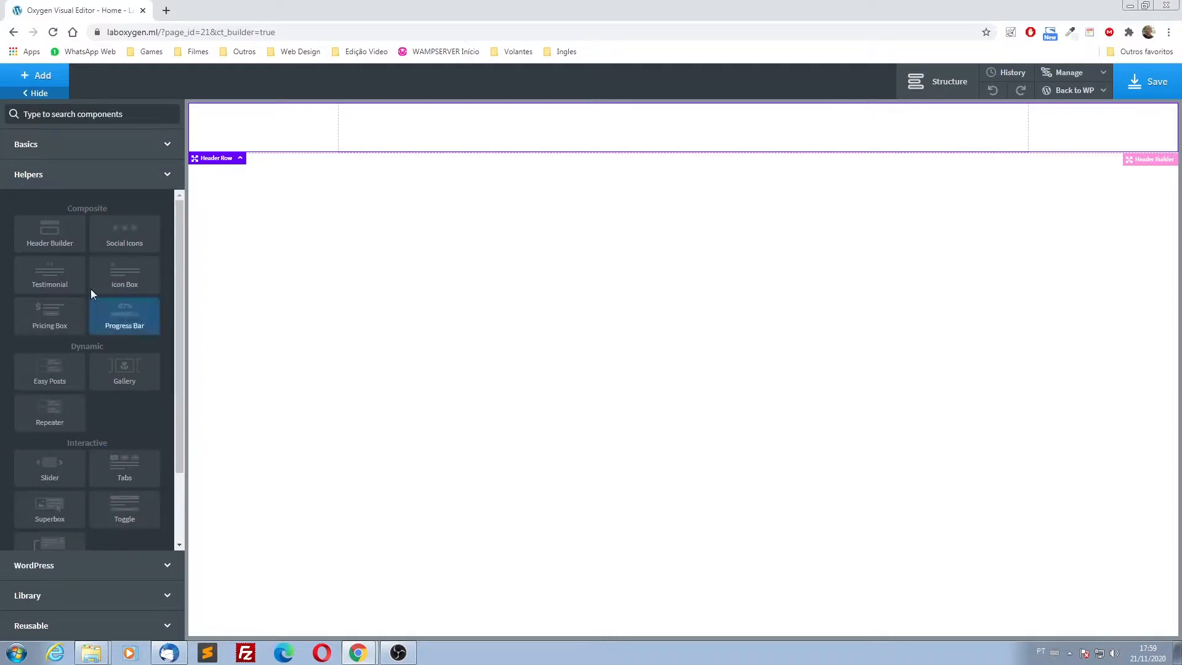
pyautogui.click(53, 148)
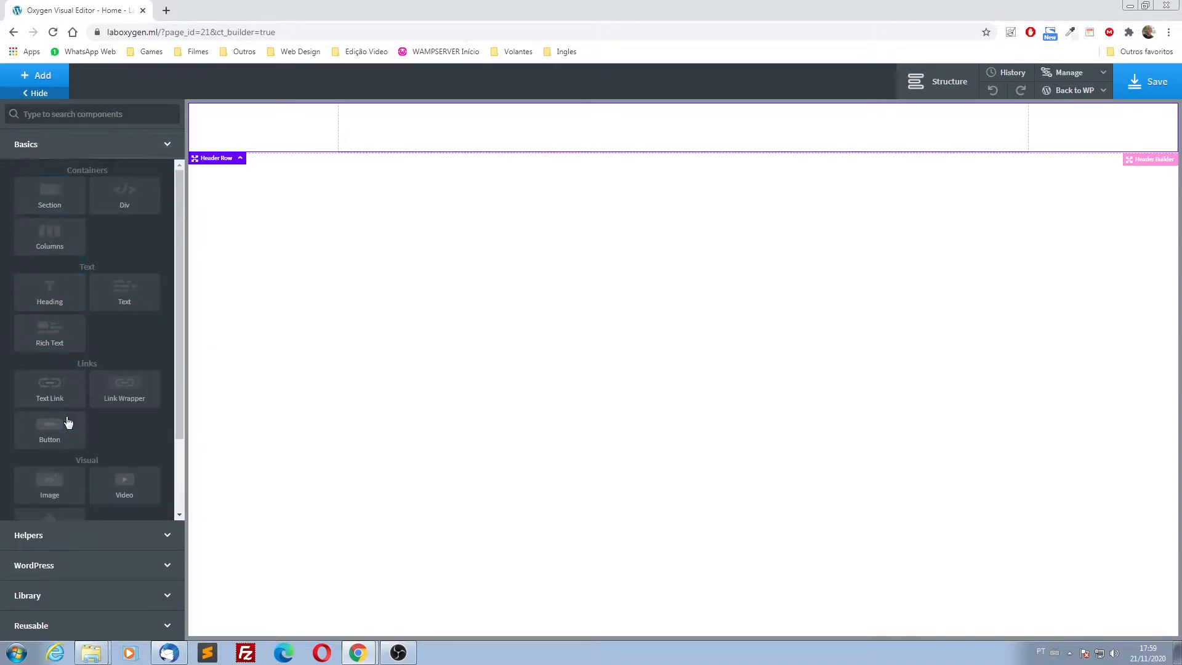
pyautogui.scroll(-2, 65, 453)
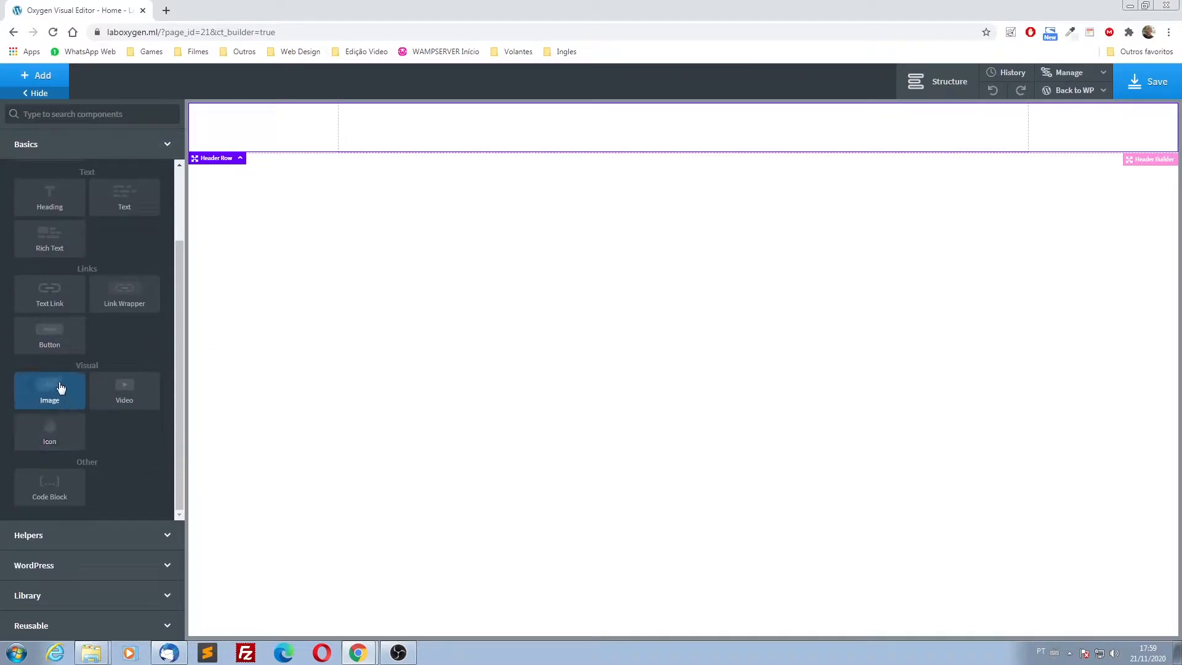
pyautogui.click(61, 387)
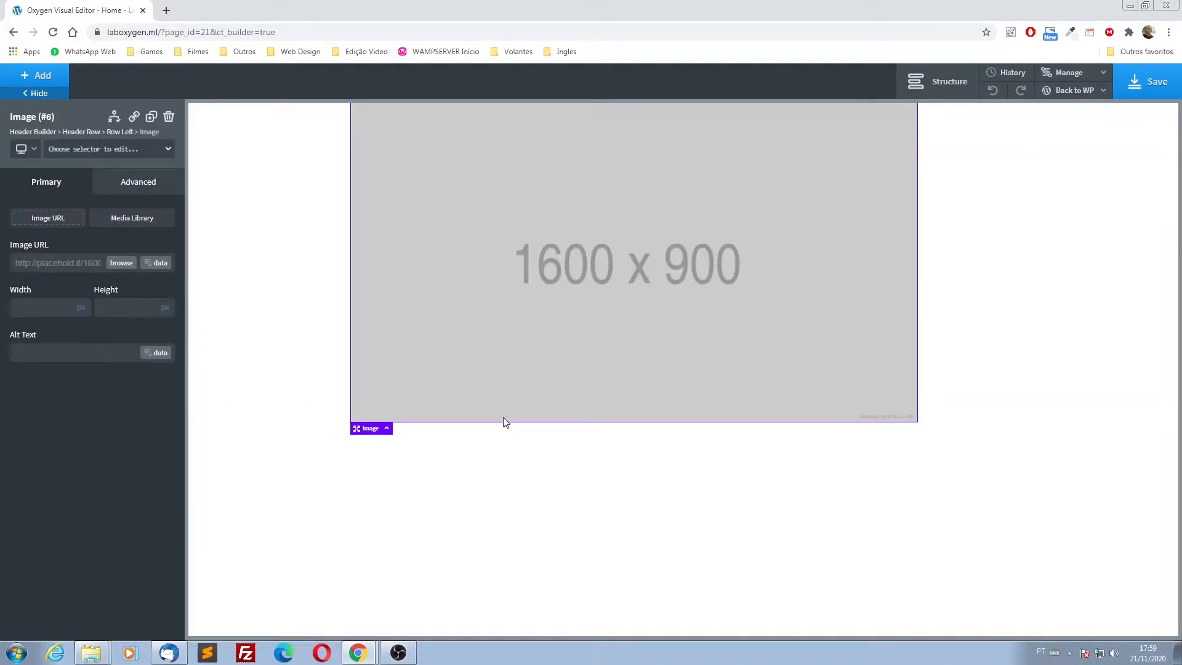
pyautogui.click(120, 263)
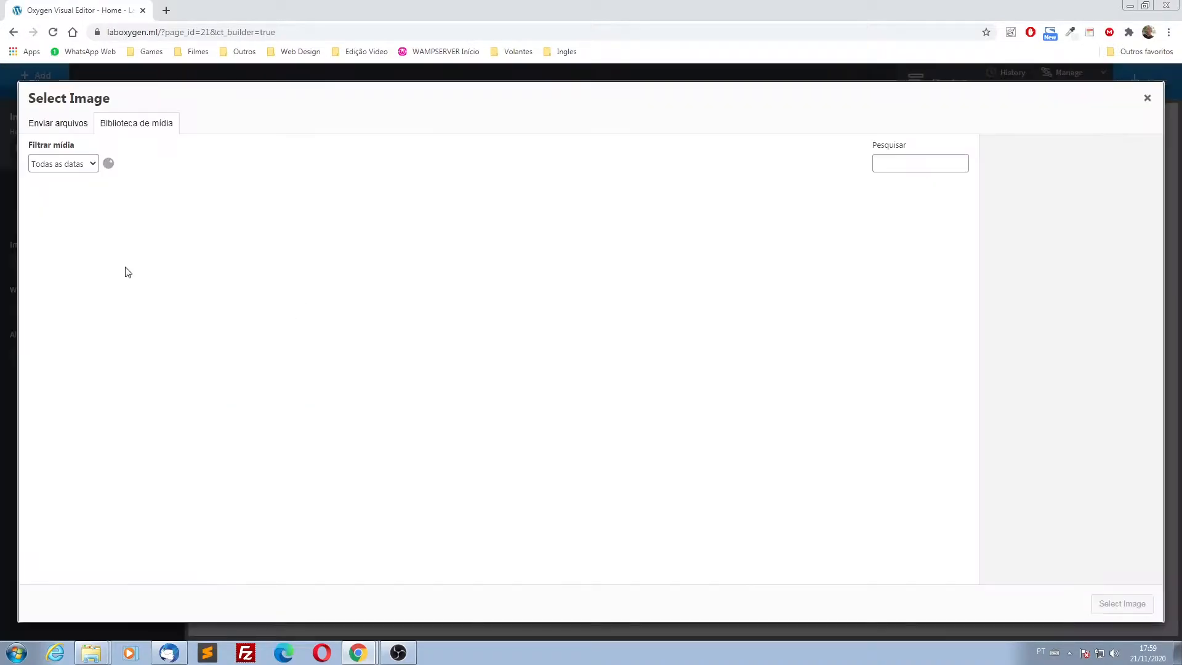
pyautogui.click(69, 231)
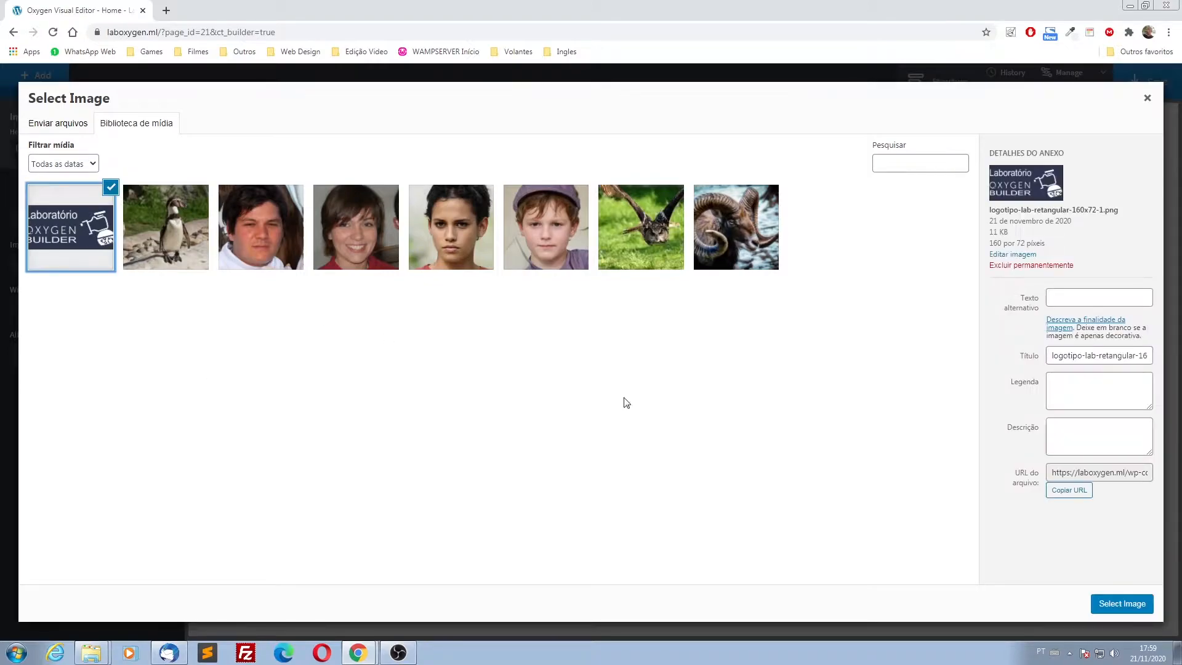
pyautogui.click(1121, 605)
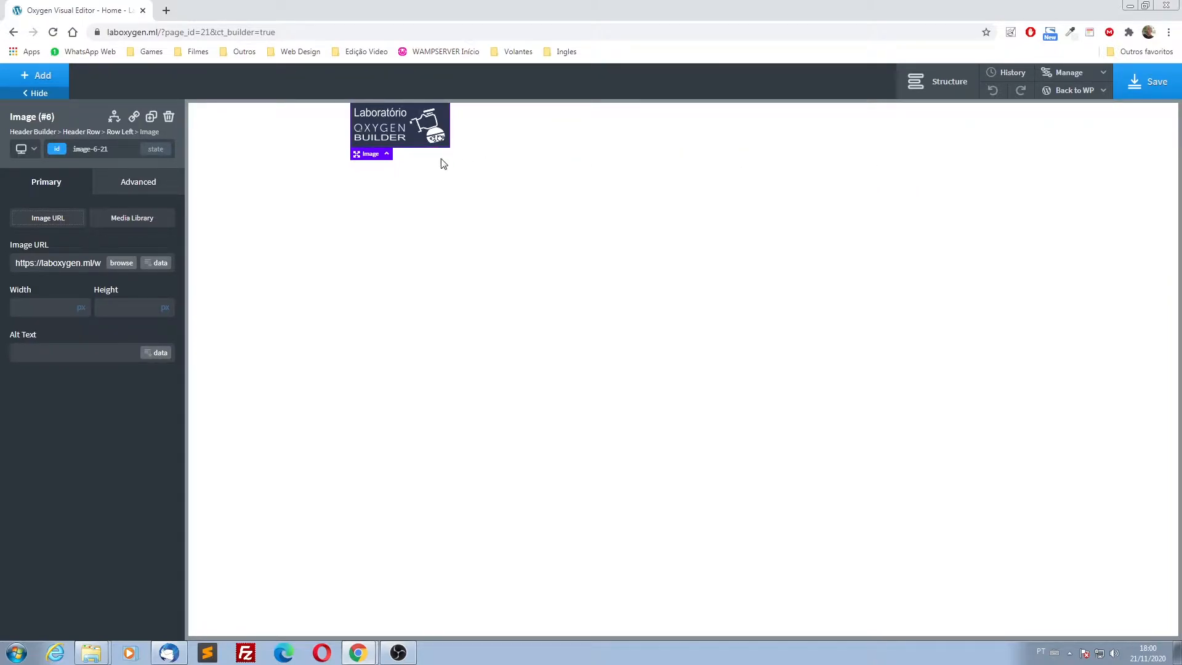
# - Search the components for "menu" and add a Menu element to the header row
pyautogui.click(944, 84)
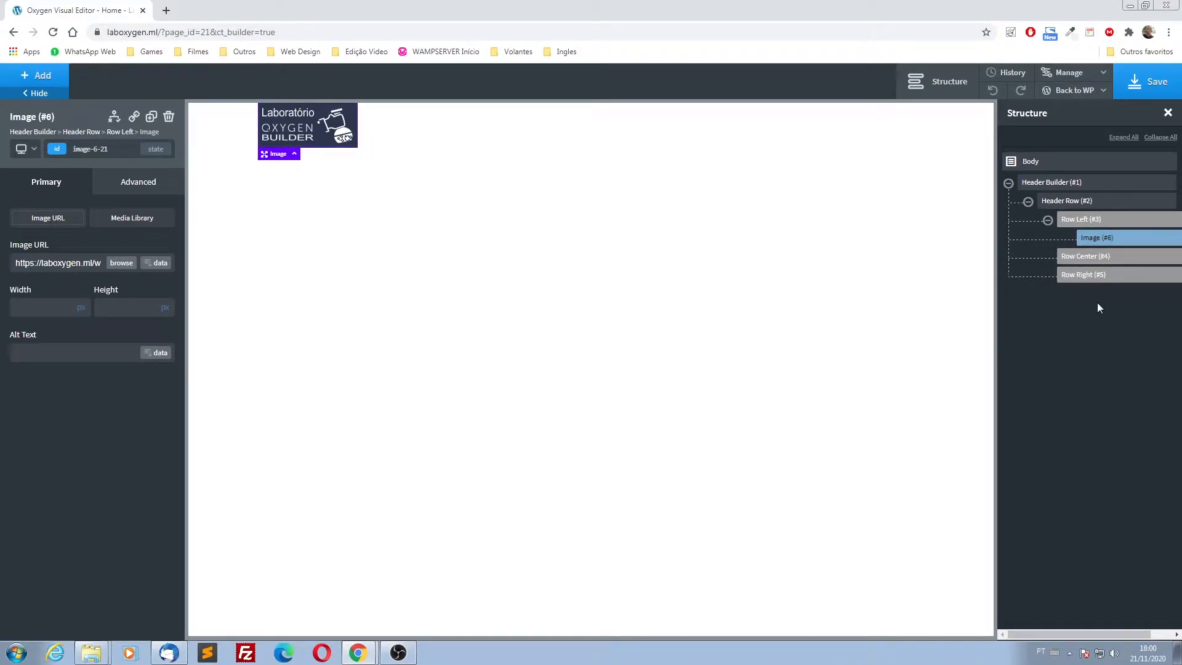
pyautogui.click(1079, 275)
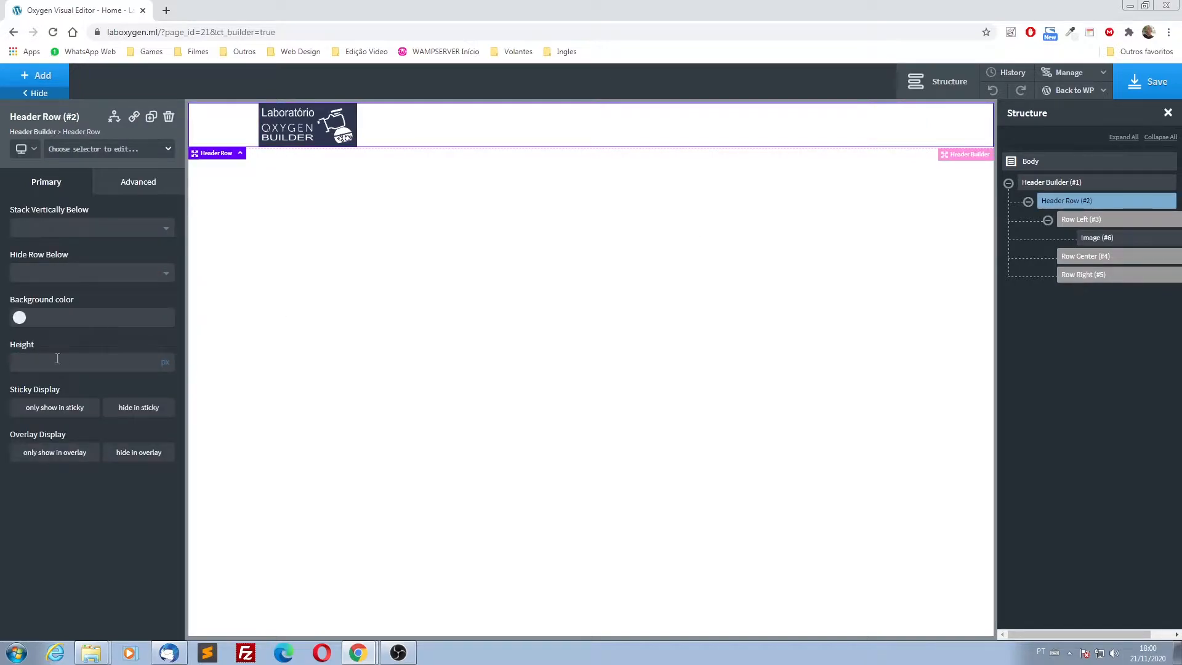
pyautogui.click(940, 83)
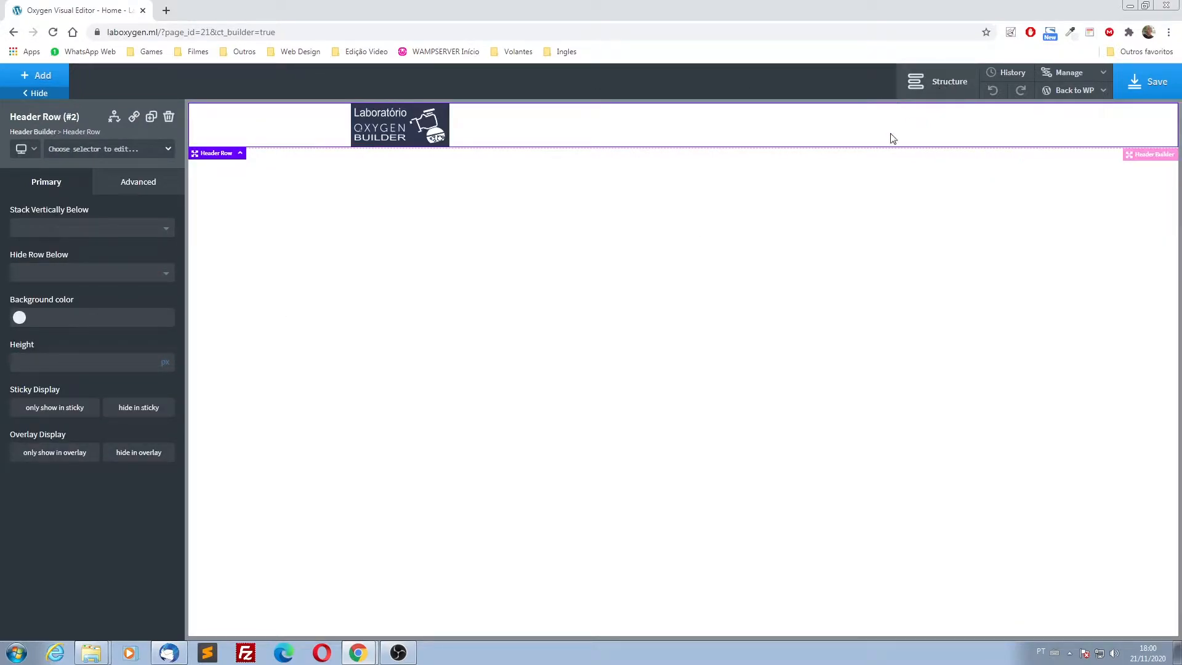
pyautogui.click(38, 79)
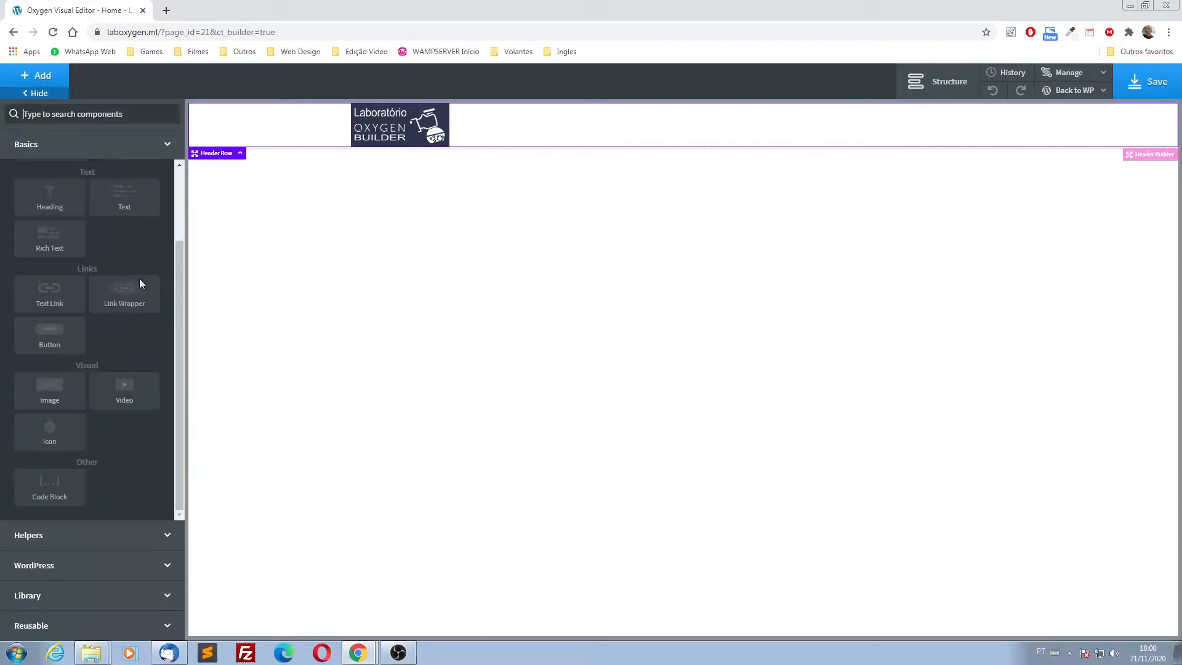
pyautogui.click(45, 547)
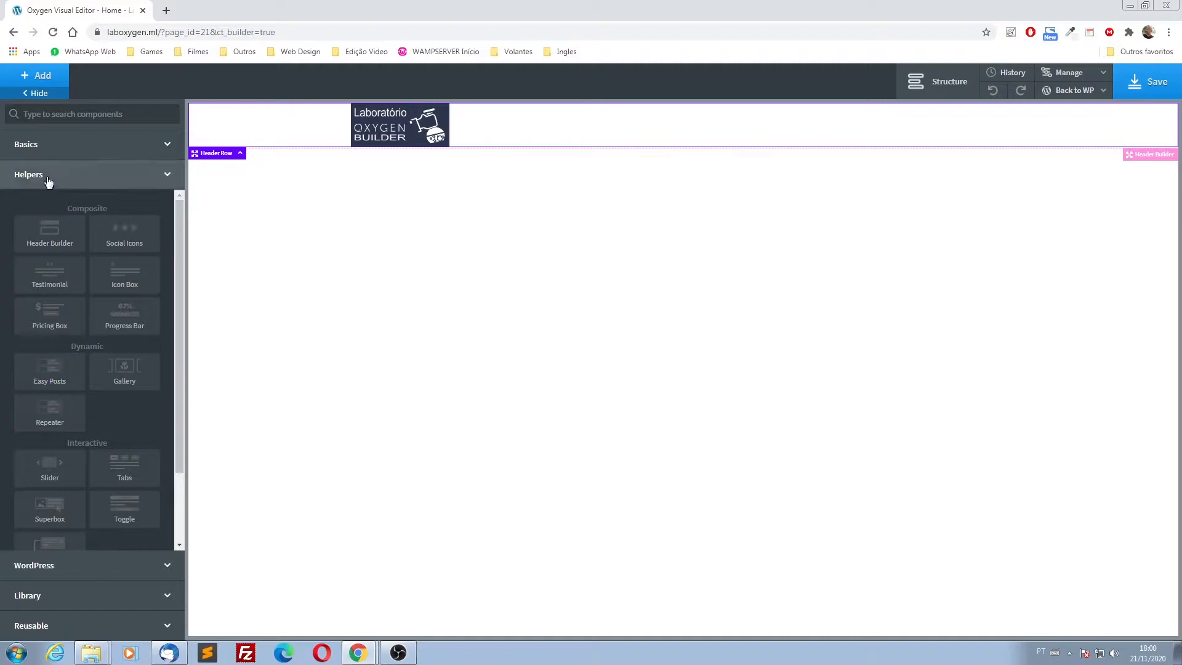
pyautogui.click(48, 563)
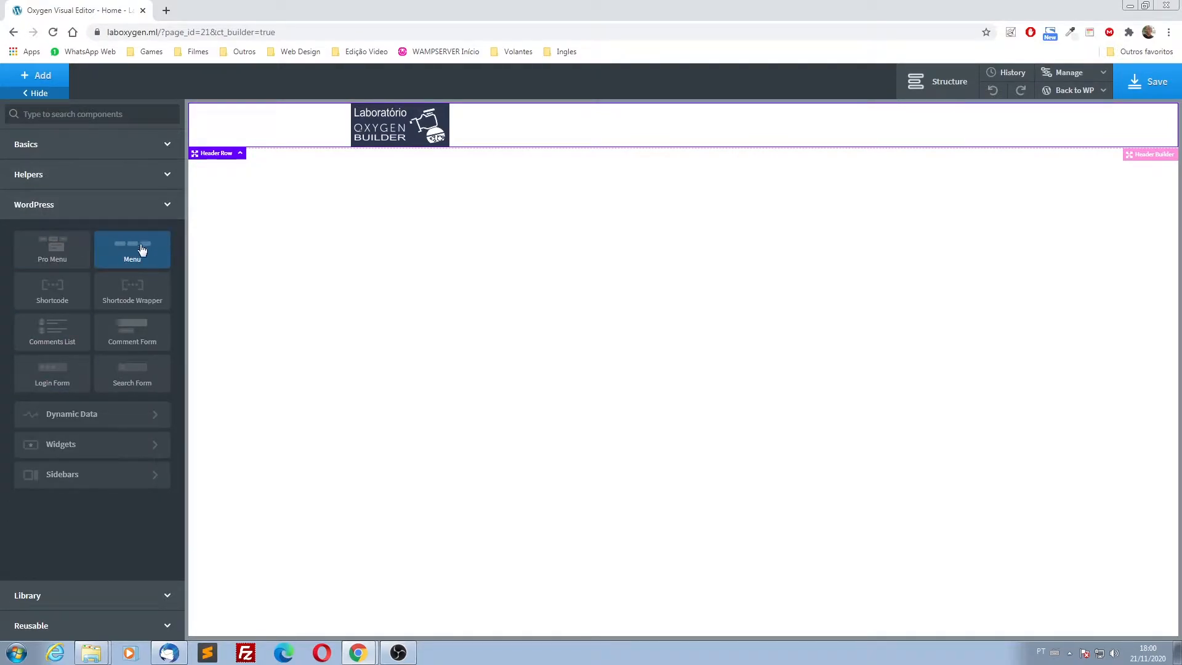
pyautogui.click(69, 112)
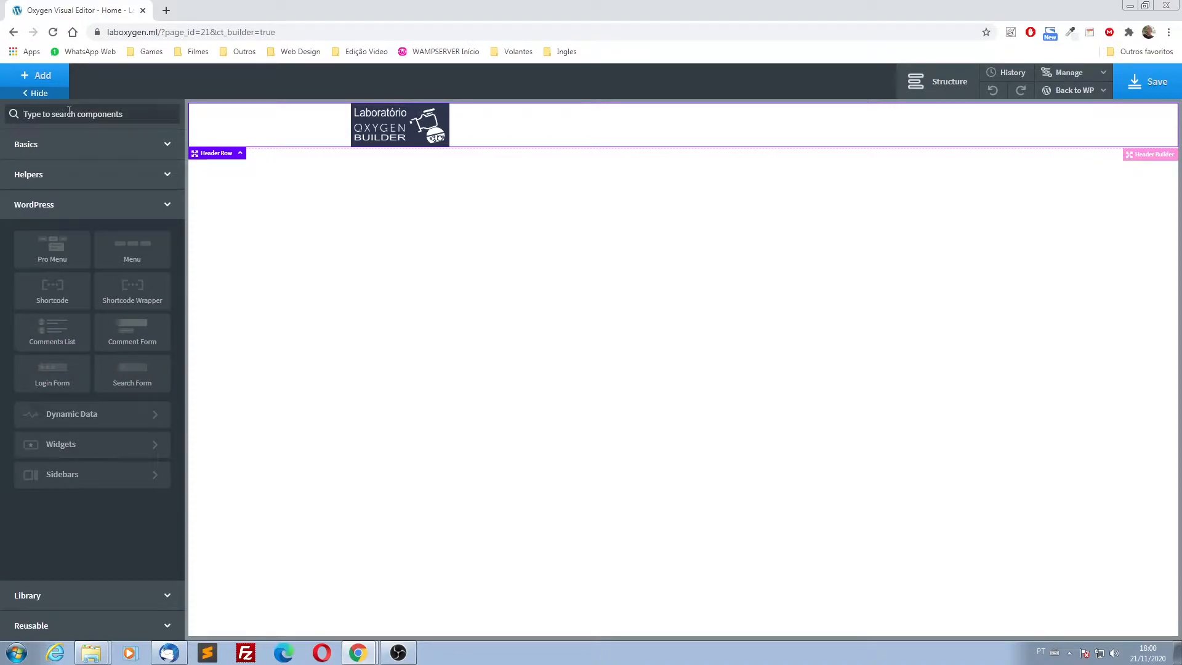
pyautogui.write('menu')
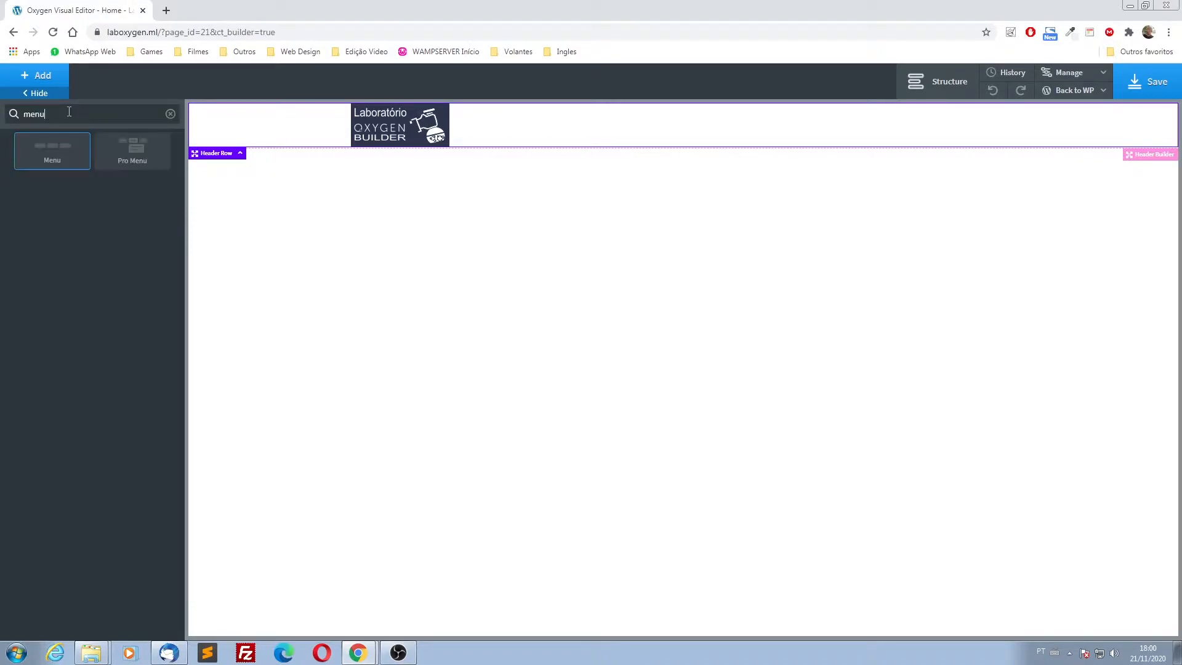
pyautogui.click(54, 150)
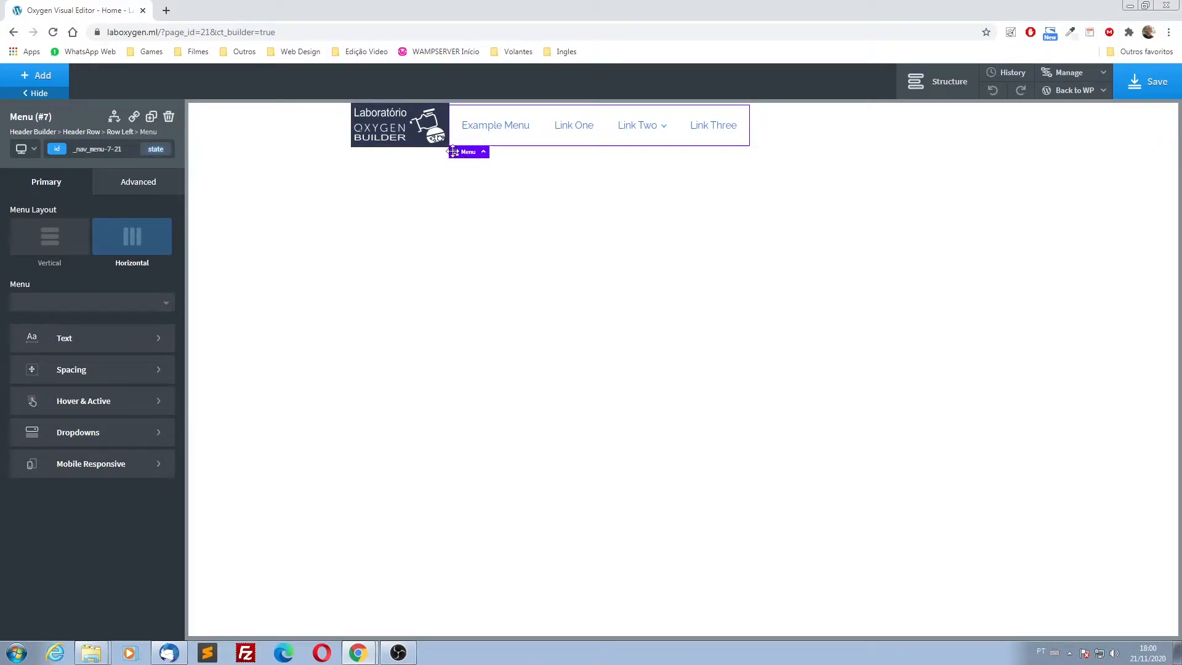
# - Move the menu into the right area of the header row and check its place in the page structure
pyautogui.moveTo(453, 152); pyautogui.dragTo(1103, 132)
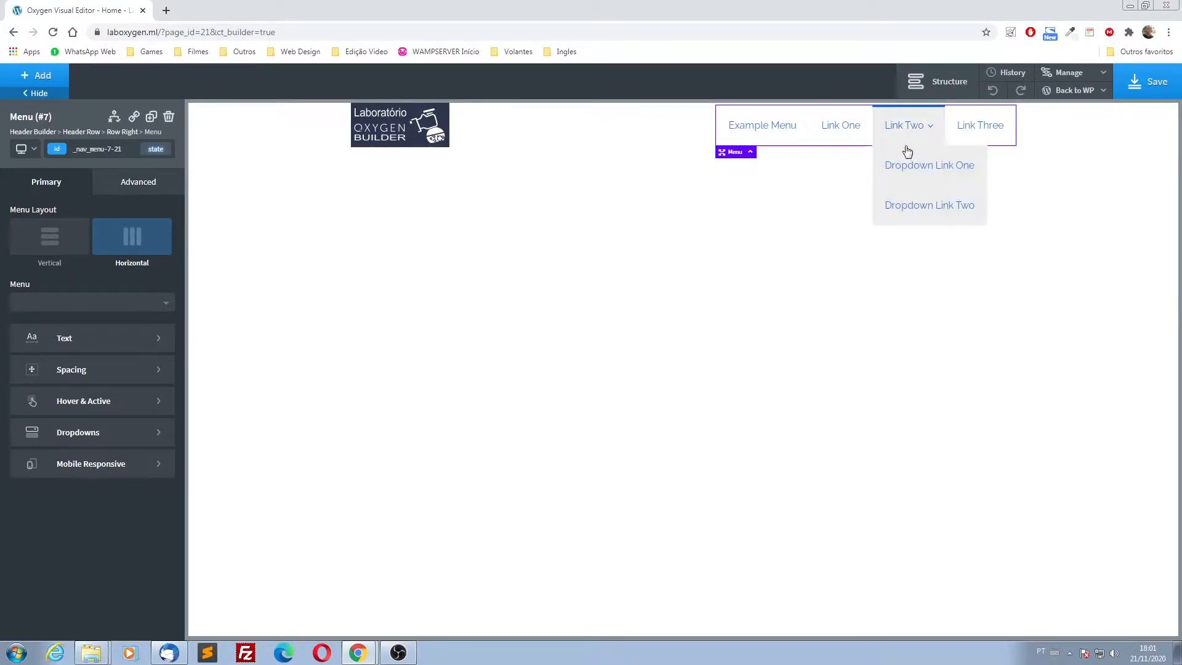
pyautogui.click(938, 81)
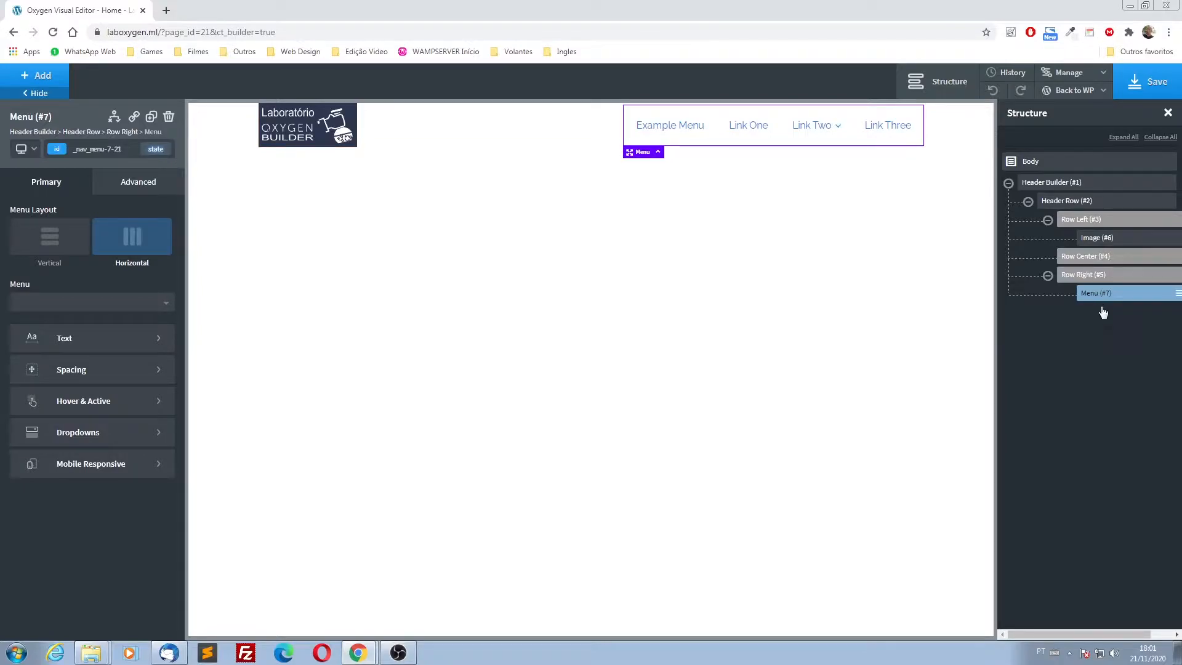
pyautogui.click(942, 87)
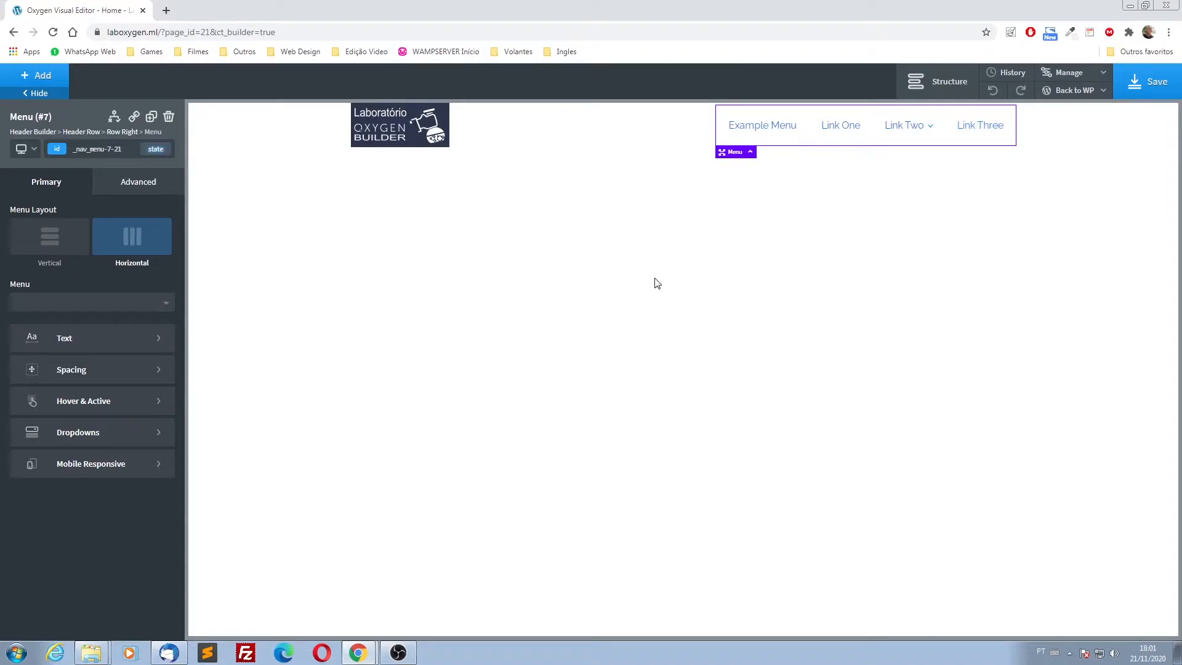
# - Add a section below the header and insert a heading inside it
pyautogui.click(49, 78)
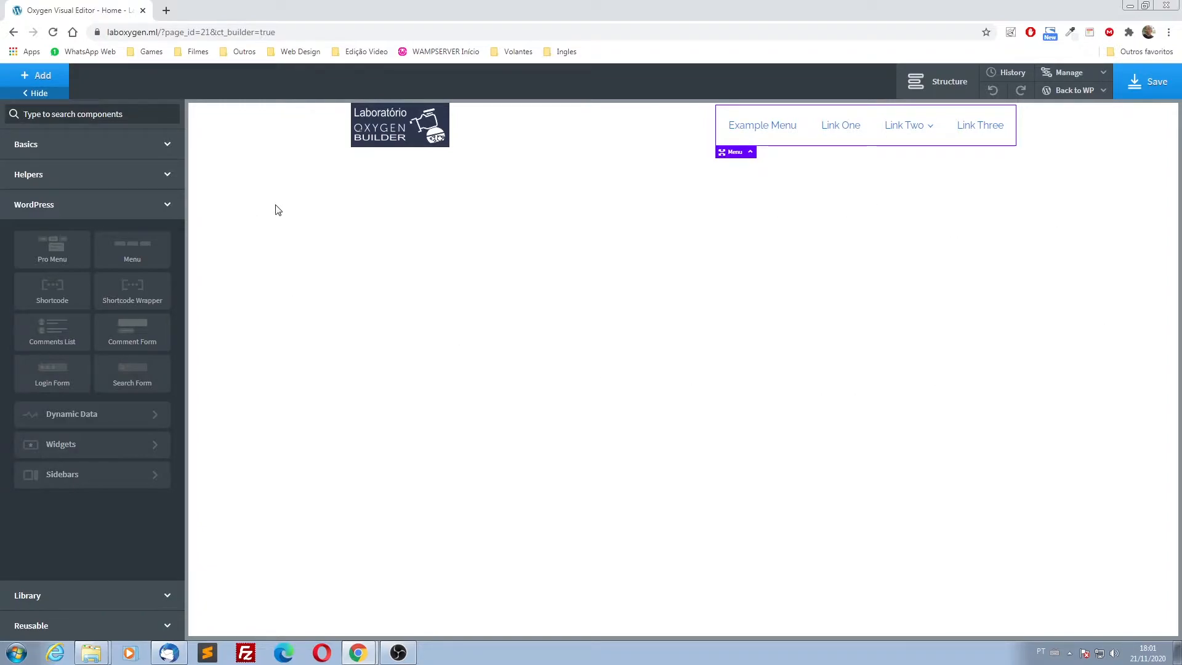
pyautogui.click(59, 146)
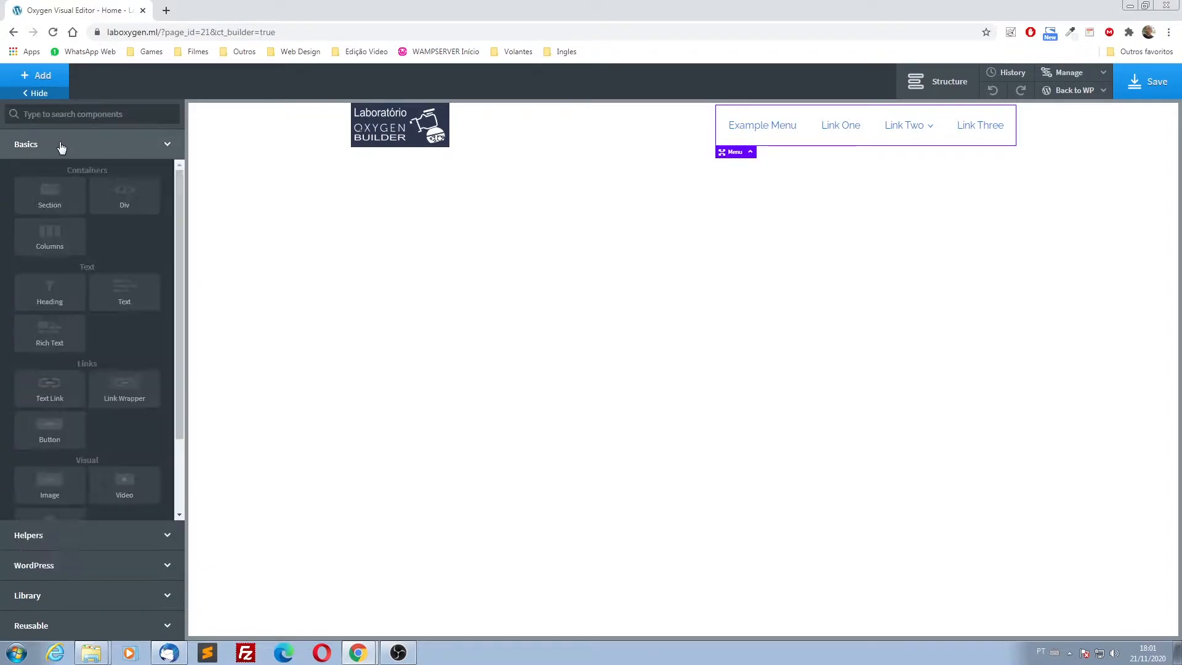
pyautogui.click(49, 194)
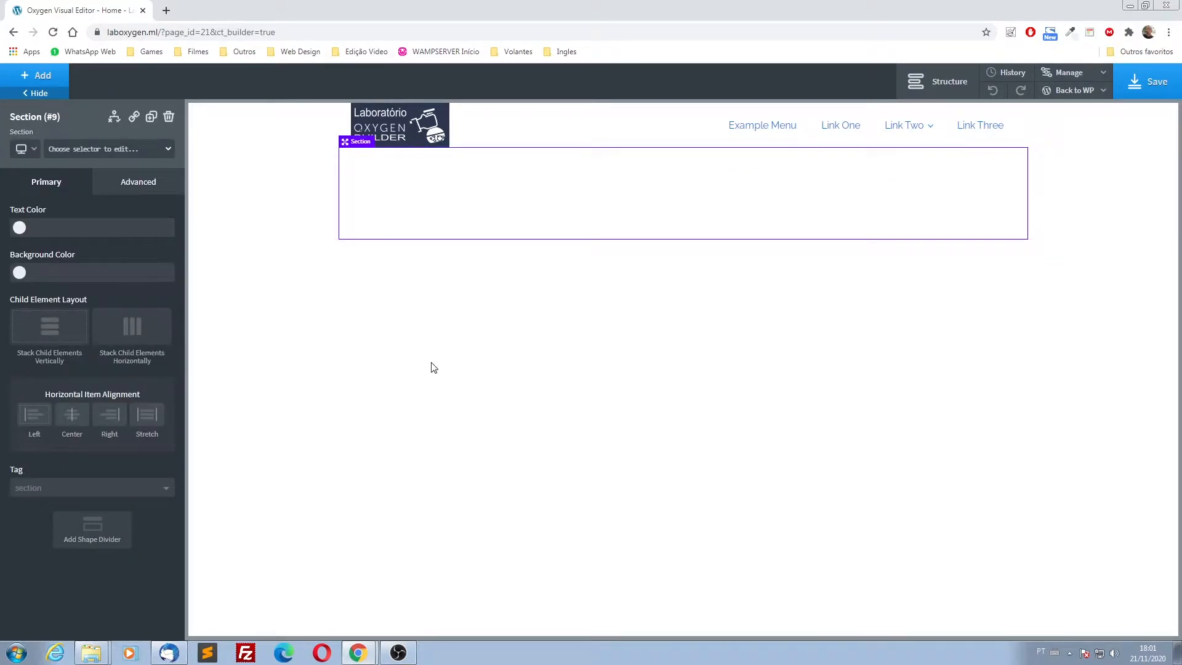
pyautogui.click(43, 77)
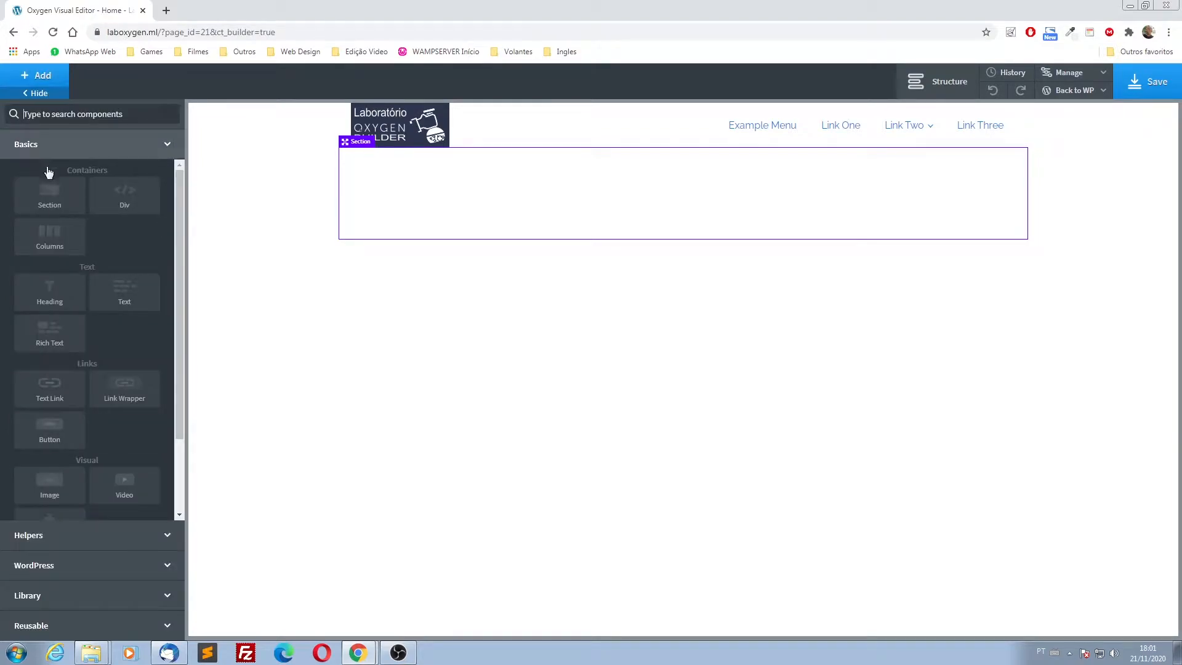
pyautogui.click(44, 295)
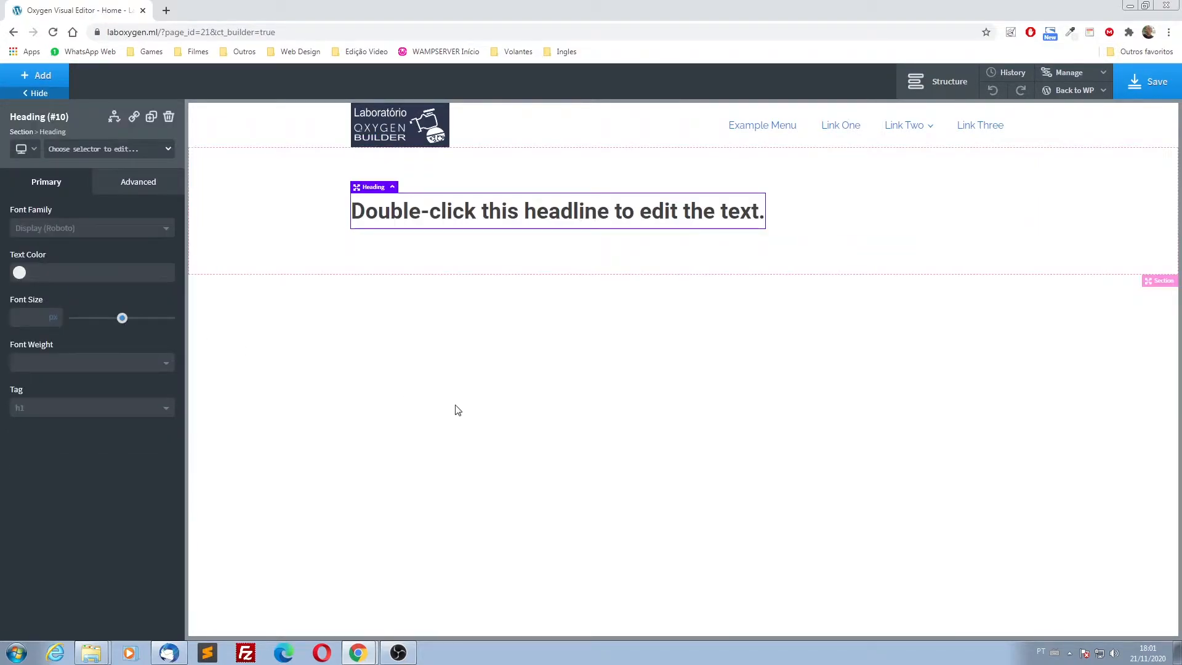
# - Add a video and a text link below the heading in the section
pyautogui.click(45, 77)
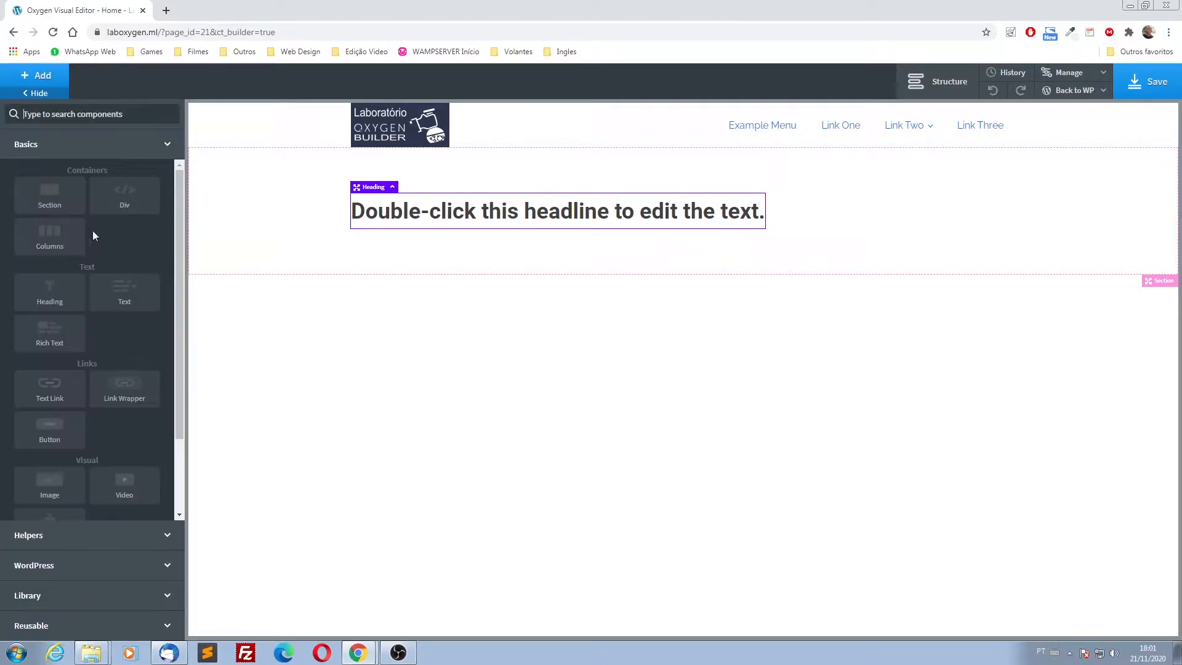
pyautogui.scroll(-2, 91, 363)
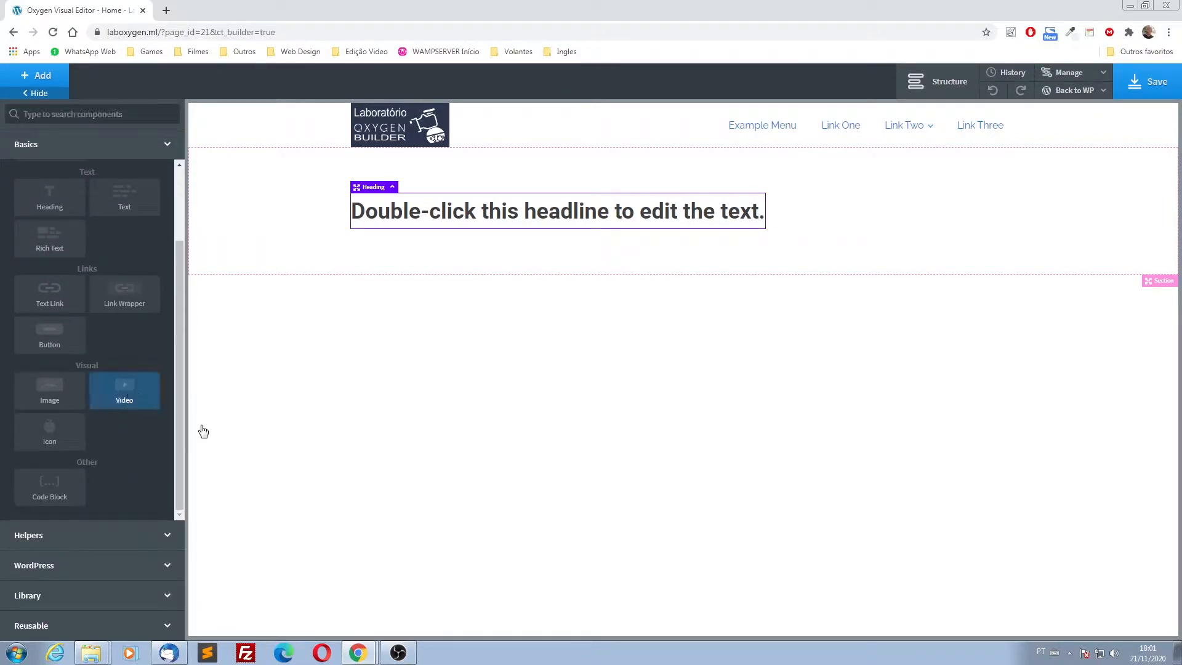
pyautogui.click(124, 390)
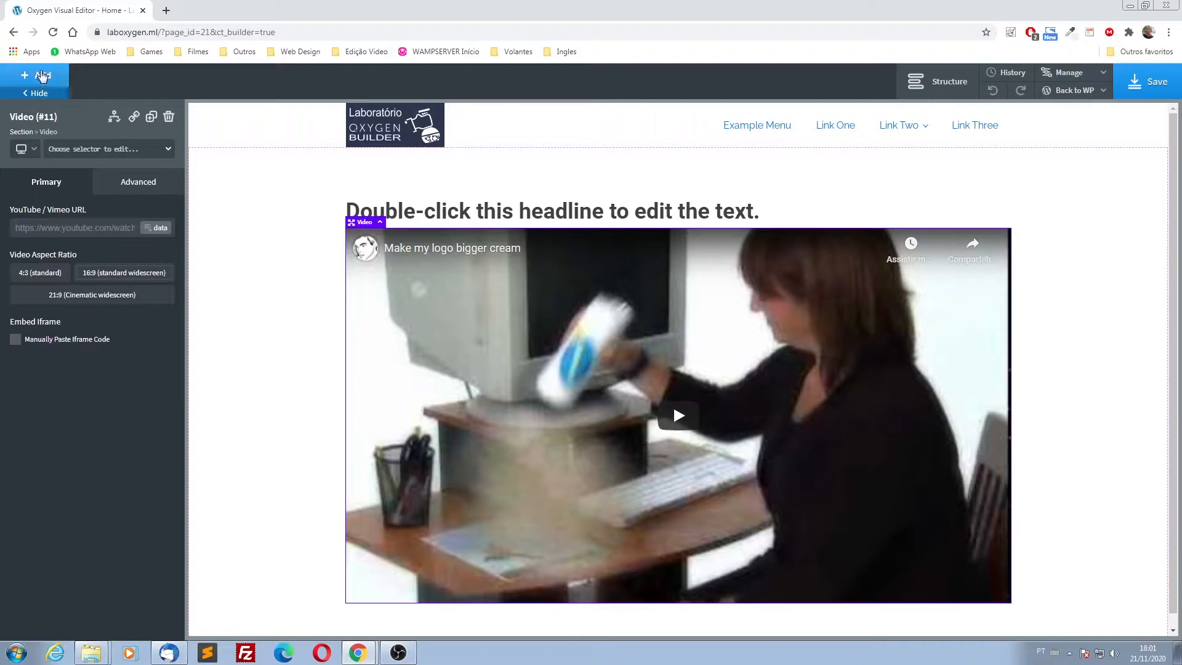
pyautogui.click(42, 77)
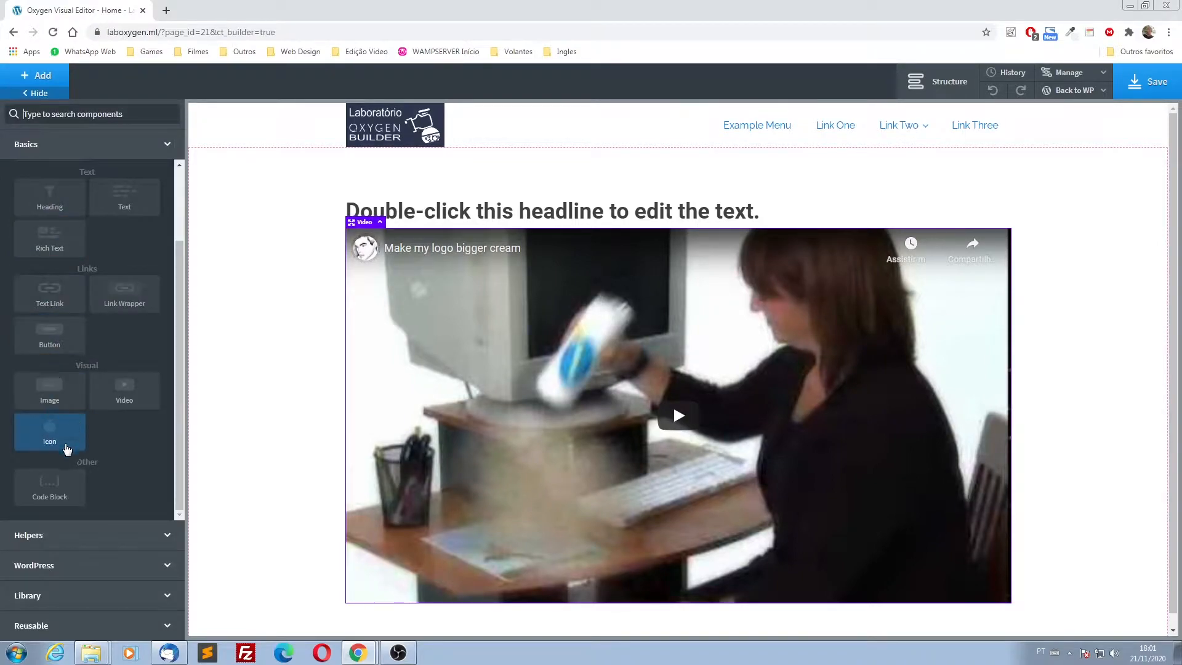
pyautogui.click(49, 296)
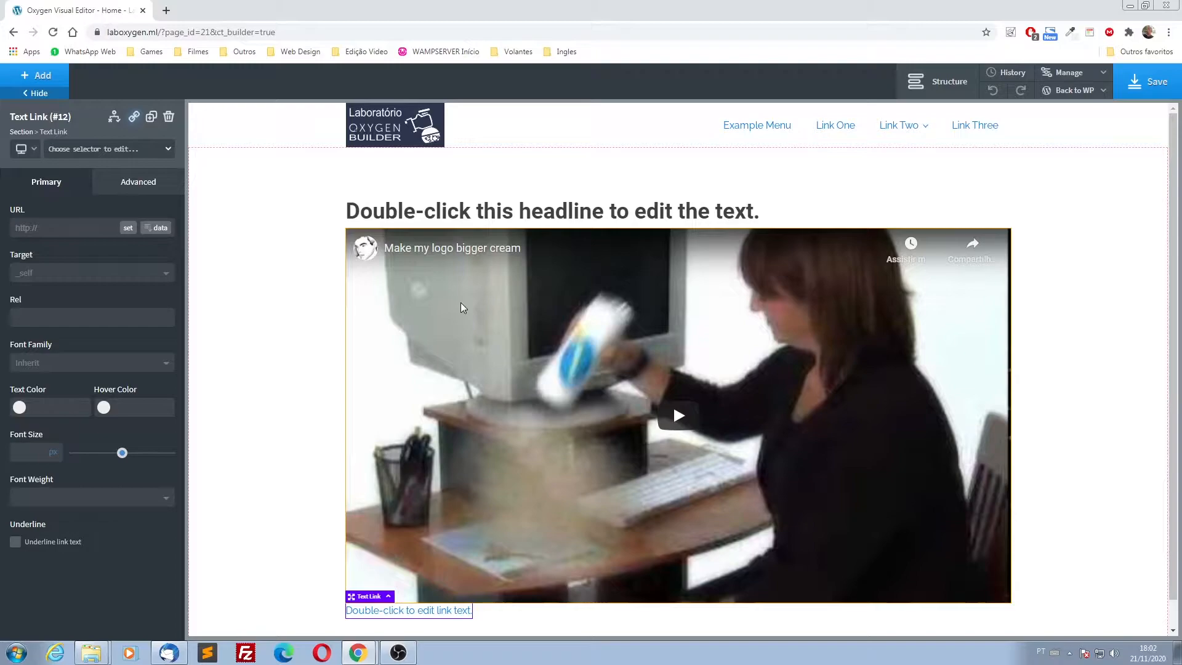
# - Stack the section's child elements vertically with centered horizontal alignment, and save the page
pyautogui.click(860, 171)
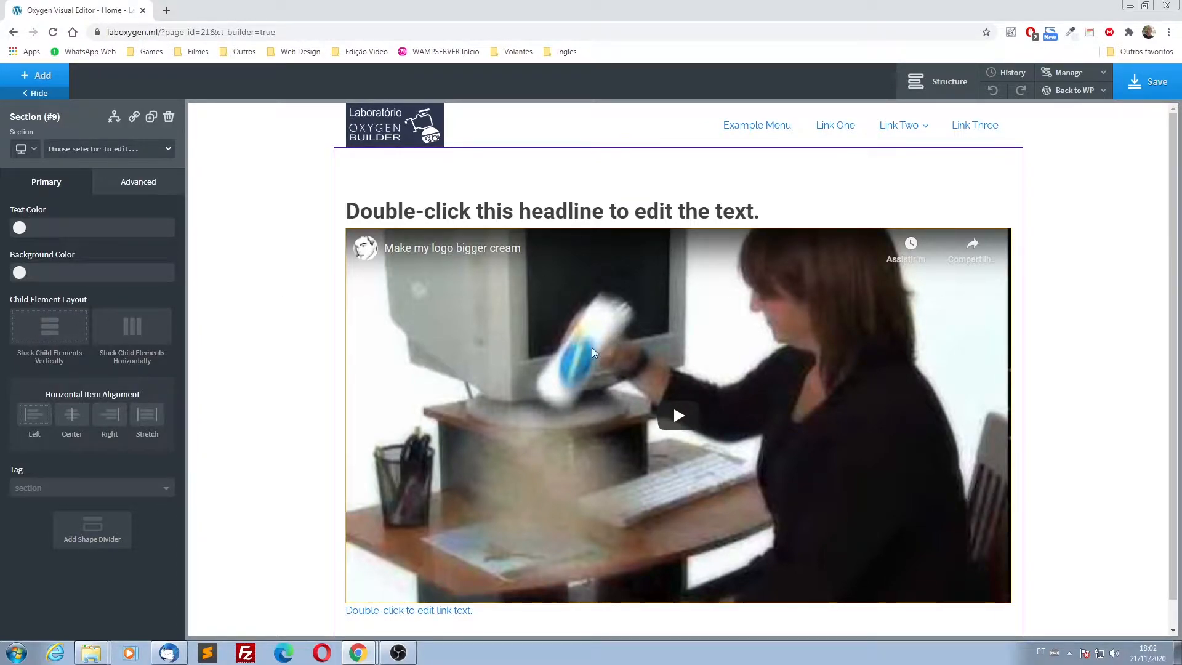
pyautogui.click(49, 329)
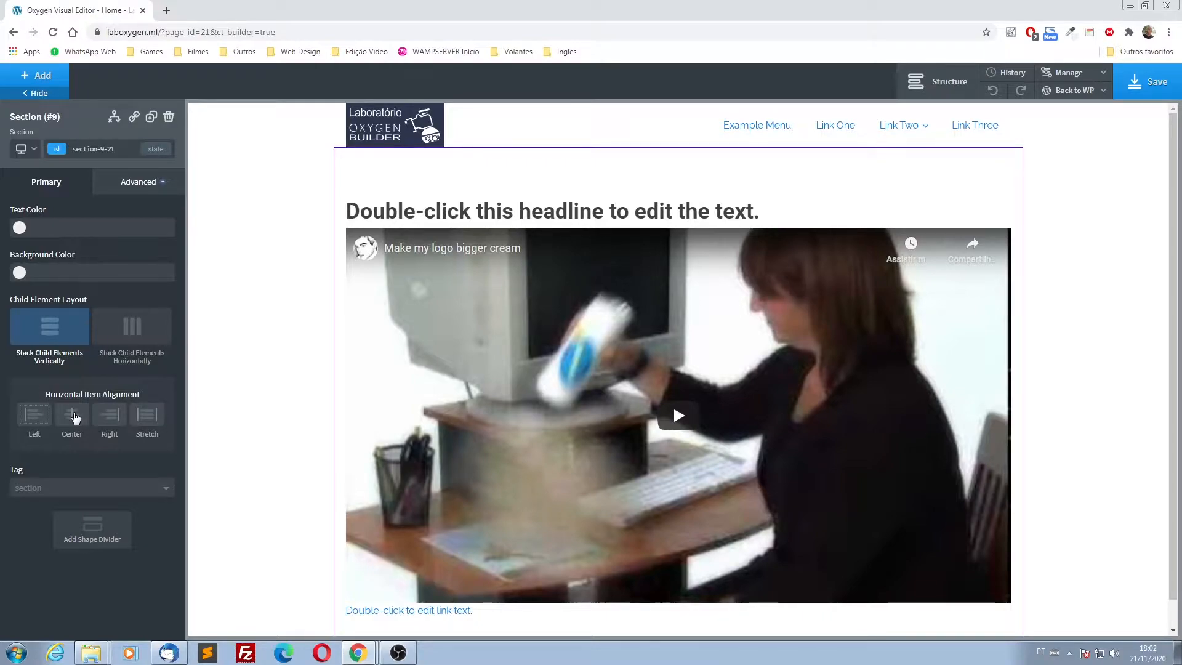
pyautogui.click(73, 417)
pyautogui.scroll(-1, 879, 378)
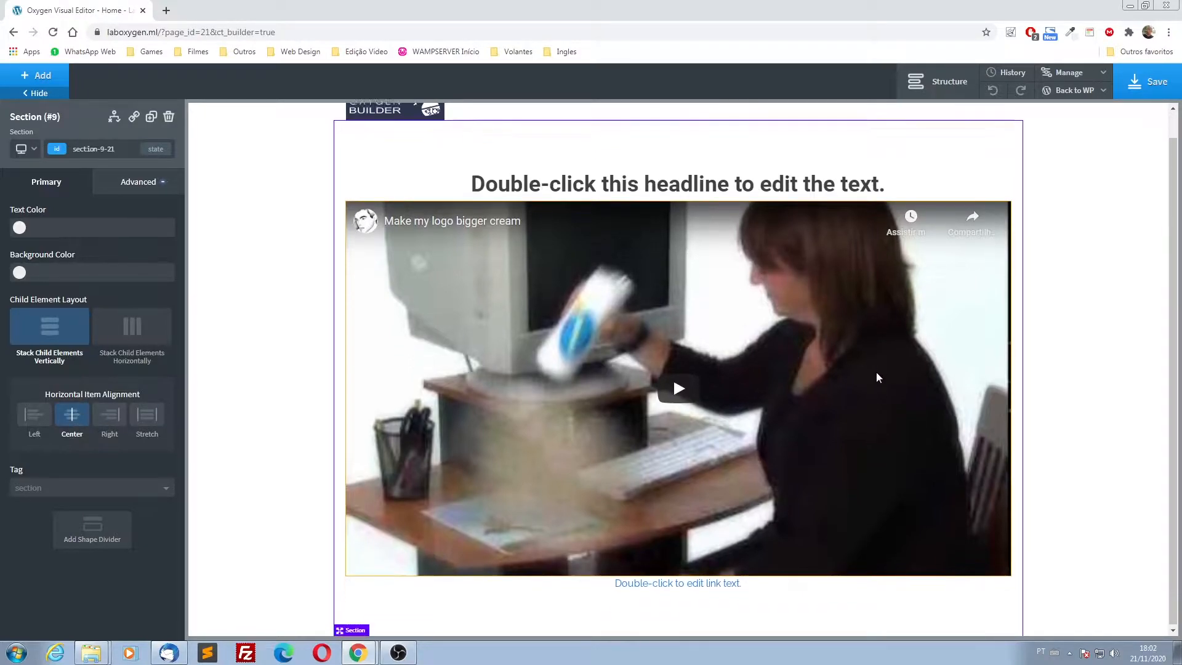
pyautogui.scroll(1, 879, 378)
pyautogui.click(1137, 86)
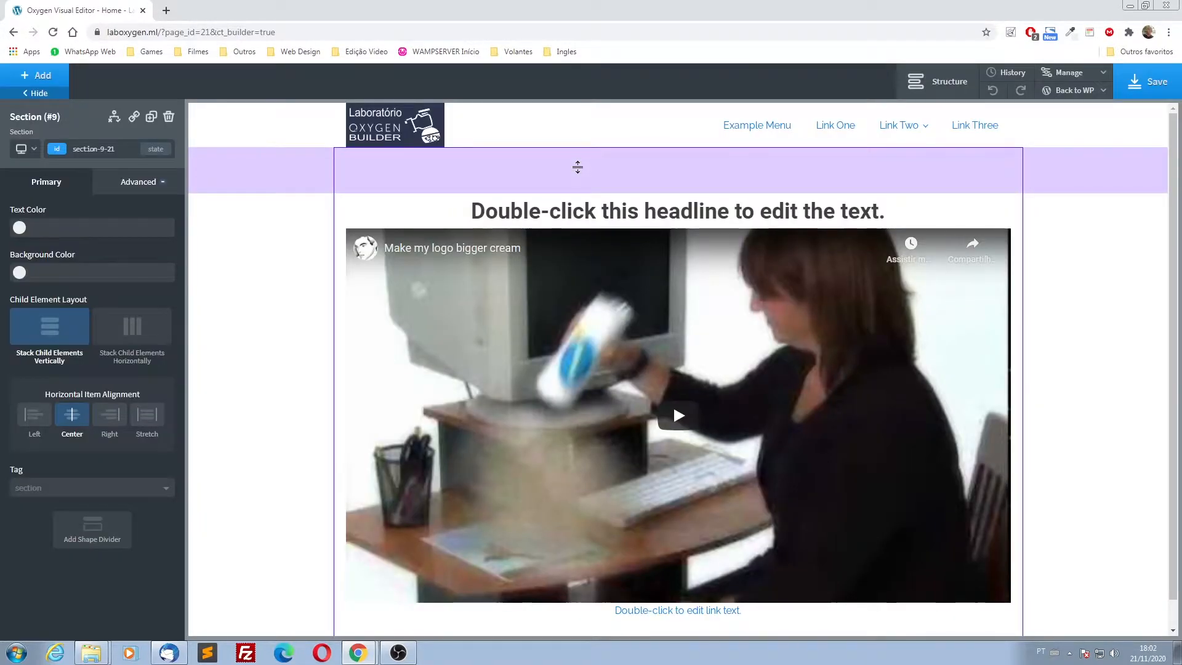
# - Try black (#000000) as the heading's text color on its own ID, and clear that color
pyautogui.click(572, 214)
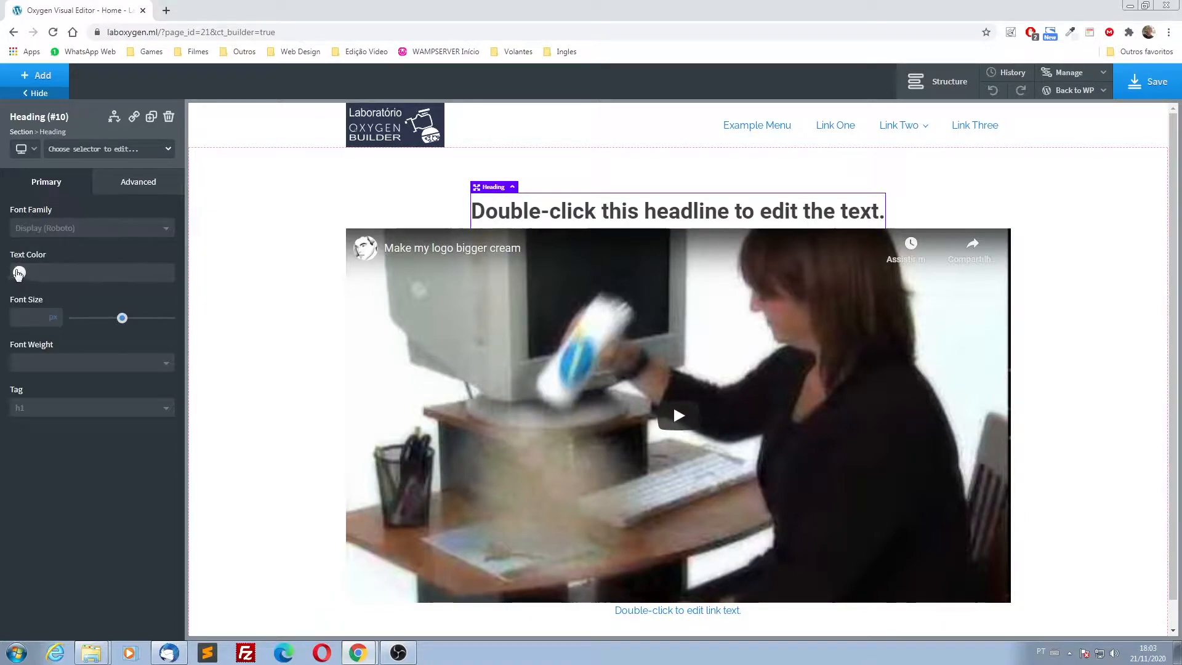
pyautogui.click(19, 273)
pyautogui.click(18, 373)
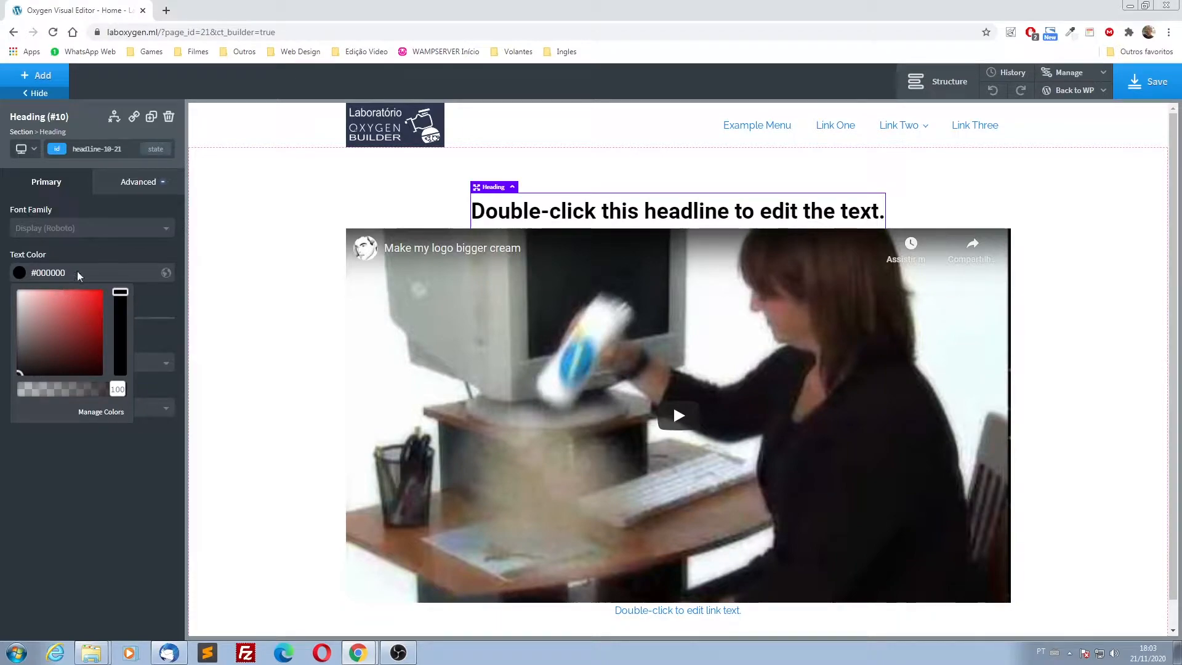
pyautogui.click(19, 273)
pyautogui.hotkey('ctrl', 'a')
pyautogui.press('BackSpace')
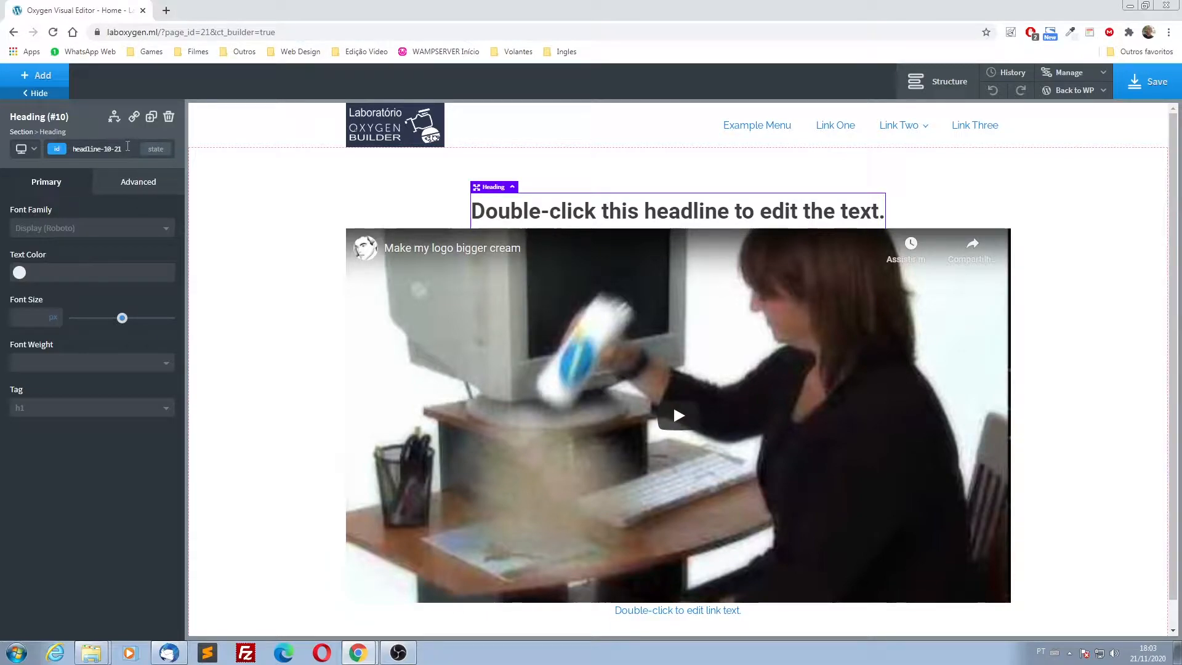
# - Add the class "classe-titulo-principal" to the heading
pyautogui.click(125, 150)
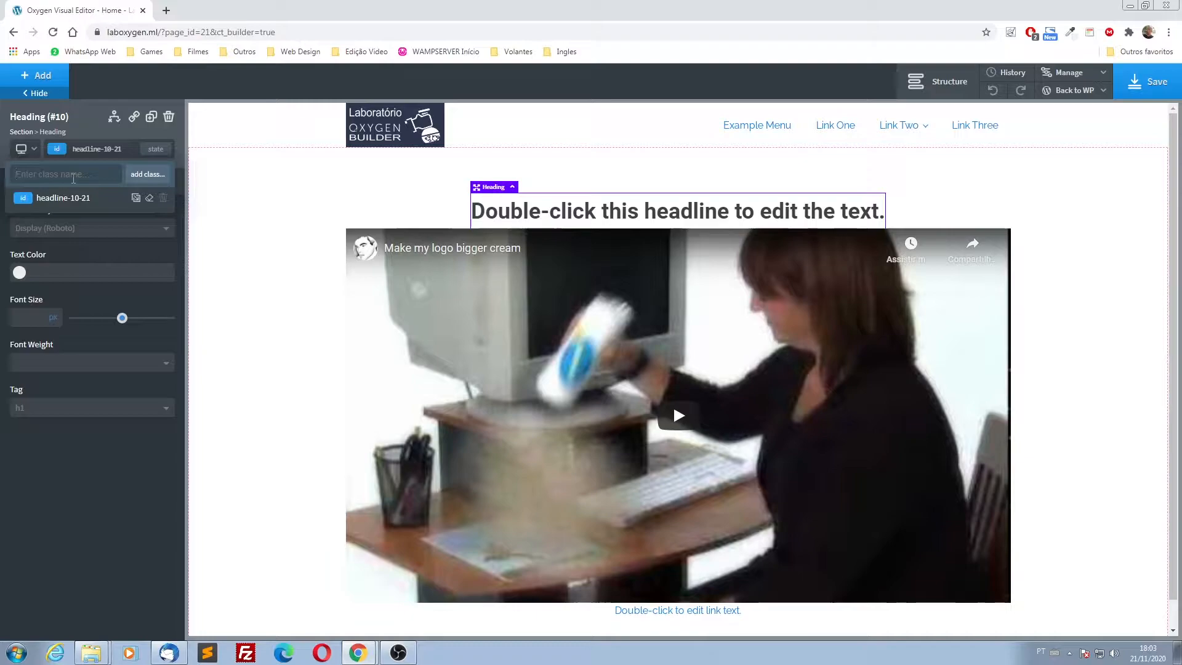
pyautogui.write('classe-titulo-principal')
pyautogui.click(152, 174)
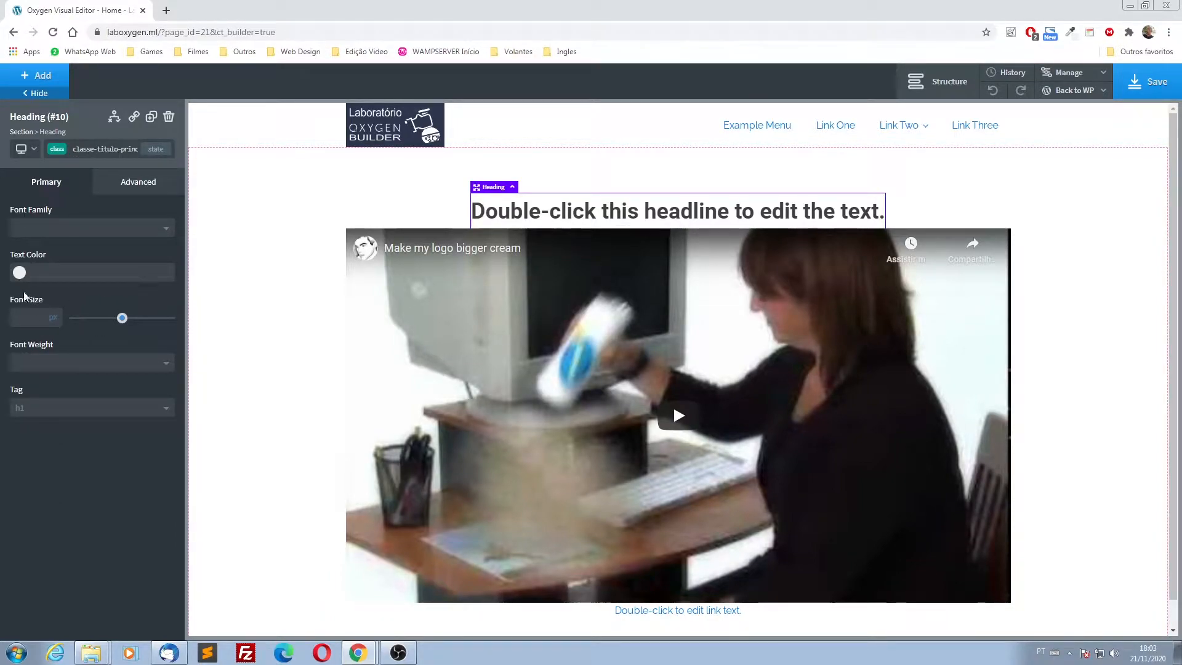
# - Style the heading's class with text color #000000, font size 40 px and font weight 400
pyautogui.click(19, 272)
pyautogui.click(18, 373)
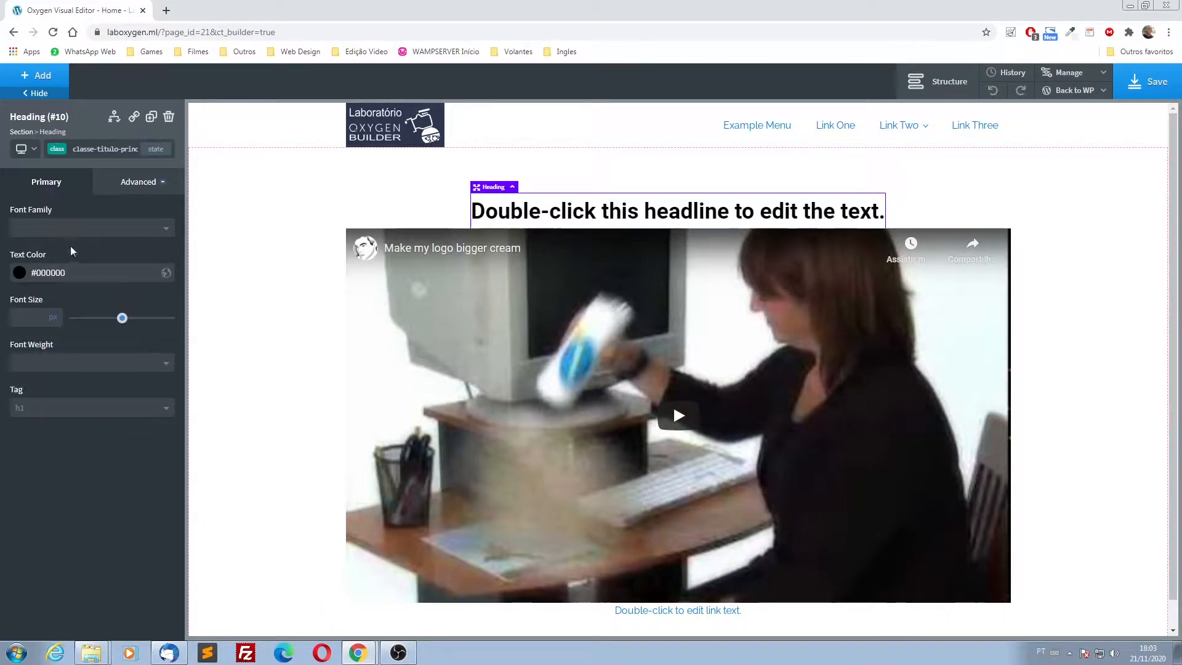
pyautogui.moveTo(125, 323); pyautogui.dragTo(114, 323)
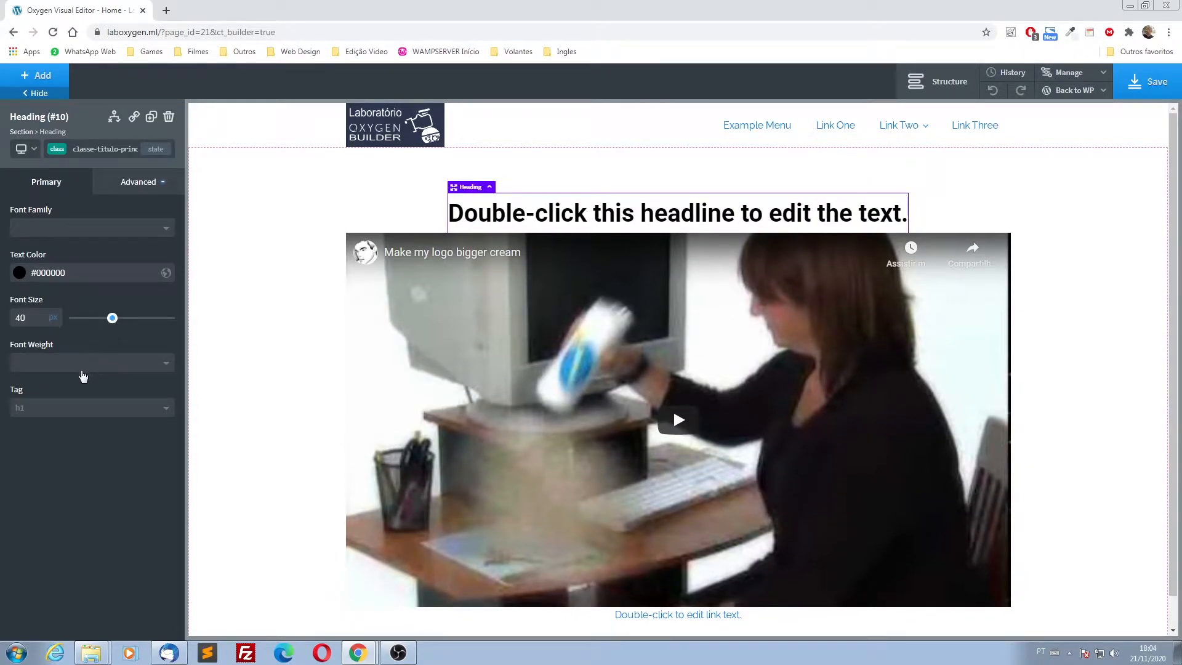
pyautogui.click(45, 364)
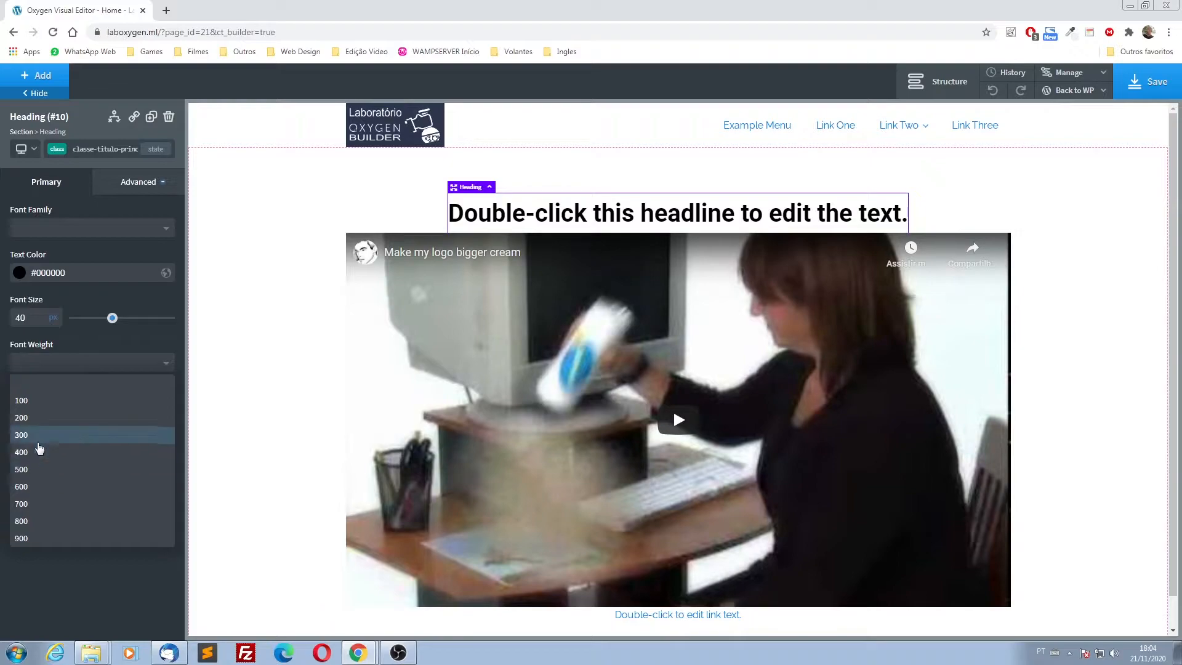
pyautogui.click(37, 452)
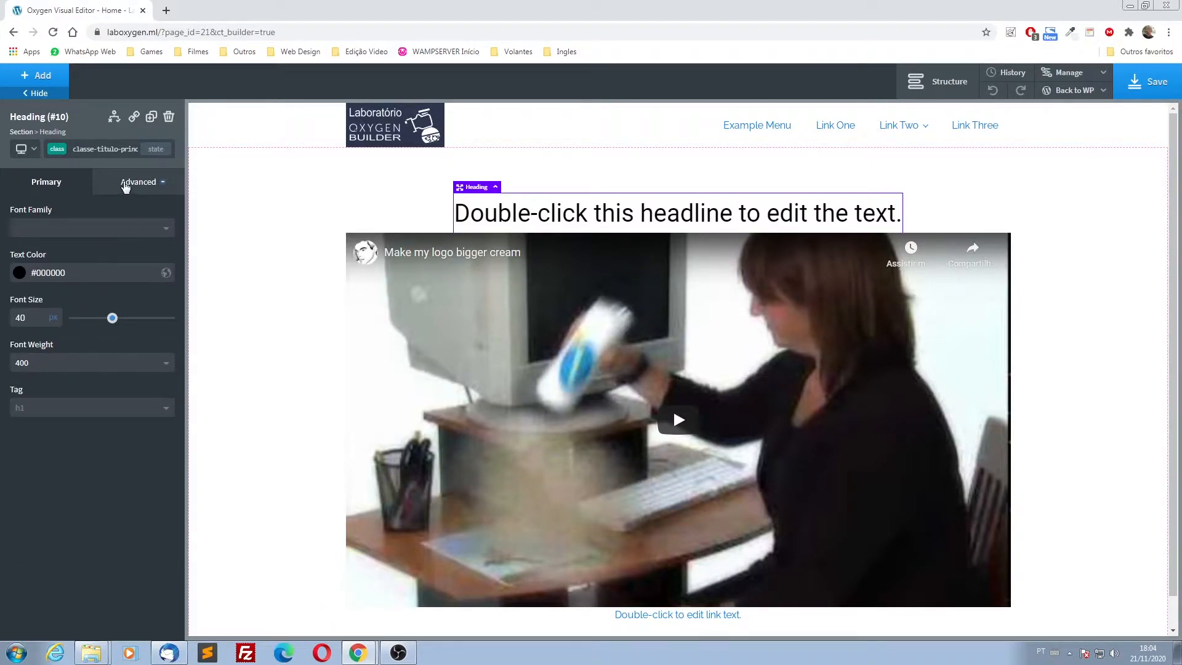
# - Set the bottom margin of the heading's class to 50 px to space it from the video
pyautogui.click(126, 184)
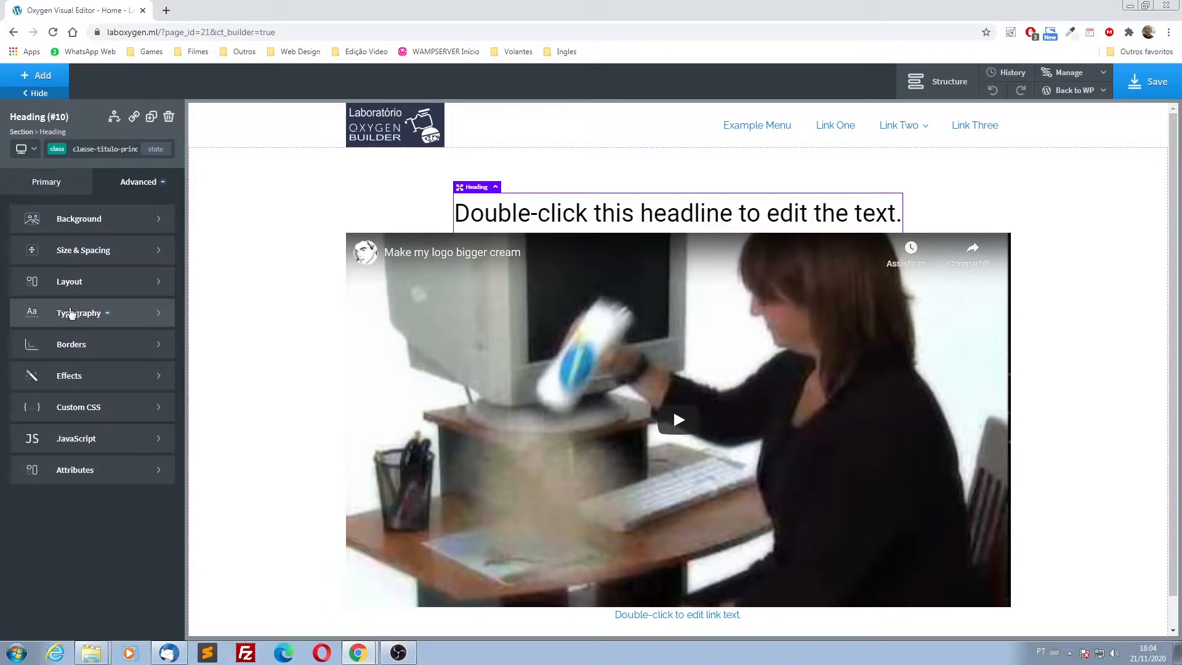
pyautogui.click(71, 313)
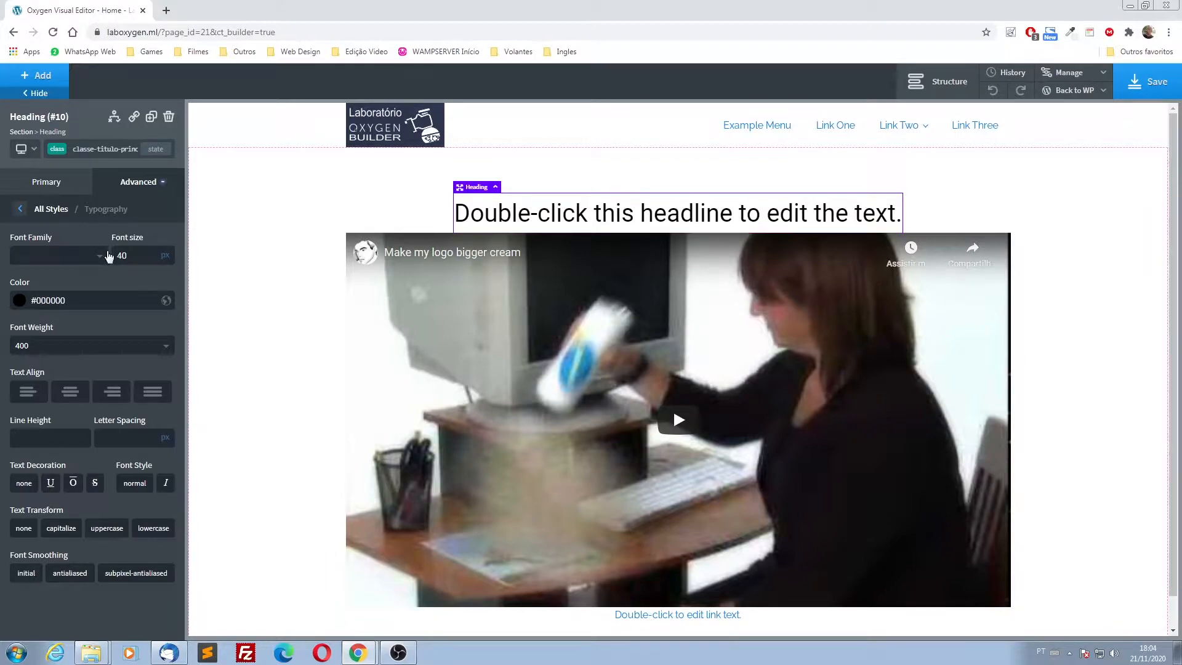
pyautogui.click(52, 210)
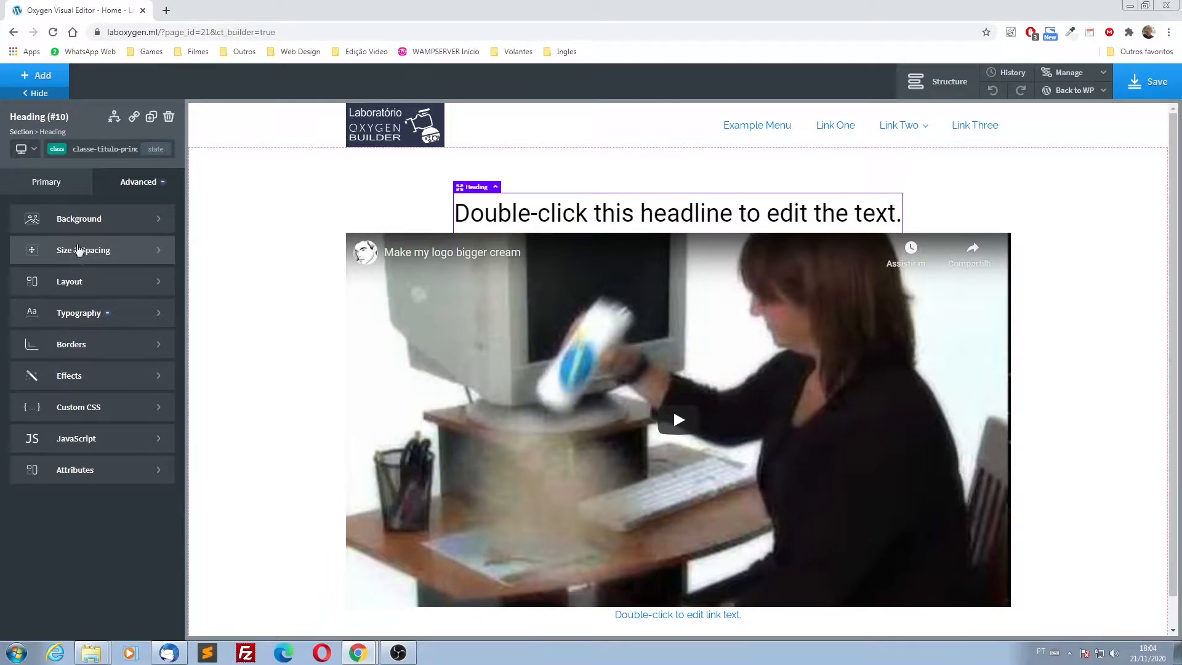
pyautogui.click(77, 251)
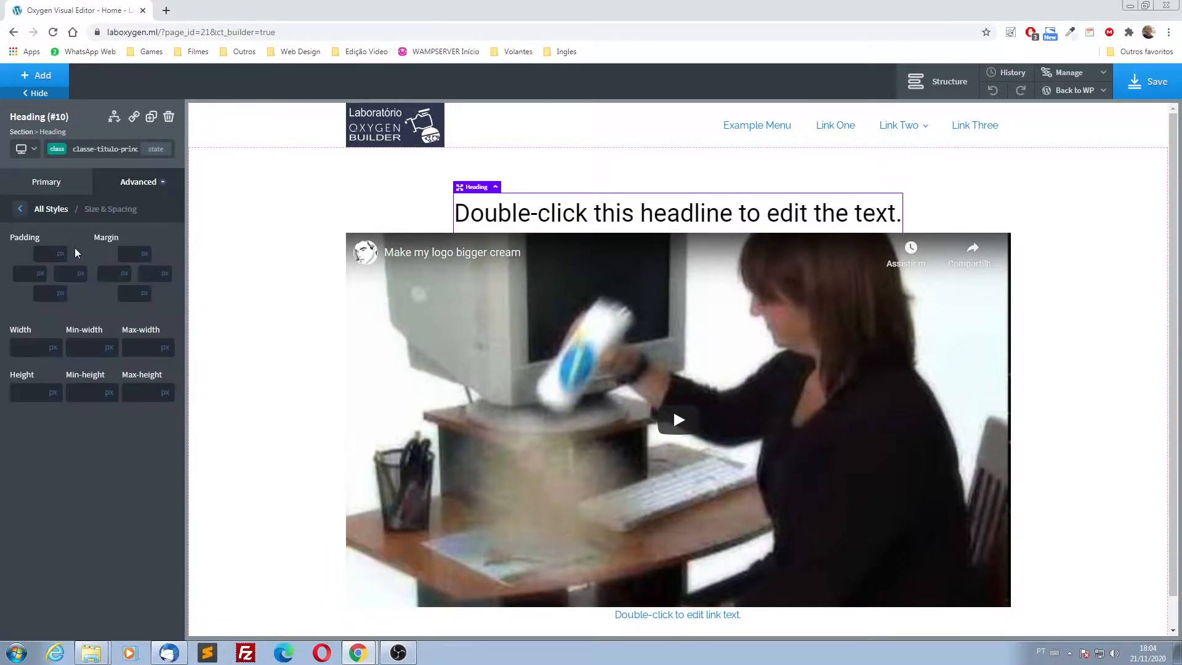
pyautogui.click(131, 296)
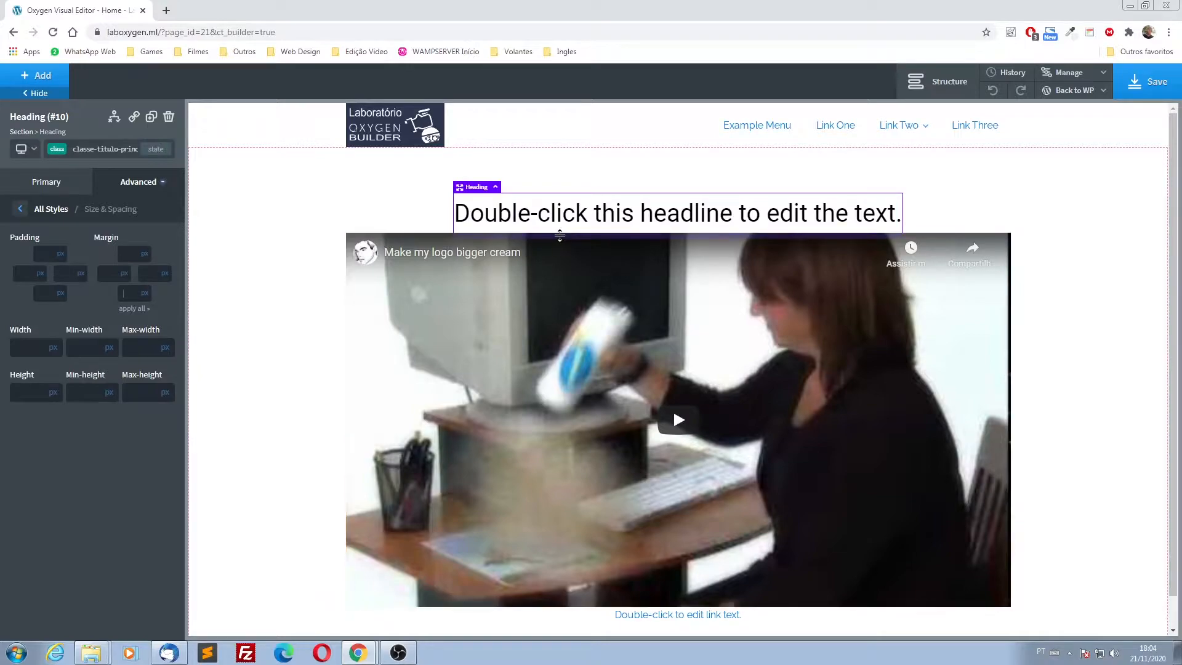
pyautogui.moveTo(559, 234); pyautogui.dragTo(559, 265)
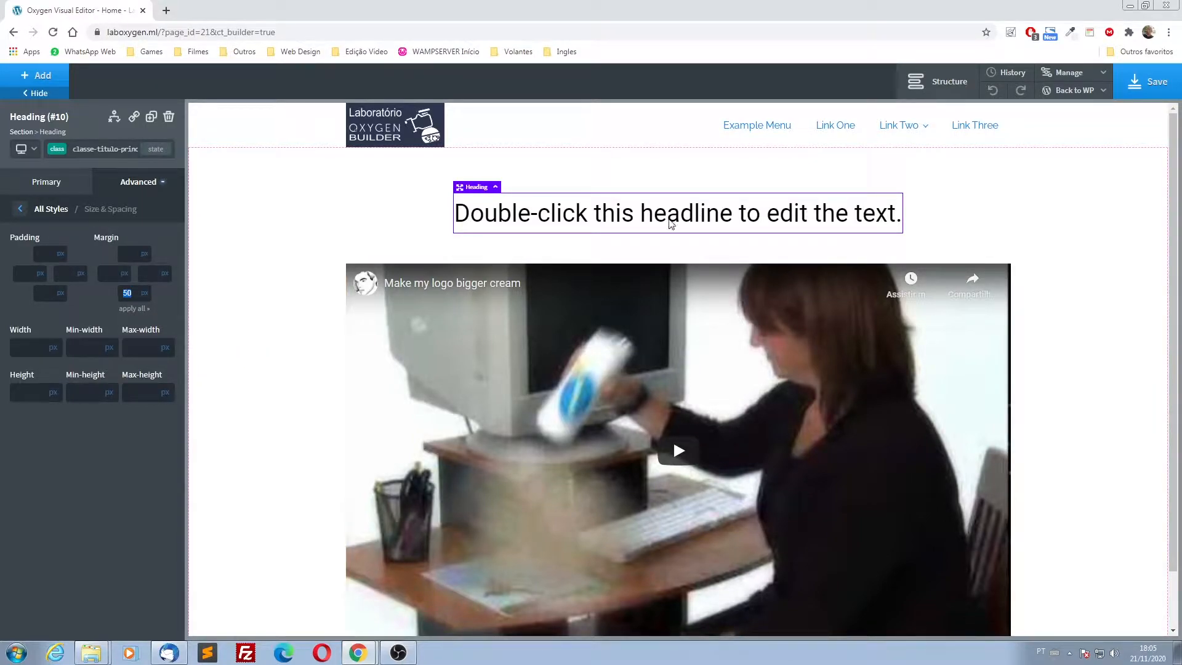
# - Replace the heading text with "Seja Bem-vindo ao Laboratório Oxygen Builder" and save the page
pyautogui.doubleClick(675, 215)
pyautogui.hotkey('ctrl', 'a')
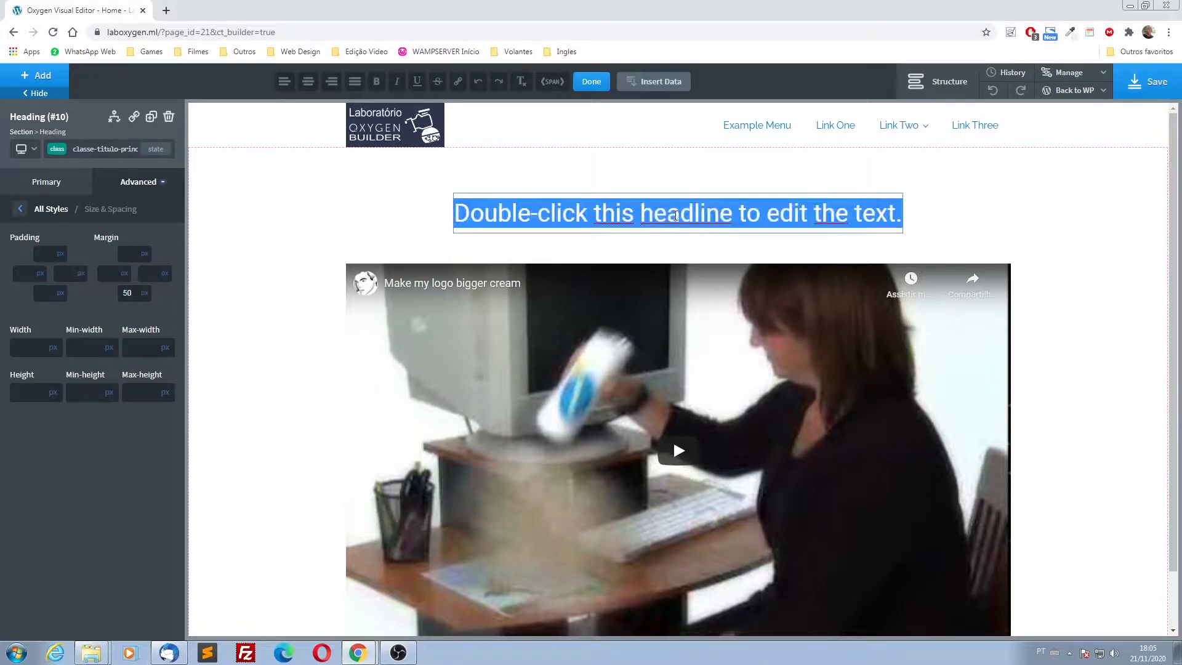
pyautogui.write('Sej')
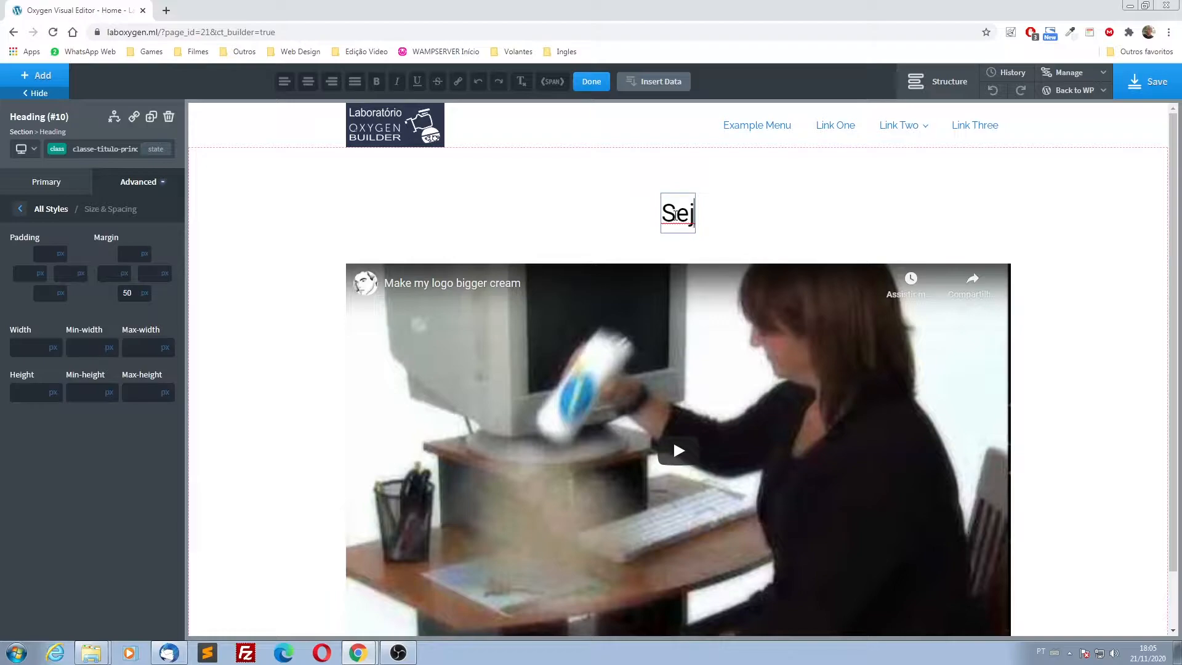
pyautogui.write('a Bem')
pyautogui.write('vin')
pyautogui.press('BackSpace')
pyautogui.press('BackSpace')
pyautogui.press('BackSpace')
pyautogui.write('-vindo ')
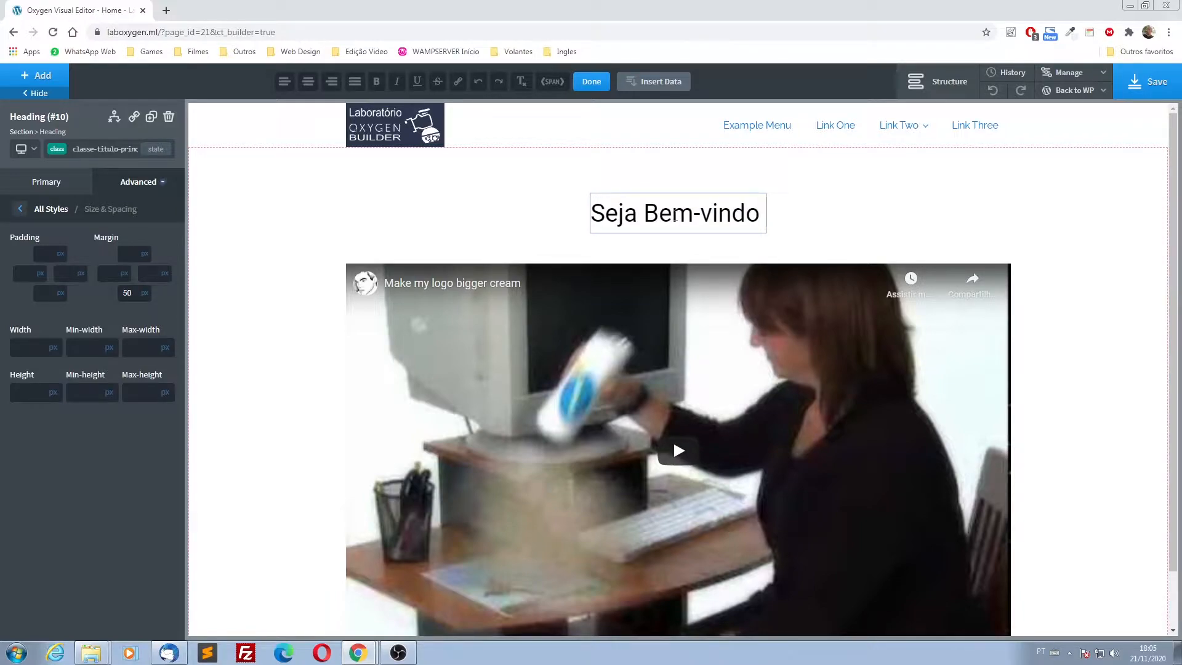
pyautogui.write('a')
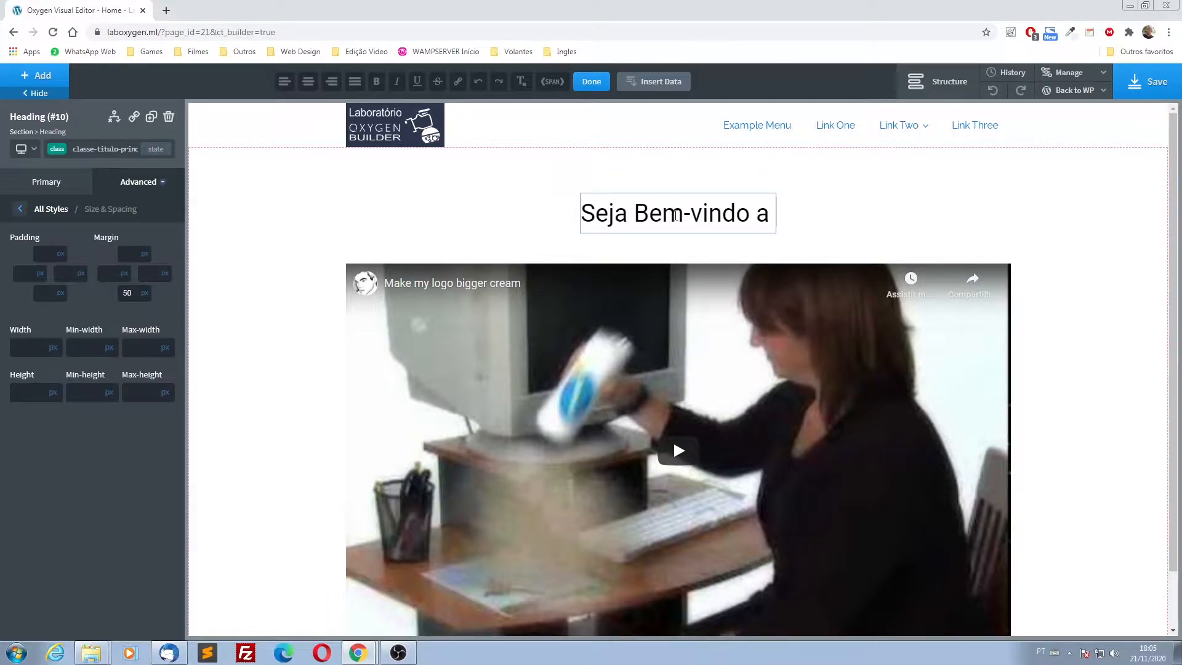
pyautogui.press('BackSpace')
pyautogui.write('o Laboratório O')
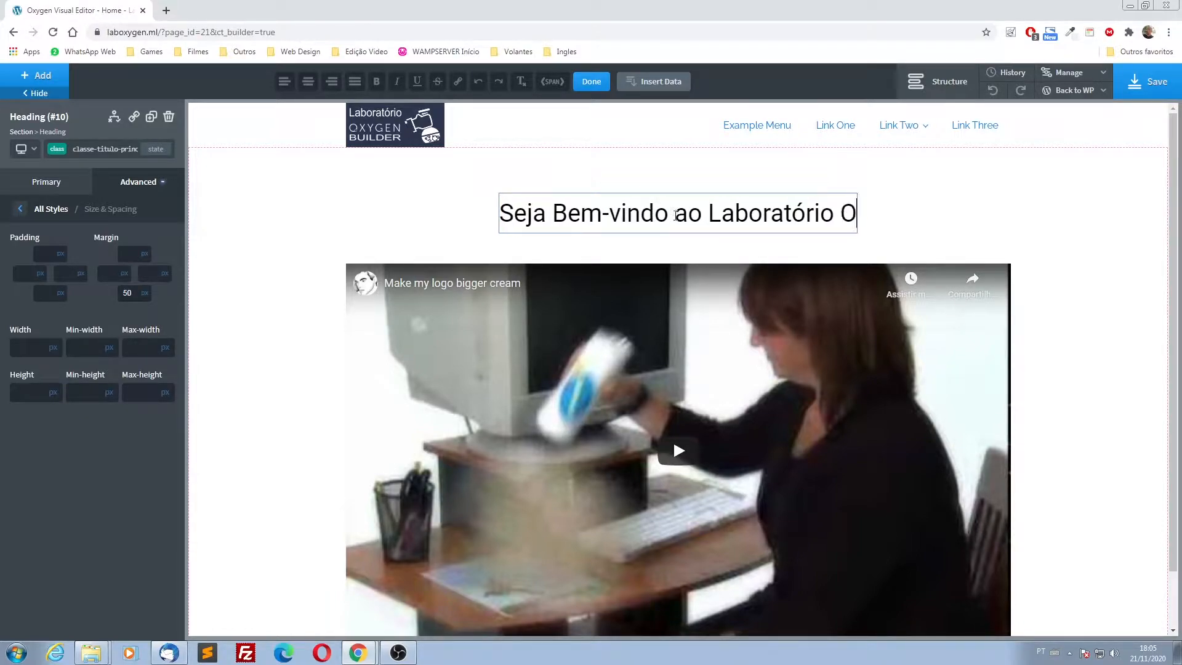
pyautogui.write('xygen ')
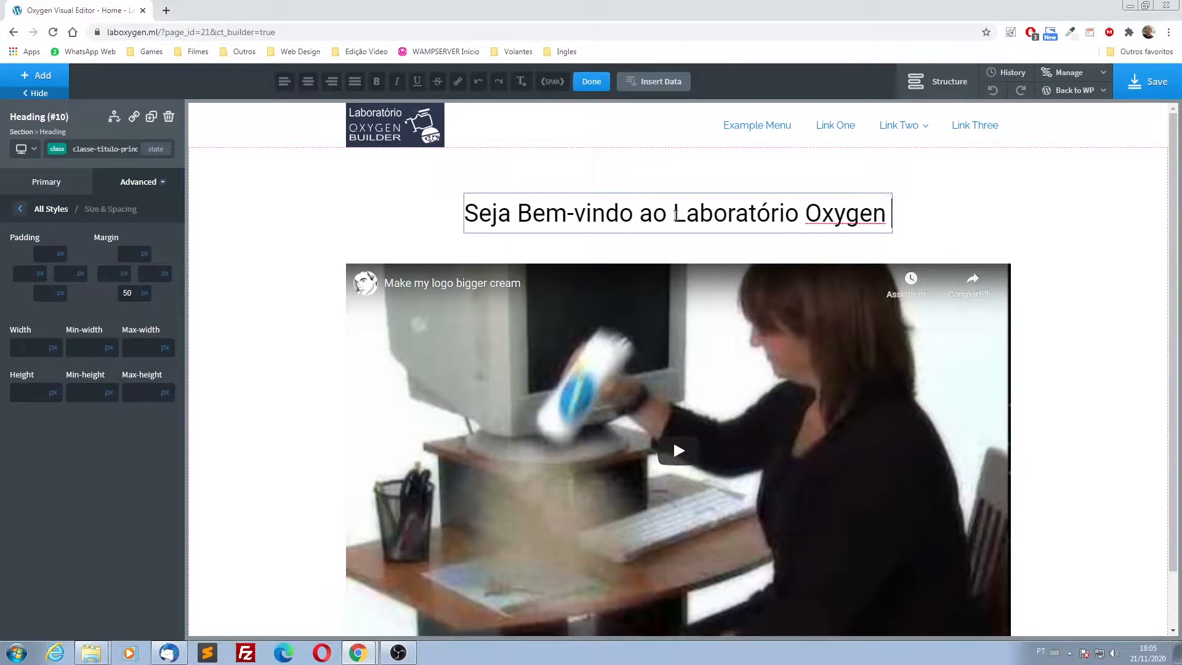
pyautogui.write('Builder')
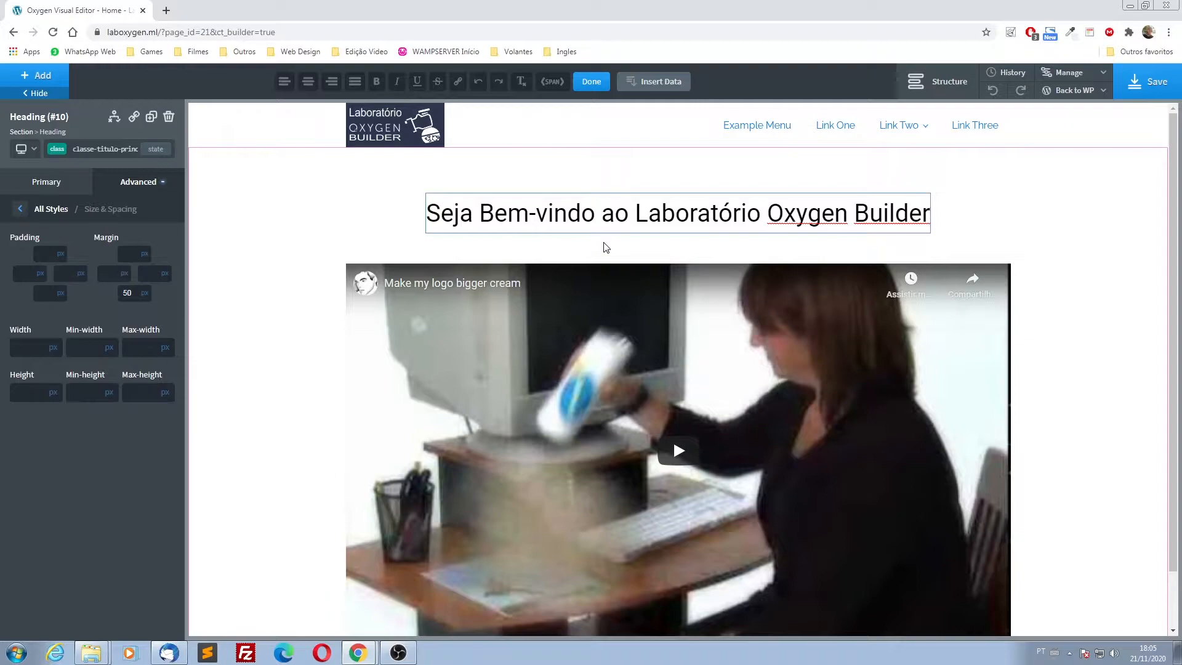
pyautogui.click(1148, 81)
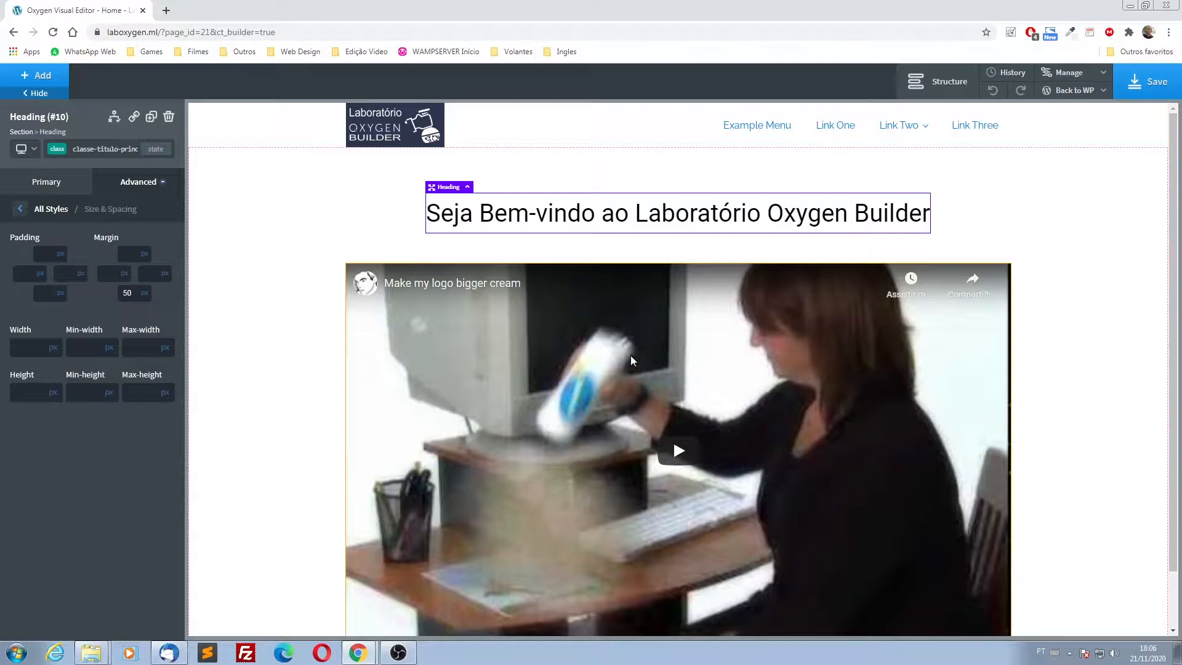
# - Make the video narrower in 21:9 (Cinematic widescreen) format, with manual iframe code turned off
pyautogui.click(732, 346)
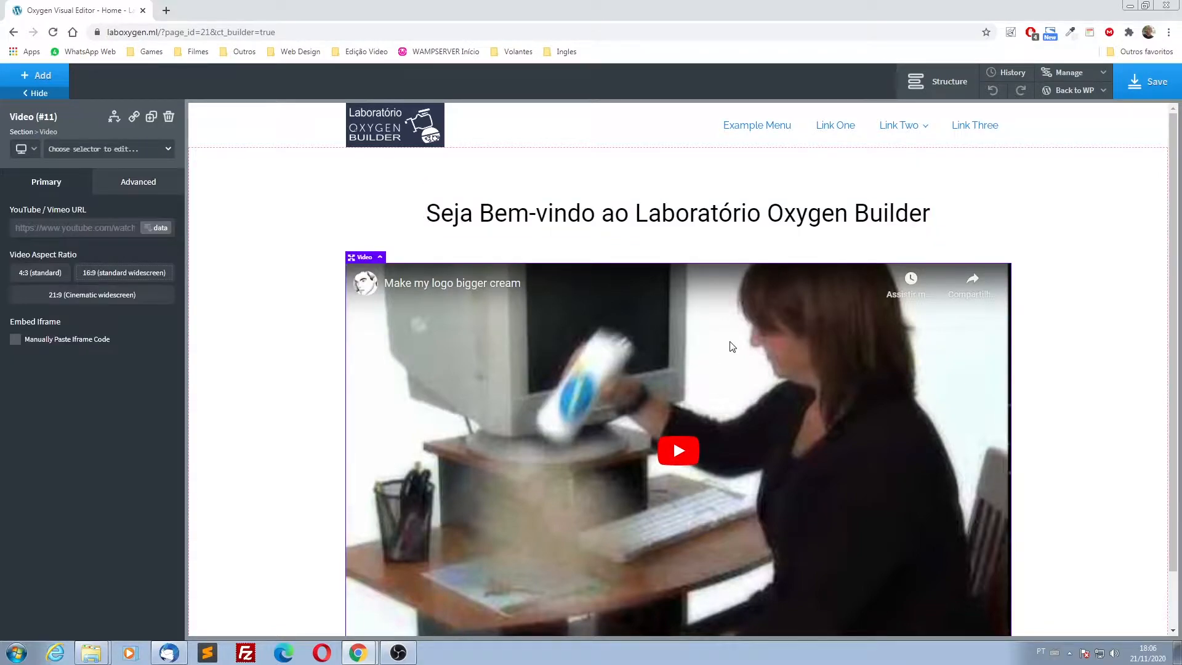
pyautogui.scroll(-1, 788, 388)
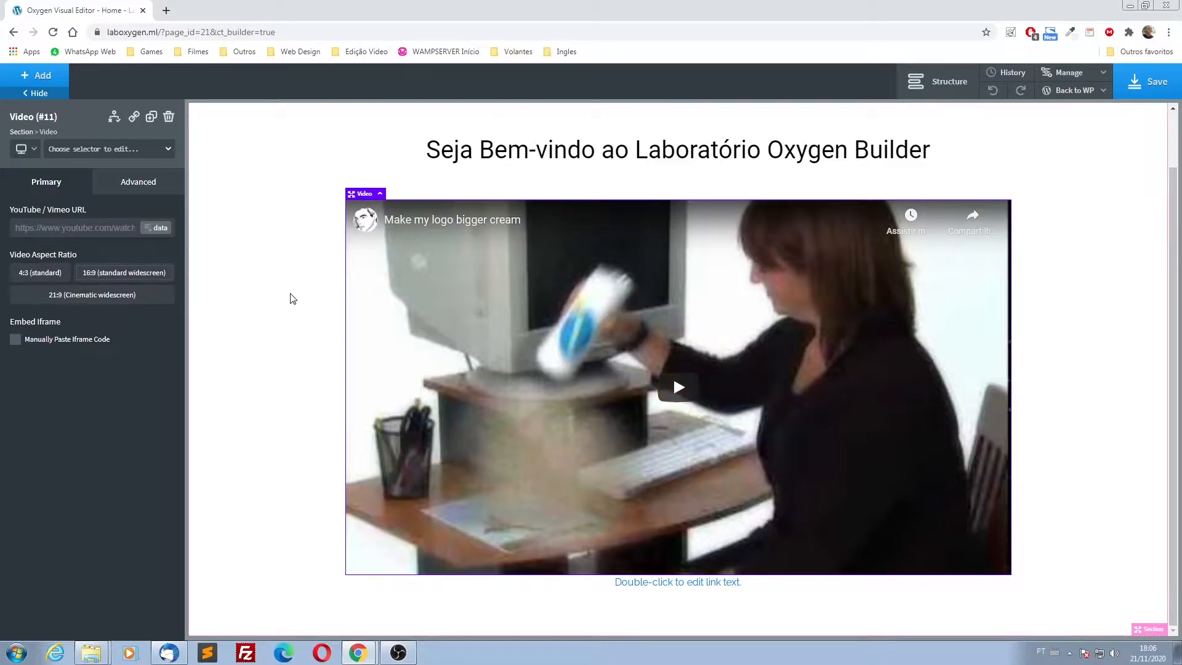
pyautogui.click(140, 183)
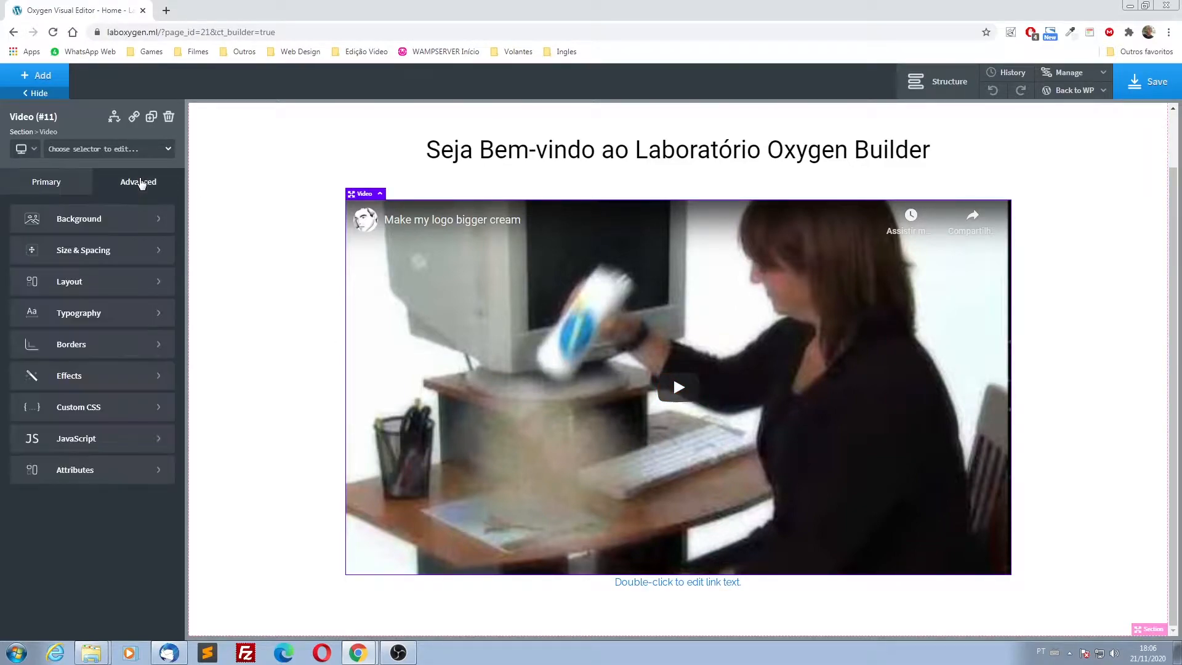
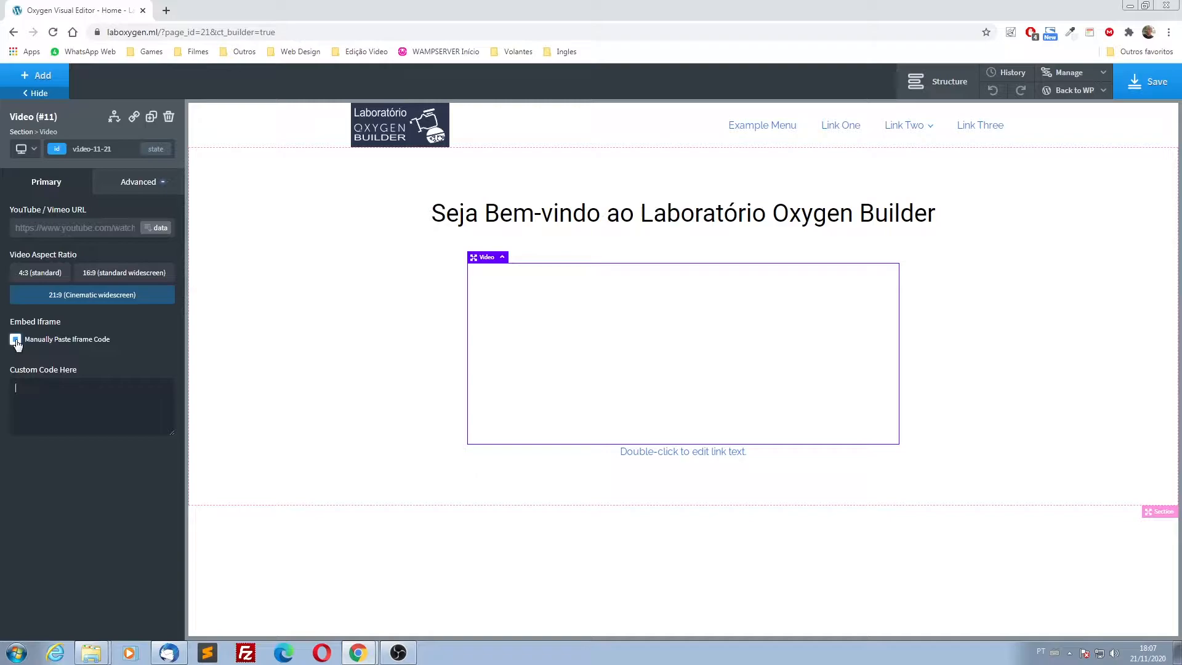
pyautogui.click(15, 339)
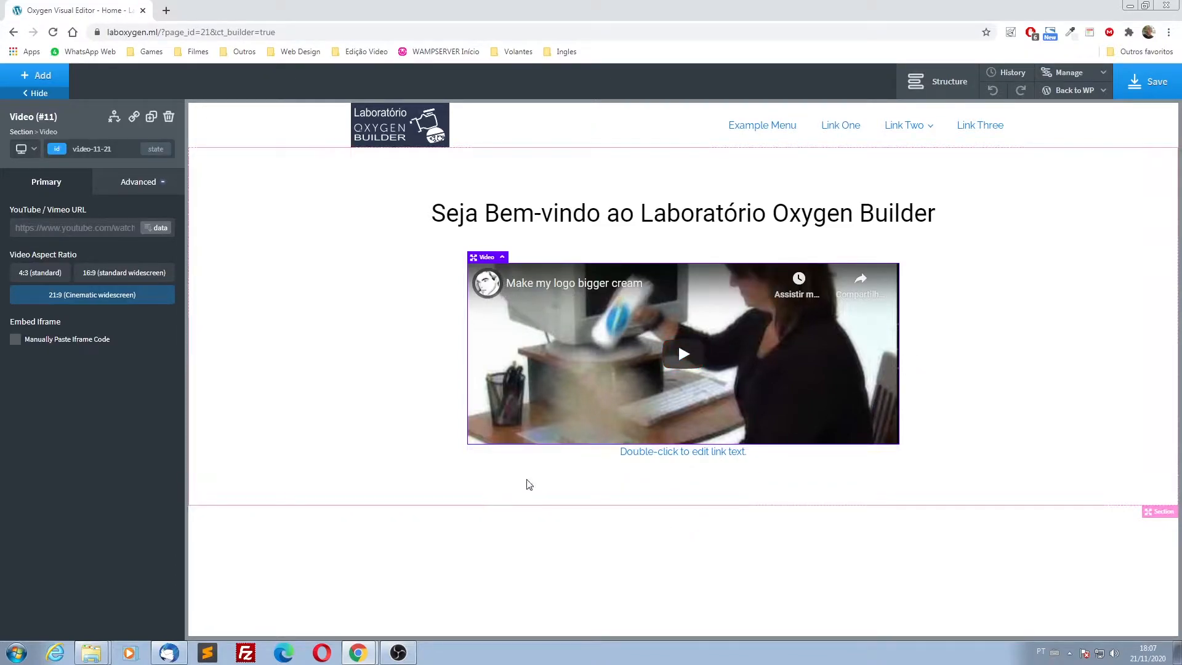
# - Replace the text of the link below the video with "Saiba mais, clicando aqui"
pyautogui.click(726, 458)
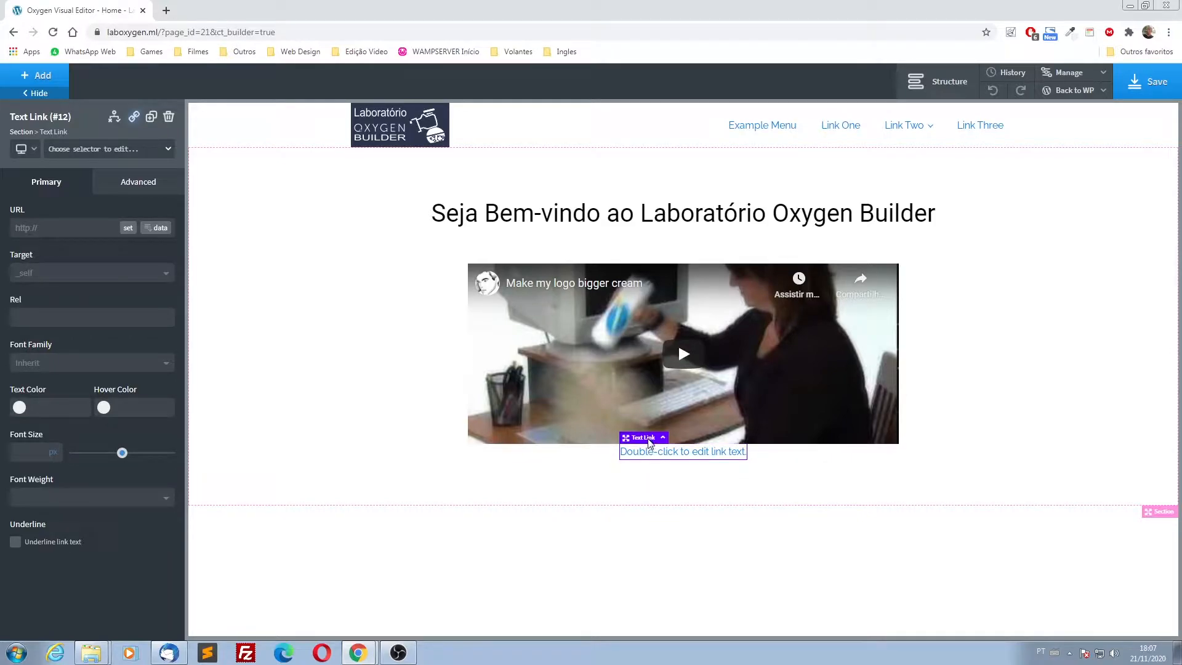
pyautogui.doubleClick(703, 455)
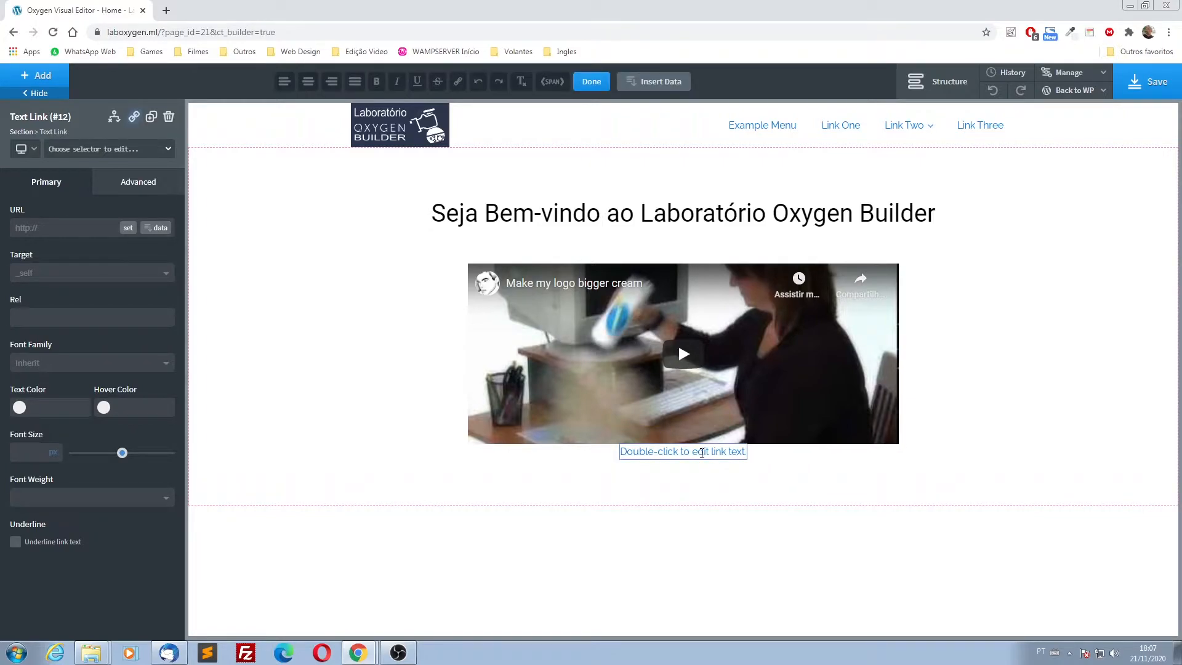
pyautogui.hotkey('ctrl', 'a')
pyautogui.write('Sal')
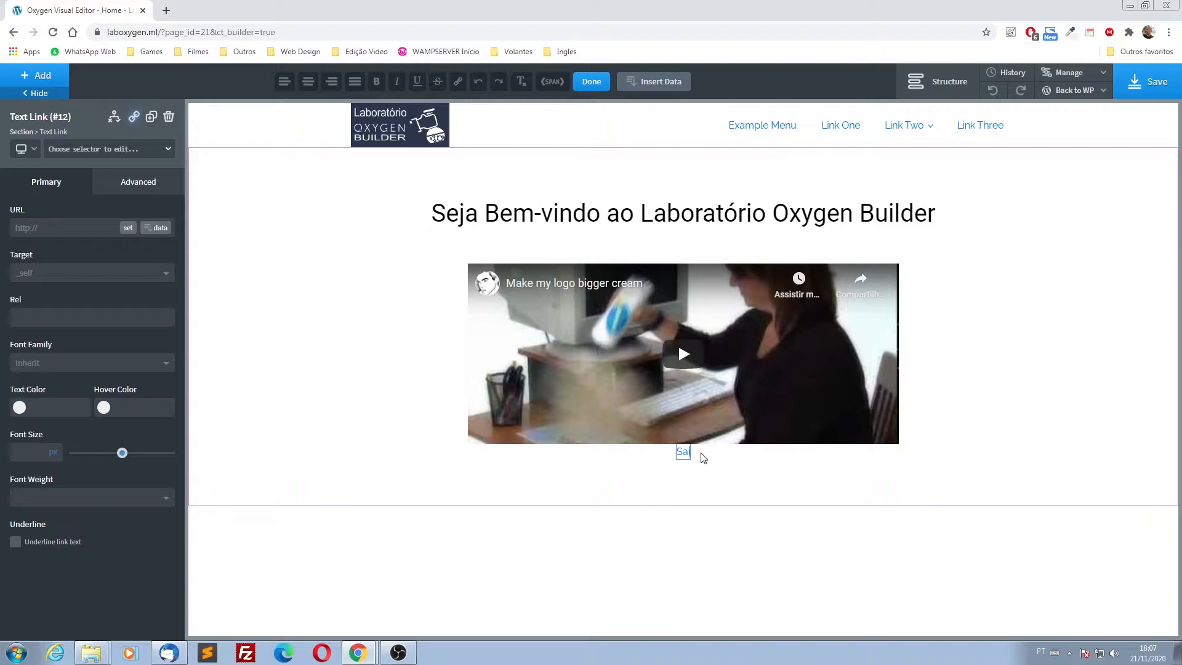
pyautogui.write('ba mais, clicando aqui')
pyautogui.click(745, 485)
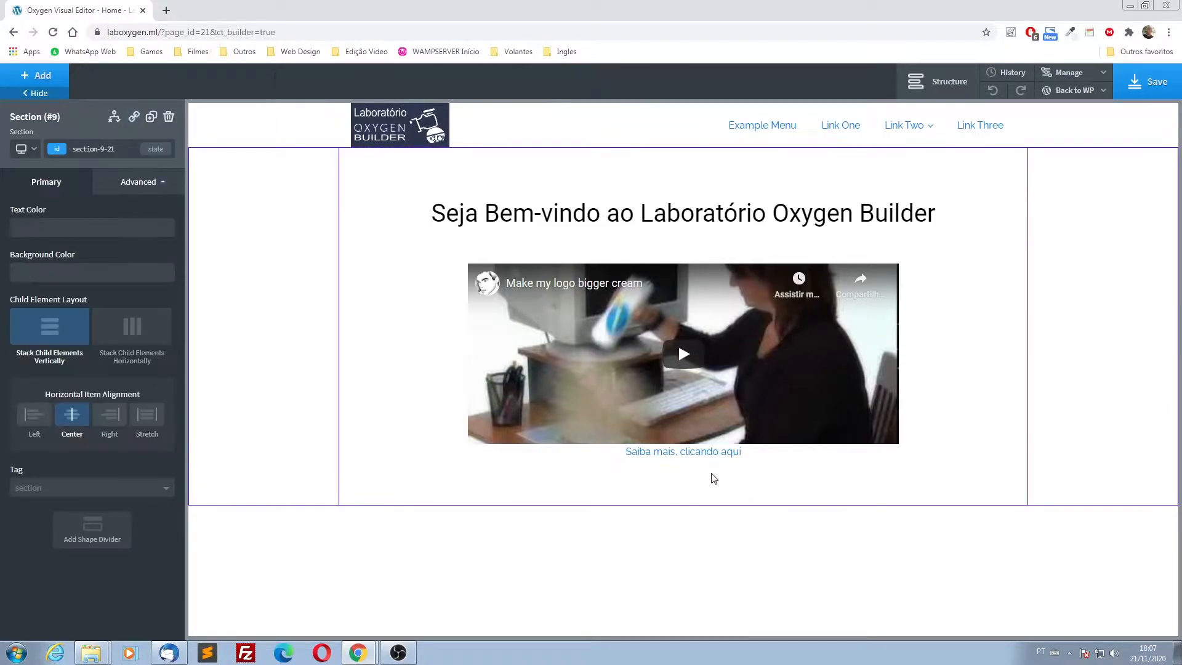
# - Add a new class named "classe-botao" to the text link below the video
pyautogui.click(694, 455)
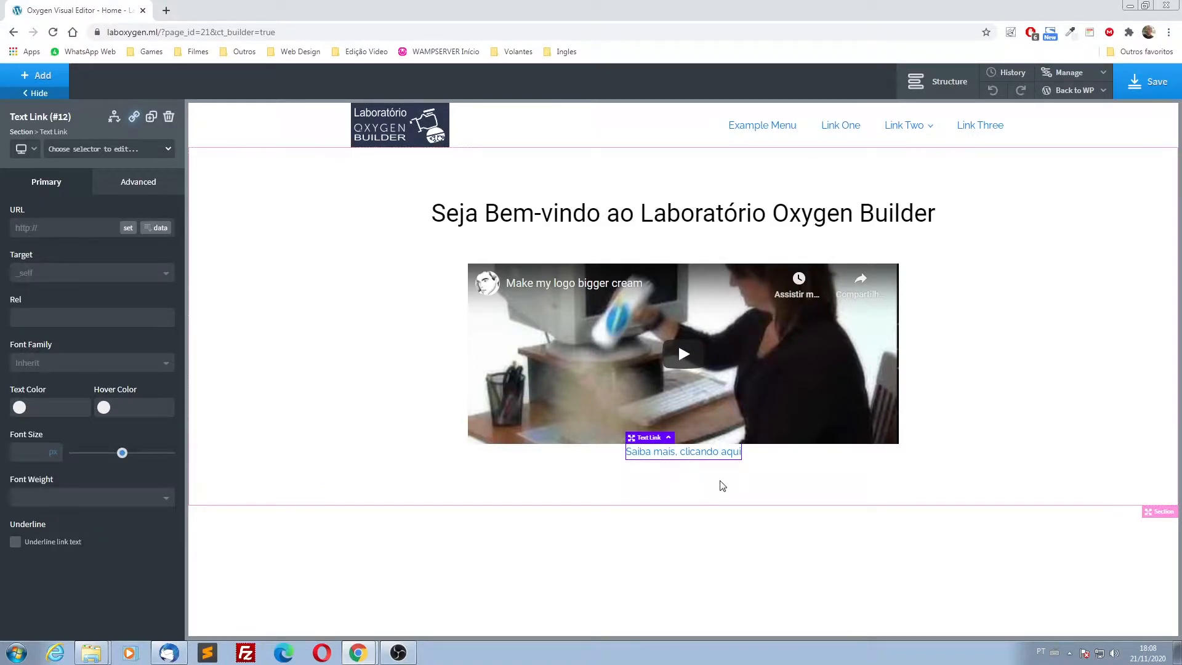
pyautogui.click(132, 150)
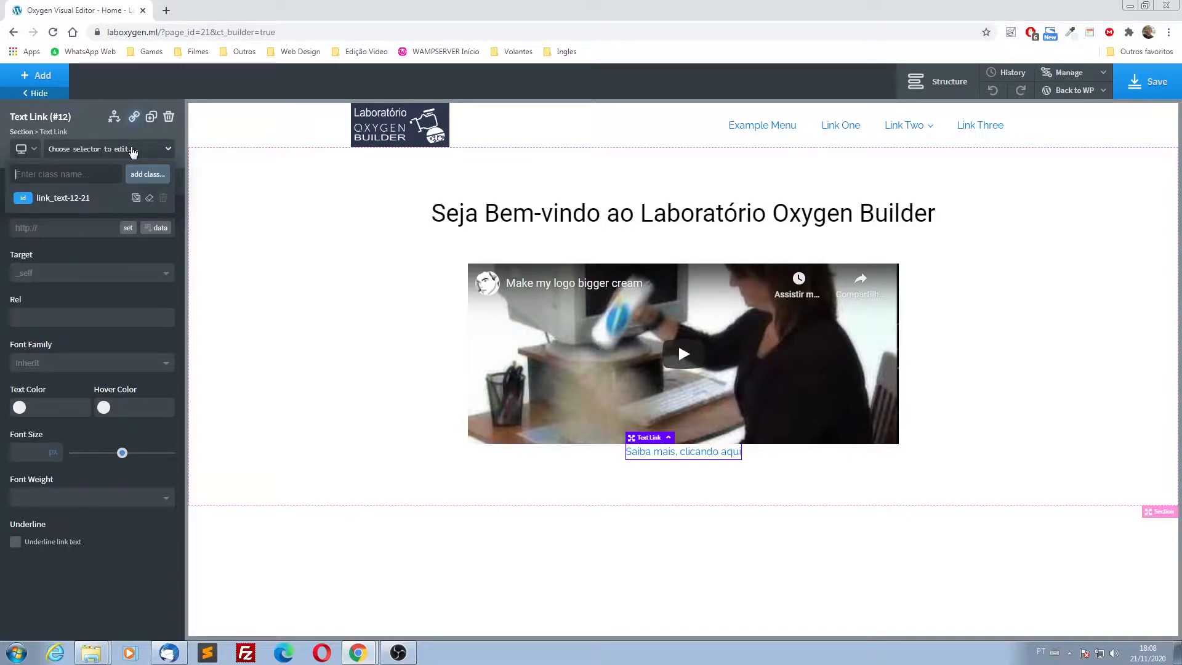
pyautogui.write('classe')
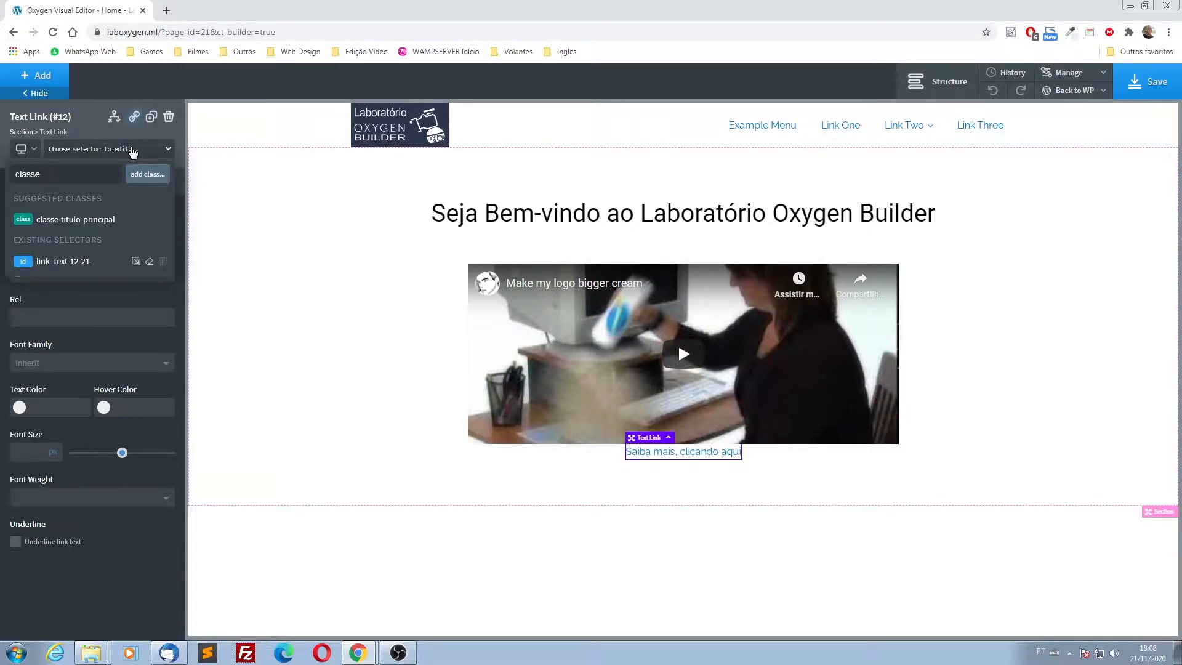
pyautogui.write('-botao')
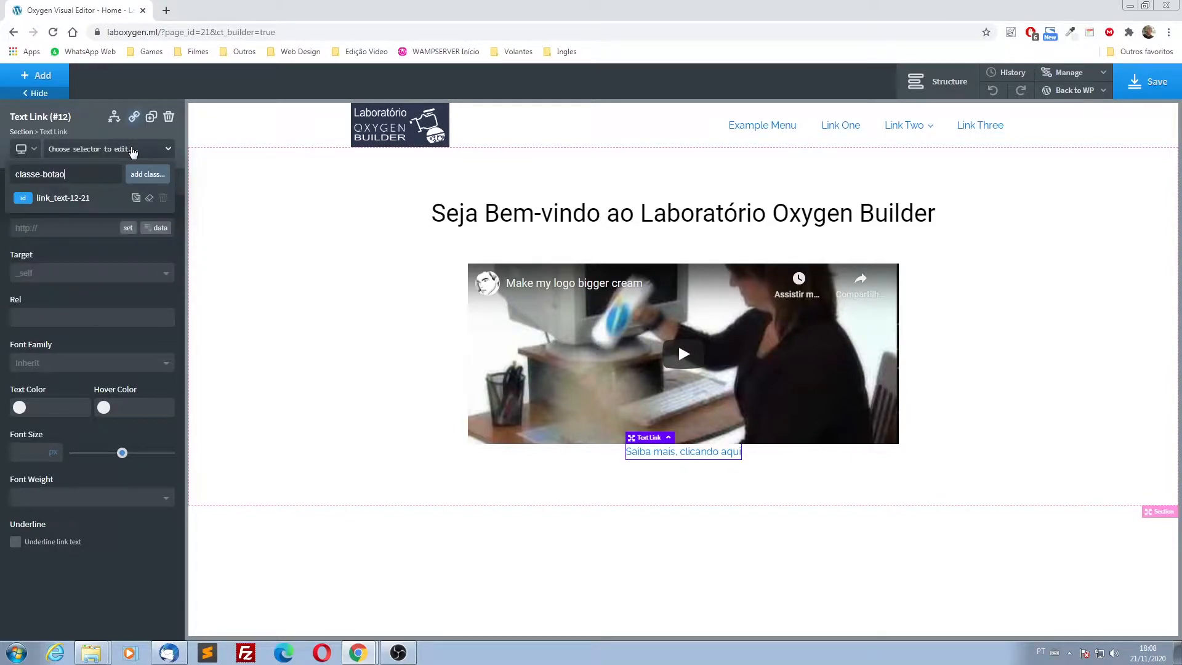
pyautogui.click(147, 176)
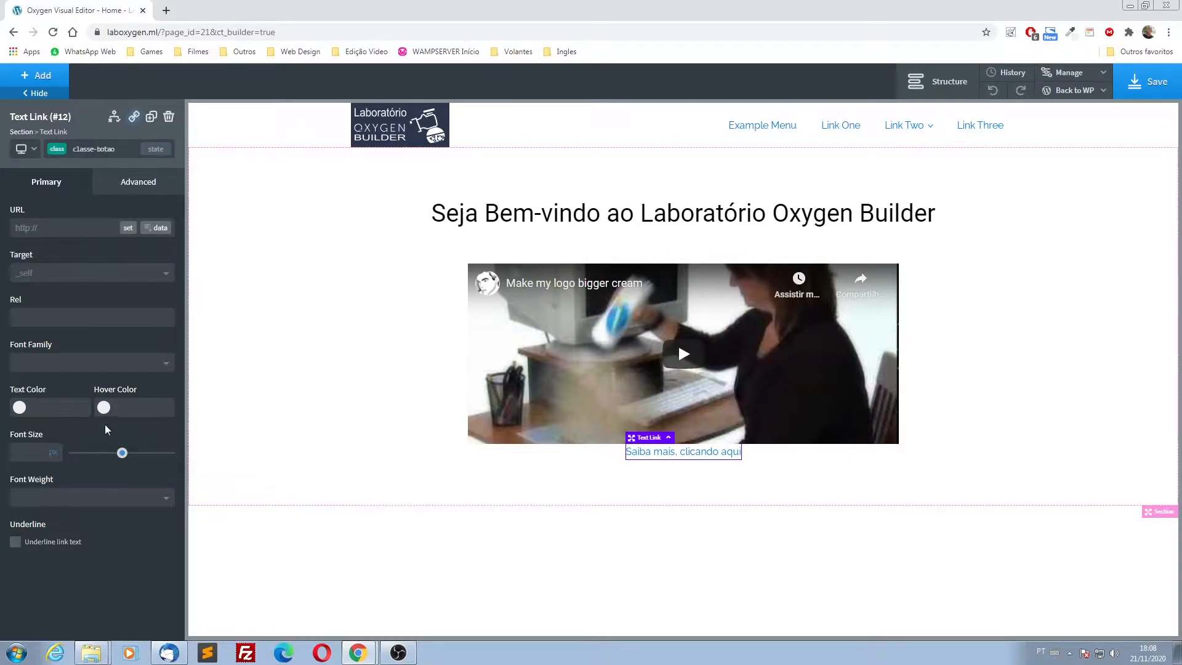
# - Set the text color of the classe-botao class to white, #ffffff
pyautogui.click(19, 409)
pyautogui.click(20, 432)
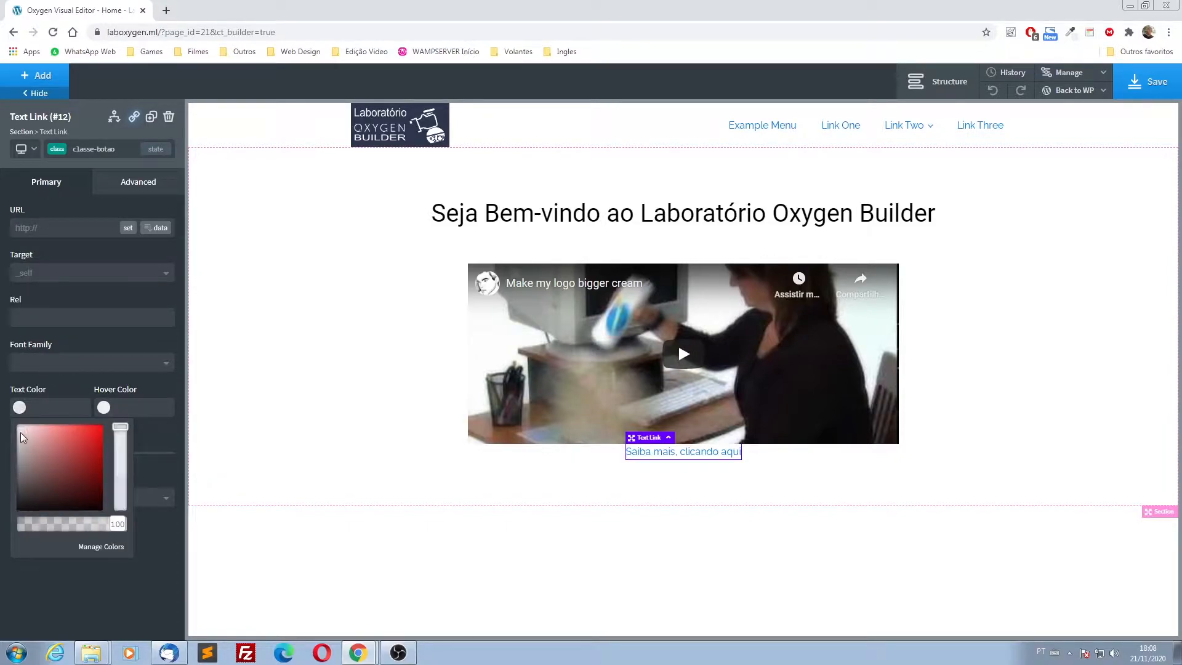
pyautogui.click(76, 389)
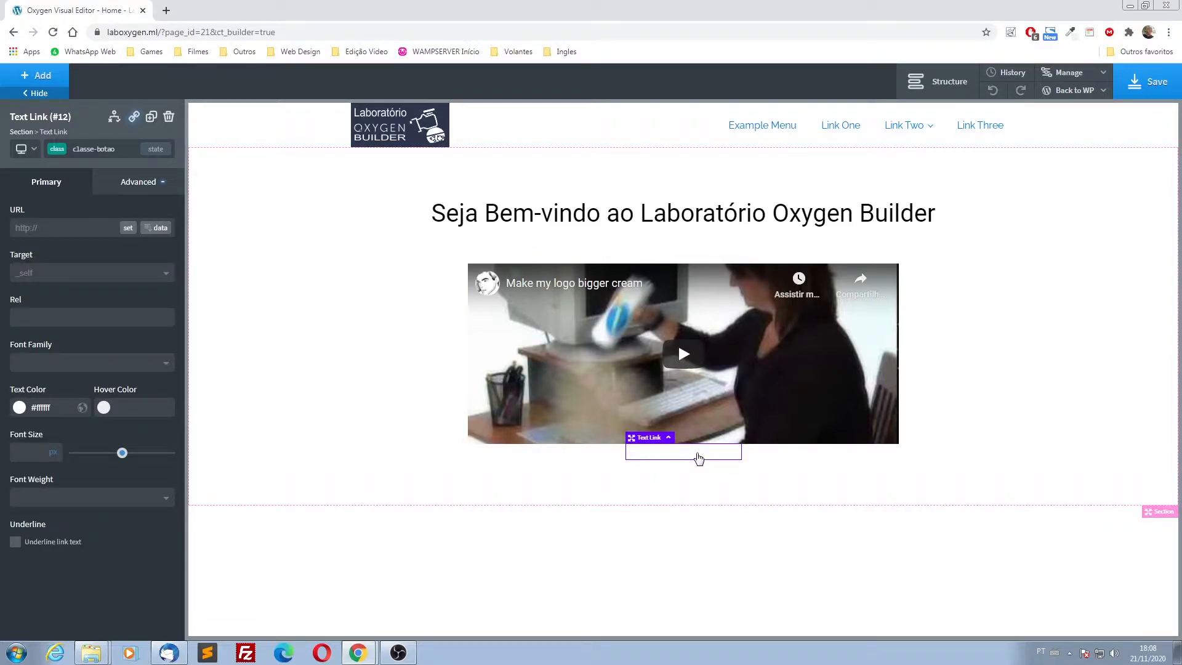
# - Give the classe-botao class a violet-blue background color, #585ff4
pyautogui.click(129, 191)
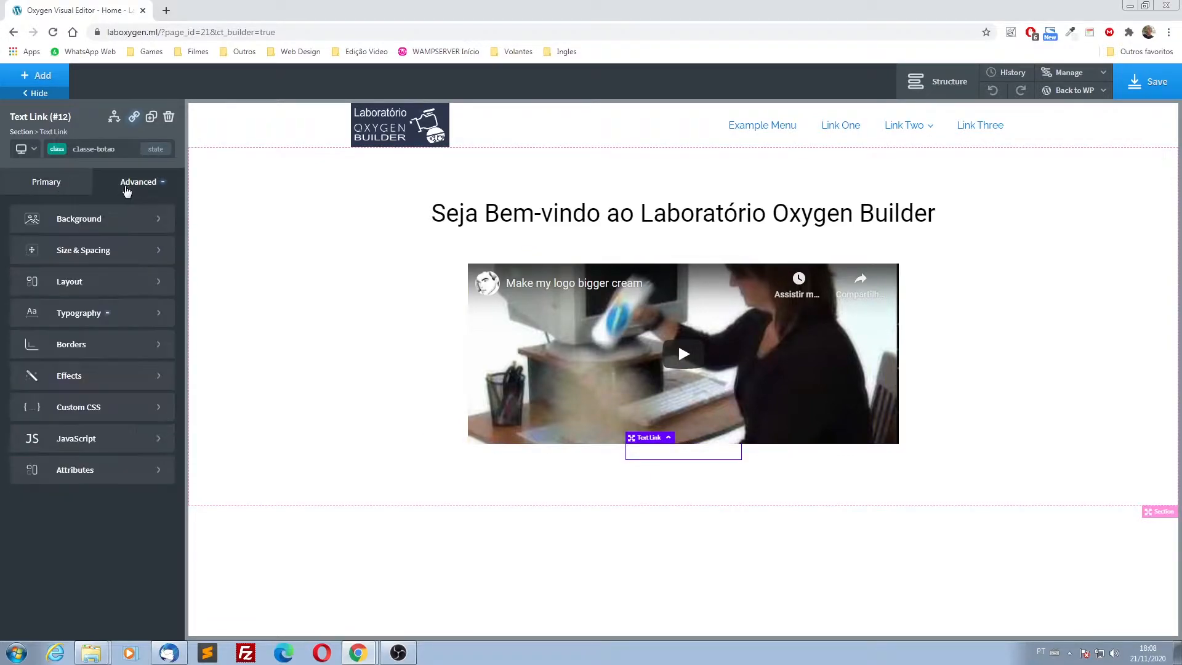
pyautogui.click(79, 219)
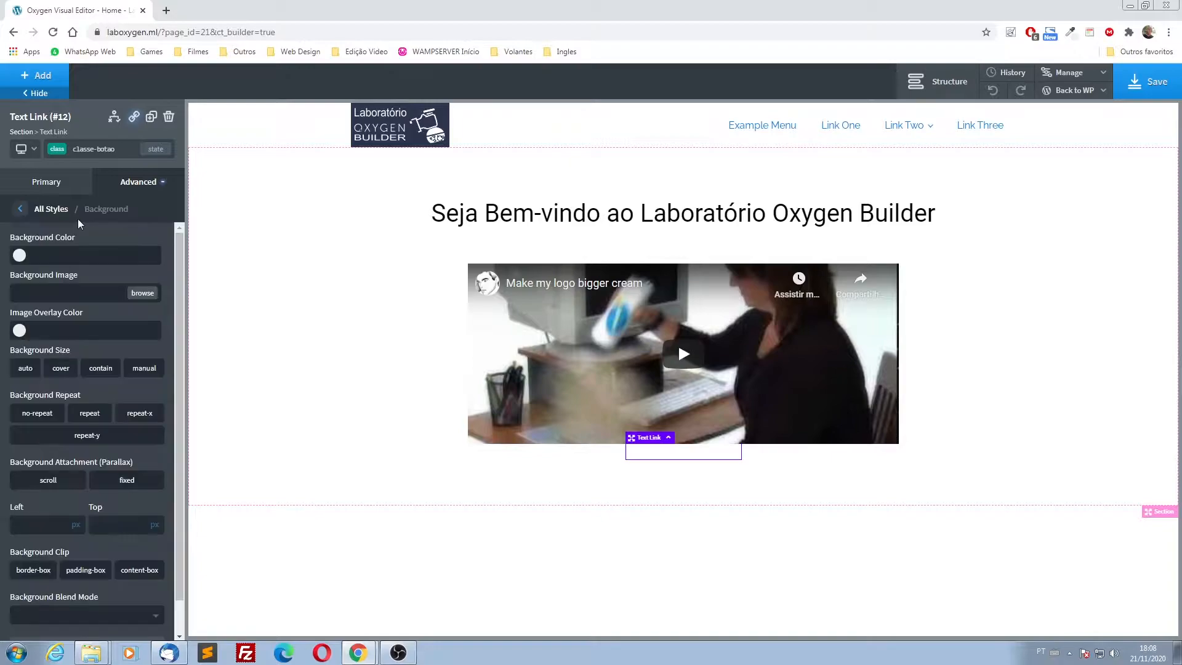
pyautogui.click(25, 262)
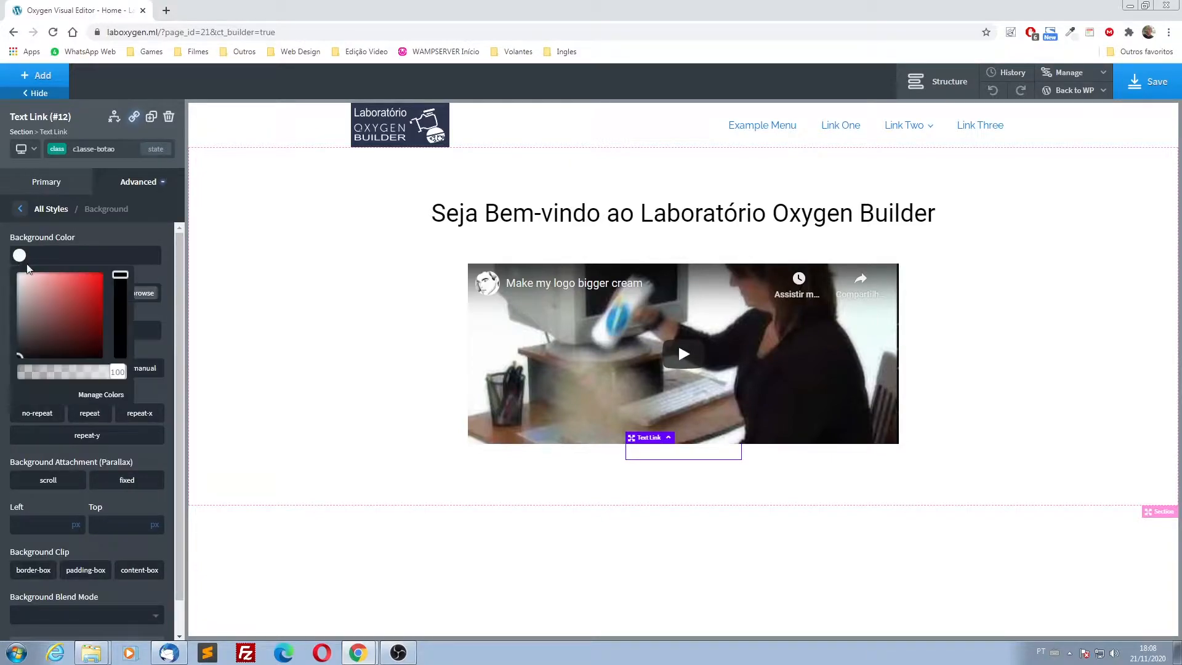
pyautogui.click(96, 305)
pyautogui.click(119, 327)
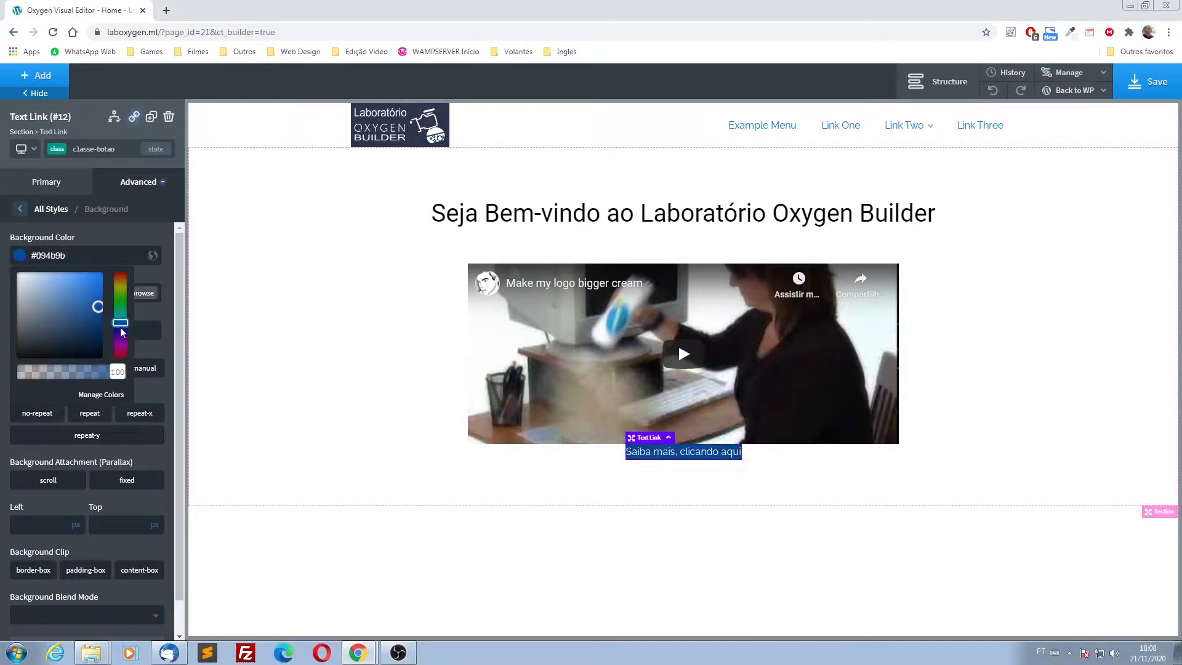
pyautogui.click(120, 330)
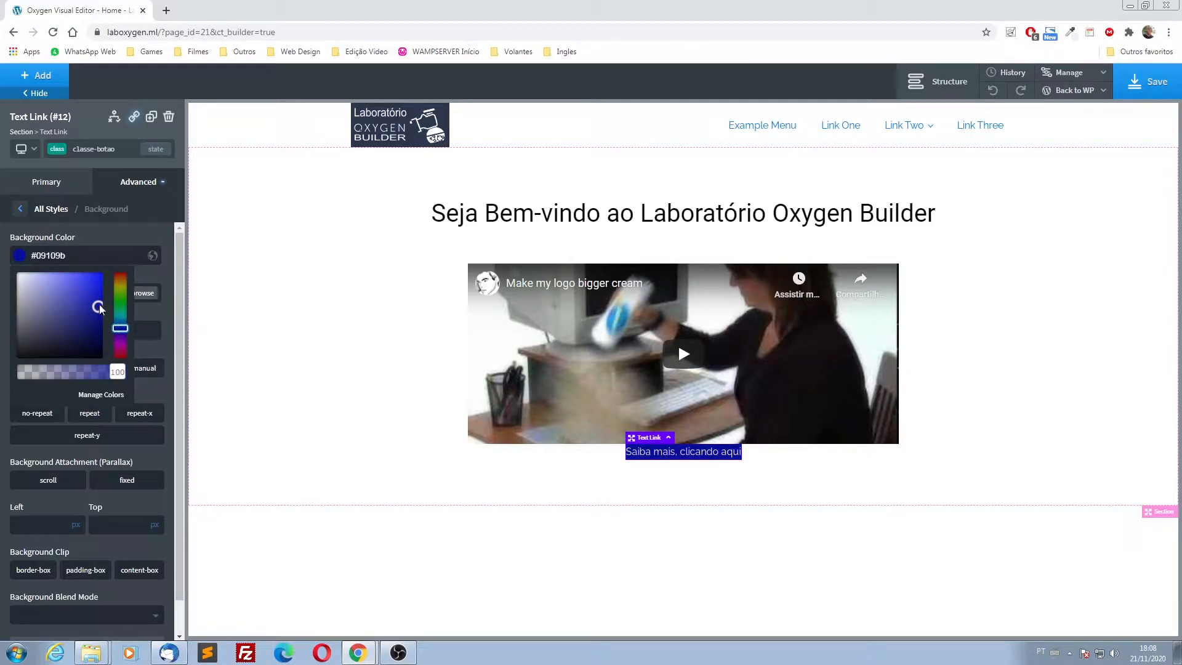
pyautogui.moveTo(98, 307); pyautogui.dragTo(72, 276)
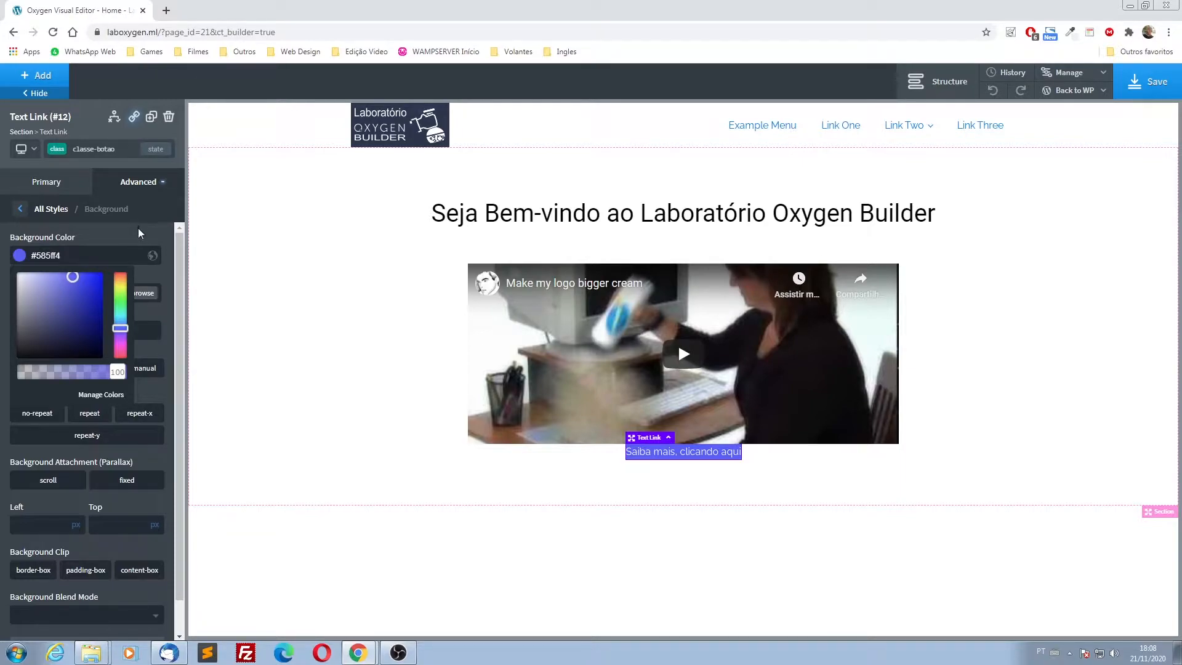
pyautogui.click(138, 228)
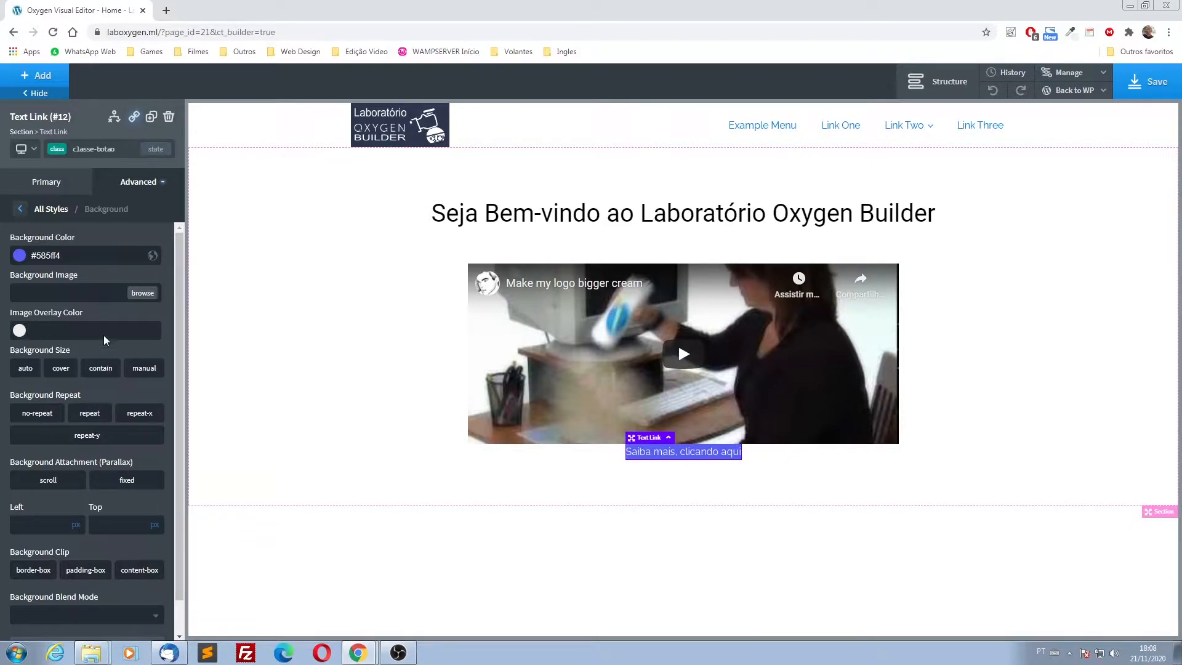
# - Set the padding of the classe-botao class to 20 px on all four sides
pyautogui.click(58, 213)
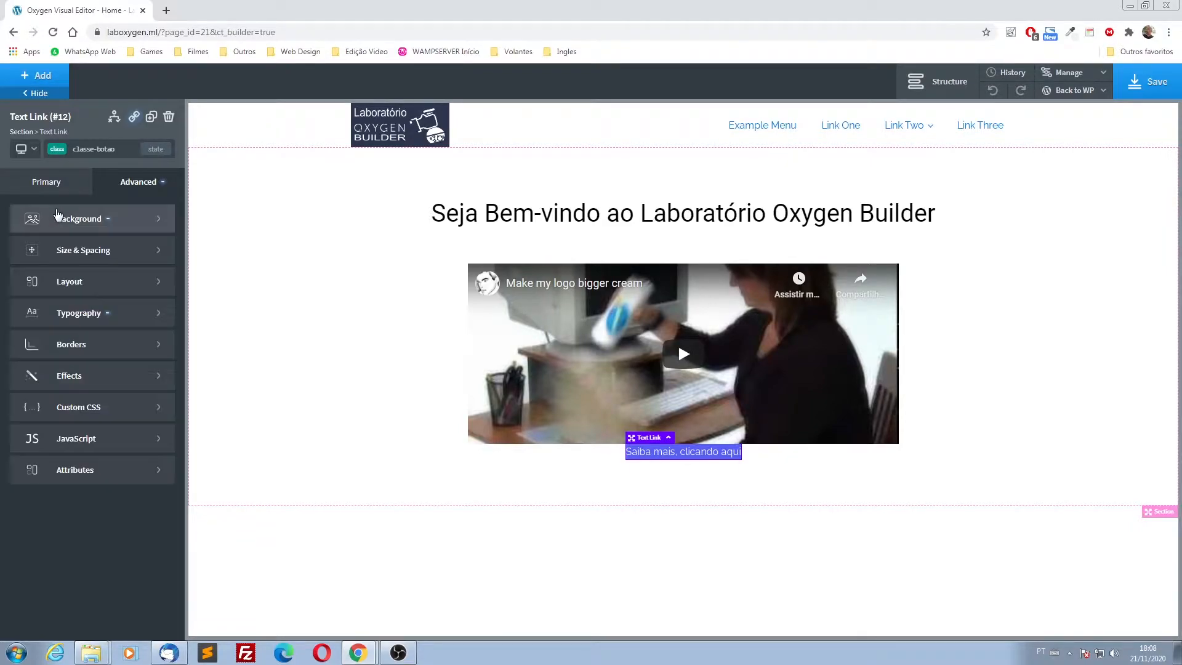
pyautogui.click(77, 251)
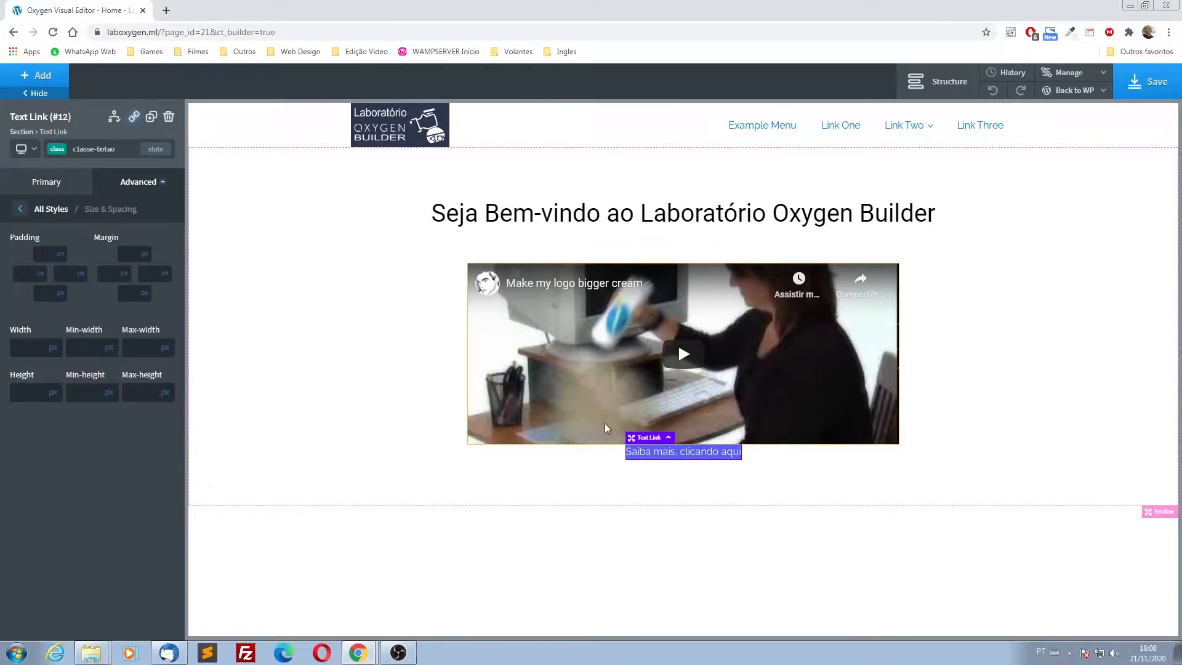
pyautogui.click(43, 252)
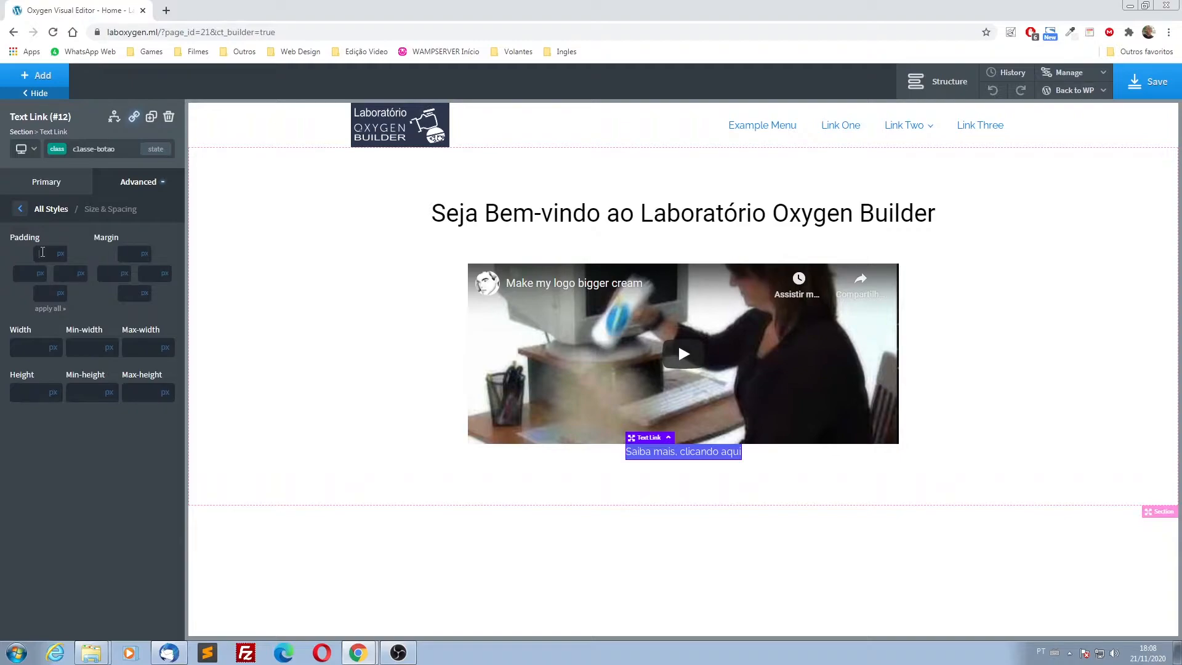
pyautogui.write('20')
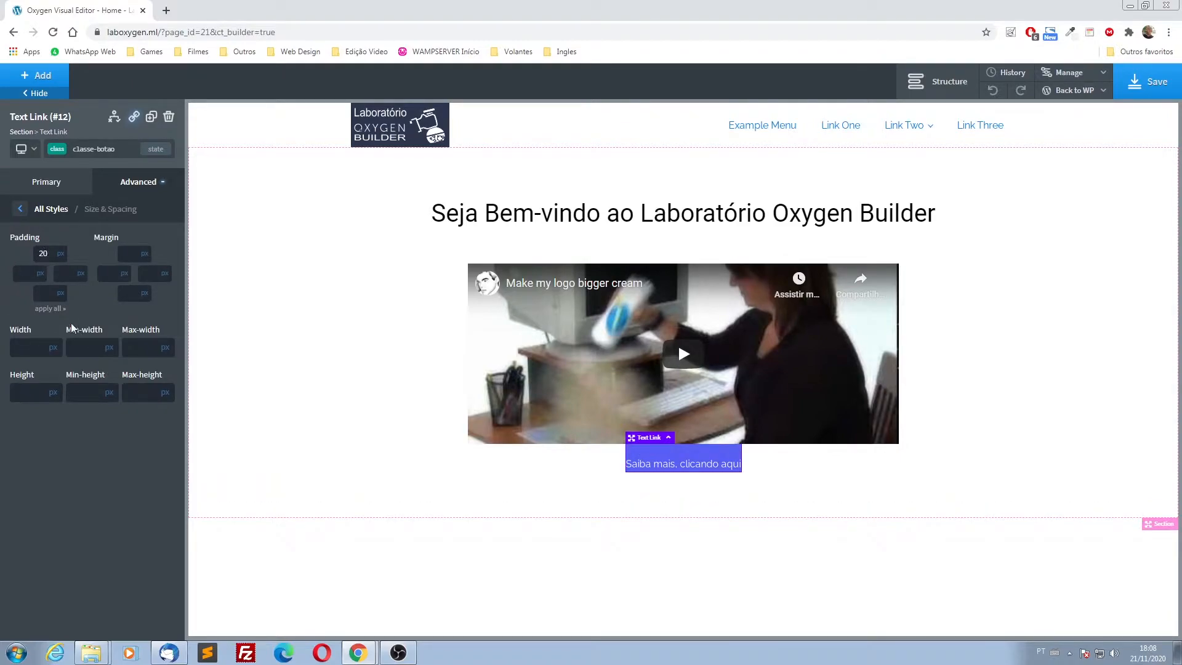
pyautogui.click(55, 310)
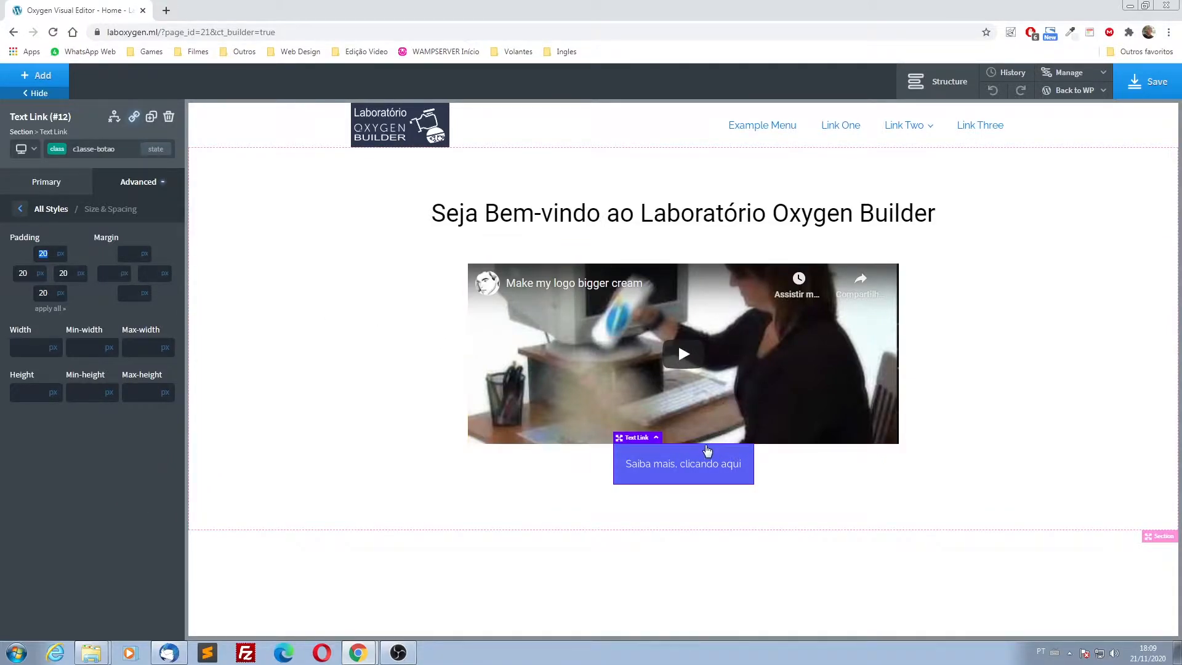
# - Set the top margin of the classe-botao class to 45 px to space the link from the video
pyautogui.moveTo(705, 441); pyautogui.dragTo(704, 463)
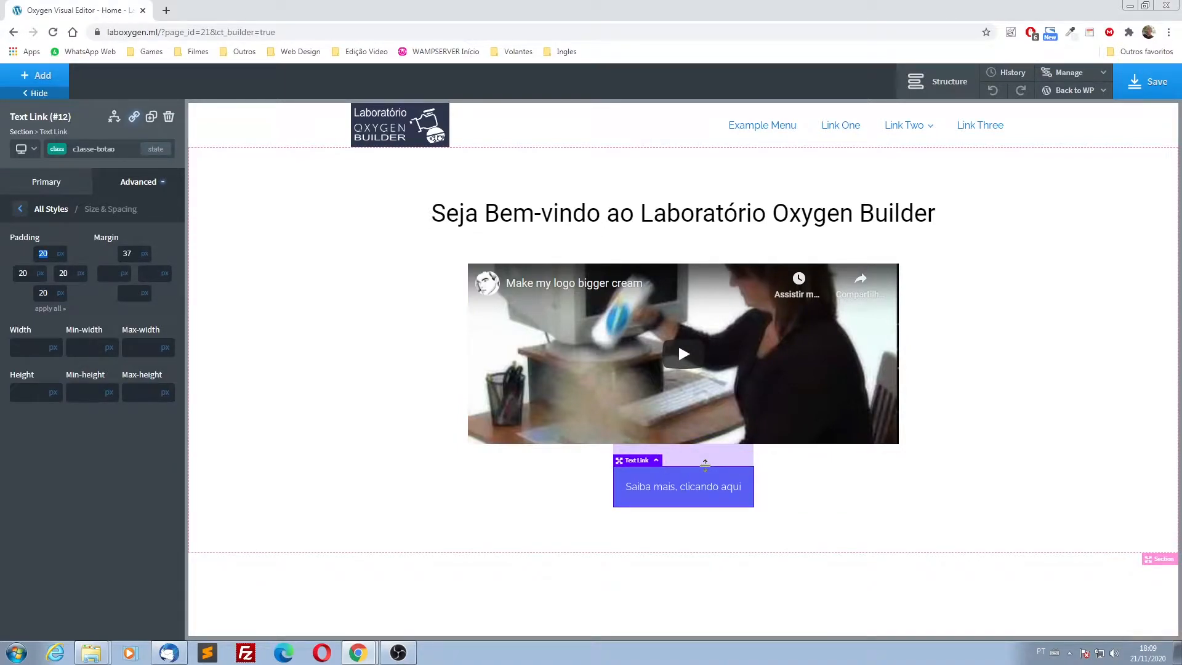
pyautogui.click(126, 254)
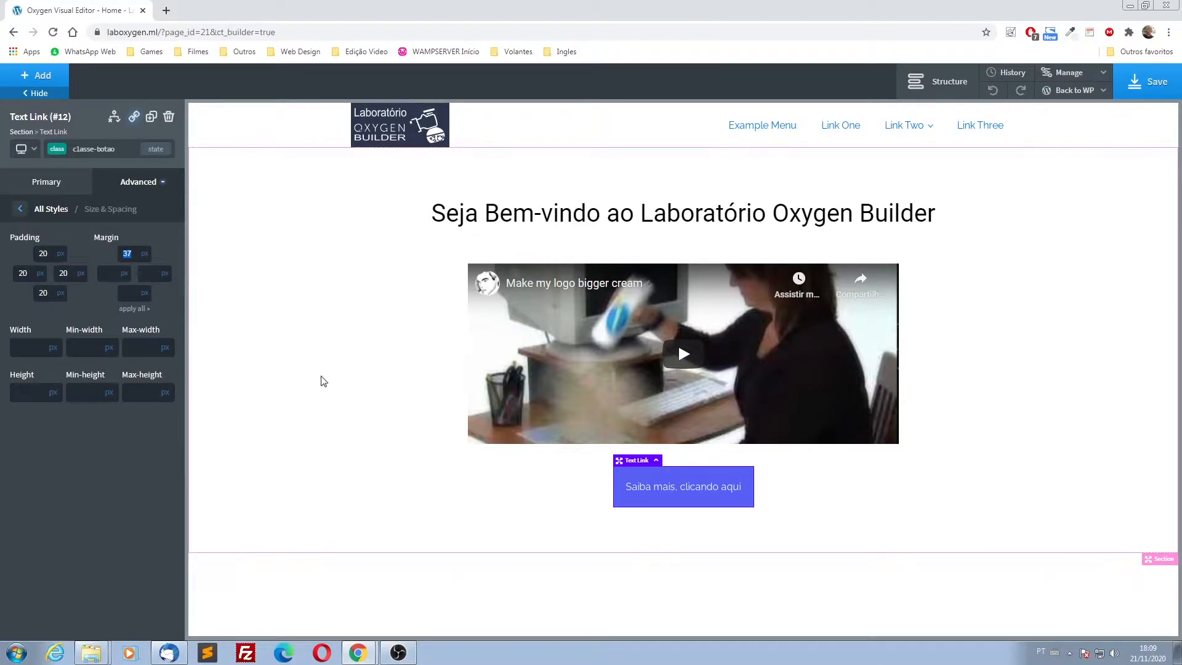
pyautogui.write('45')
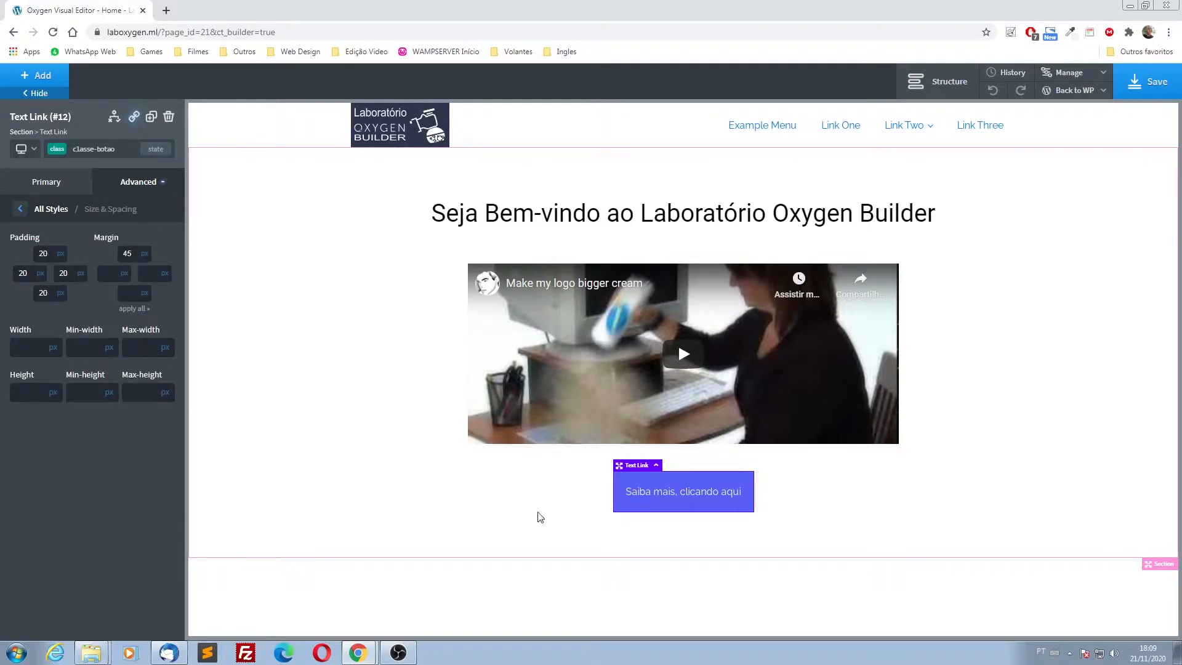
# - Round the corners of the link's classe-botao class with a 15 px border radius
pyautogui.click(51, 210)
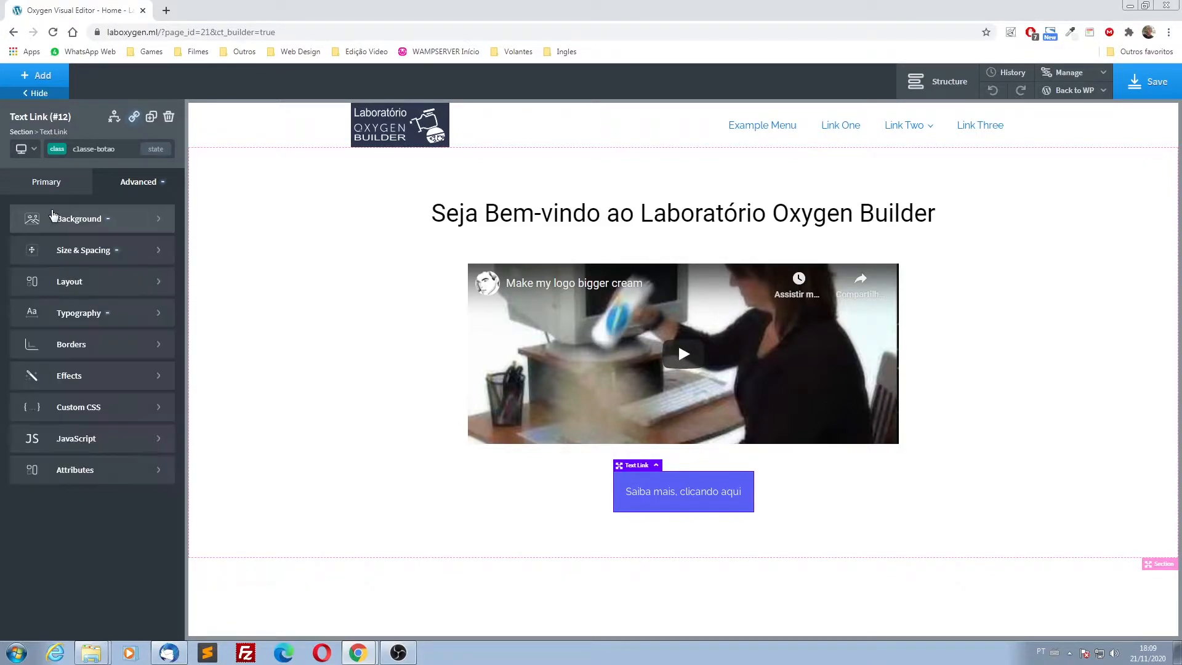
pyautogui.click(83, 350)
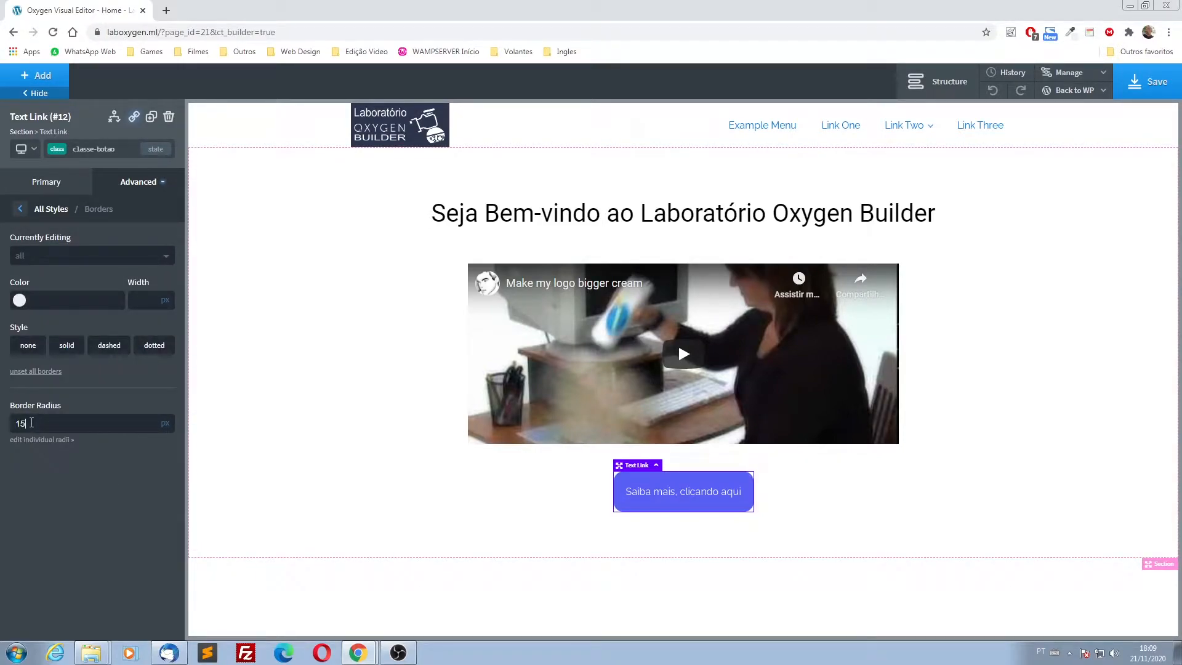
pyautogui.click(513, 530)
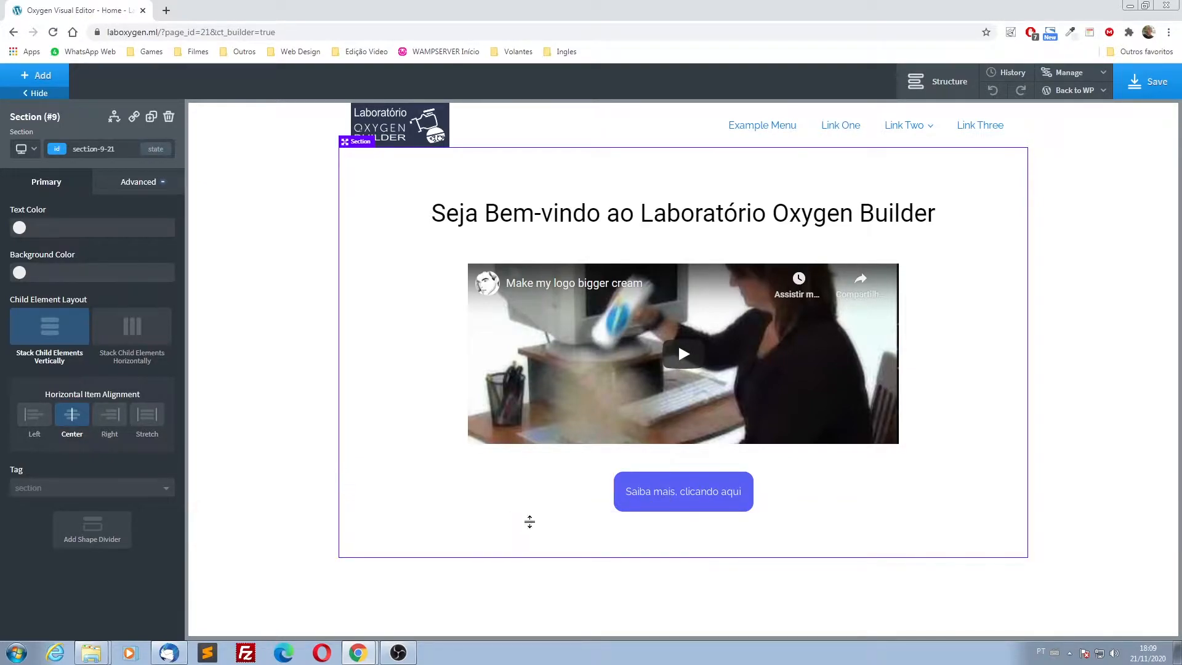
# - Give the link's classe-botao class a dark blue background color, #040e6b, in its hover state
pyautogui.click(633, 509)
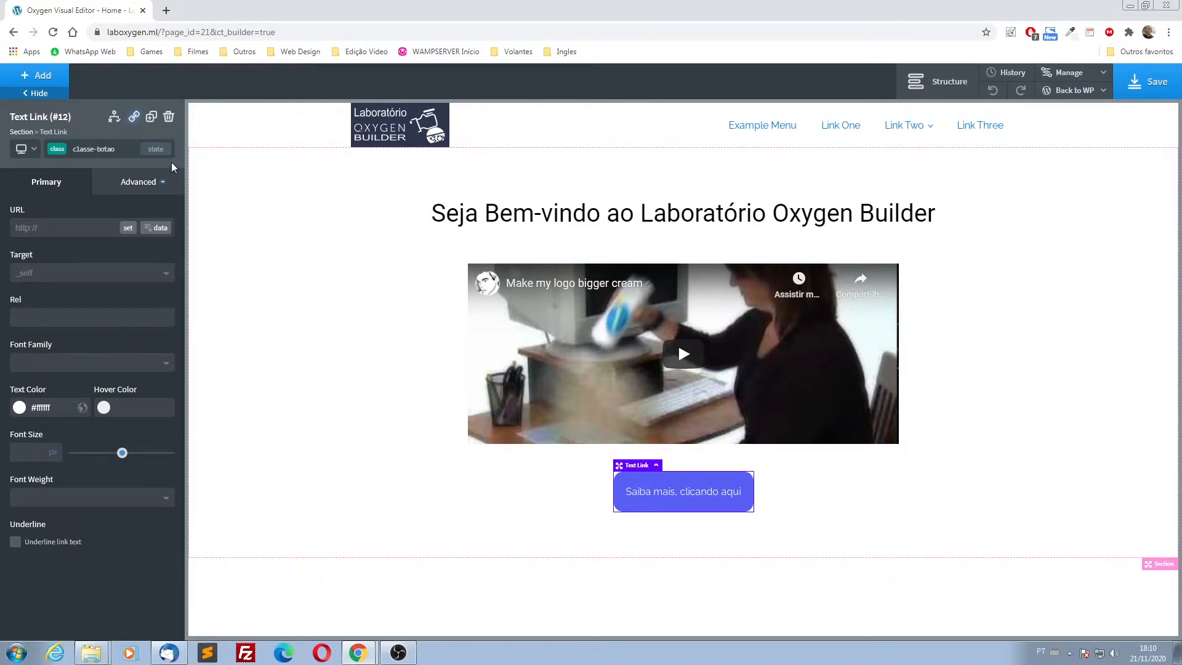
pyautogui.click(156, 149)
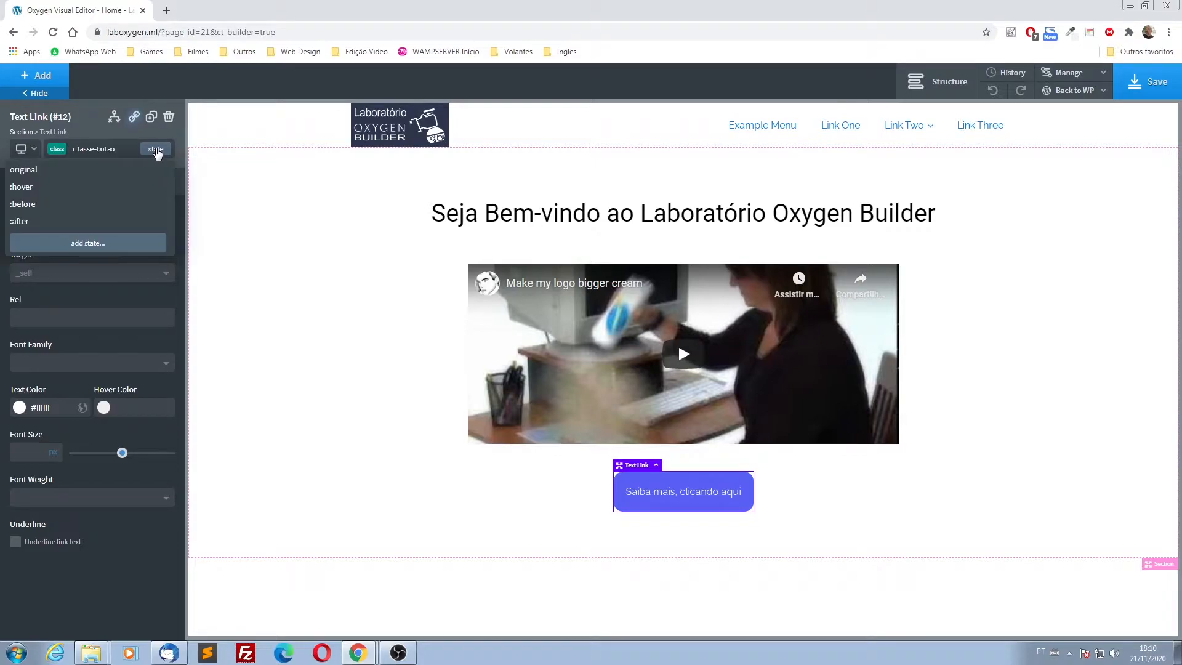
pyautogui.click(22, 190)
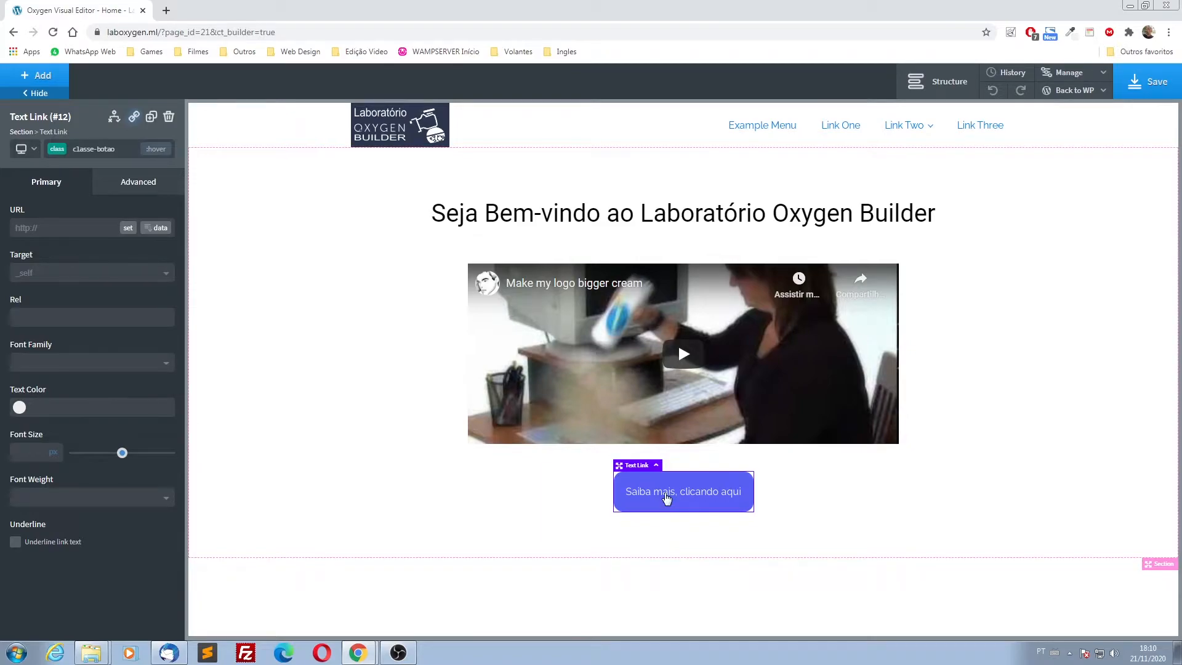
pyautogui.click(142, 192)
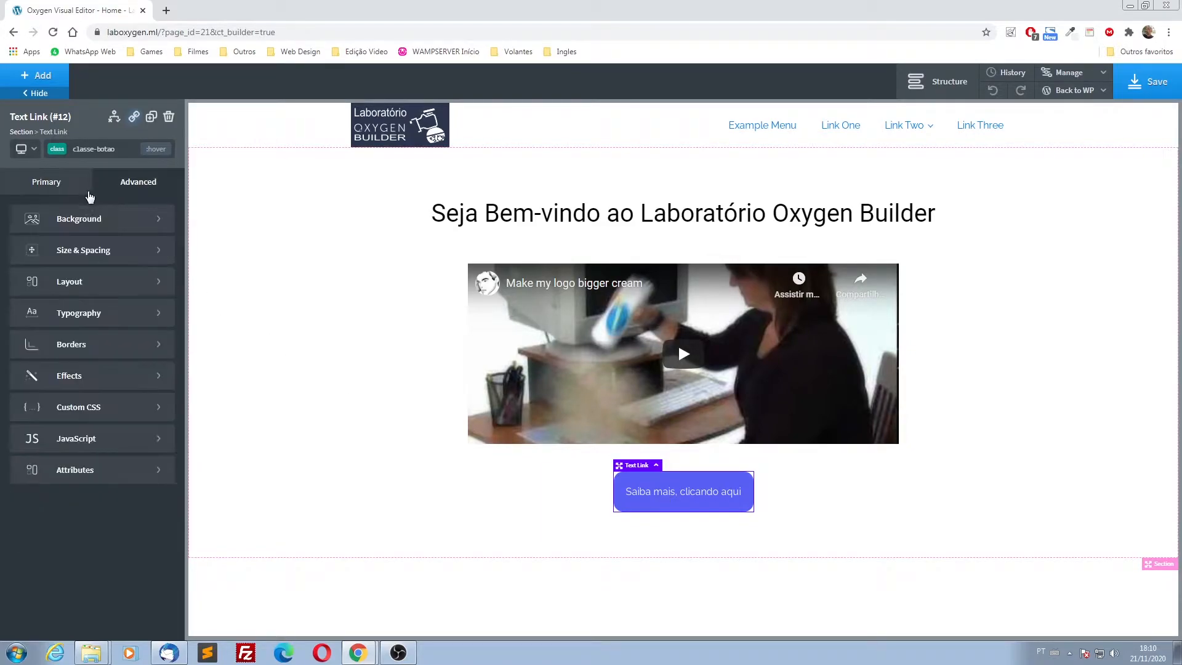
pyautogui.click(70, 220)
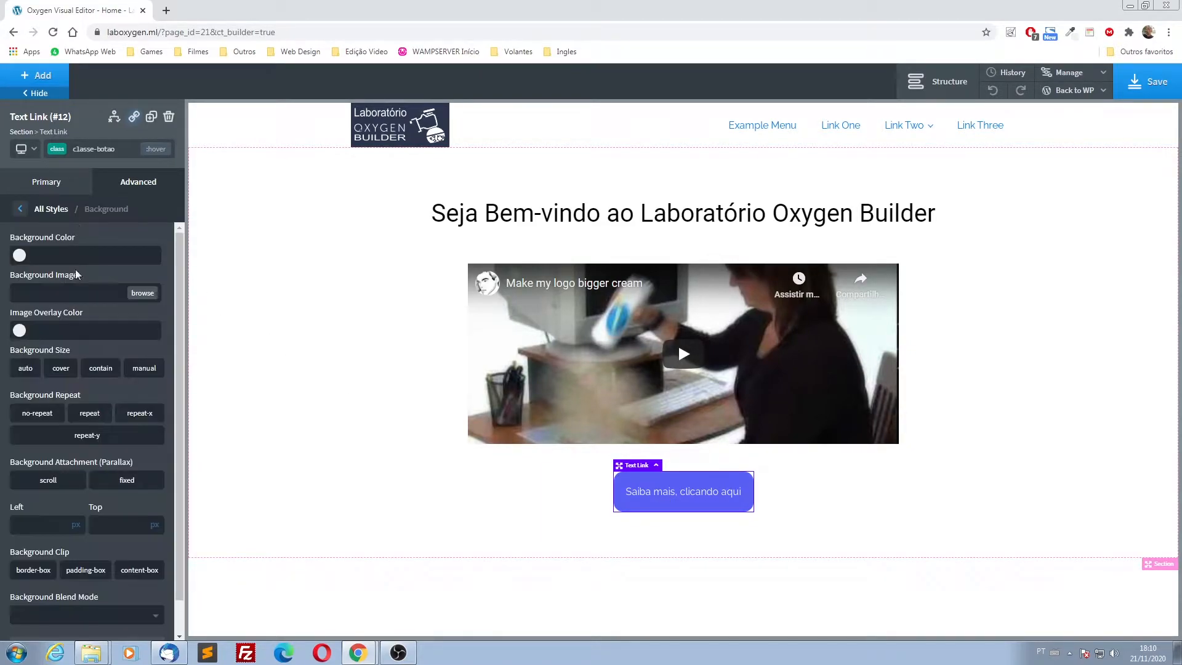
pyautogui.click(20, 256)
pyautogui.click(99, 322)
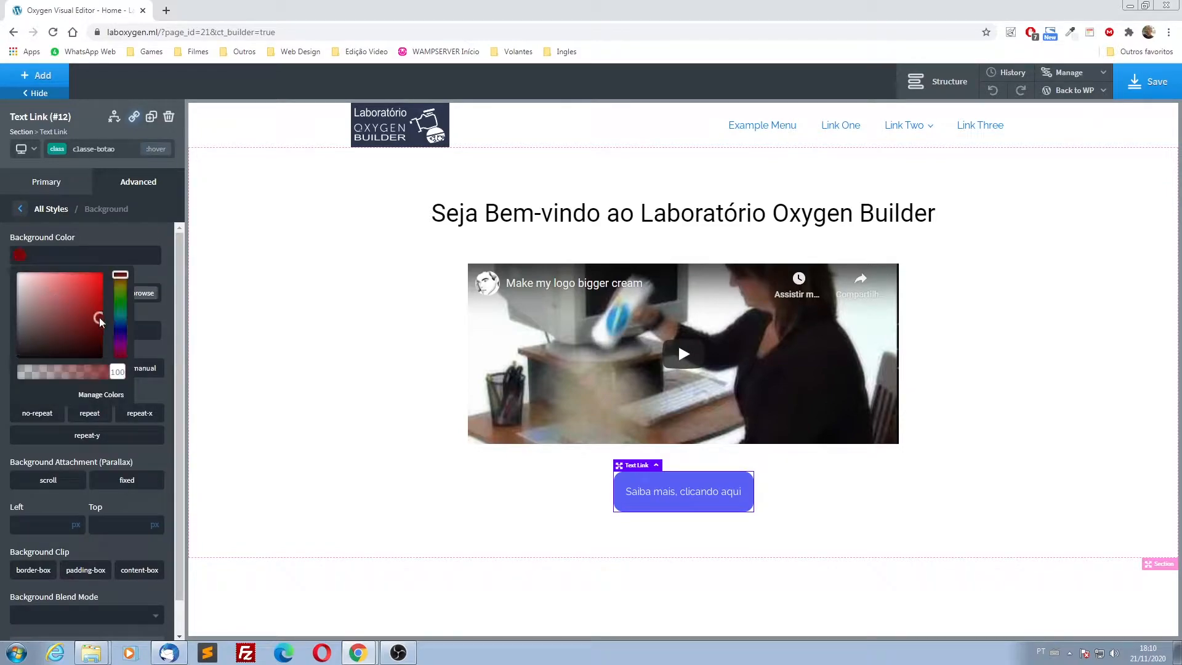
pyautogui.click(121, 328)
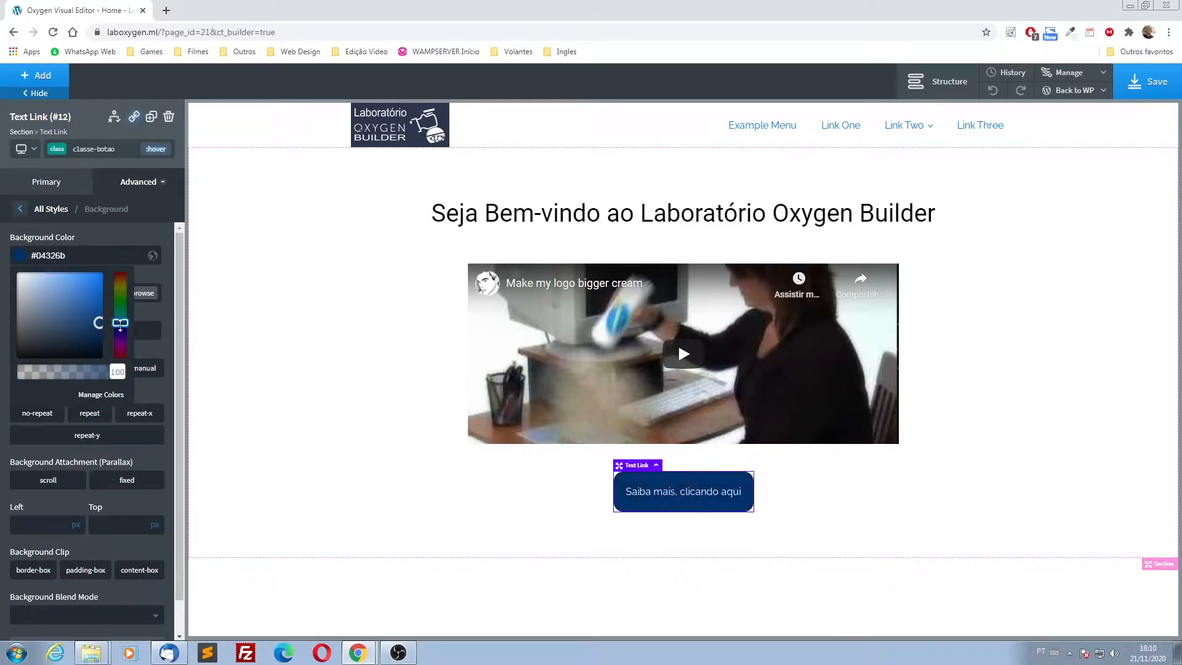
pyautogui.moveTo(121, 326); pyautogui.dragTo(122, 333)
pyautogui.moveTo(124, 332); pyautogui.dragTo(123, 331)
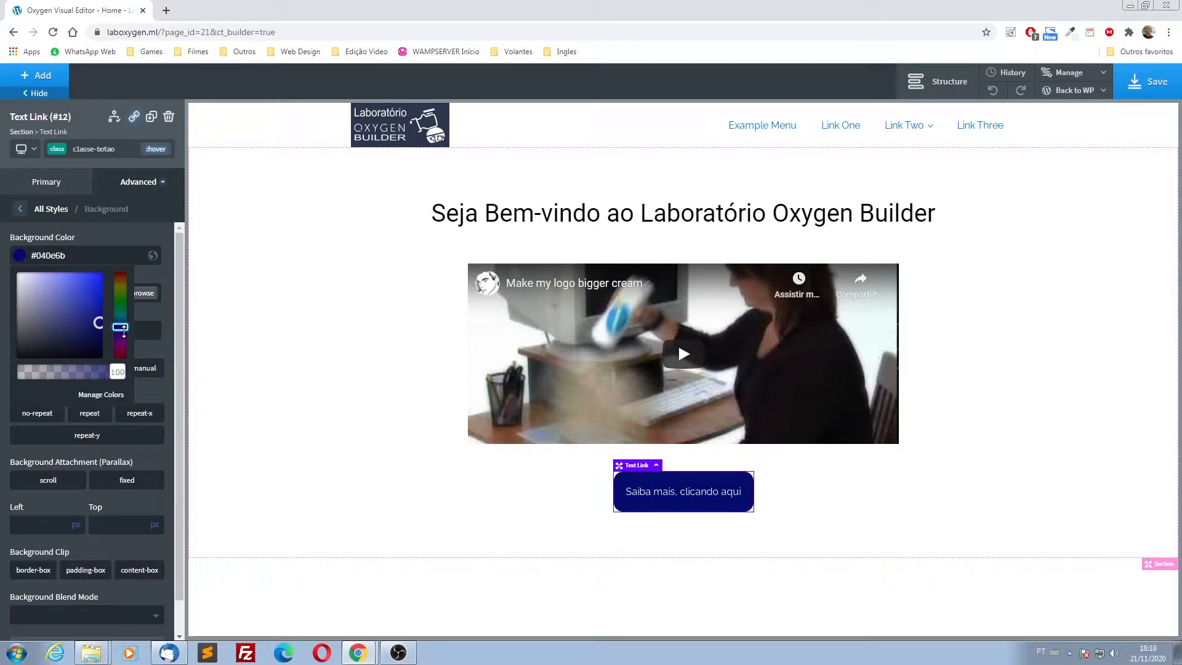
pyautogui.click(161, 273)
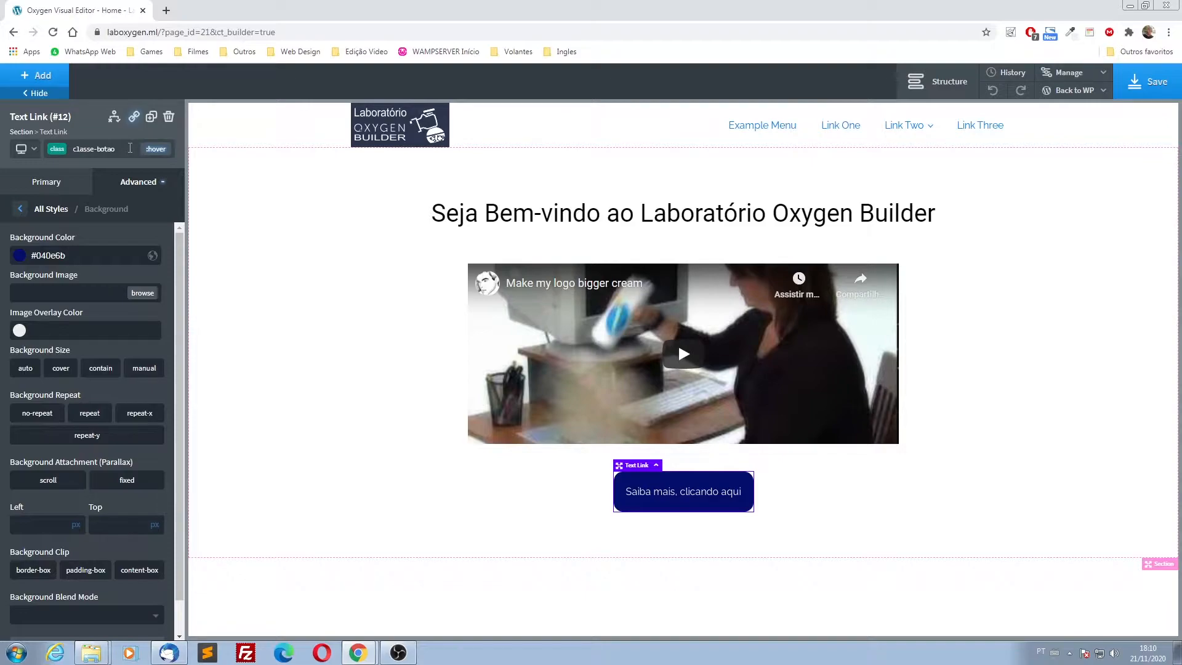
# - Set the transition duration to 0.4 sec in the original state of the classe-botao class, and save the page
pyautogui.click(130, 148)
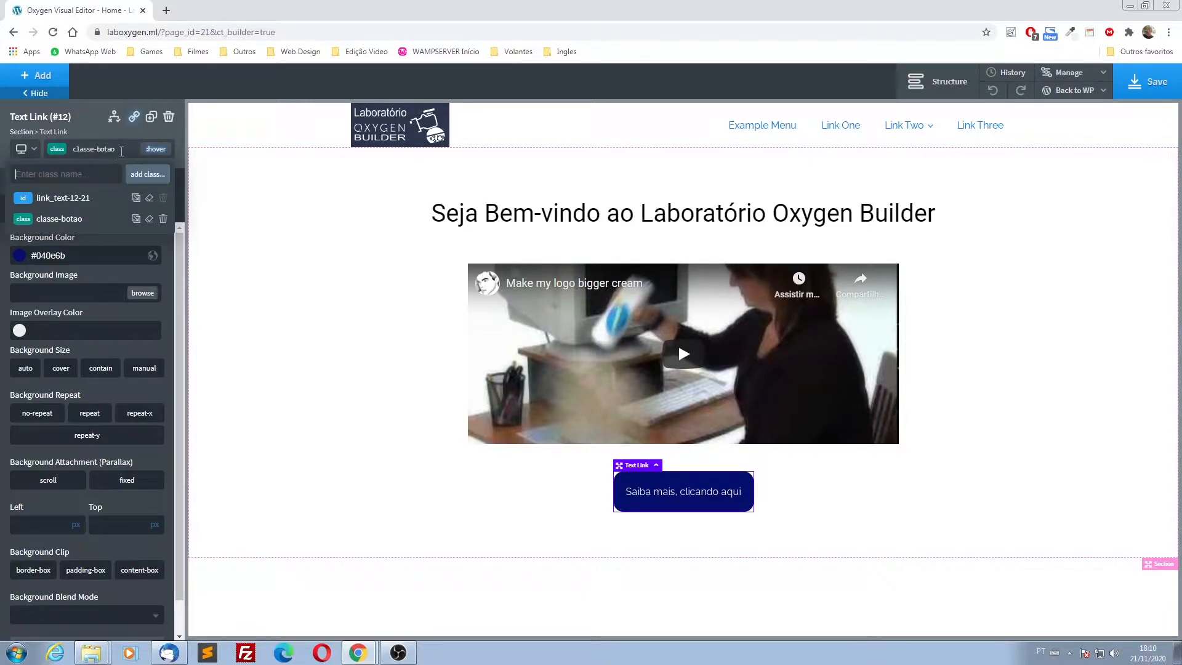
pyautogui.click(158, 150)
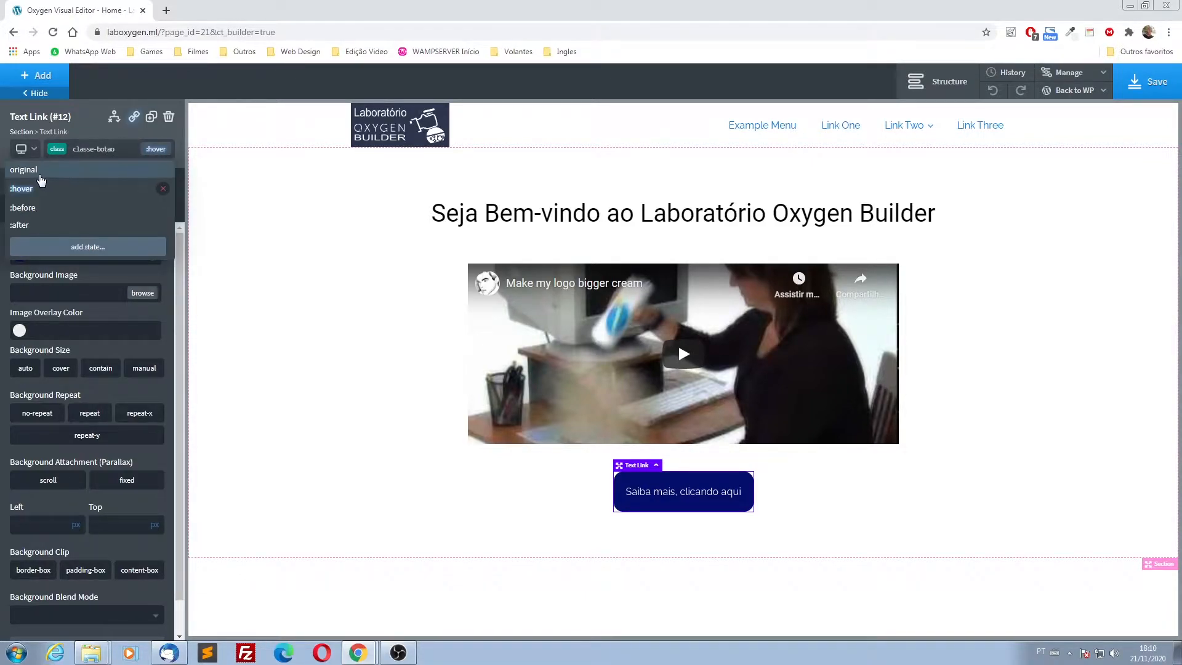
pyautogui.click(40, 178)
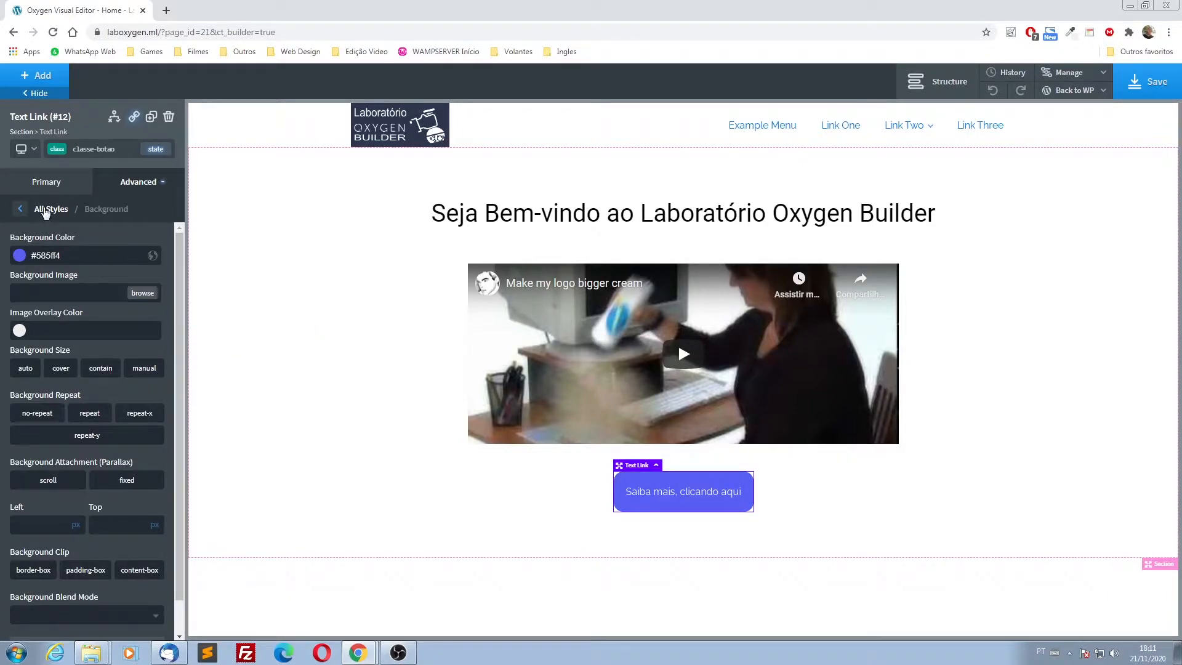
pyautogui.click(45, 210)
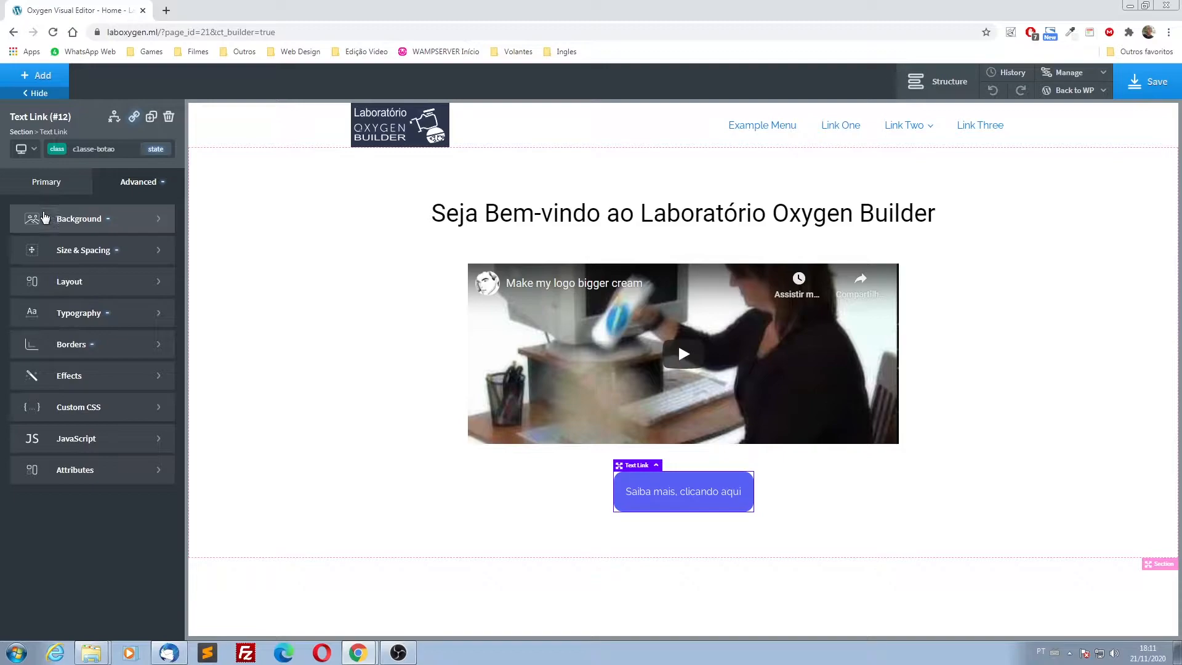
pyautogui.click(77, 382)
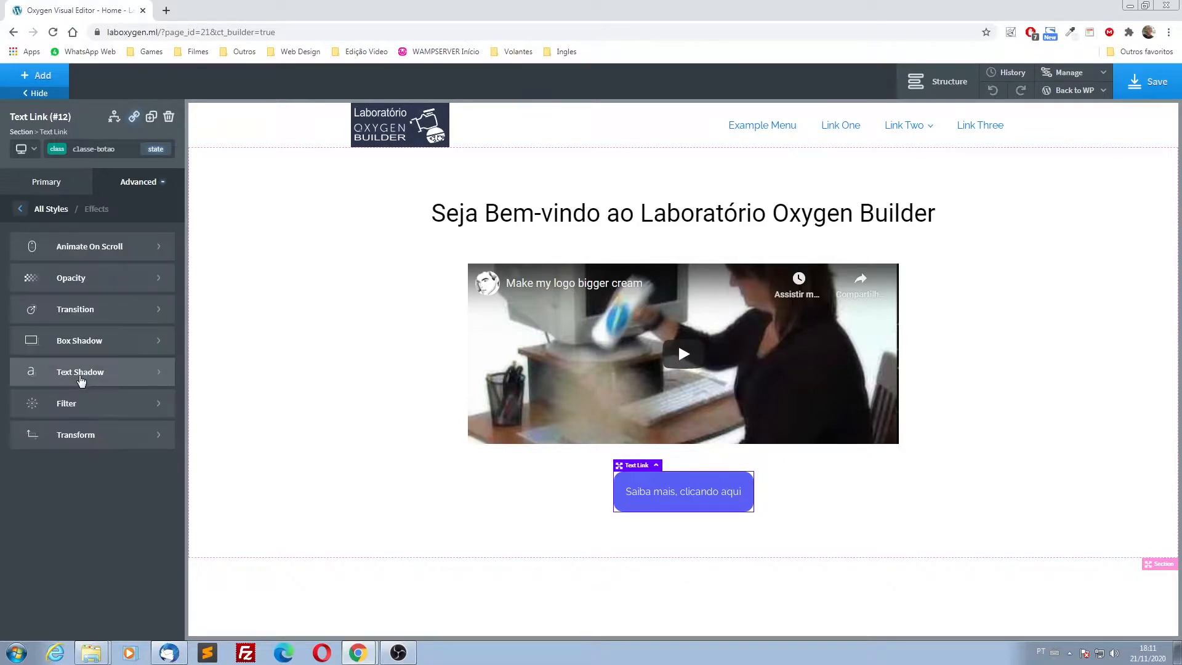
pyautogui.click(77, 309)
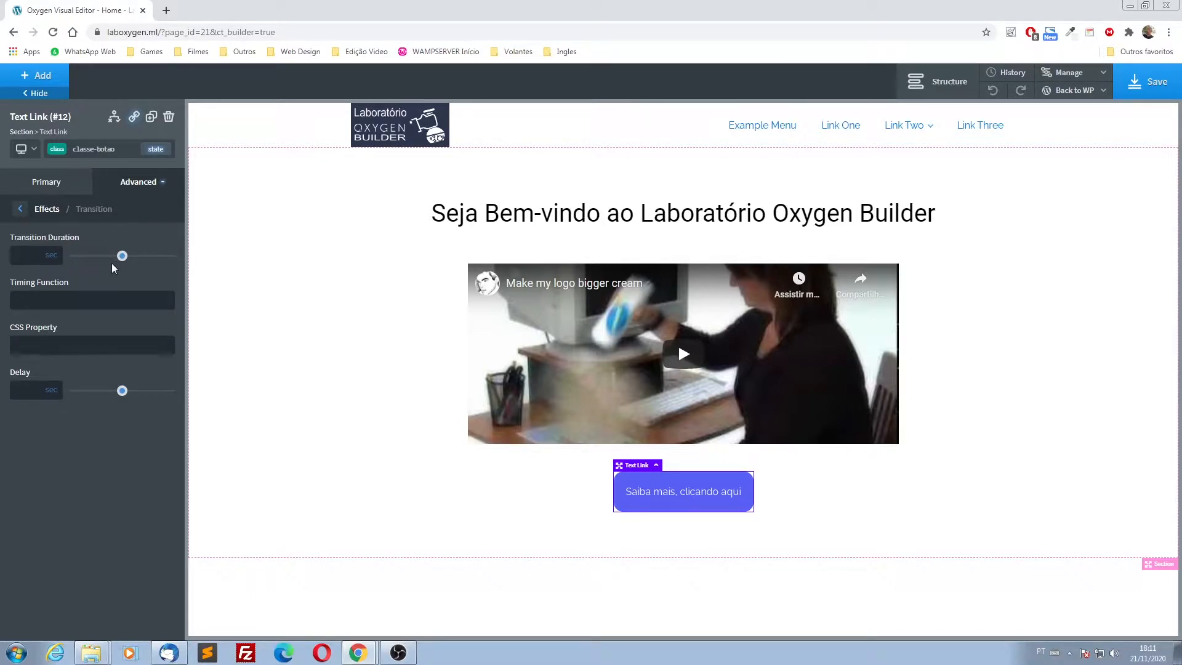
pyautogui.write('0.3')
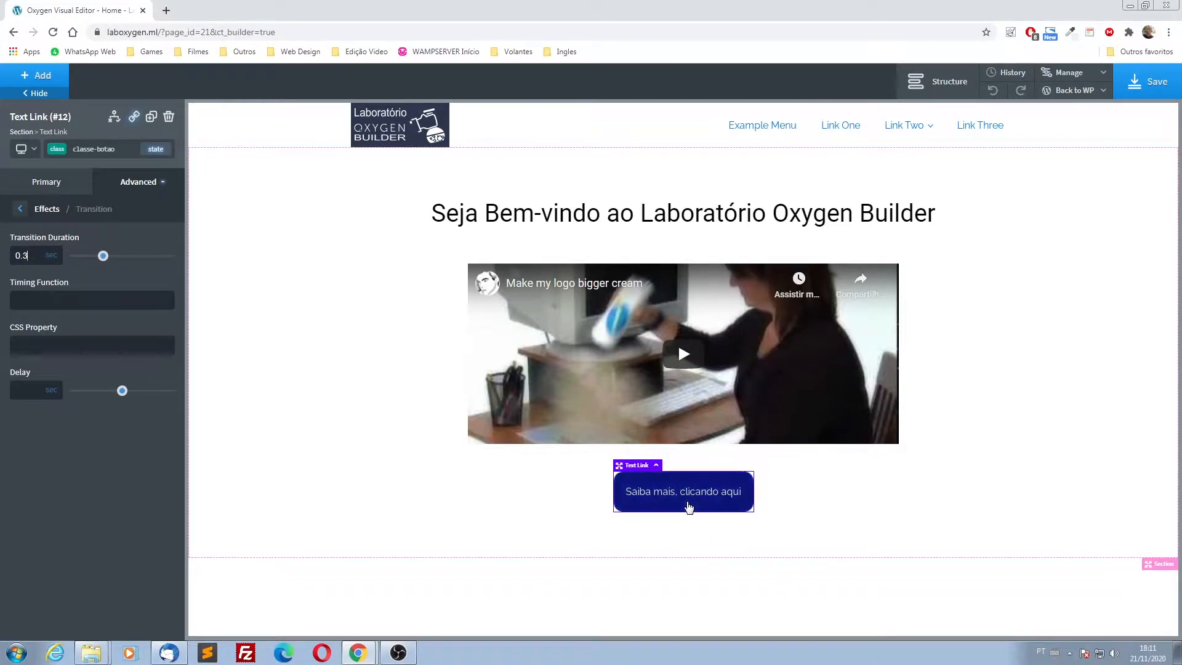
pyautogui.moveTo(102, 255); pyautogui.dragTo(112, 256)
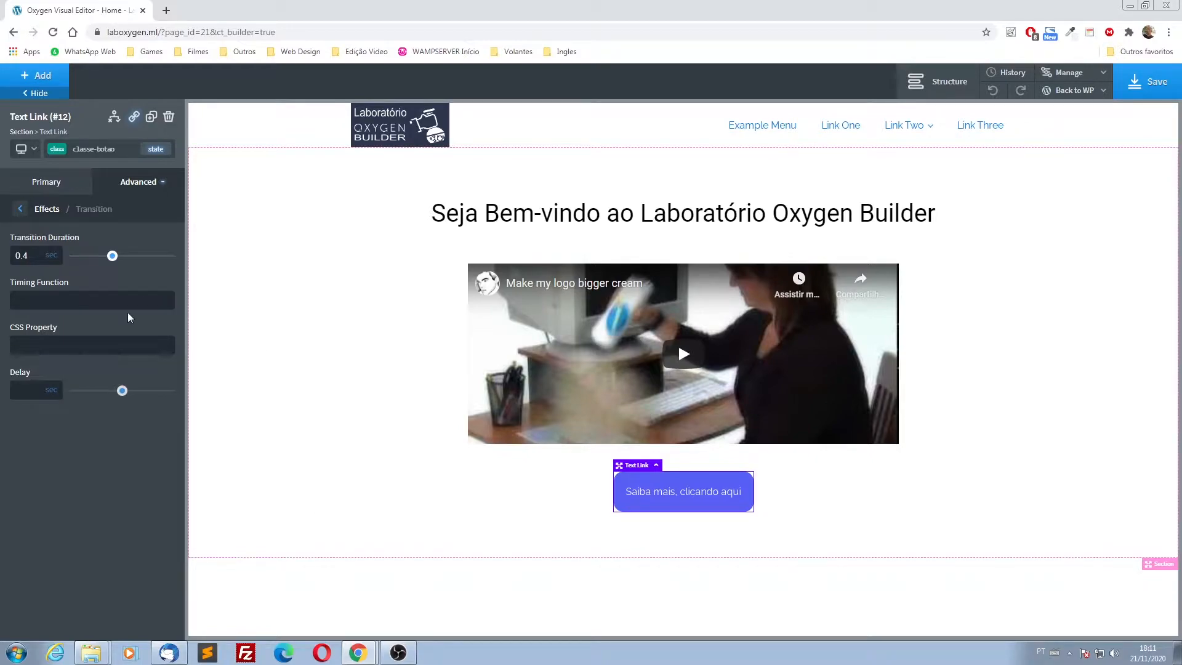
pyautogui.click(48, 182)
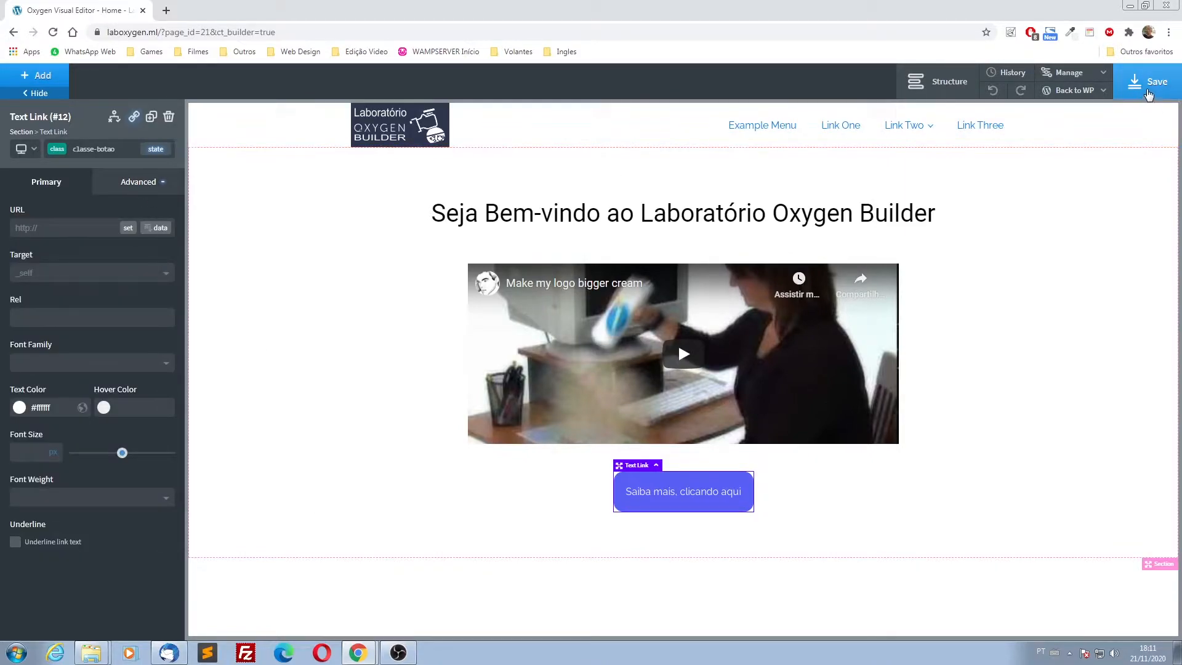
pyautogui.click(1151, 82)
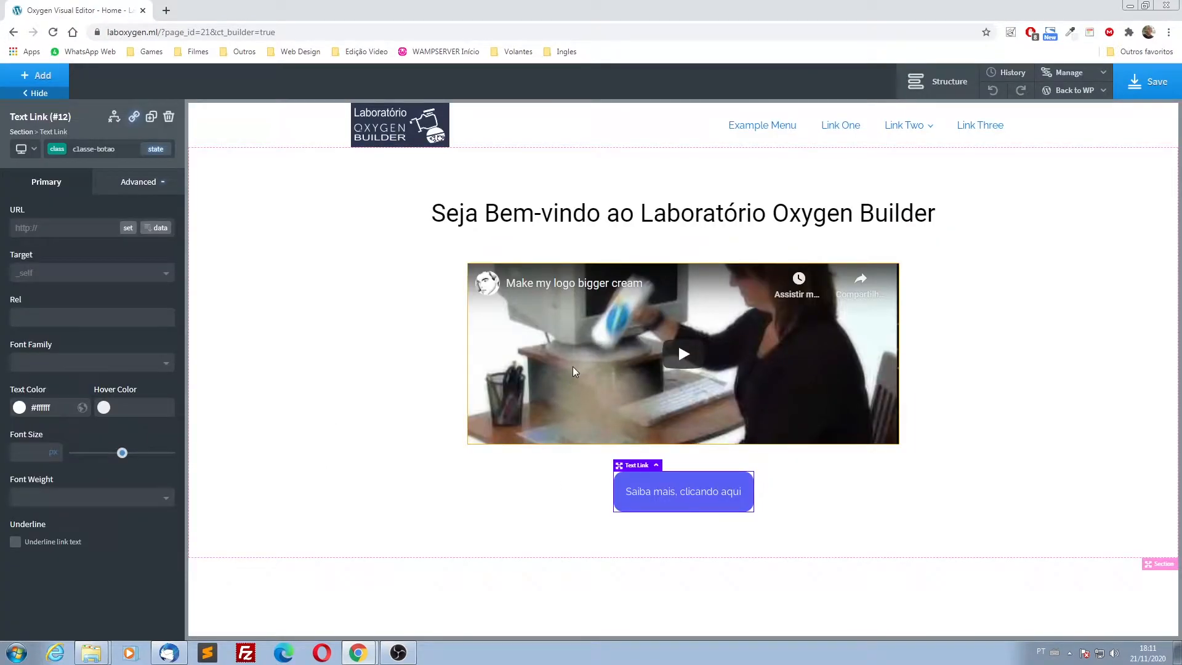
# - Change the video's aspect ratio to 16:9 (standard widescreen)
pyautogui.click(575, 371)
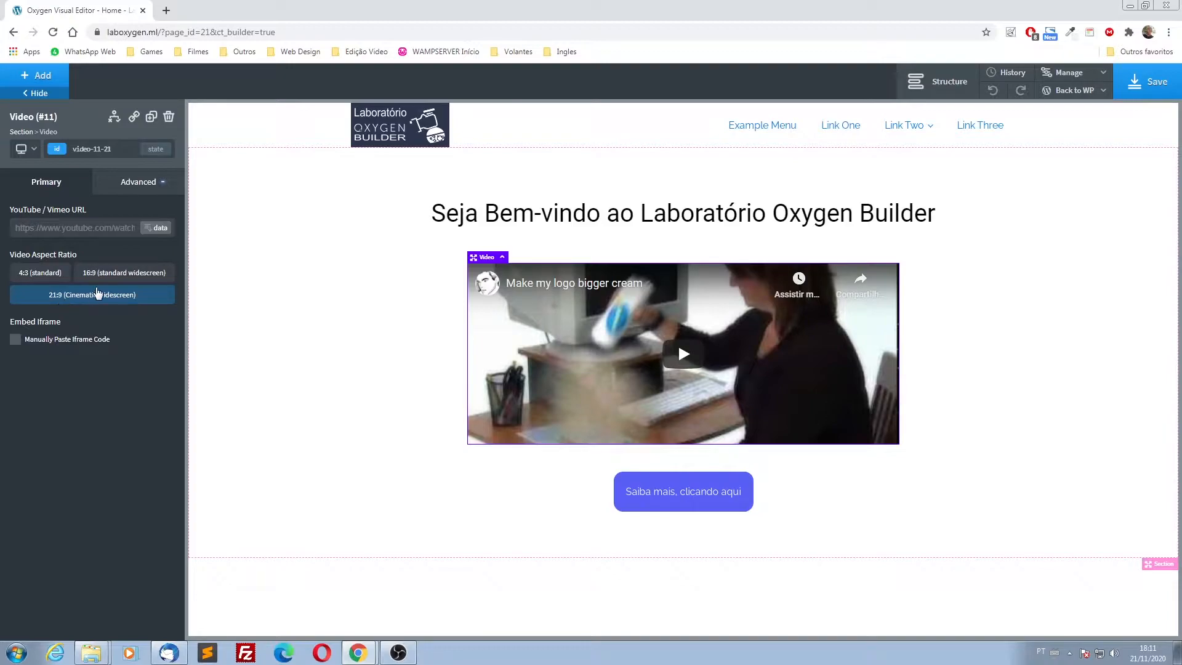
pyautogui.click(107, 277)
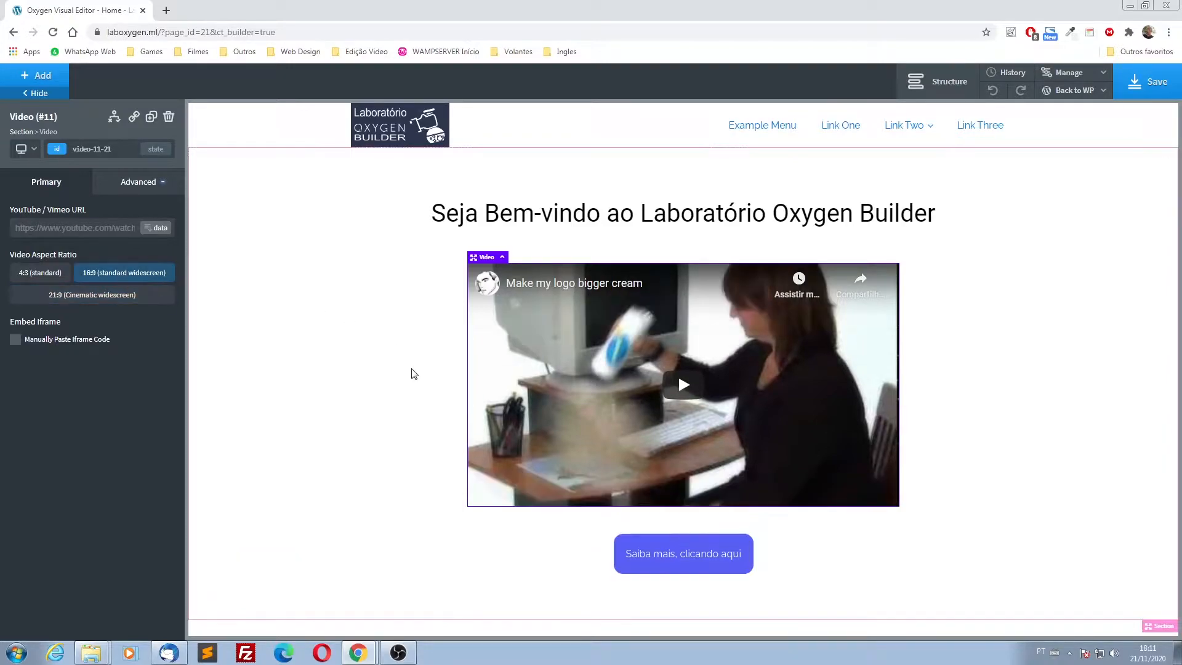
pyautogui.click(311, 435)
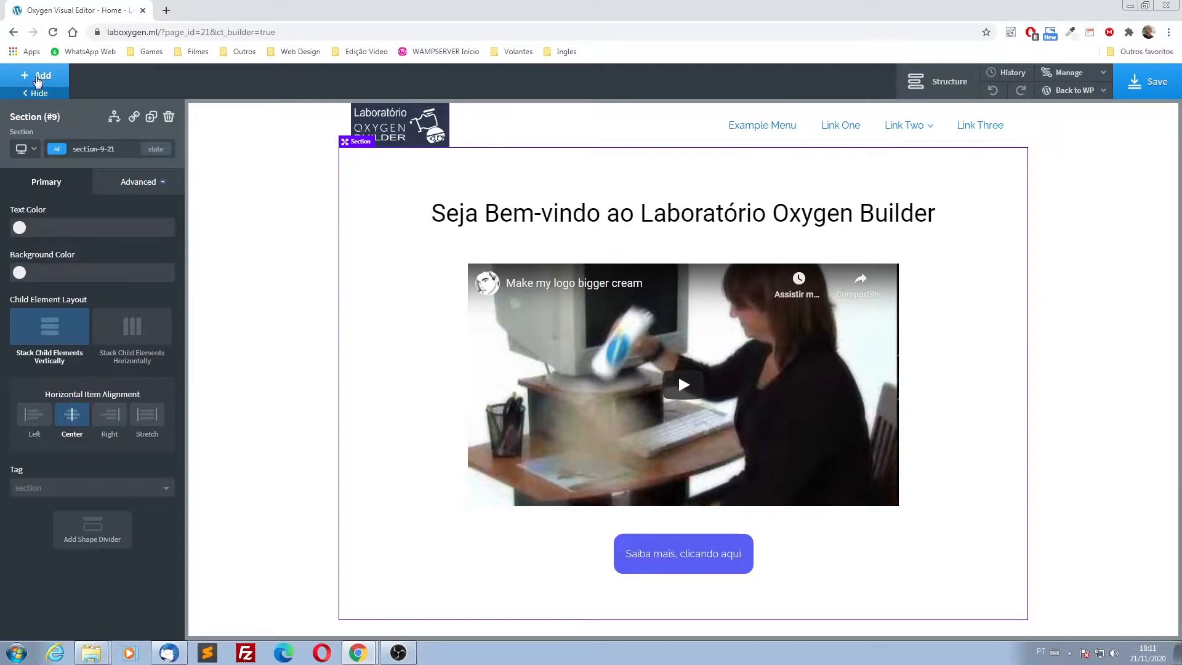
# - Add a new section to the page below the one containing the heading, video and link
pyautogui.click(38, 79)
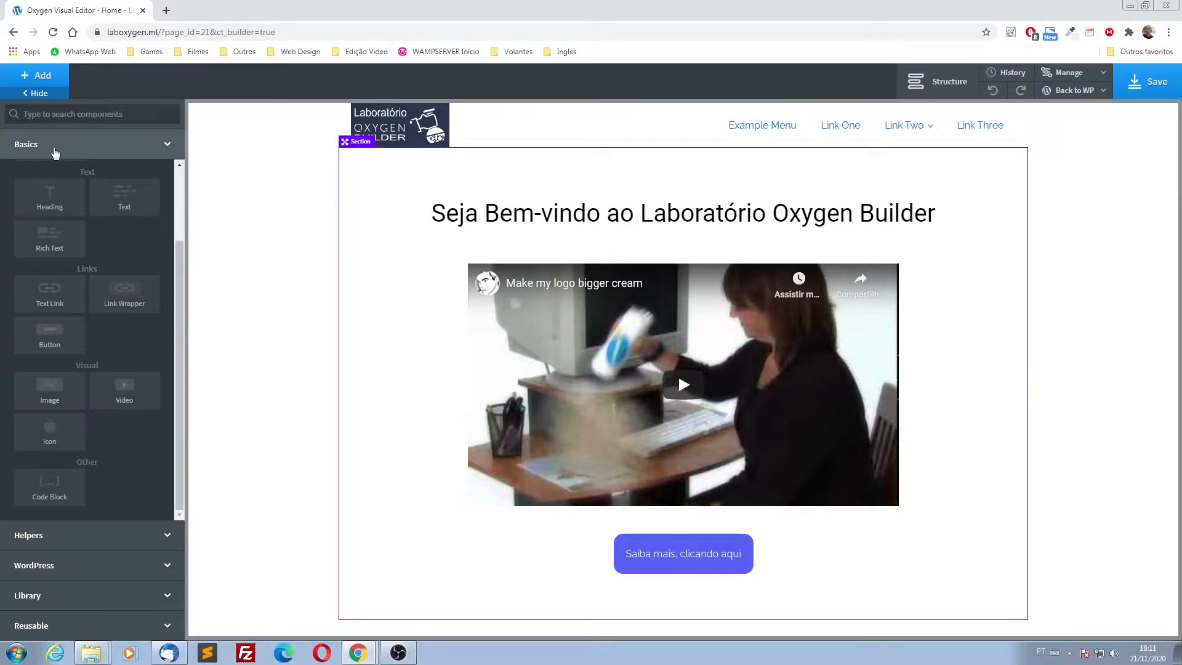
pyautogui.scroll(3, 187, 266)
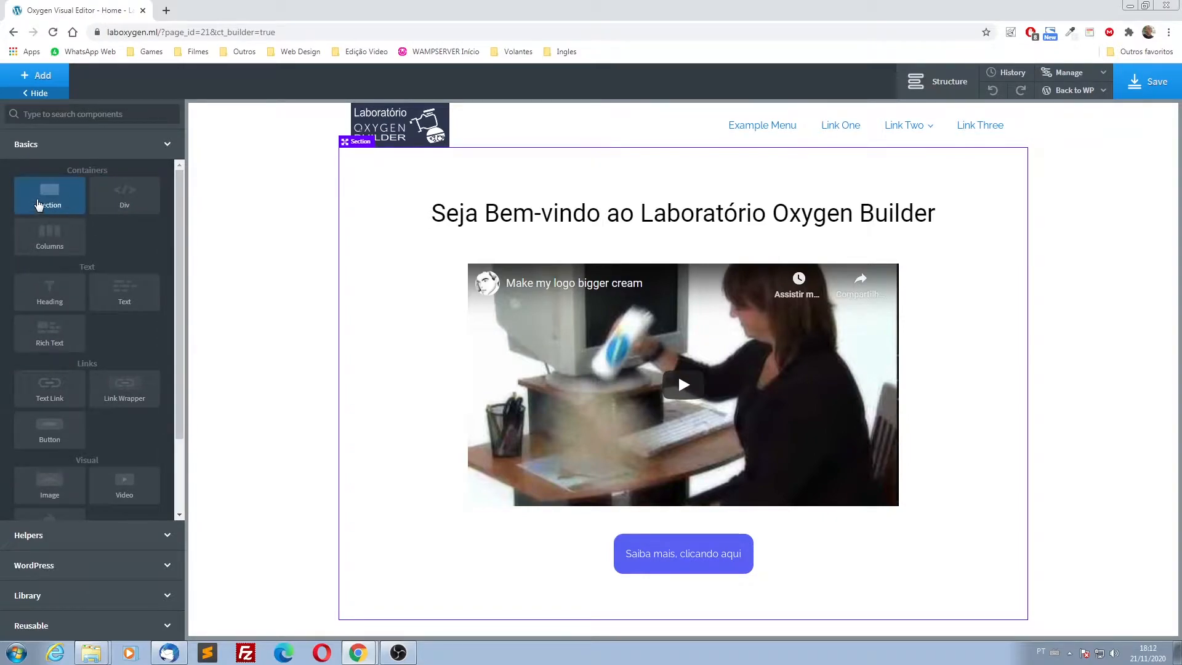
pyautogui.click(41, 202)
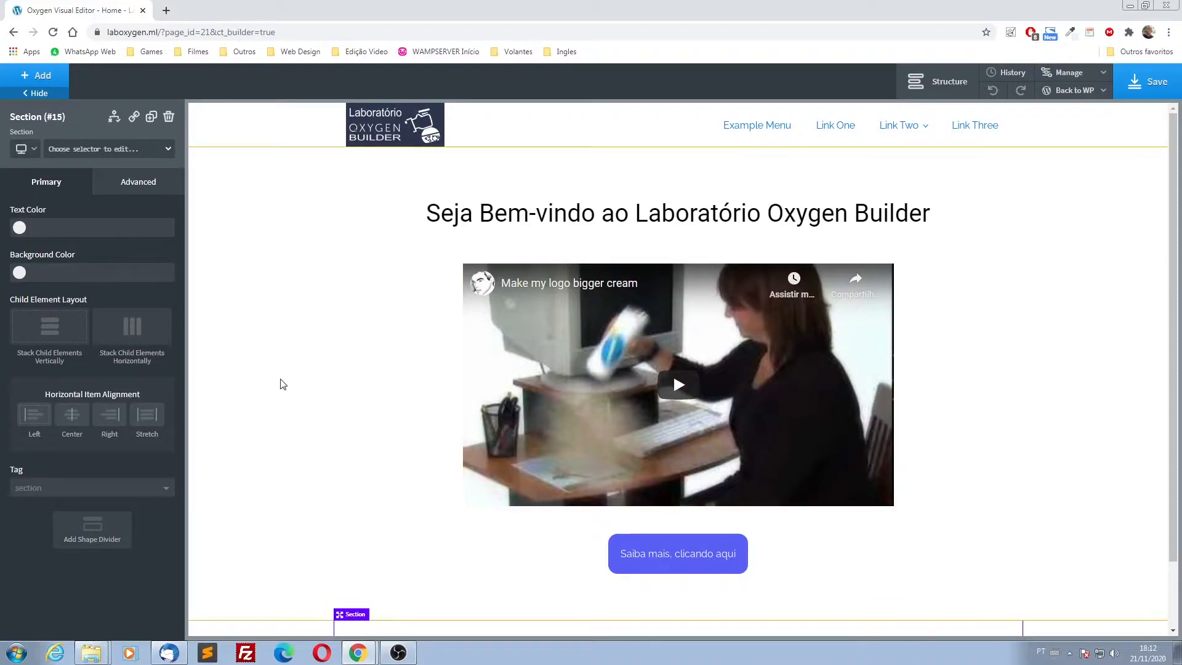
pyautogui.scroll(-1, 246, 392)
pyautogui.scroll(-1, 246, 394)
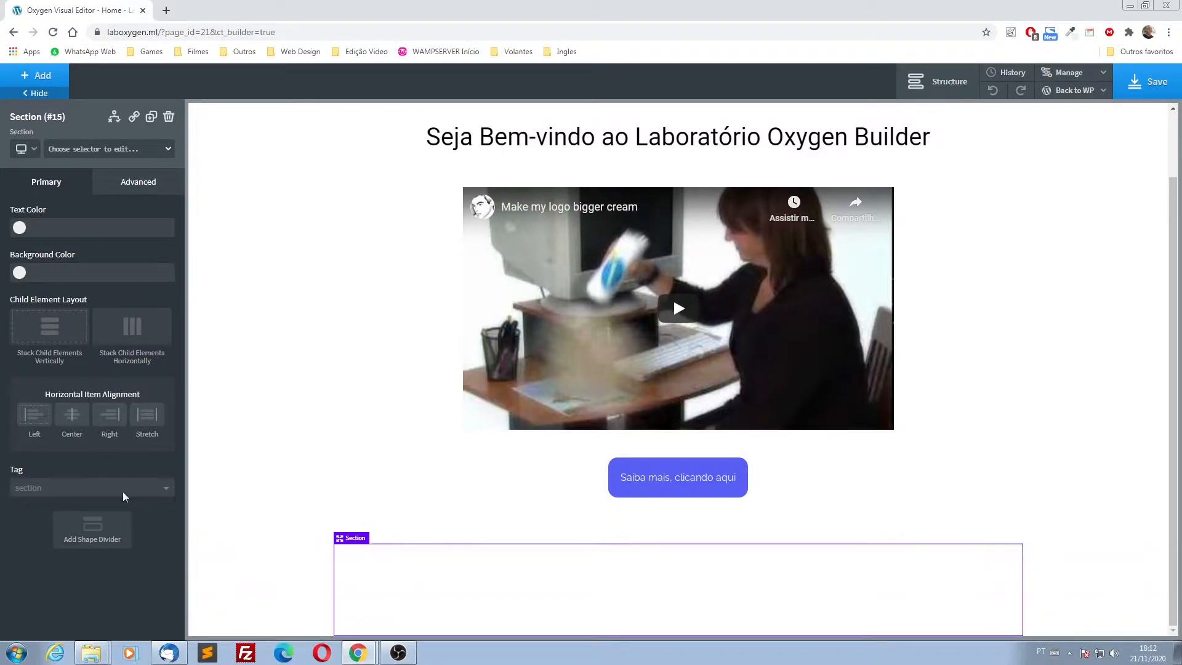
pyautogui.click(19, 272)
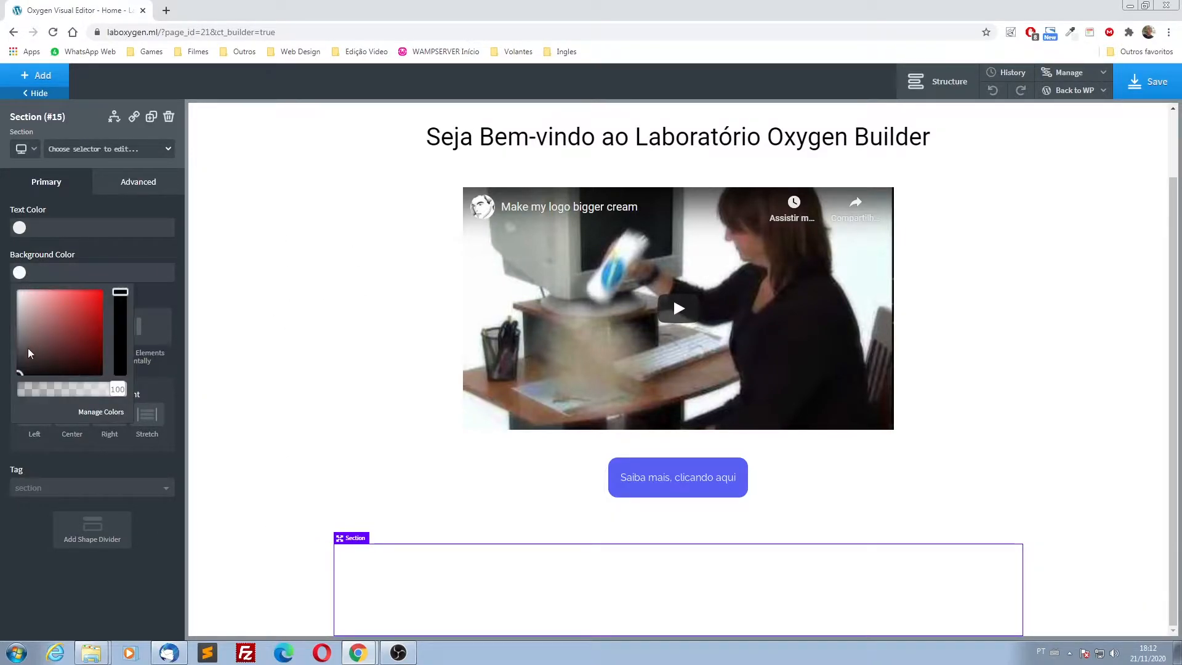
pyautogui.moveTo(20, 376); pyautogui.dragTo(18, 295)
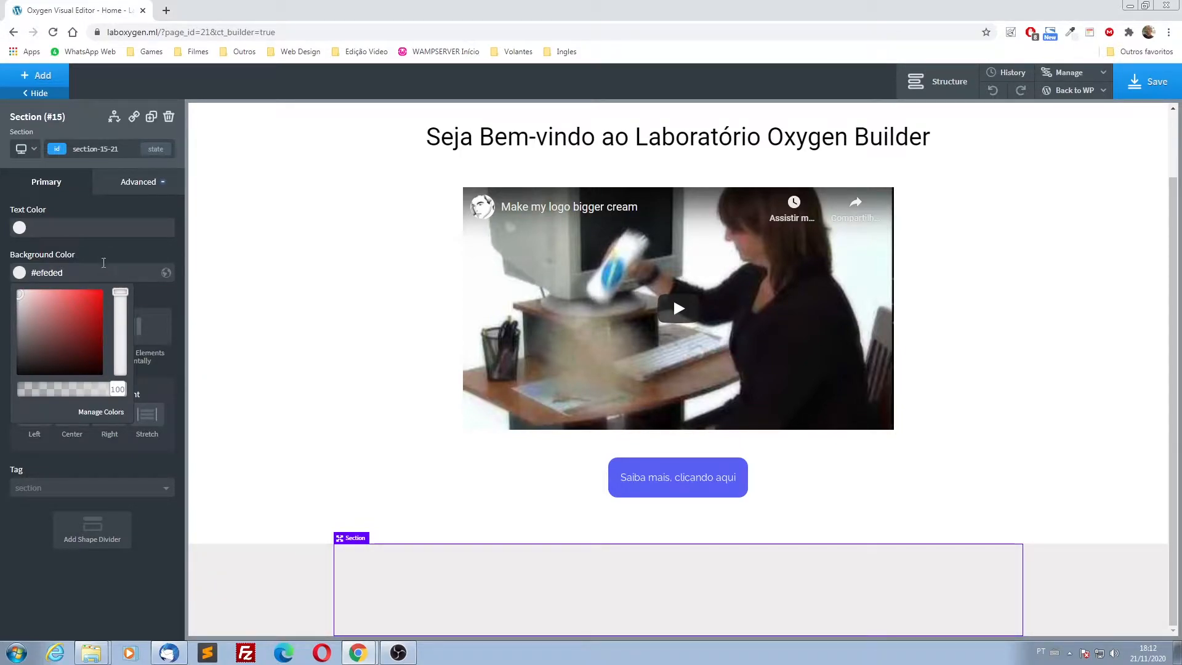
pyautogui.click(117, 274)
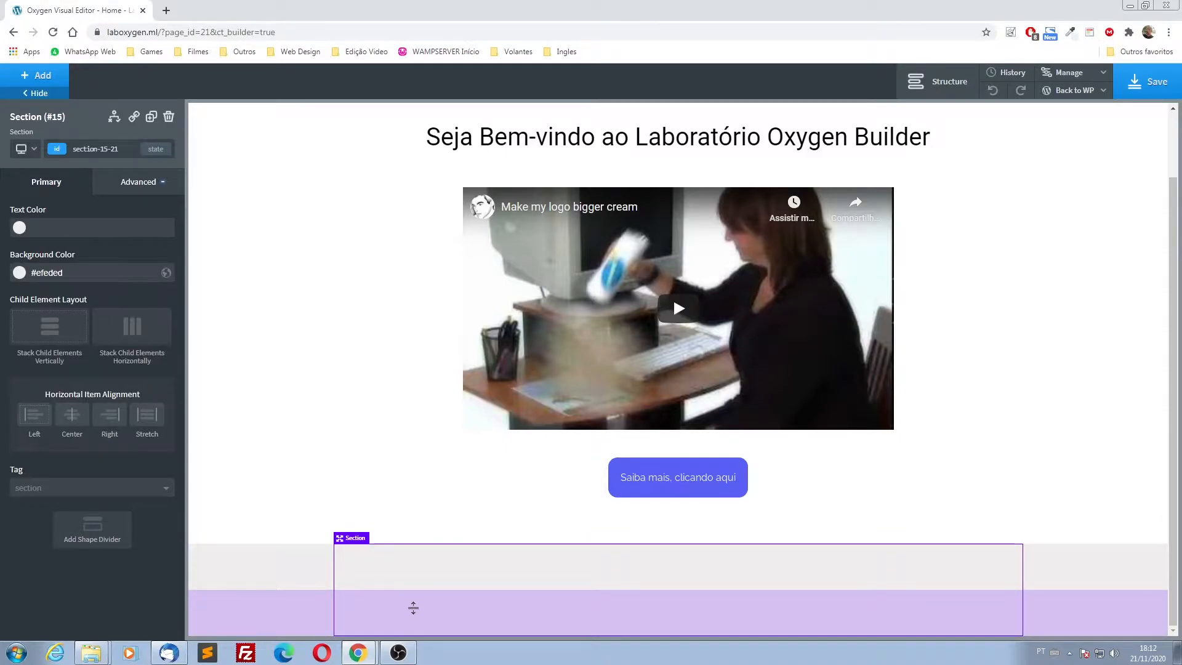
pyautogui.moveTo(66, 272); pyautogui.dragTo(3, 277)
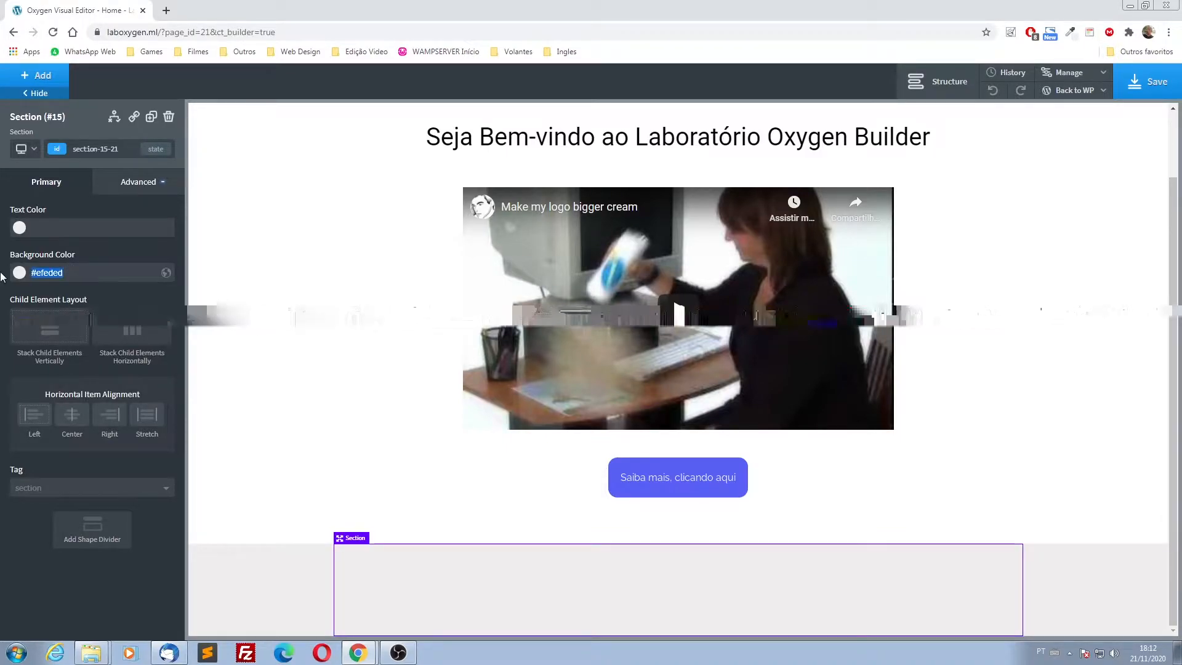
pyautogui.press('BackSpace')
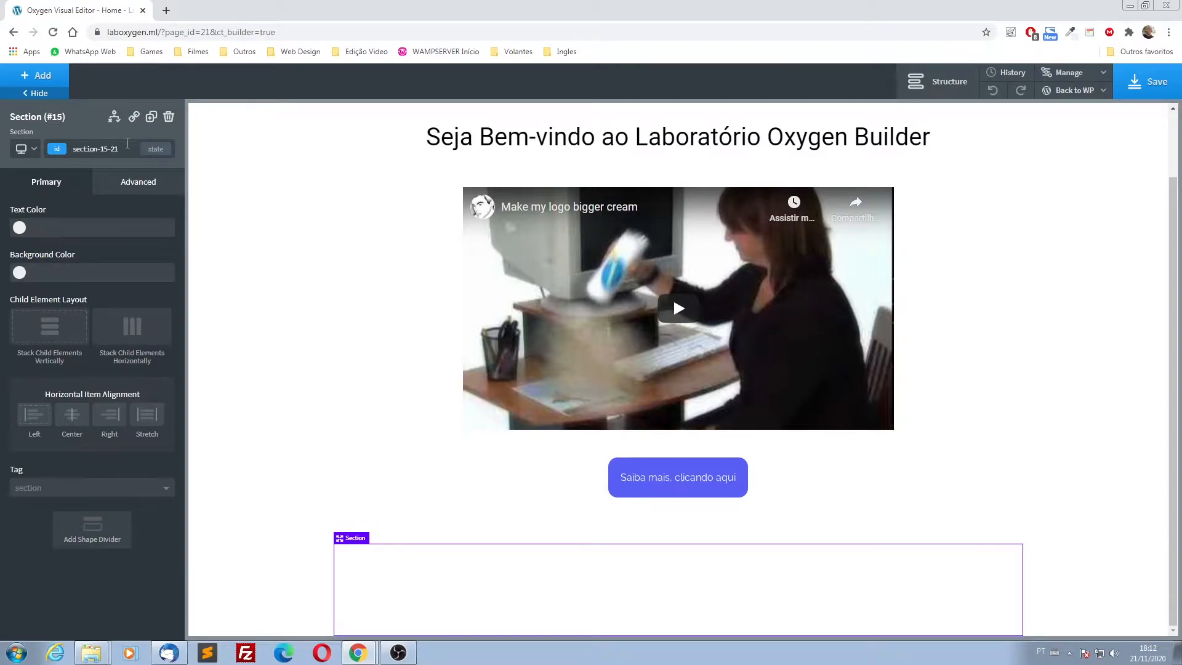
# - Add the class classe-sessao-cinza to the new empty section
pyautogui.click(129, 148)
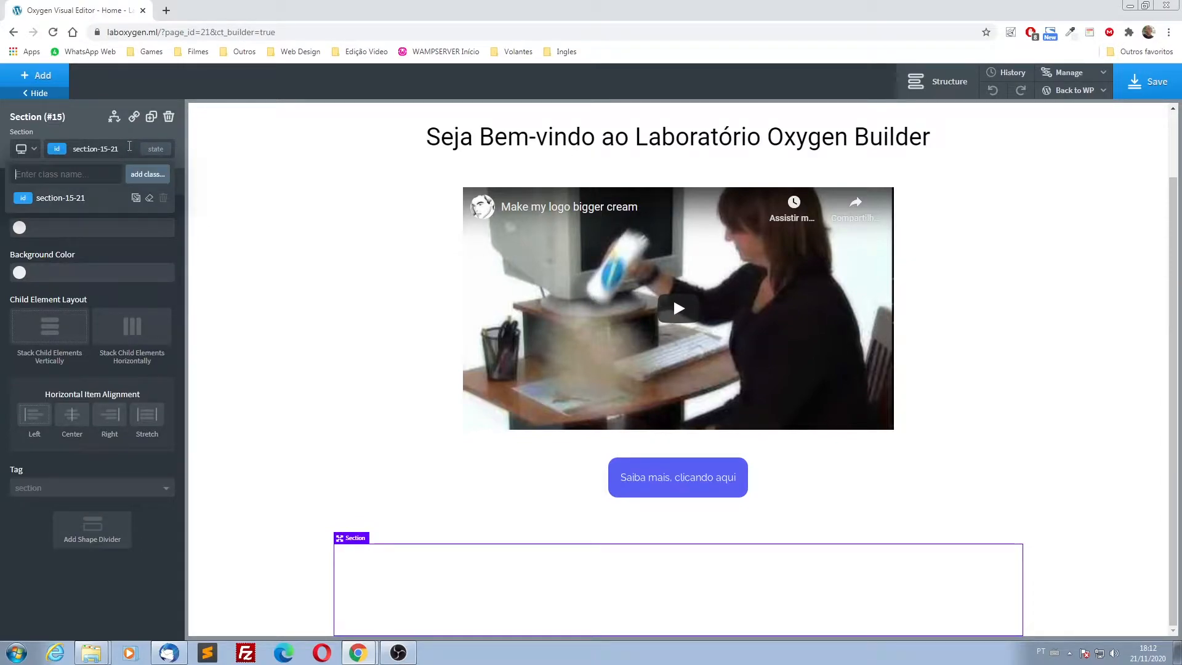
pyautogui.write('classe')
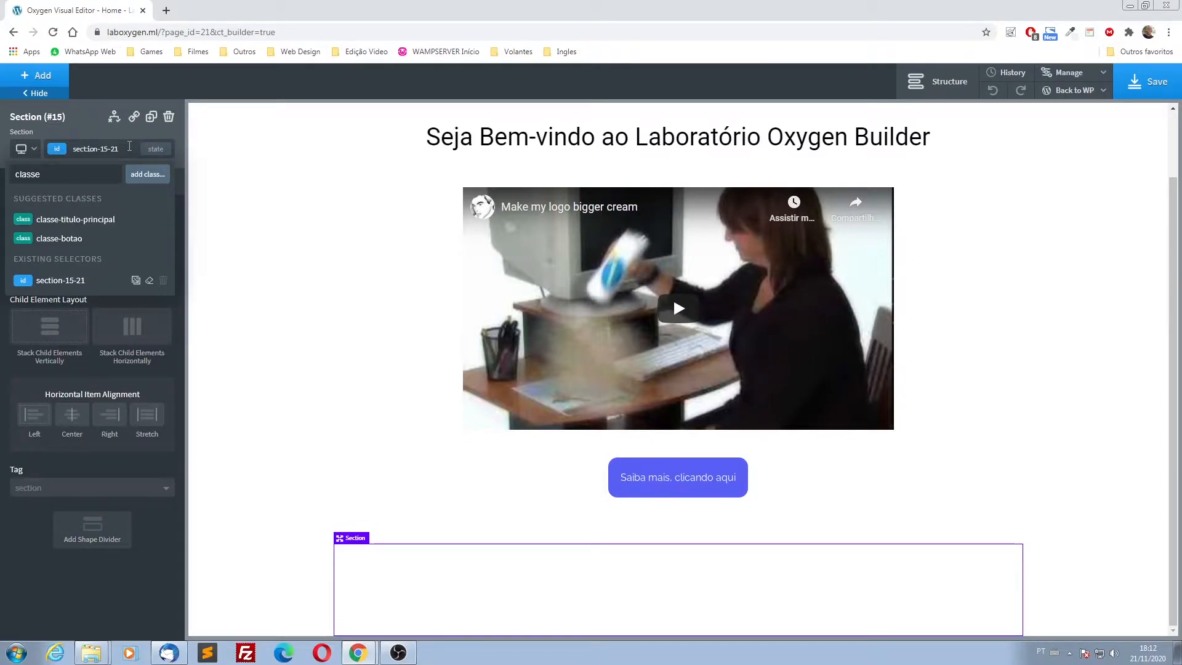
pyautogui.write('-sessao-cinza')
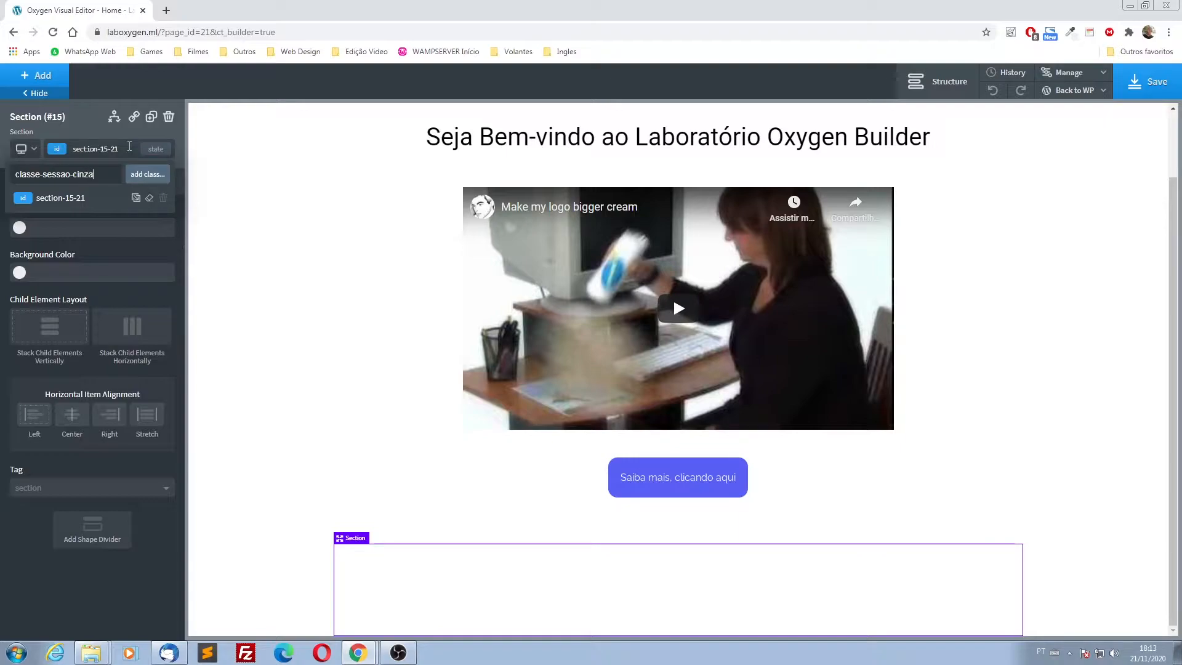
pyautogui.click(141, 176)
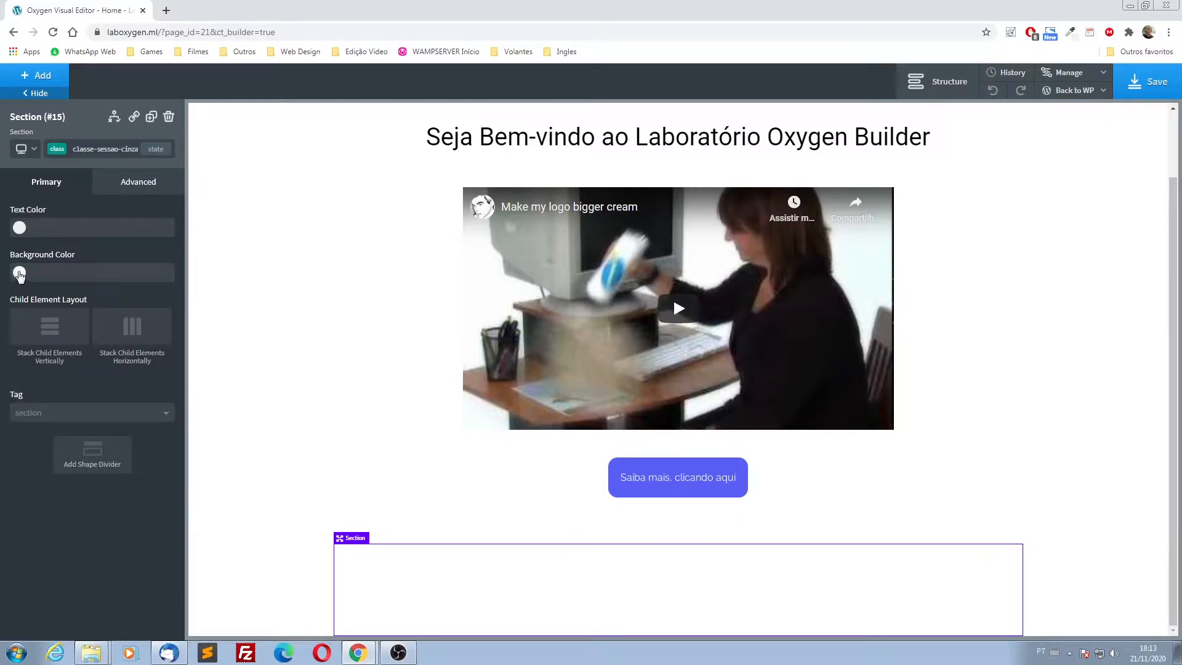
# - Set the background color of the classe-sessao-cinza section to the light gray #f9f7f7
pyautogui.click(19, 273)
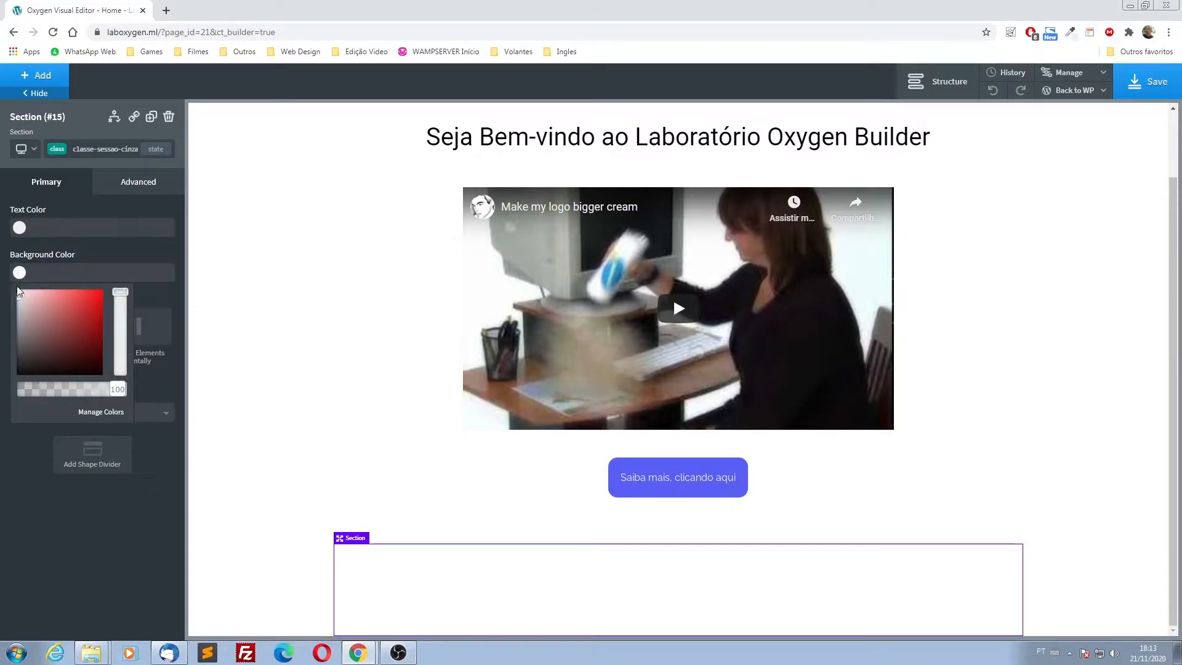
pyautogui.click(22, 314)
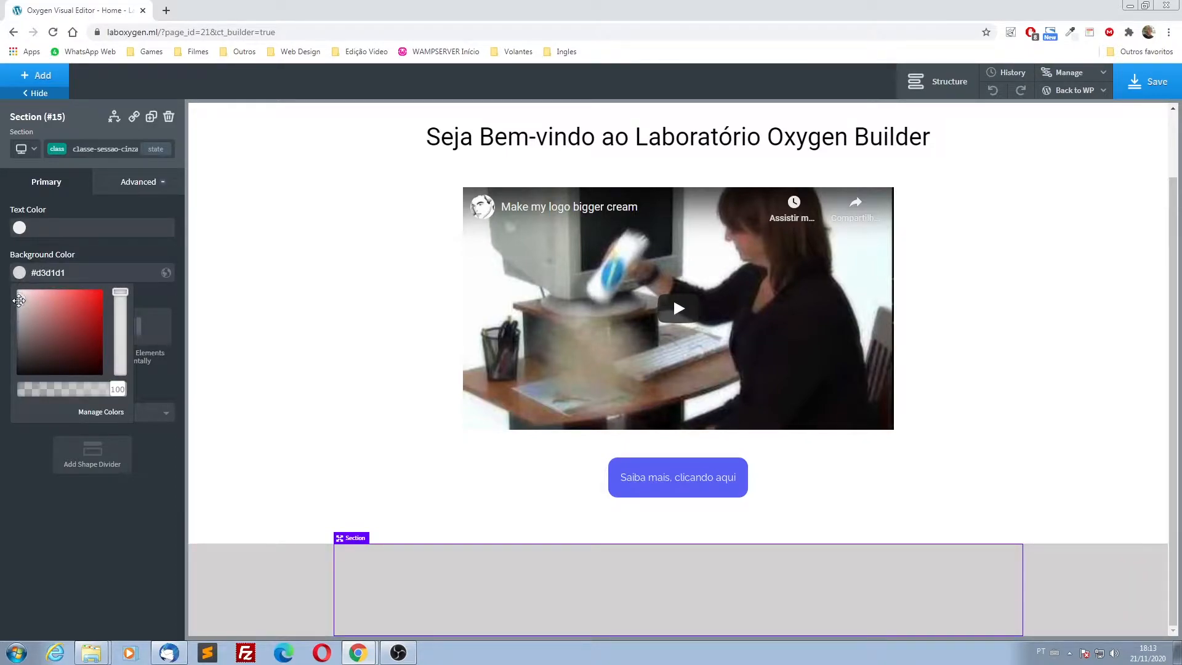
pyautogui.click(19, 296)
pyautogui.moveTo(19, 296); pyautogui.dragTo(17, 290)
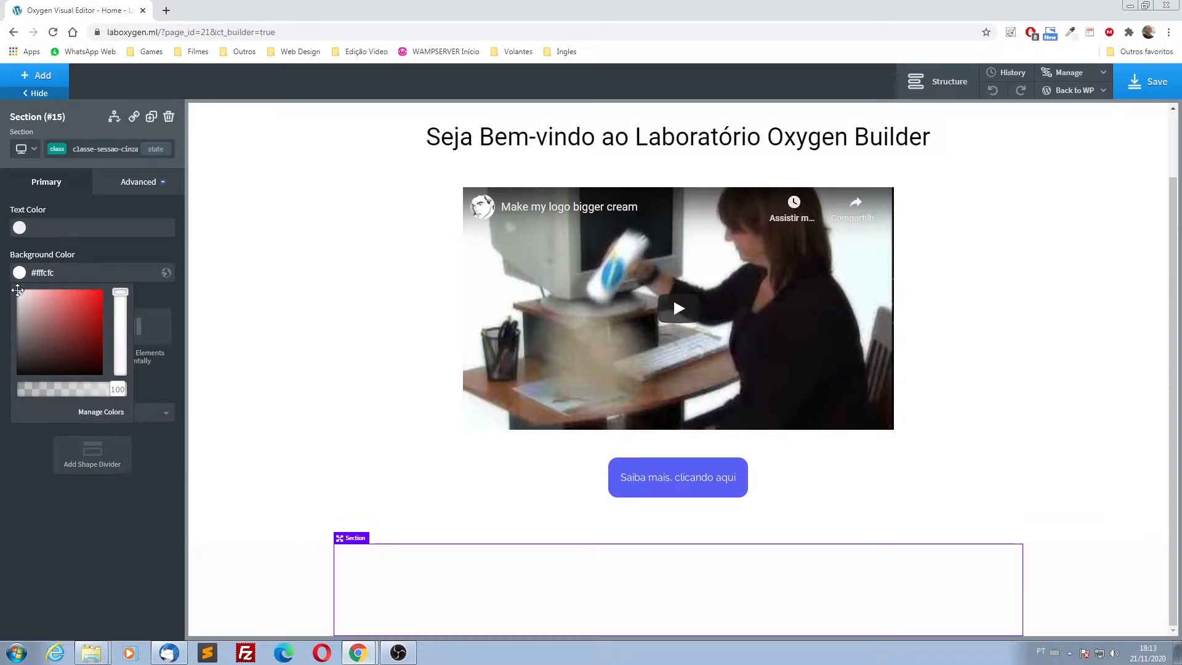
pyautogui.moveTo(17, 290); pyautogui.dragTo(18, 293)
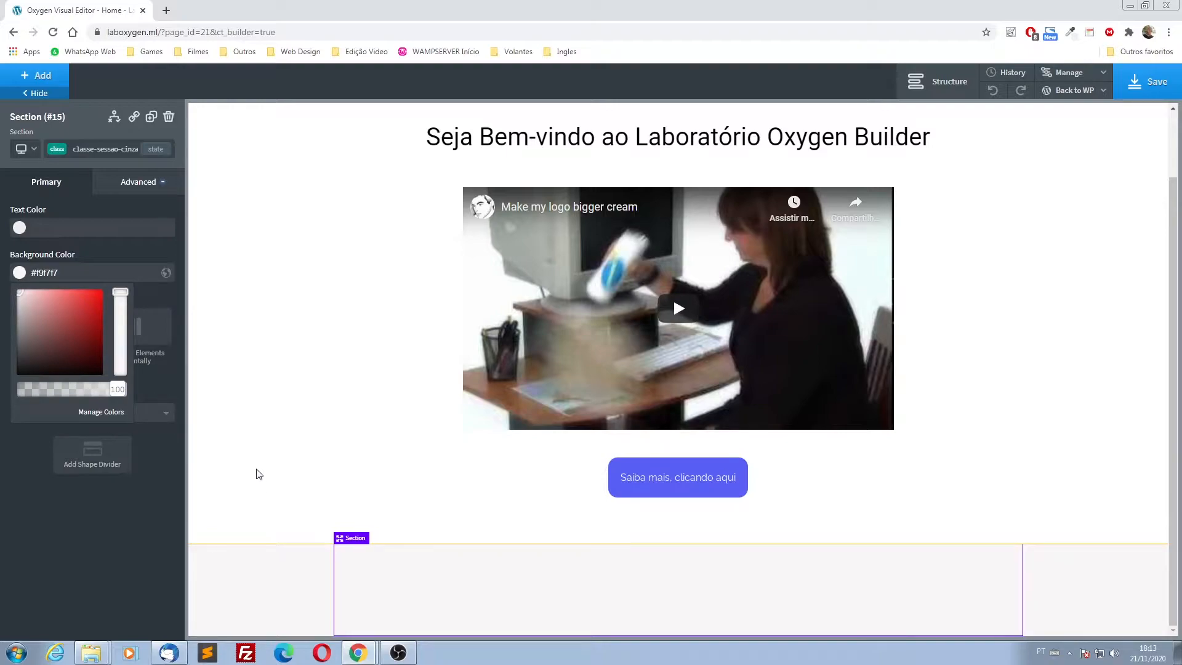
pyautogui.click(257, 371)
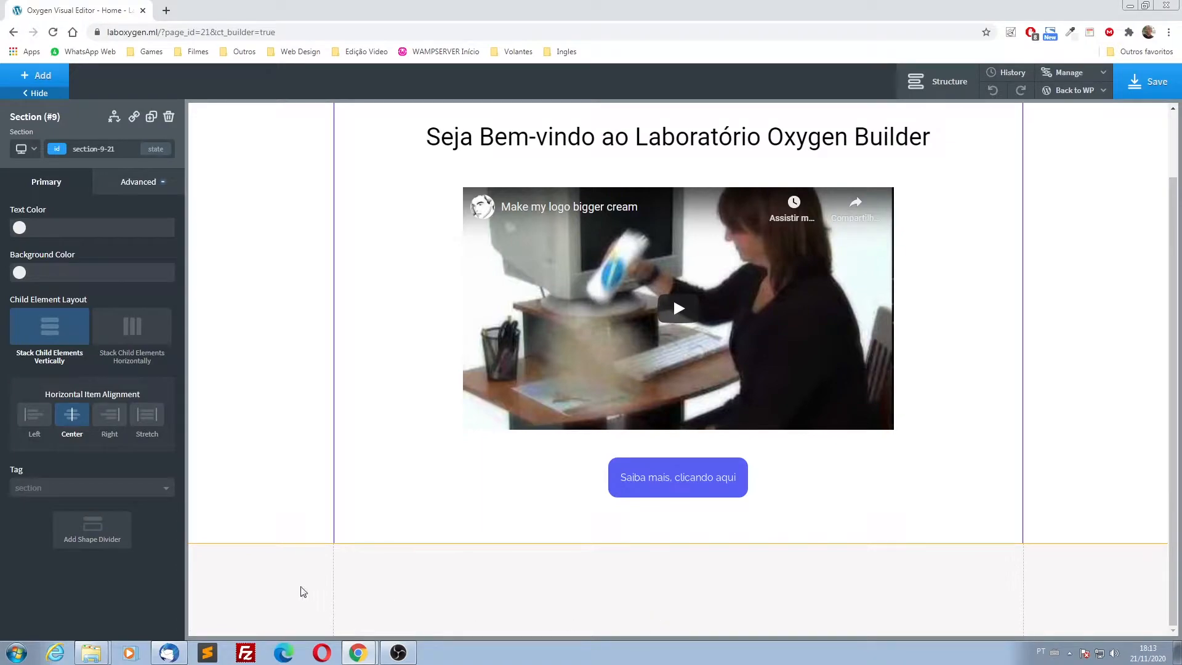
# - Stack the gray section's child elements vertically and align them horizontally to the center
pyautogui.click(280, 593)
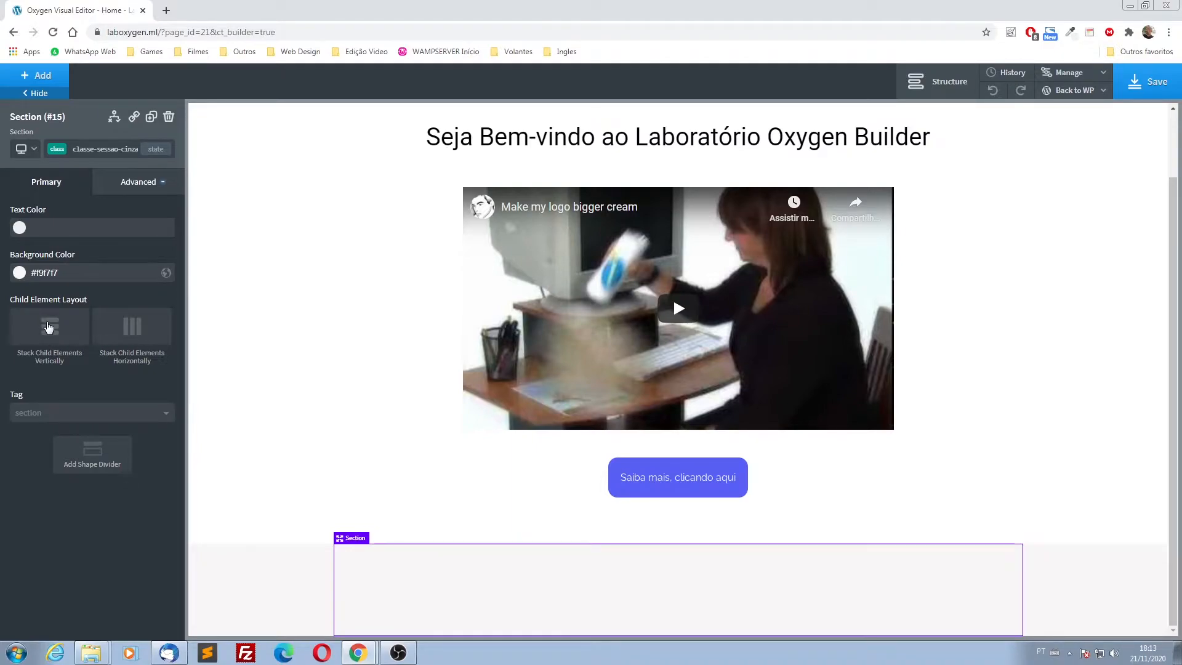
pyautogui.click(49, 327)
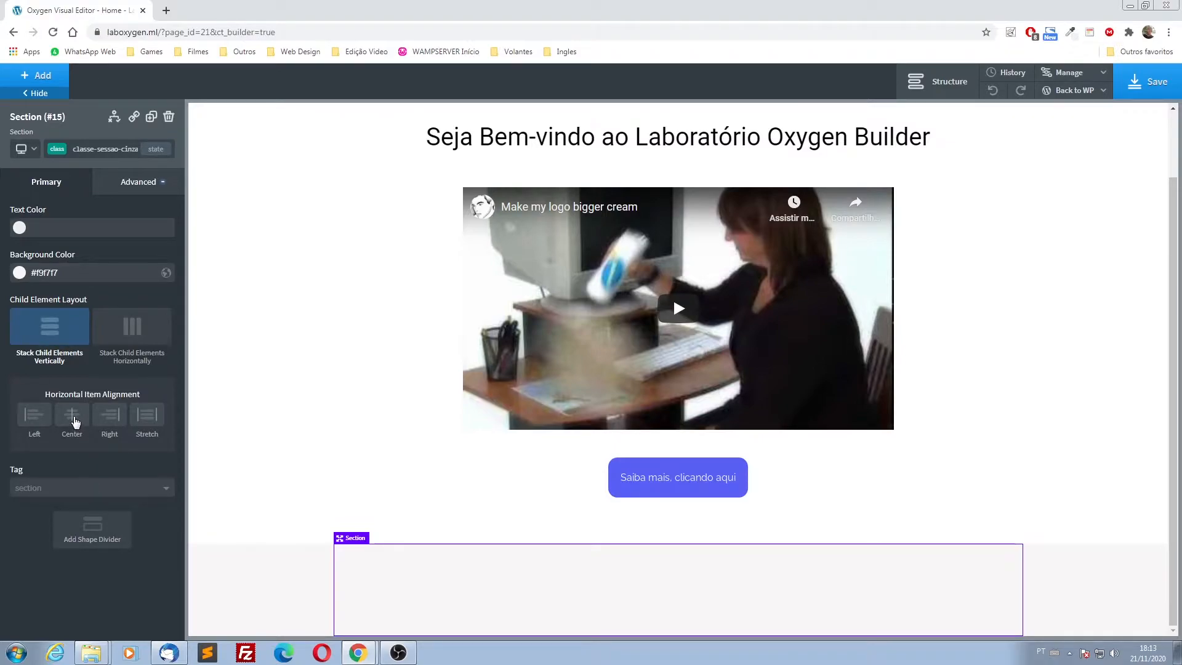
pyautogui.click(72, 418)
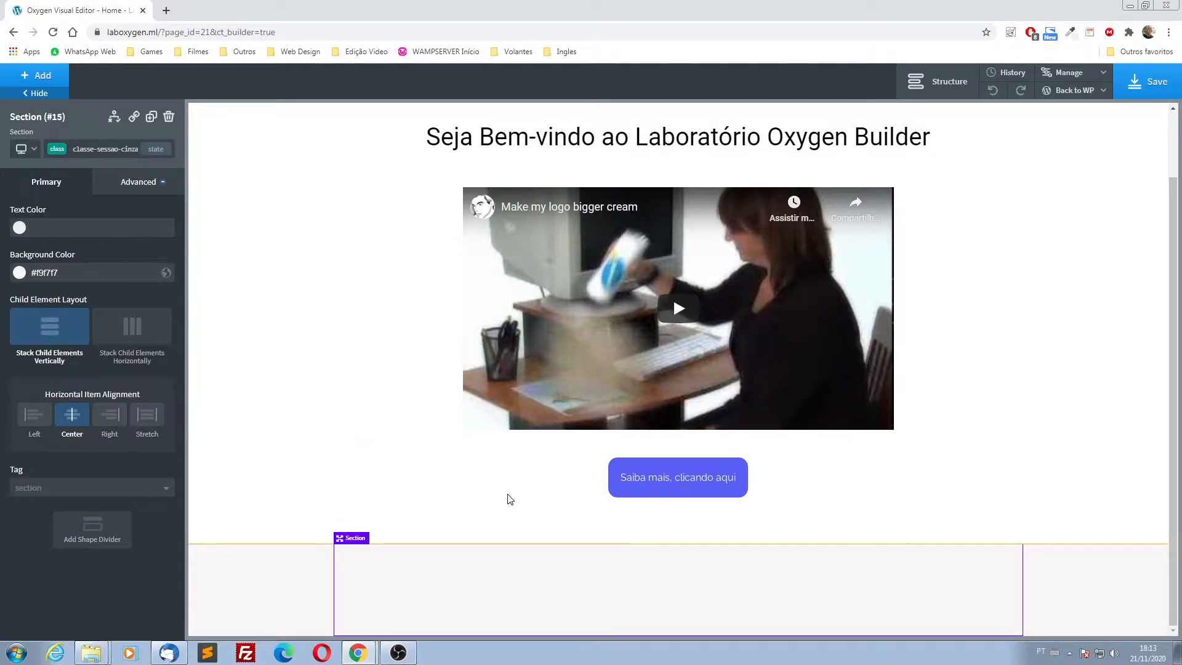
# - Add a Testimonial helper component inside the gray section
pyautogui.click(47, 77)
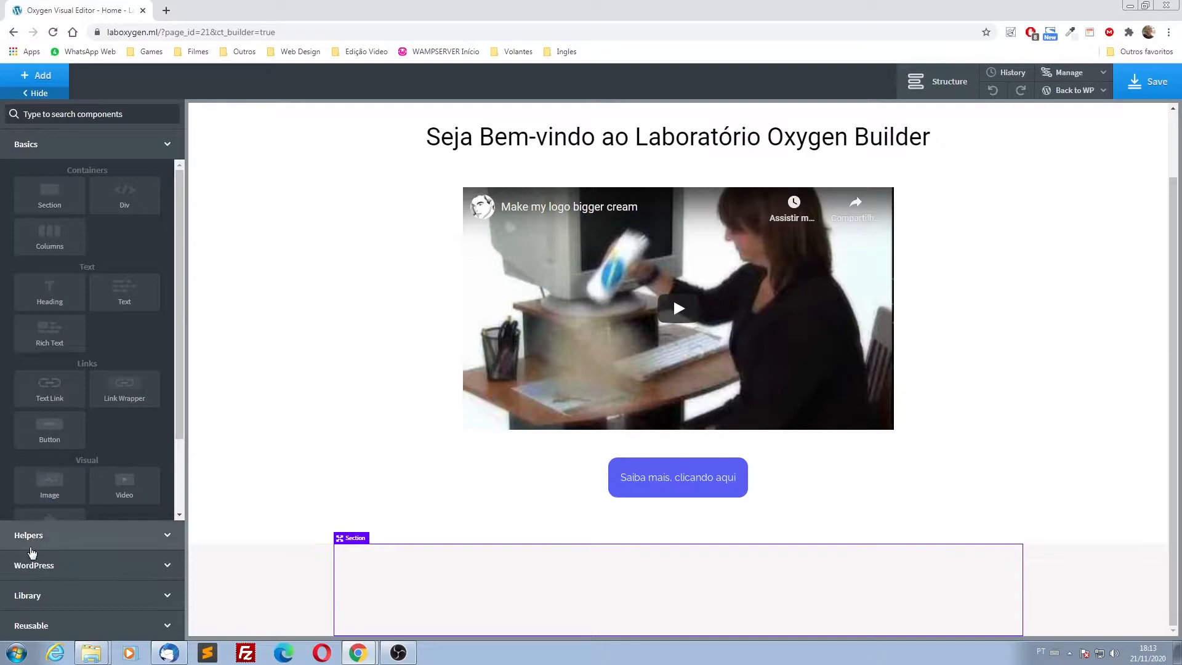
pyautogui.click(33, 542)
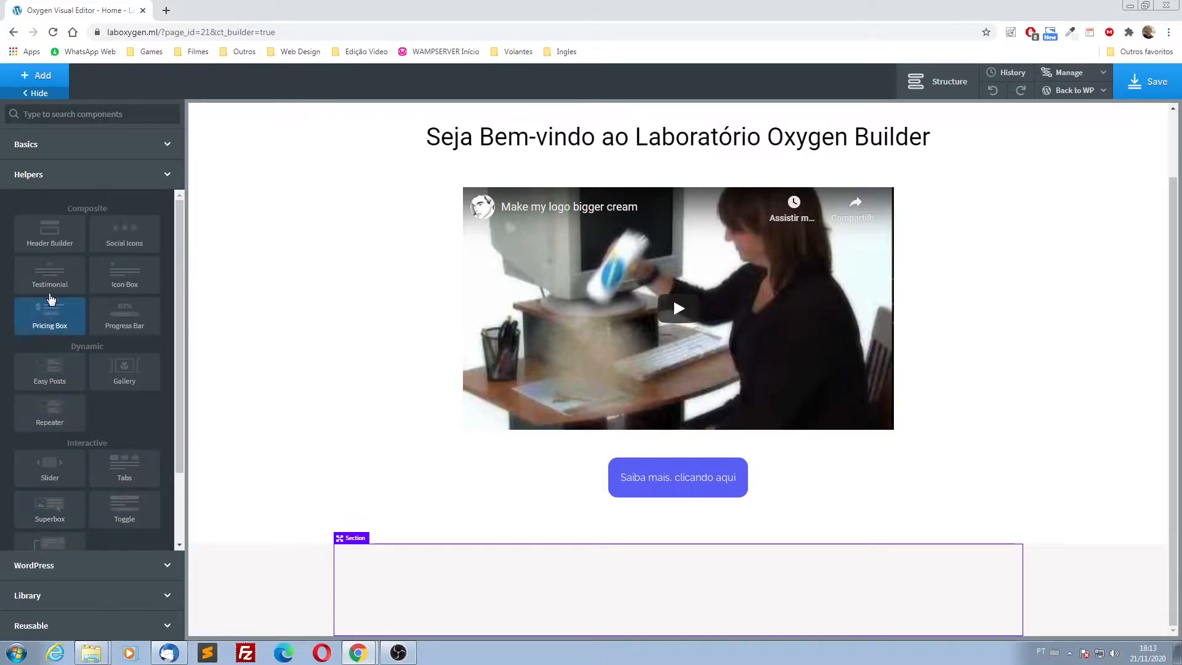
pyautogui.click(51, 280)
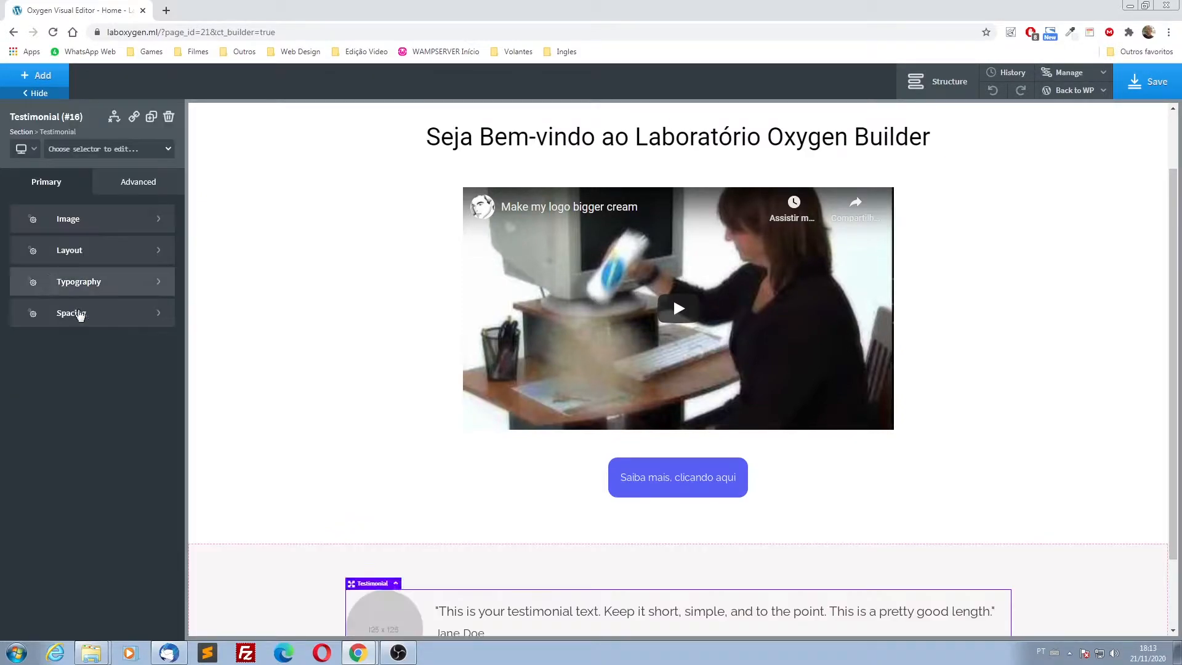
pyautogui.scroll(-2, 297, 606)
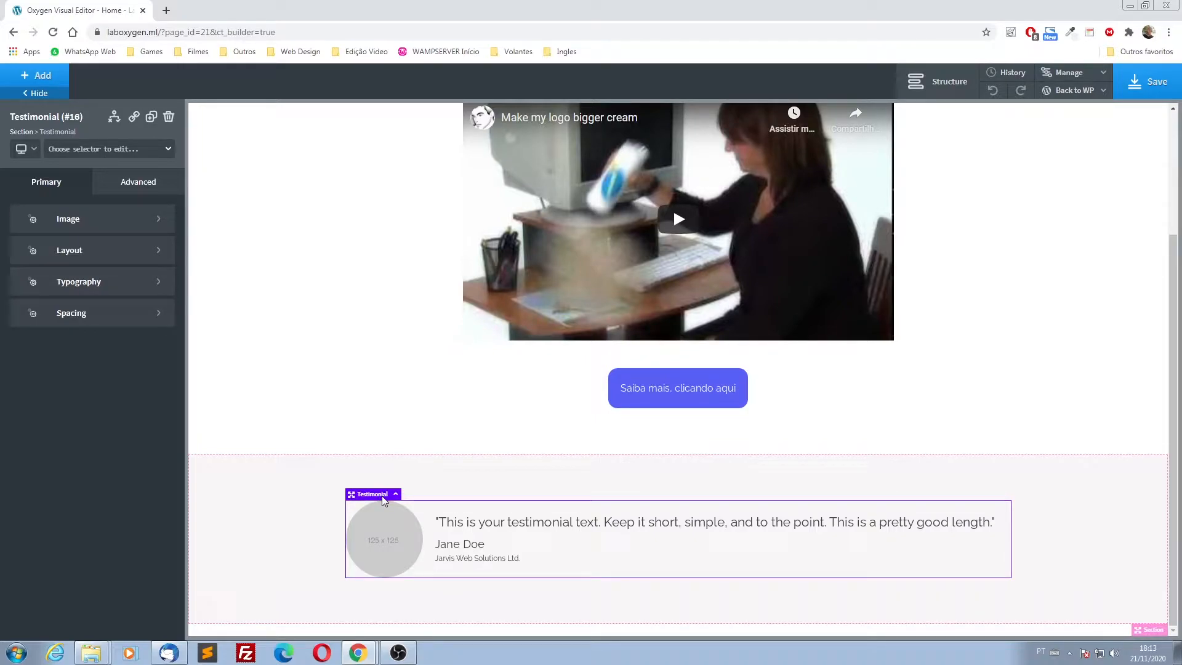
pyautogui.click(89, 317)
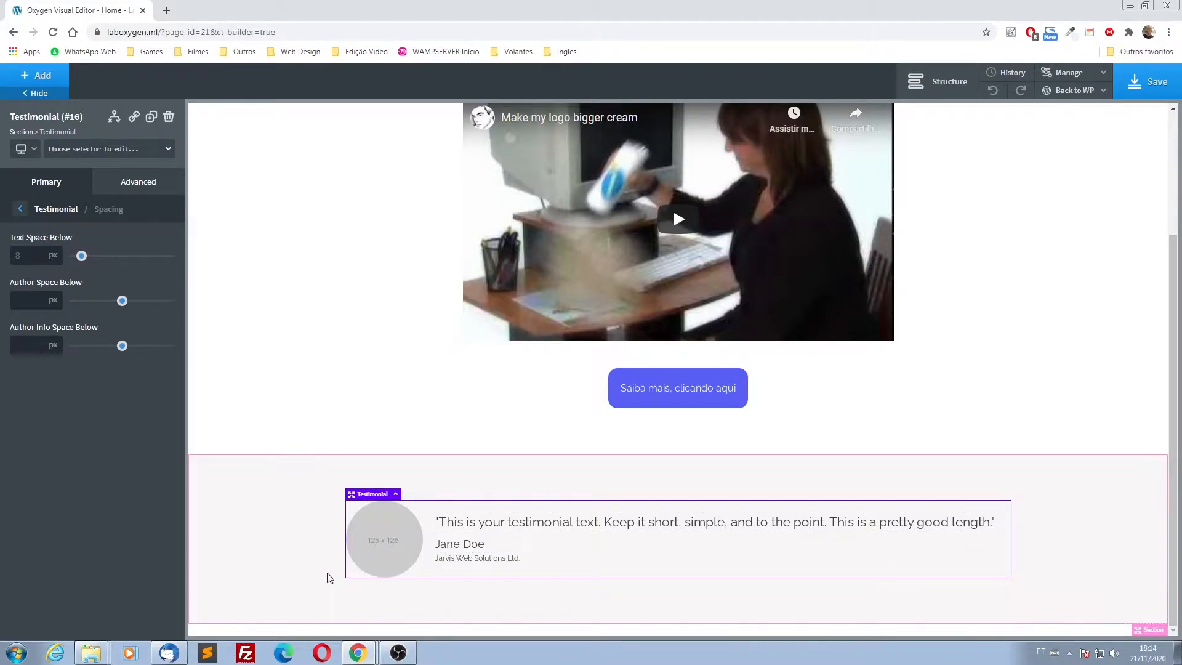
pyautogui.click(60, 211)
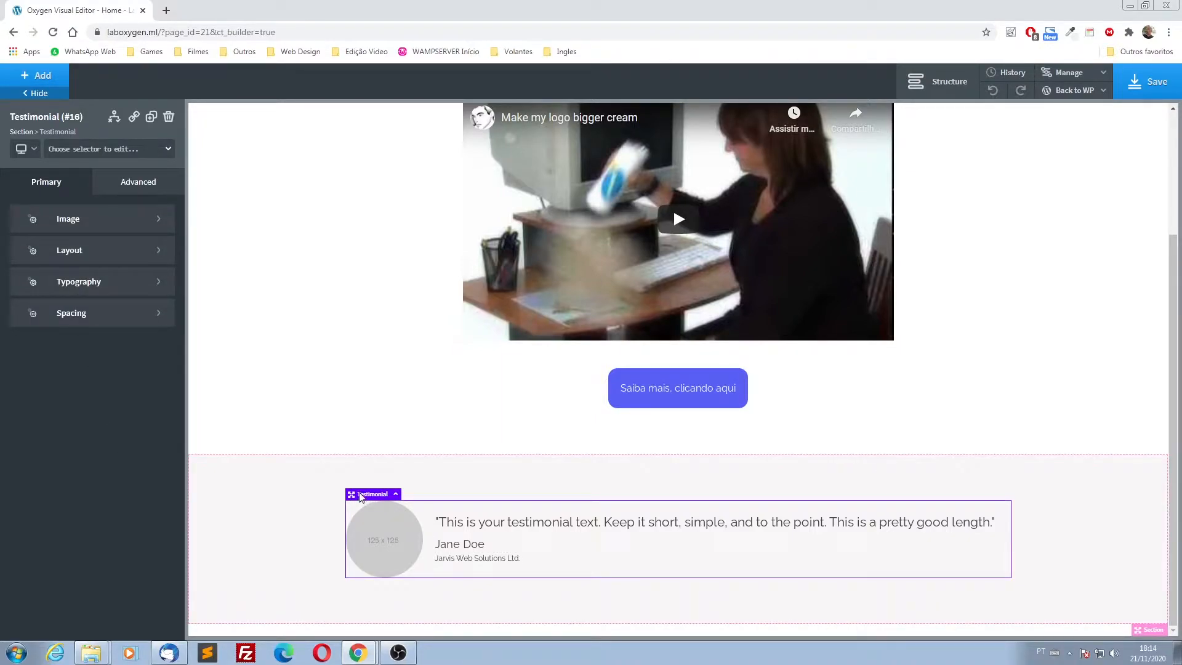
# - Add a new class named classe-testimonial to the testimonial
pyautogui.click(111, 150)
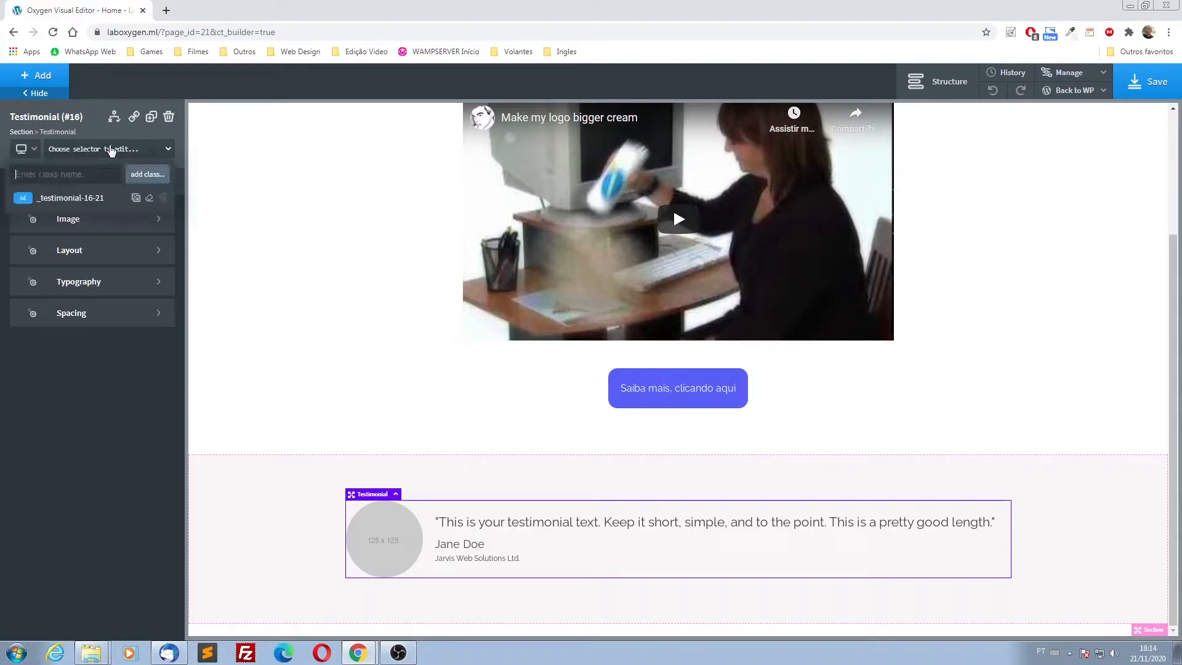
pyautogui.write('classe')
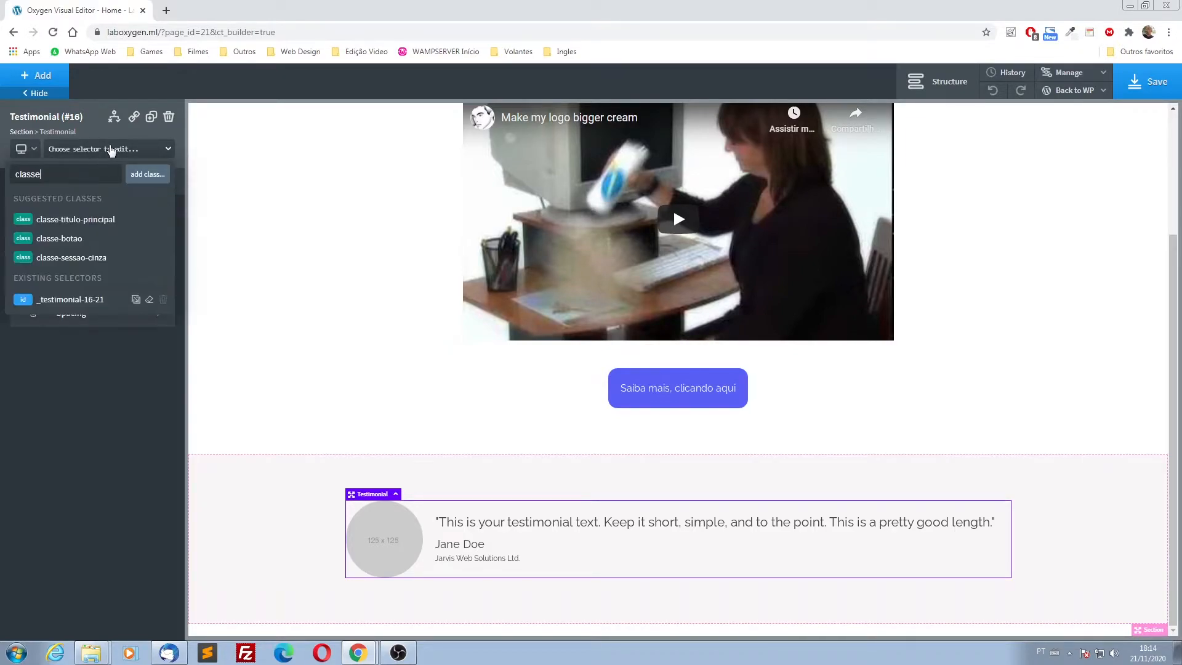
pyautogui.write('-te')
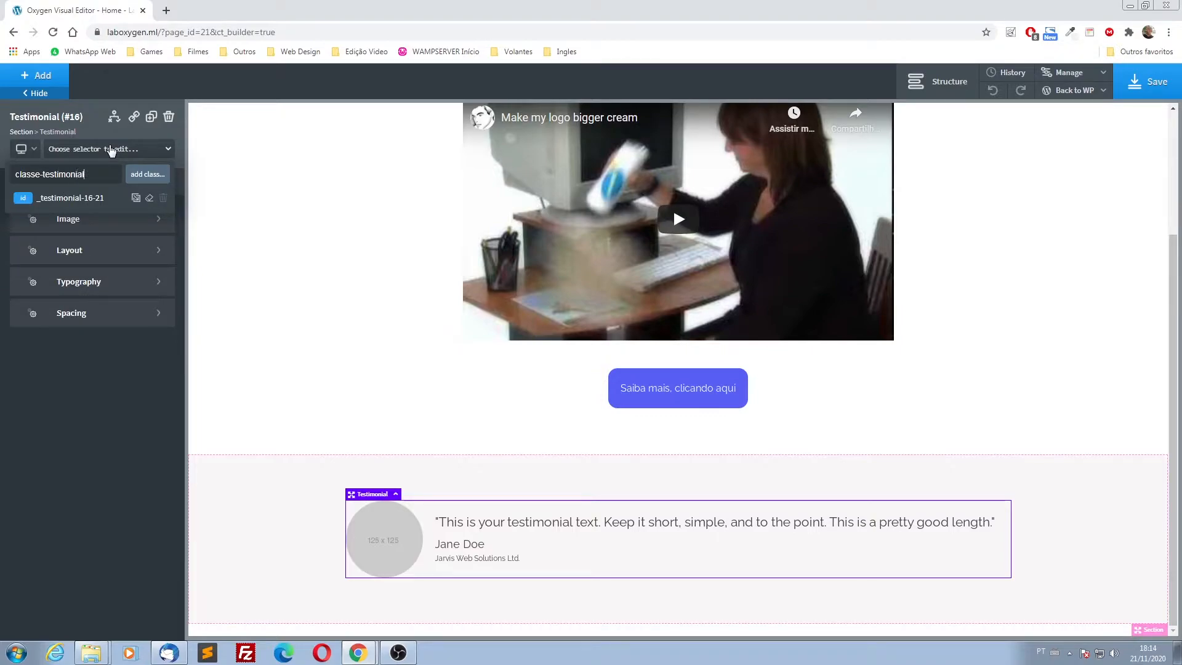
pyautogui.write('stimonial')
pyautogui.press('Return')
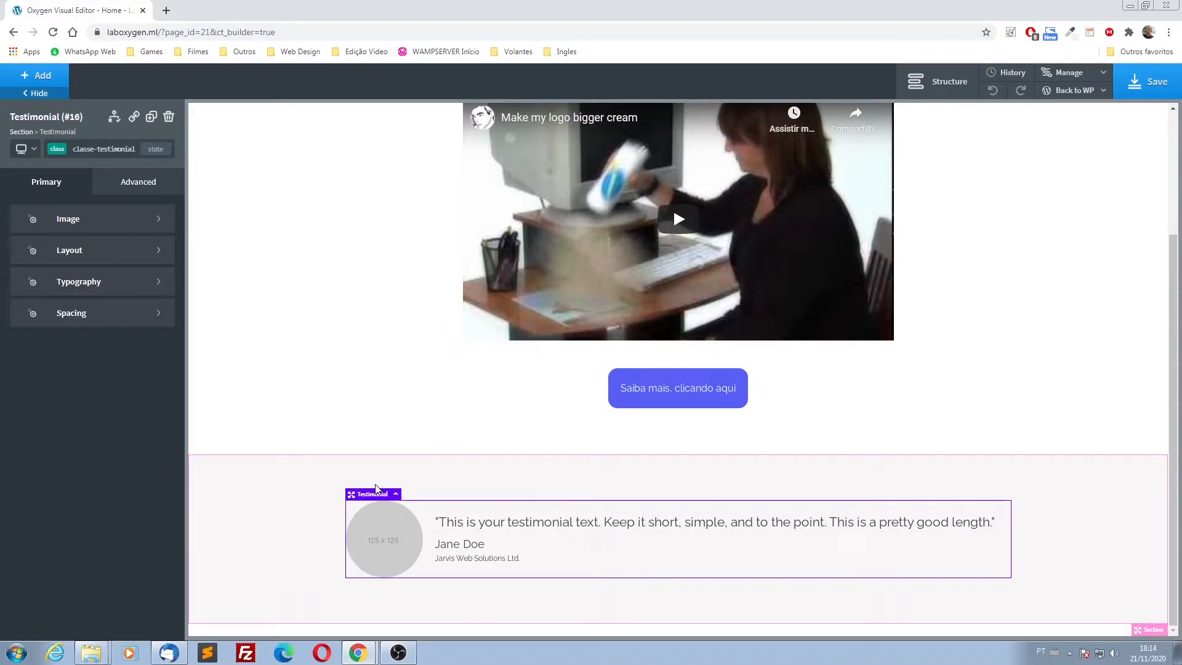
# - Set the padding of the classe-testimonial class to 20 px on all four sides
pyautogui.click(149, 186)
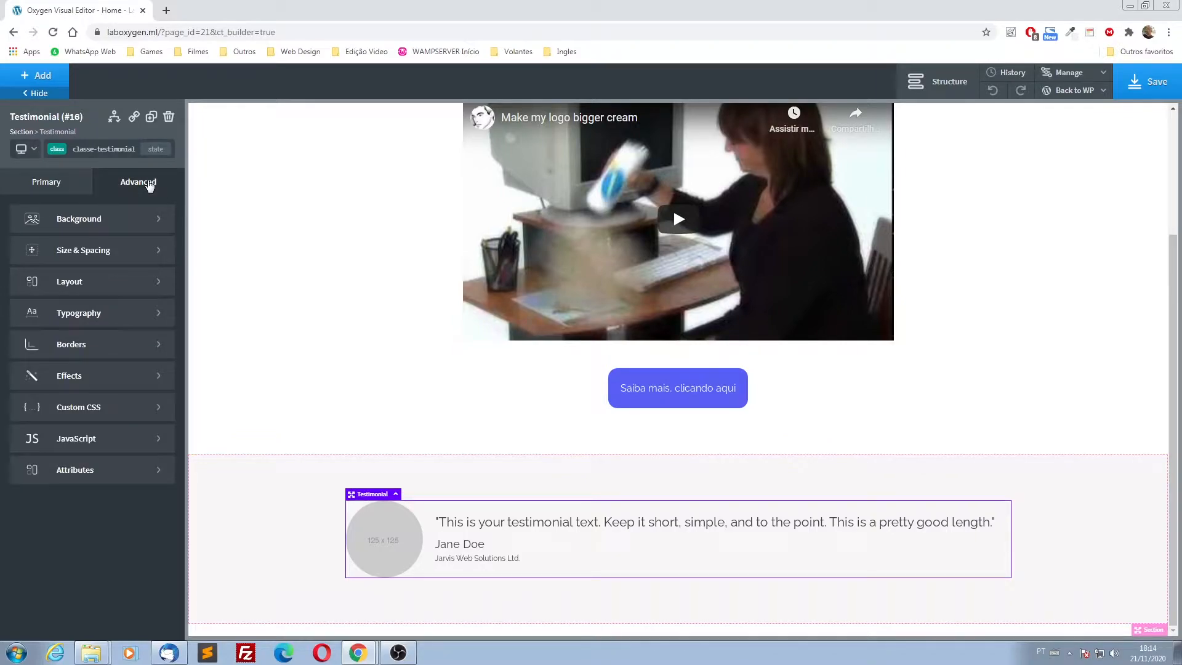
pyautogui.click(105, 251)
pyautogui.click(48, 254)
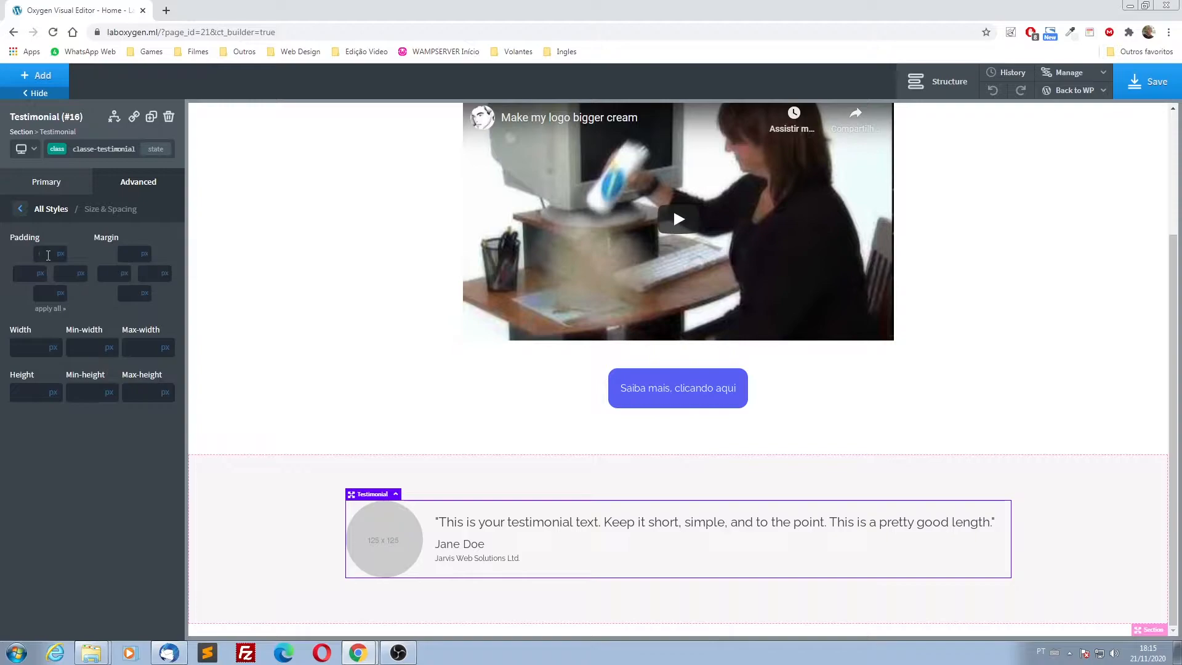
pyautogui.write('20')
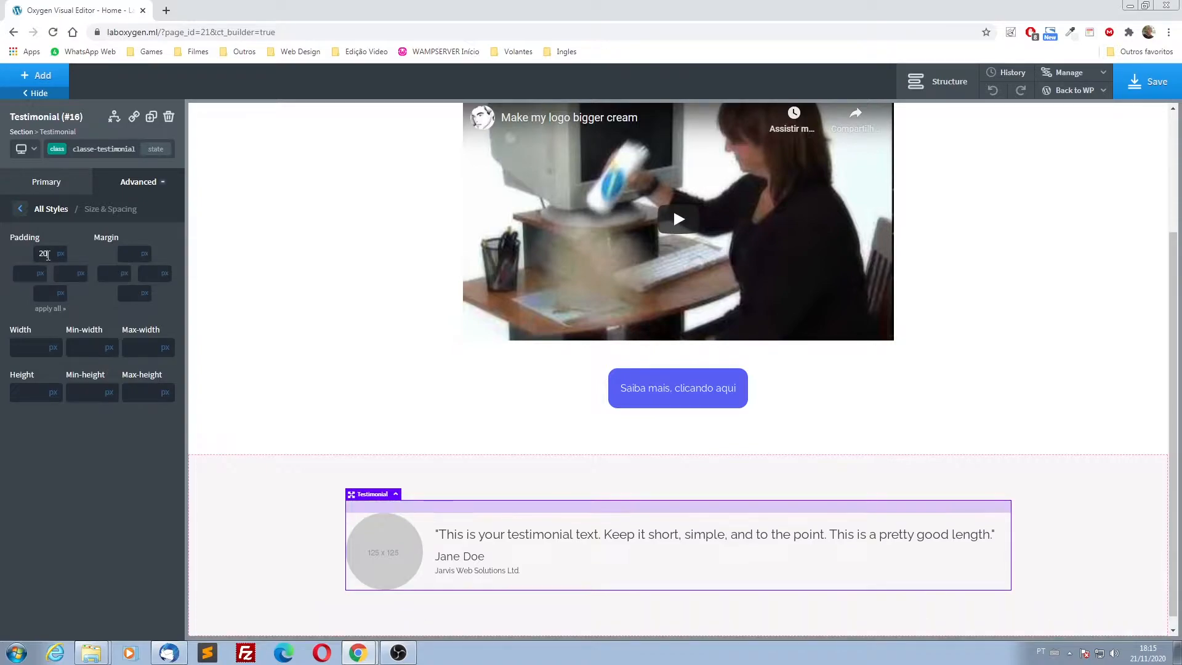
pyautogui.click(50, 308)
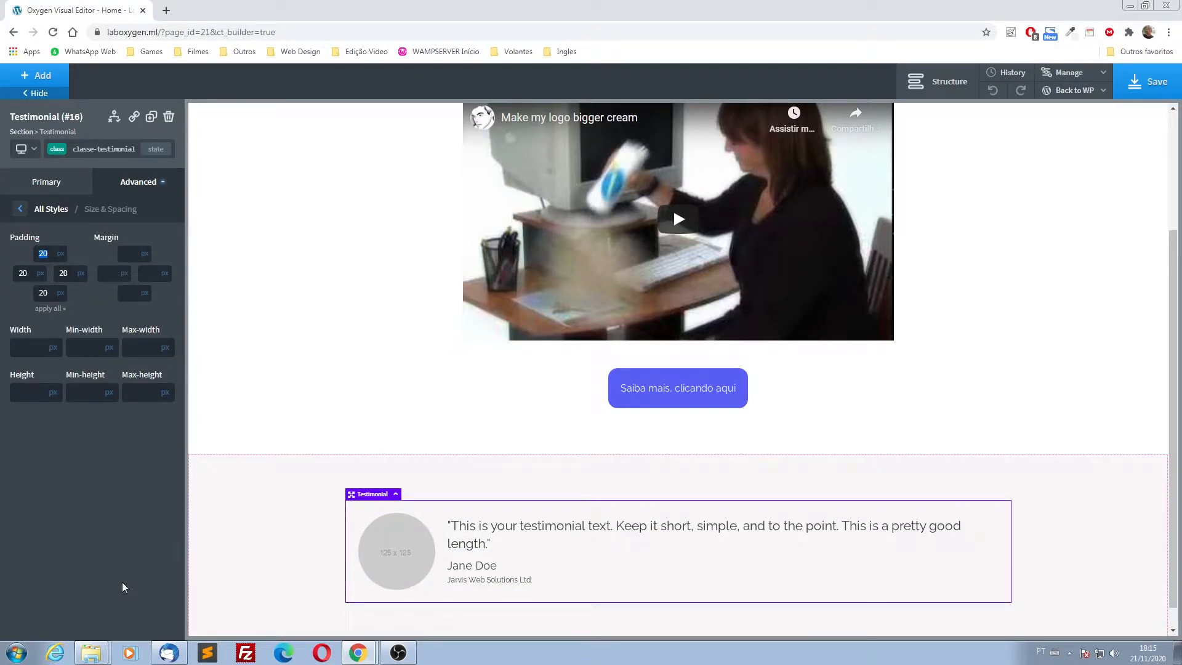
pyautogui.click(51, 210)
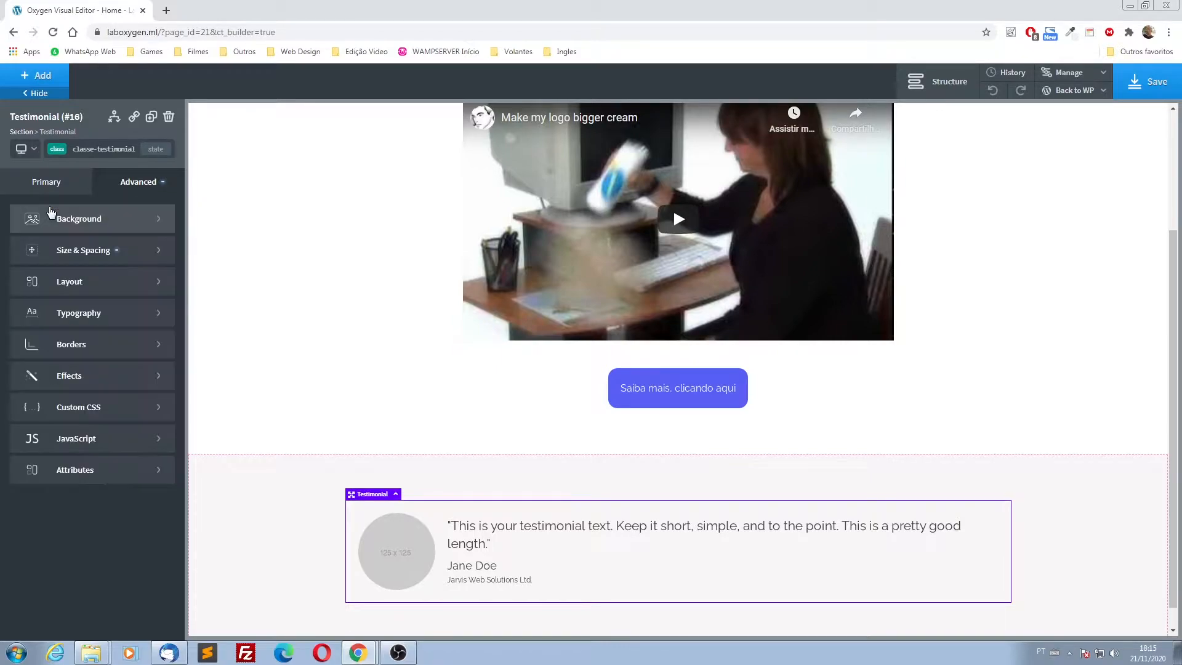
# - Set the background color of the classe-testimonial class to white (#ffffff)
pyautogui.click(95, 221)
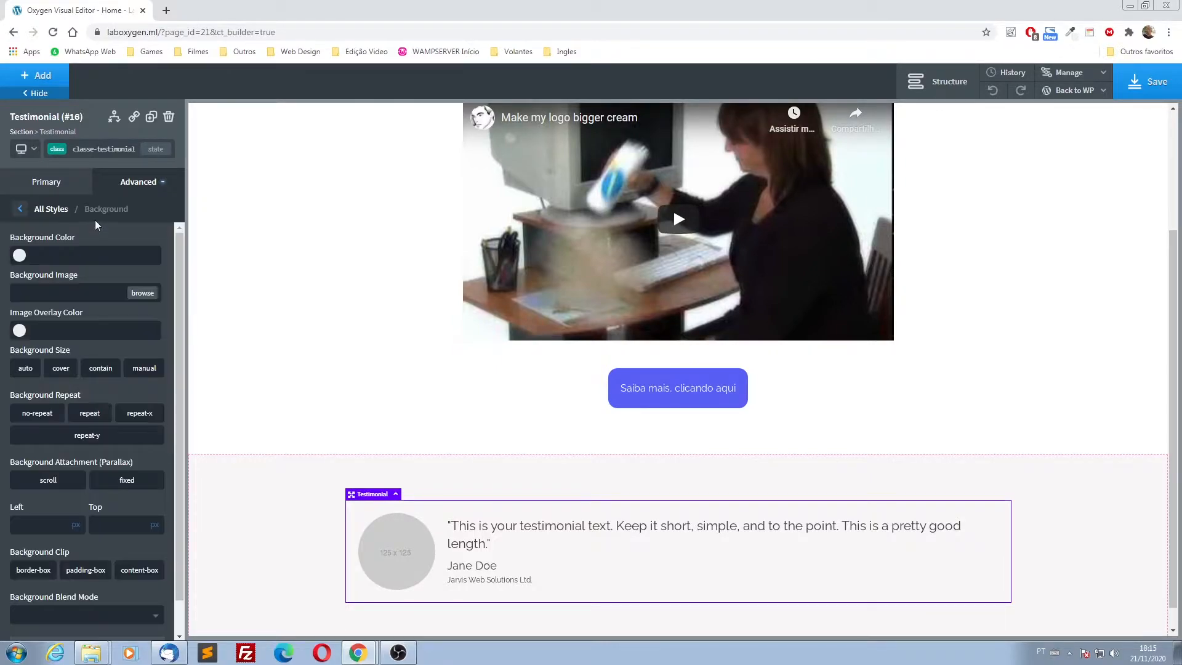
pyautogui.click(20, 255)
pyautogui.moveTo(21, 349); pyautogui.dragTo(18, 274)
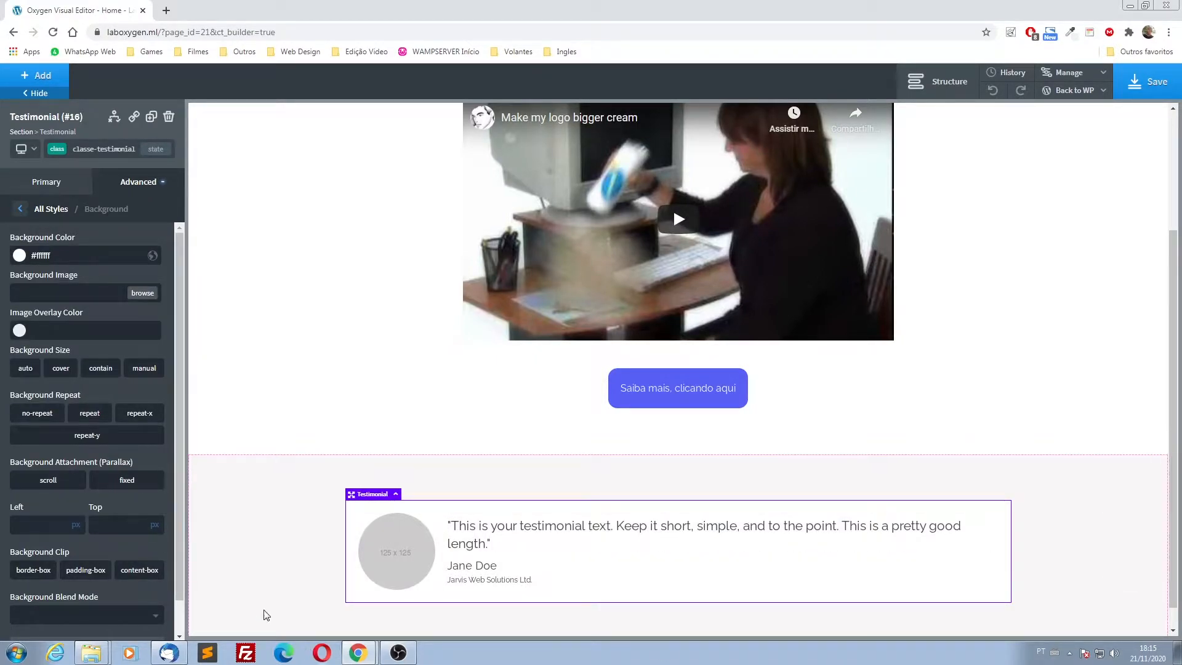
pyautogui.click(248, 530)
pyautogui.scroll(-1, 978, 549)
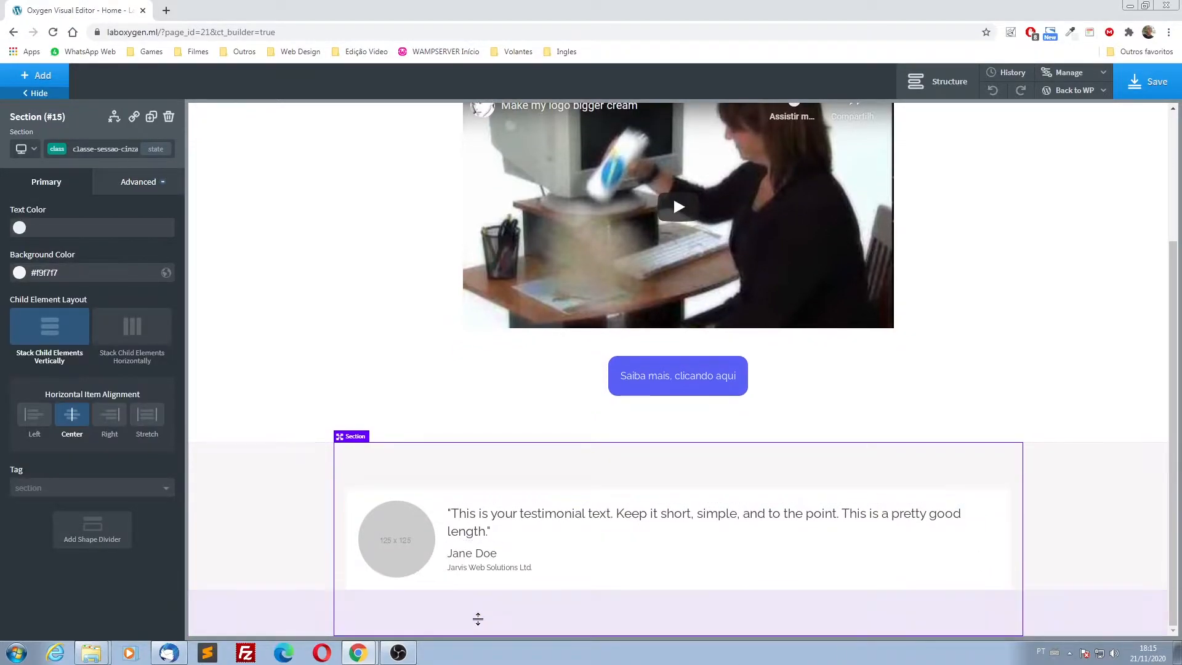
# - Set the box shadow color of the testimonial's classe-testimonial class to the gray #707070
pyautogui.click(359, 496)
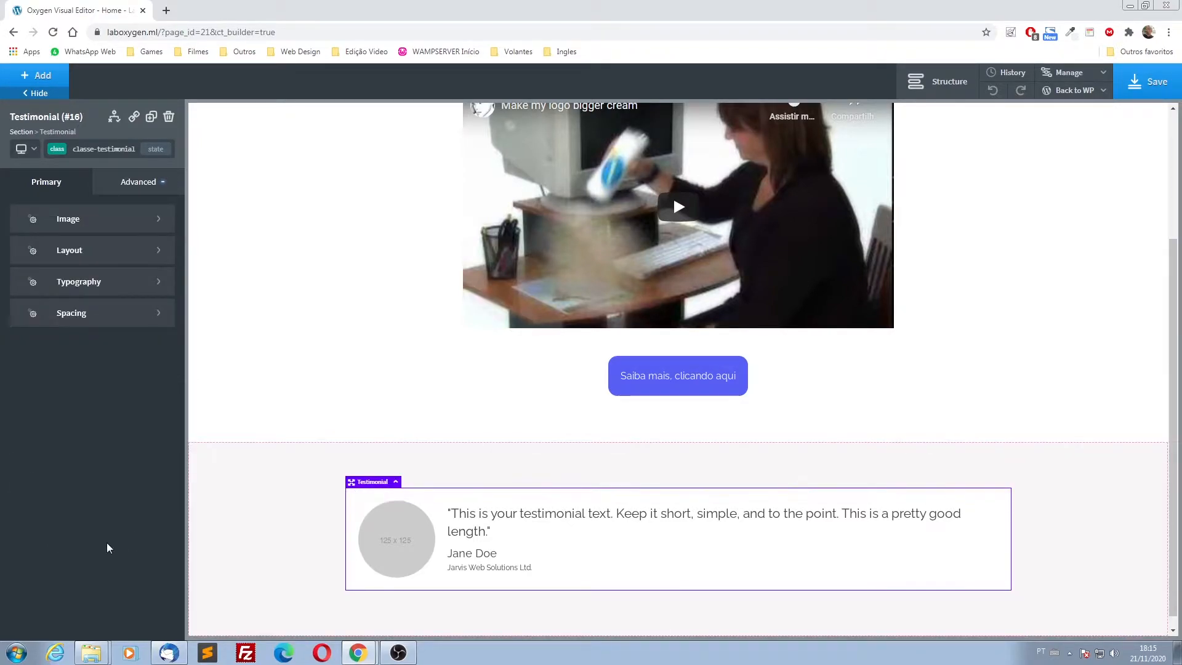
pyautogui.click(124, 186)
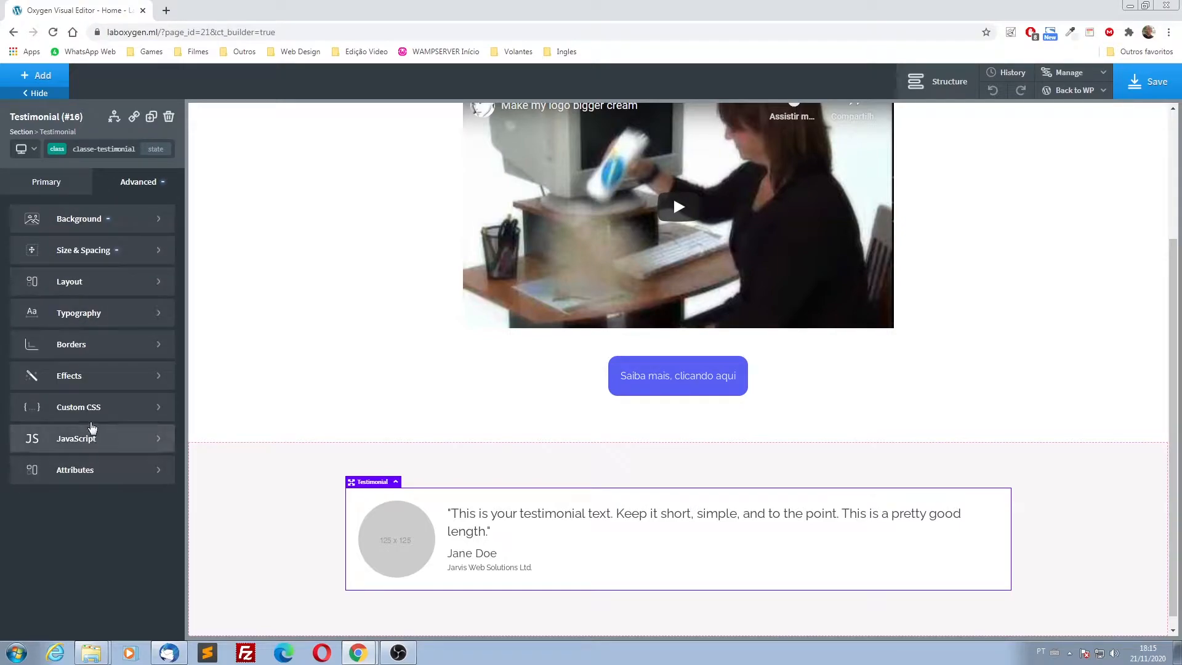
pyautogui.click(76, 379)
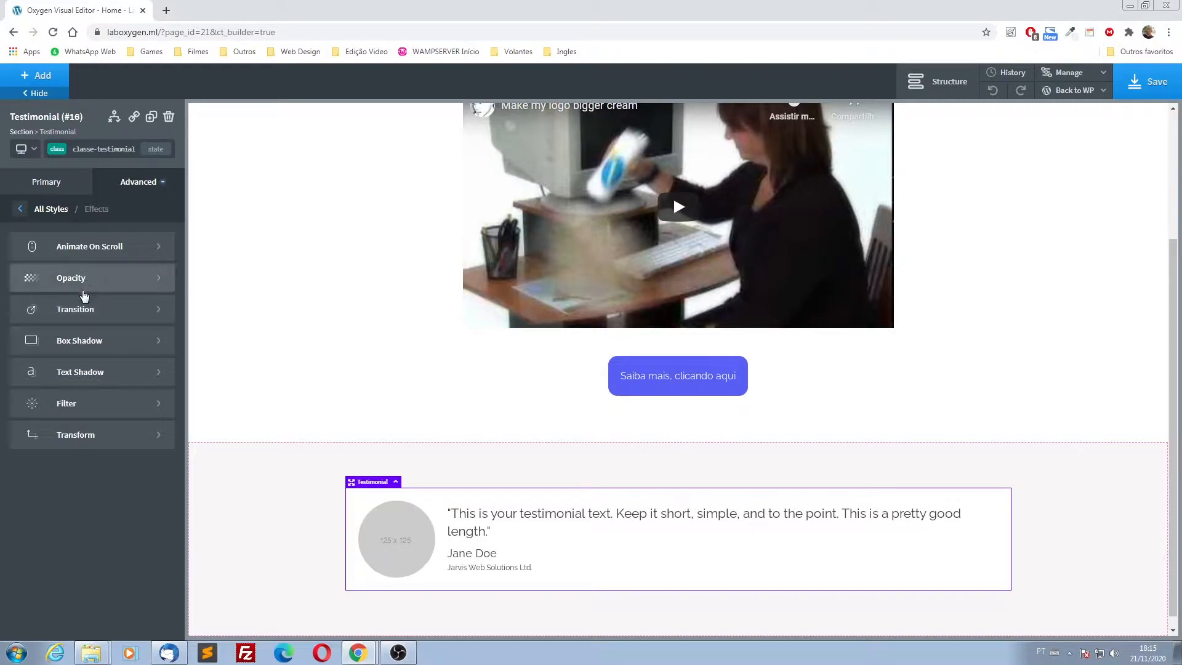
pyautogui.click(83, 342)
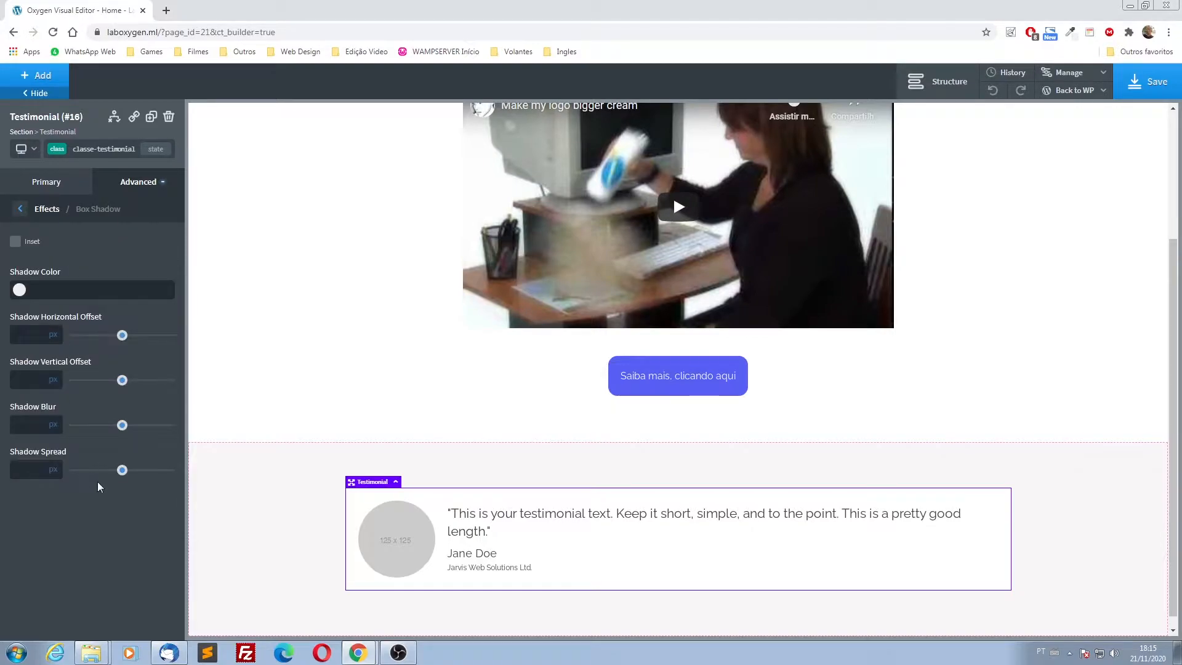
pyautogui.click(19, 290)
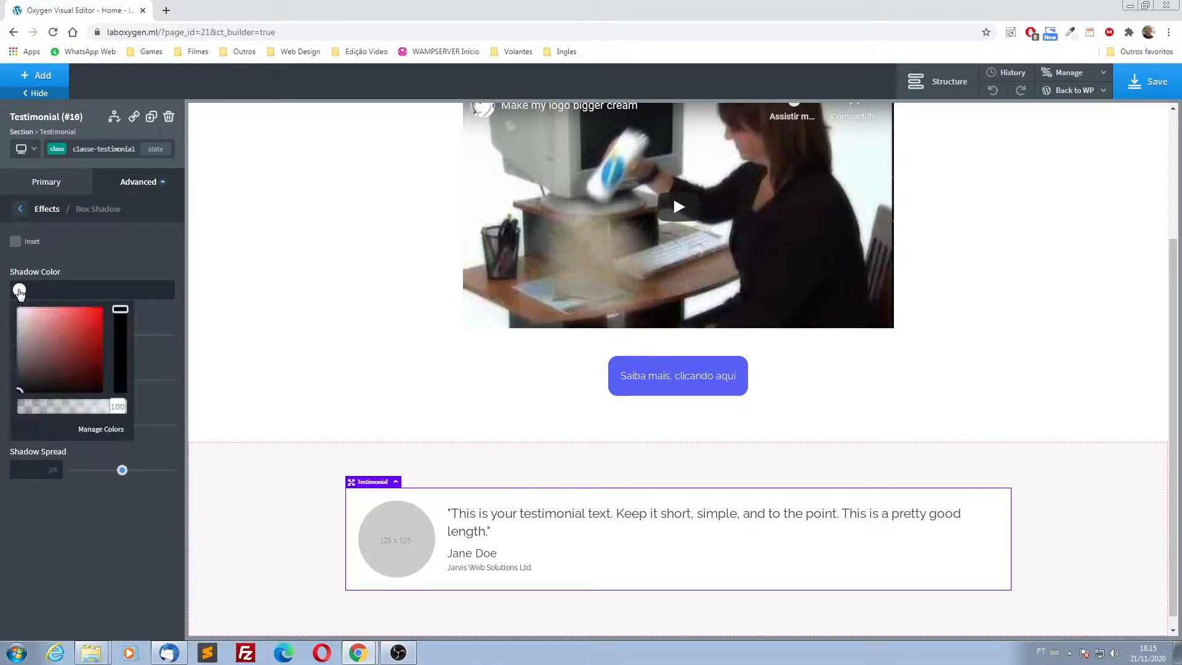
pyautogui.click(17, 329)
pyautogui.moveTo(18, 329); pyautogui.dragTo(17, 355)
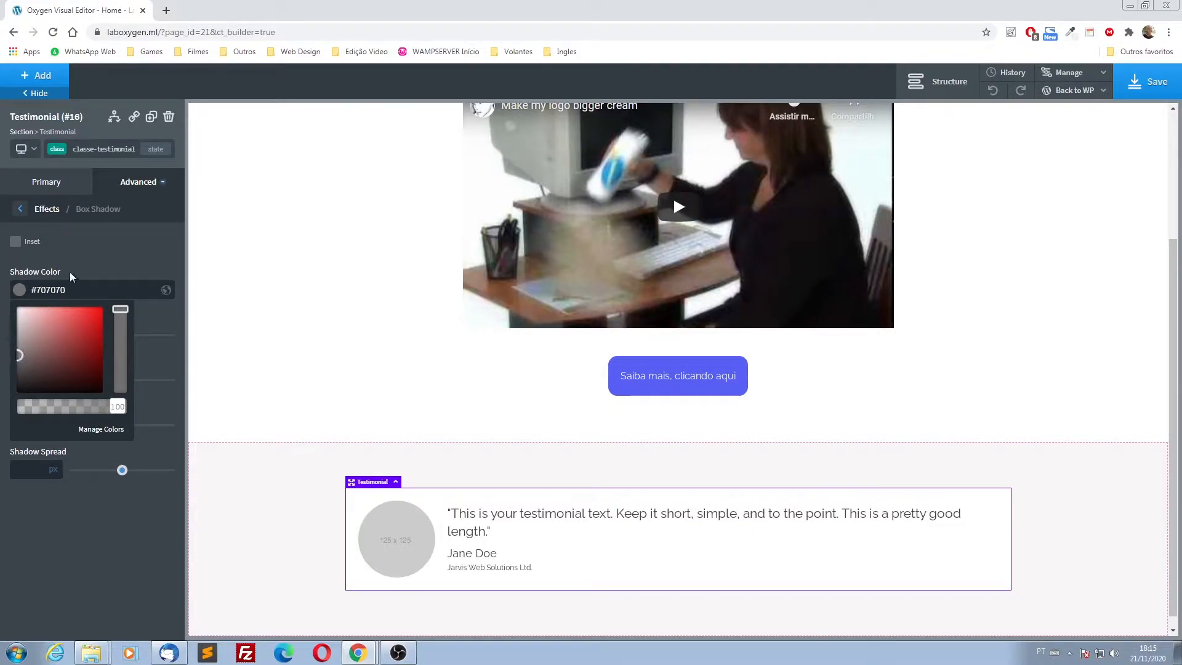
pyautogui.click(101, 257)
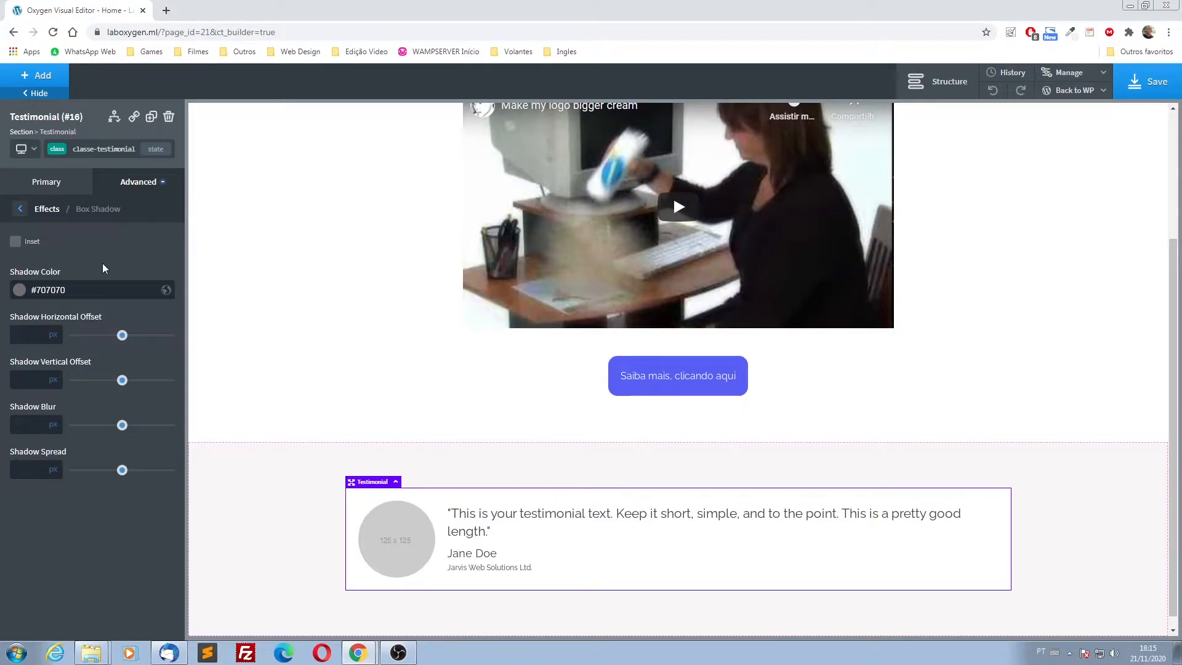
# - Set the testimonial's box shadow to a horizontal offset of 0 px, a vertical offset of 0 px and a blur of 25 px
pyautogui.click(25, 333)
pyautogui.write('0')
pyautogui.click(24, 378)
pyautogui.write('0')
pyautogui.click(21, 424)
pyautogui.write('25')
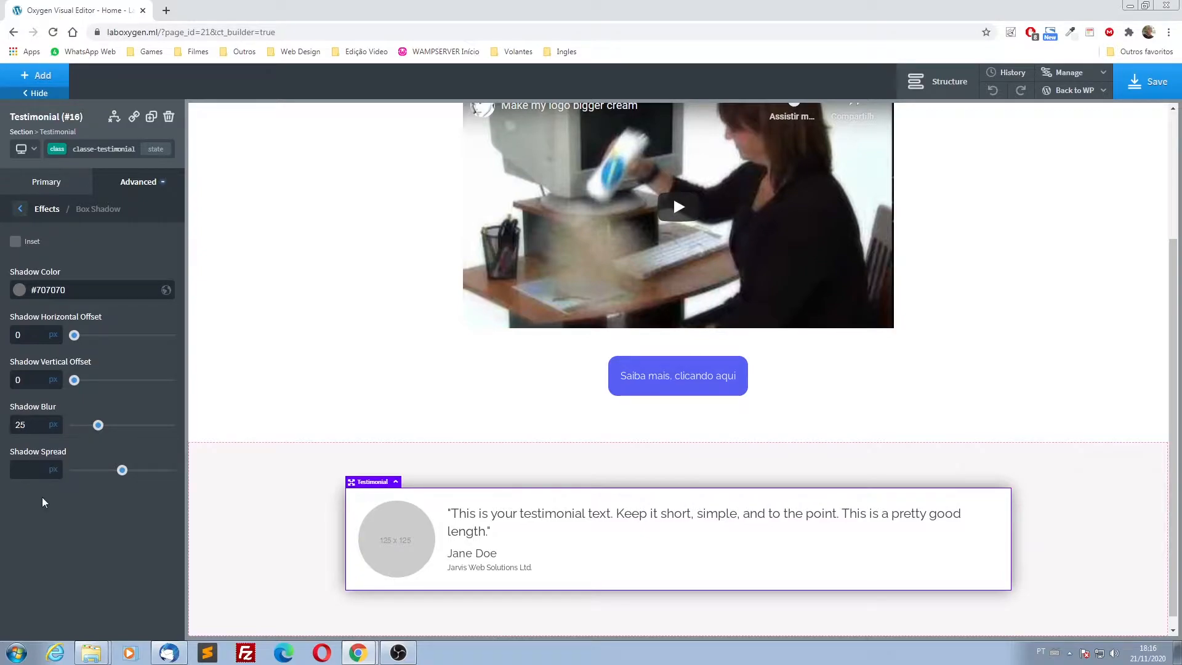
pyautogui.click(31, 470)
# - Adjust the testimonial's box shadow to horizontal offset 11 px, vertical offset 7 px, blur 31 px and spread 0 px
pyautogui.moveTo(74, 341)
pyautogui.mouseDown()
pyautogui.moveTo(96, 340)
pyautogui.moveTo(49, 340)
pyautogui.moveTo(134, 343)
pyautogui.moveTo(73, 345)
pyautogui.moveTo(149, 354)
pyautogui.moveTo(79, 351)
pyautogui.moveTo(90, 341)
pyautogui.mouseUp()
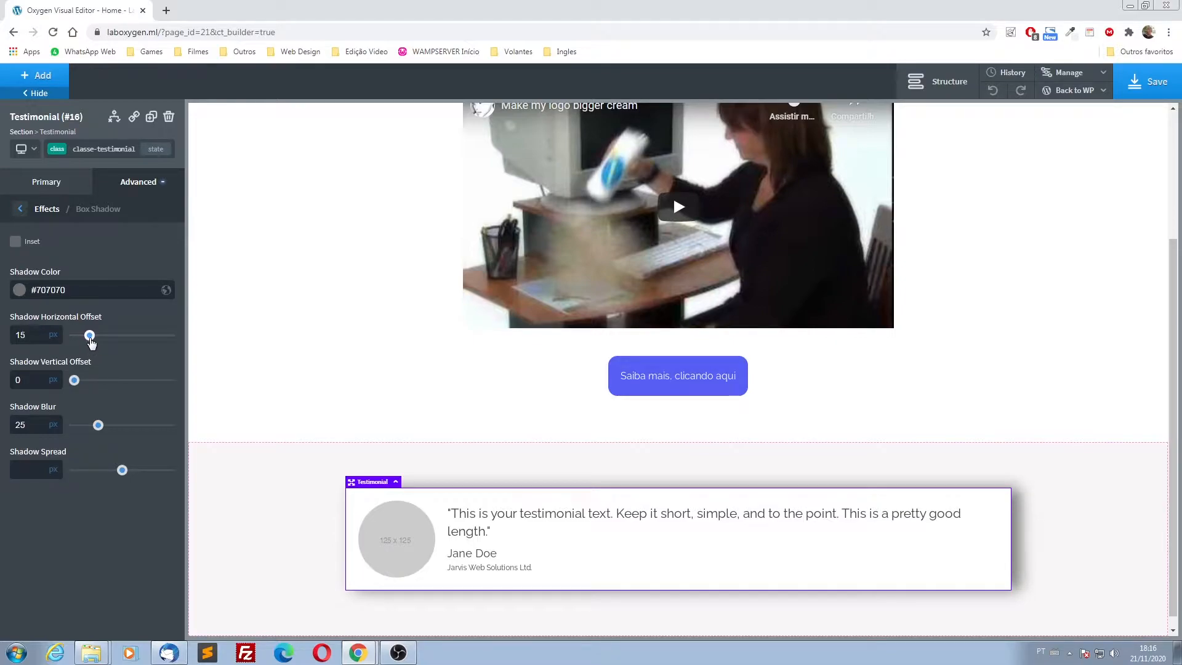
pyautogui.moveTo(75, 383); pyautogui.dragTo(93, 385)
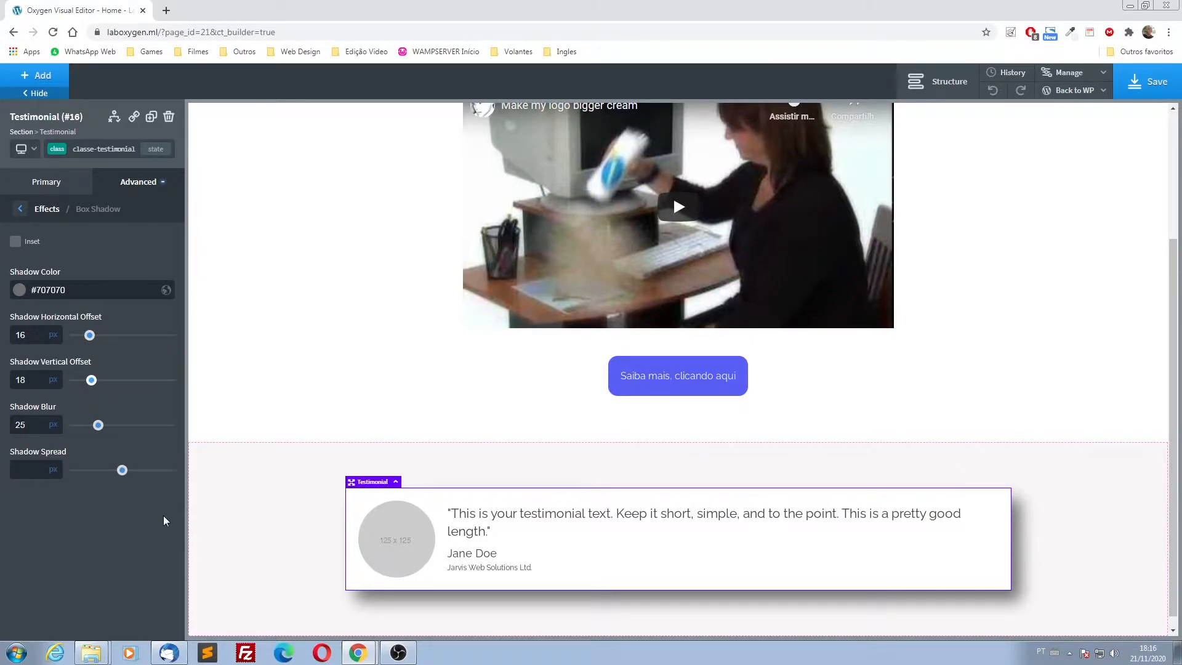
pyautogui.moveTo(98, 426)
pyautogui.mouseDown()
pyautogui.moveTo(76, 433)
pyautogui.moveTo(95, 436)
pyautogui.mouseUp()
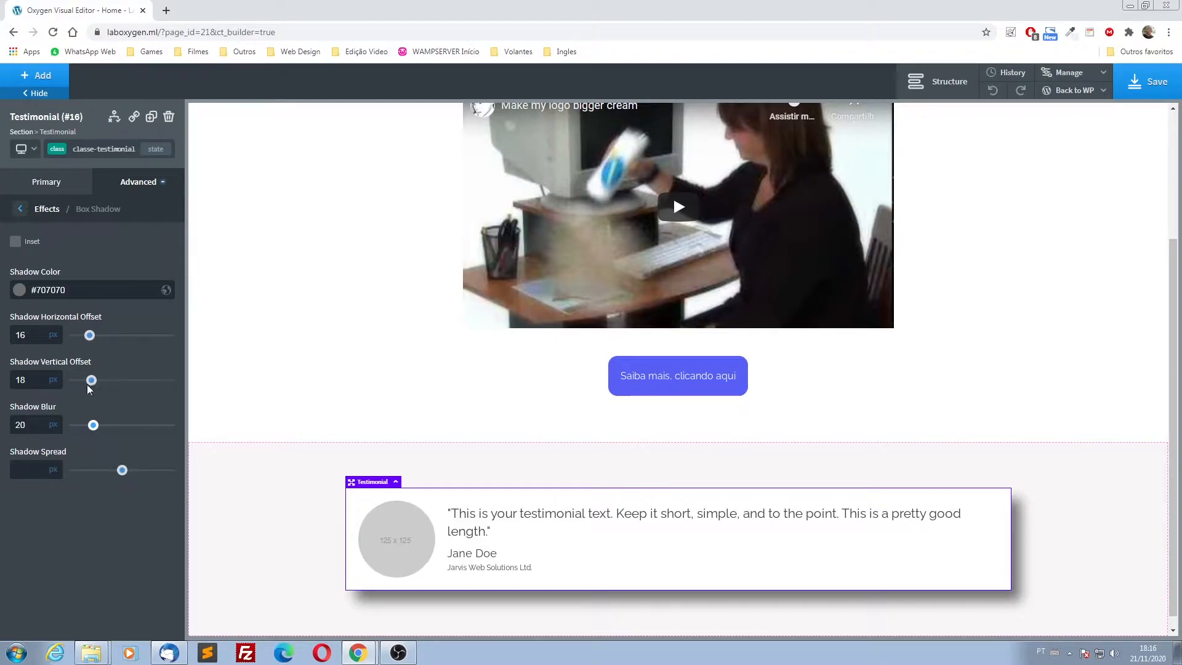
pyautogui.moveTo(91, 384); pyautogui.dragTo(87, 385)
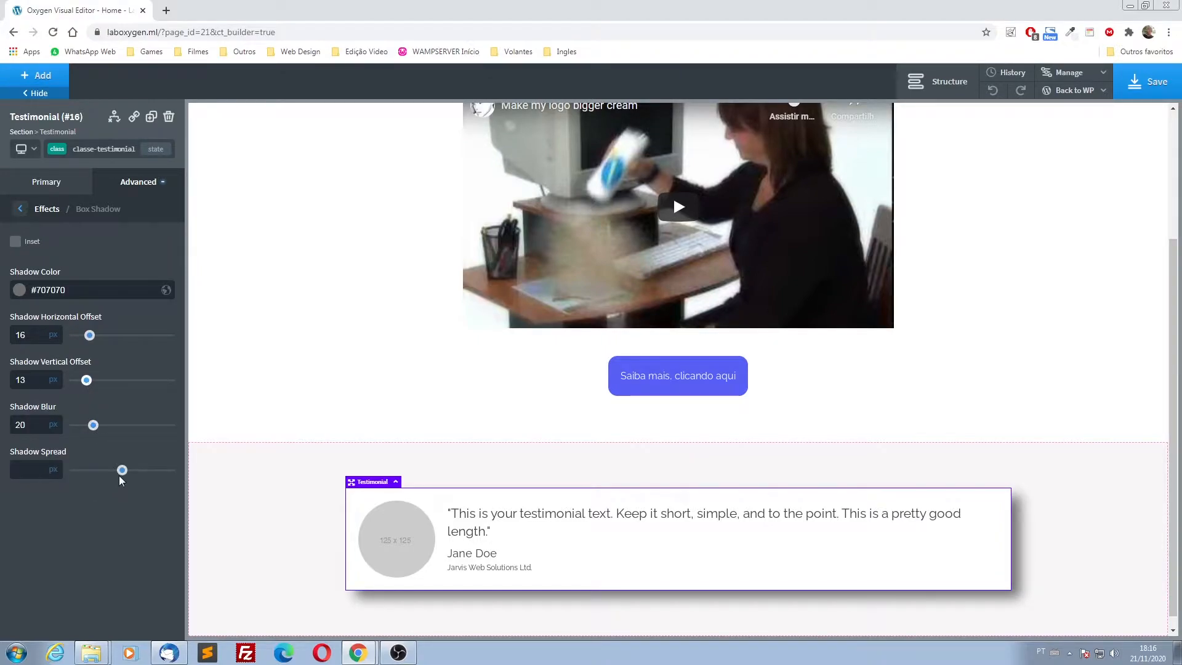
pyautogui.moveTo(121, 471); pyautogui.dragTo(73, 471)
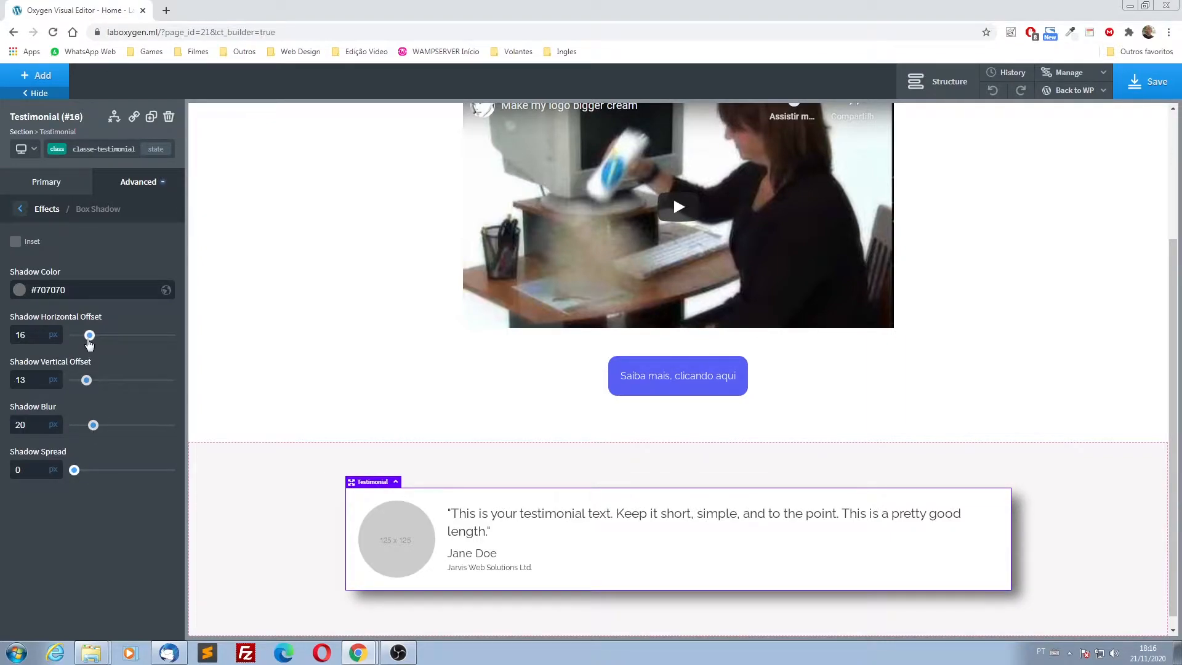
pyautogui.moveTo(90, 336); pyautogui.dragTo(85, 336)
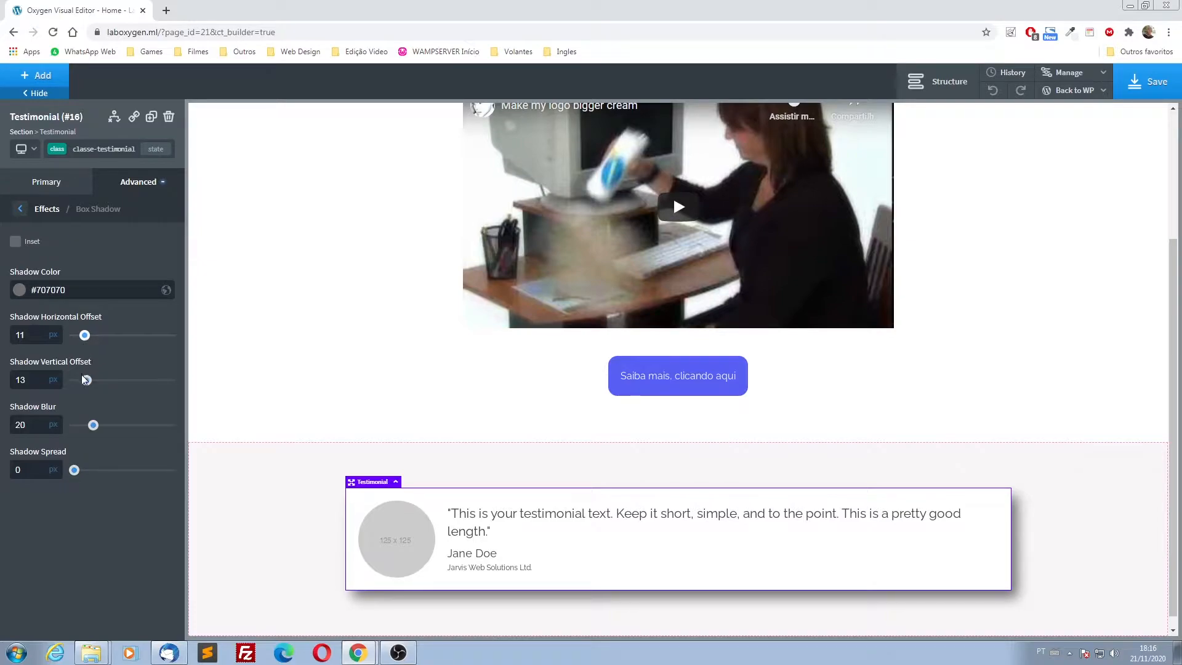
pyautogui.moveTo(86, 380); pyautogui.dragTo(81, 380)
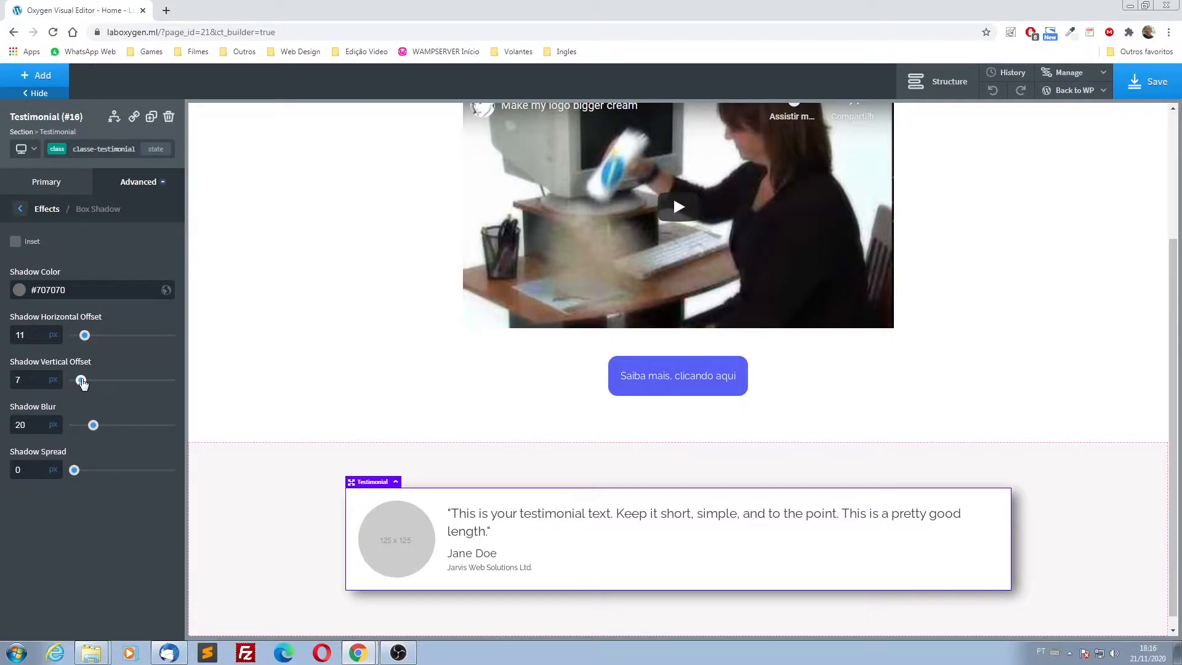
pyautogui.moveTo(95, 426); pyautogui.dragTo(104, 427)
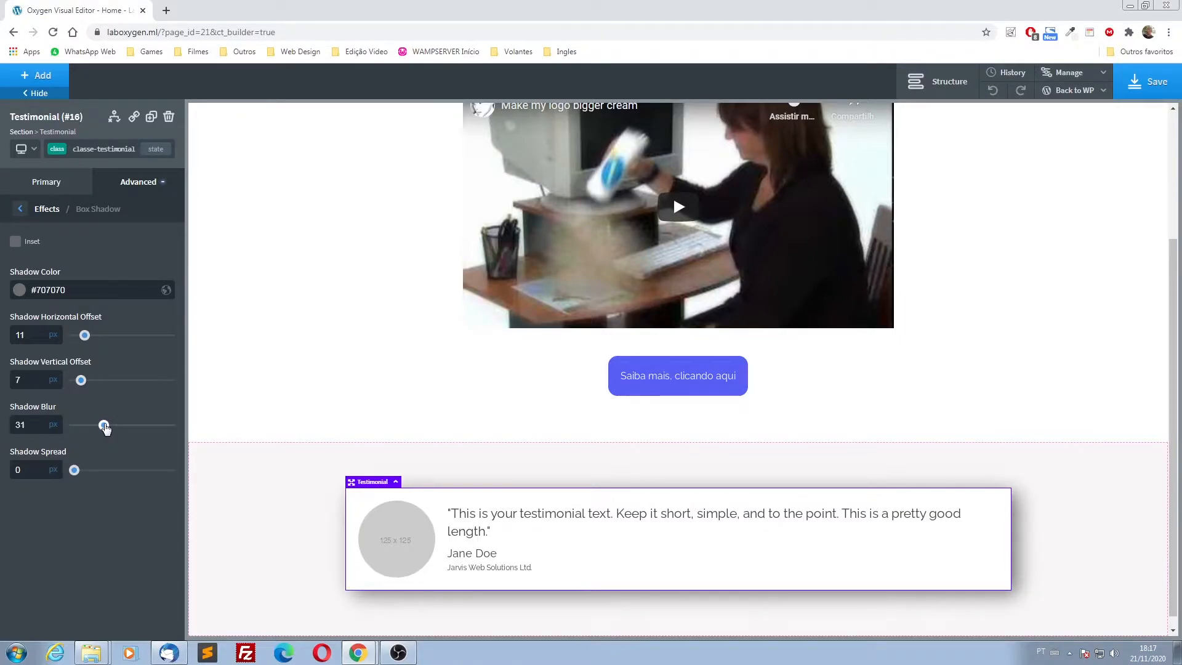
pyautogui.click(1125, 492)
pyautogui.click(296, 341)
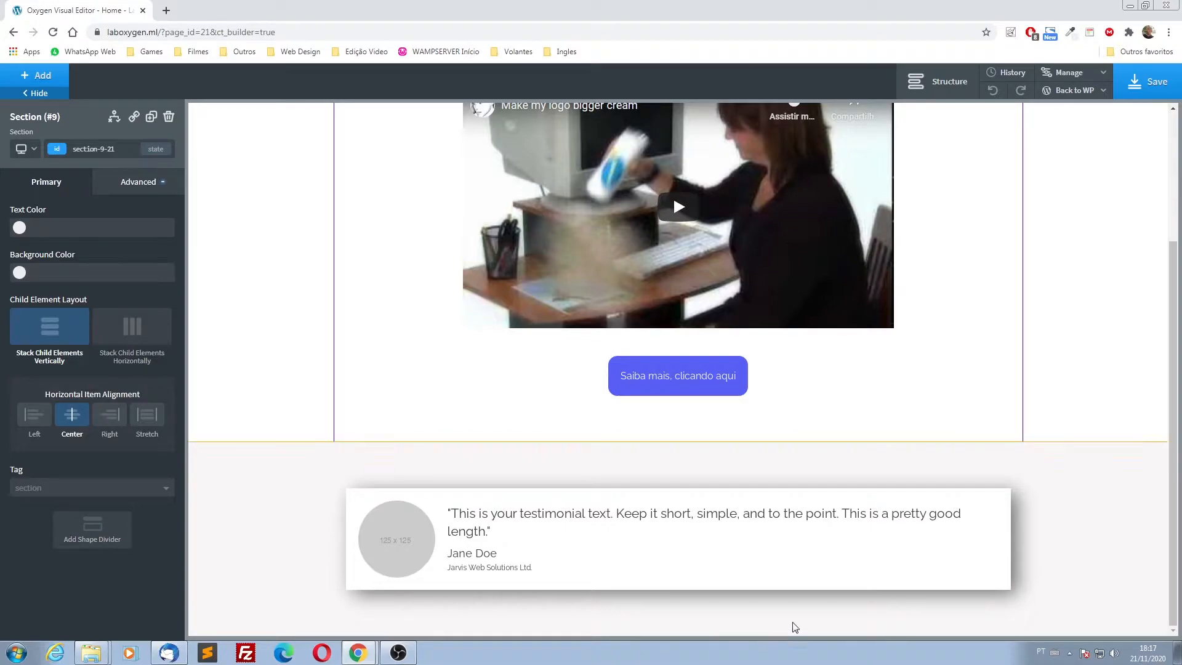
# - Set the border radius of the testimonial's classe-testimonial class to 12 px
pyautogui.click(817, 566)
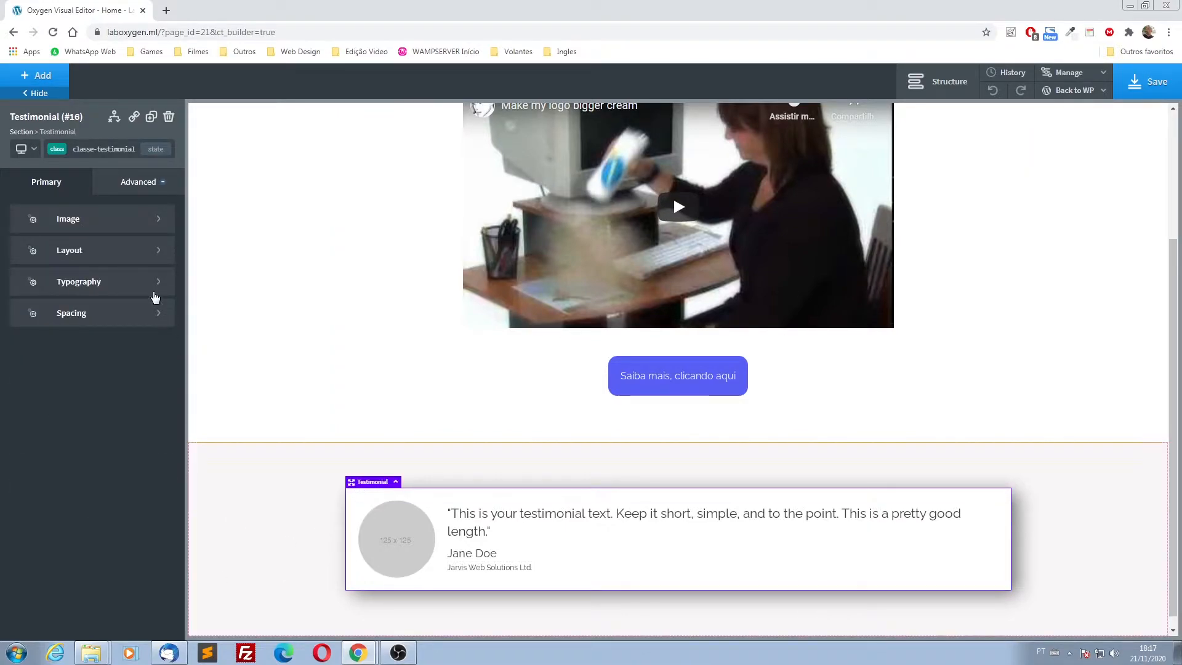
pyautogui.click(141, 182)
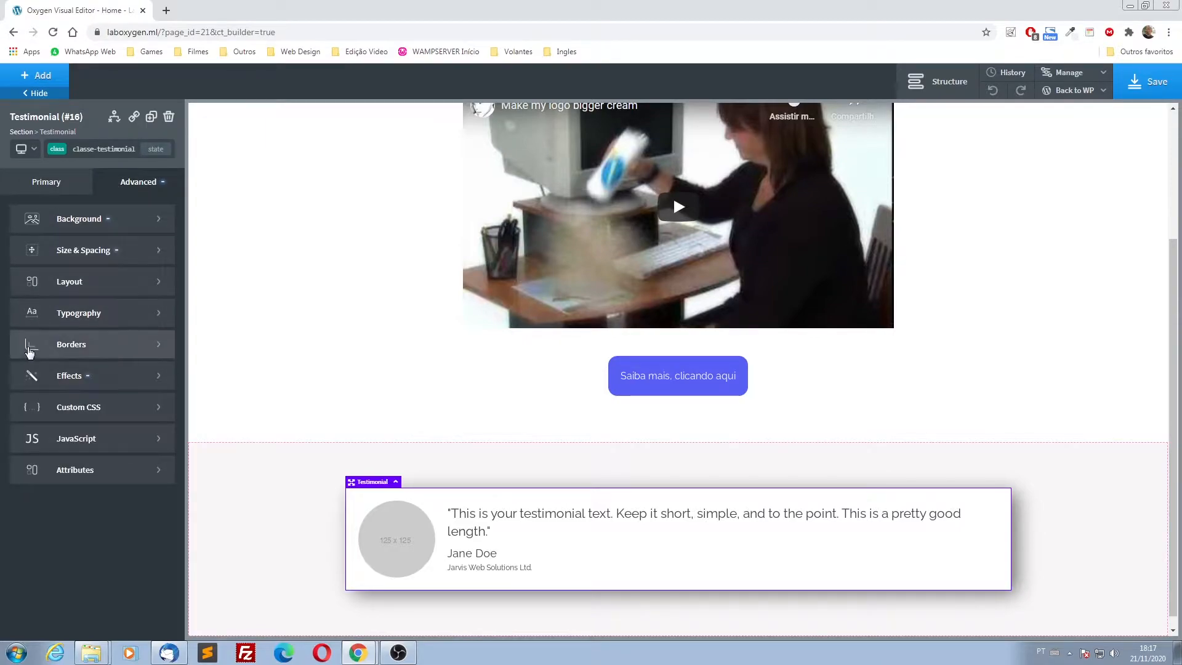
pyautogui.click(70, 346)
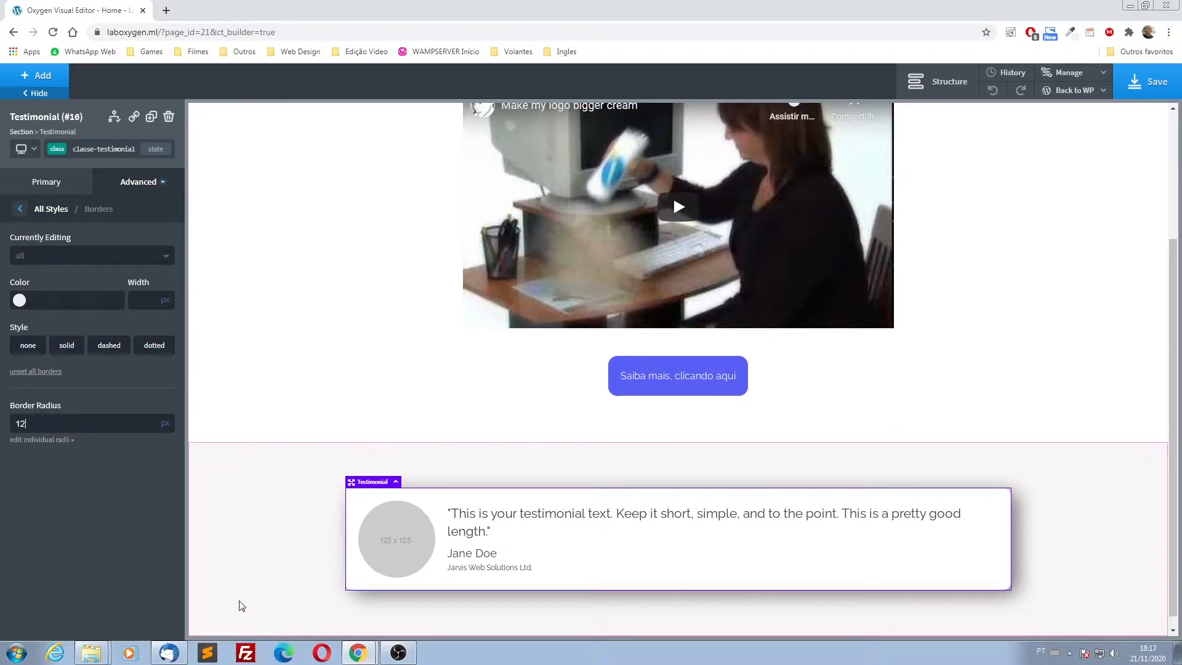
pyautogui.click(325, 399)
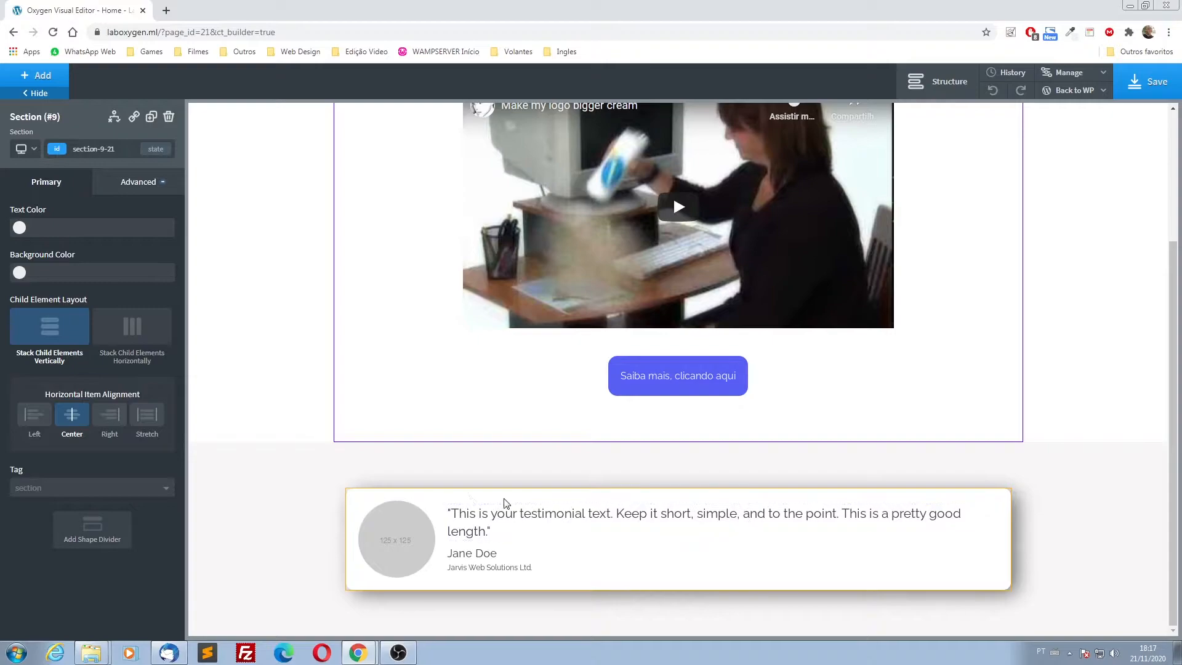
# - Use fake_face4.jpg from the media library as the testimonial's image
pyautogui.click(662, 576)
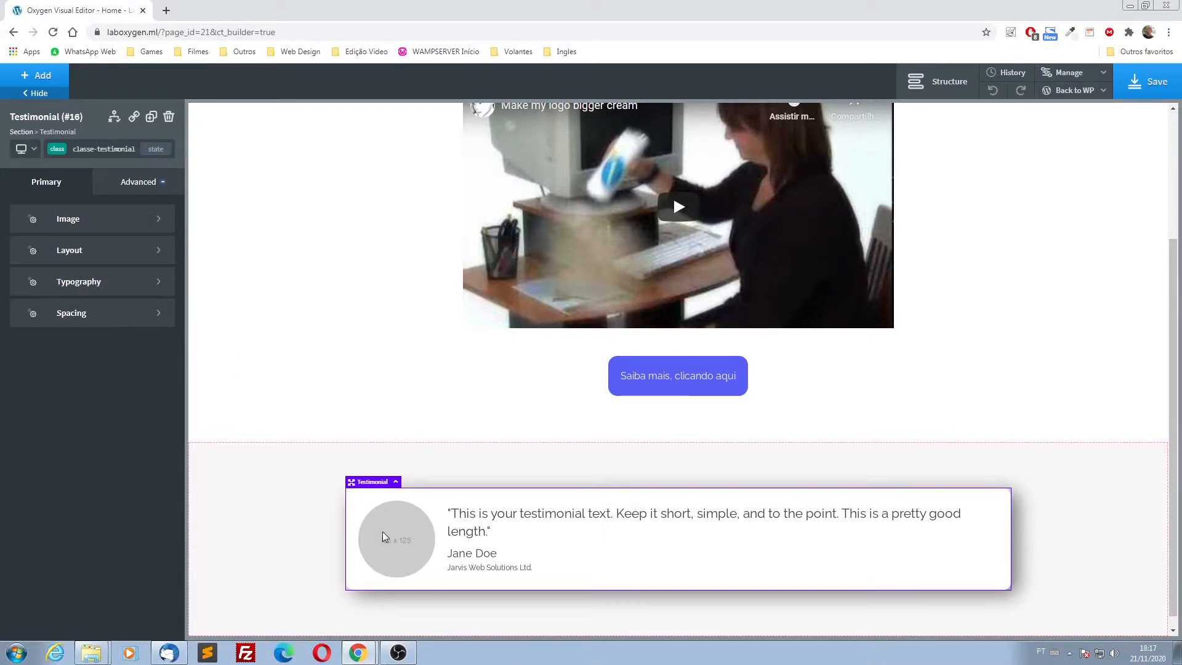
pyautogui.click(61, 220)
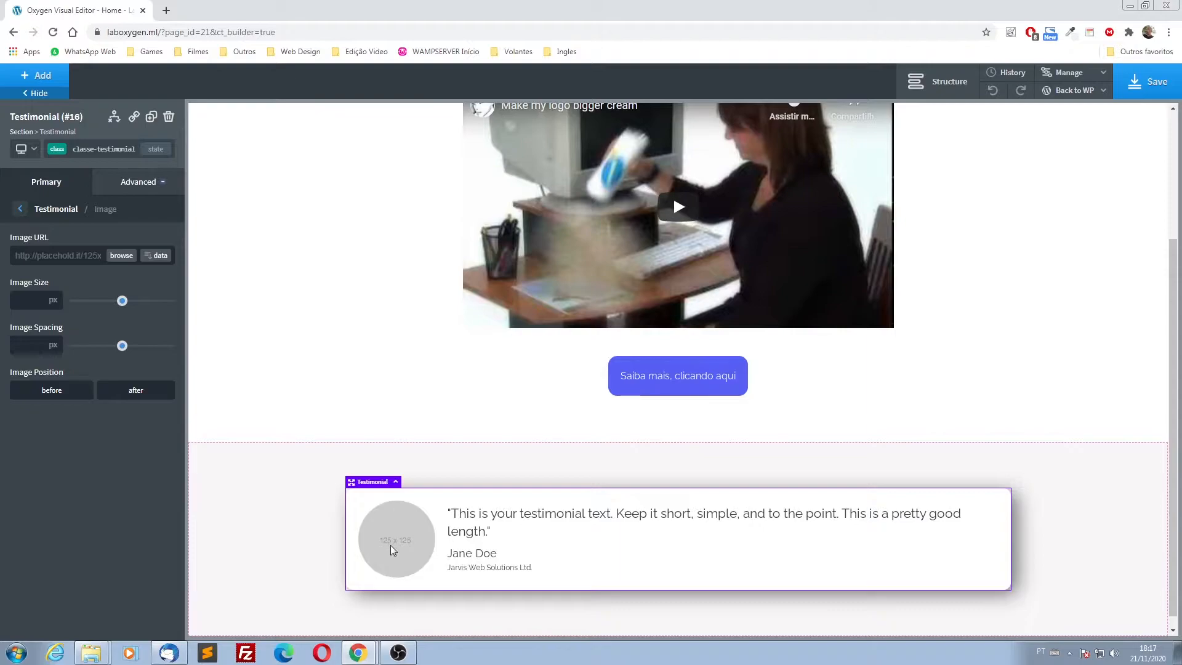
pyautogui.click(122, 257)
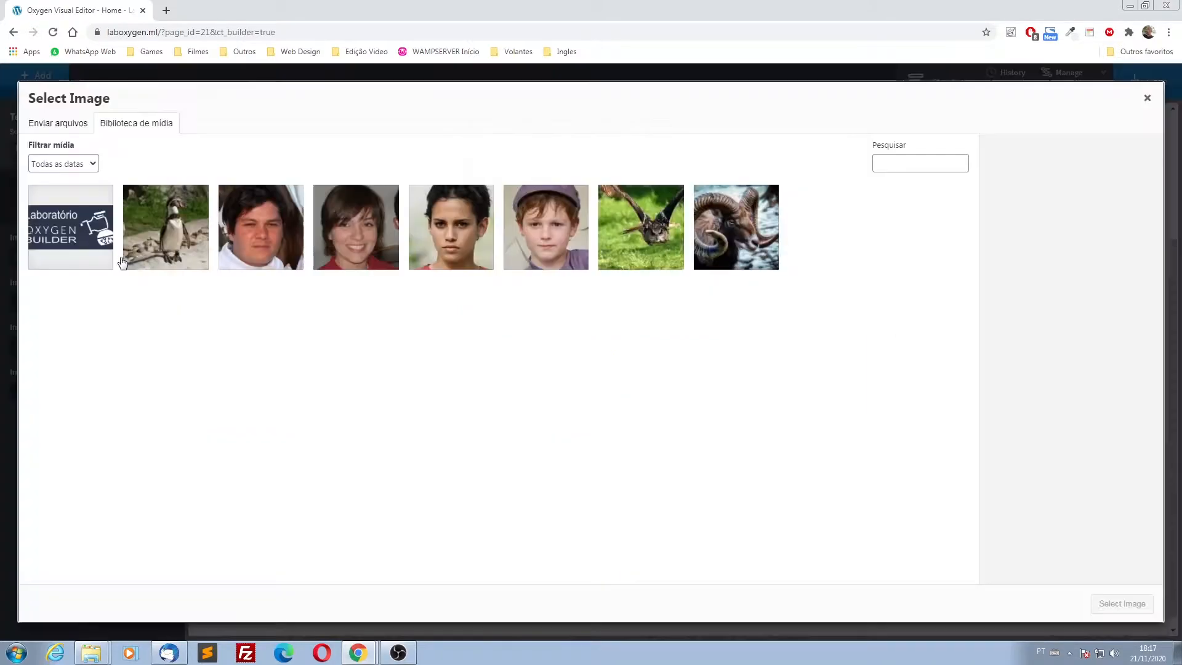
pyautogui.click(261, 225)
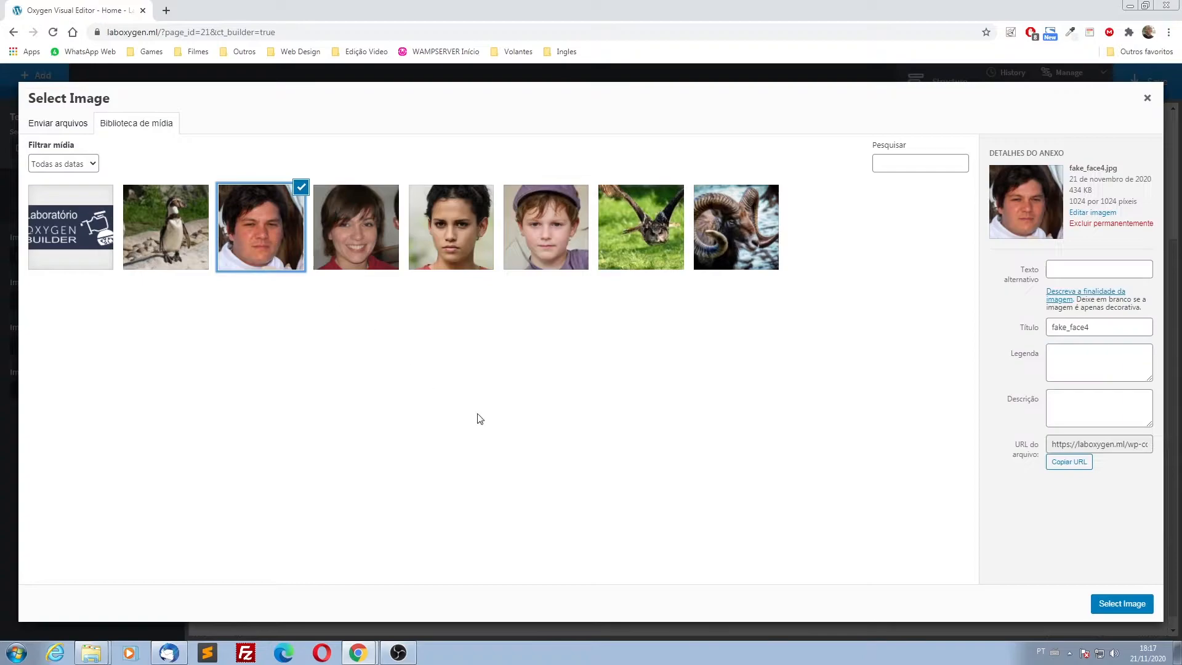
pyautogui.click(1129, 604)
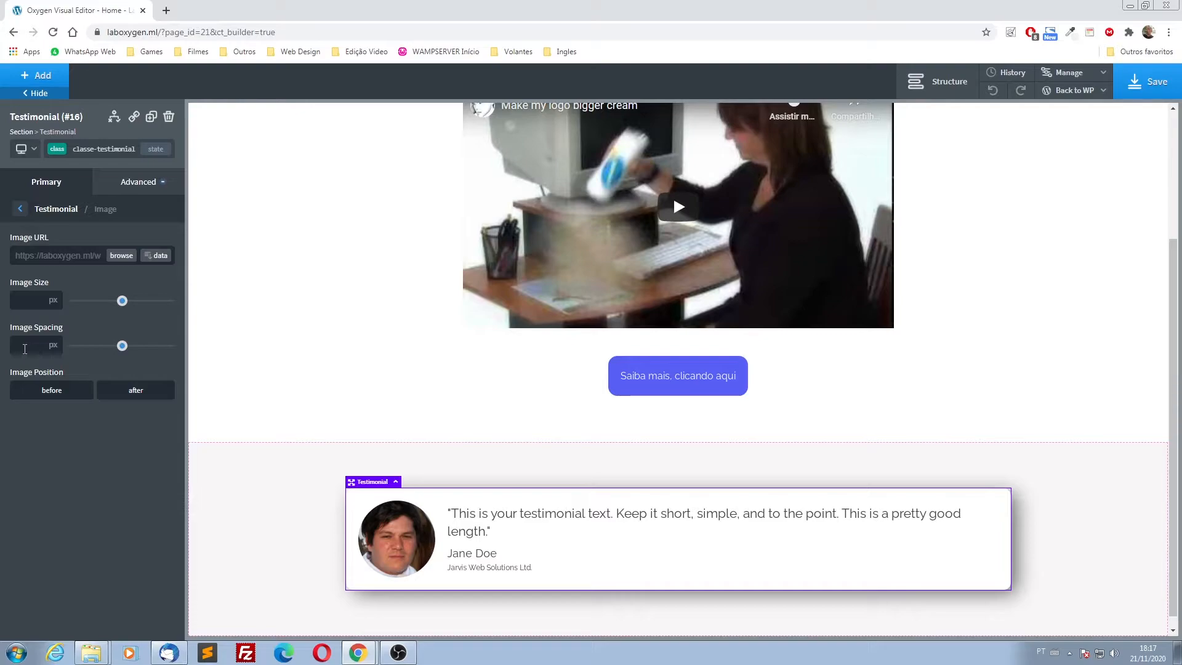
# - Set the testimonial's image size to 120 px, and try an image spacing of 60 px before clearing the spacing value
pyautogui.moveTo(122, 303)
pyautogui.mouseDown()
pyautogui.moveTo(76, 303)
pyautogui.moveTo(103, 309)
pyautogui.mouseUp()
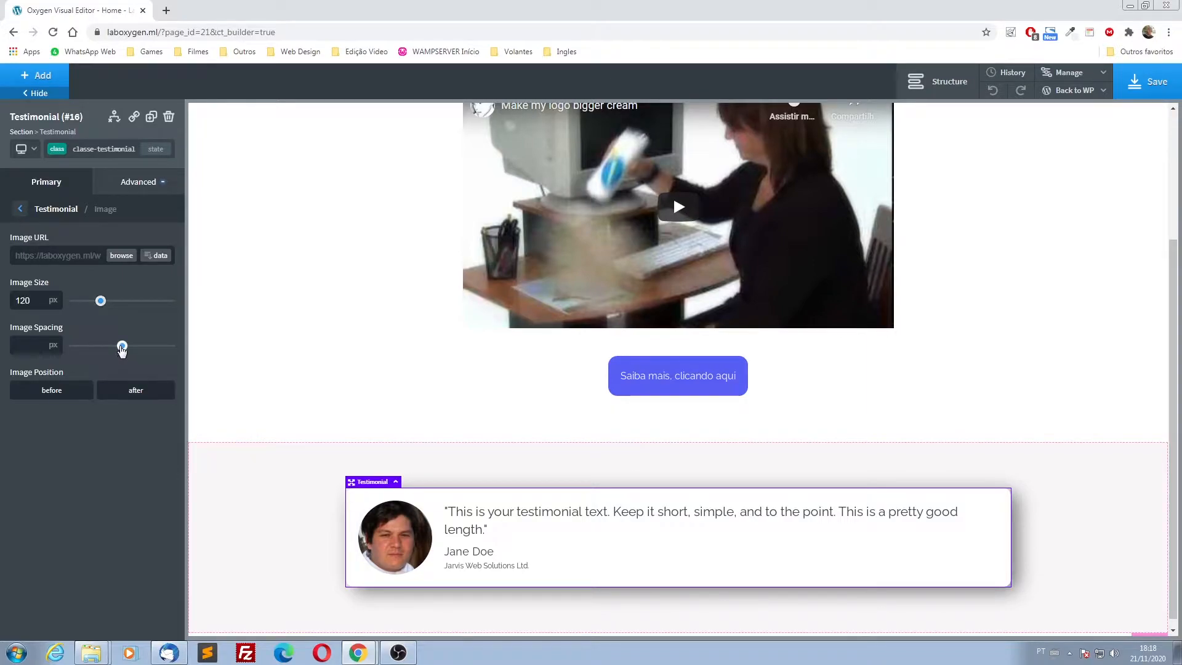
pyautogui.moveTo(122, 348)
pyautogui.mouseDown()
pyautogui.moveTo(155, 348)
pyautogui.moveTo(76, 345)
pyautogui.moveTo(153, 354)
pyautogui.moveTo(126, 357)
pyautogui.mouseUp()
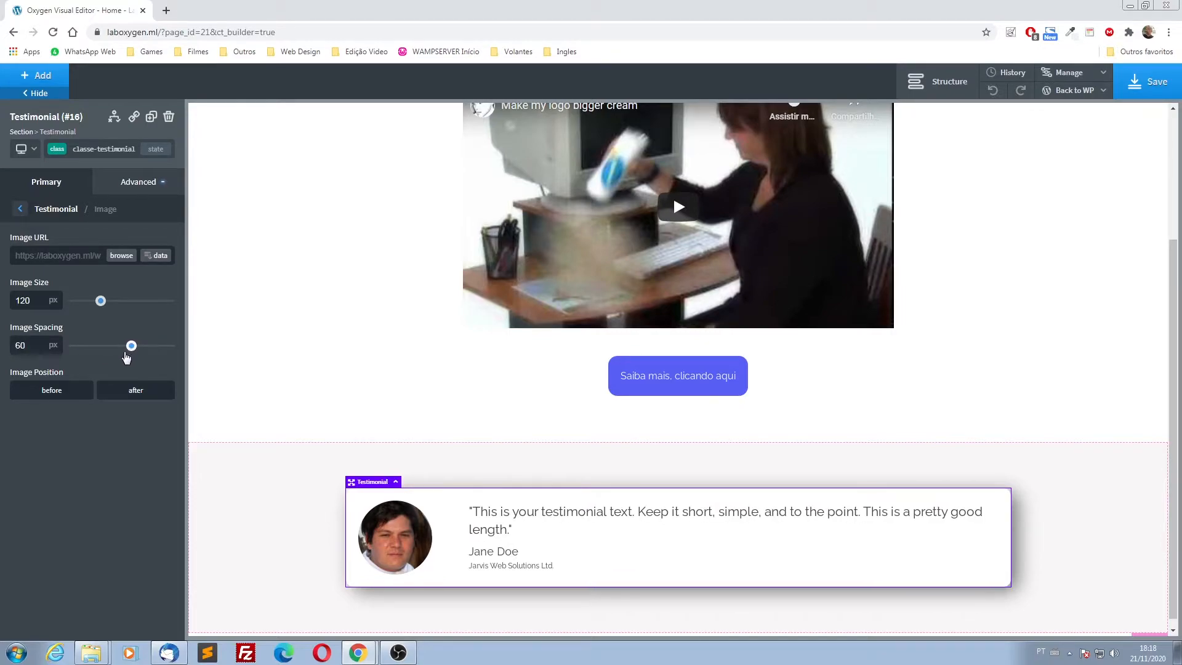
pyautogui.doubleClick(33, 342)
pyautogui.press('BackSpace')
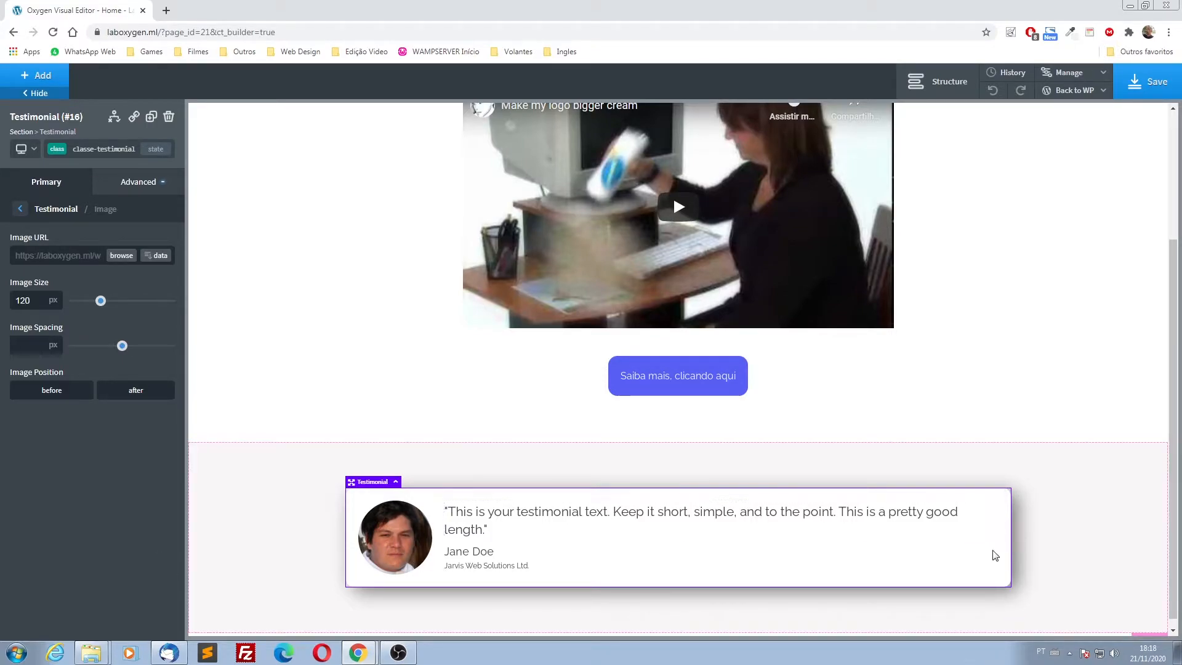
# - Try the testimonial image before and after the text, leave the image position unset, and save the page
pyautogui.click(58, 393)
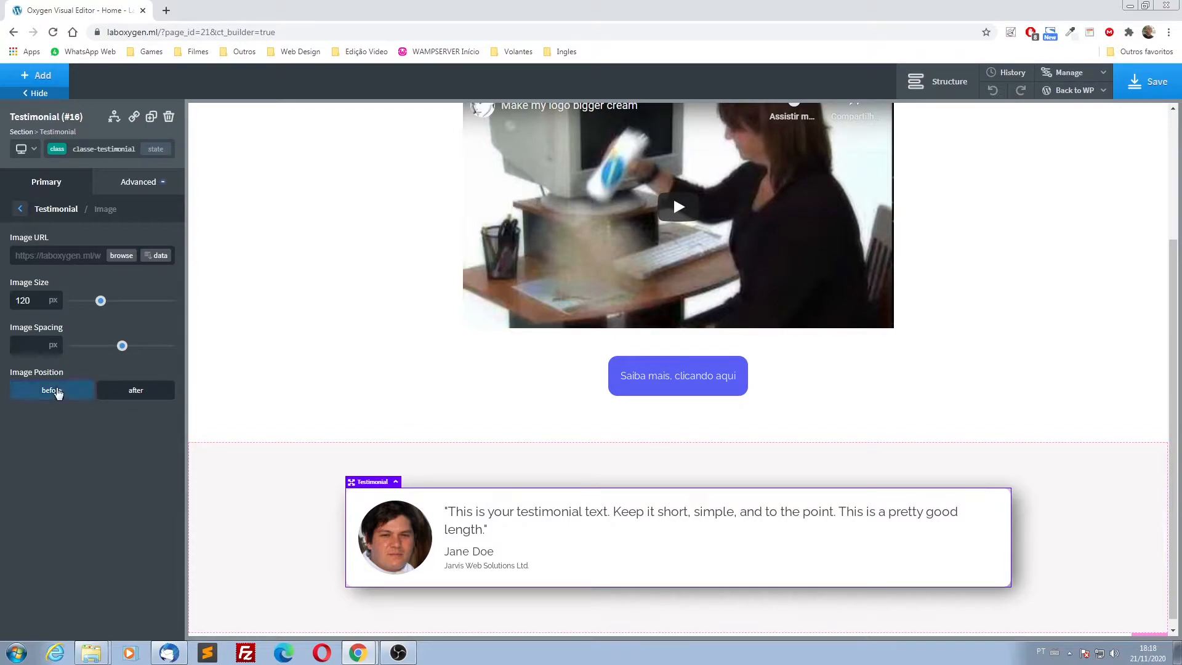
pyautogui.click(148, 396)
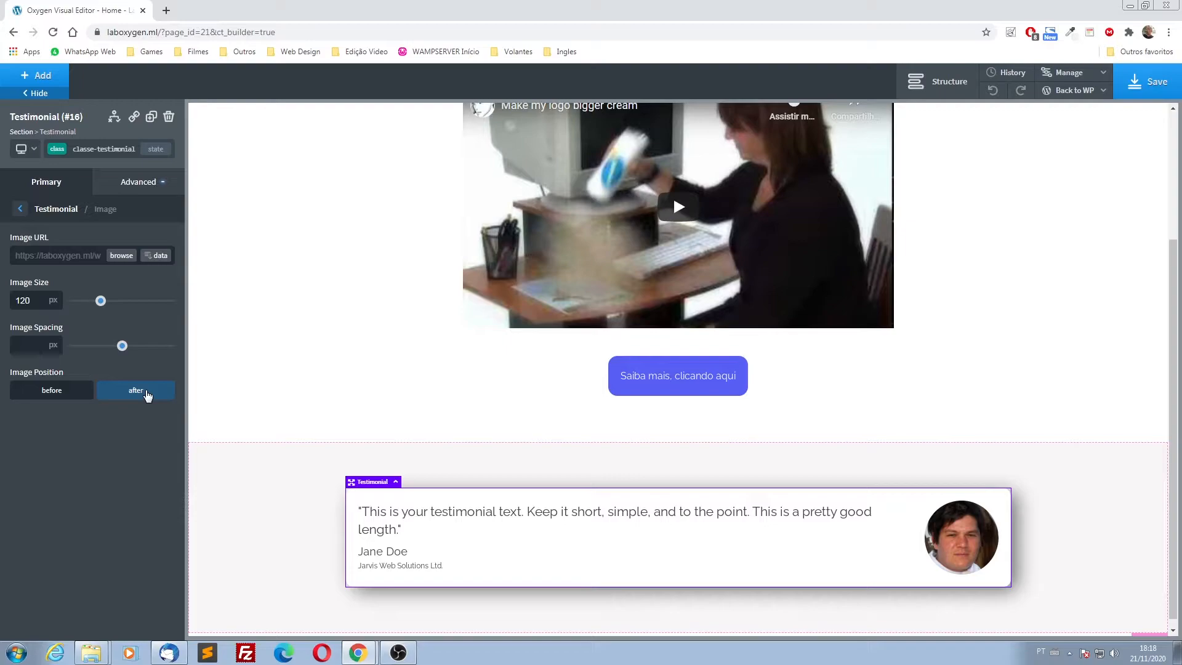
pyautogui.click(47, 393)
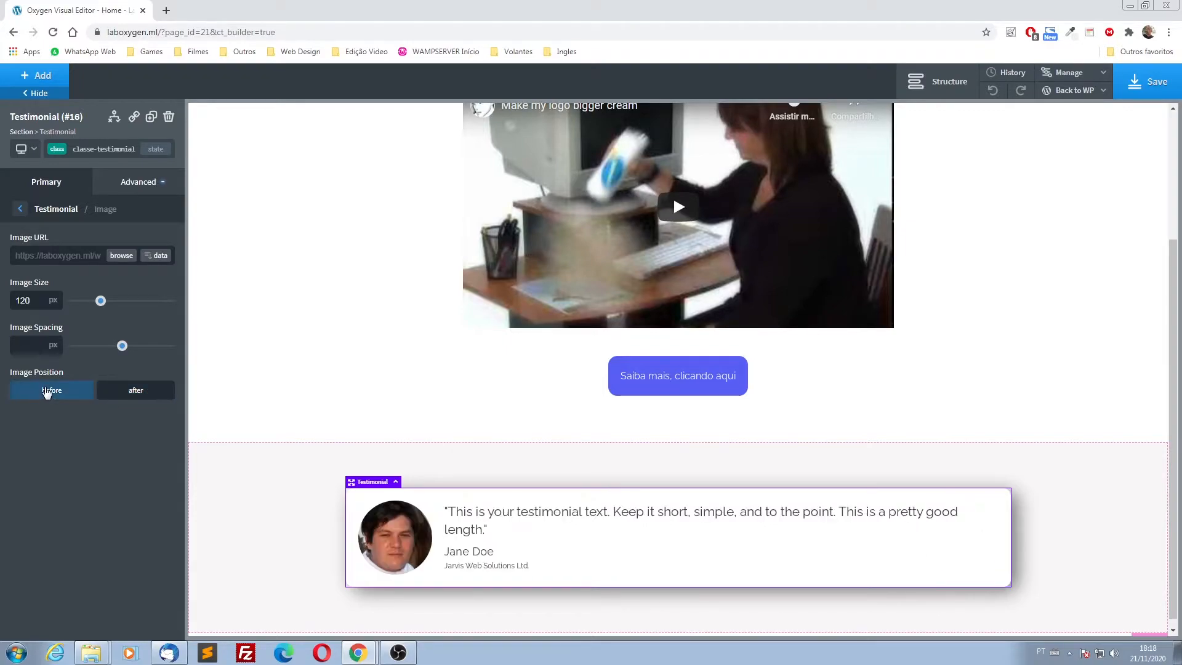
pyautogui.click(46, 393)
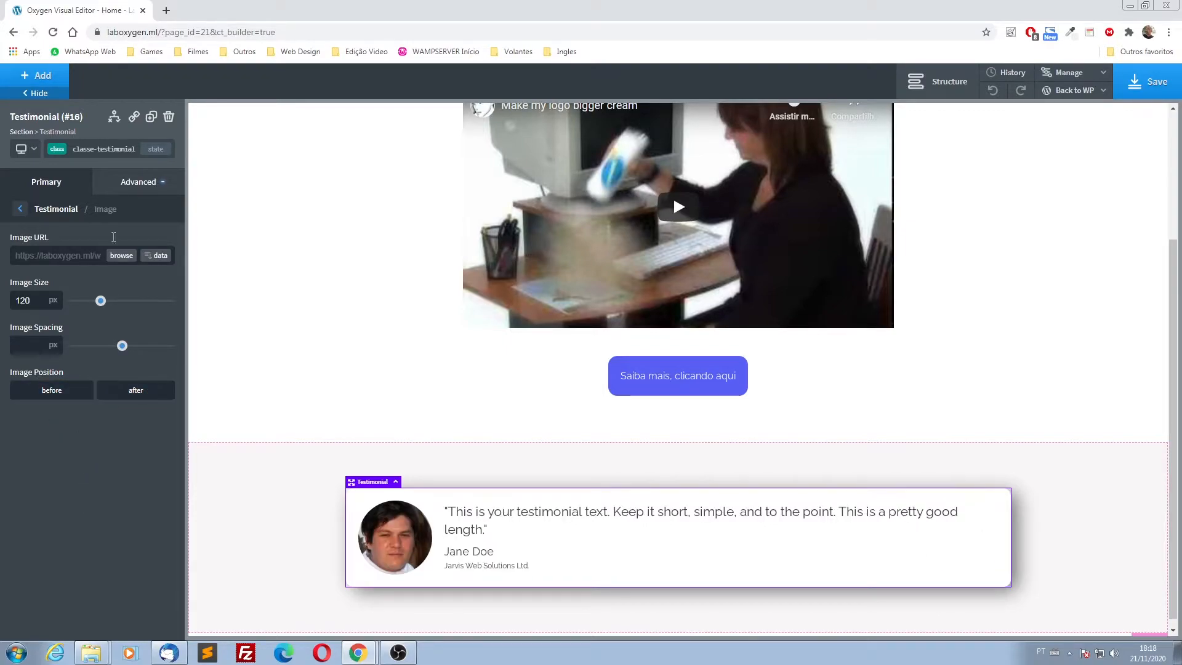
pyautogui.click(1146, 83)
# - Set the testimonial text's color to black (#000000) and its font size to 20 px
pyautogui.click(69, 210)
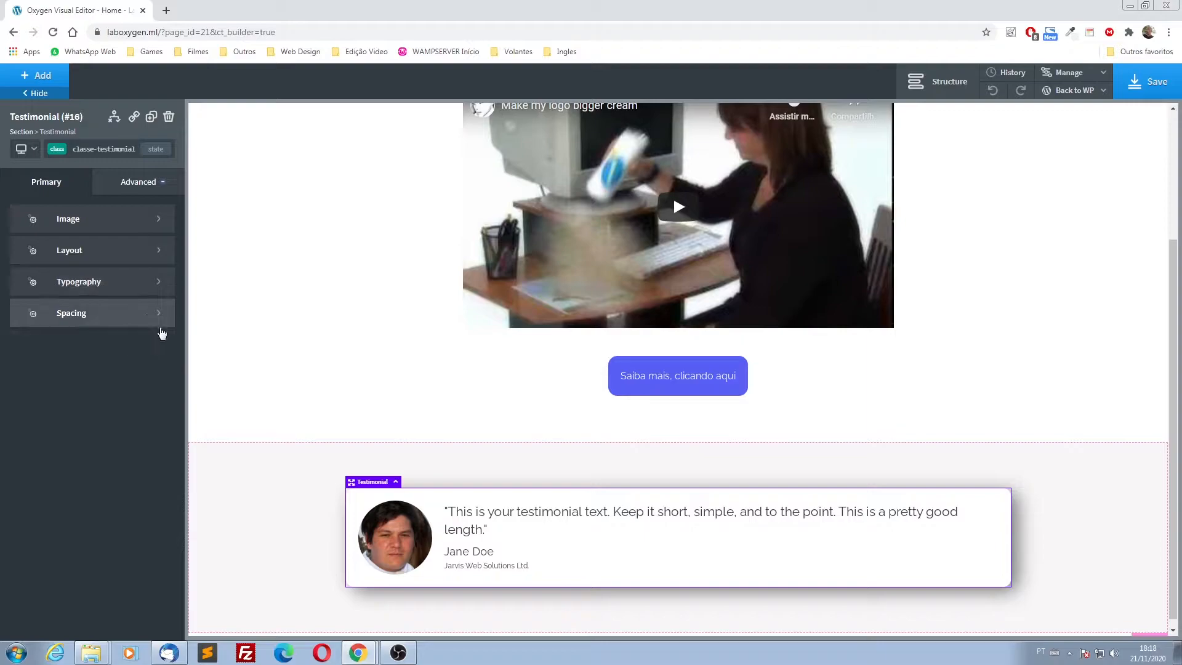
pyautogui.click(85, 287)
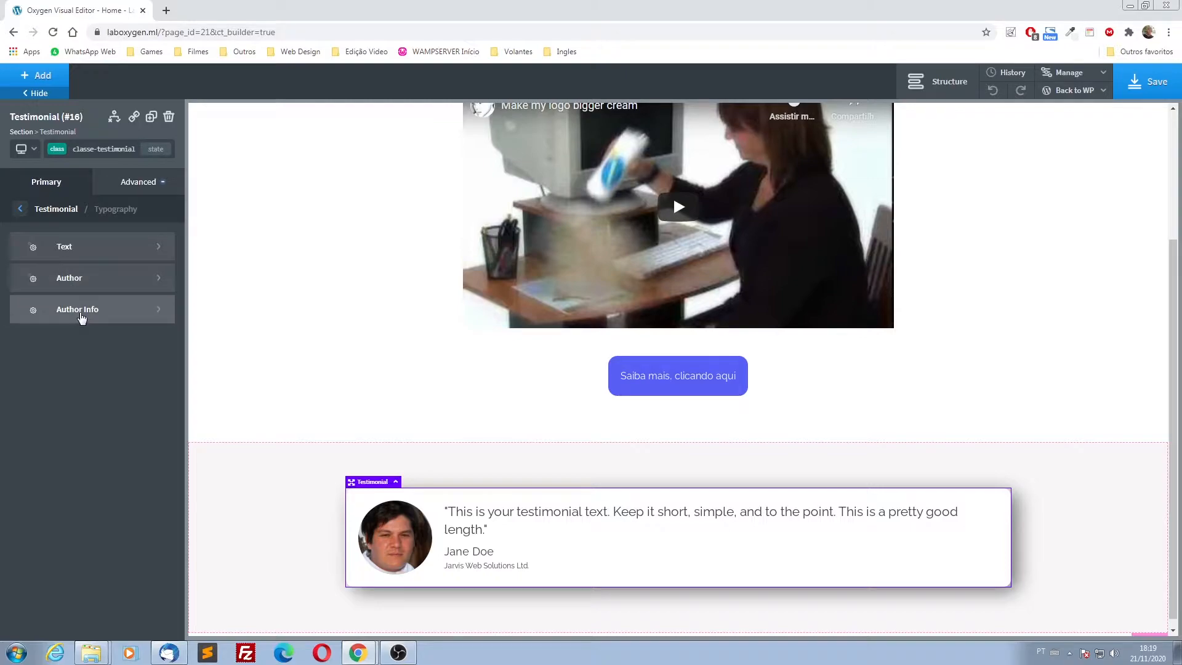
pyautogui.click(77, 249)
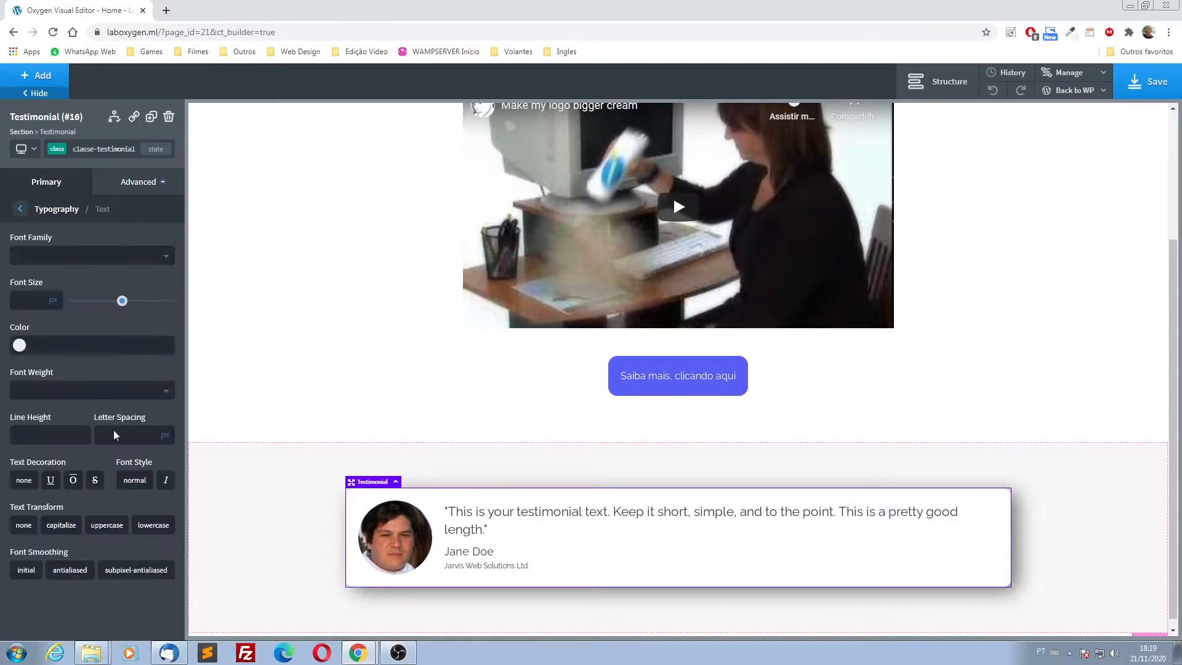
pyautogui.click(19, 345)
pyautogui.moveTo(22, 371); pyautogui.dragTo(14, 454)
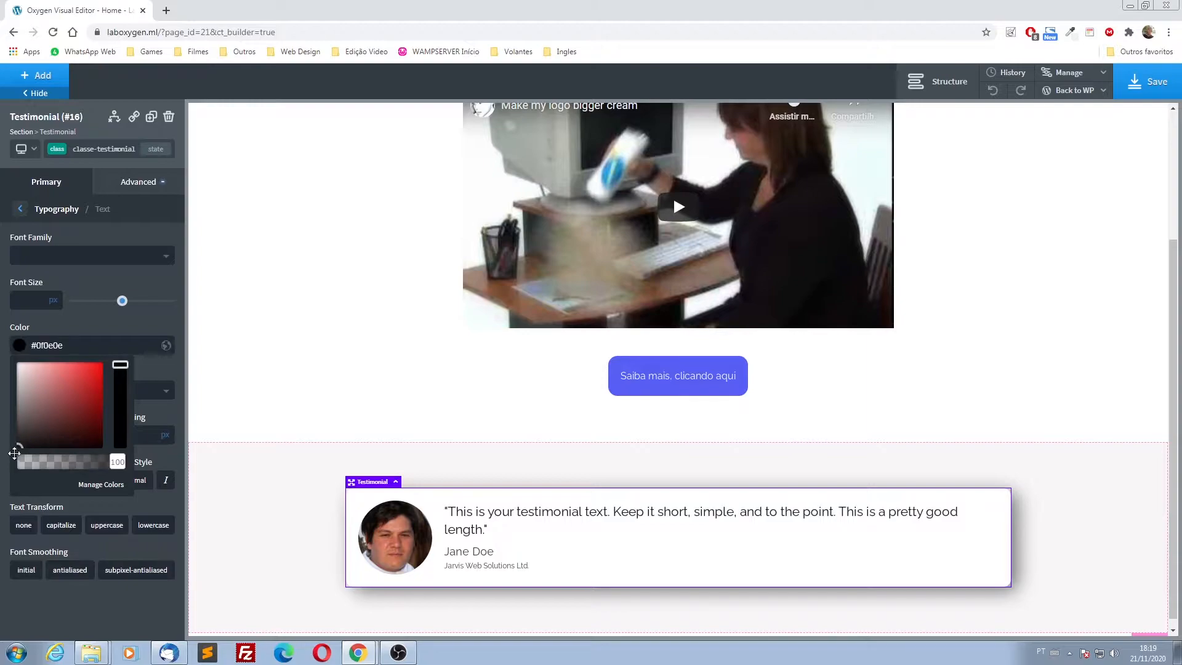
pyautogui.click(160, 327)
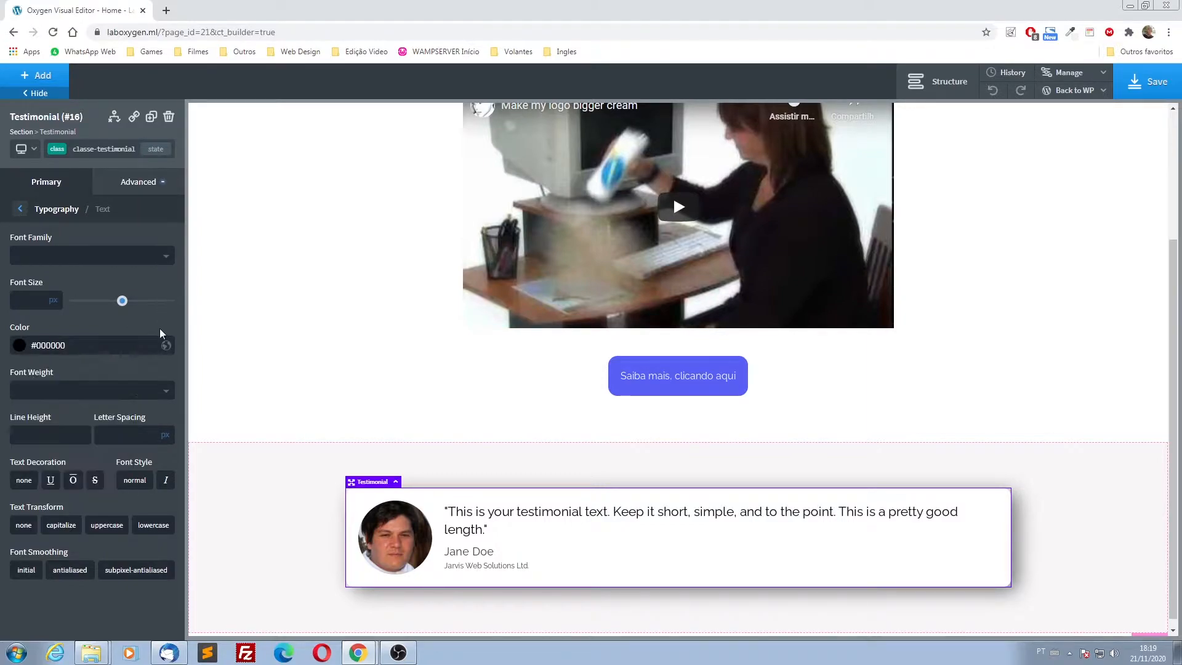
pyautogui.moveTo(120, 302); pyautogui.dragTo(94, 306)
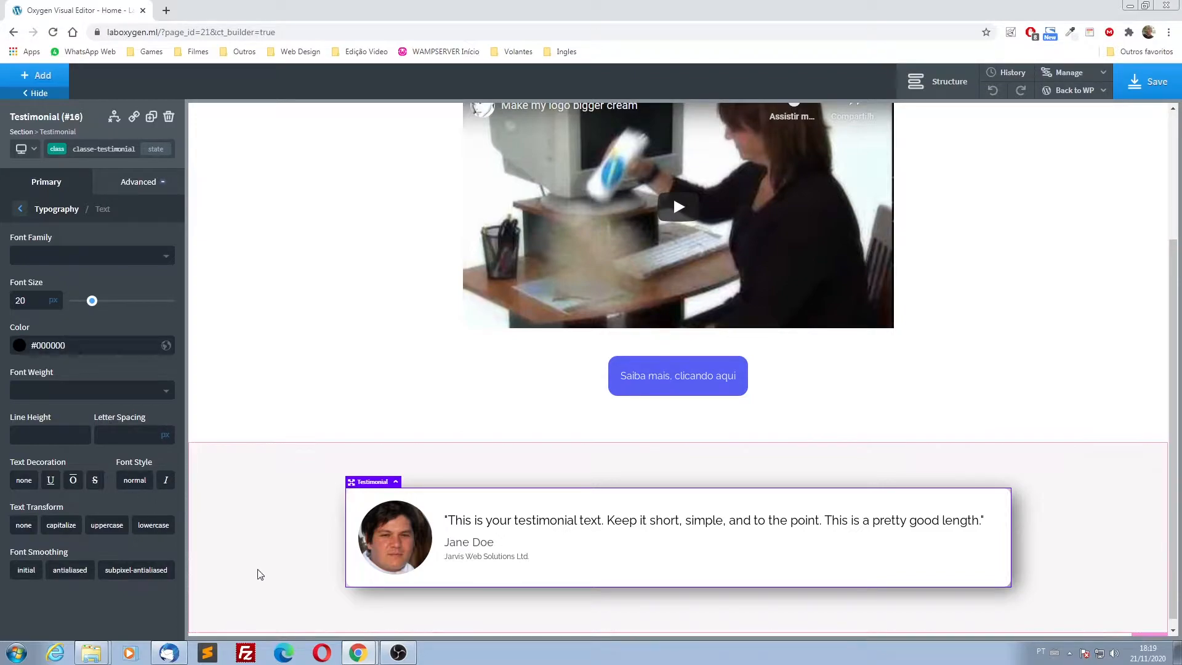
# - Set the font color of the testimonial's author name to dark blue (#000c99)
pyautogui.click(66, 212)
pyautogui.click(76, 280)
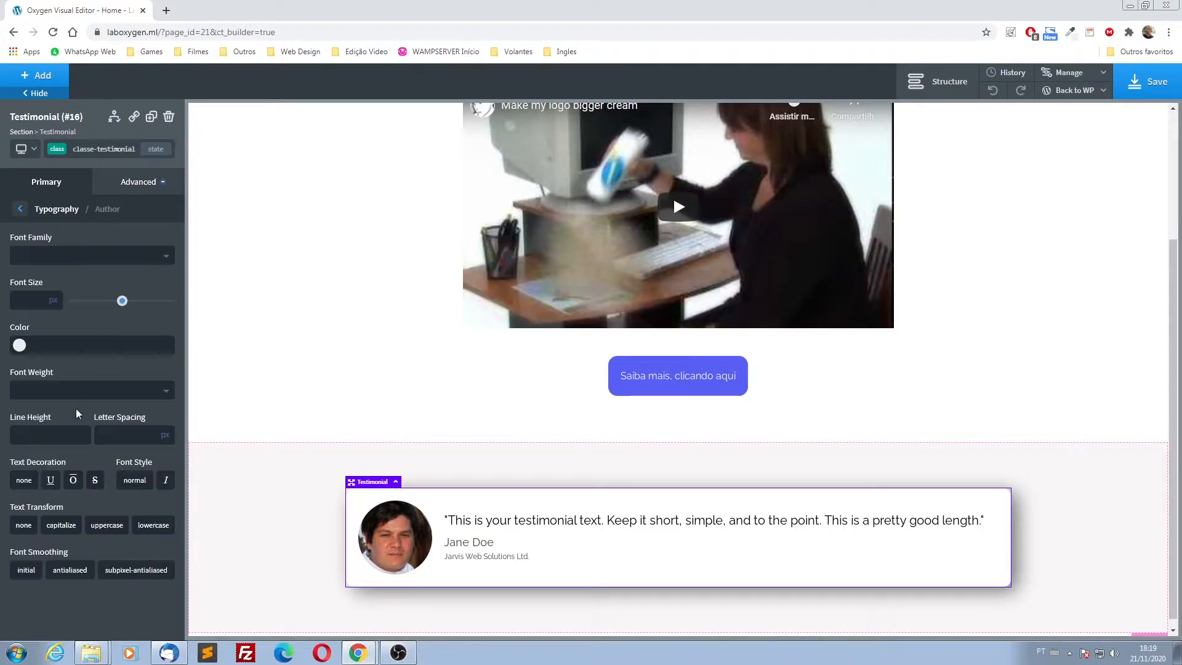
pyautogui.click(19, 346)
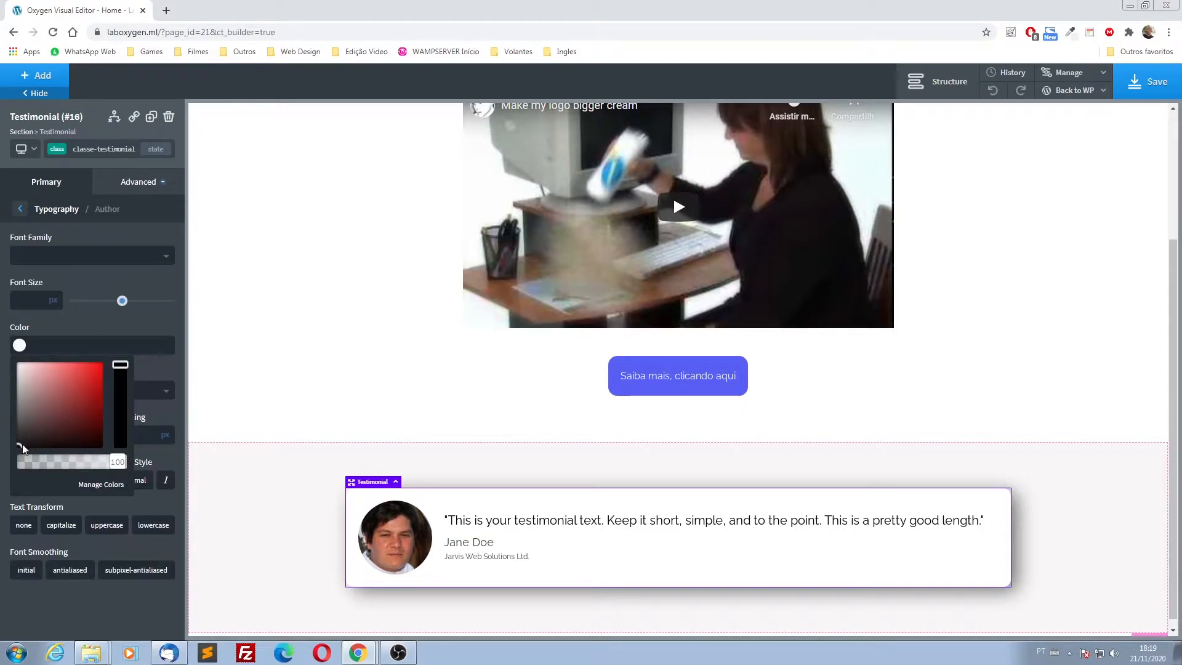
pyautogui.moveTo(22, 445)
pyautogui.mouseDown()
pyautogui.moveTo(18, 417)
pyautogui.moveTo(15, 457)
pyautogui.mouseUp()
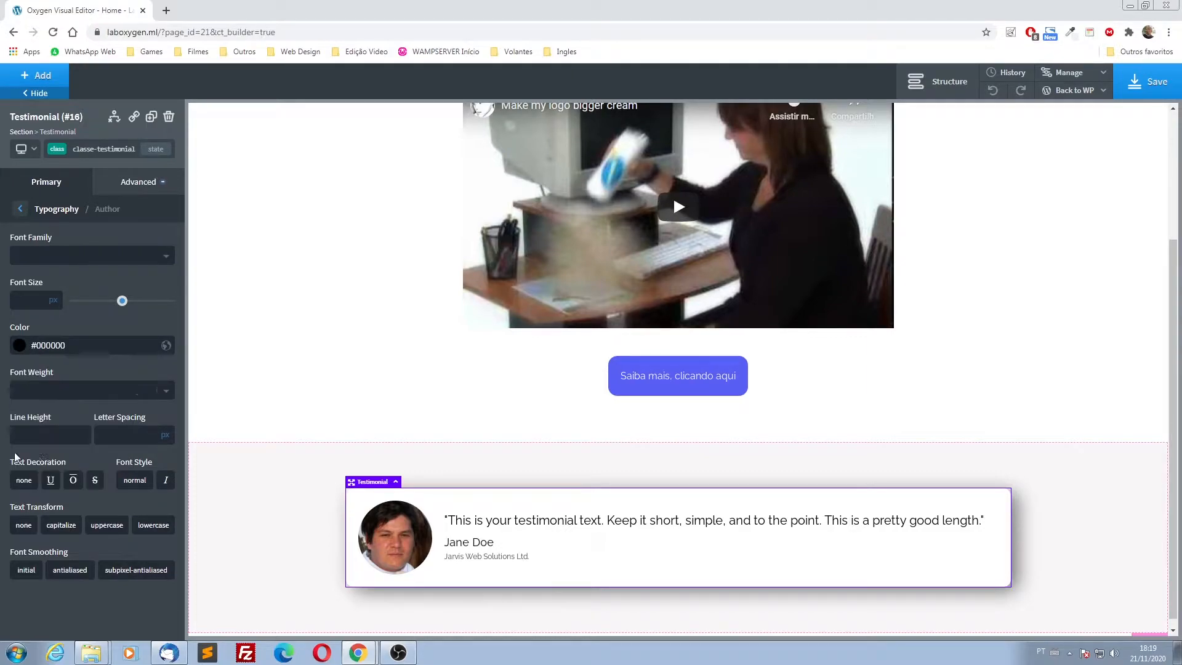
pyautogui.click(18, 346)
pyautogui.moveTo(97, 421); pyautogui.dragTo(98, 413)
pyautogui.moveTo(120, 365); pyautogui.dragTo(102, 398)
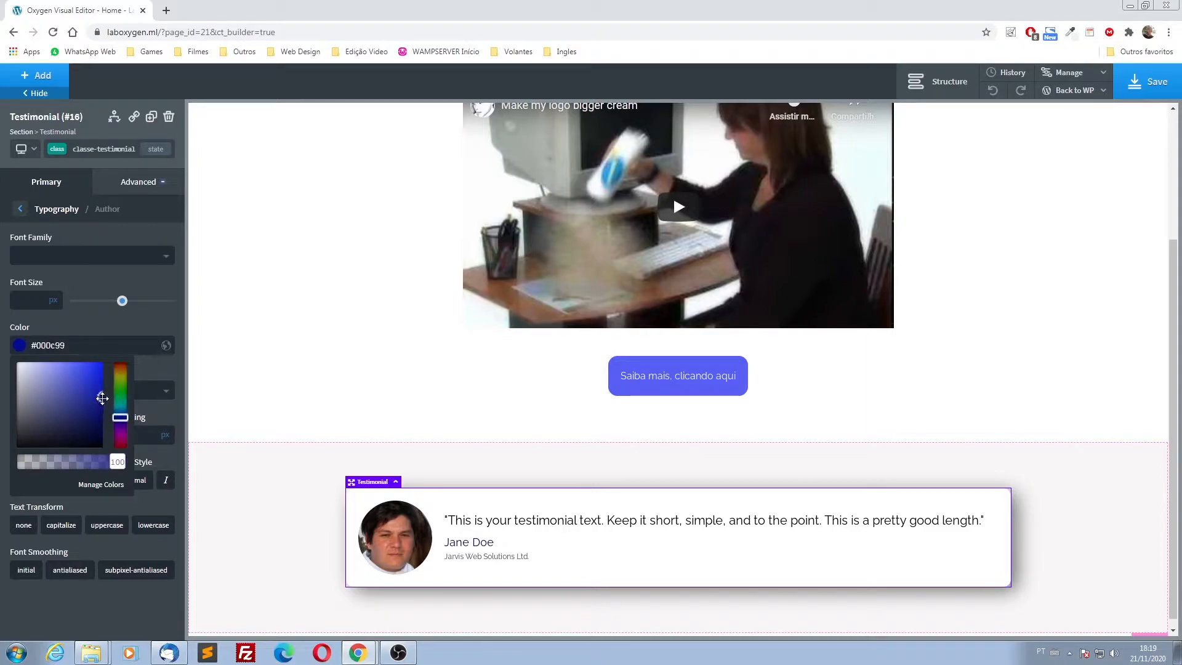
# - Fine-tune the testimonial author name's font color to dark blue #000c93
pyautogui.click(158, 320)
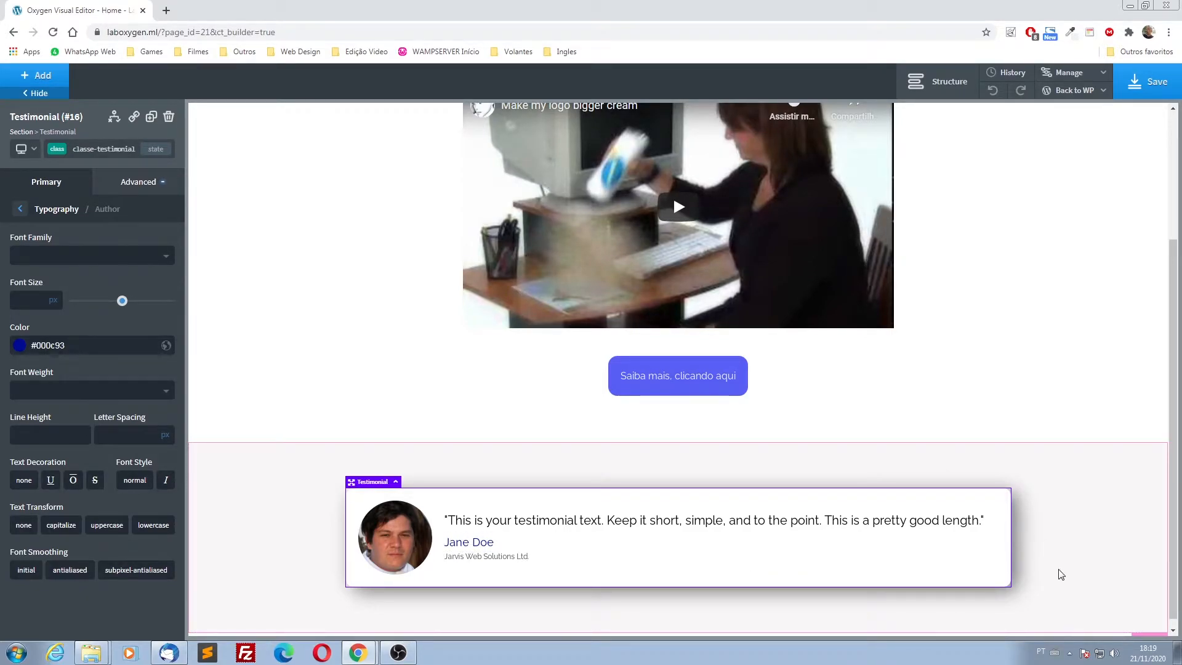
pyautogui.scroll(-1, 274, 539)
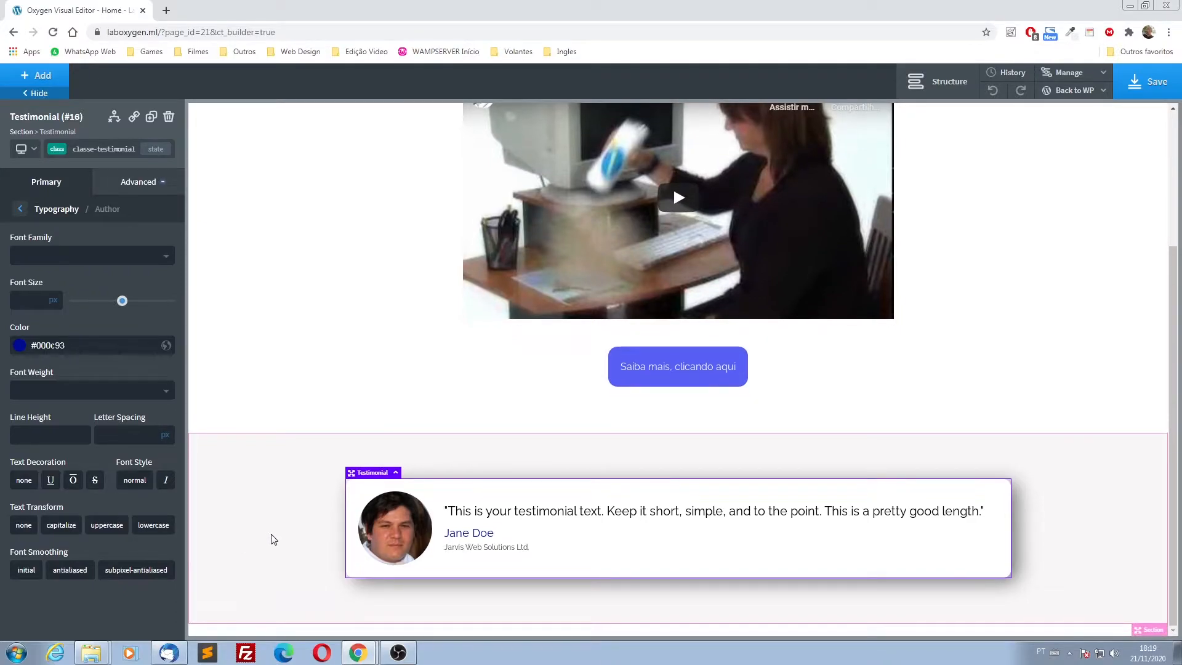
pyautogui.click(1072, 502)
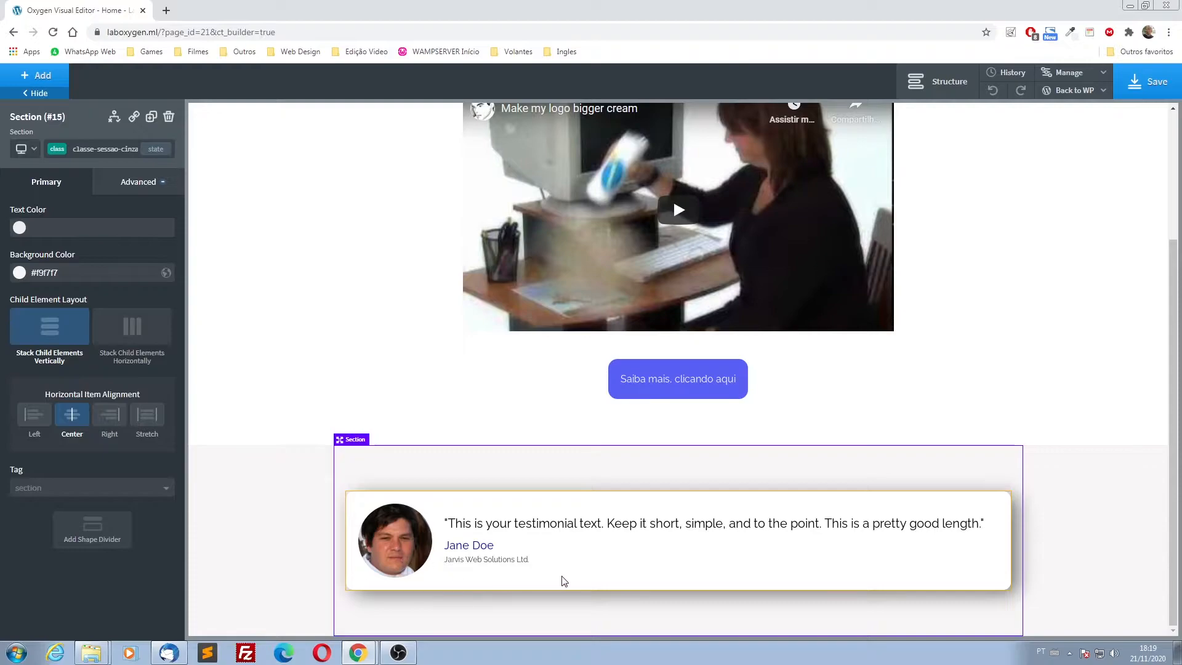
# - Duplicate the testimonial three times inside the gray section
pyautogui.click(653, 580)
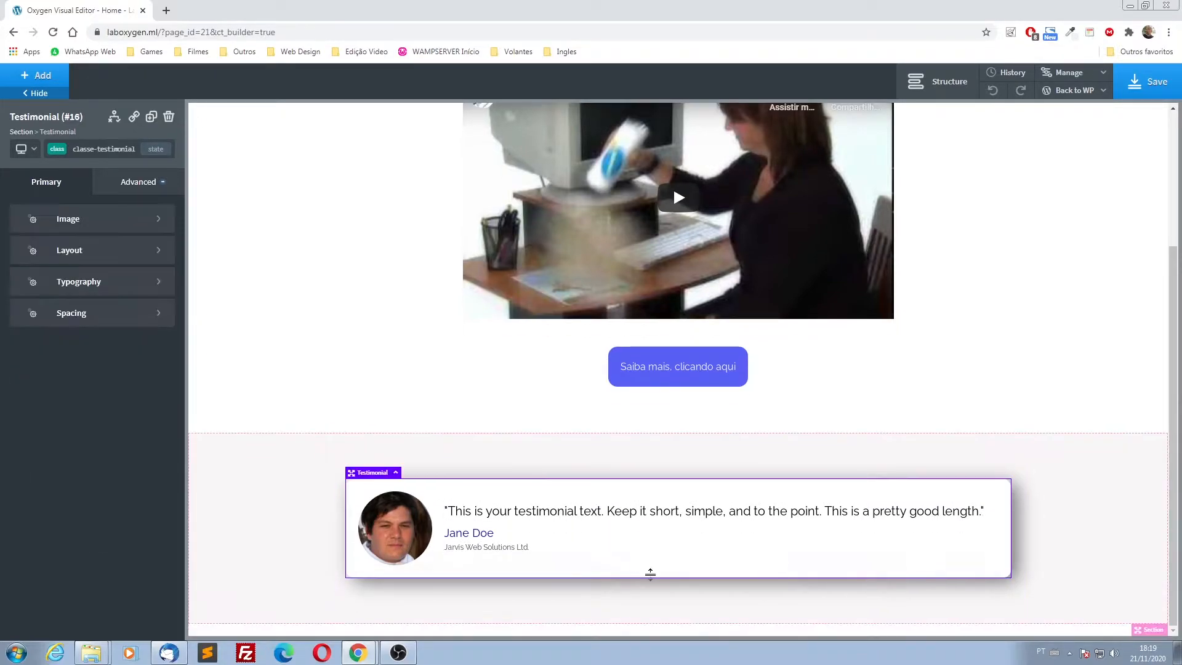
pyautogui.click(150, 118)
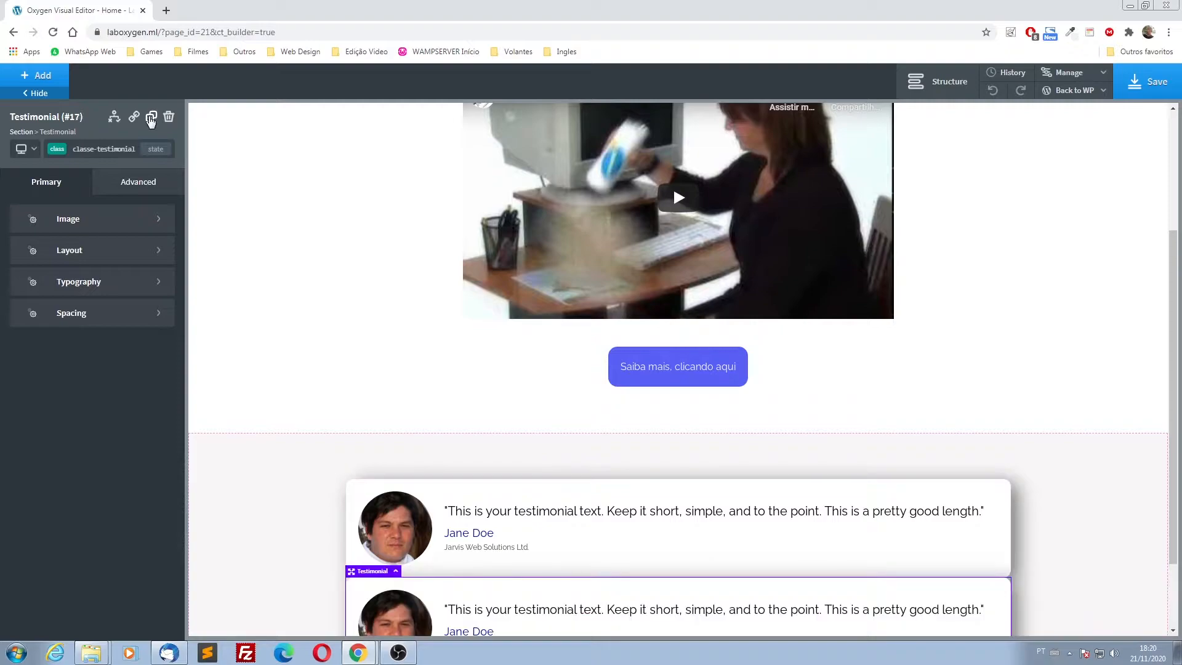
pyautogui.click(151, 118)
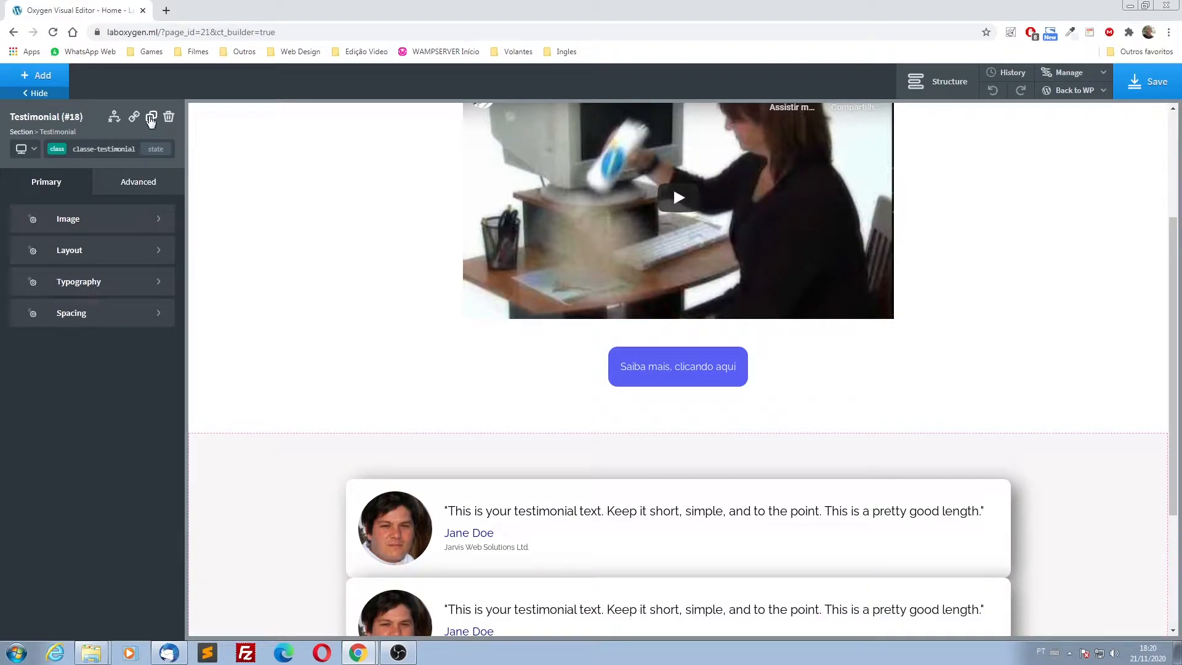
pyautogui.click(151, 118)
pyautogui.scroll(-5, 323, 411)
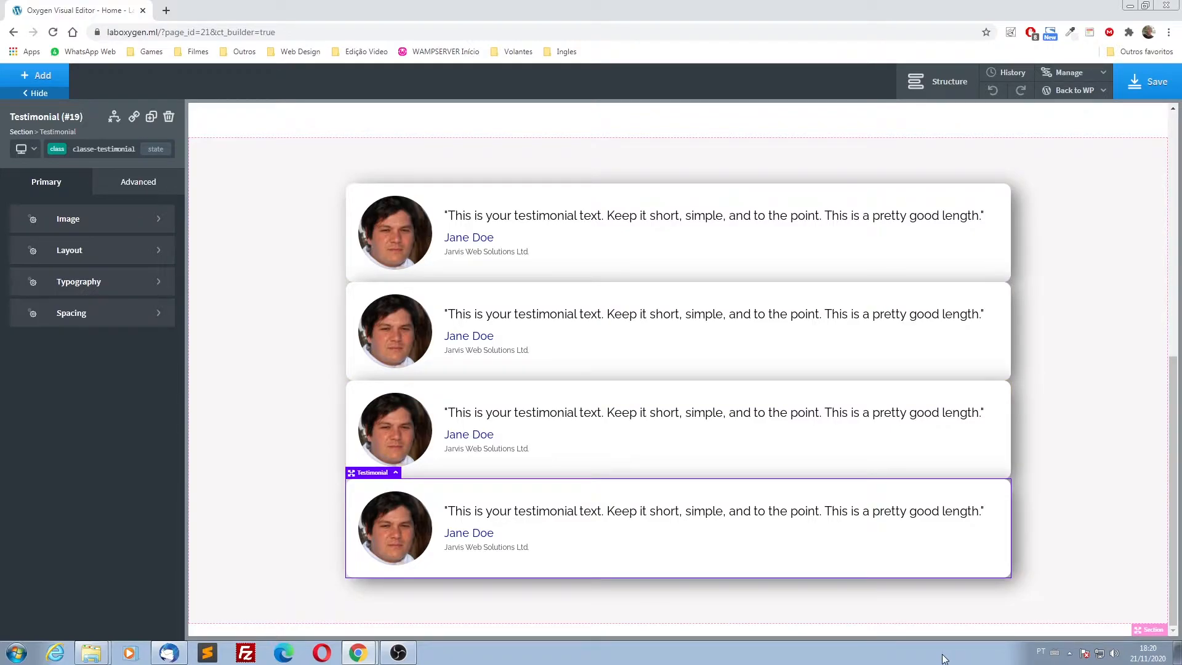
# - Give the testimonials a bottom margin of about 35 px by adjusting the first one on the canvas
pyautogui.click(723, 261)
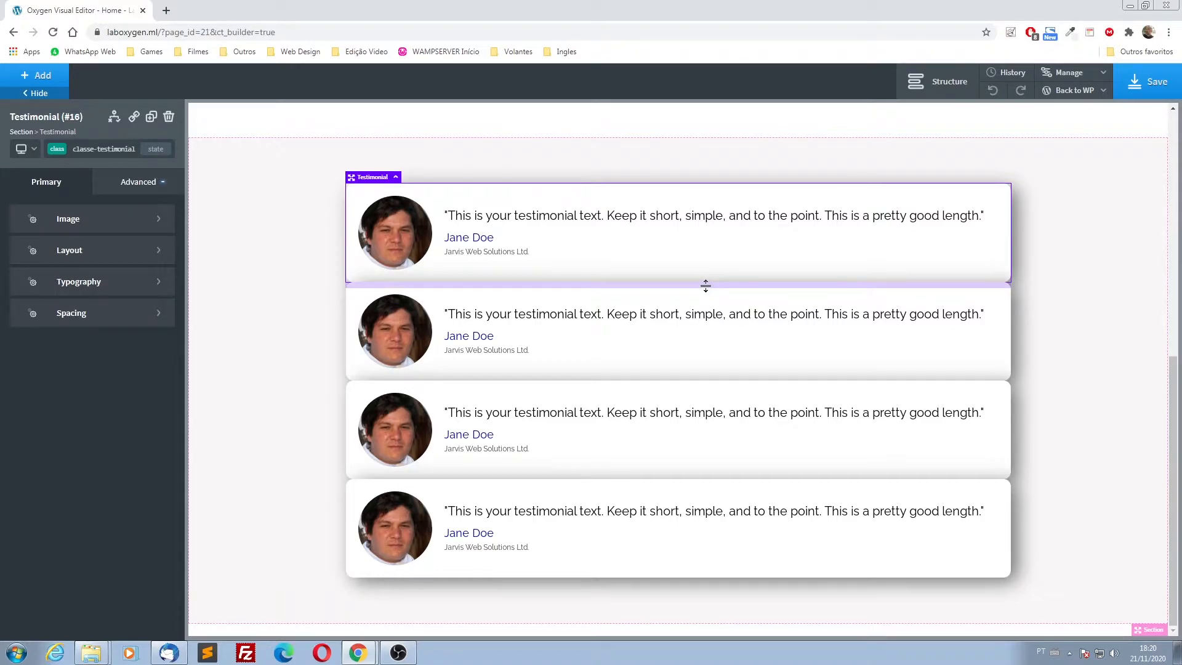
pyautogui.moveTo(706, 286); pyautogui.dragTo(709, 311)
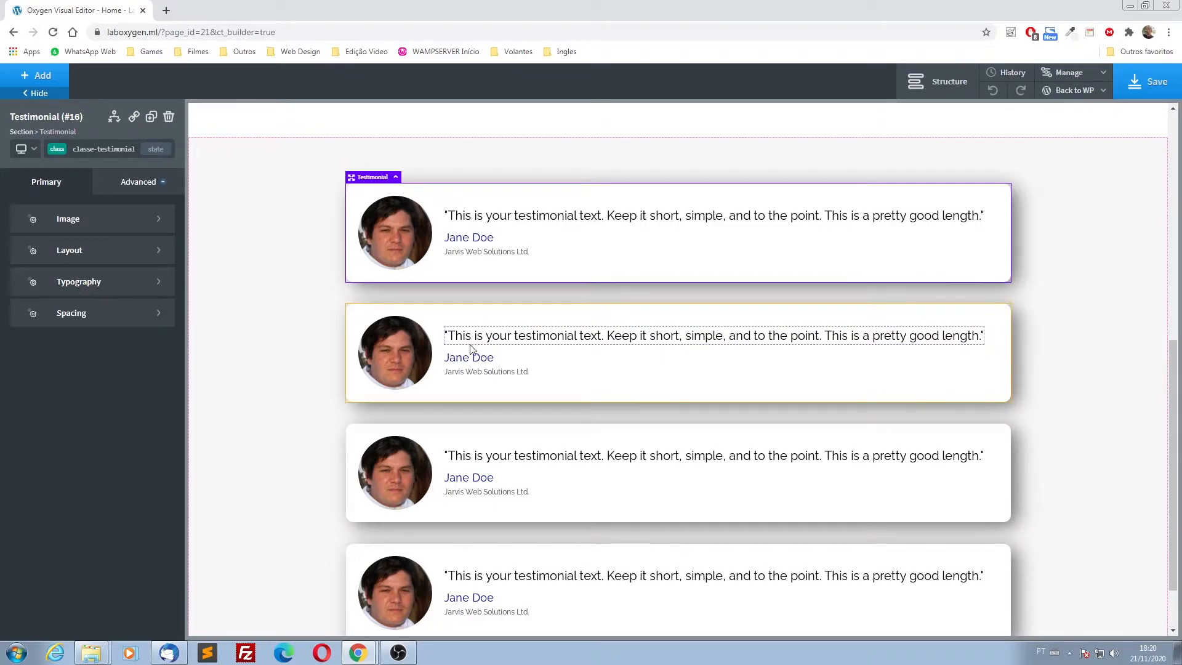
# - Replace the second testimonial's image with fake_face3.jpg from the media library
pyautogui.click(393, 352)
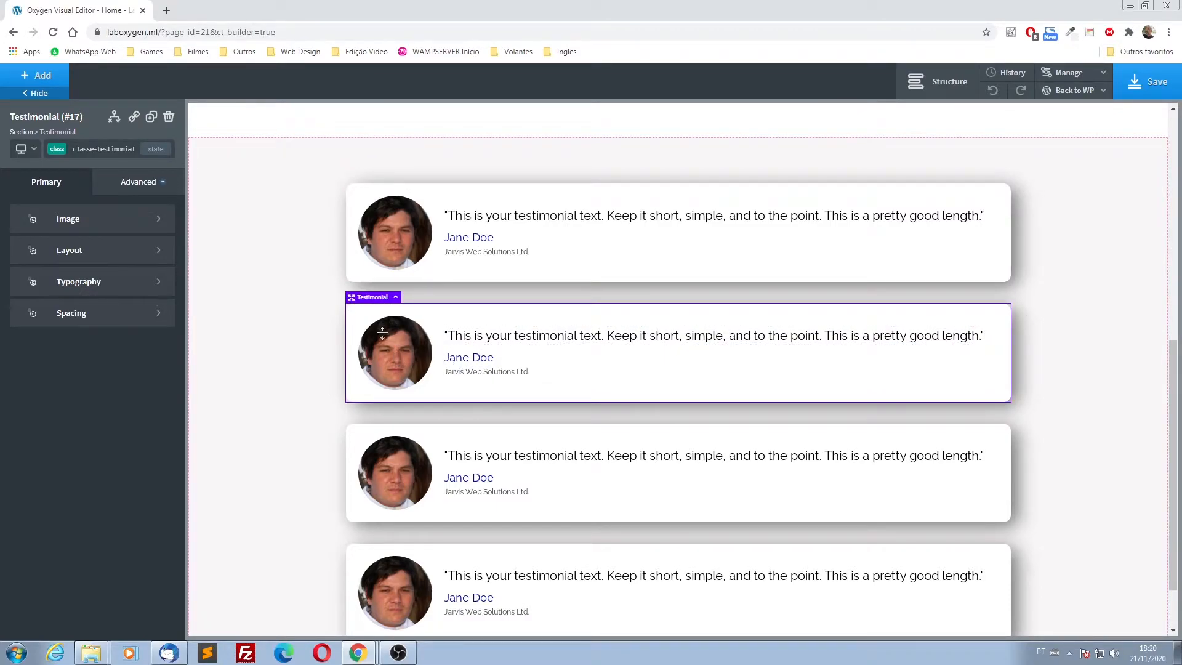
pyautogui.click(106, 225)
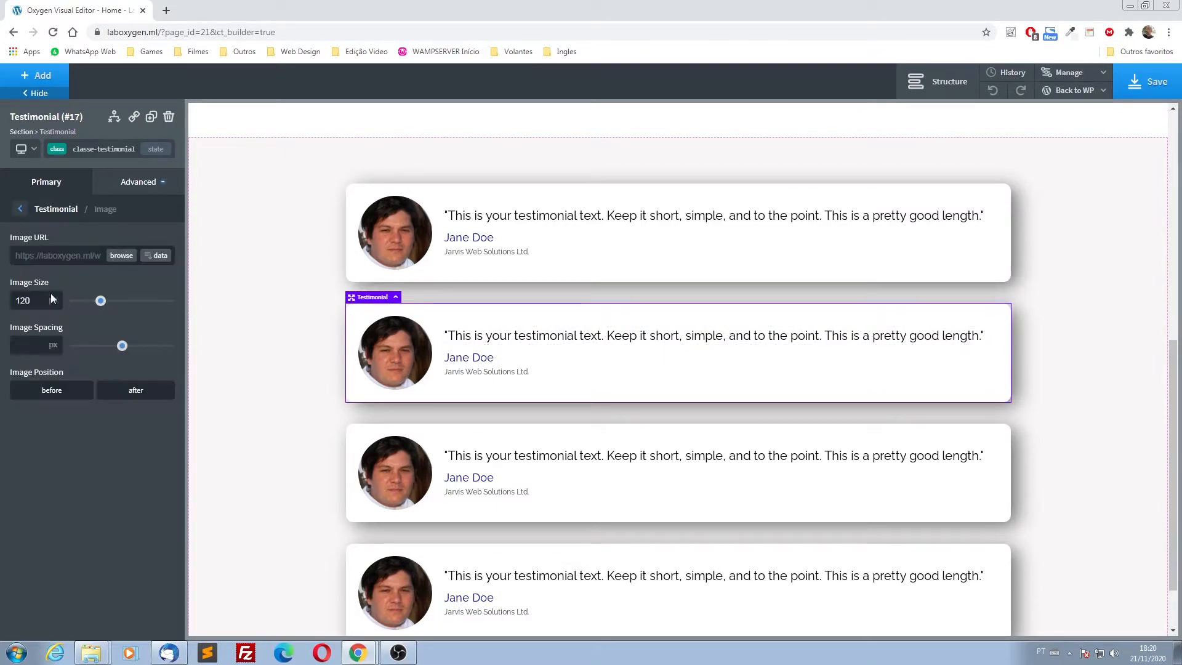
pyautogui.click(120, 257)
pyautogui.click(377, 232)
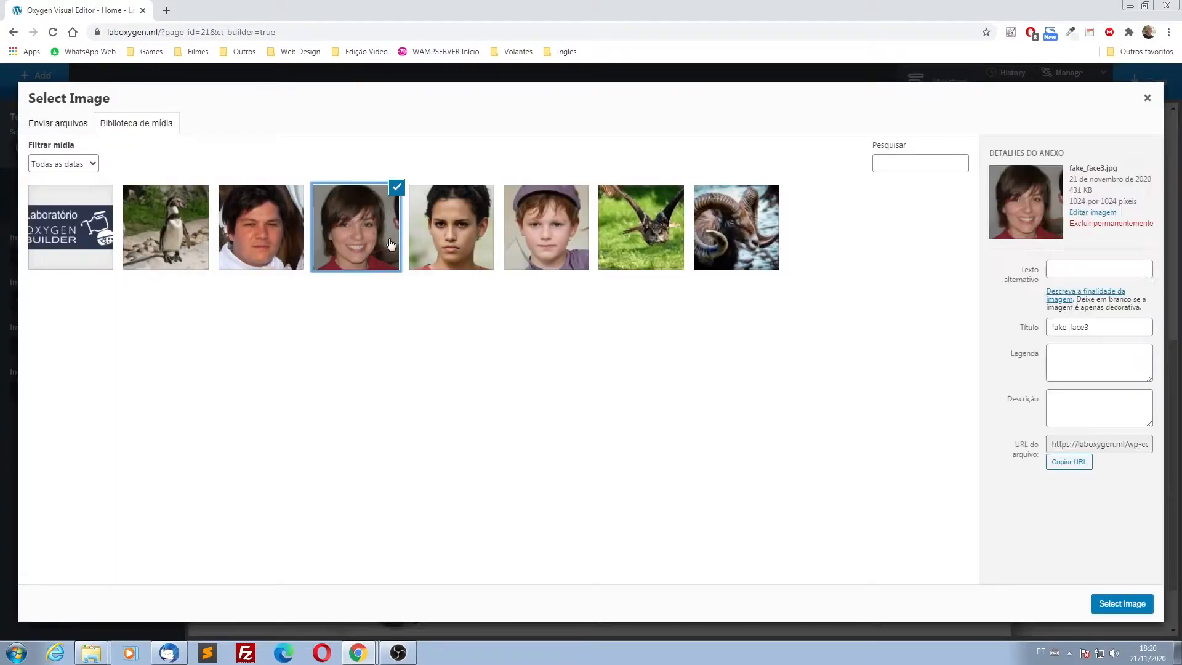
pyautogui.click(1121, 603)
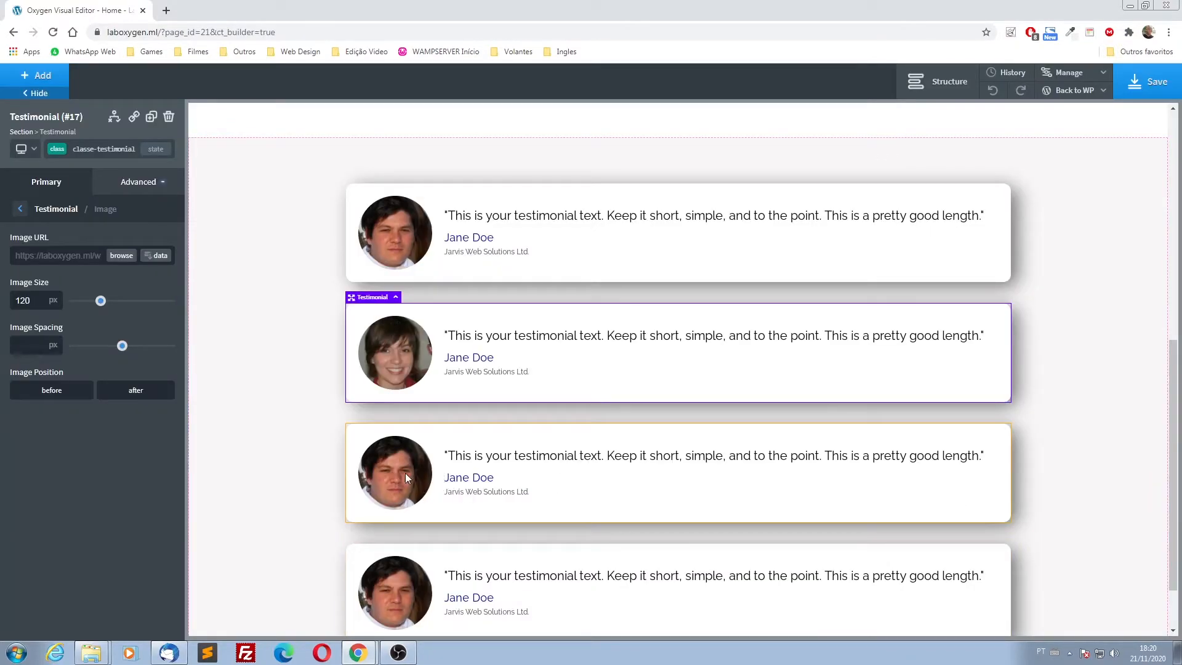
# - Replace the third testimonial's image with fake_face2.jpg from the media library
pyautogui.click(400, 464)
pyautogui.click(95, 223)
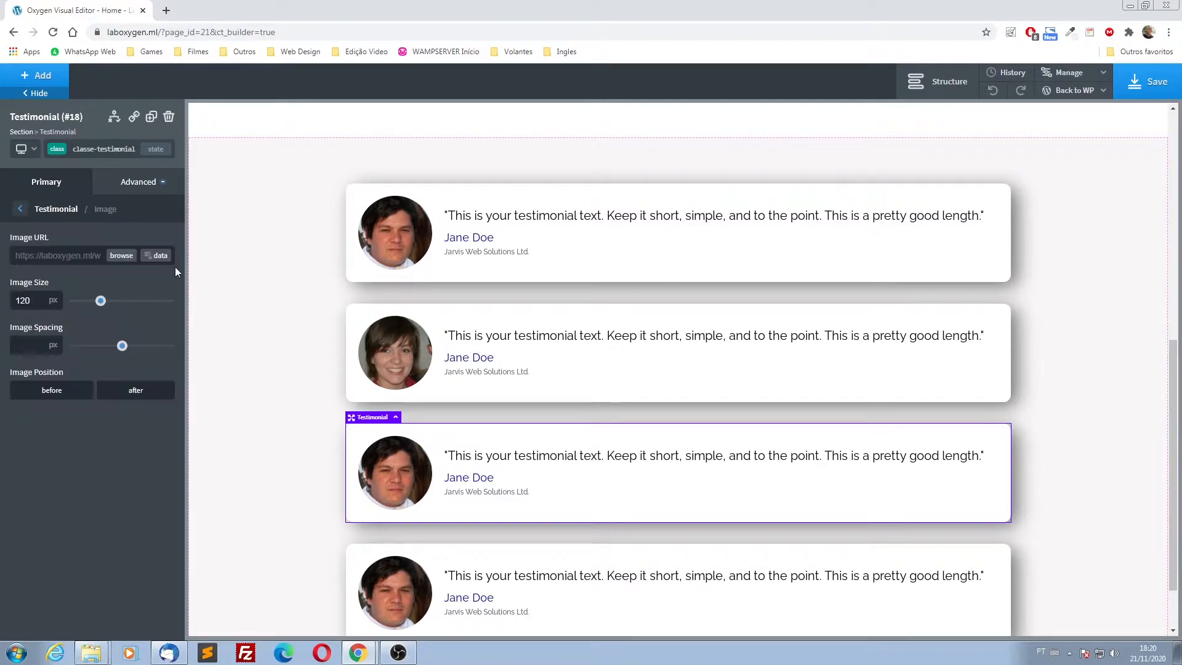
pyautogui.click(118, 257)
pyautogui.click(455, 237)
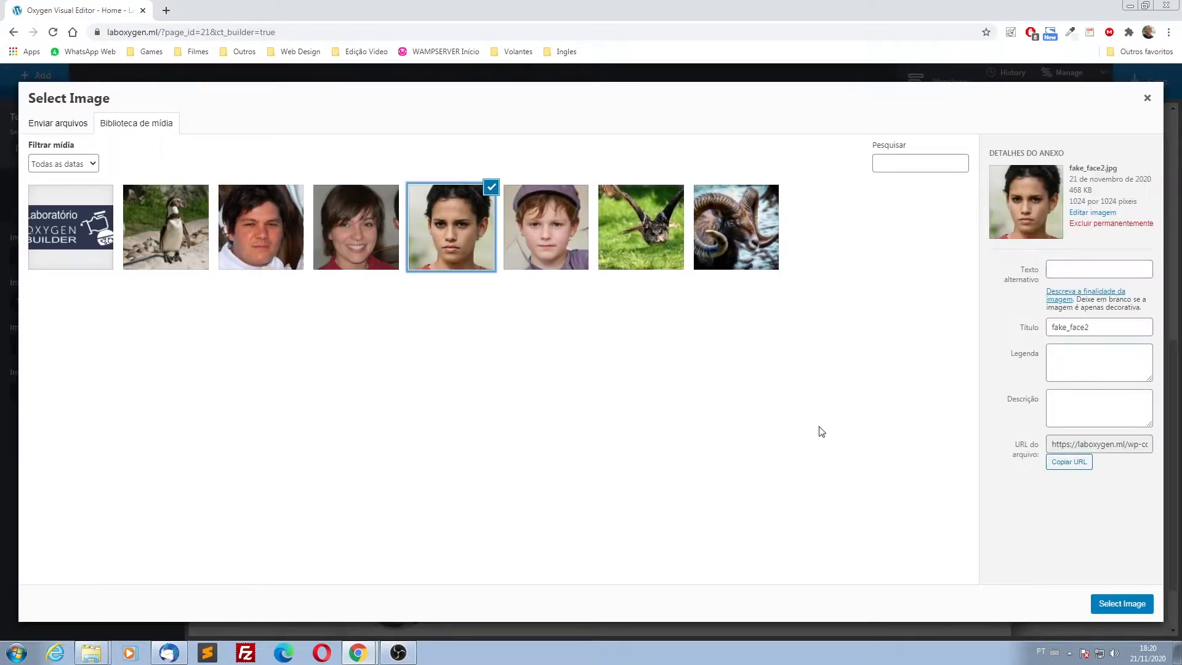
pyautogui.click(1148, 611)
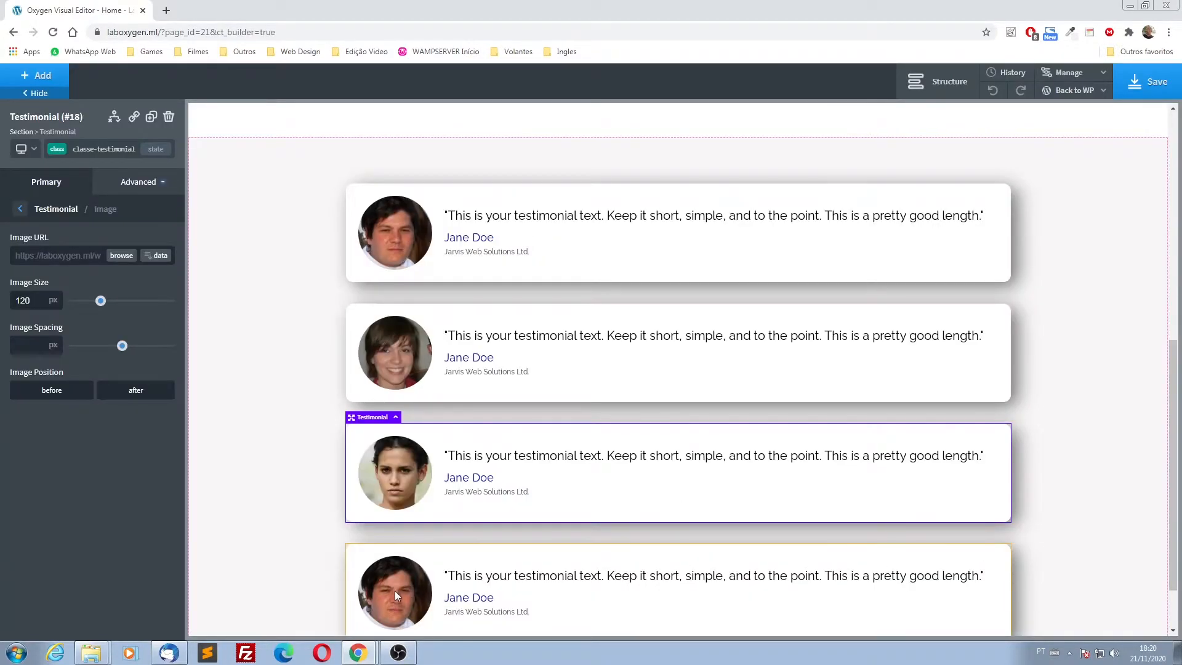
# - Replace the fourth testimonial's image with fake_face1.jpg from the media library
pyautogui.click(394, 590)
pyautogui.click(81, 222)
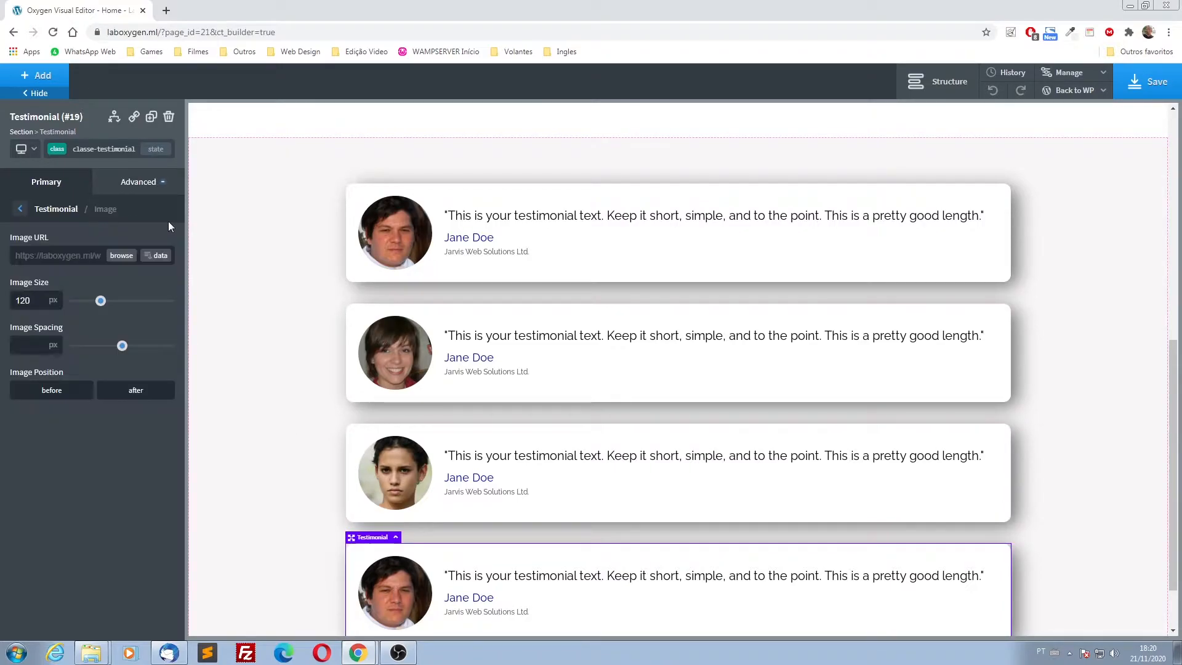
pyautogui.click(127, 257)
pyautogui.click(567, 232)
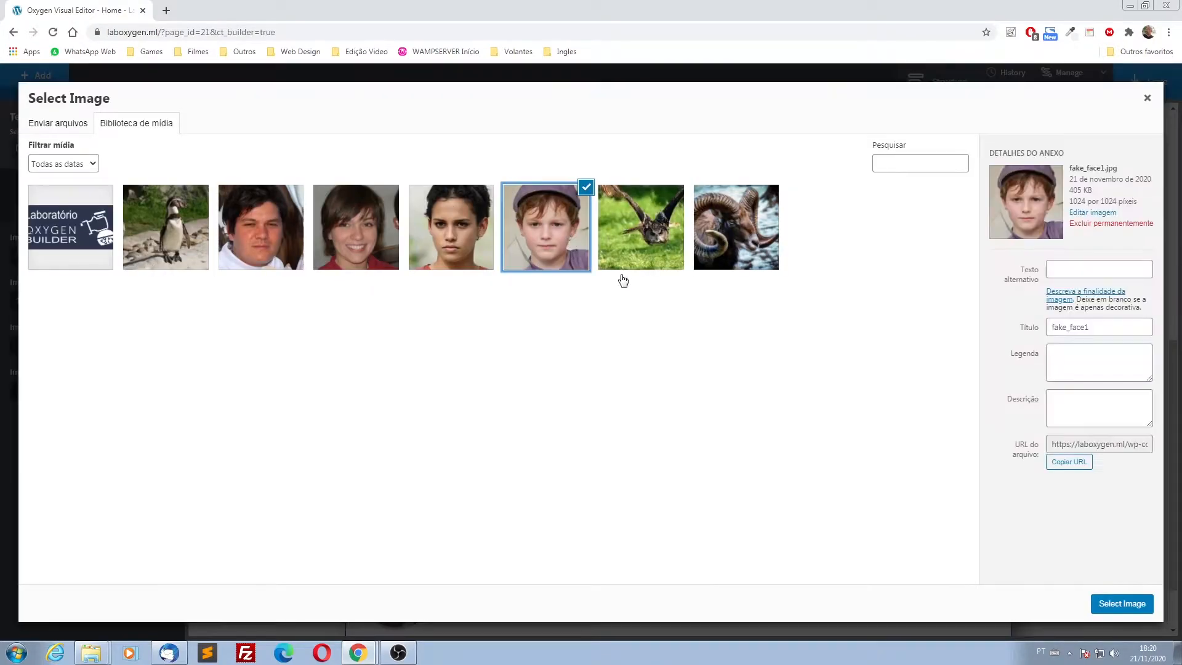
pyautogui.click(1121, 604)
pyautogui.scroll(-1, 692, 439)
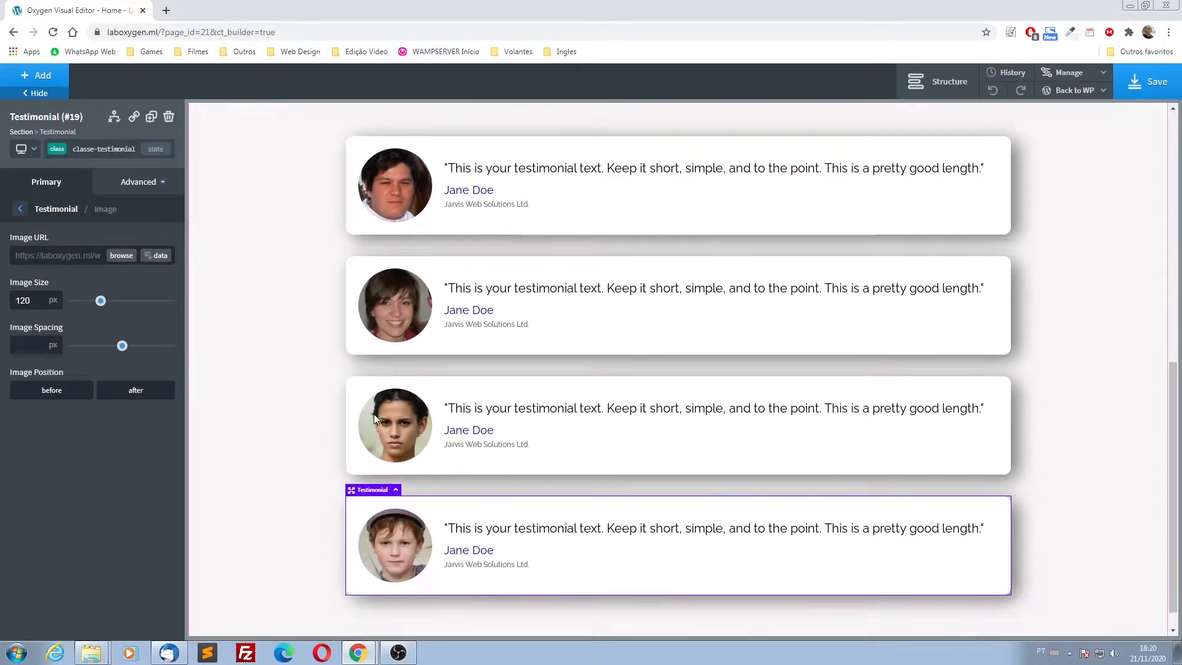
pyautogui.scroll(1, 411, 308)
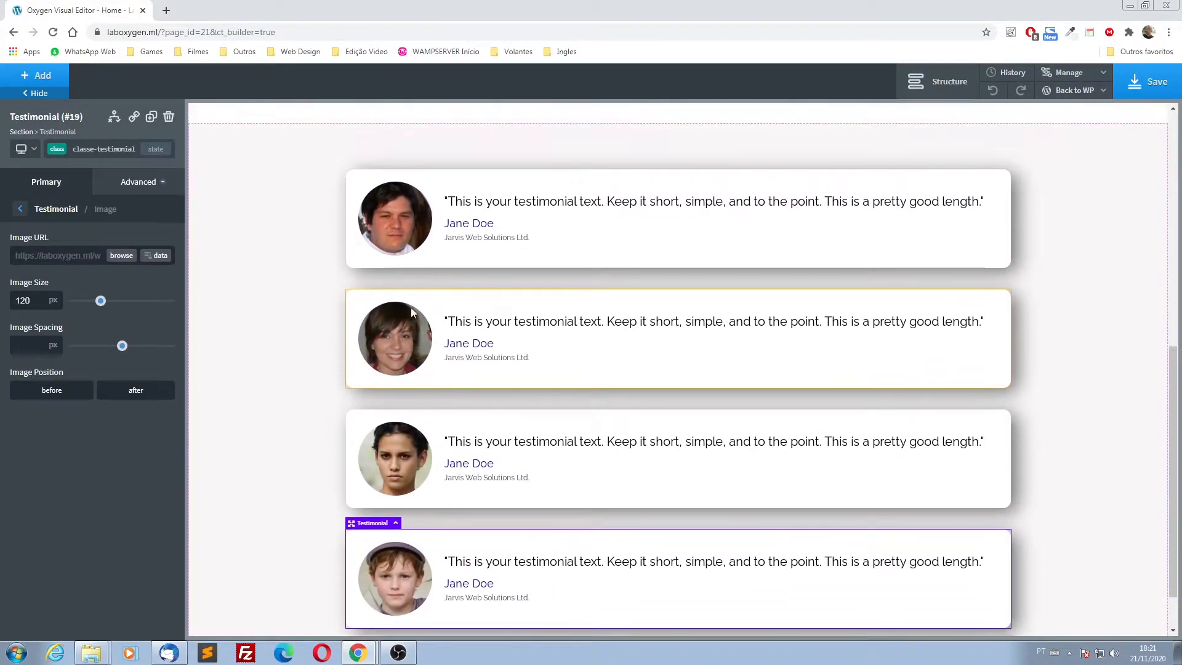
# - Set the bottom margin of the classe-testimonial class to 50 px and save the page
pyautogui.click(591, 247)
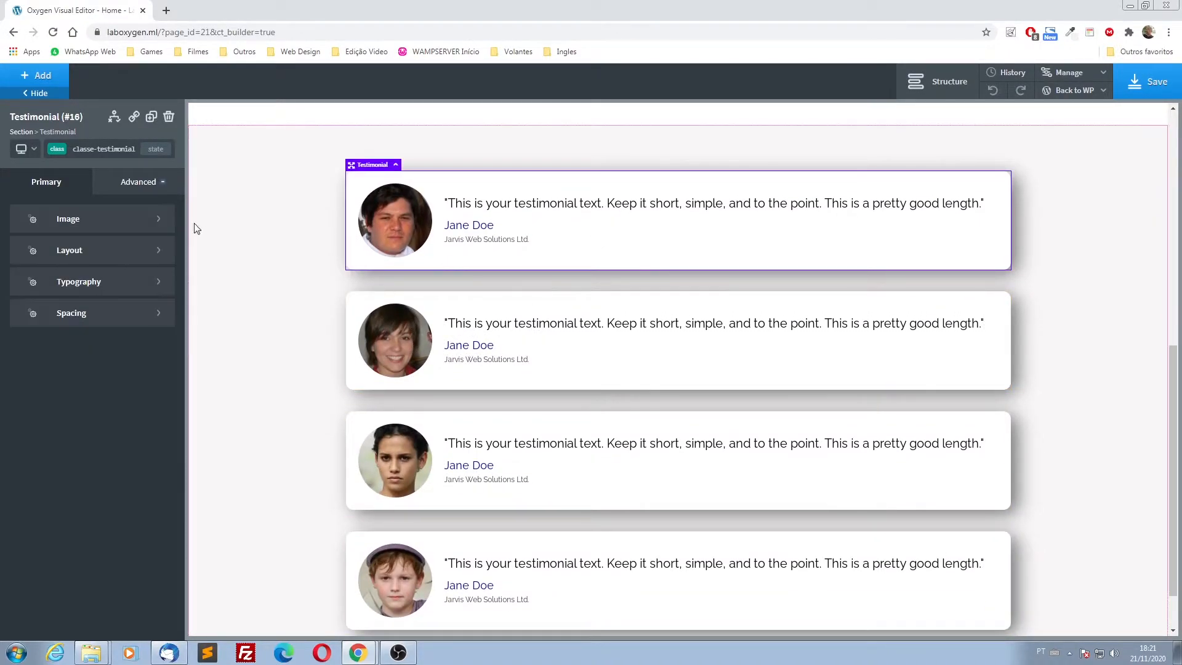
pyautogui.click(137, 183)
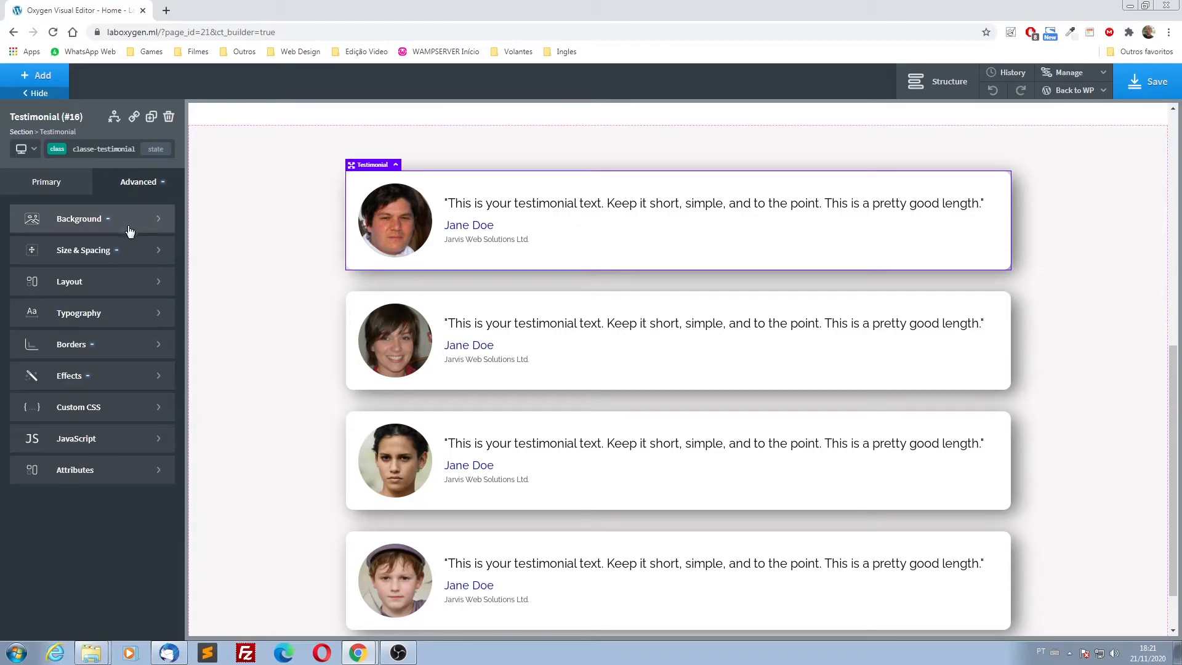
pyautogui.click(90, 249)
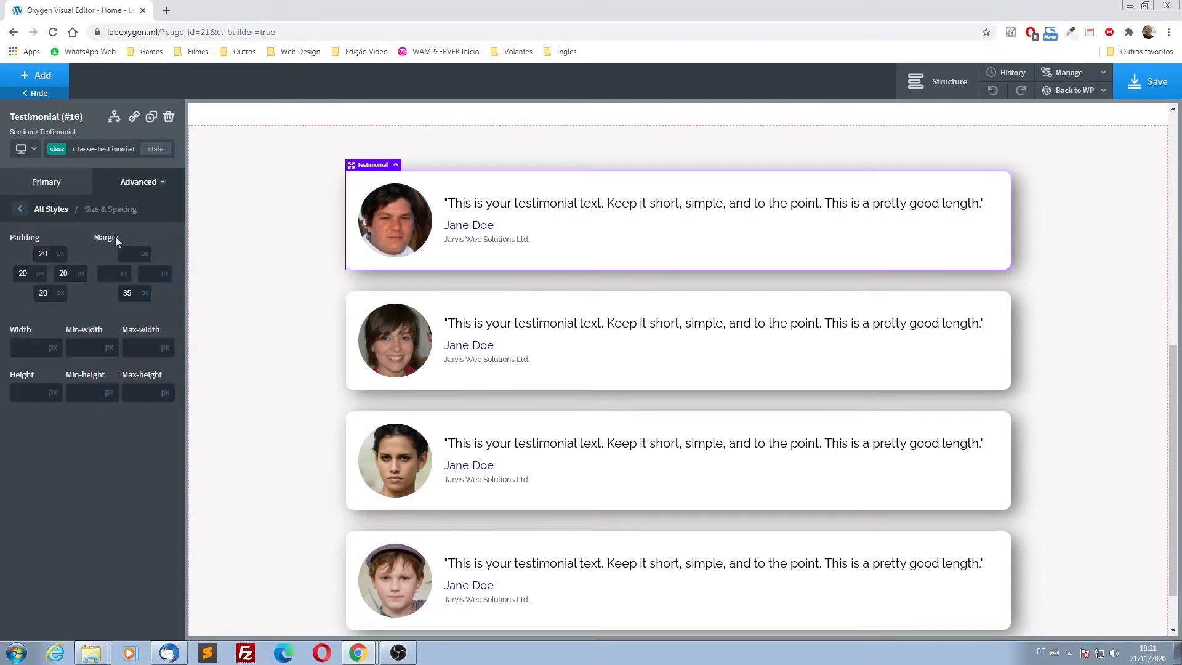
pyautogui.doubleClick(128, 293)
pyautogui.write('50')
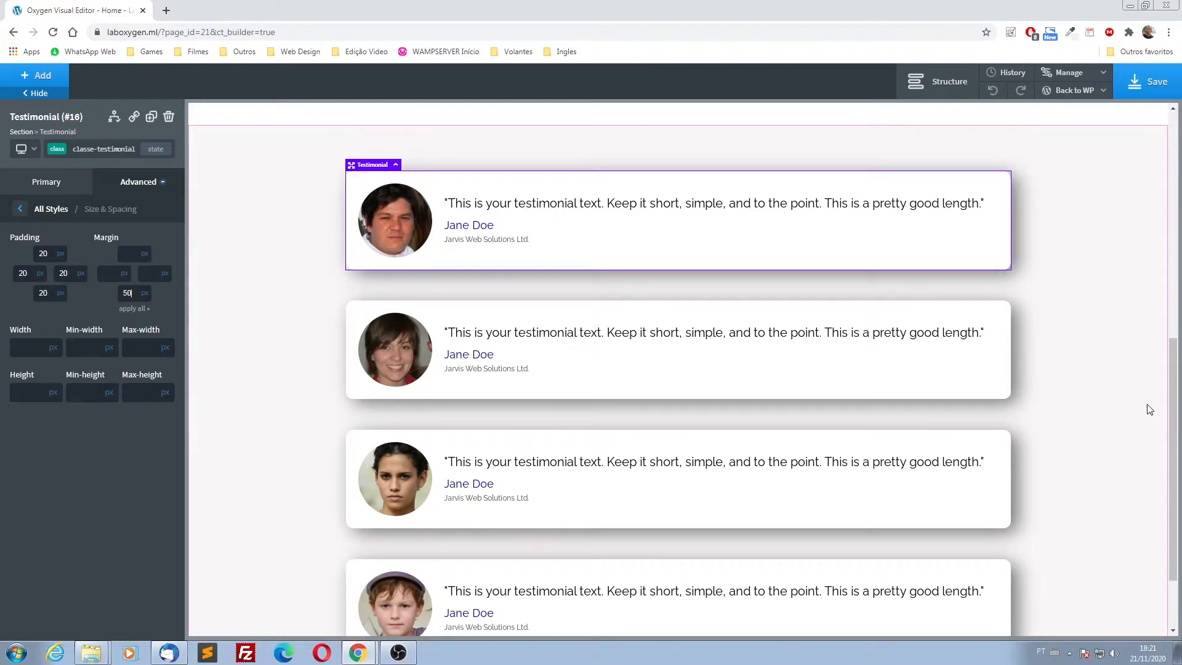
pyautogui.click(1120, 317)
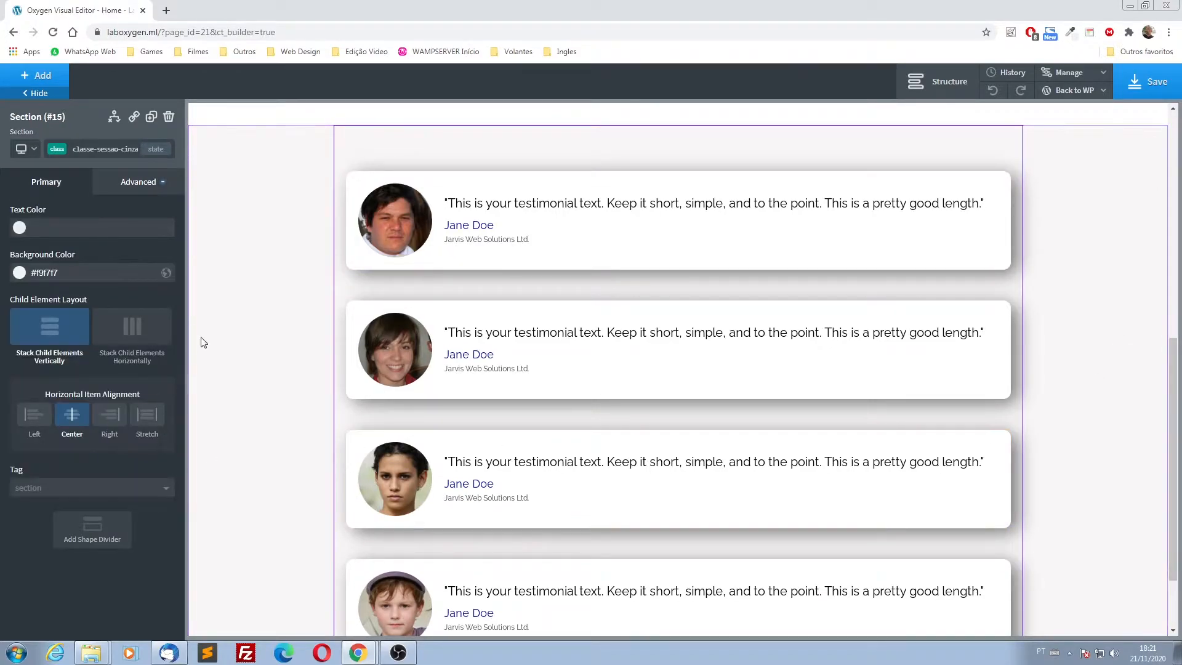
pyautogui.click(1158, 83)
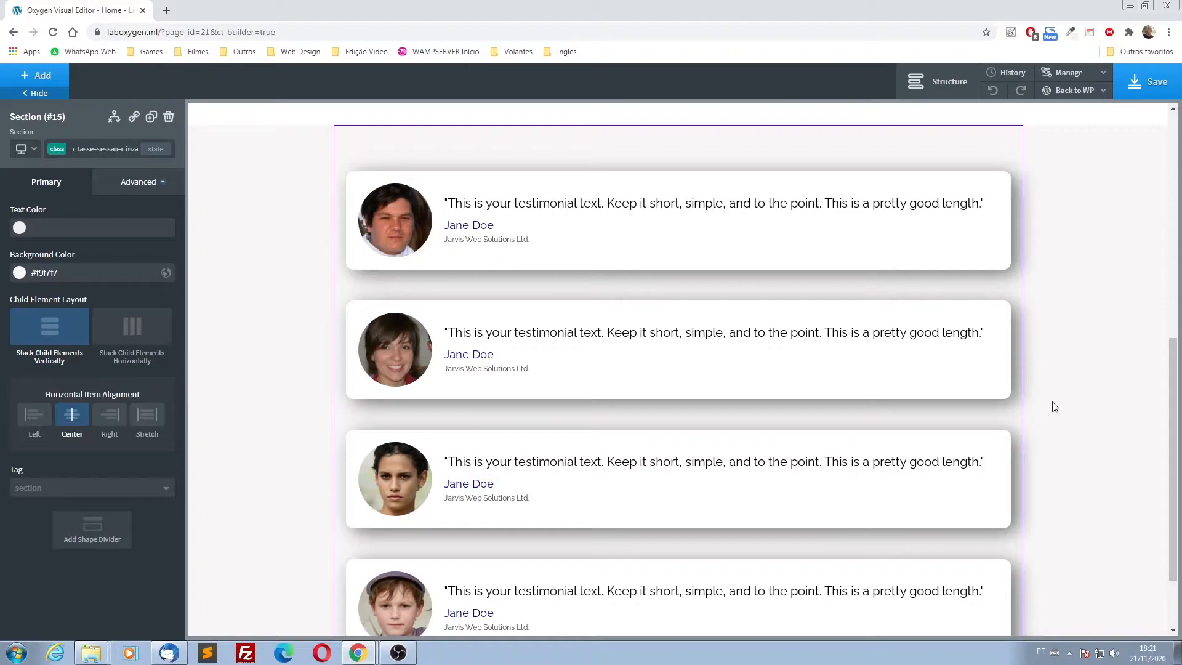
# - Add a Heading element to the gray testimonial section
pyautogui.scroll(-1, 257, 385)
pyautogui.scroll(5, 259, 381)
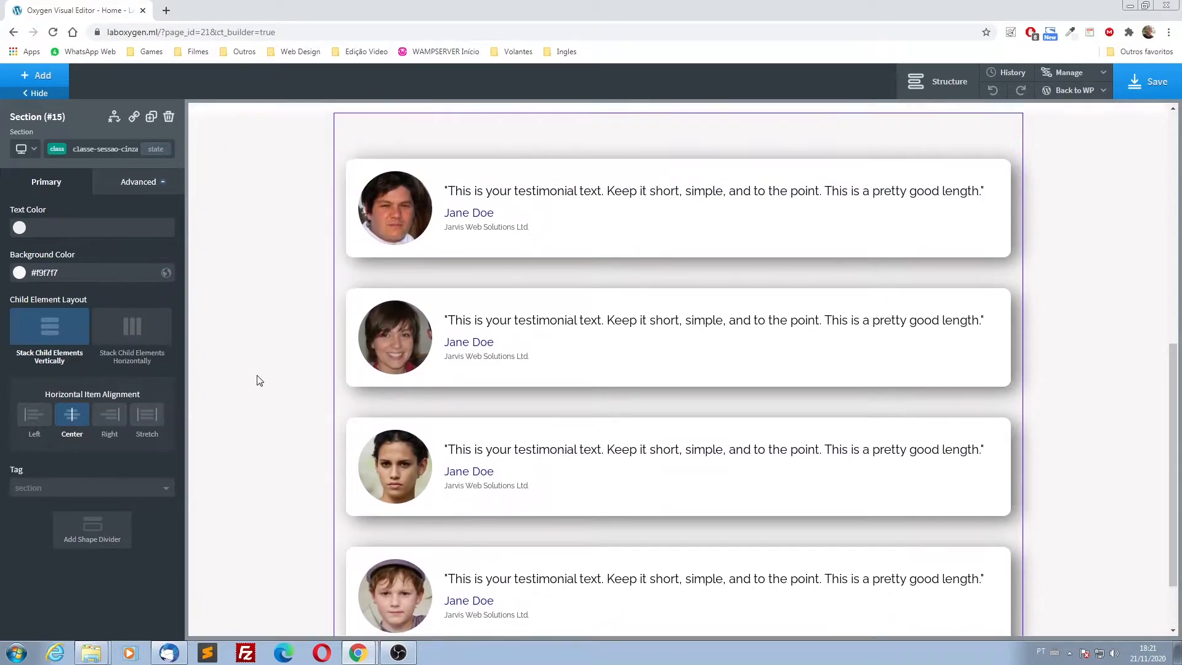
pyautogui.scroll(-5, 260, 380)
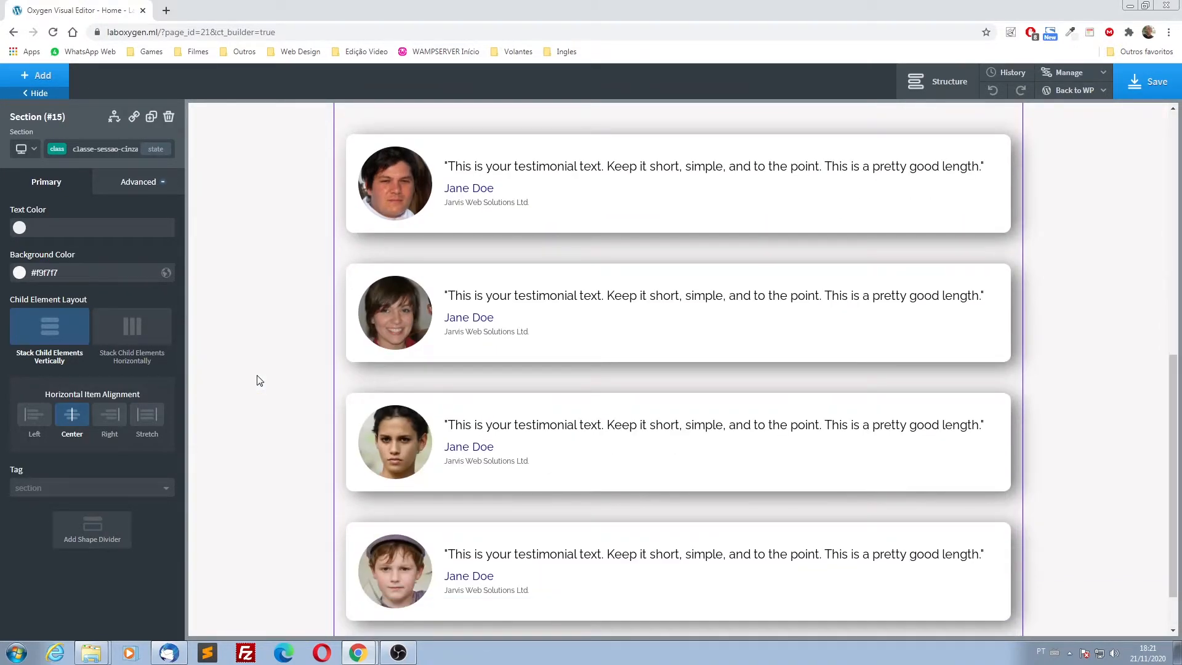
pyautogui.scroll(4, 259, 380)
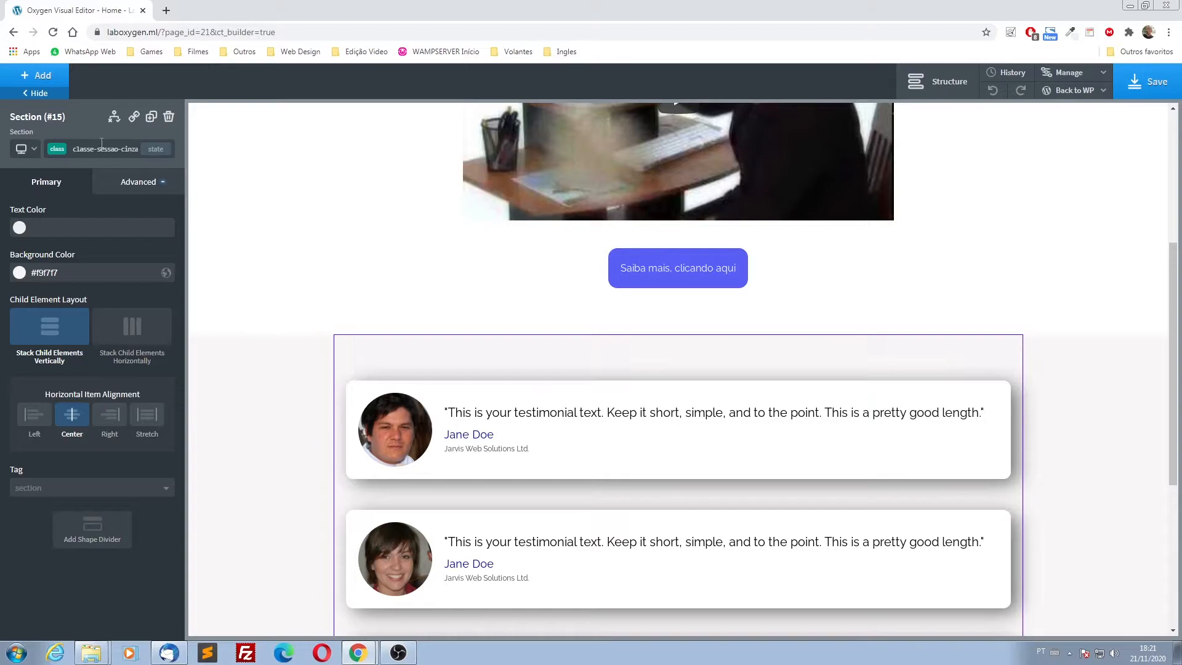
pyautogui.click(41, 75)
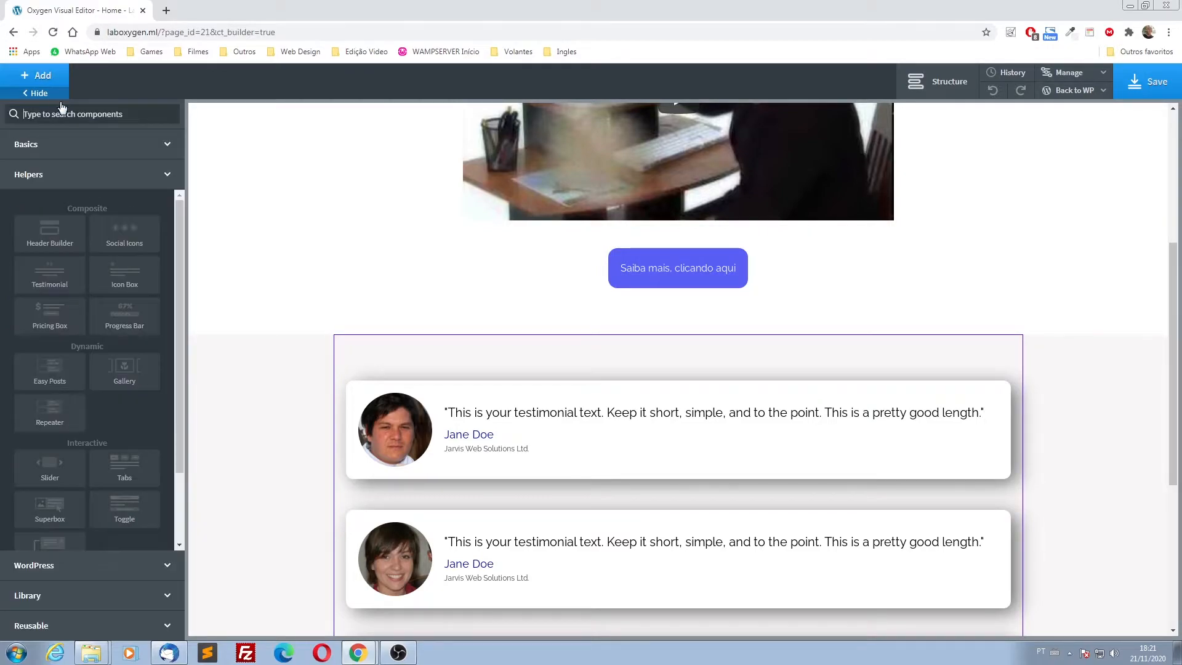
pyautogui.click(55, 148)
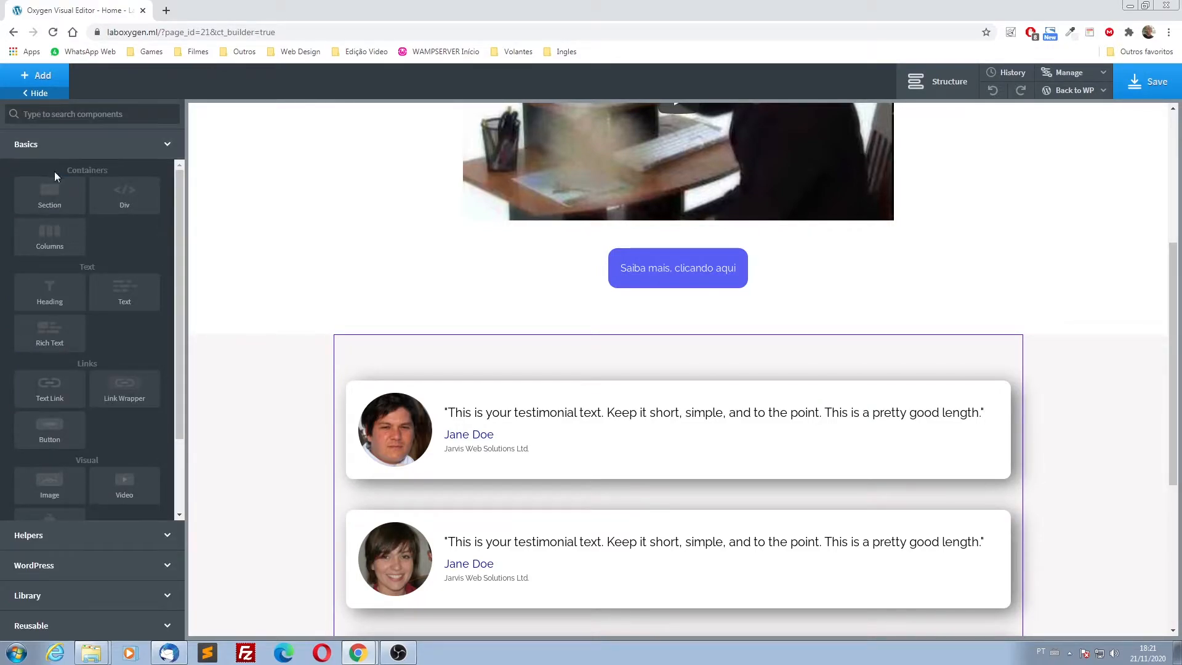
pyautogui.click(50, 292)
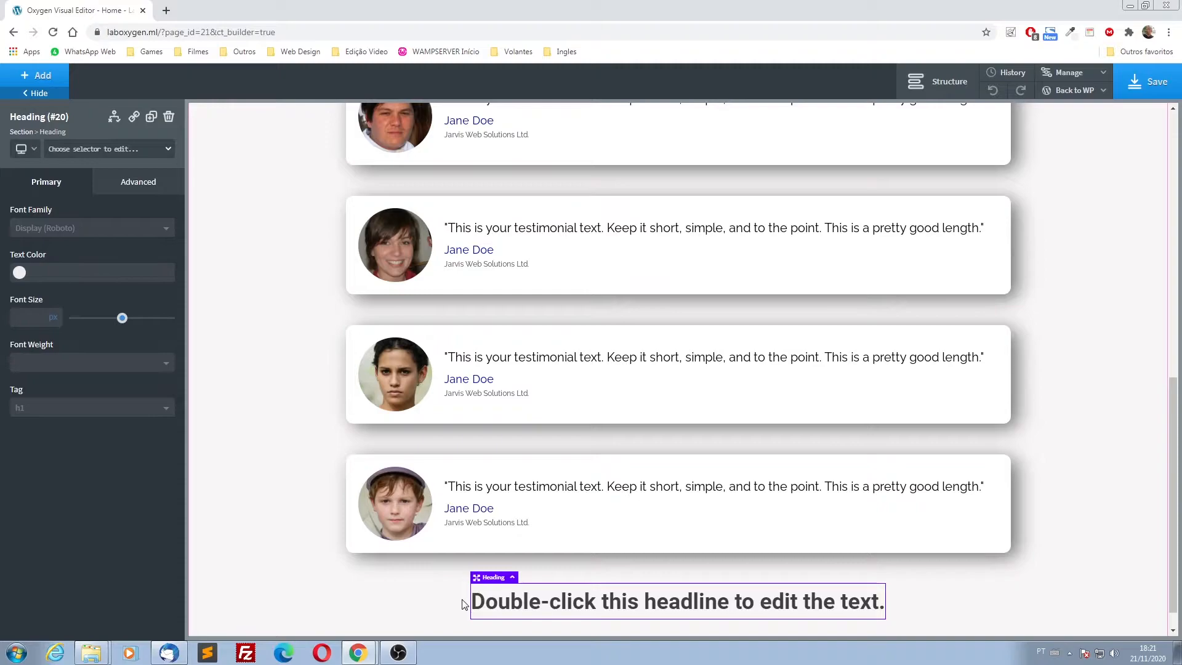
# - Move the new heading above the first testimonial in the gray section
pyautogui.scroll(6, 513, 408)
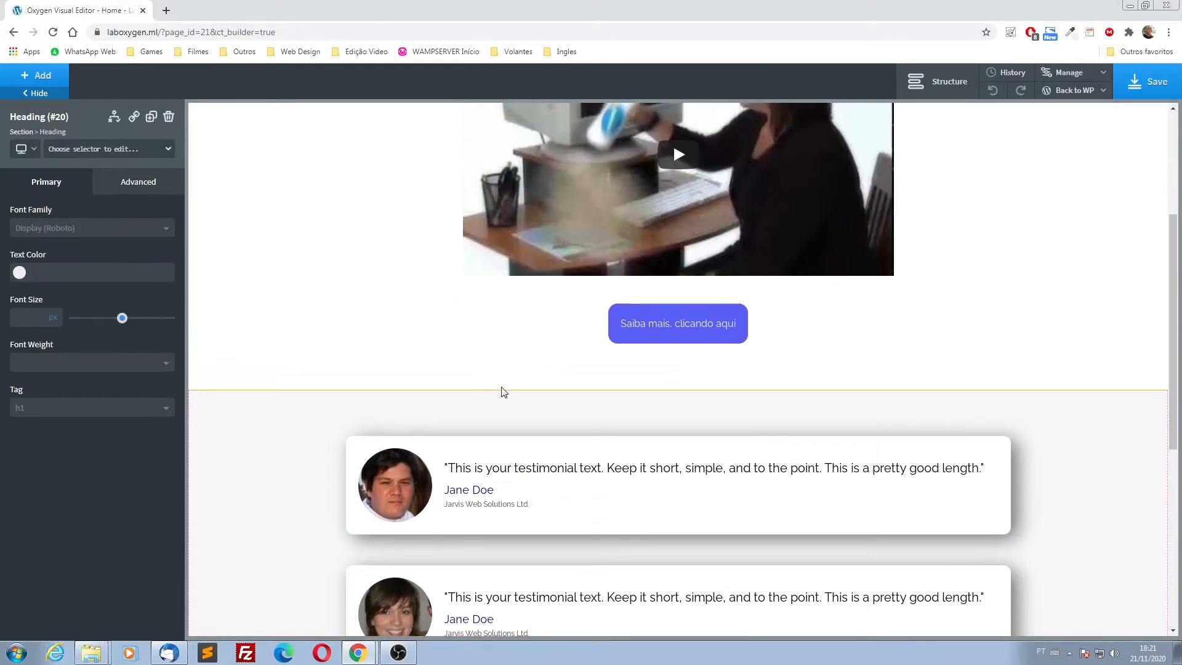
pyautogui.scroll(-5, 502, 393)
pyautogui.scroll(-2, 528, 559)
pyautogui.scroll(1, 477, 609)
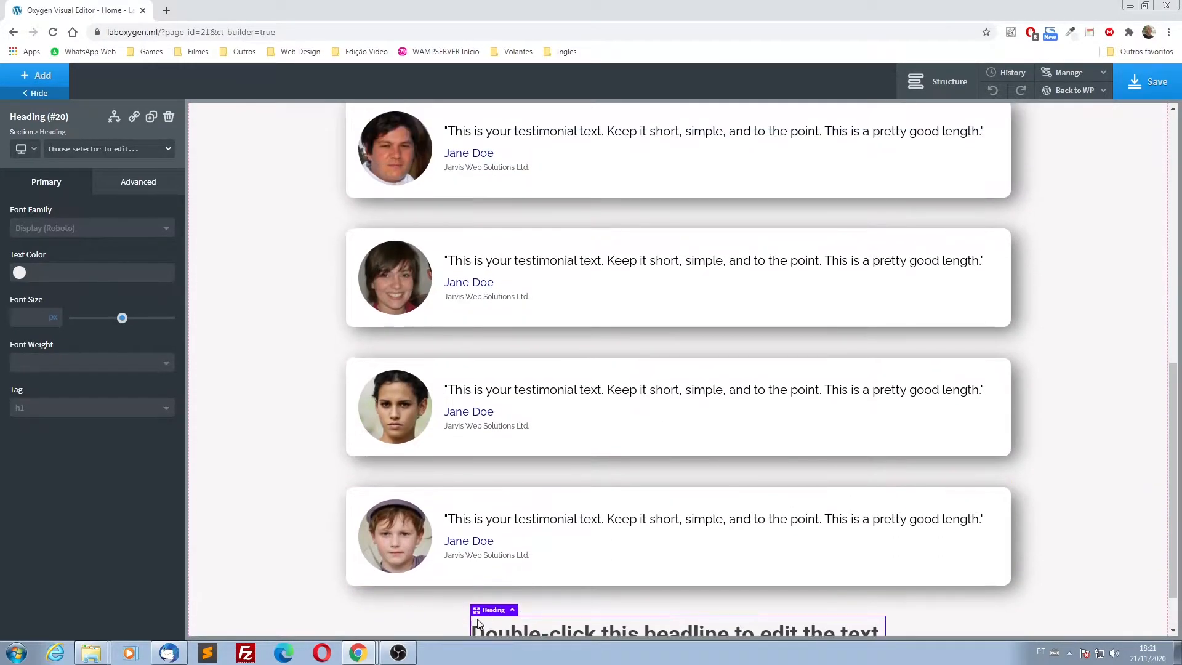
pyautogui.moveTo(471, 614); pyautogui.dragTo(502, 125)
pyautogui.scroll(5, 555, 196)
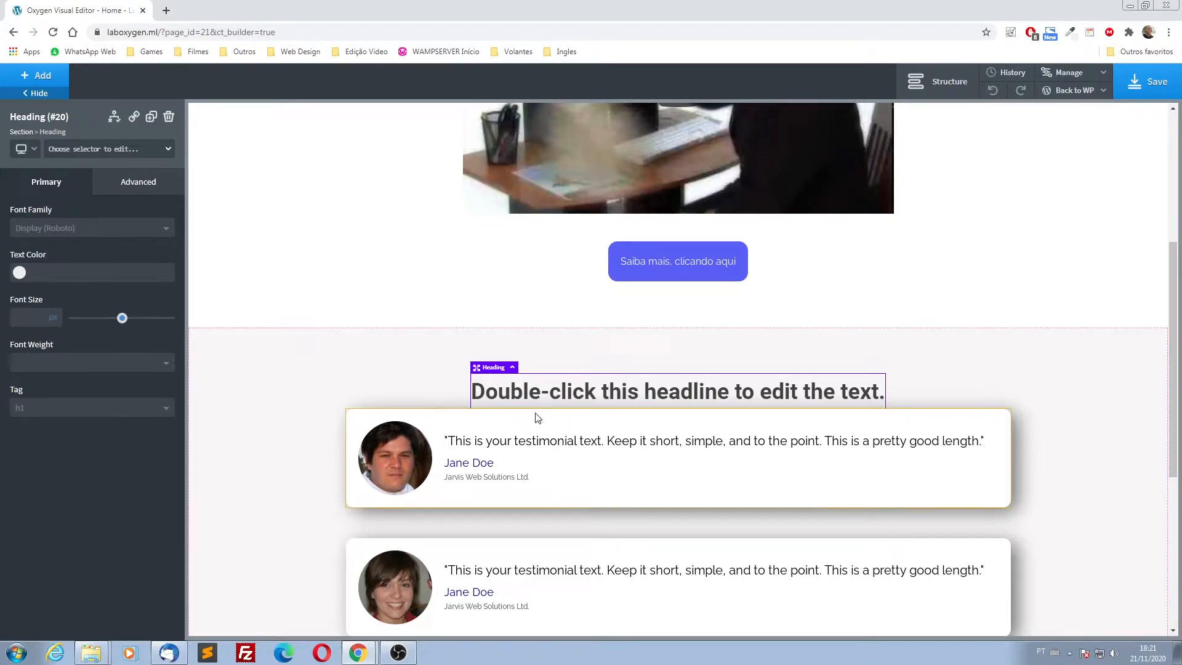
# - Change the text of the heading above the first testimonial to "Testimonials"
pyautogui.doubleClick(605, 391)
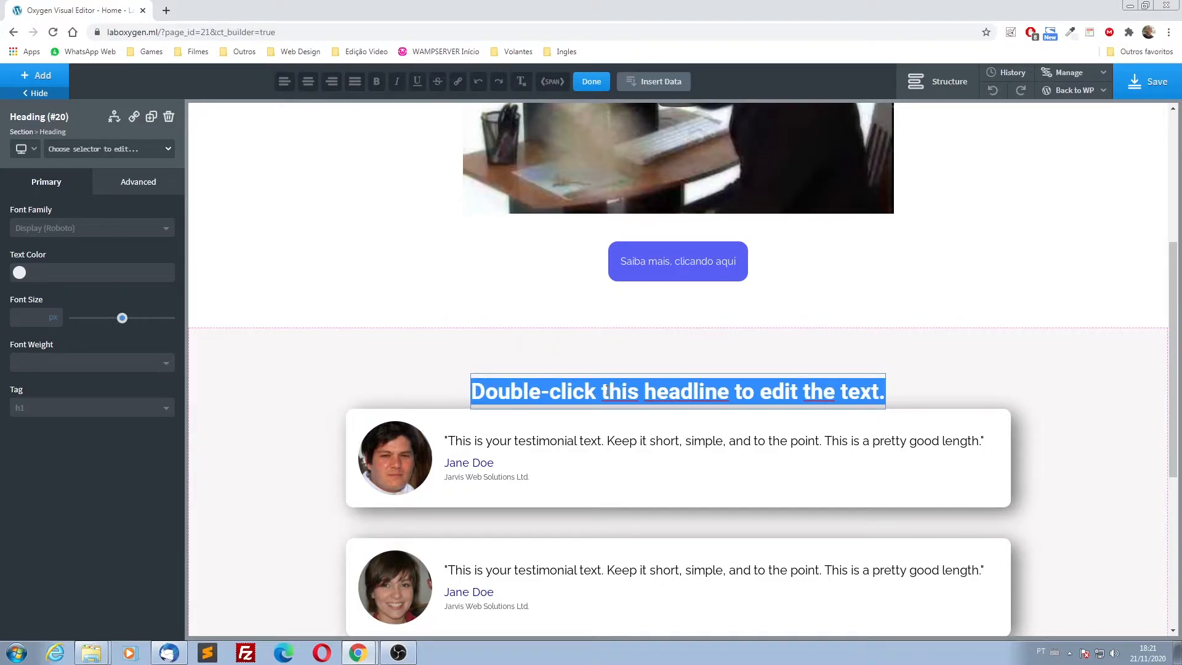
pyautogui.write('Testimo')
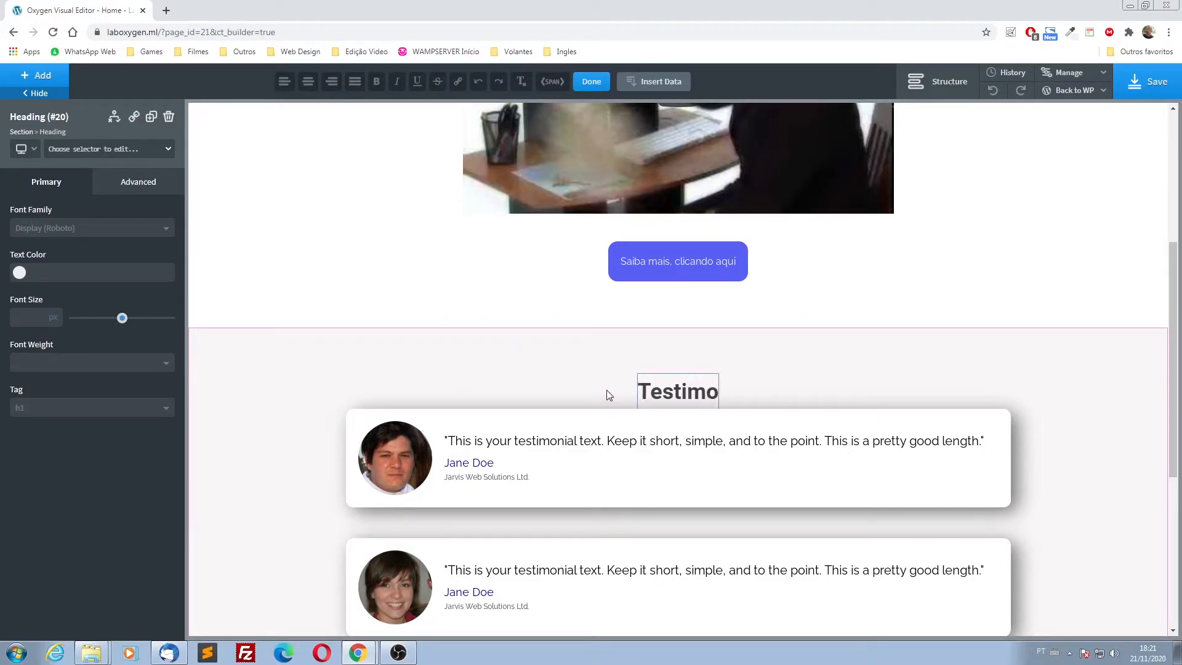
pyautogui.write('nials')
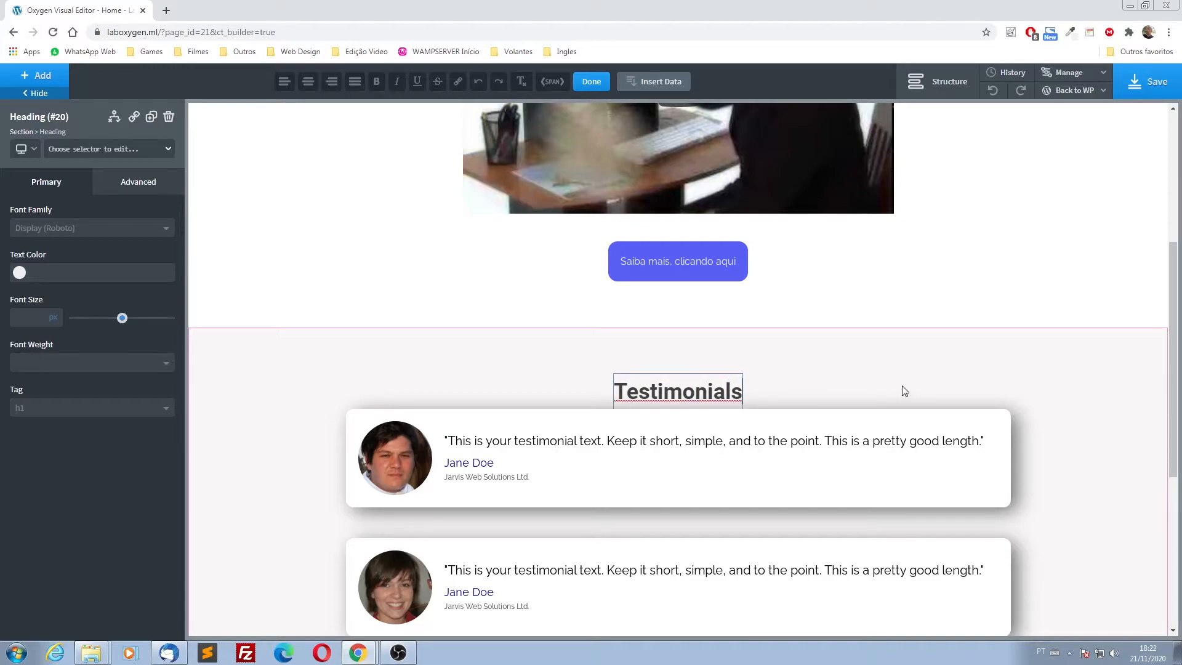
pyautogui.click(805, 400)
pyautogui.click(708, 398)
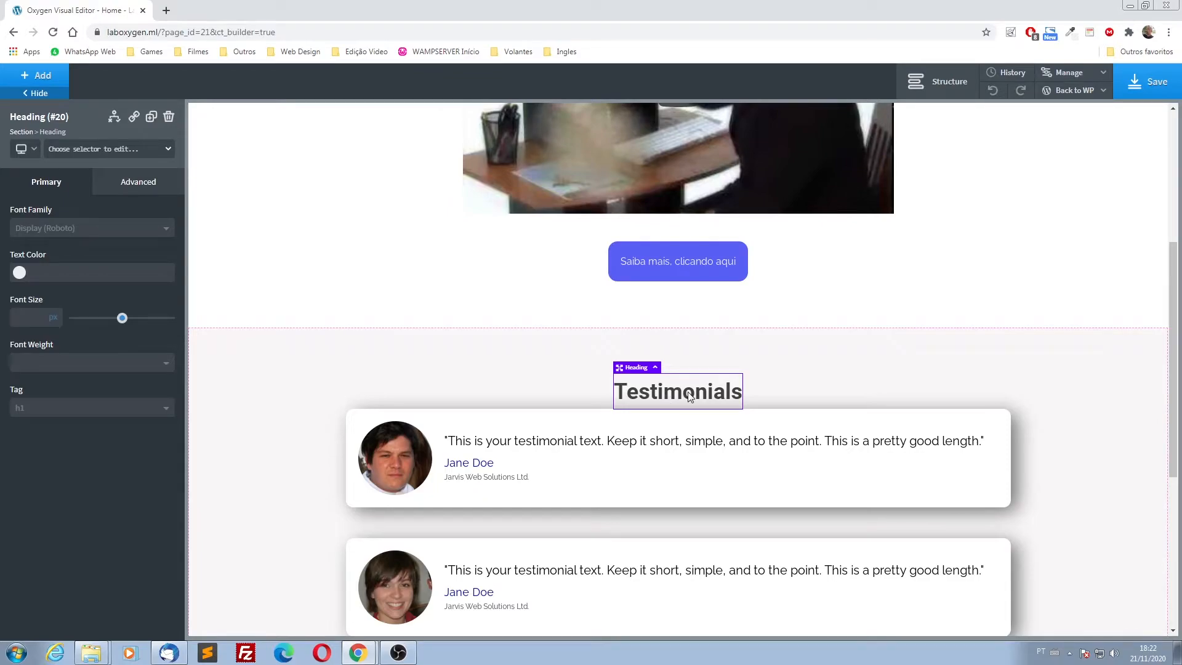
# - Apply the existing classe-titulo-principal class to the Testimonials heading
pyautogui.scroll(4, 528, 290)
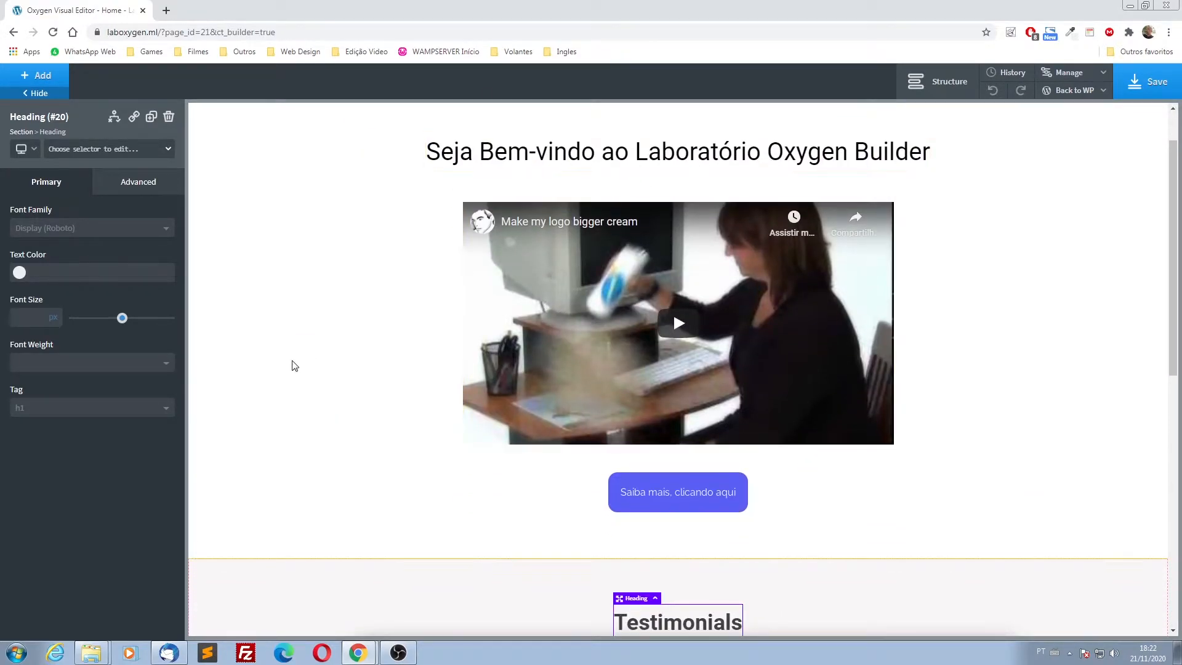
pyautogui.scroll(-3, 431, 504)
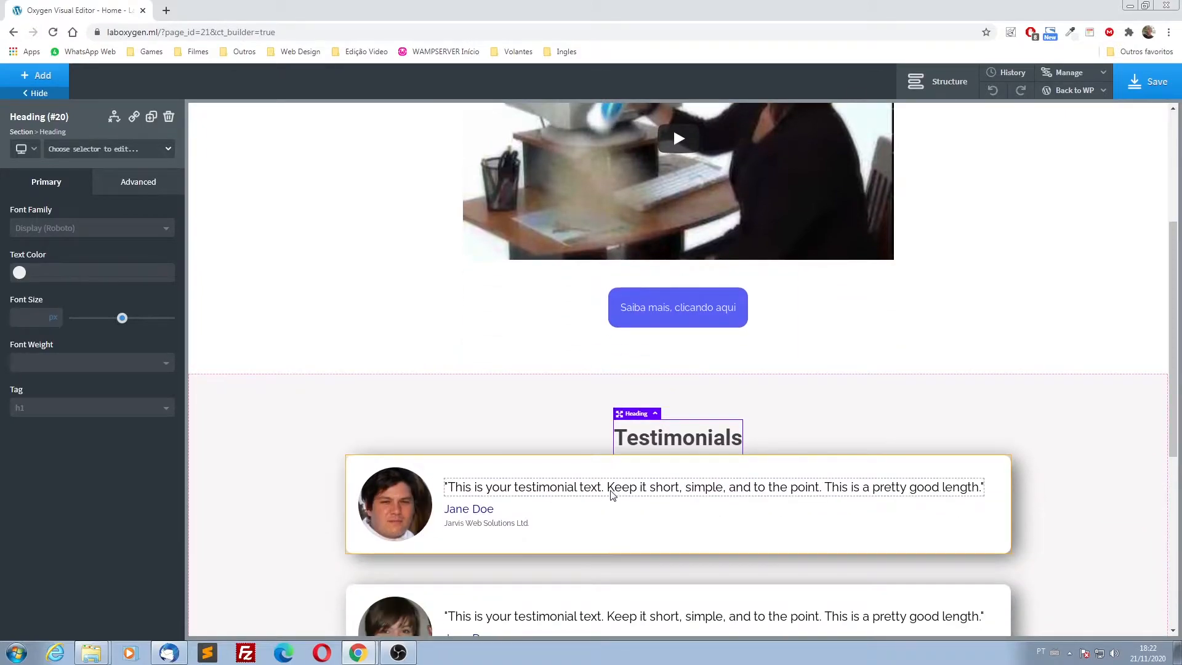
pyautogui.click(126, 152)
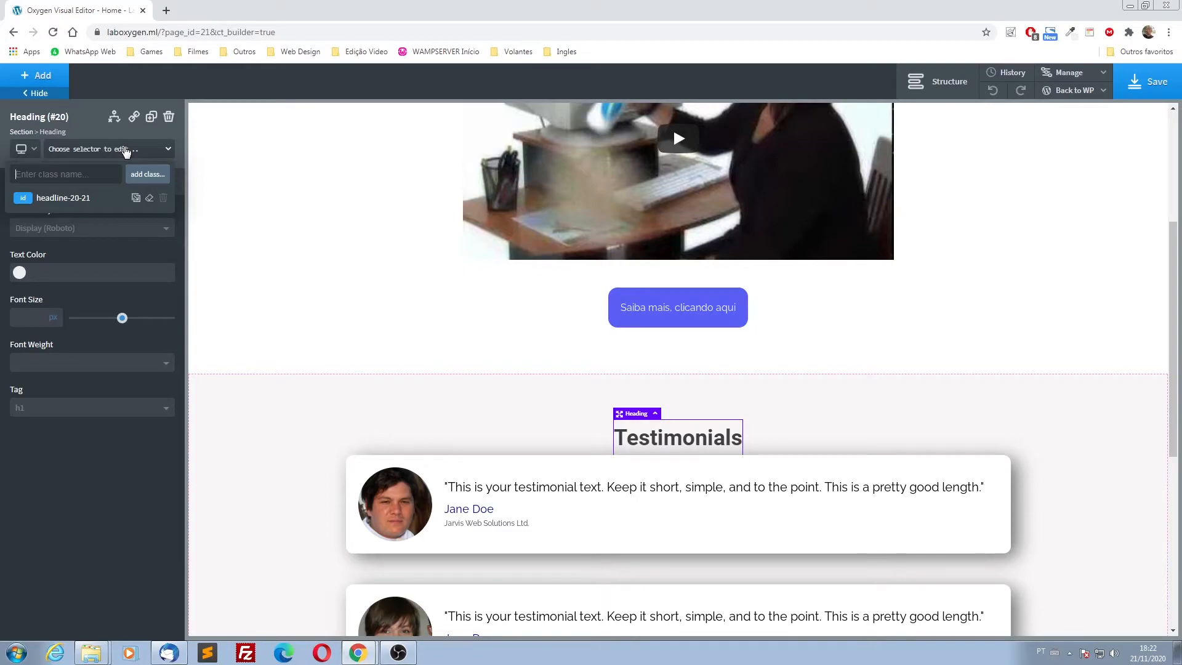
pyautogui.write('classe')
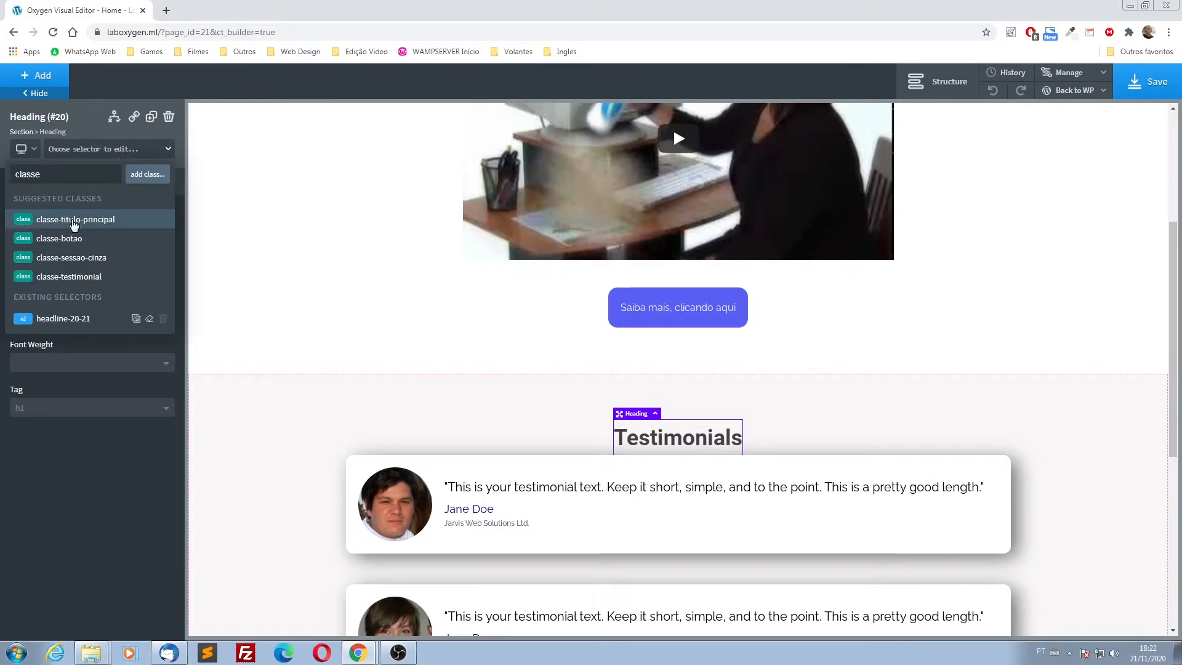
pyautogui.click(43, 224)
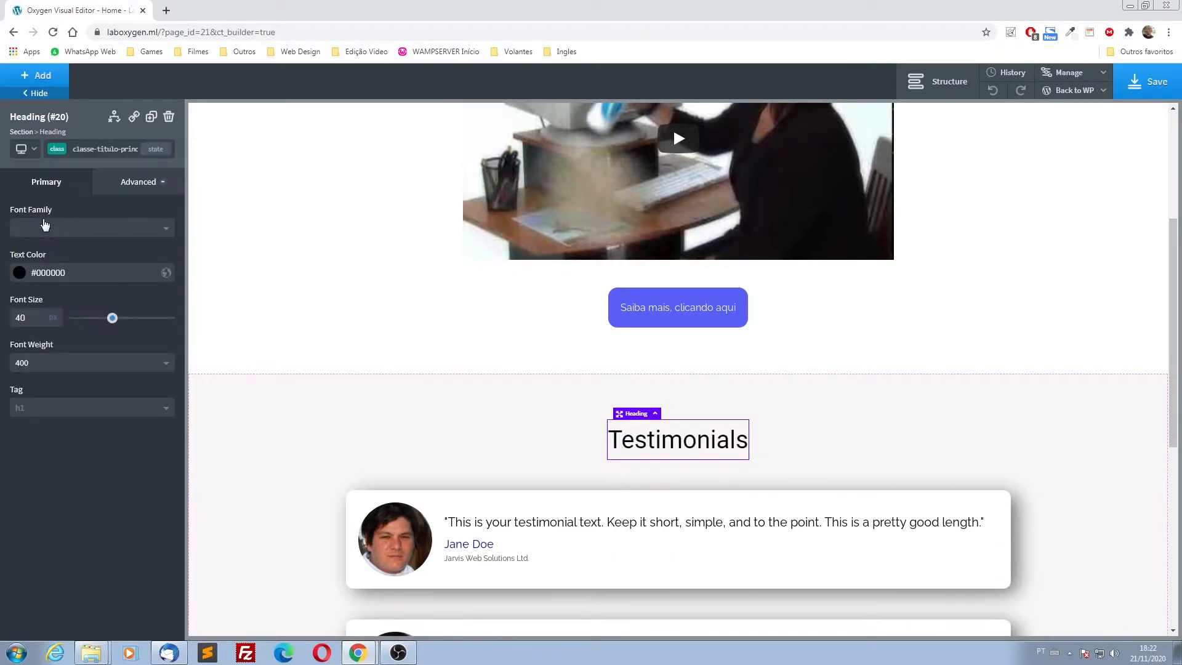
# - Set the text color of the classe-titulo-principal class to dark blue #10007c through the welcome heading
pyautogui.scroll(4, 449, 398)
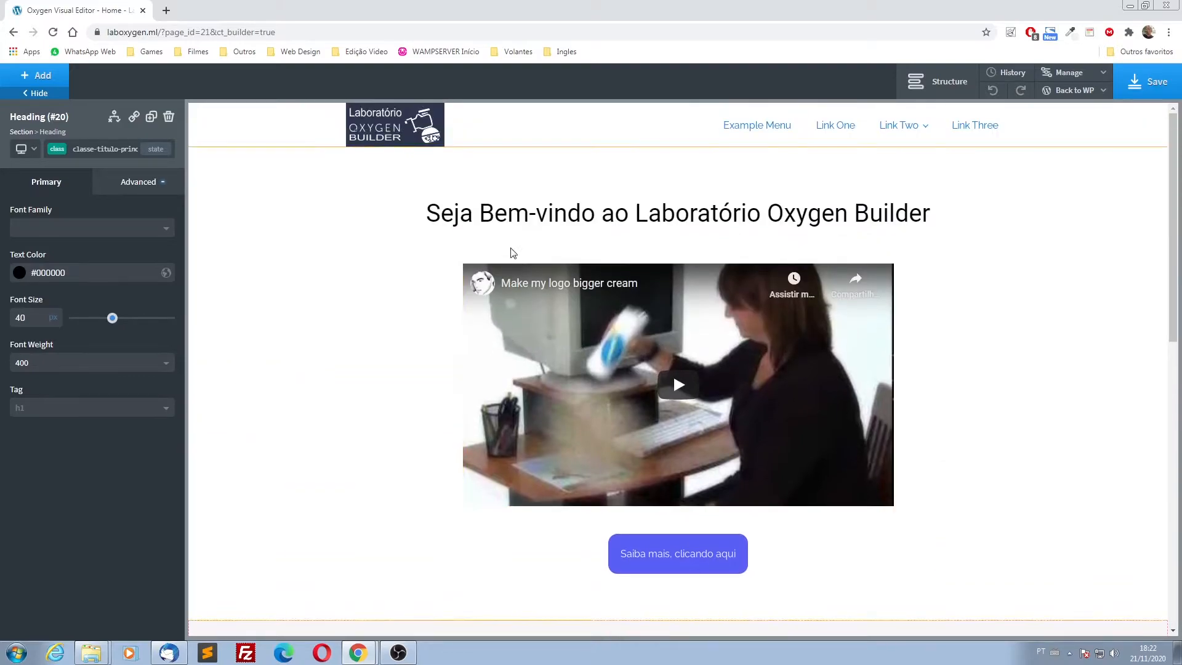
pyautogui.scroll(-3, 509, 251)
pyautogui.scroll(-2, 480, 349)
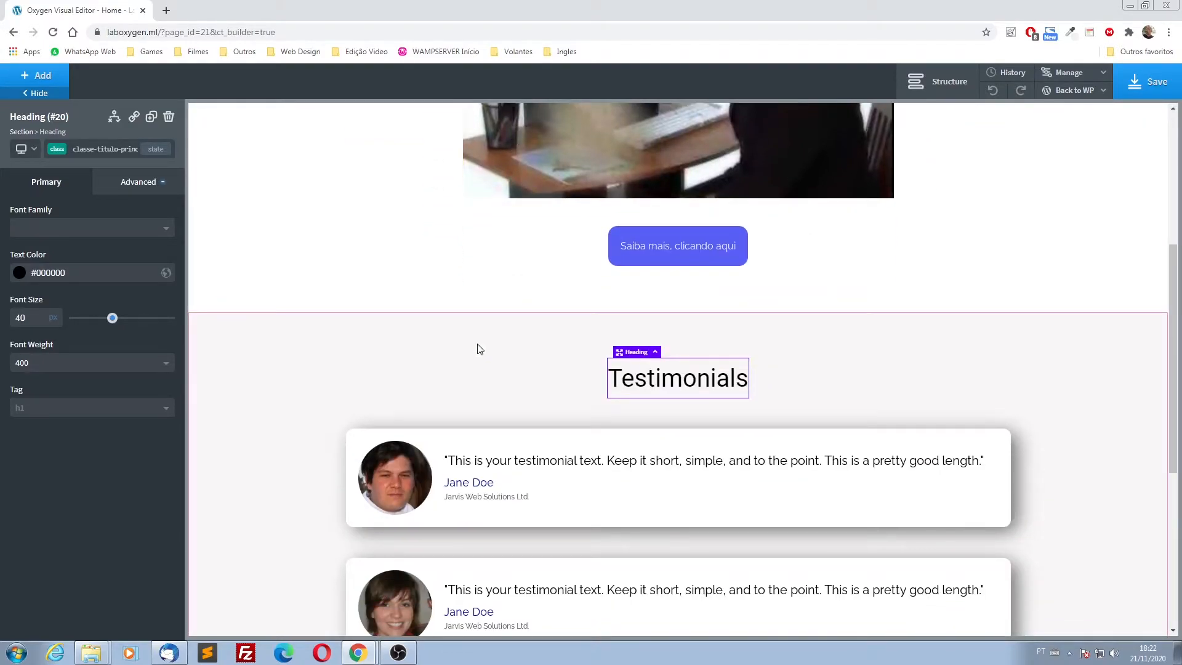
pyautogui.scroll(4, 424, 373)
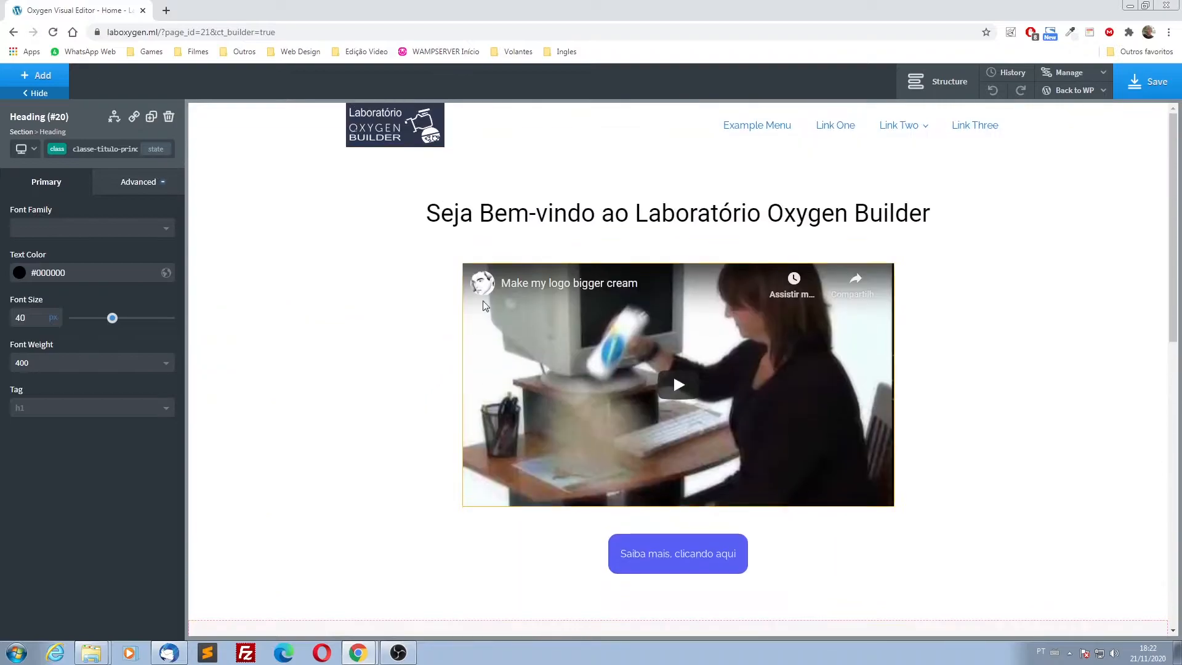
pyautogui.click(509, 216)
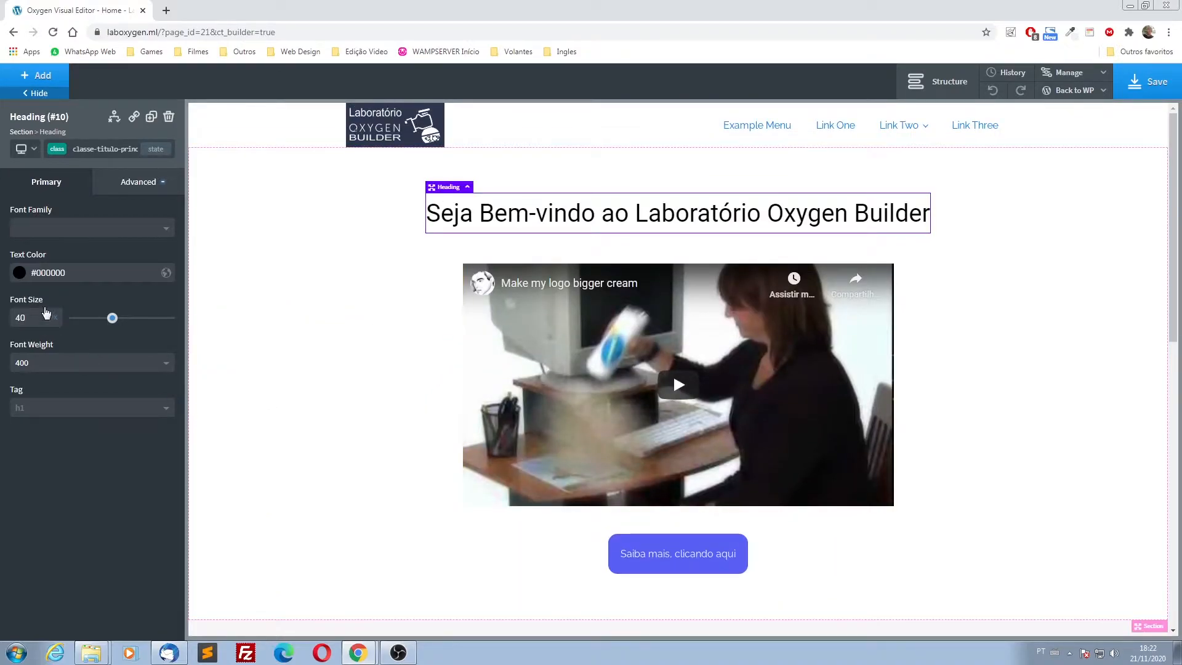
pyautogui.click(19, 273)
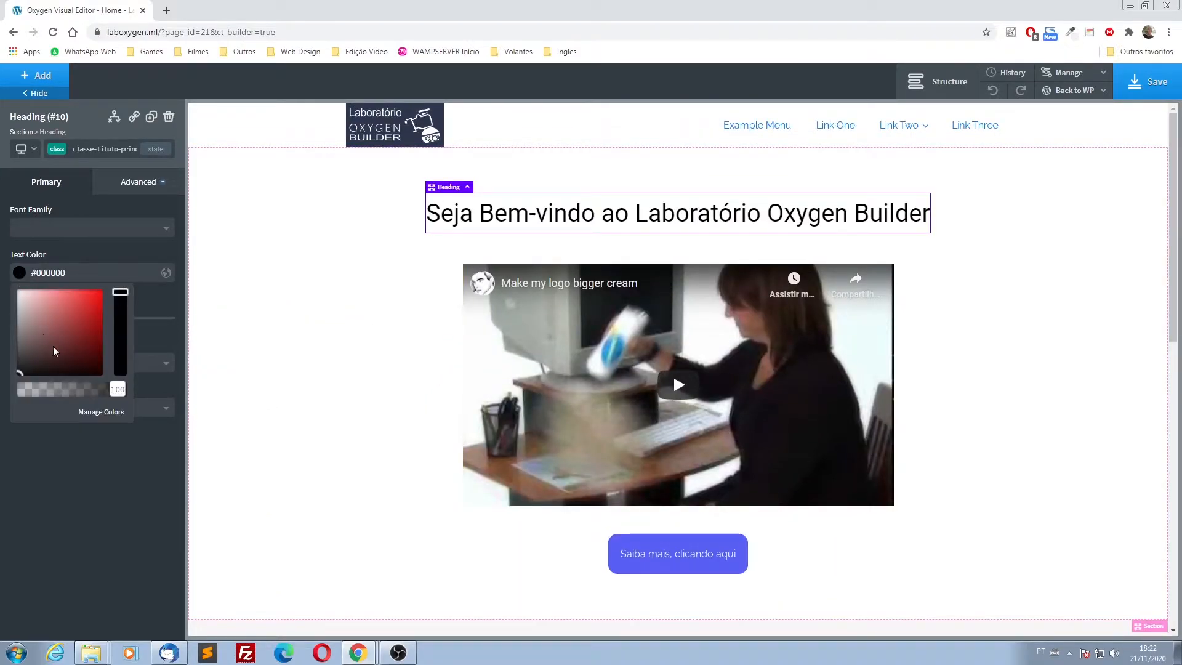
pyautogui.click(90, 324)
pyautogui.moveTo(120, 332)
pyautogui.mouseDown()
pyautogui.moveTo(121, 354)
pyautogui.moveTo(101, 332)
pyautogui.mouseUp()
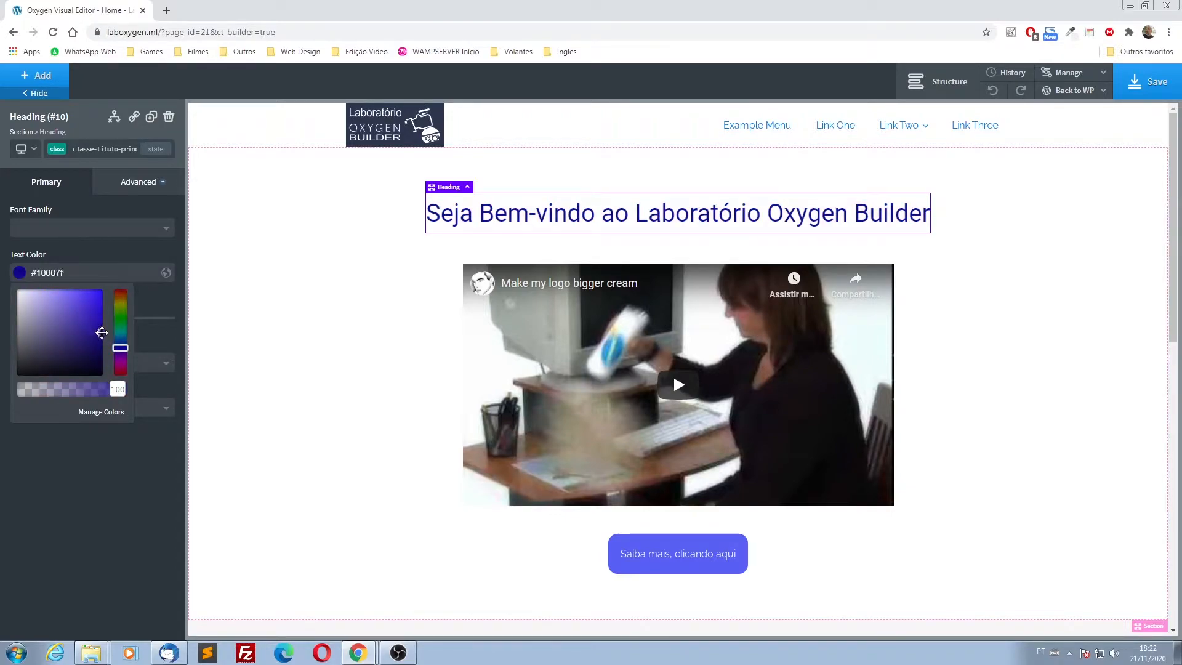
pyautogui.click(118, 491)
pyautogui.scroll(-5, 298, 345)
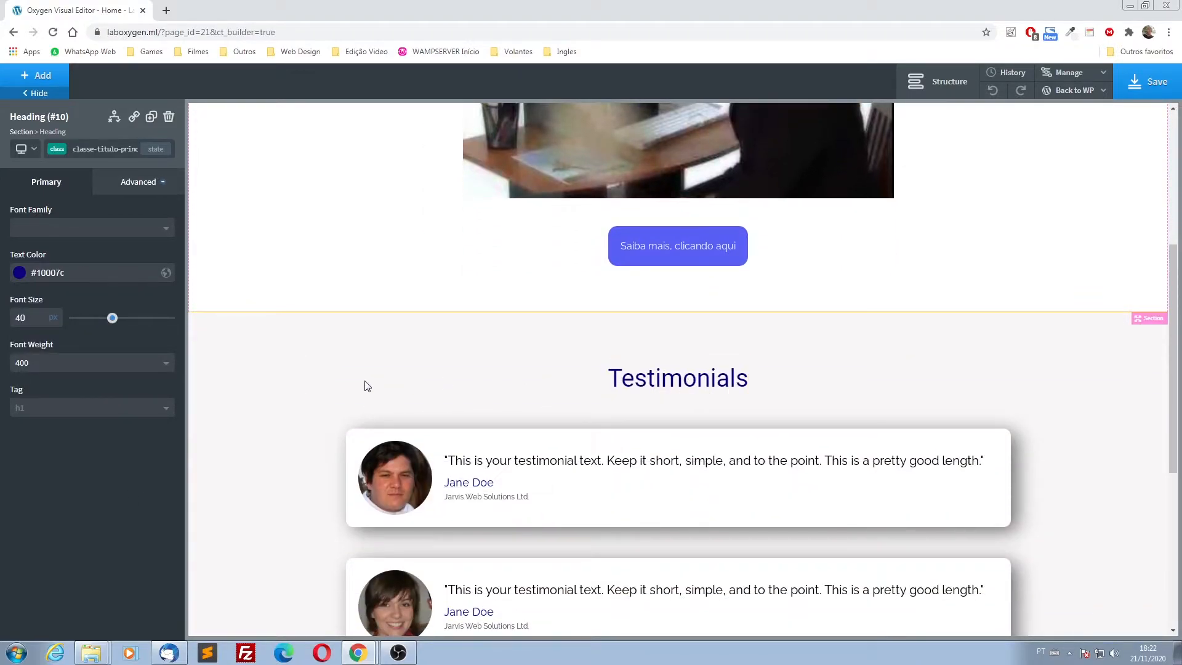
# - Add a new section below the gray testimonial section, with its child elements stacked vertically and centered horizontally
pyautogui.scroll(-6, 261, 387)
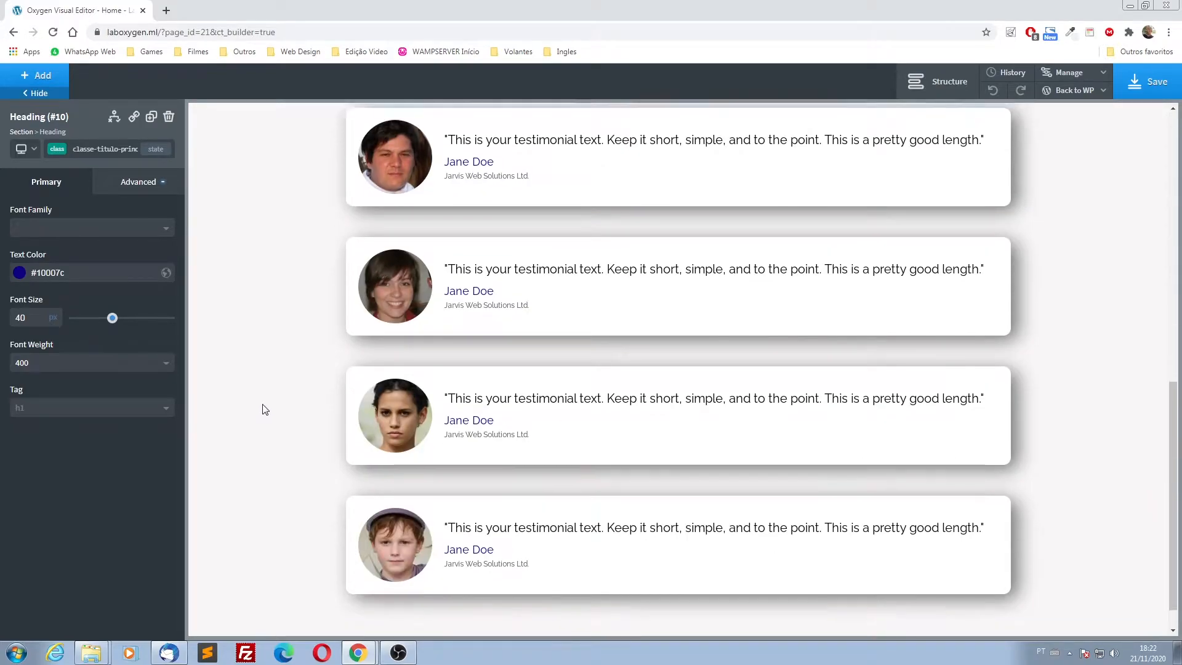
pyautogui.click(223, 531)
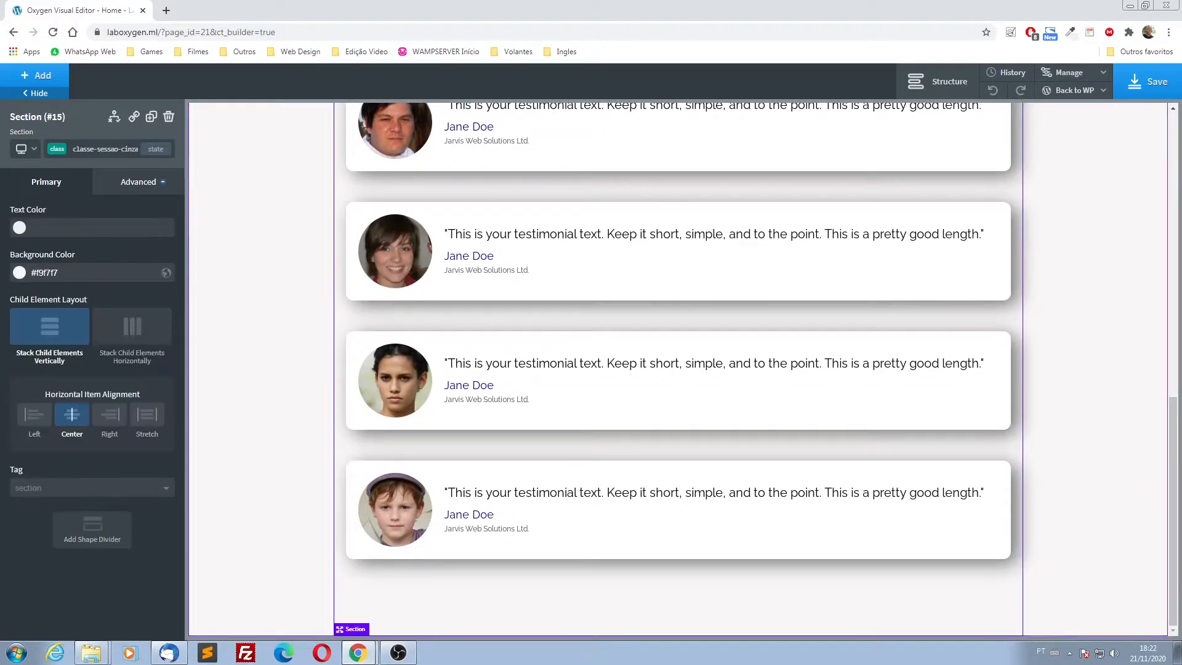
pyautogui.click(43, 79)
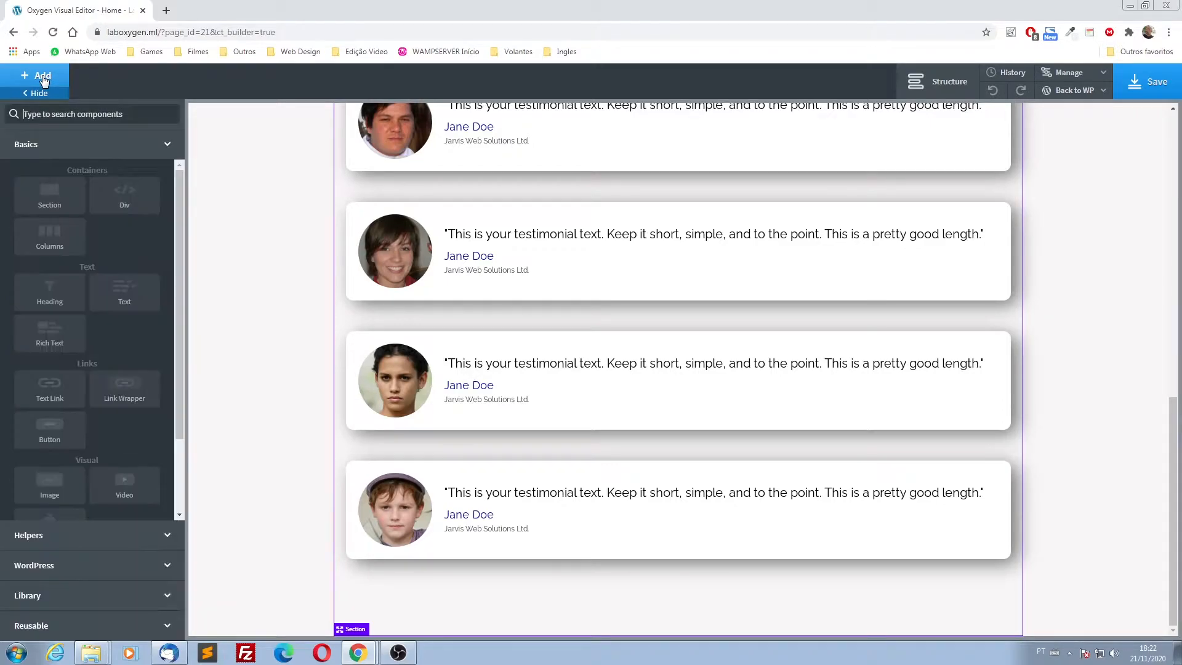
pyautogui.click(46, 197)
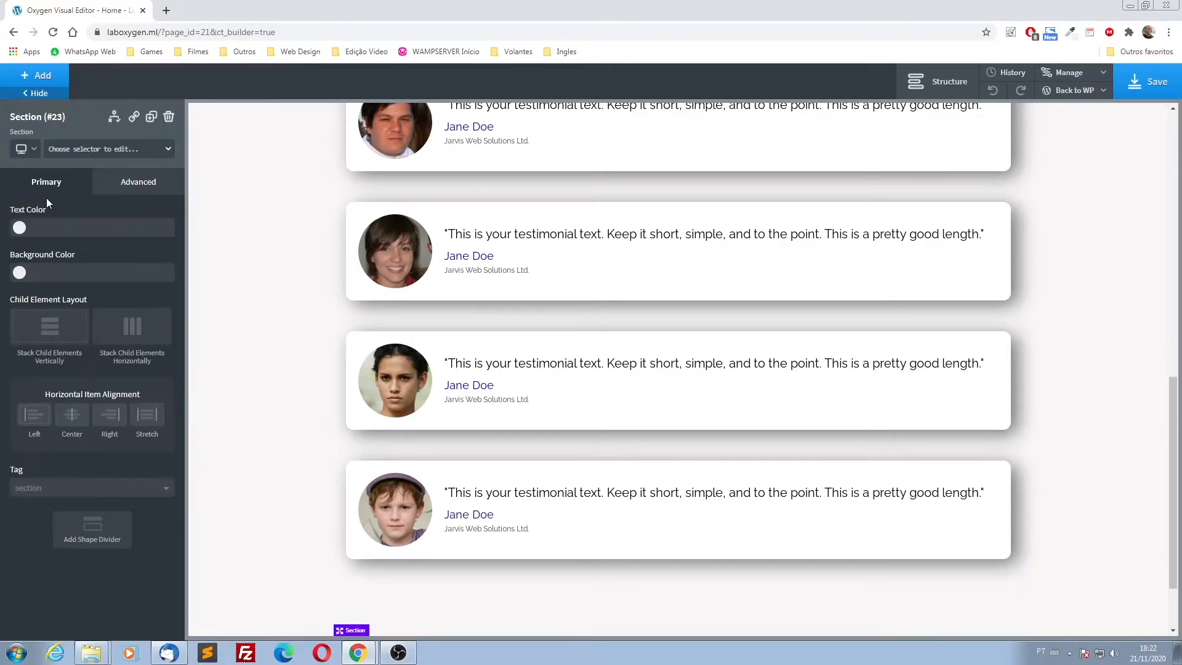
pyautogui.scroll(-2, 214, 501)
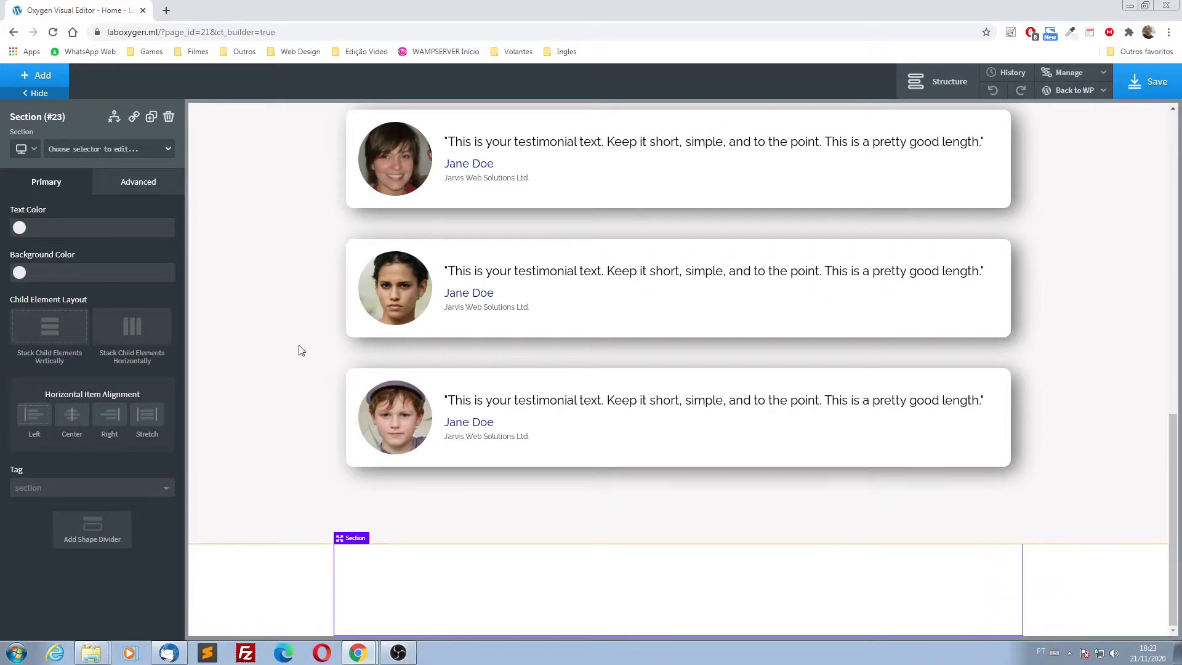
pyautogui.click(43, 327)
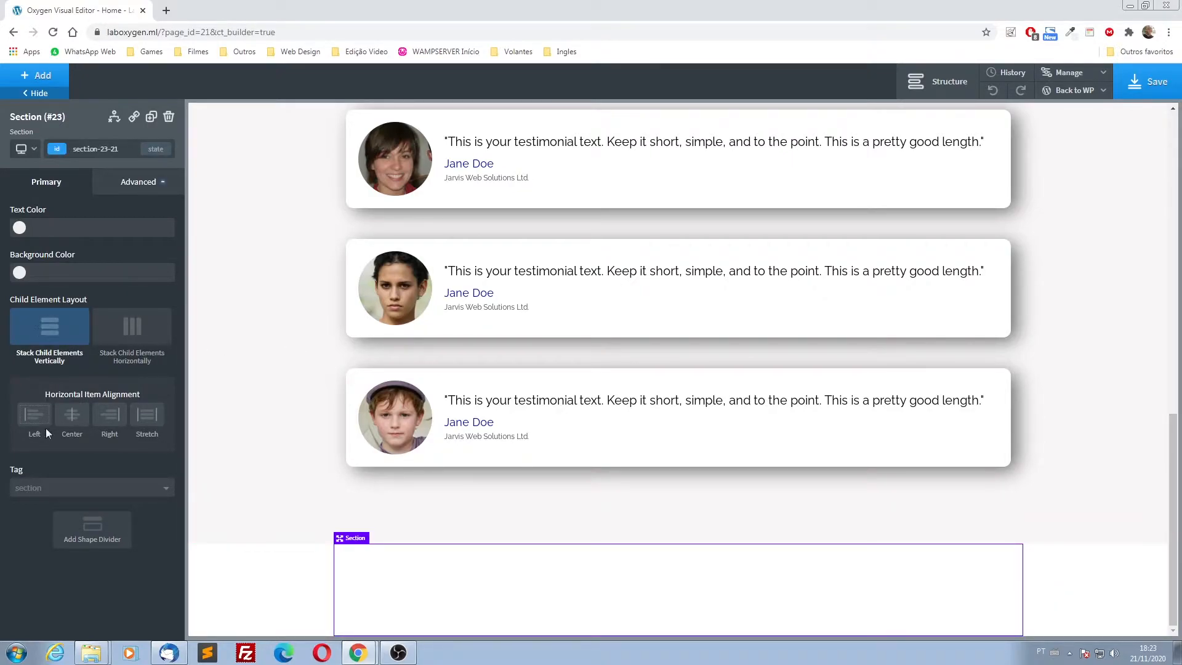
pyautogui.click(72, 422)
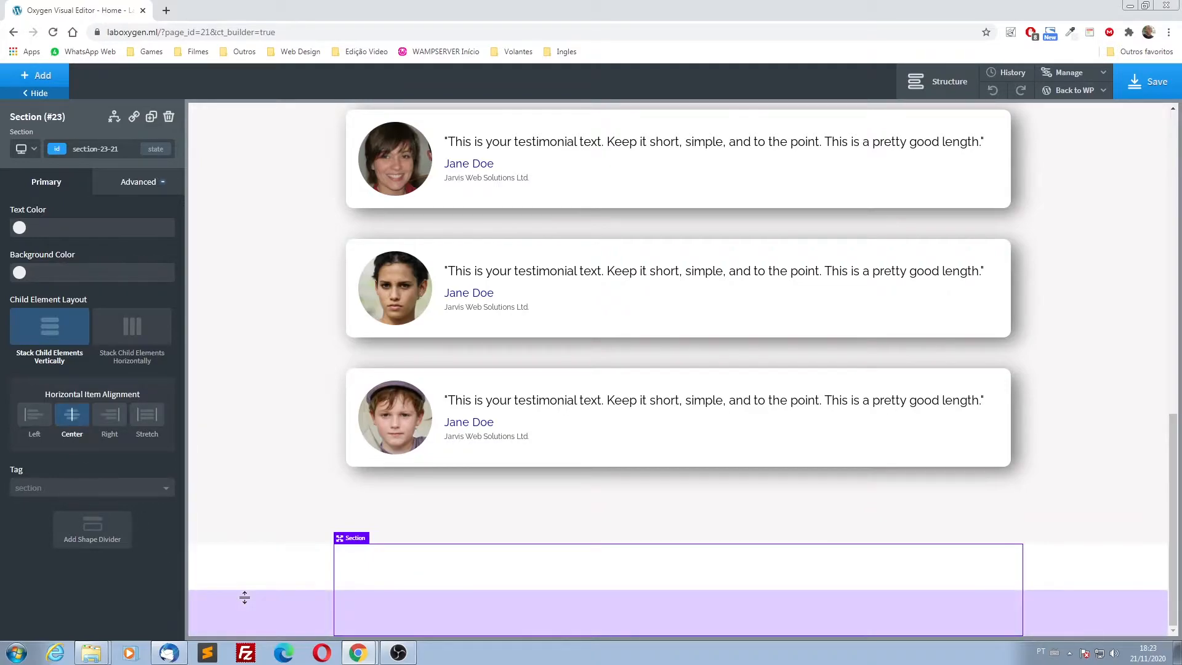
# - Insert a Columns element with the 50 50 layout into the new section
pyautogui.click(42, 74)
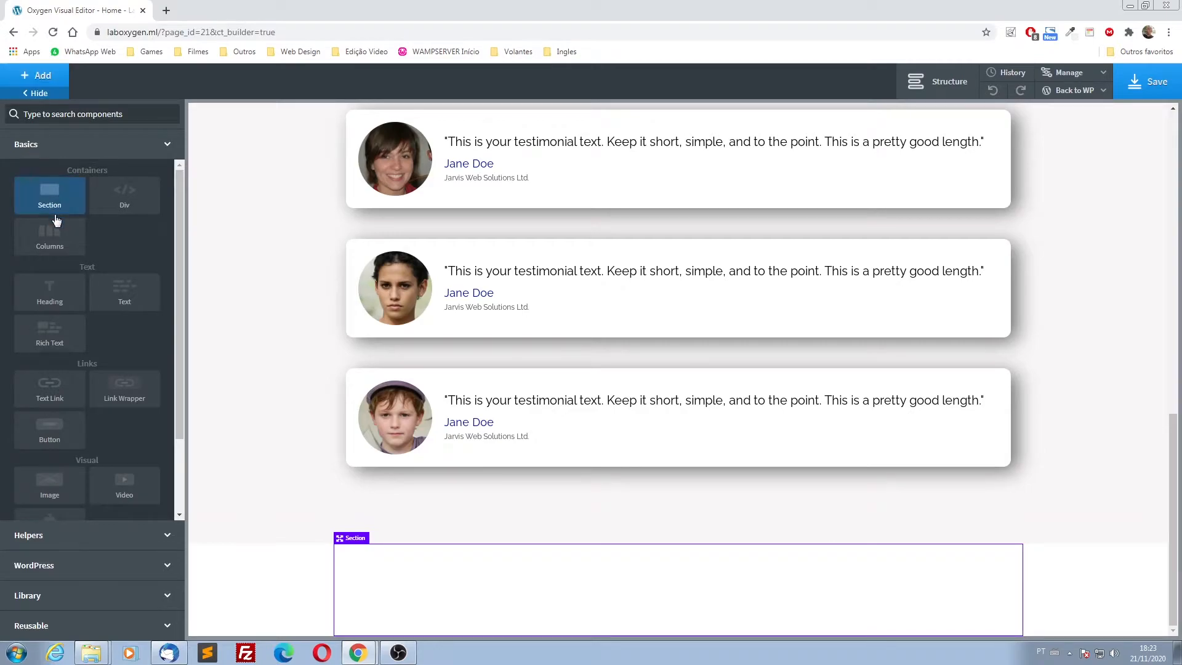
pyautogui.click(53, 238)
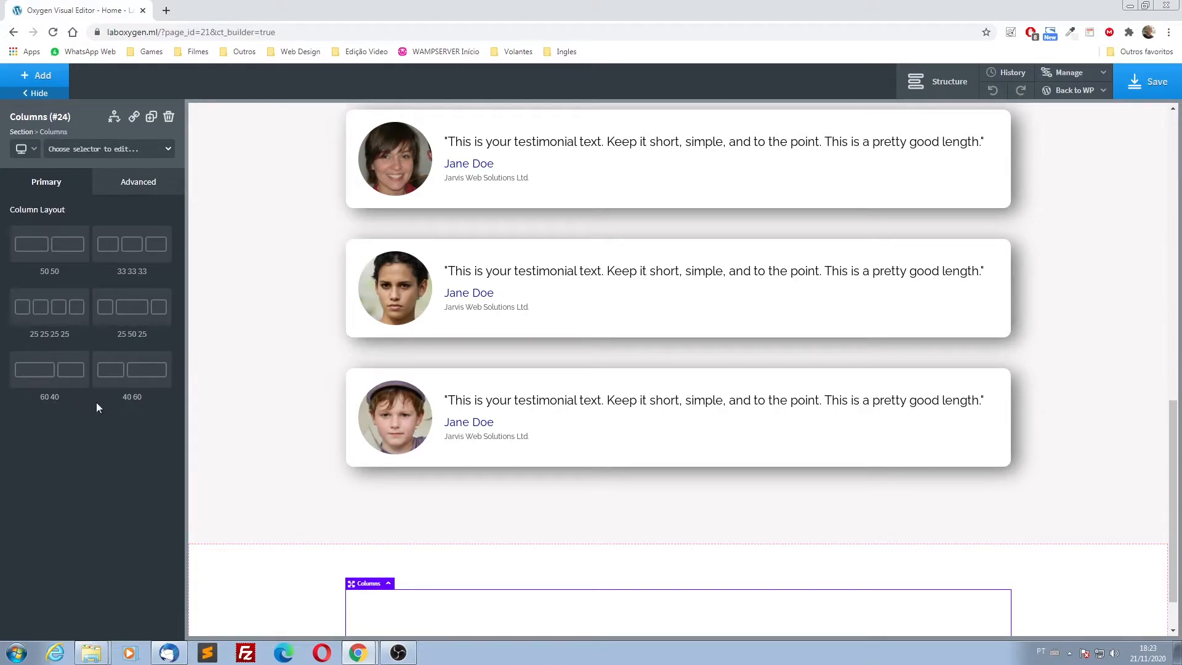
pyautogui.scroll(-1, 265, 563)
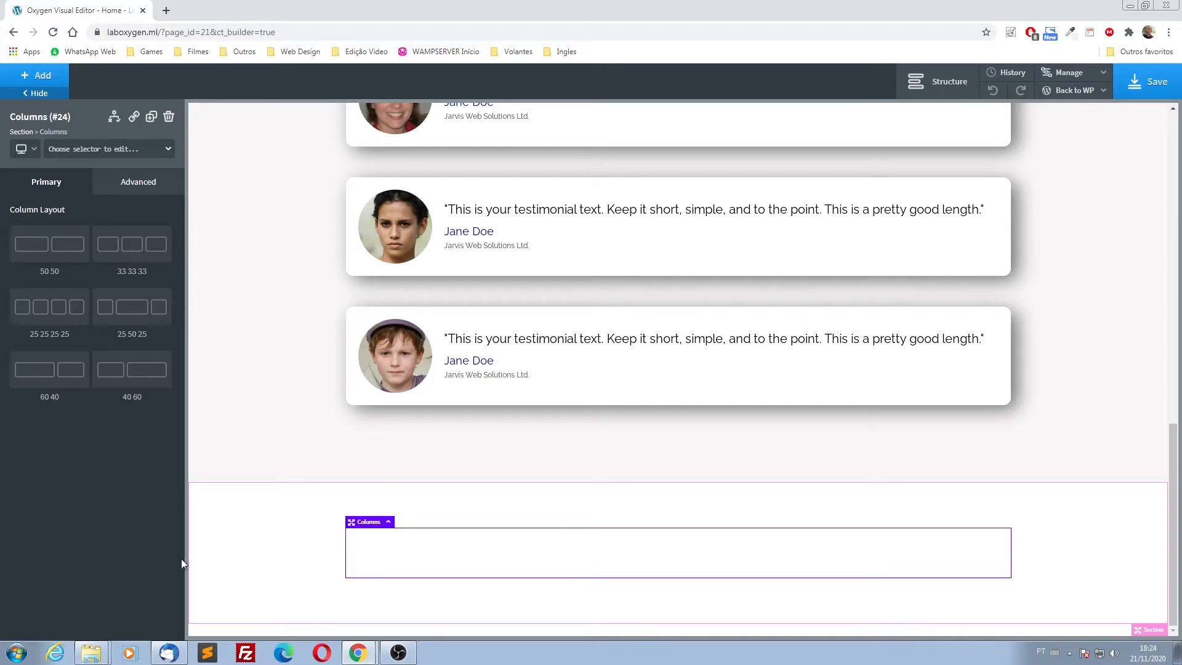
pyautogui.click(61, 247)
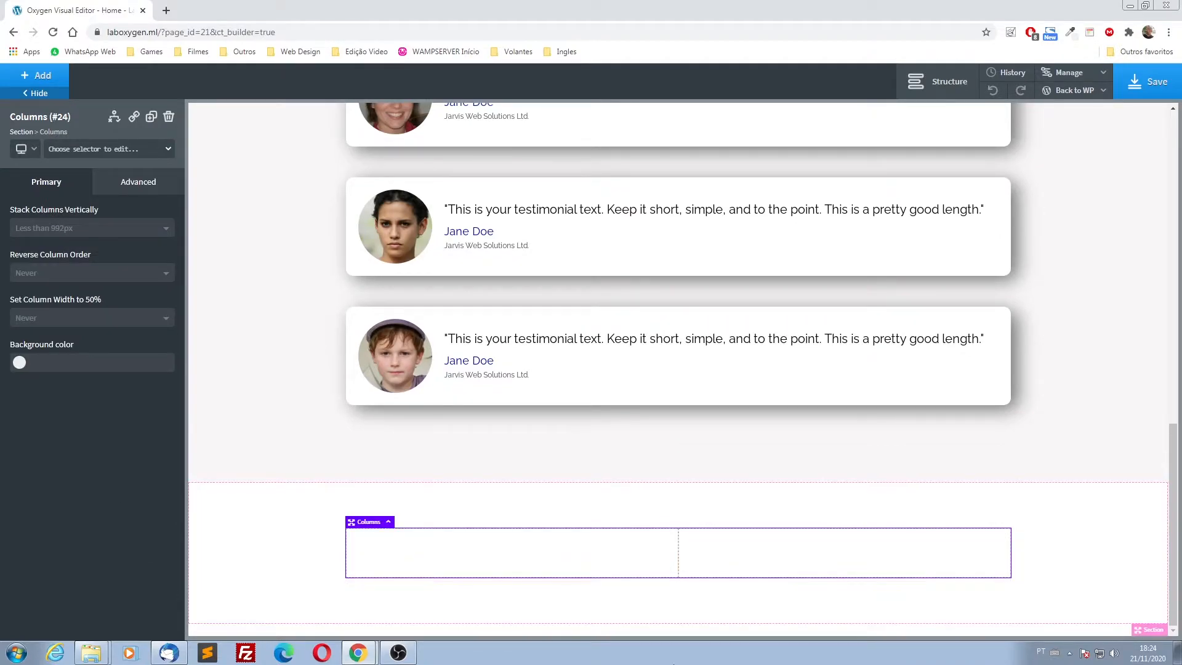
# - Set the width of the first column in the new section to 60%
pyautogui.click(522, 565)
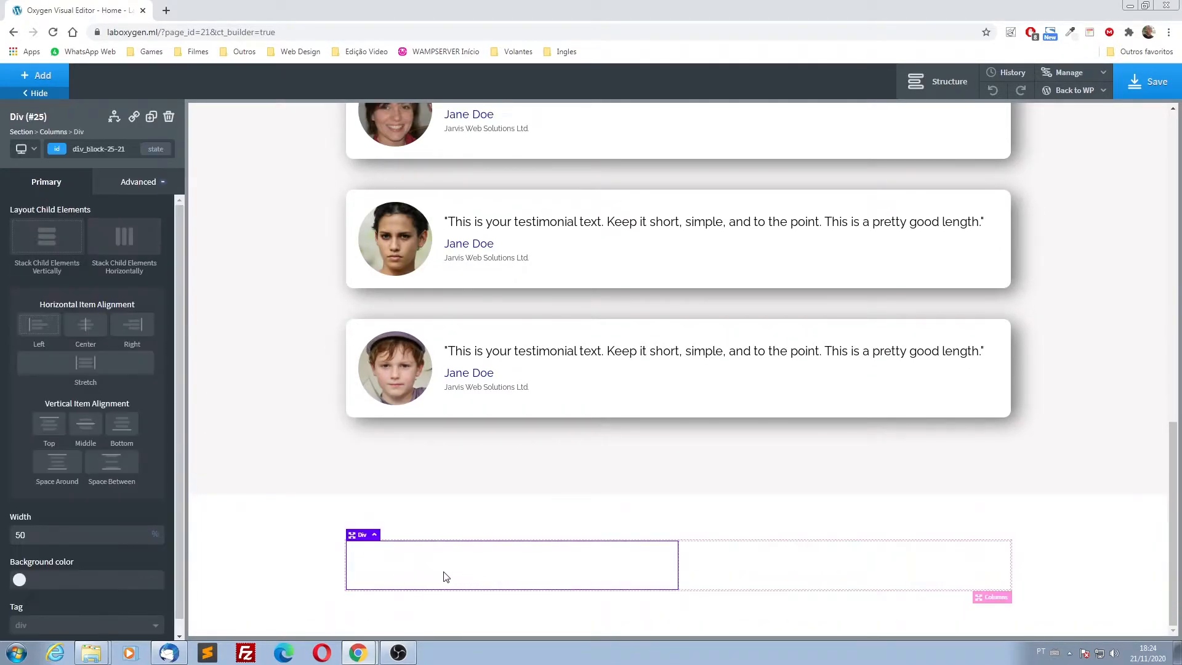
pyautogui.doubleClick(35, 536)
pyautogui.click(609, 657)
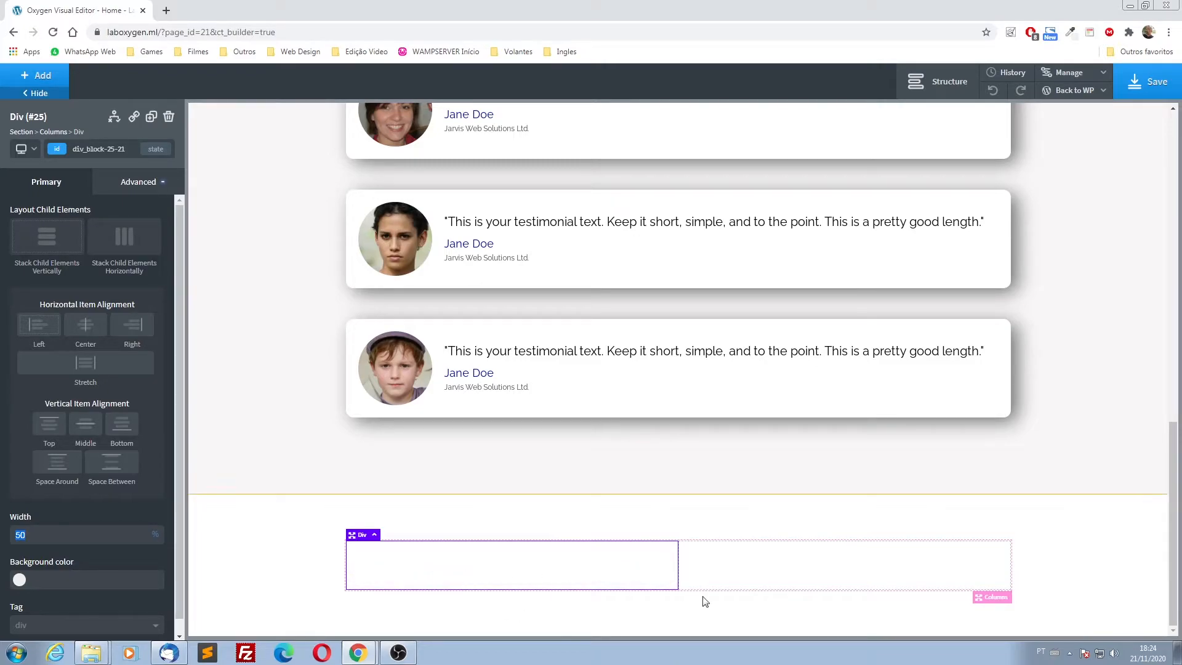
pyautogui.click(783, 575)
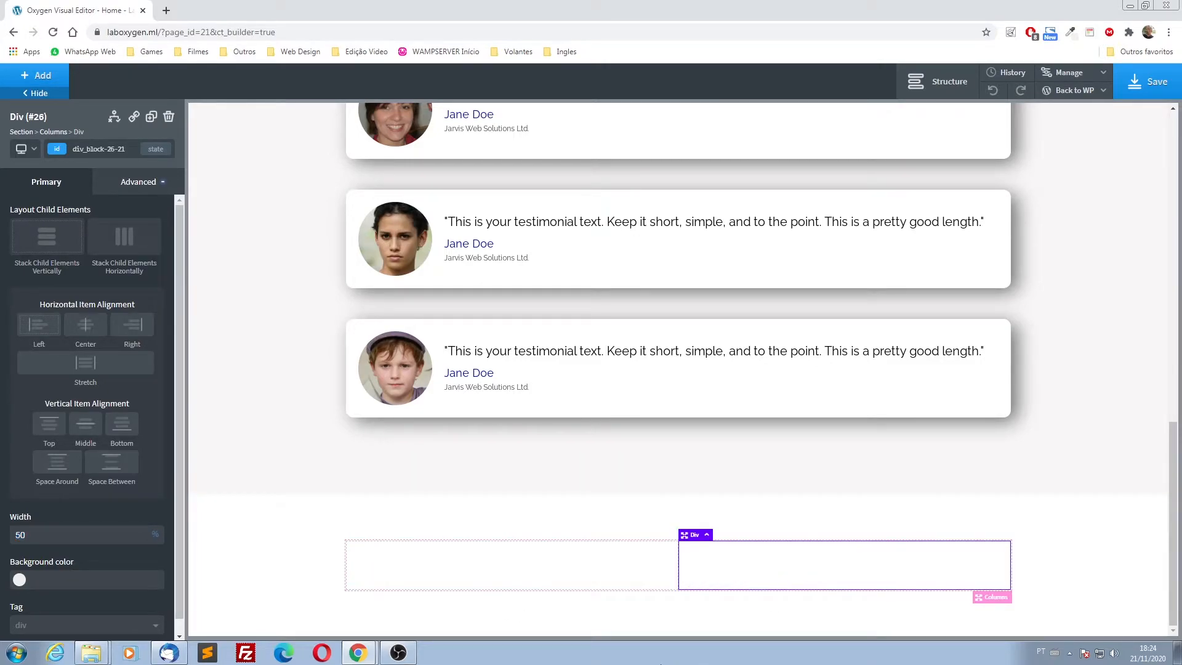
pyautogui.click(471, 575)
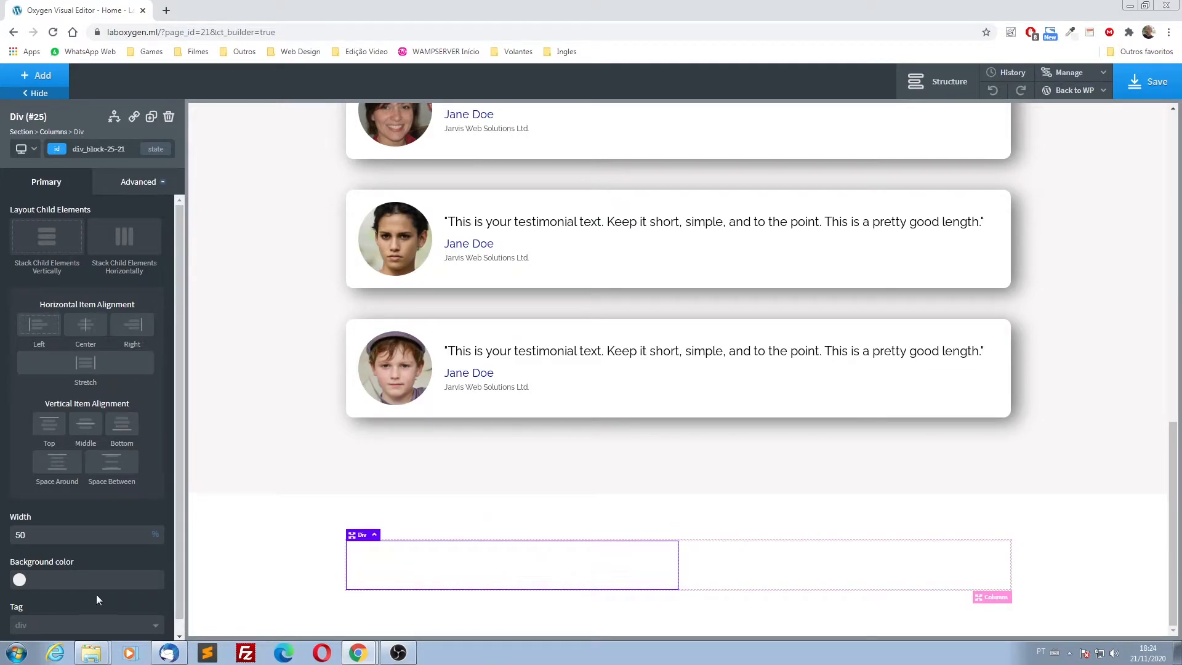
pyautogui.moveTo(47, 537); pyautogui.dragTo(2, 535)
pyautogui.write('60')
# - Duplicate the first column and set the copy's width to 33%
pyautogui.click(152, 123)
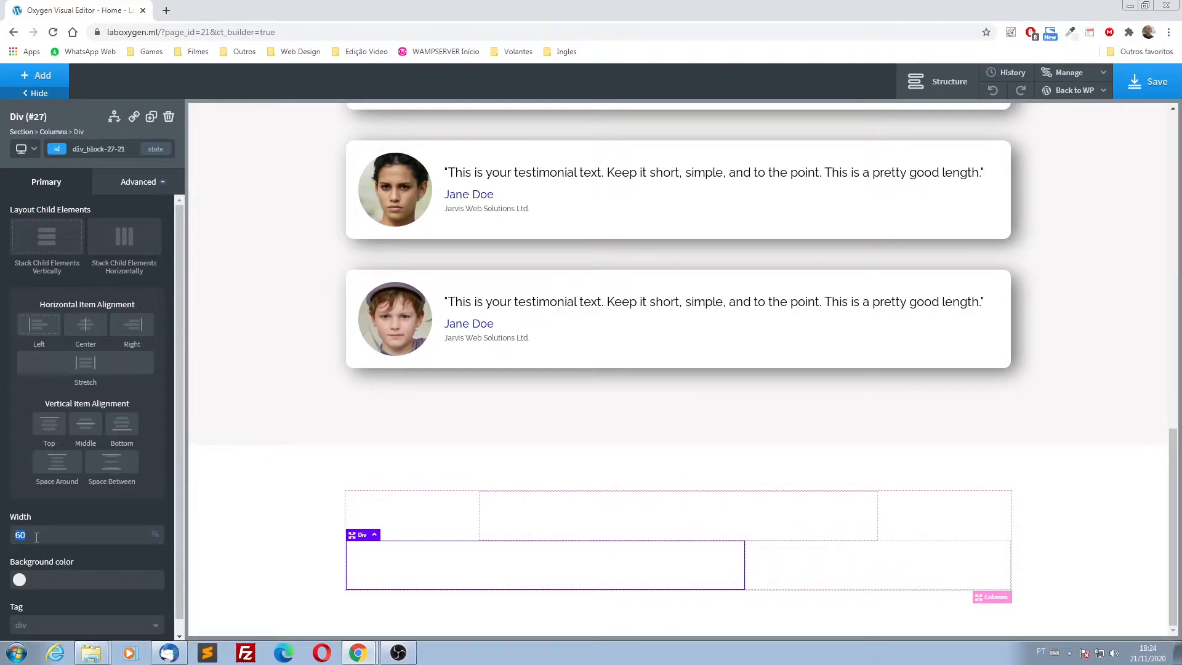
pyautogui.write('33')
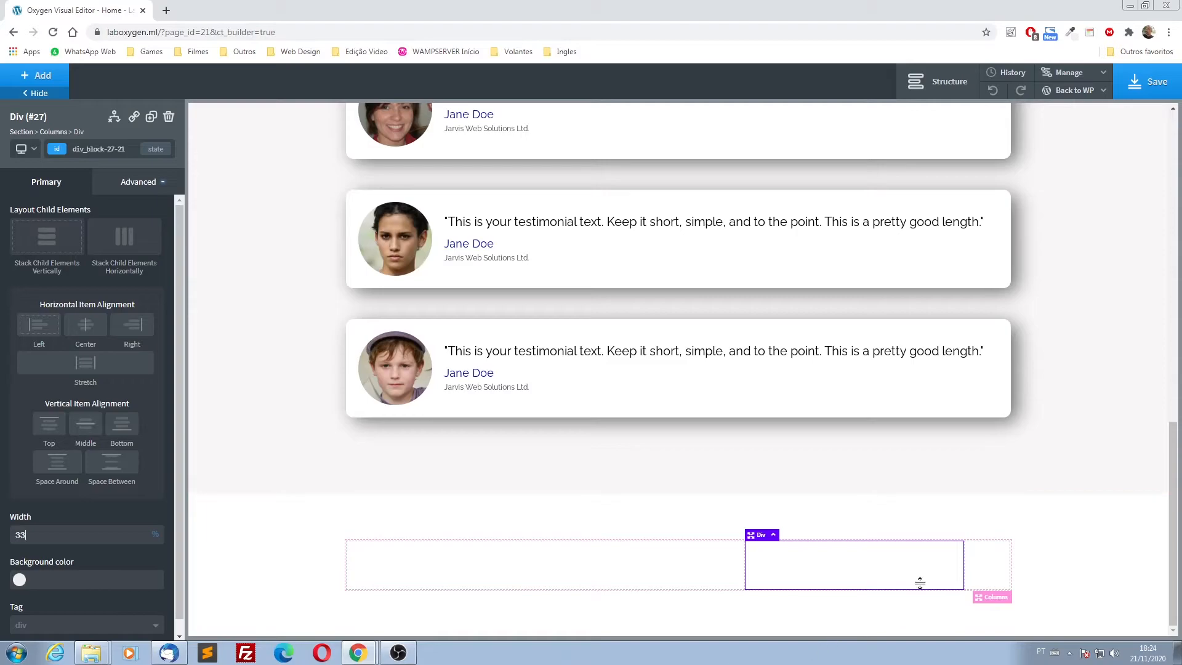
# - Set the widths of the first and last columns in the new section to 33% each
pyautogui.click(574, 581)
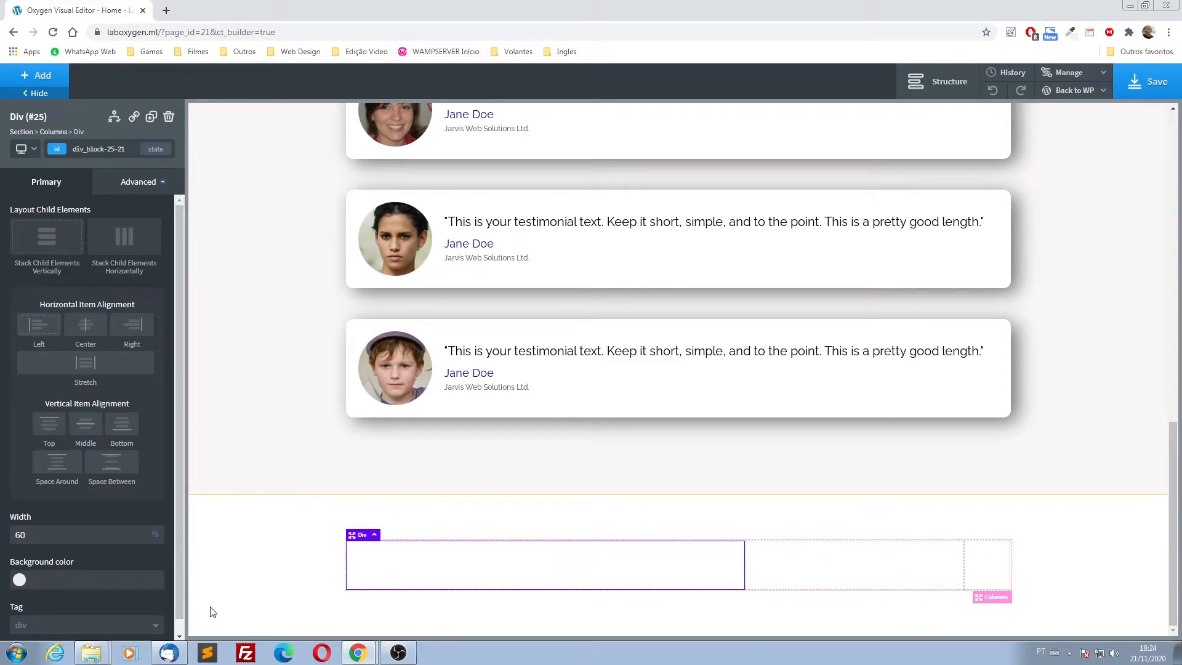
pyautogui.doubleClick(63, 534)
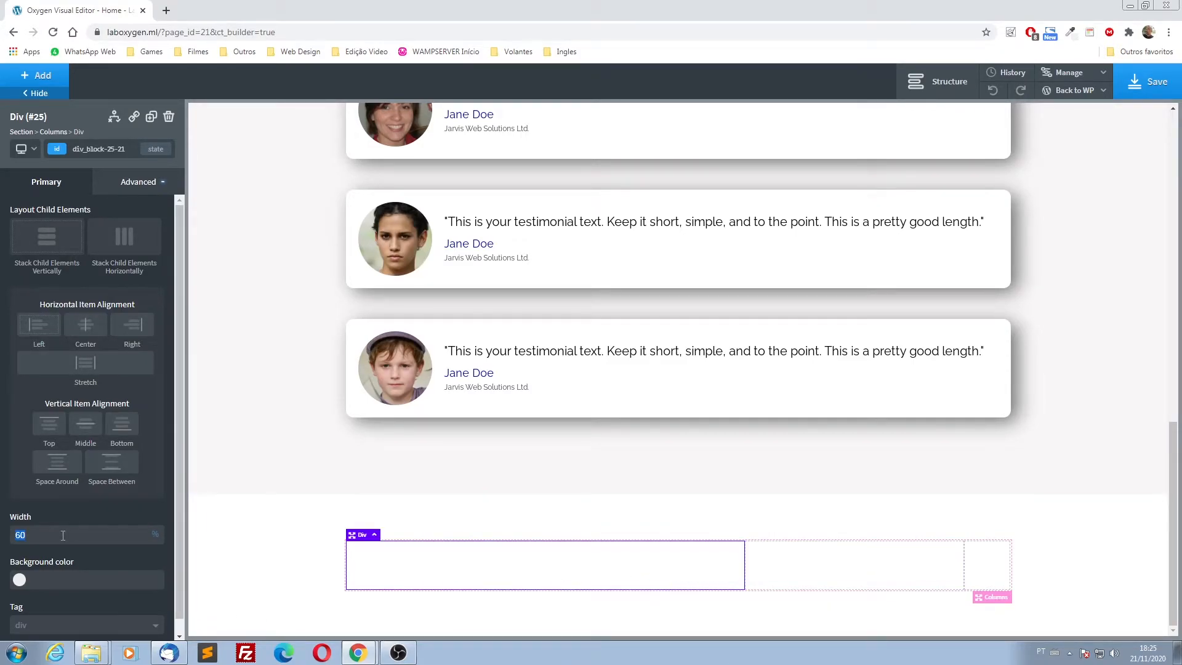
pyautogui.write('33')
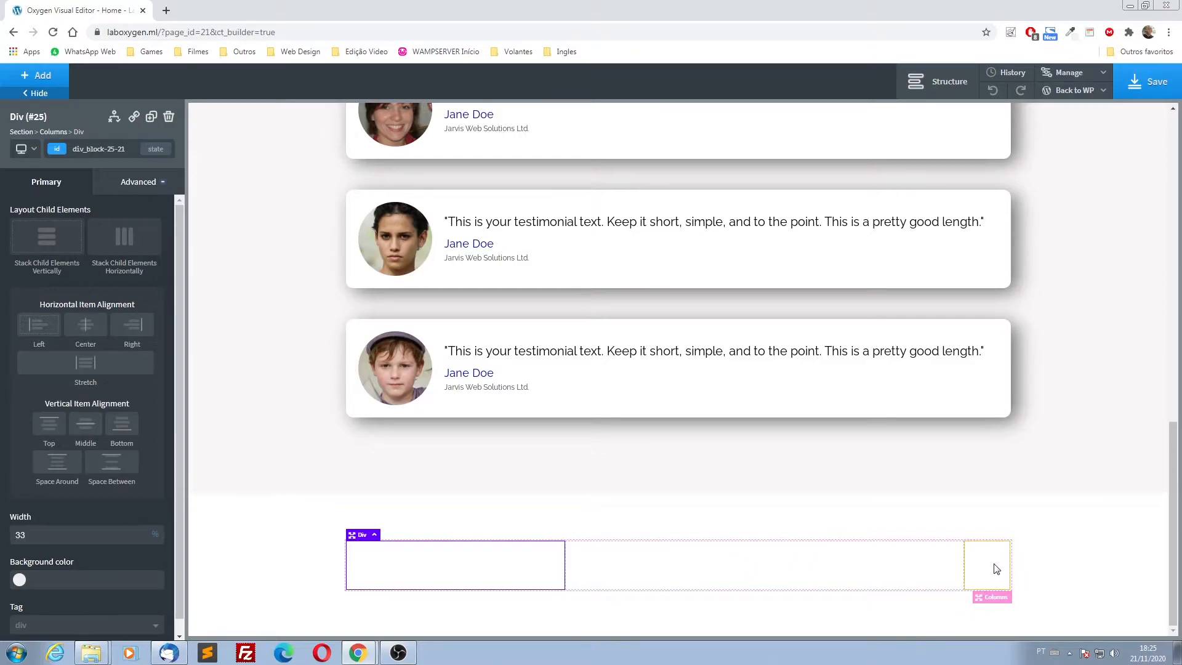
pyautogui.click(995, 569)
pyautogui.doubleClick(44, 533)
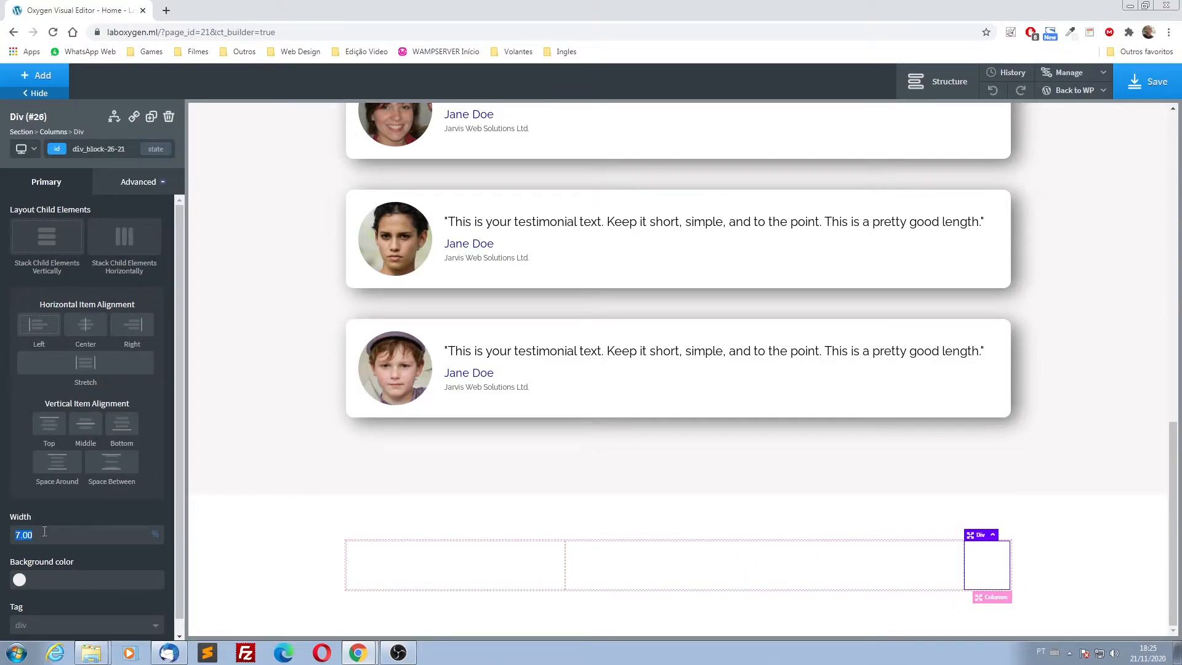
pyautogui.write('33')
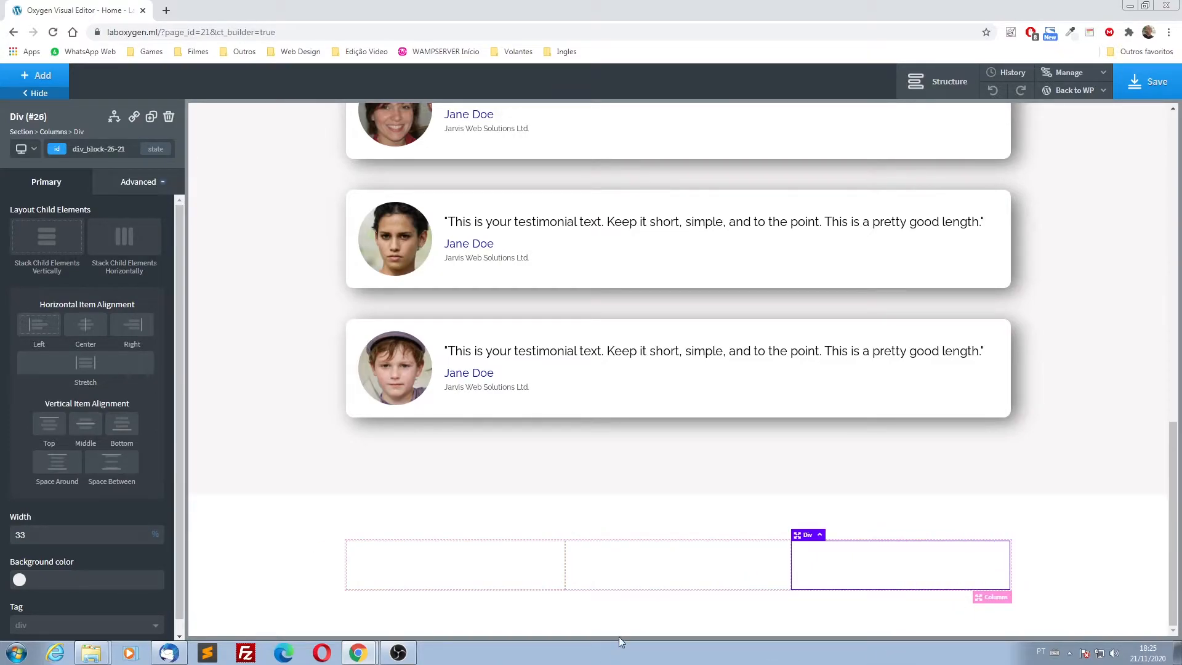
# - Delete the middle column of the new section and check the widths of the two remaining columns
pyautogui.click(498, 573)
pyautogui.click(648, 577)
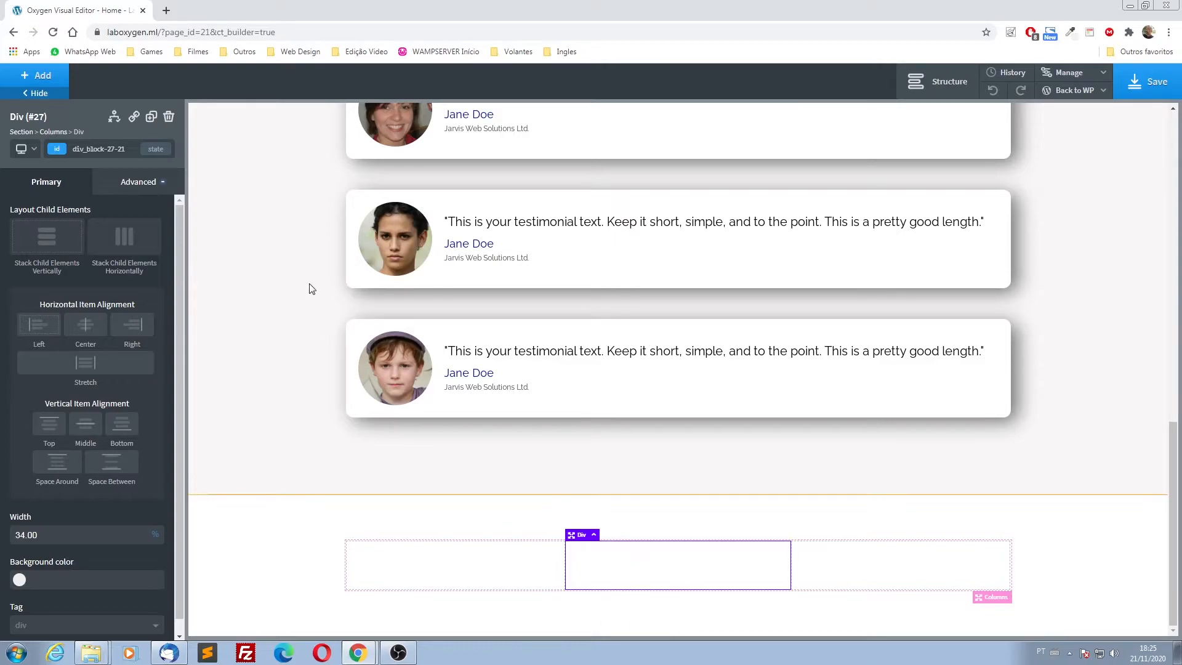
pyautogui.click(168, 117)
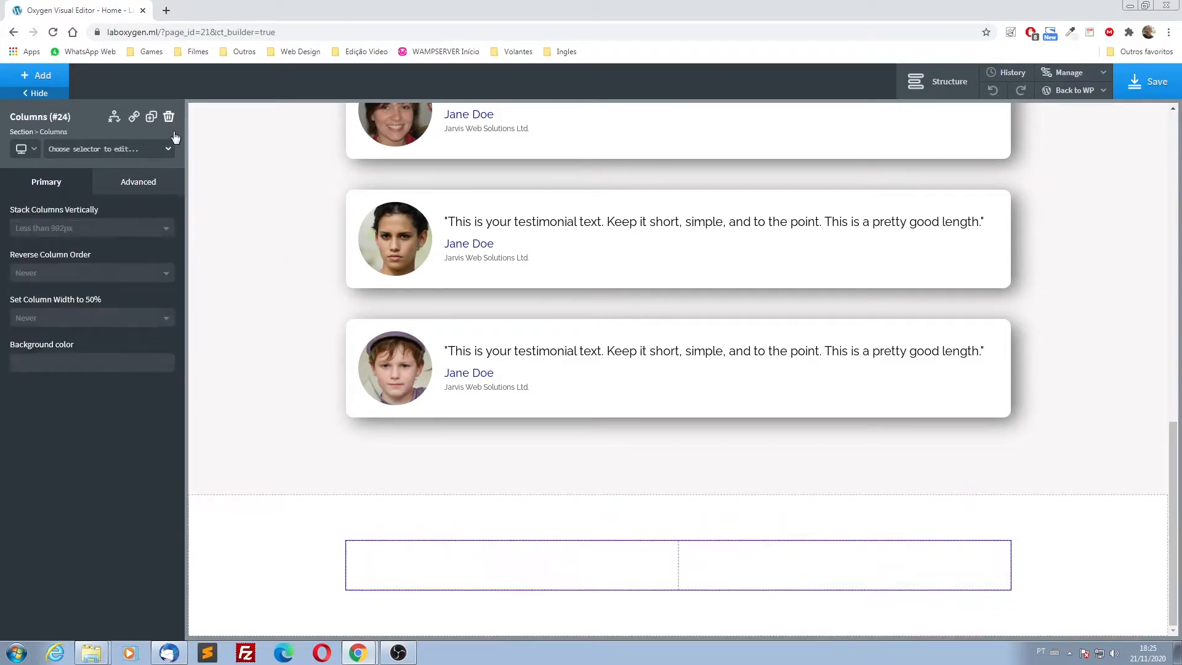
pyautogui.click(530, 563)
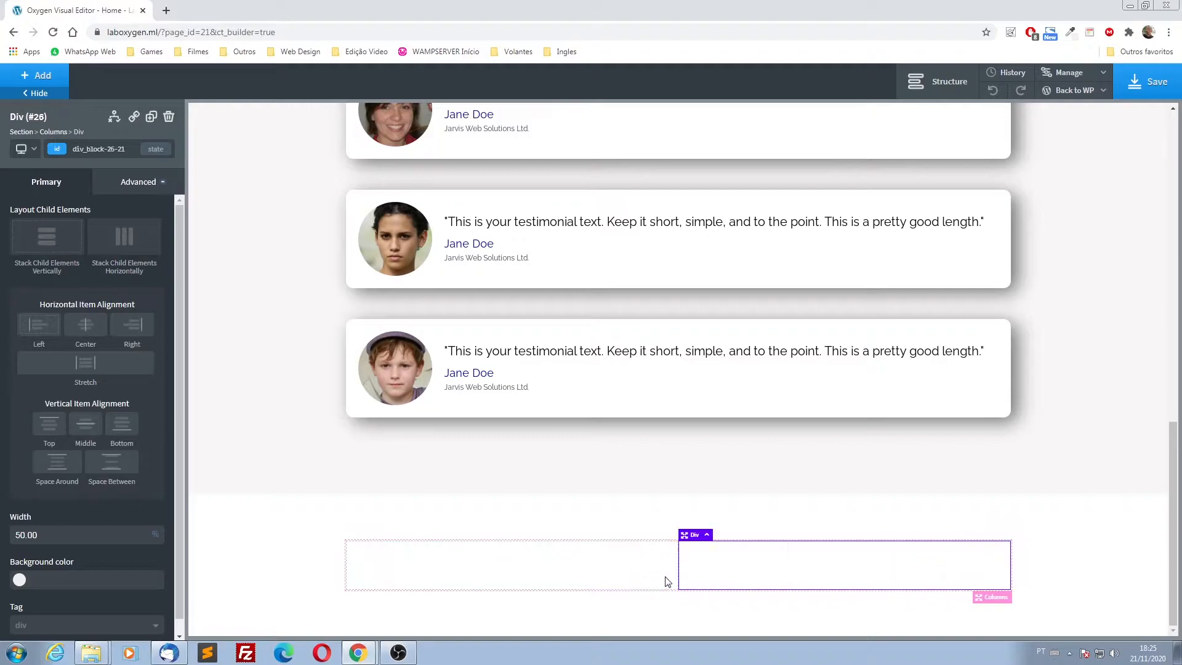
pyautogui.click(780, 581)
pyautogui.click(543, 567)
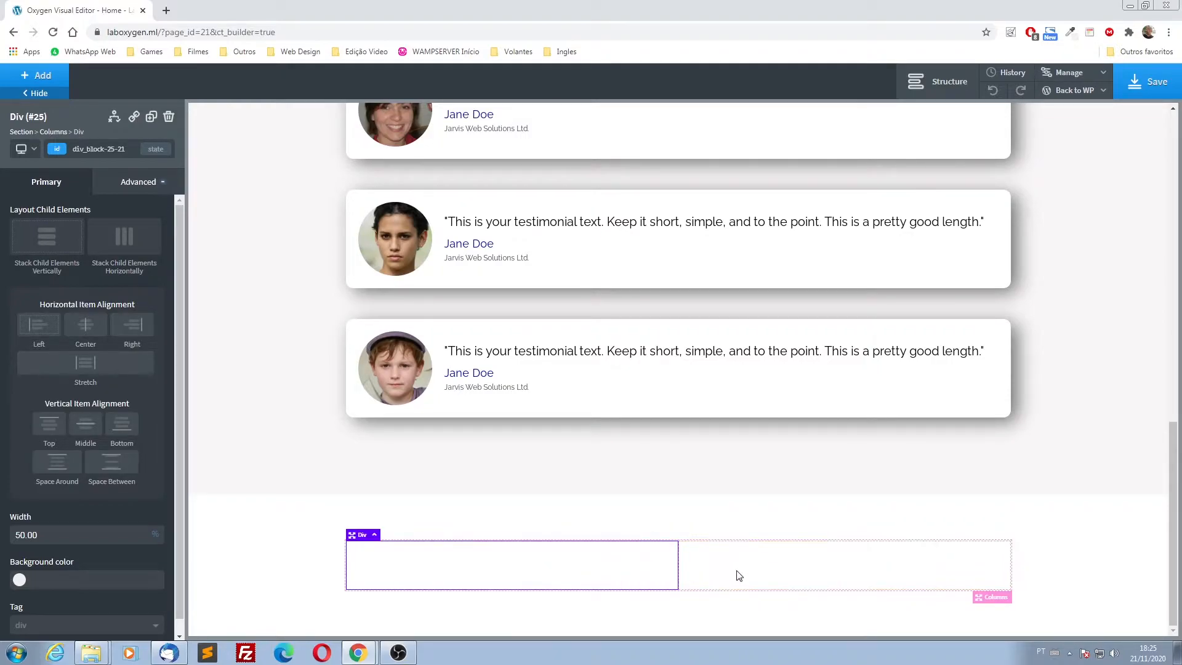
pyautogui.click(739, 575)
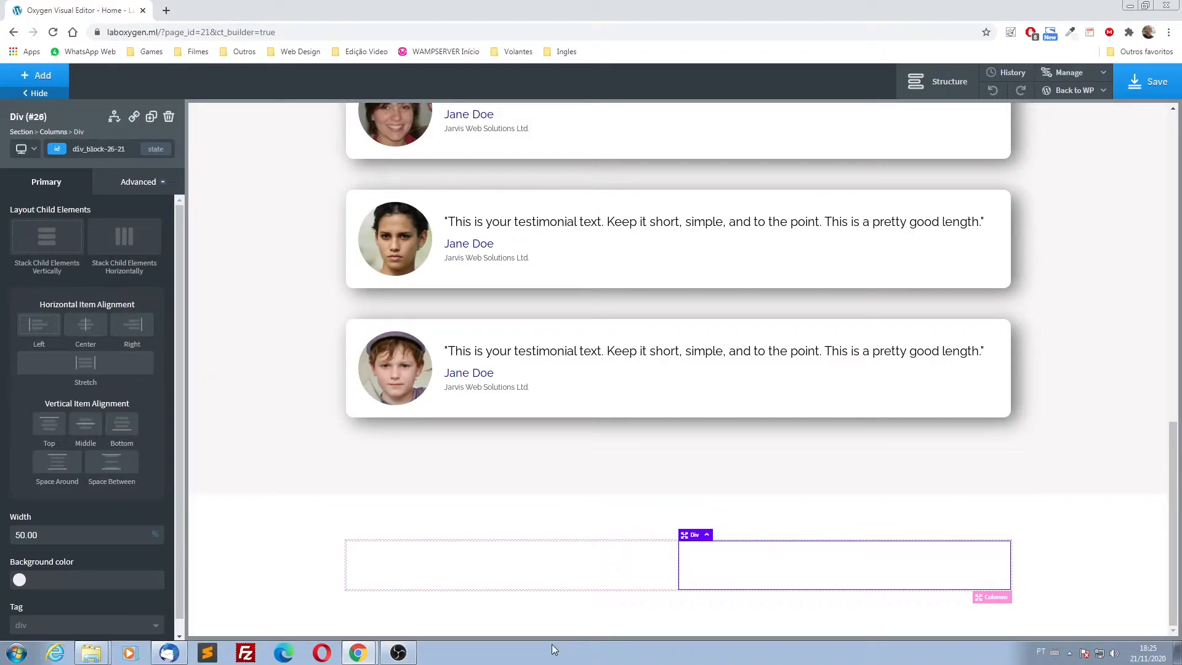
# - Insert an Image element into the first column of the new section
pyautogui.click(544, 565)
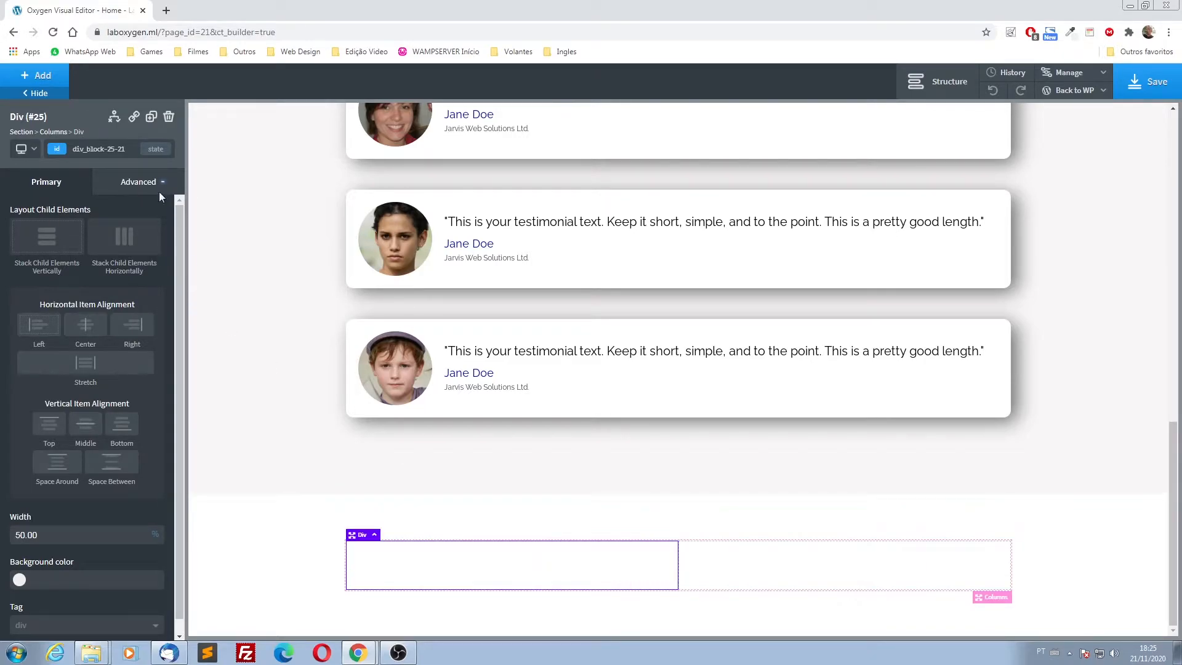
pyautogui.click(54, 75)
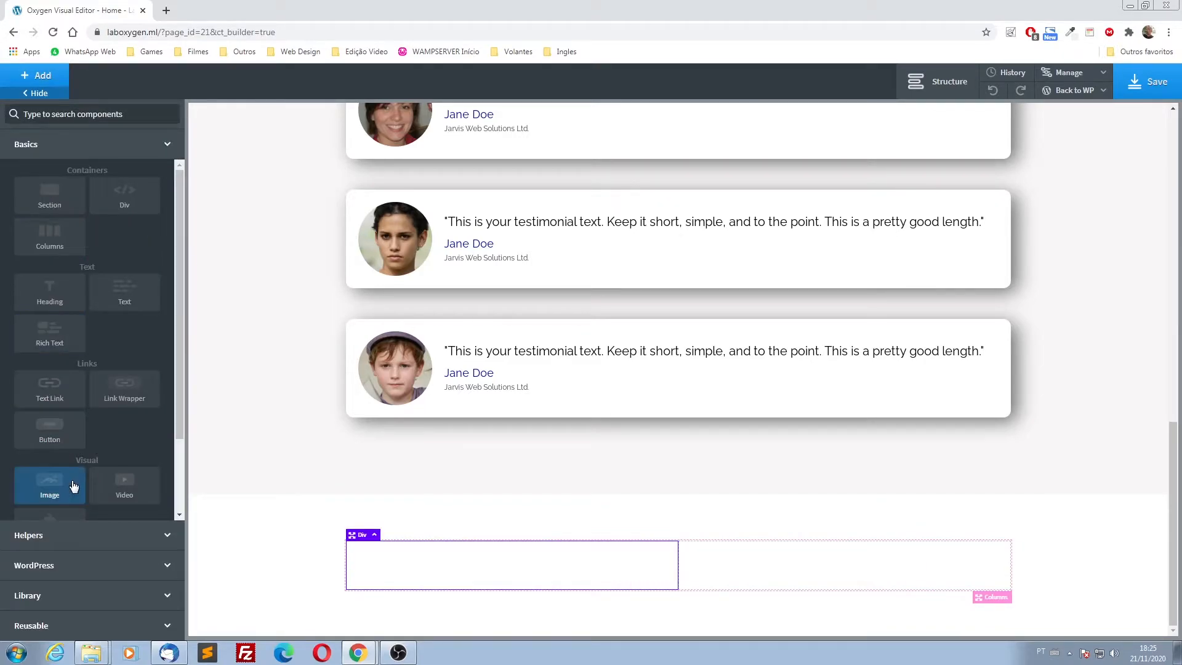
pyautogui.scroll(-4, 63, 460)
pyautogui.click(62, 400)
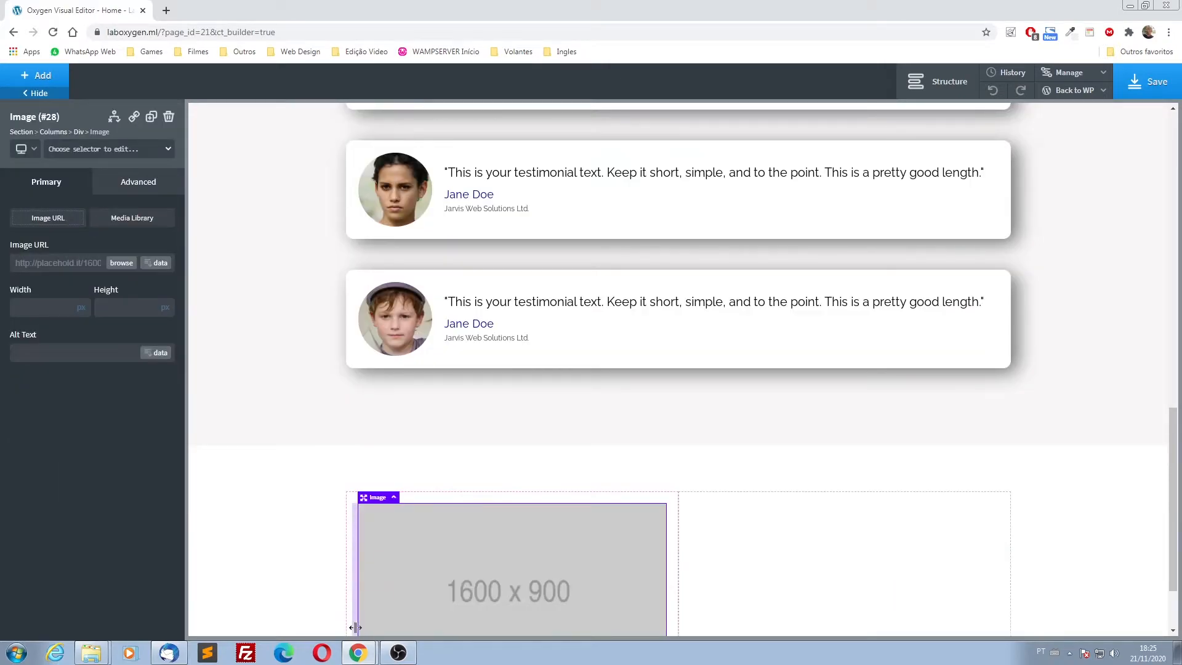
# - Use coruja-voando.jpg from the media library as the column's image and set its width to 600 px
pyautogui.scroll(-3, 441, 554)
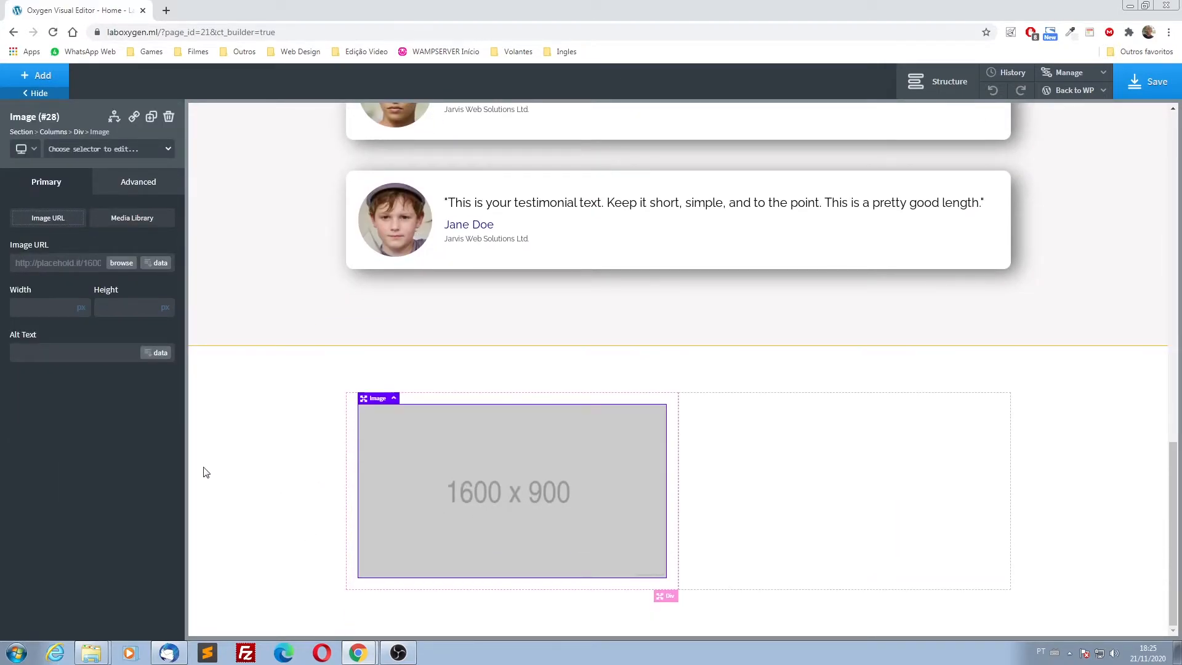
pyautogui.click(121, 263)
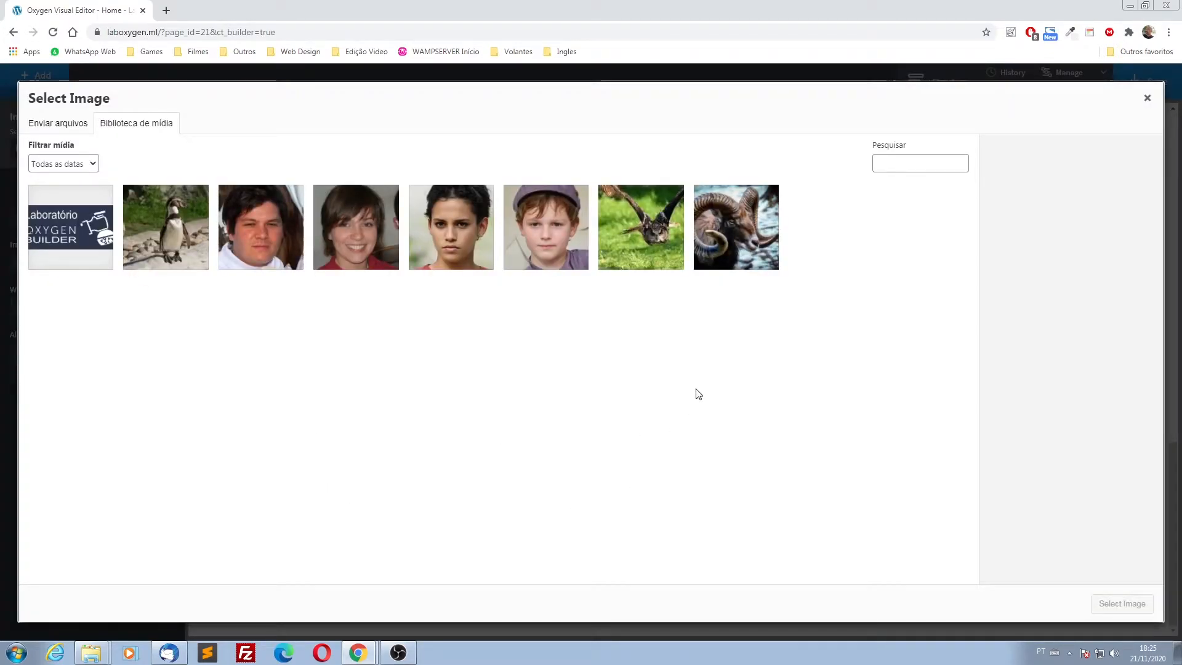
pyautogui.click(654, 231)
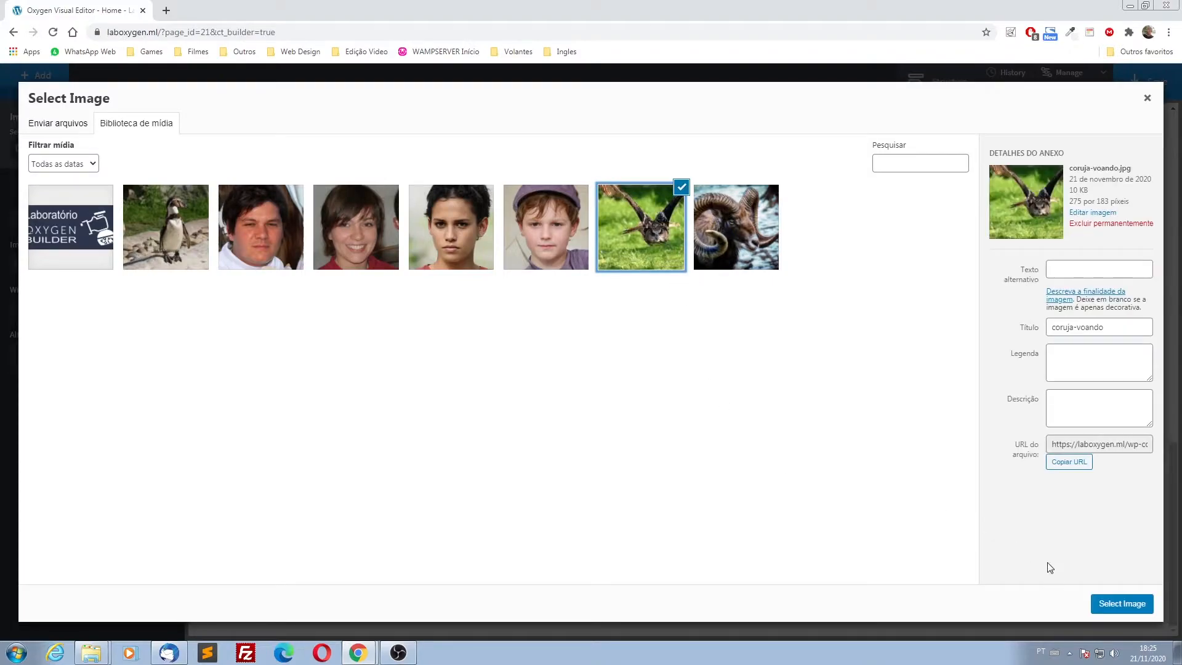
pyautogui.click(1130, 612)
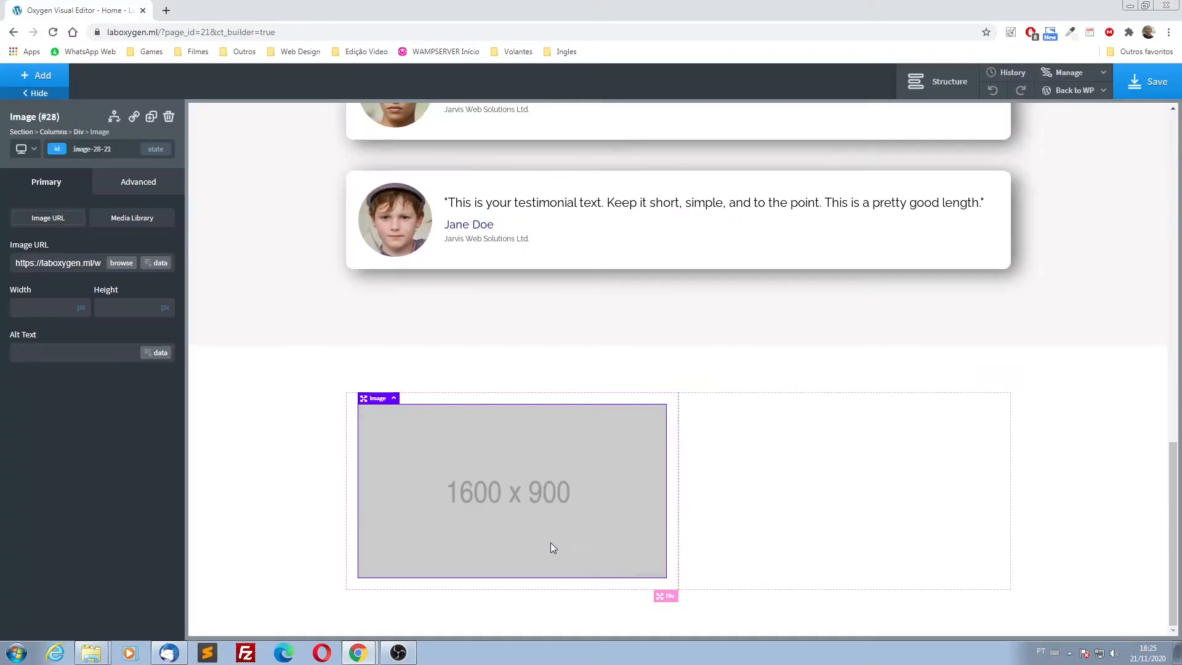
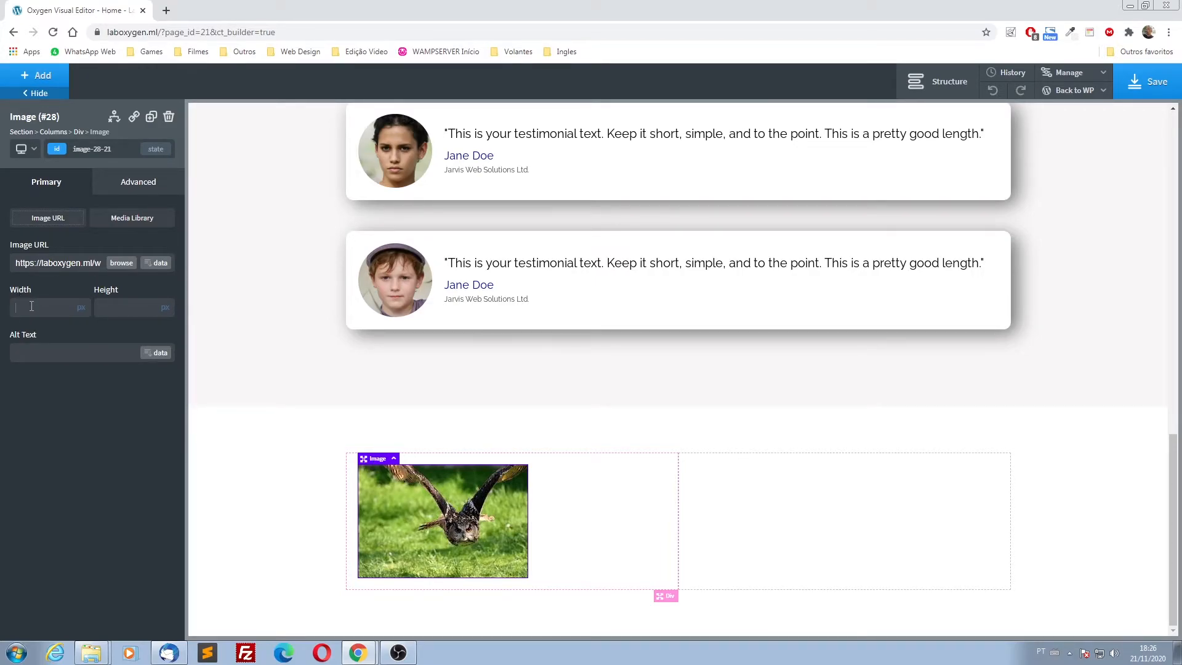
pyautogui.write('600')
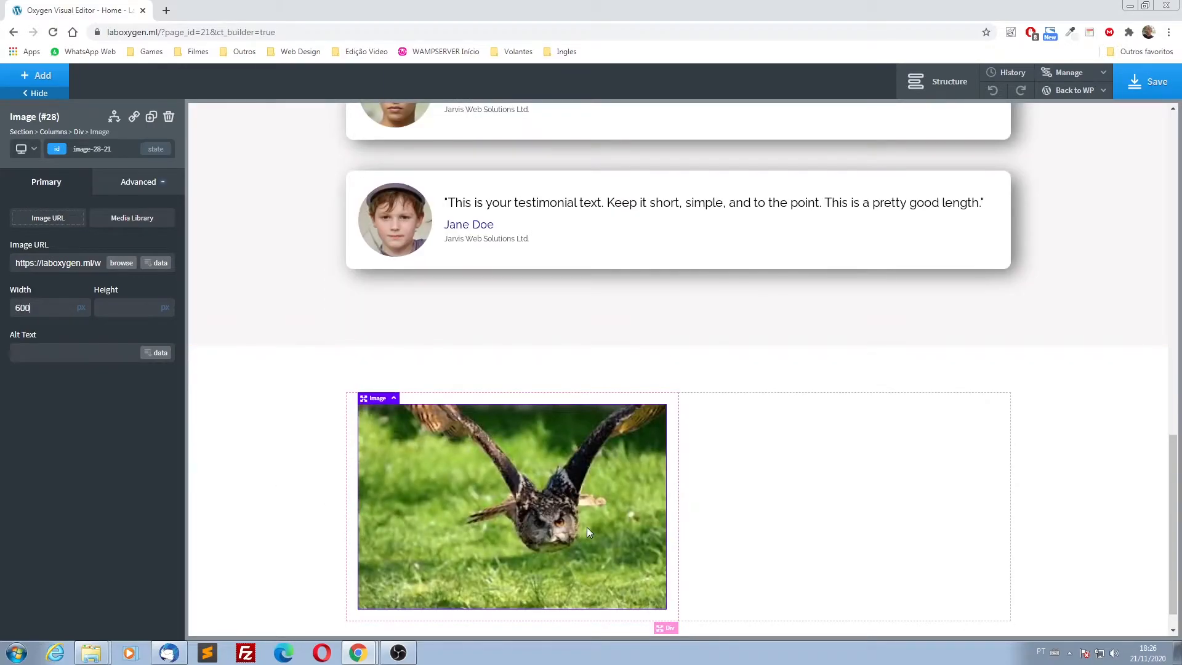
pyautogui.click(253, 477)
pyautogui.scroll(-1, 355, 466)
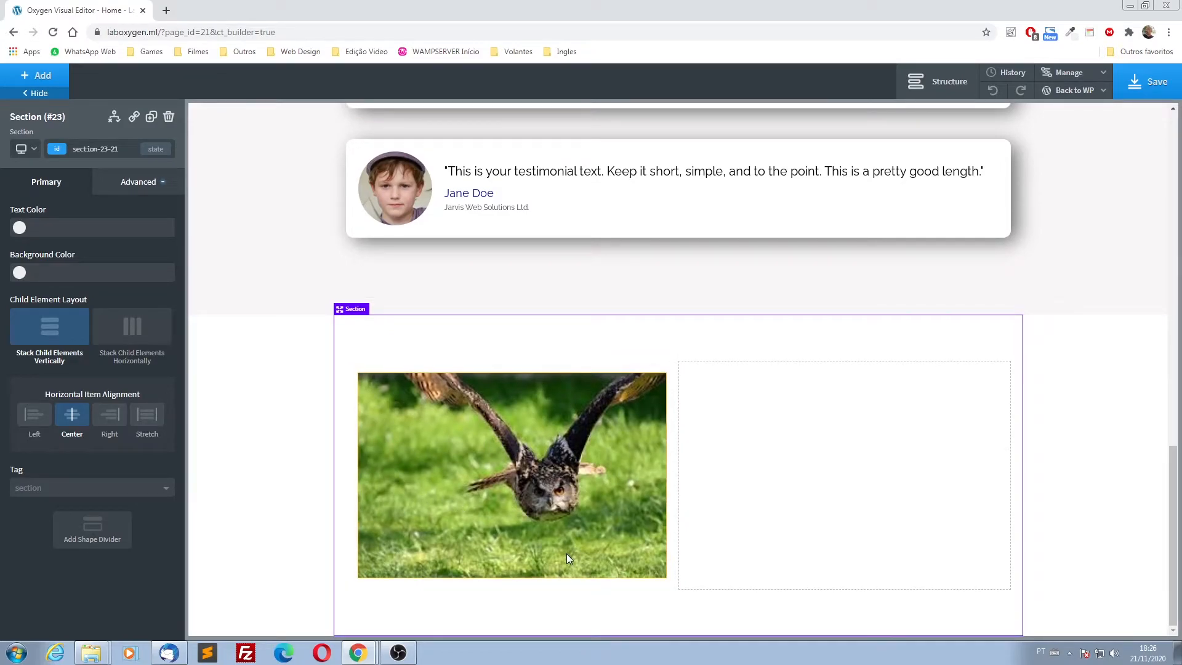
# - Add a Heading element with a Text element below it in the empty column beside the owl image
pyautogui.click(844, 464)
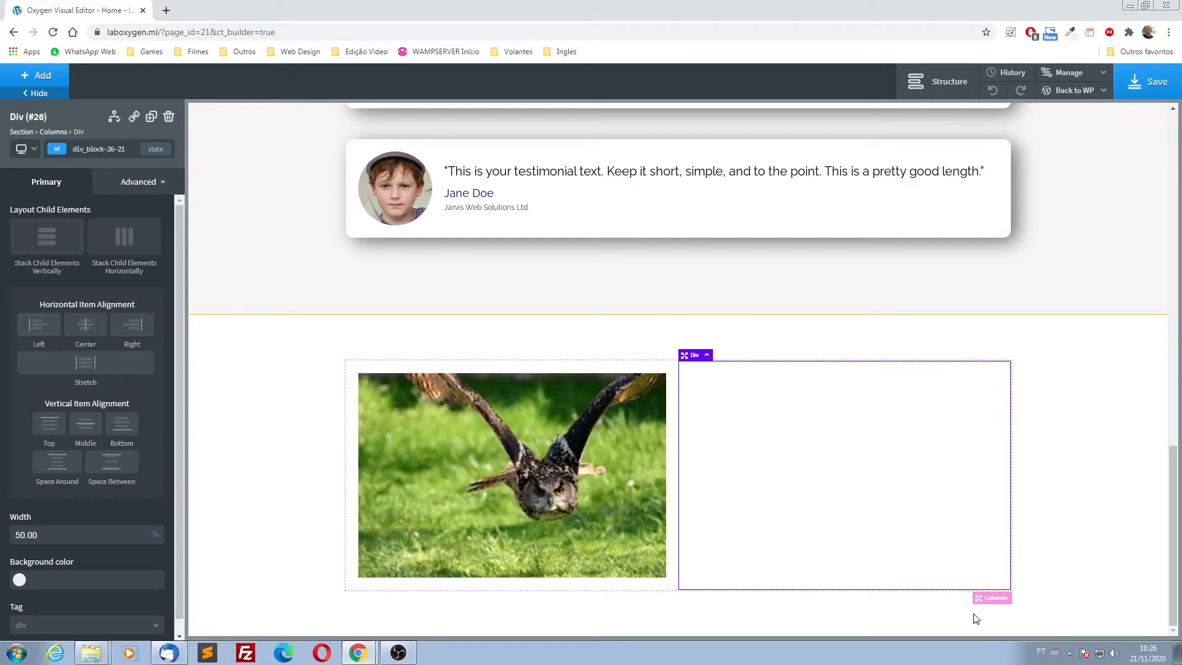
pyautogui.click(38, 76)
pyautogui.click(33, 212)
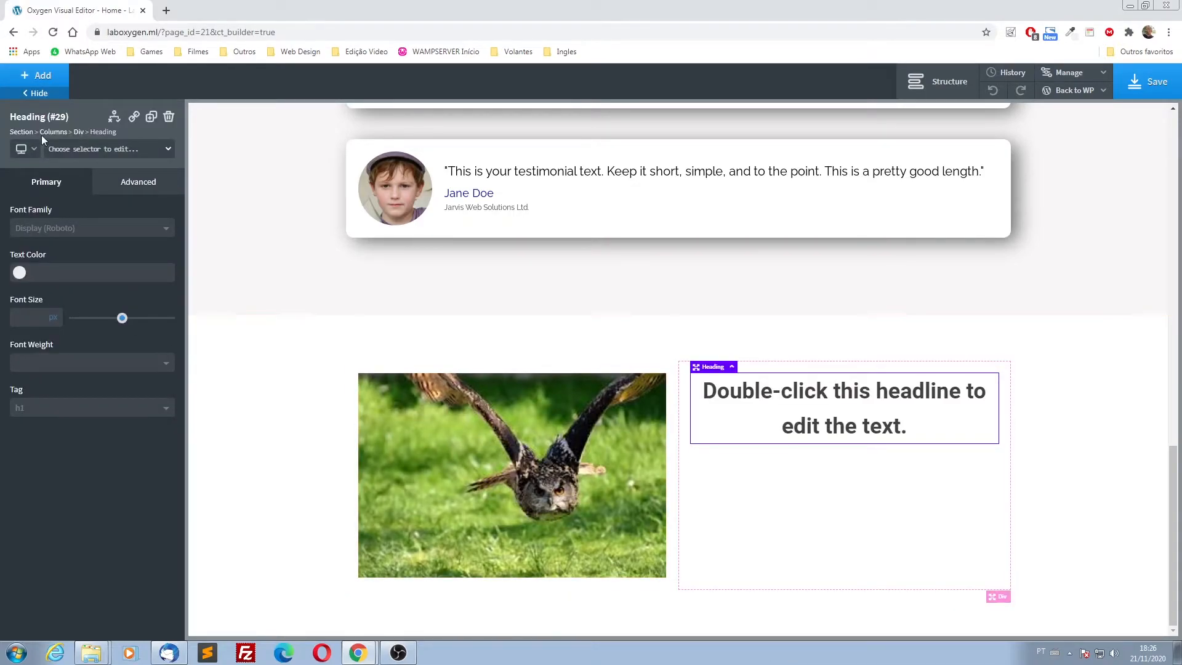
pyautogui.click(43, 75)
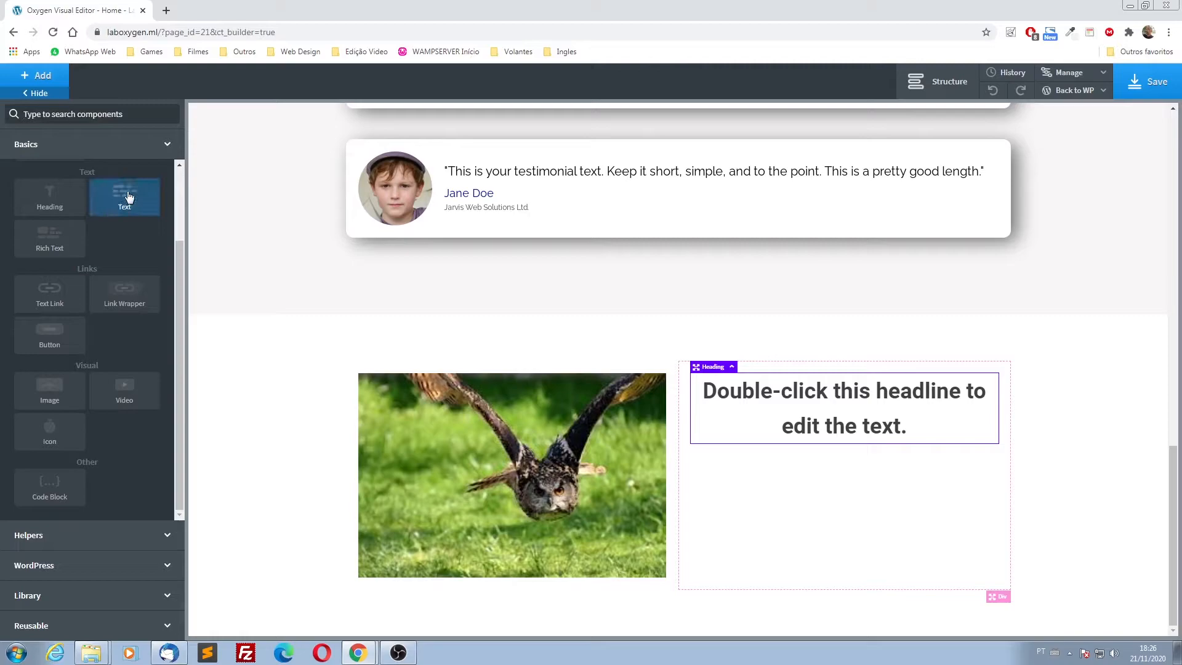
pyautogui.click(128, 196)
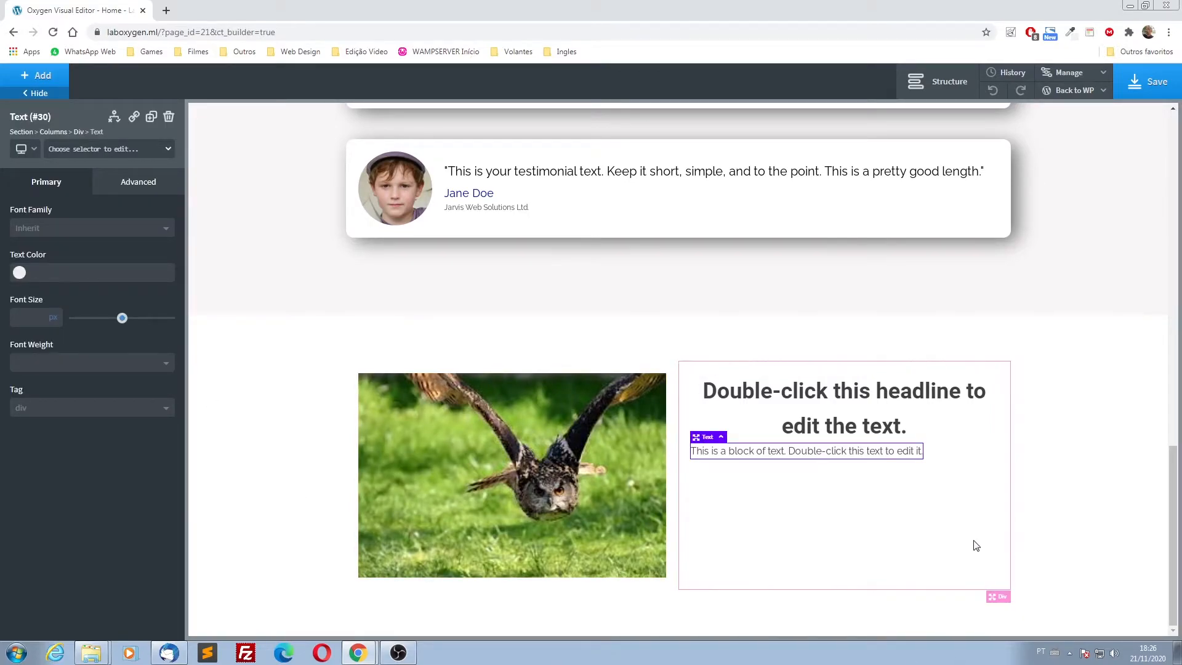
# - Stack the text column's child elements vertically, aligned left horizontally and middle vertically
pyautogui.click(1007, 382)
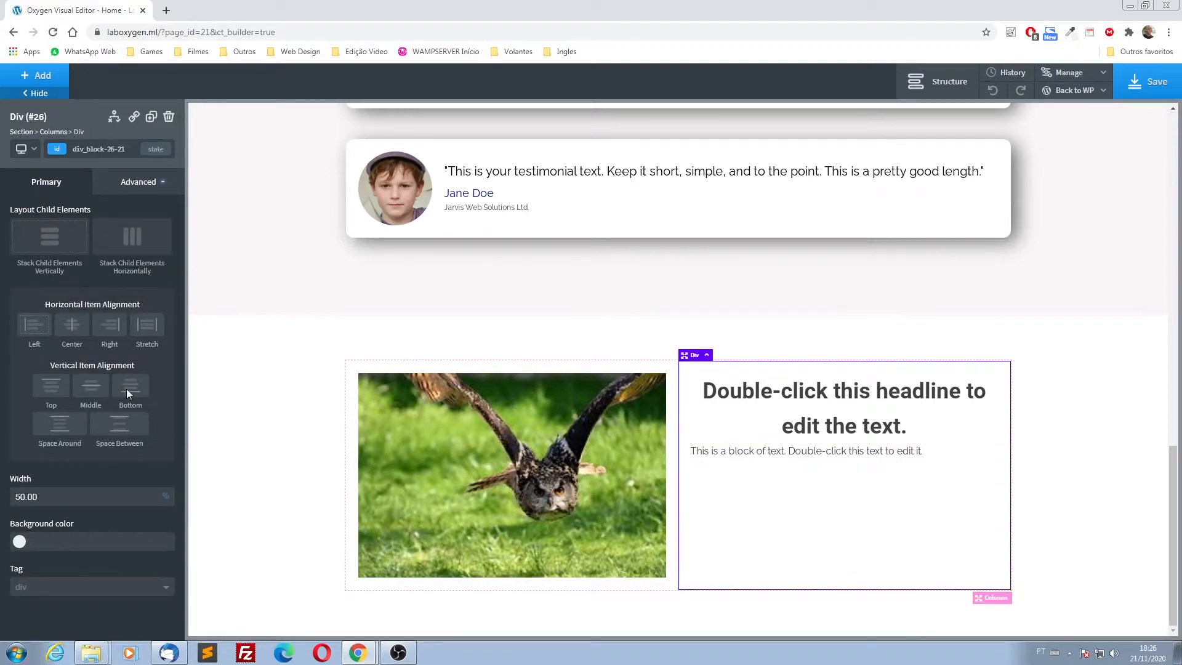
pyautogui.click(49, 242)
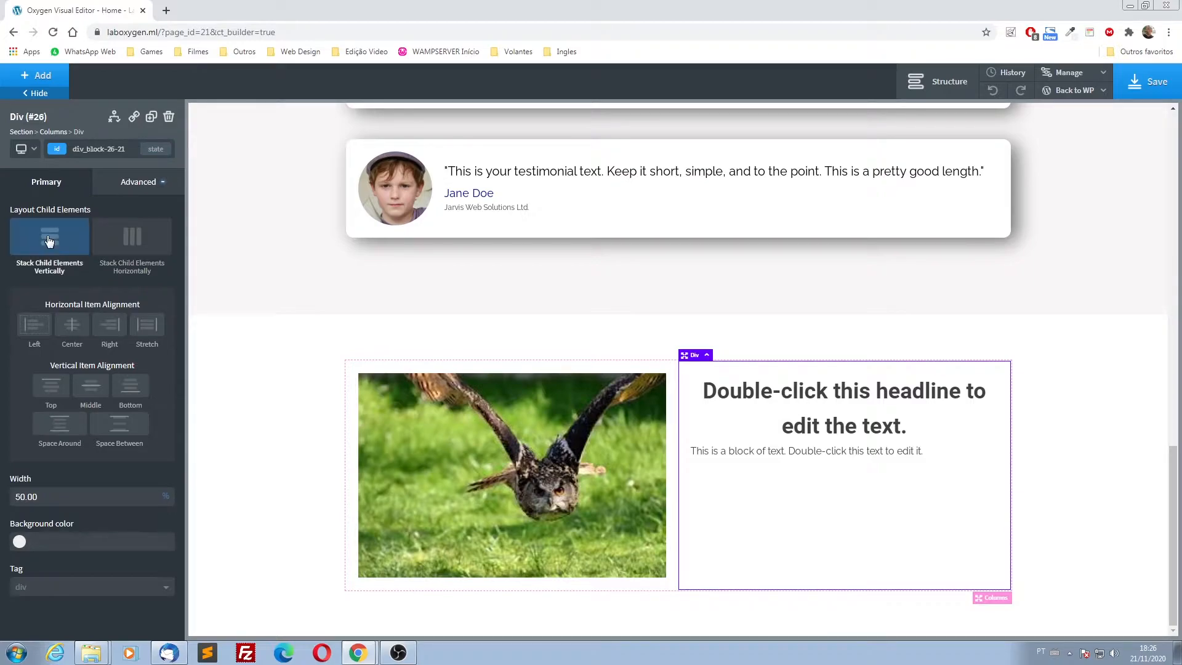
pyautogui.click(37, 330)
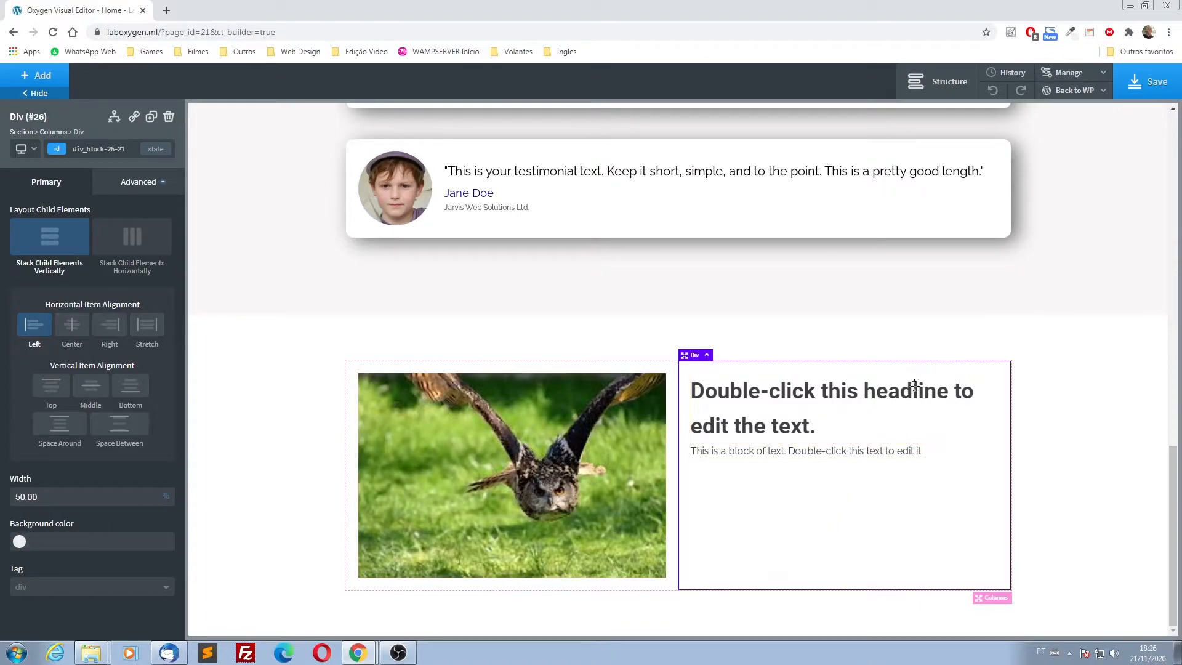
pyautogui.click(88, 387)
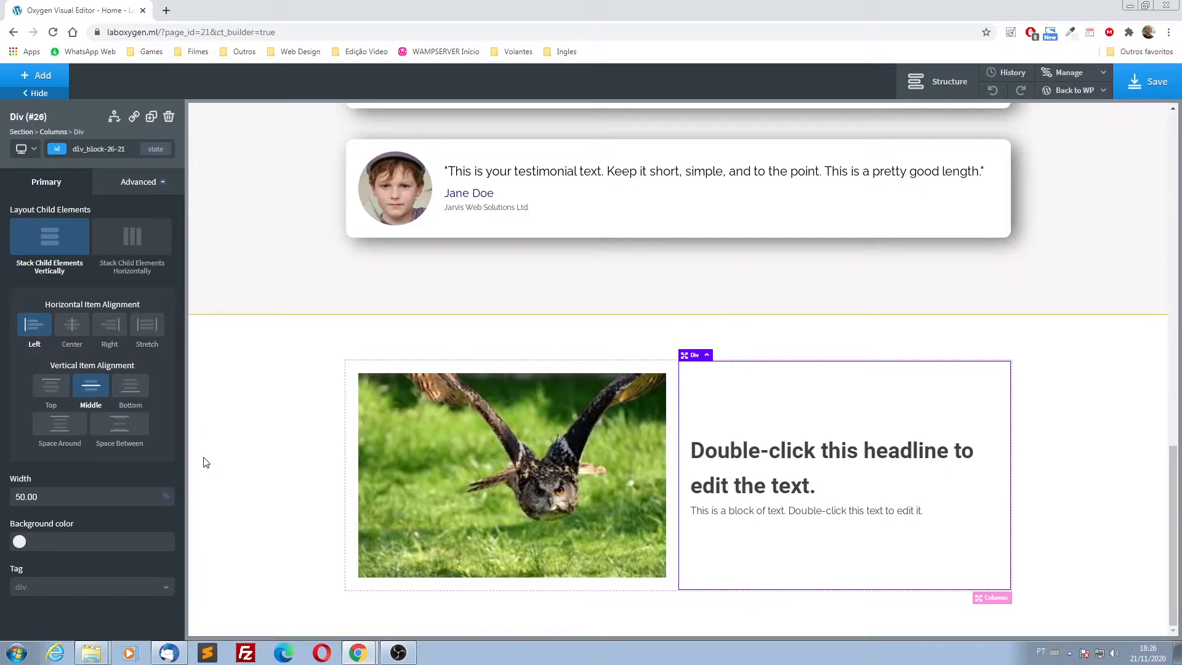
# - Add a new class named classe-titulo-produtos to the heading beside the owl image
pyautogui.click(791, 455)
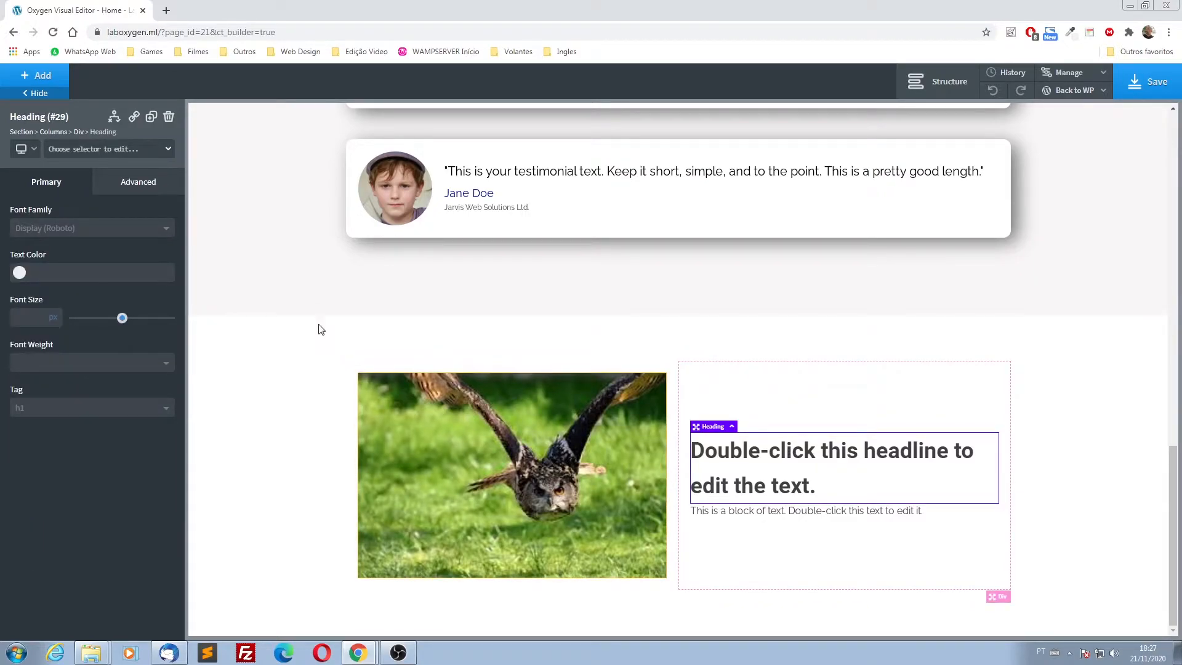
pyautogui.click(119, 150)
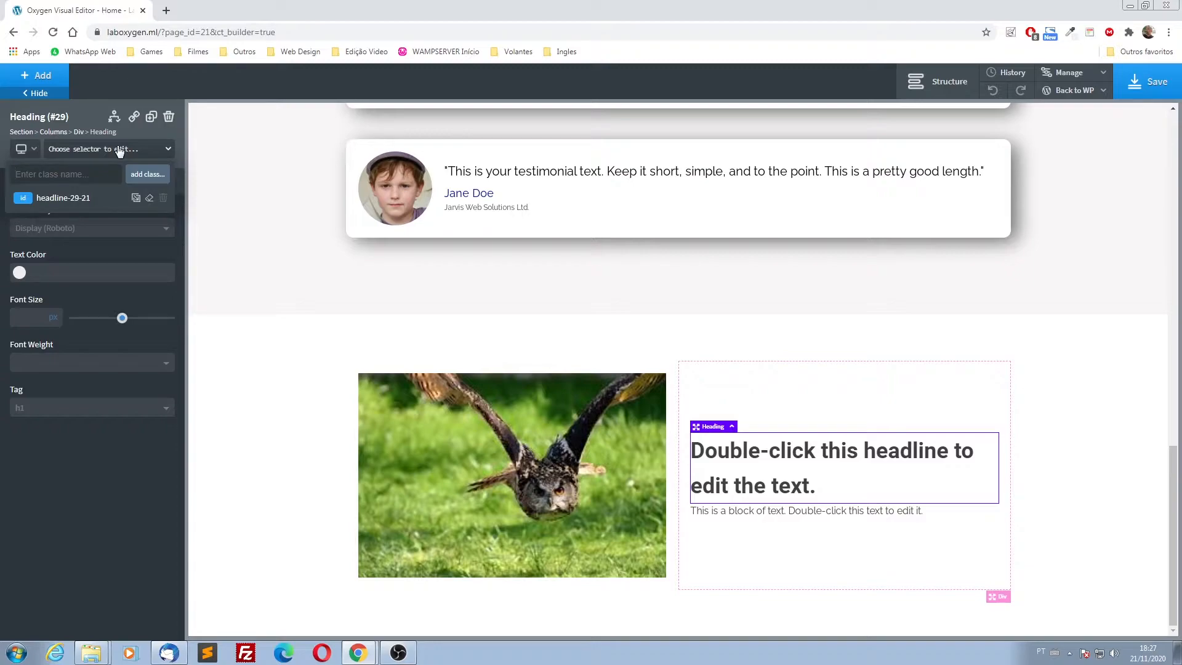
pyautogui.write('classe')
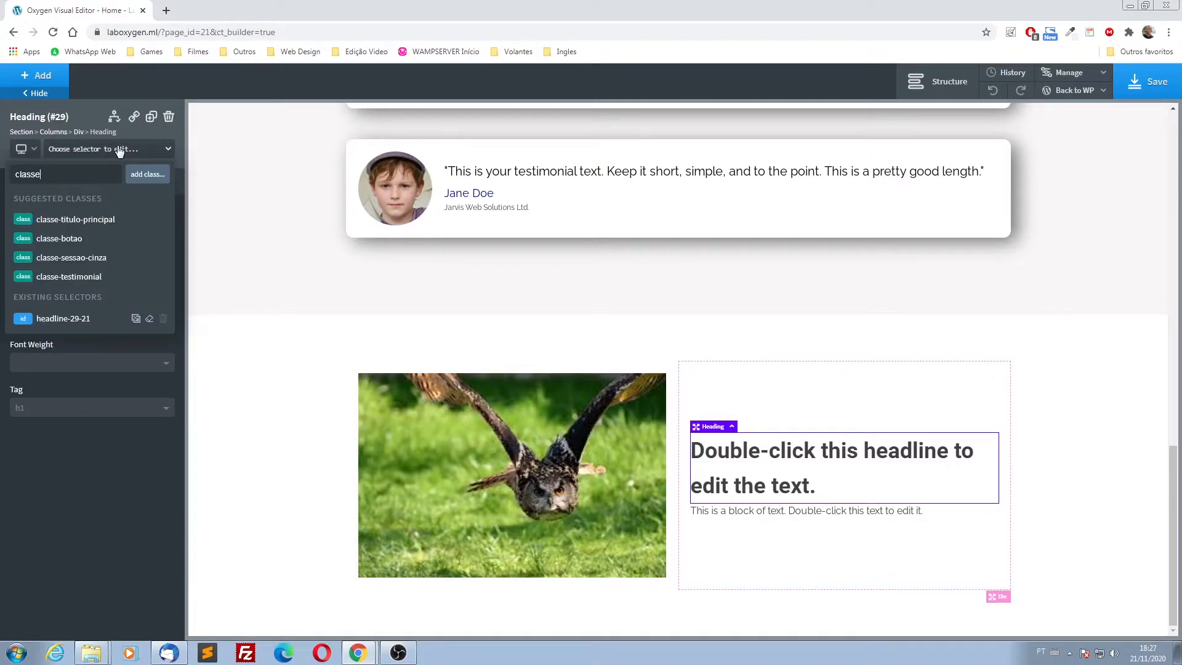
pyautogui.write('-ti')
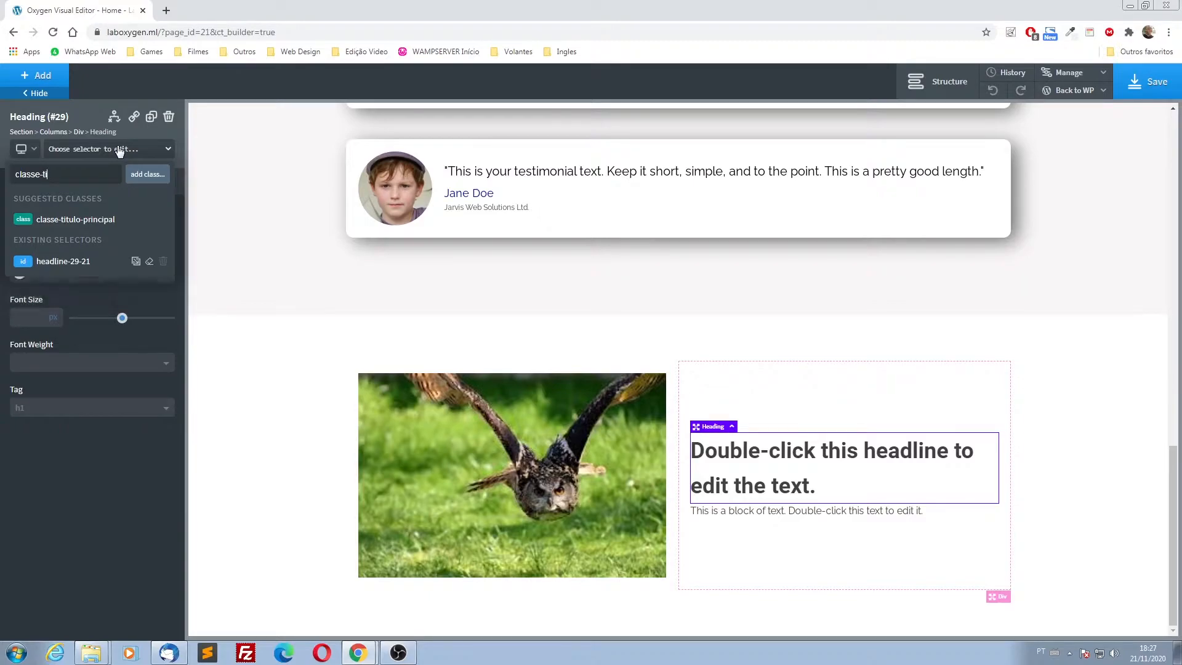
pyautogui.write('tulo-produtos')
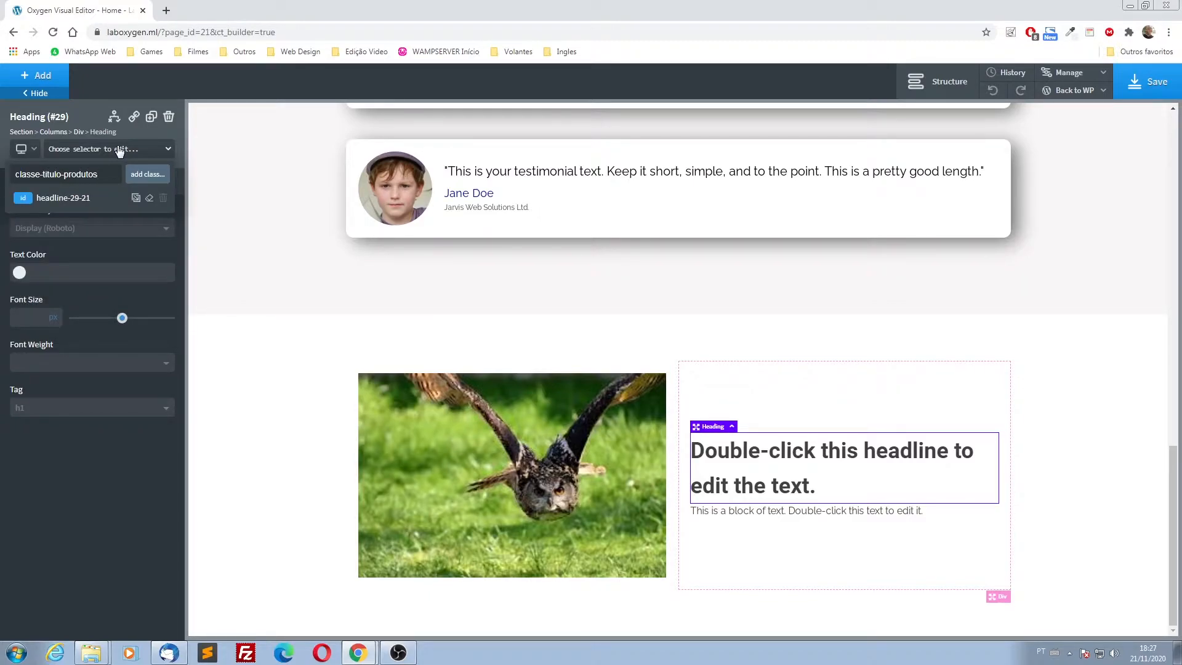
pyautogui.click(146, 175)
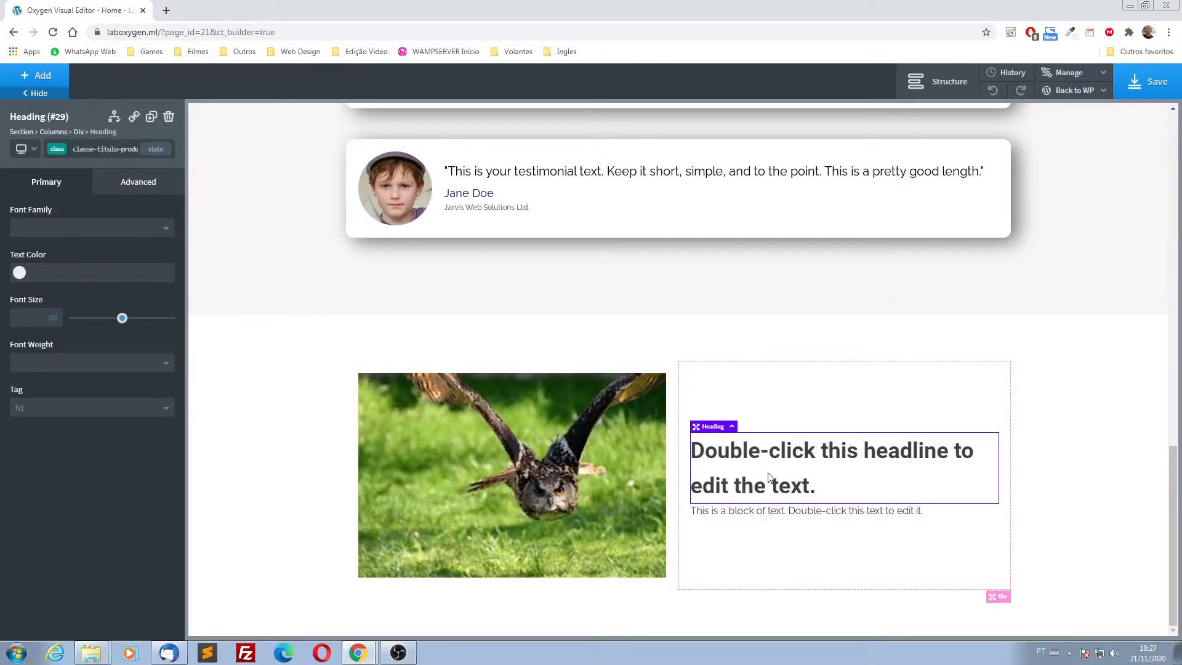
# - Add a new class named classe-descricao-produtos to the text block below the heading beside the owl image
pyautogui.click(777, 515)
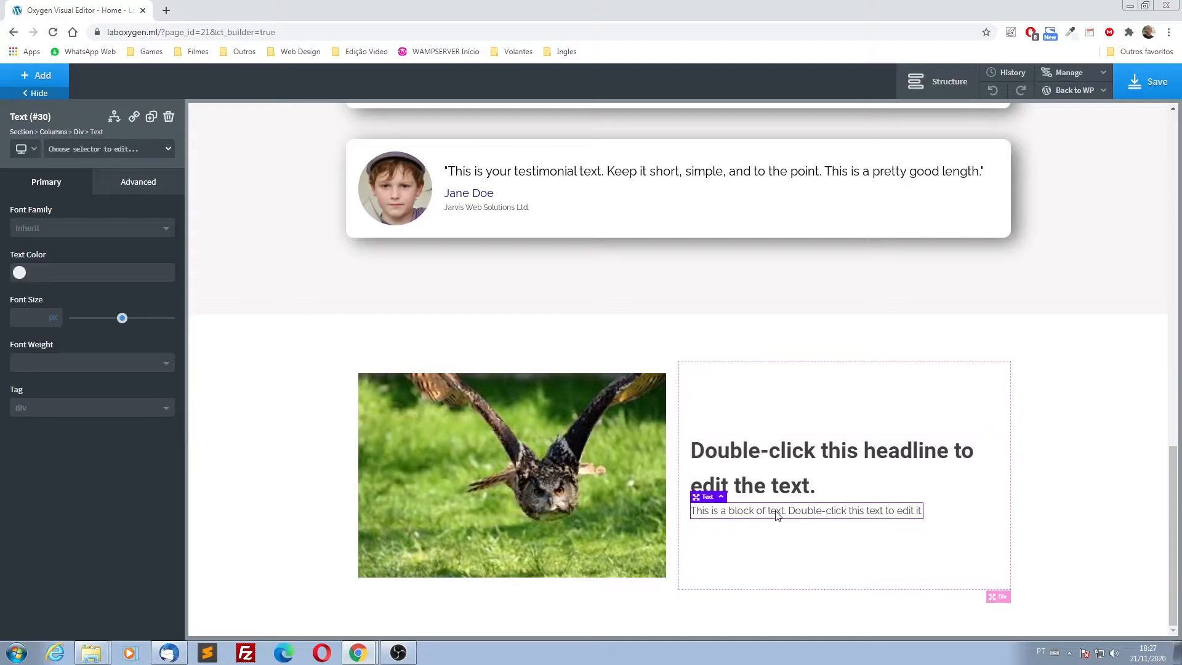
pyautogui.click(91, 151)
pyautogui.write('classe')
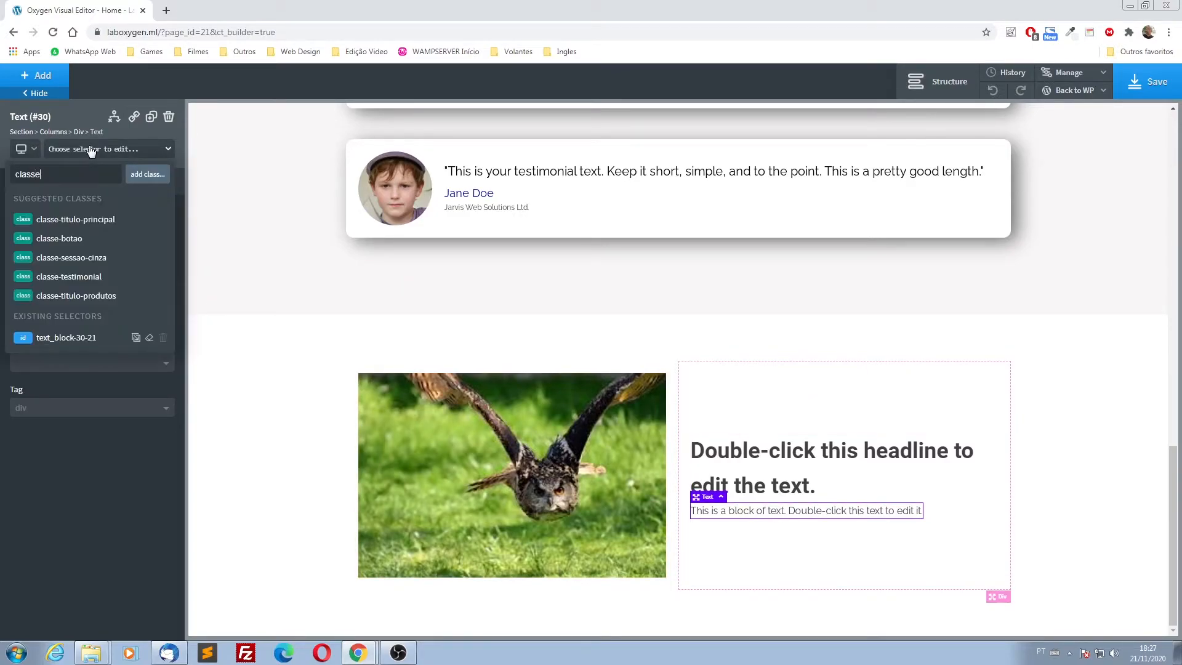
pyautogui.write('-descri')
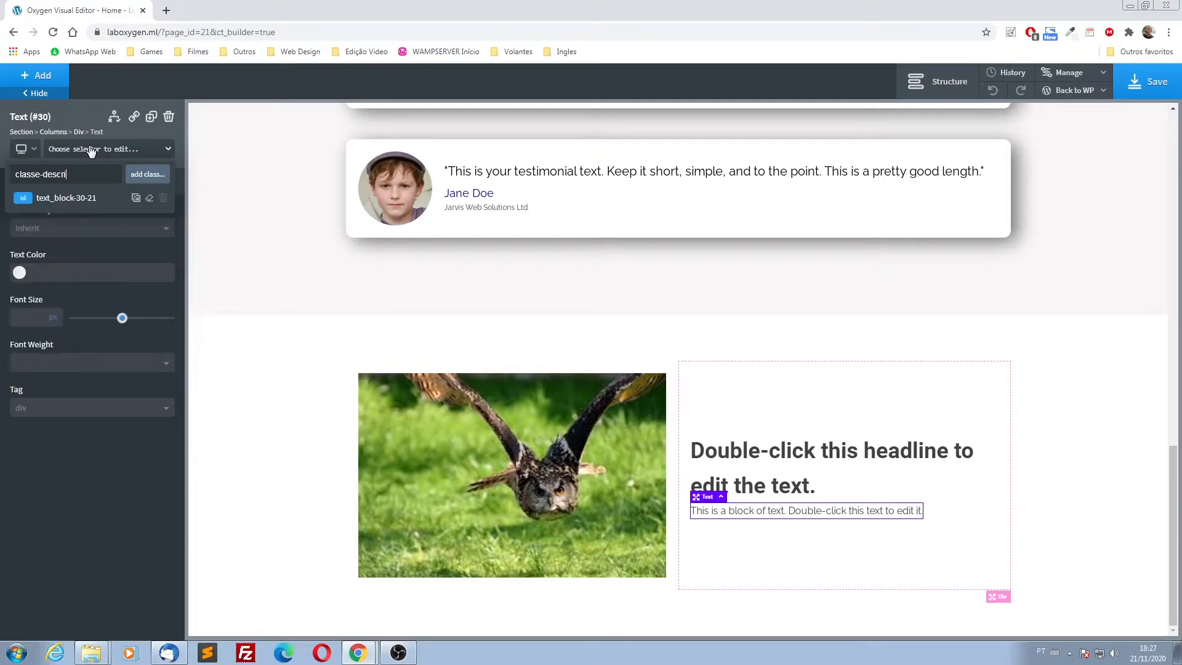
pyautogui.write('cao-produtos')
pyautogui.click(149, 175)
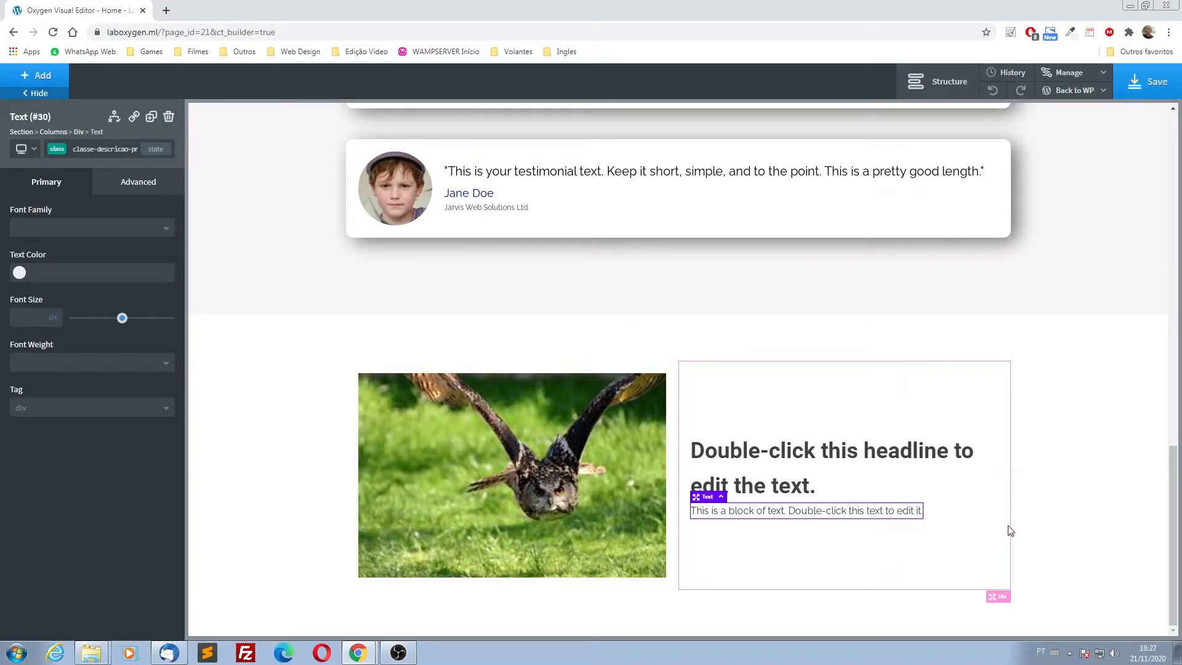
pyautogui.click(1076, 528)
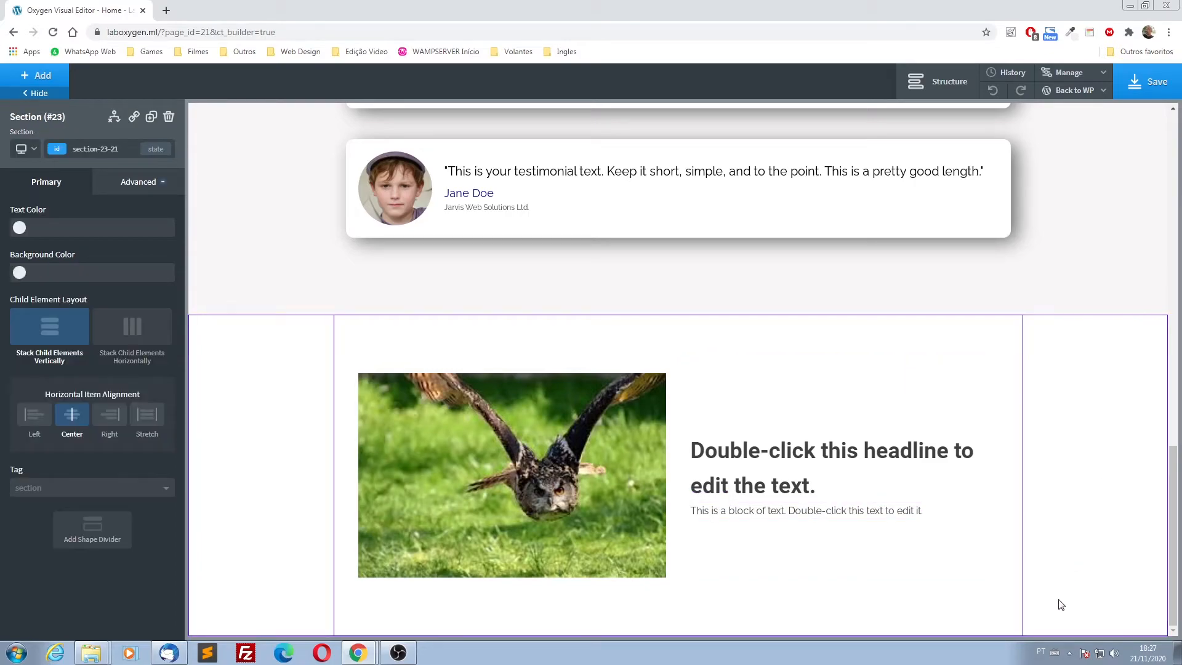
# - Set the text color of the headline beside the owl image to blue #0799c1
pyautogui.click(751, 461)
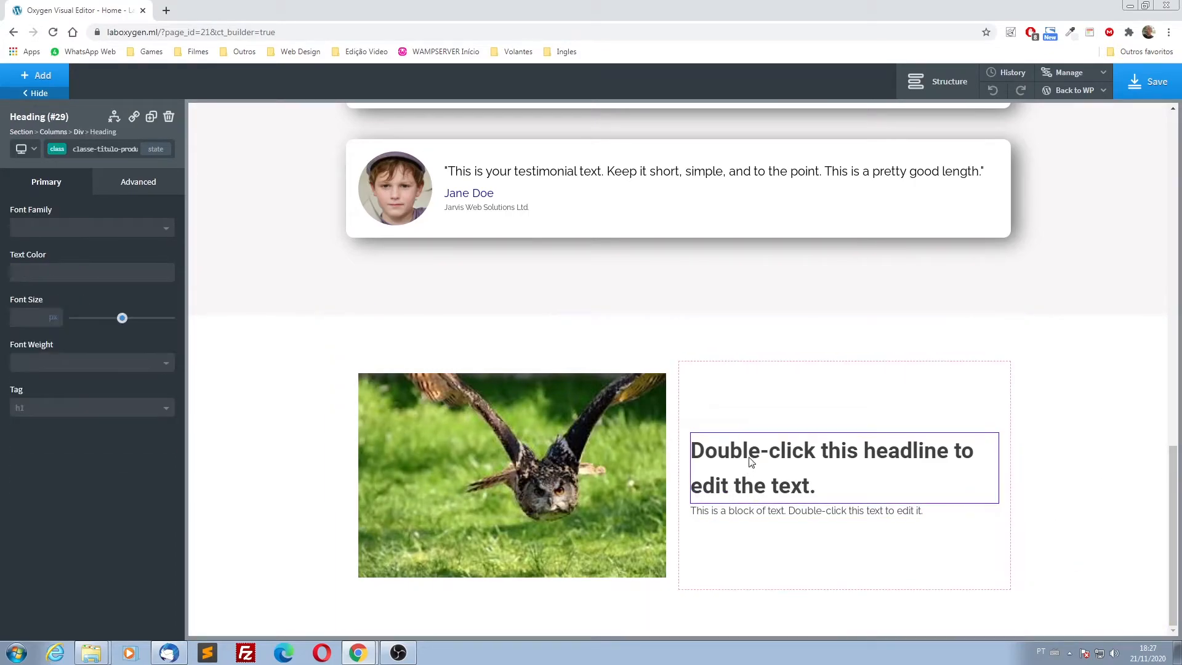
pyautogui.click(18, 273)
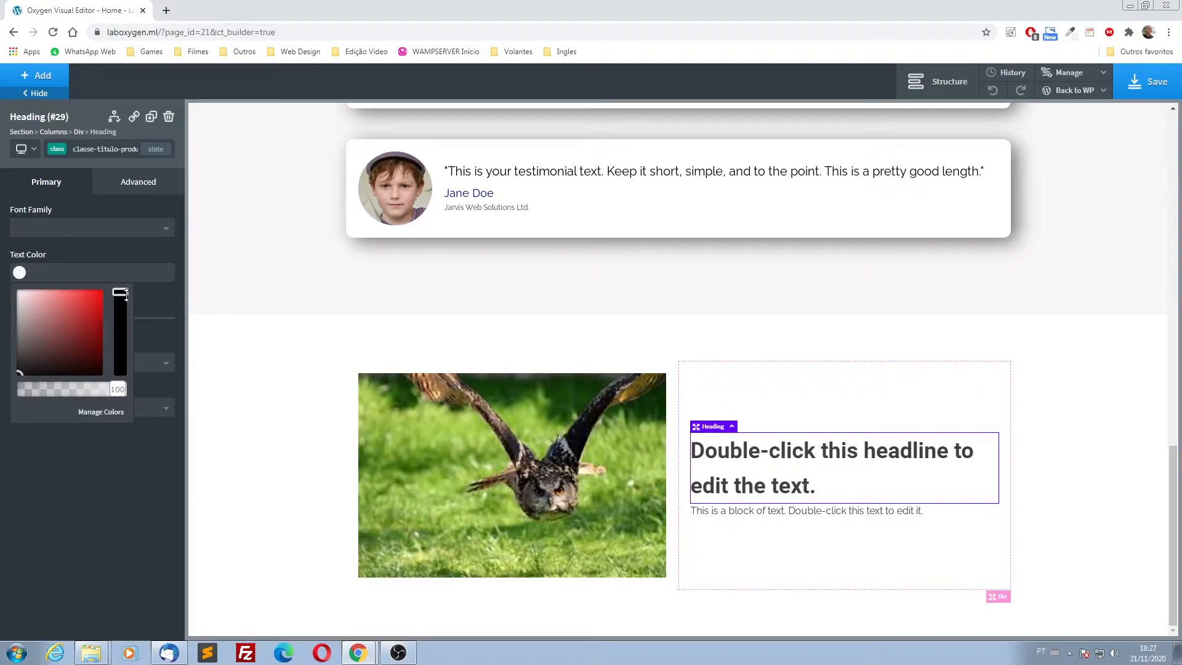
pyautogui.moveTo(126, 295); pyautogui.dragTo(122, 342)
pyautogui.click(94, 316)
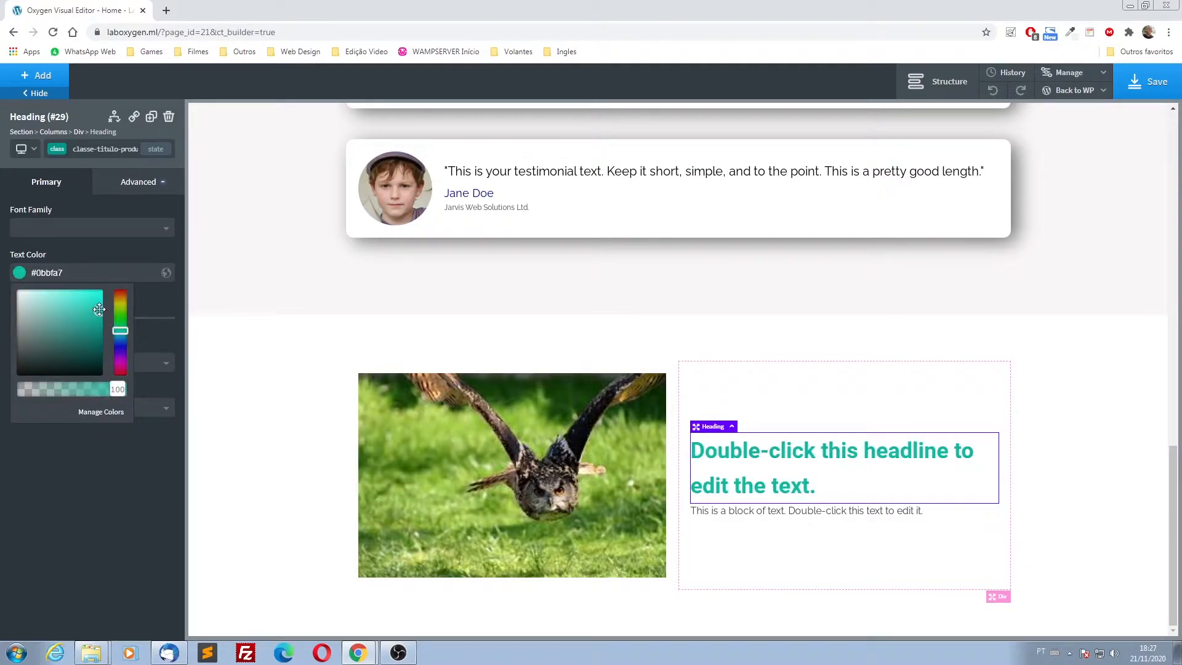
pyautogui.click(119, 349)
pyautogui.moveTo(119, 346); pyautogui.dragTo(122, 341)
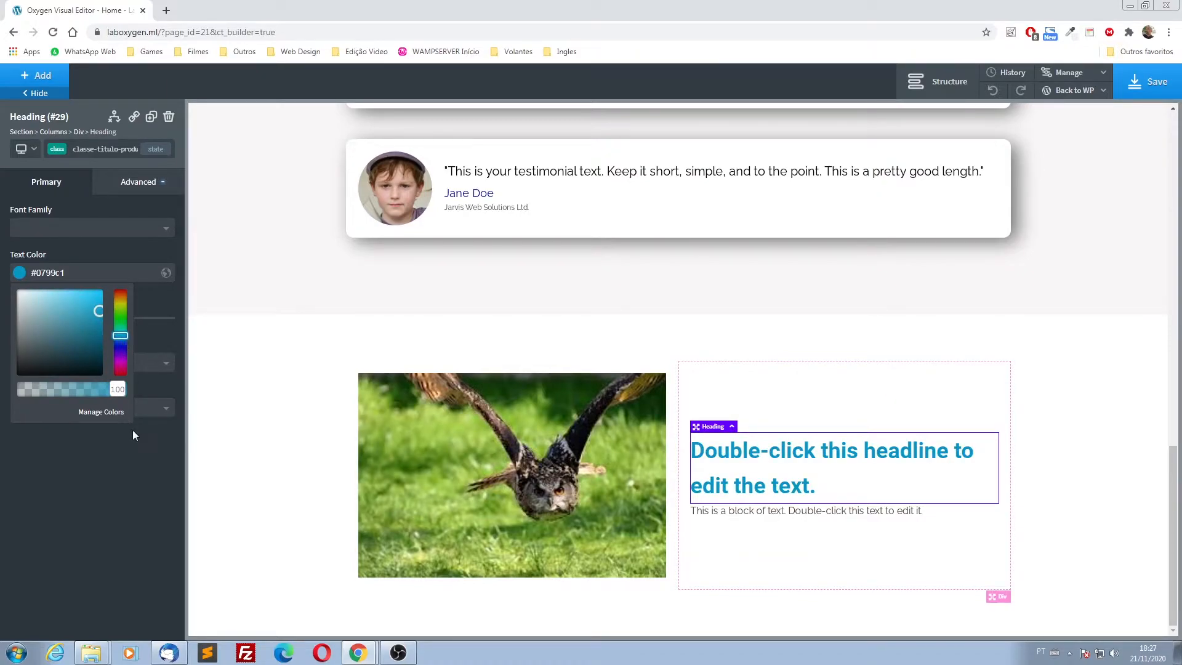
pyautogui.click(146, 489)
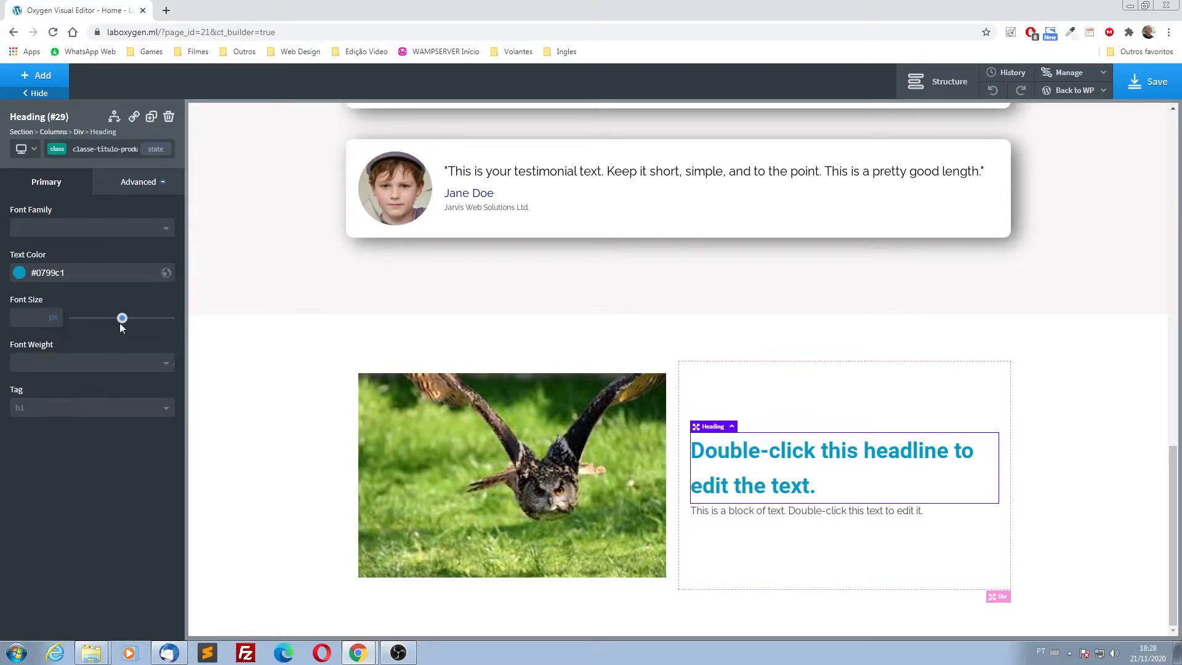
# - Set the headline's font size to 35 px and its font weight to 300
pyautogui.moveTo(120, 324); pyautogui.dragTo(107, 325)
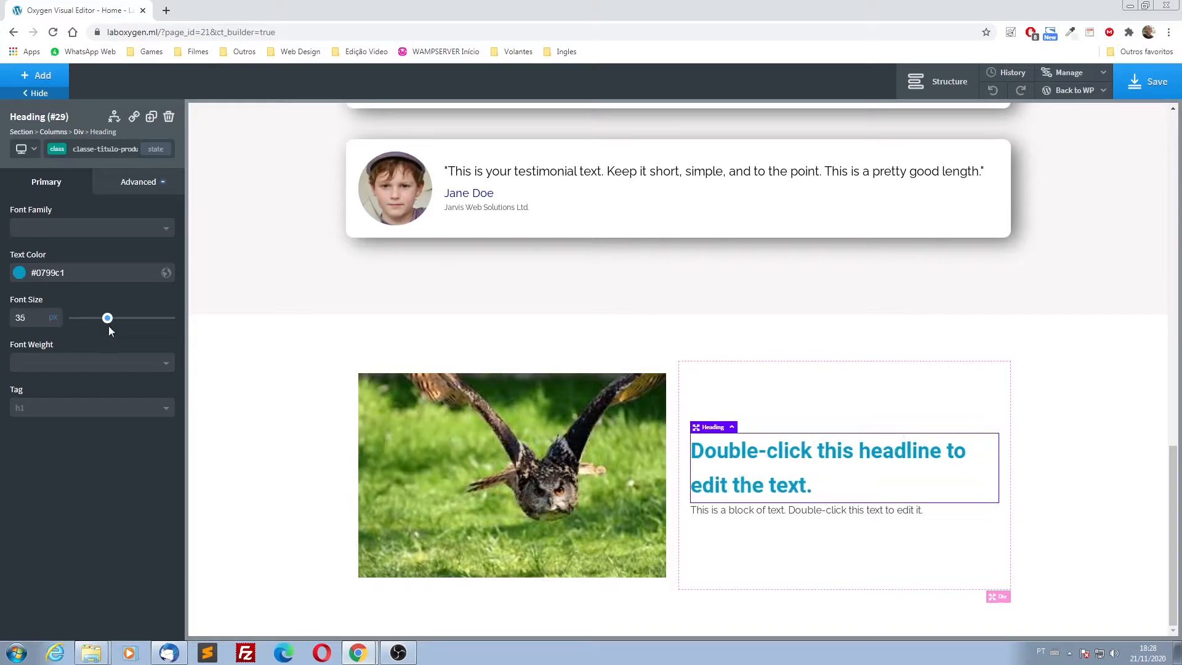
pyautogui.click(64, 364)
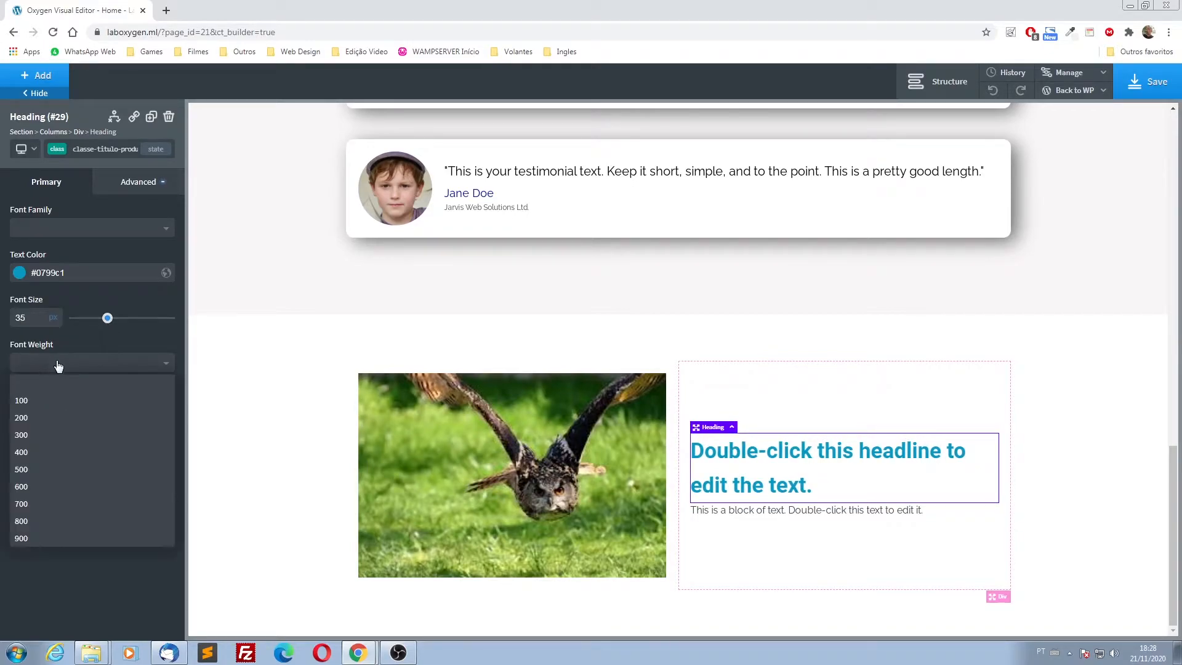
pyautogui.click(41, 436)
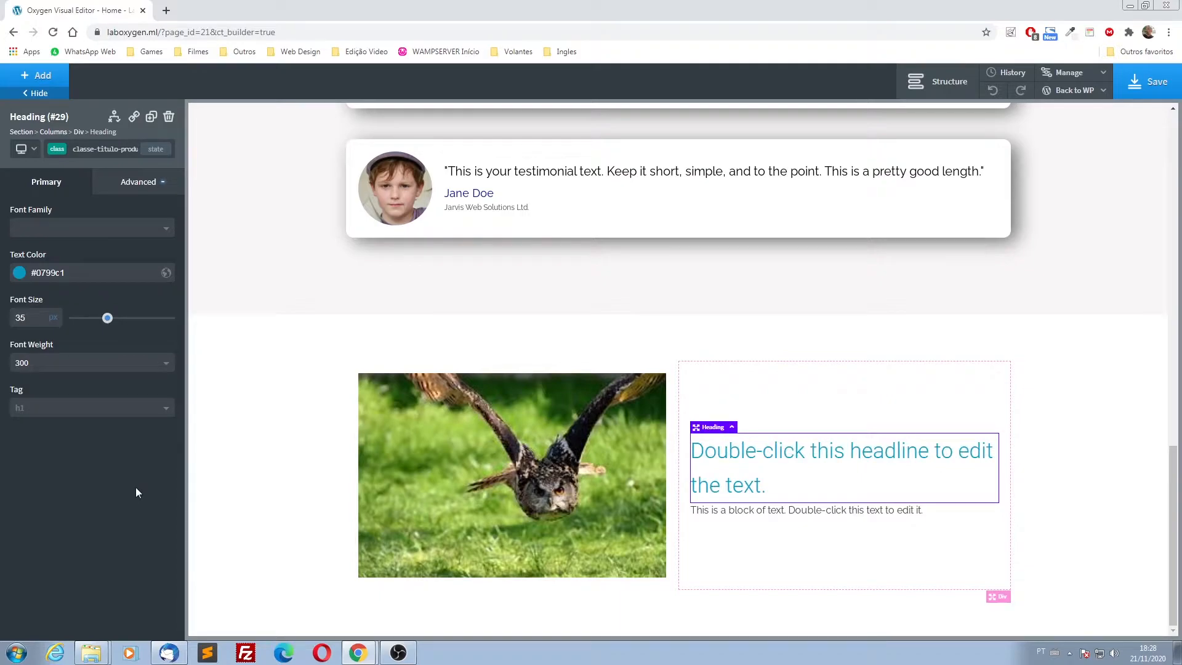
# - Set the headline's line height to 1.2 and widen the gap between it and the text block below
pyautogui.click(130, 186)
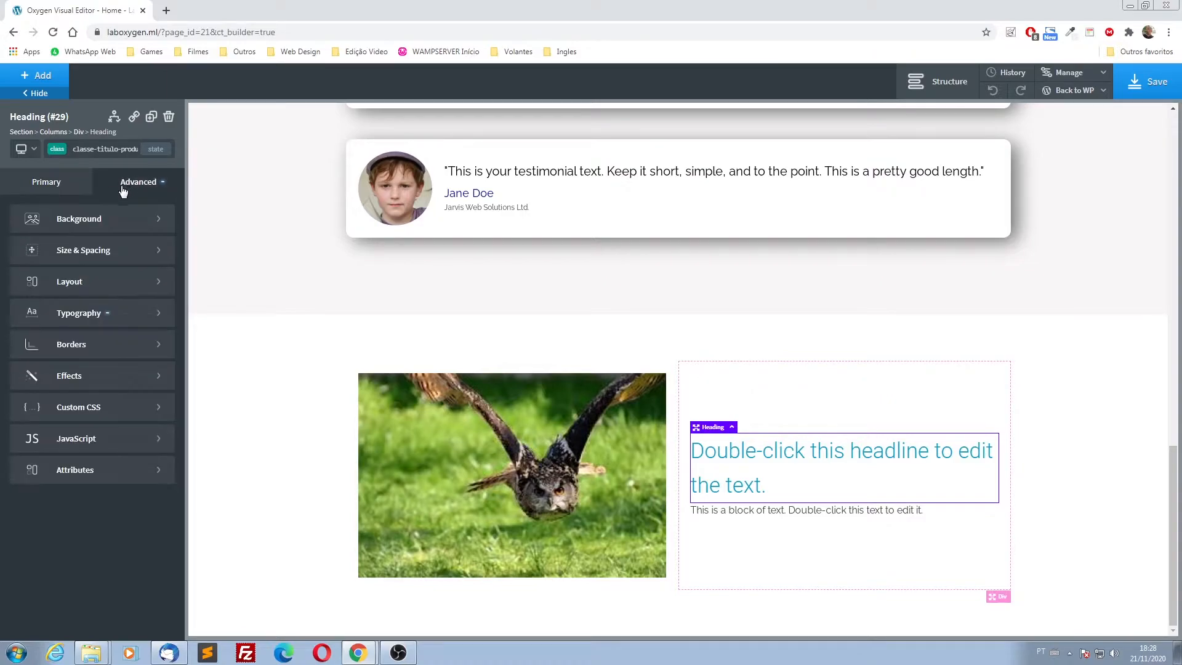
pyautogui.click(78, 315)
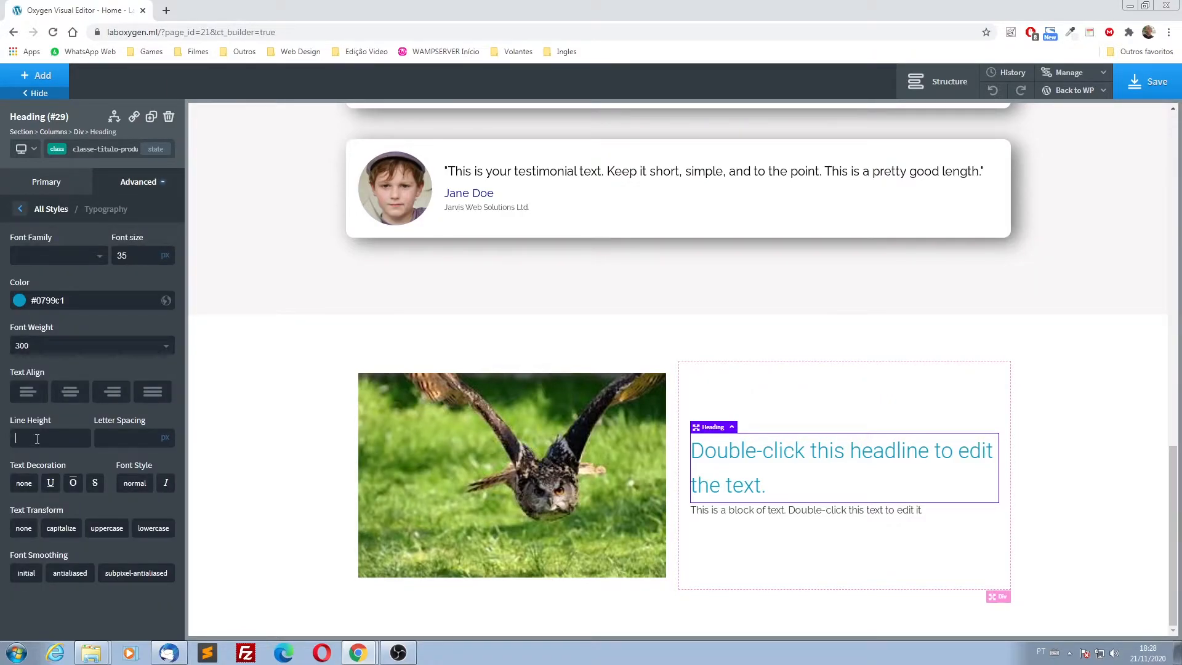
pyautogui.write('1.2')
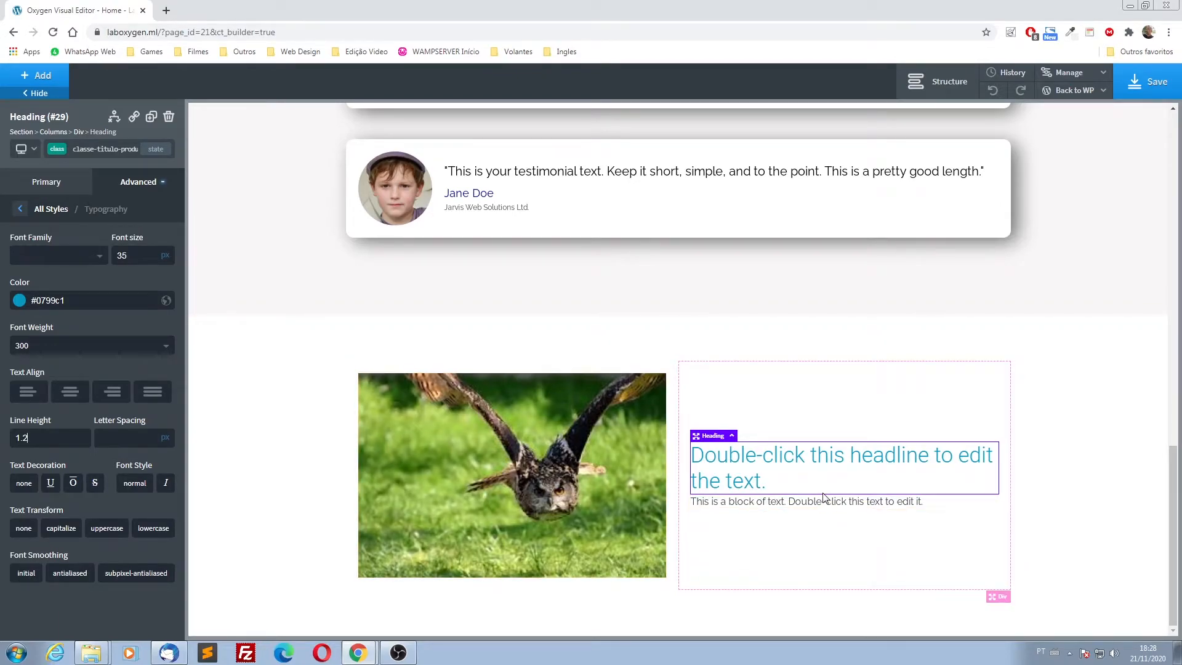
pyautogui.moveTo(821, 496); pyautogui.dragTo(821, 518)
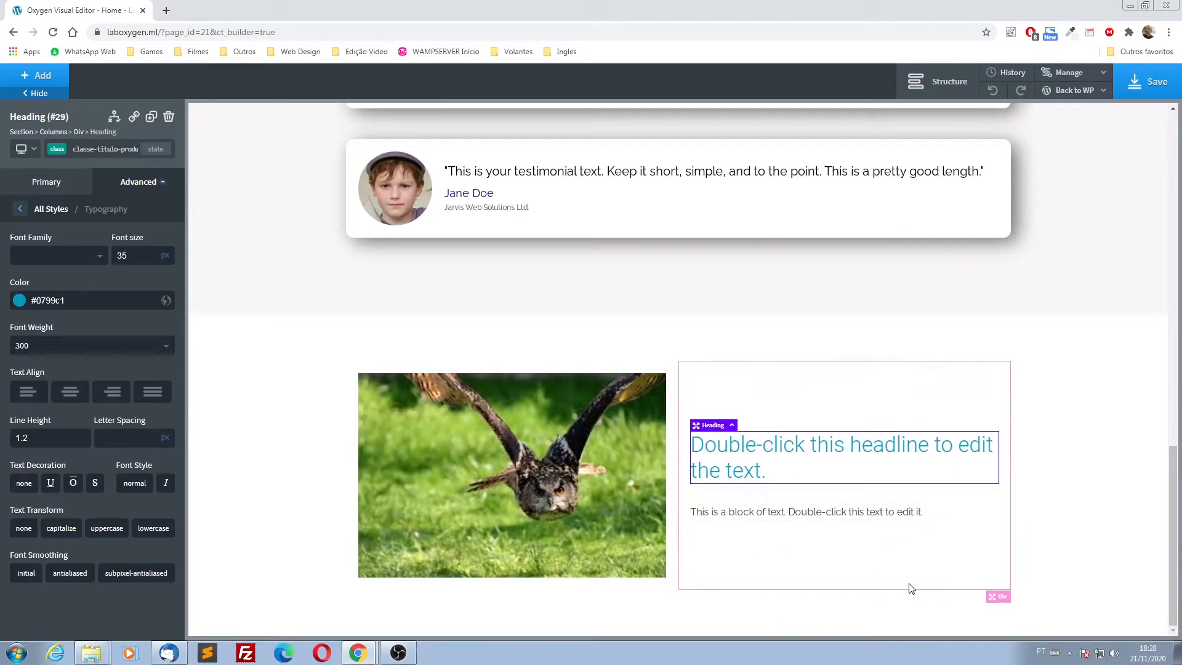
# - Set the text color of the text block under the headline to black #000000
pyautogui.click(821, 517)
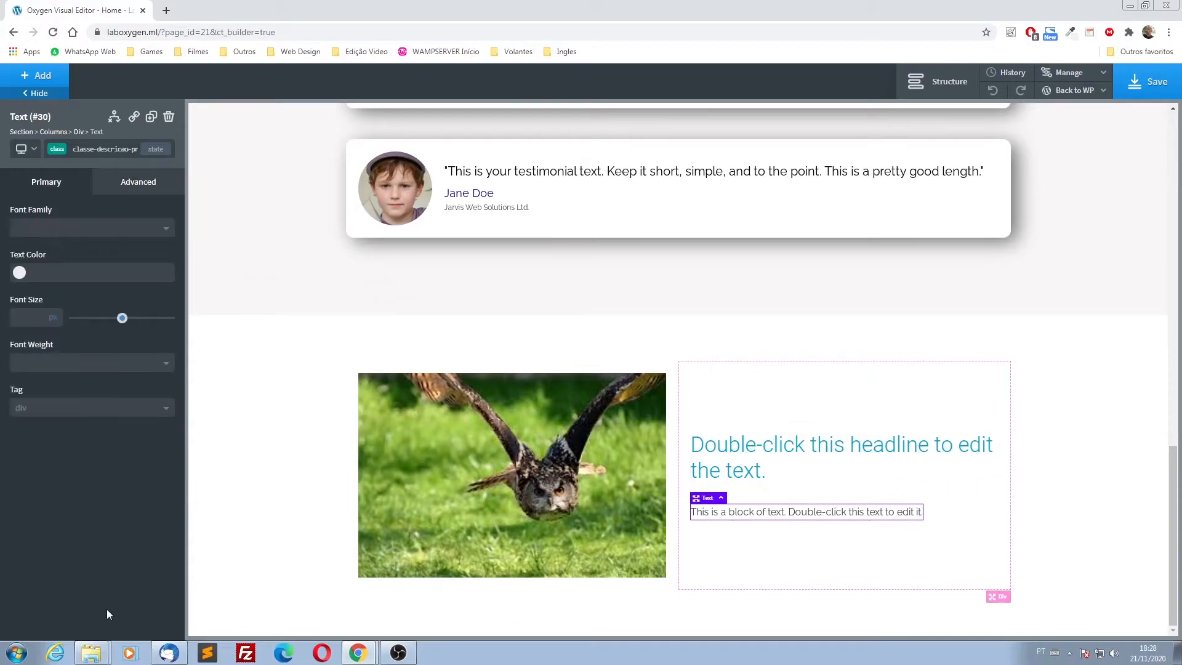
pyautogui.click(19, 278)
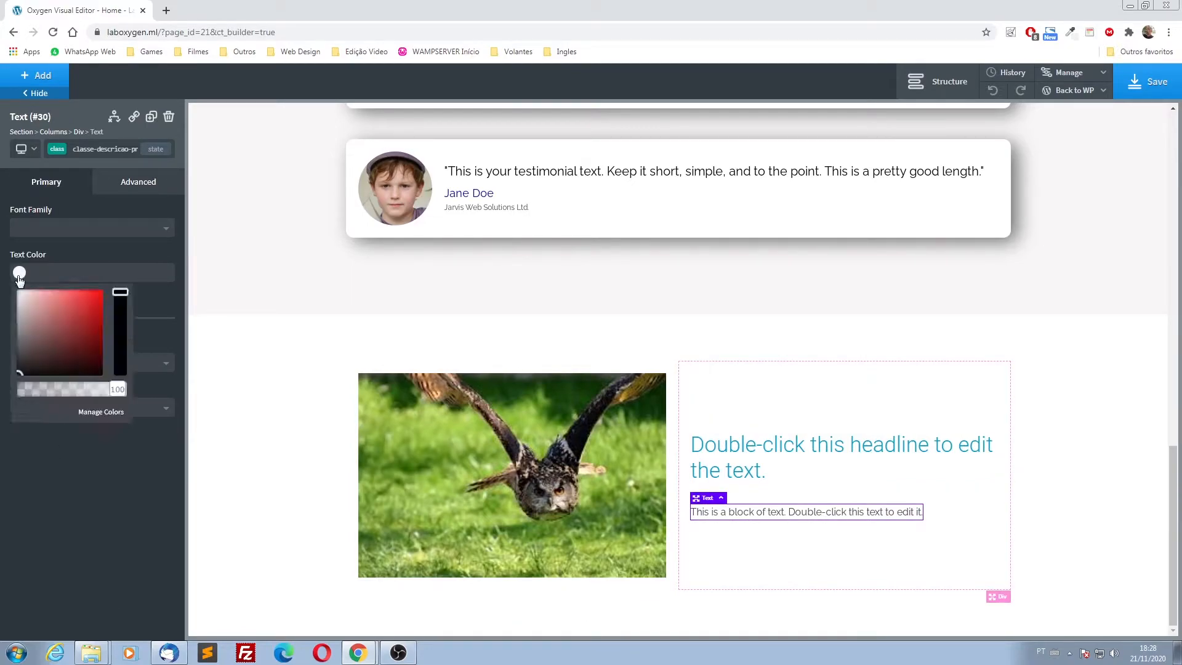
pyautogui.click(24, 353)
pyautogui.click(78, 513)
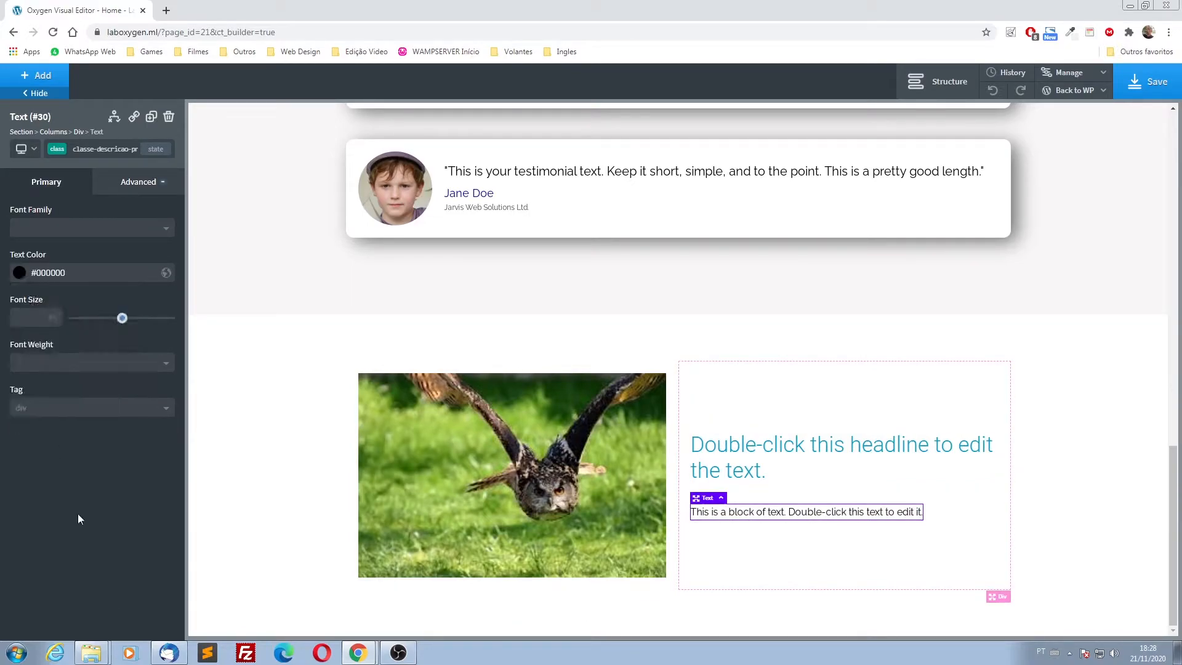
# - Set the text block's font size to 16 px and its font weight to 300
pyautogui.click(118, 319)
pyautogui.moveTo(117, 321); pyautogui.dragTo(91, 324)
pyautogui.click(48, 370)
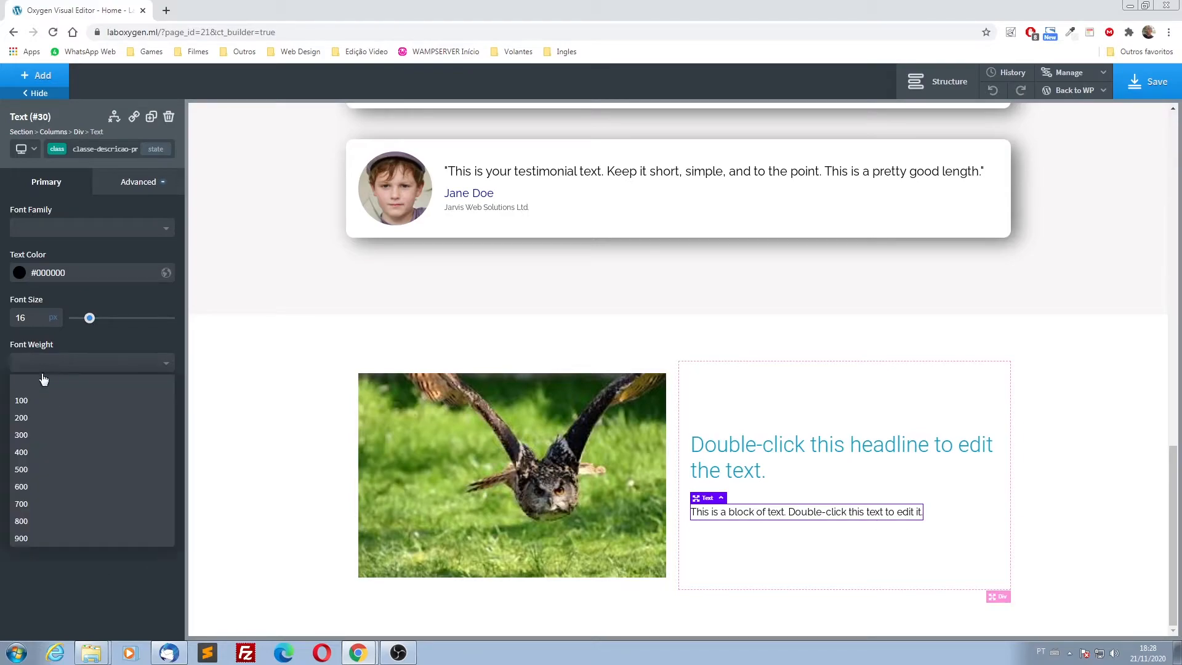
pyautogui.click(29, 424)
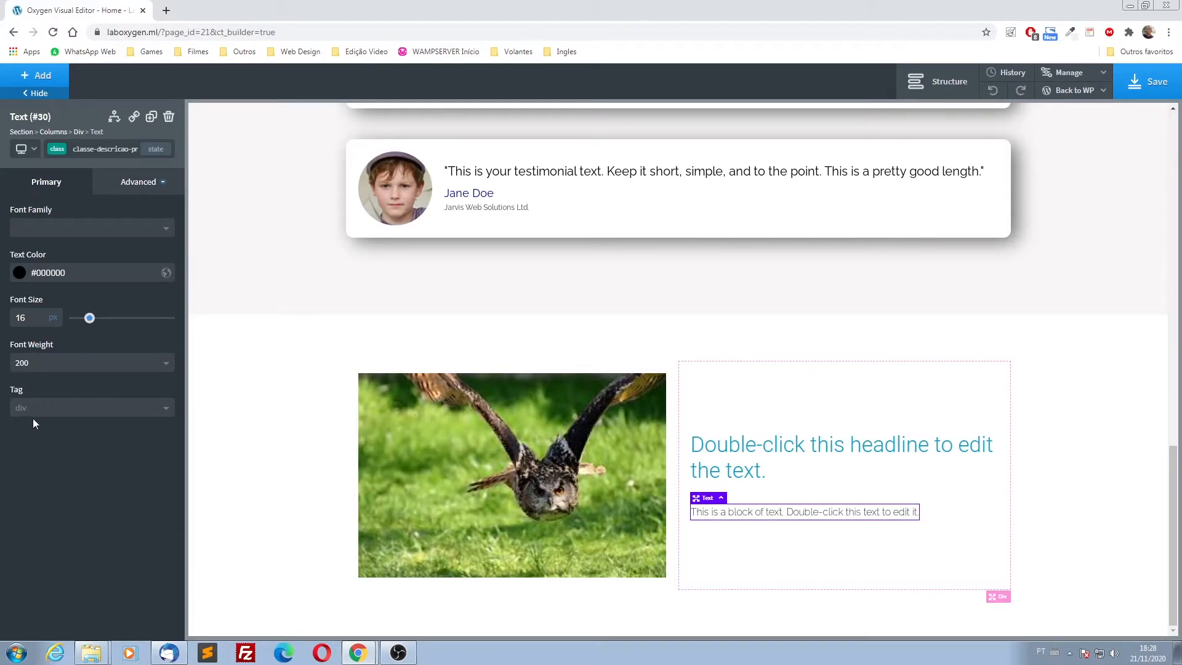
pyautogui.click(32, 368)
pyautogui.click(24, 434)
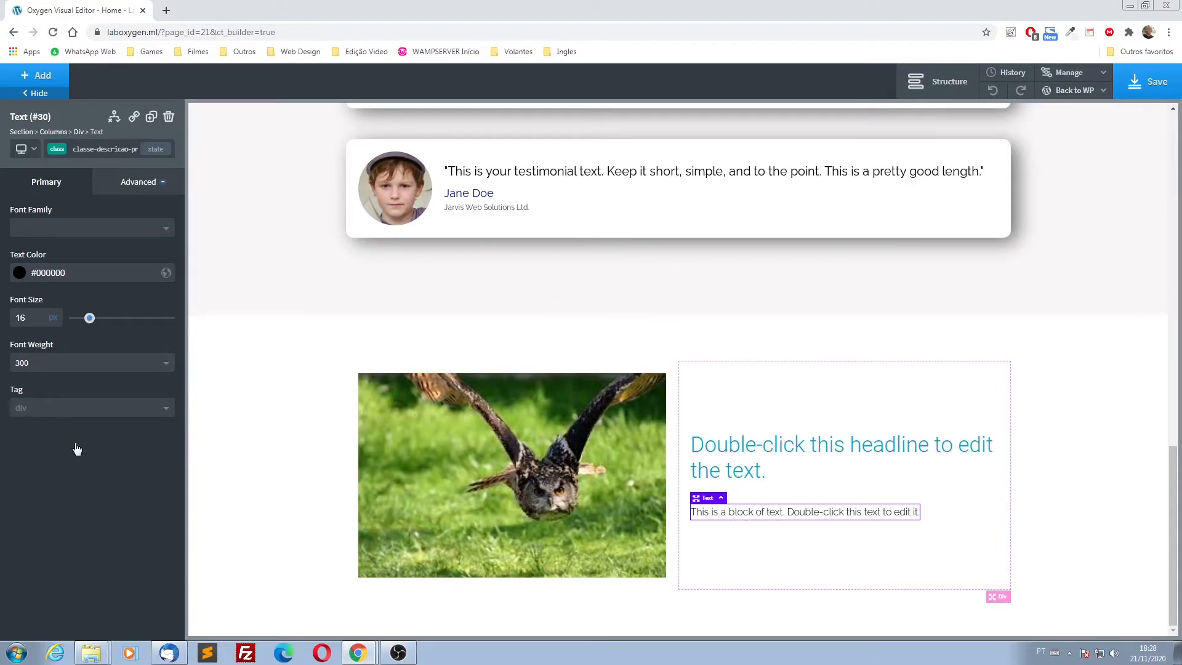
# - Duplicate the whole Columns element holding the owl image and the headline text twice
pyautogui.click(1062, 421)
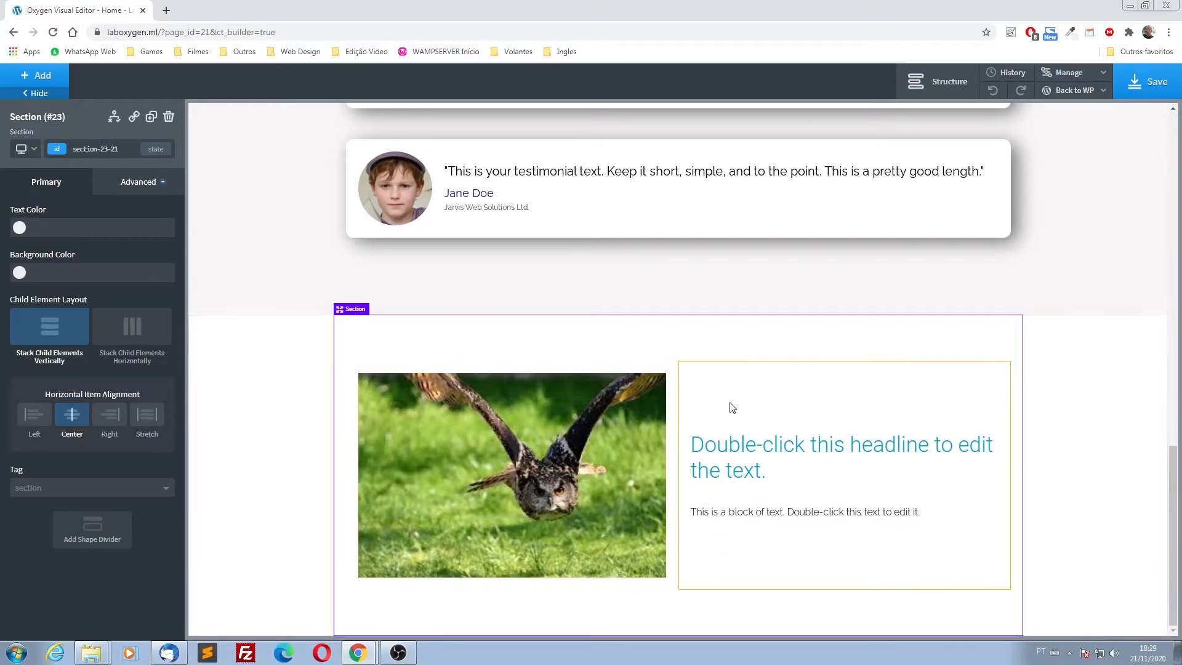
pyautogui.click(708, 404)
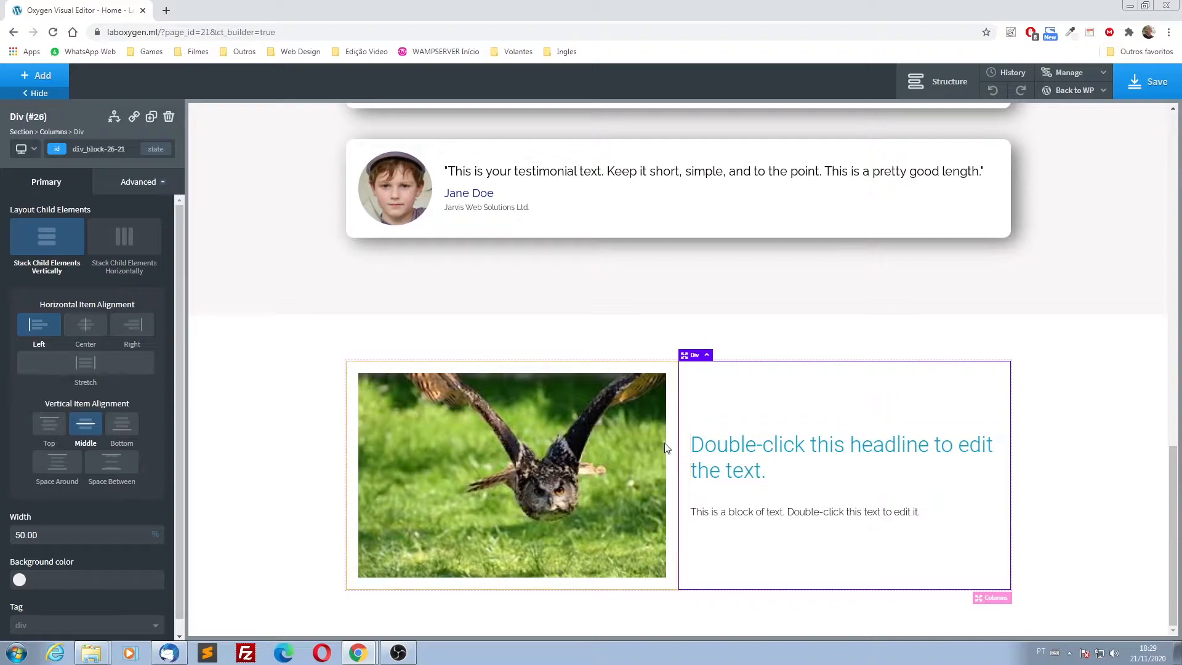
pyautogui.click(613, 368)
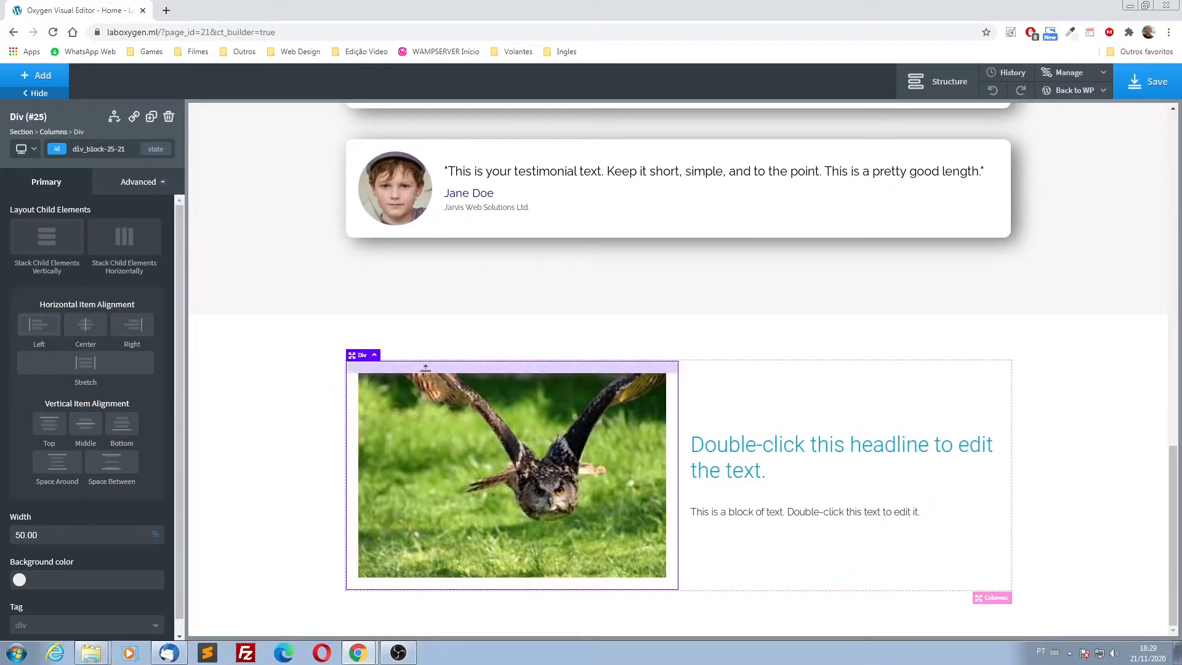
pyautogui.click(807, 417)
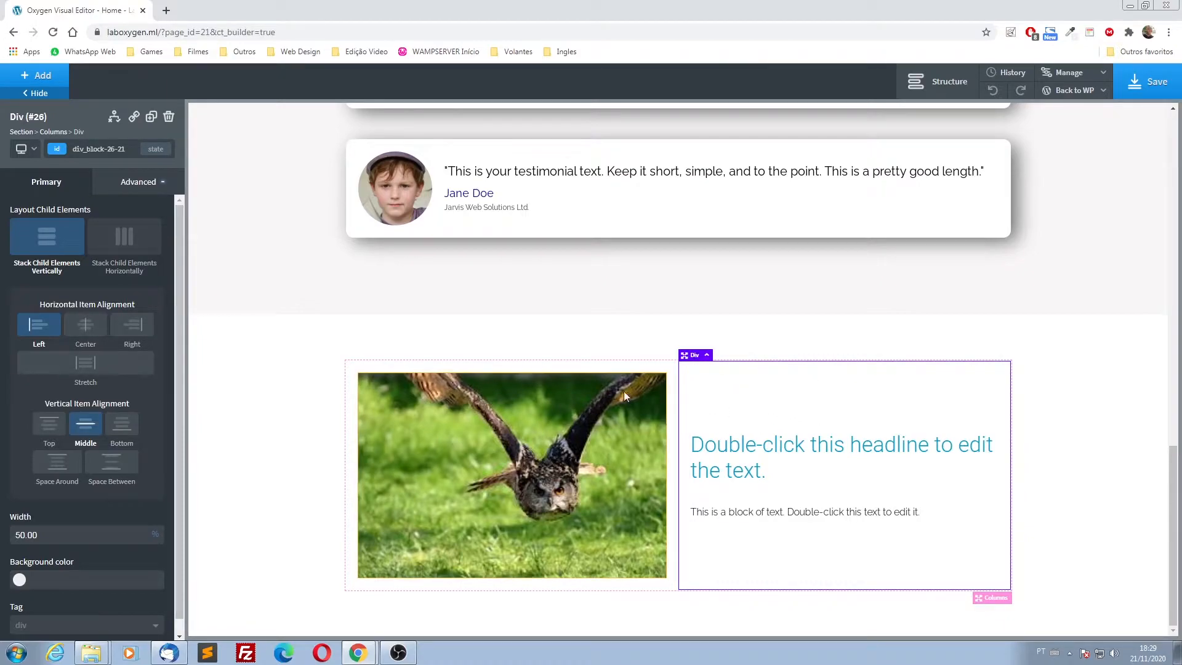
pyautogui.click(707, 357)
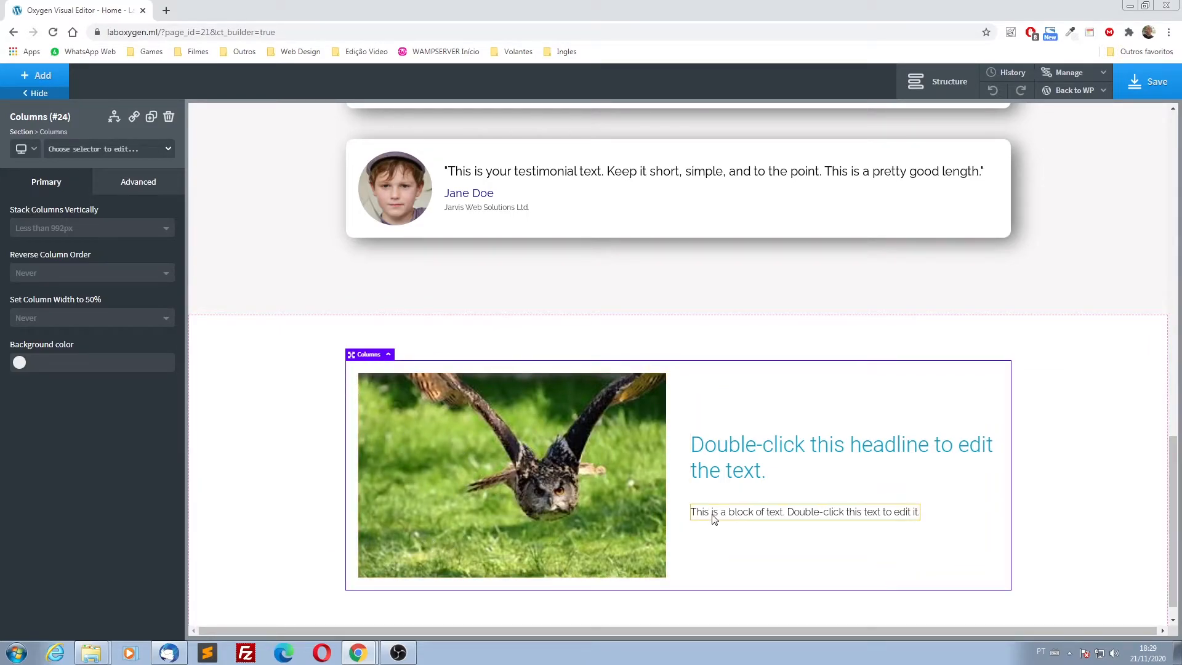
pyautogui.click(152, 117)
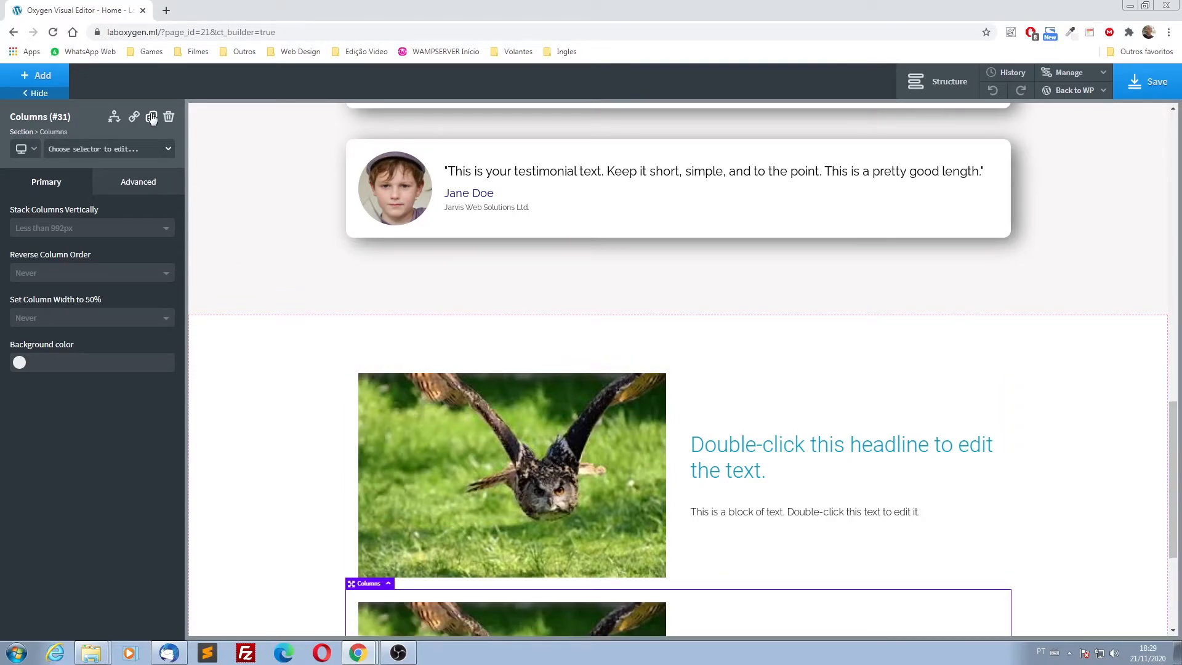
pyautogui.click(152, 117)
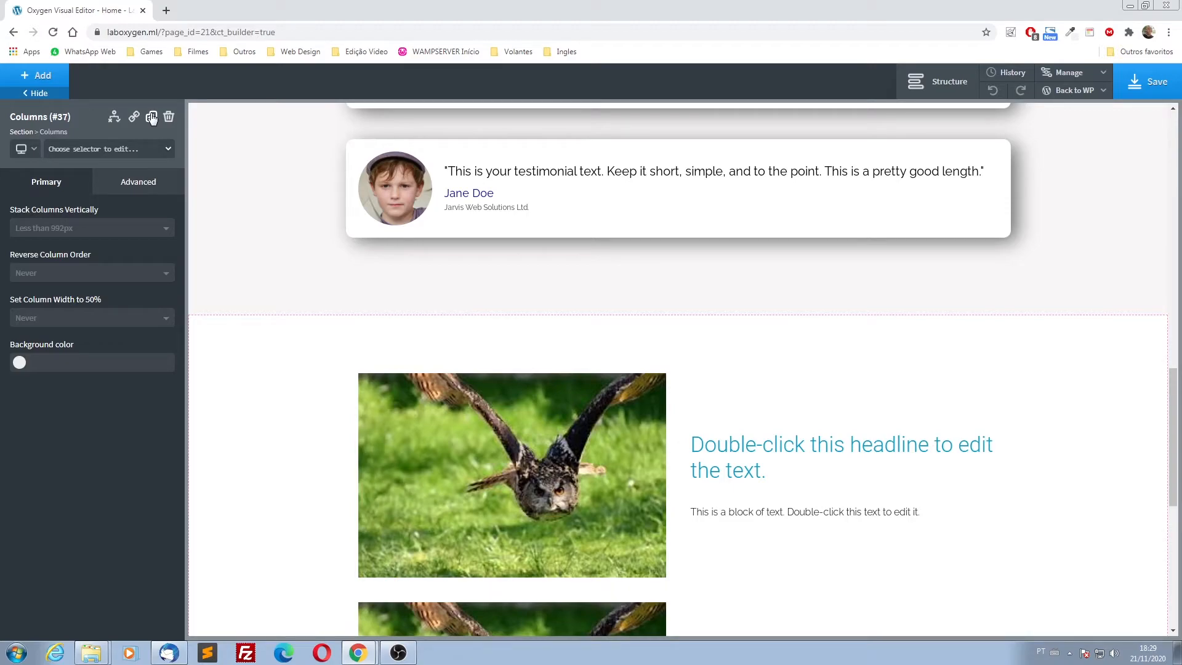
# - Review the layout of the original image-and-text row and its stacked copies in the section
pyautogui.scroll(-4, 288, 460)
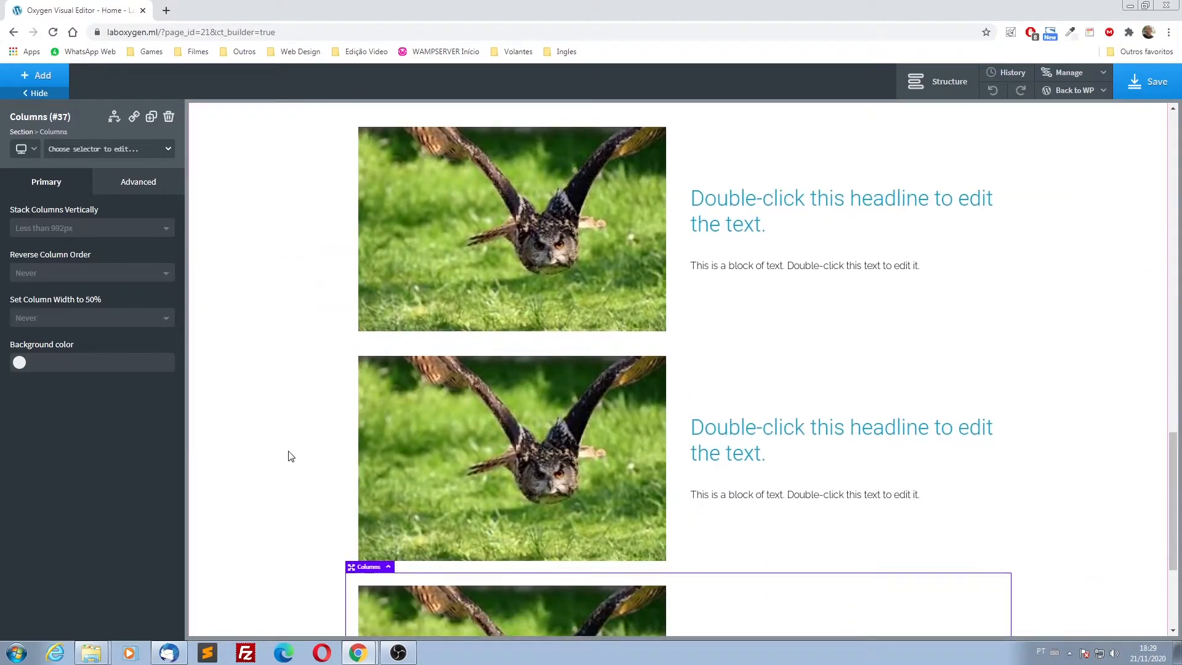
pyautogui.scroll(3, 291, 456)
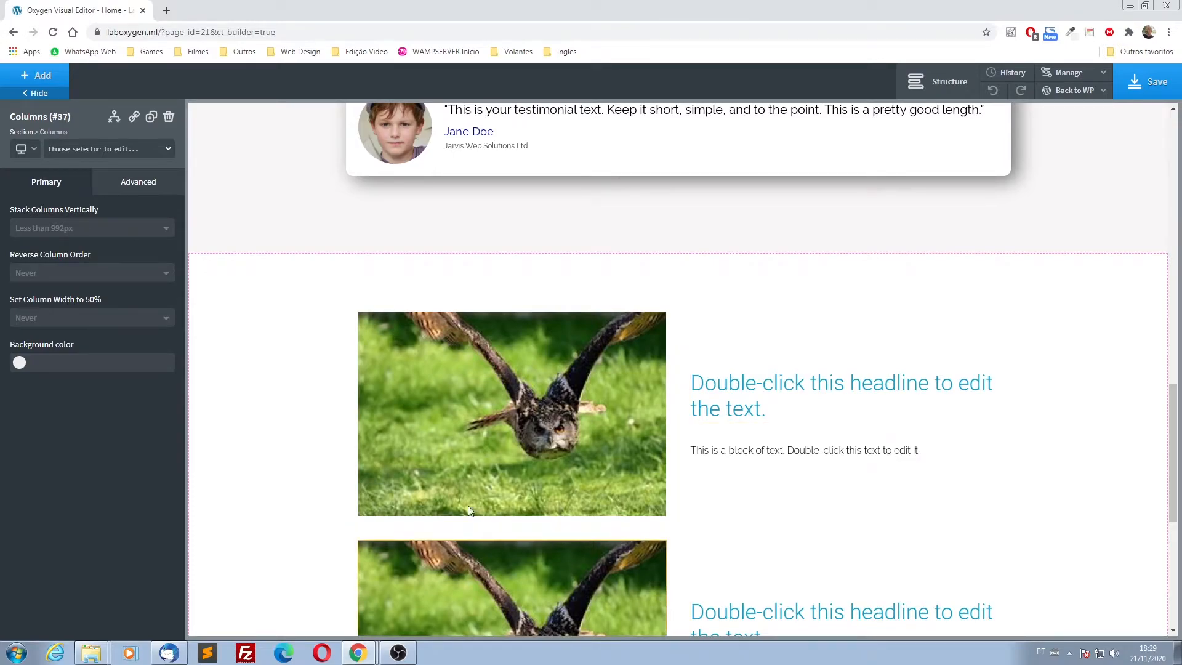
pyautogui.scroll(-3, 310, 442)
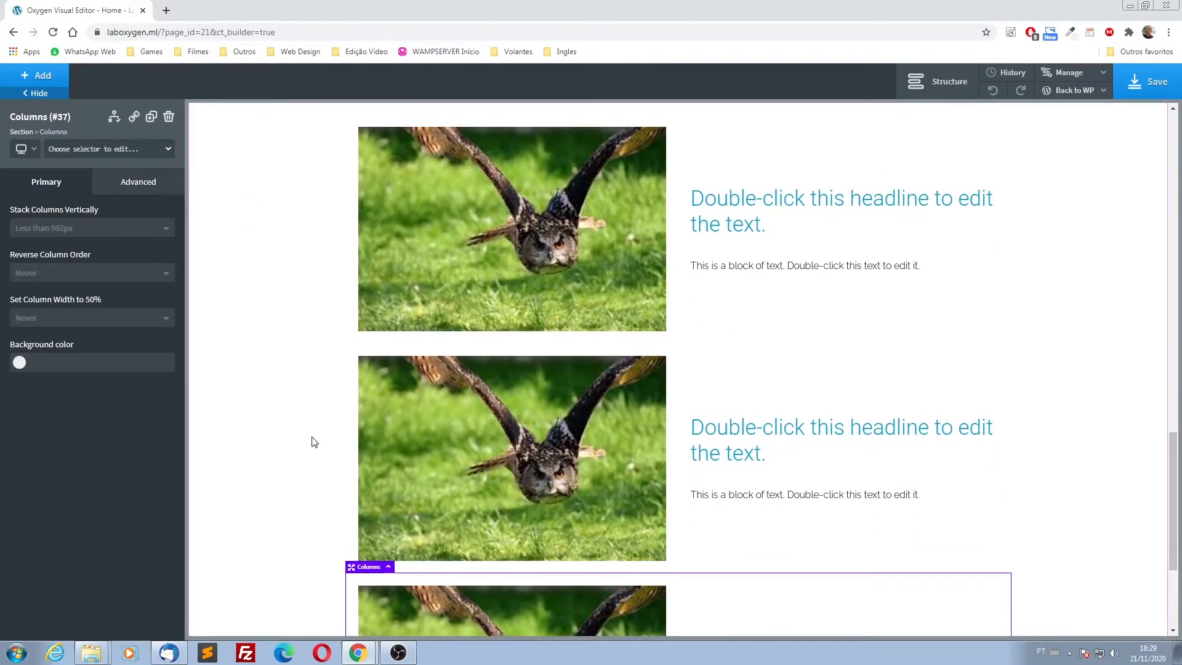
pyautogui.scroll(-3, 313, 441)
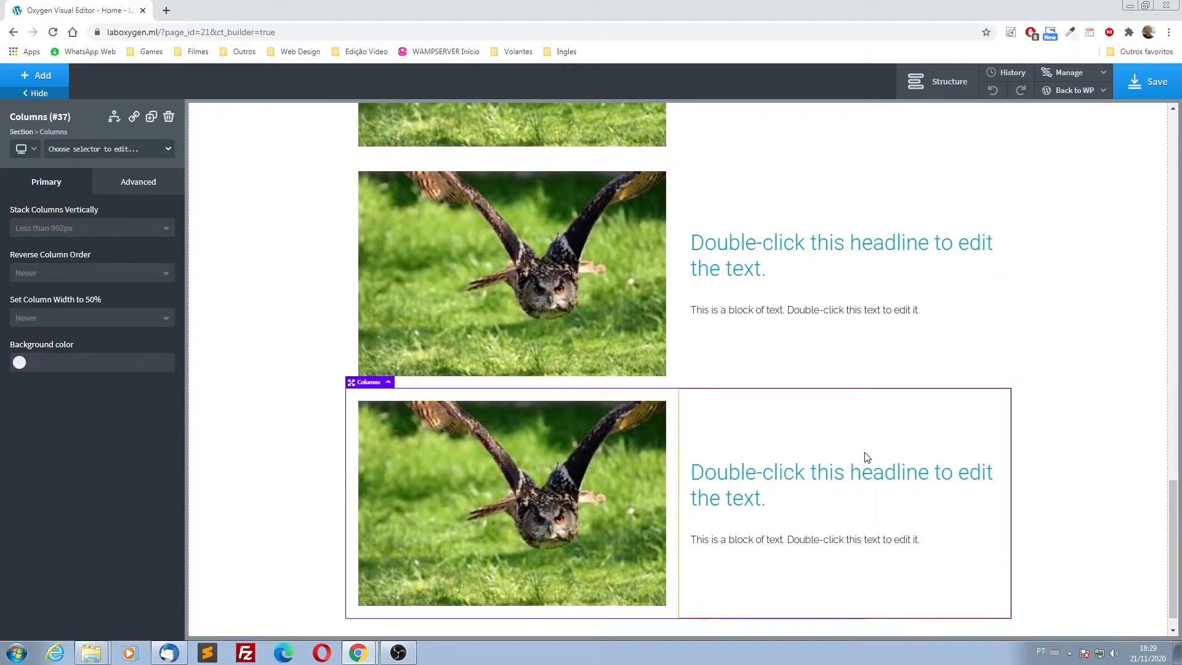
pyautogui.scroll(3, 862, 461)
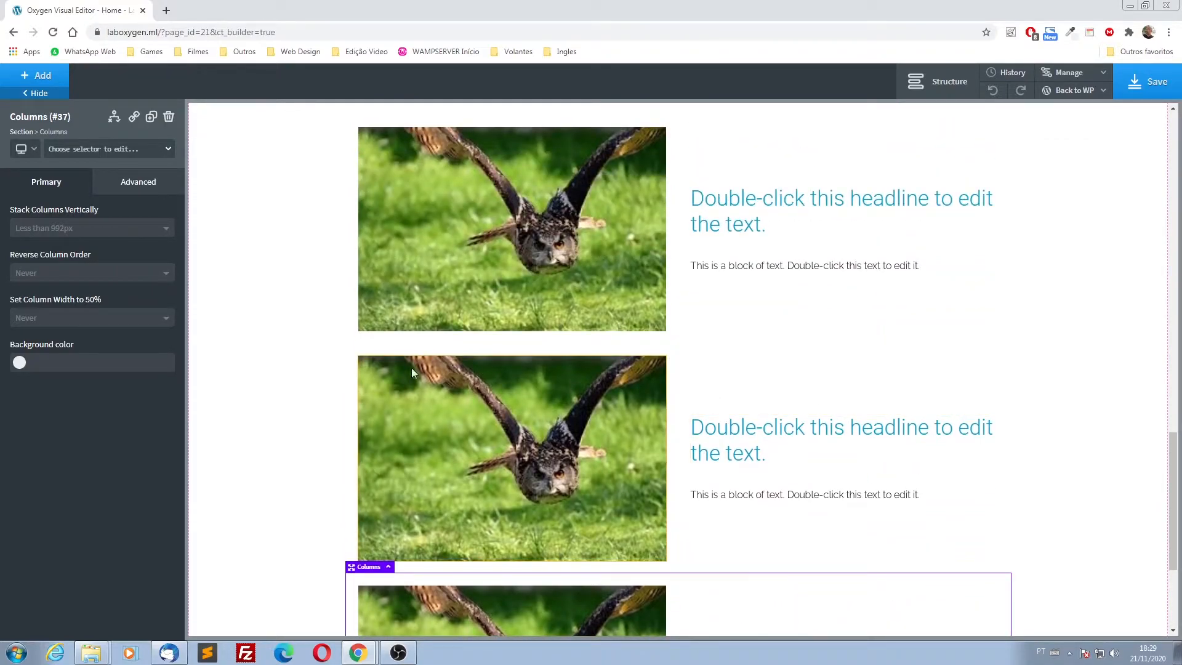
pyautogui.scroll(-2, 547, 465)
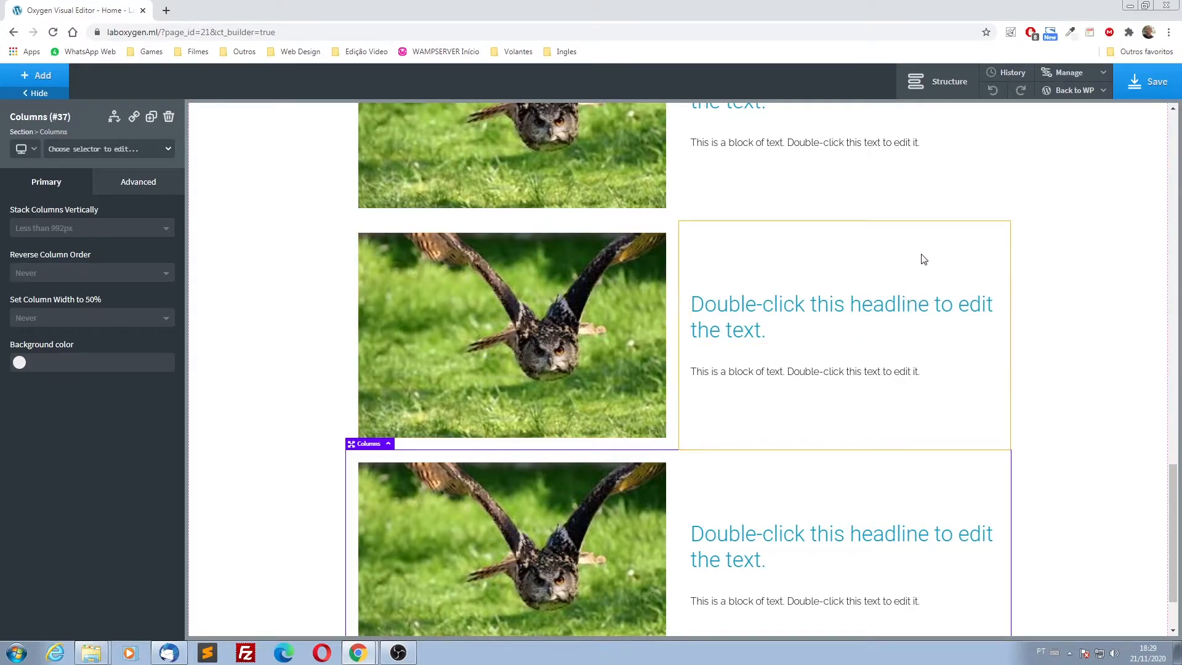
pyautogui.scroll(3, 883, 275)
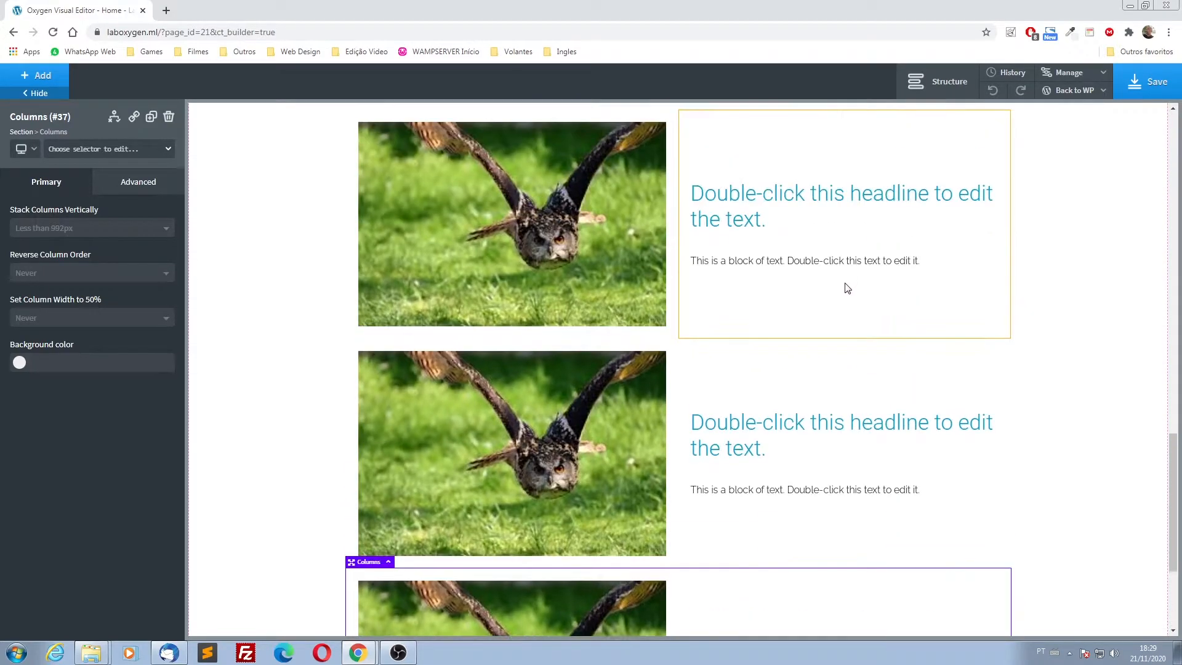
pyautogui.scroll(-2, 831, 433)
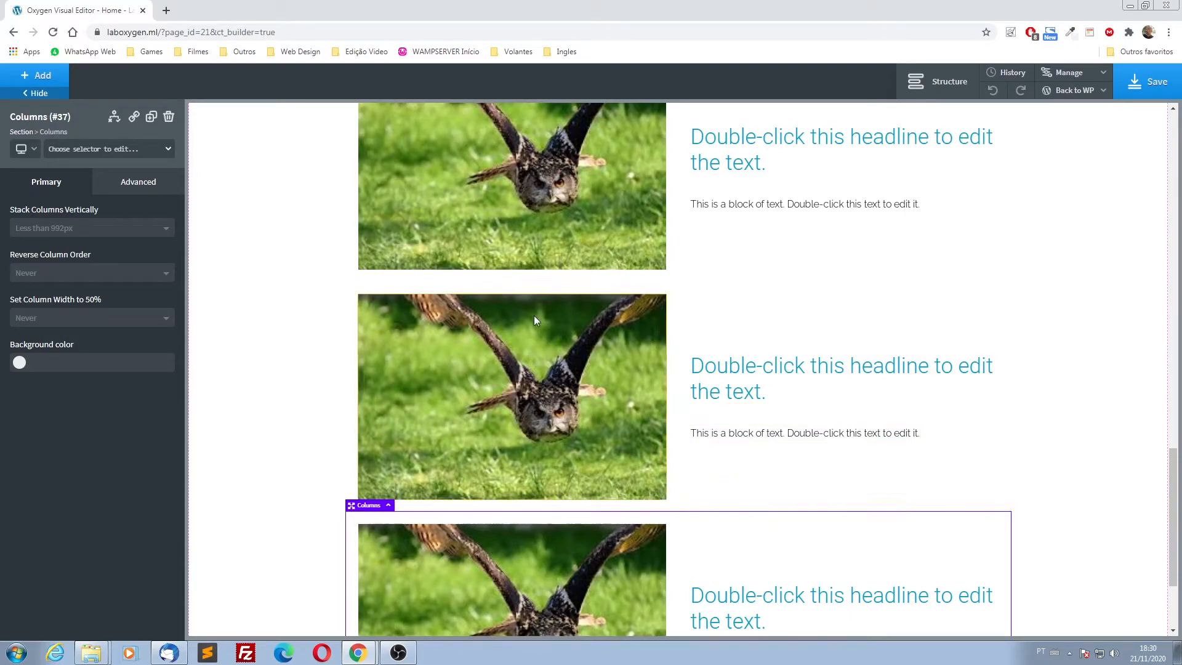
# - Reorder the second image-and-text row so its text column sits before its image column
pyautogui.click(384, 310)
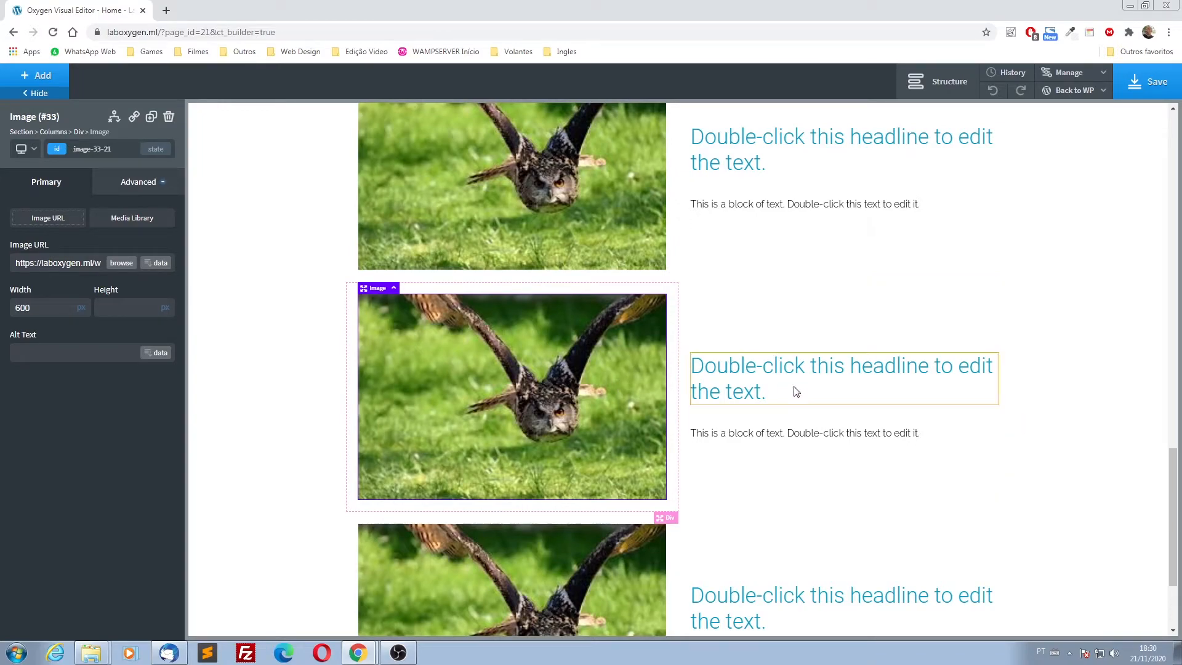
pyautogui.click(945, 86)
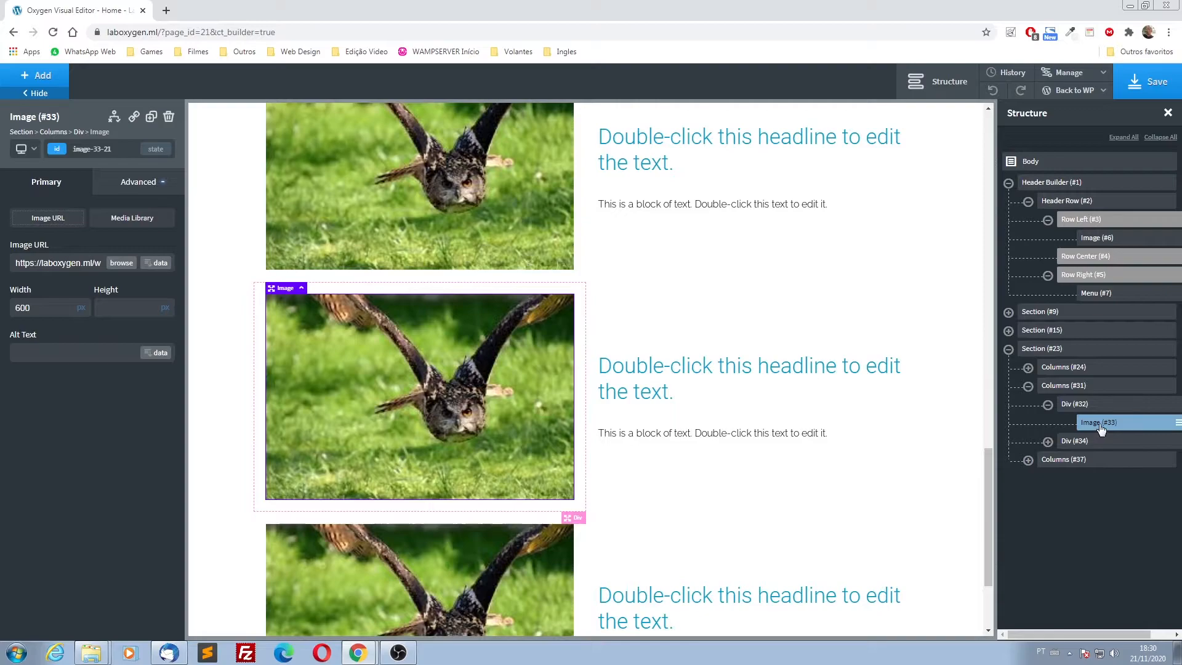
pyautogui.click(1076, 441)
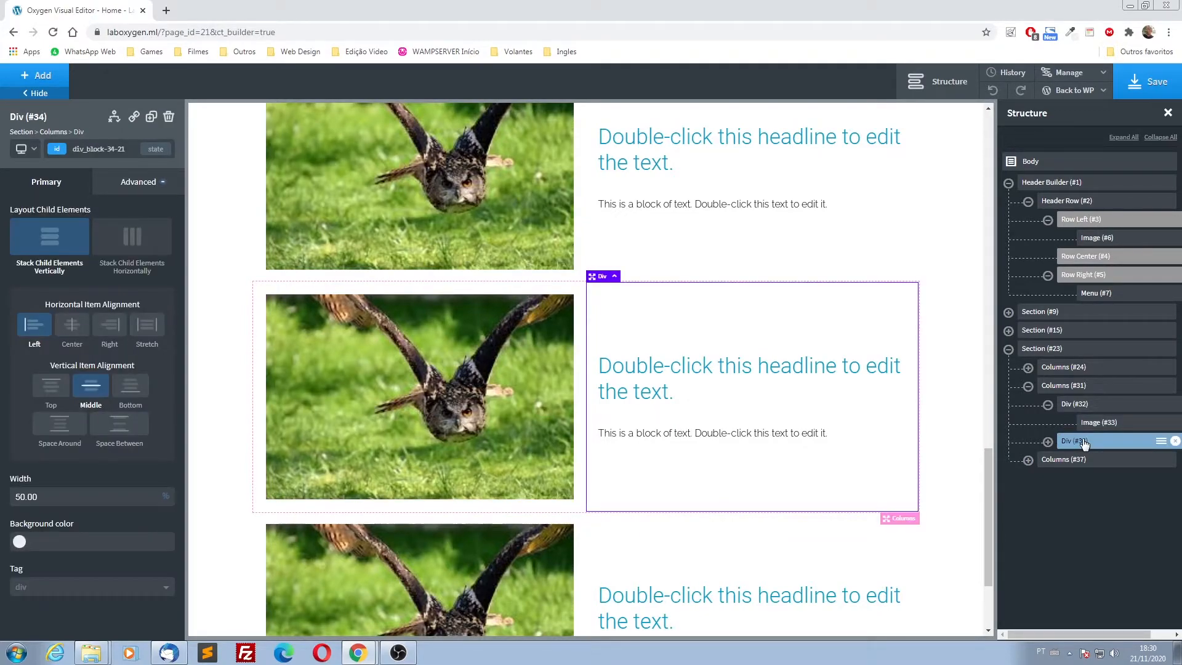
pyautogui.moveTo(1083, 443); pyautogui.dragTo(1079, 403)
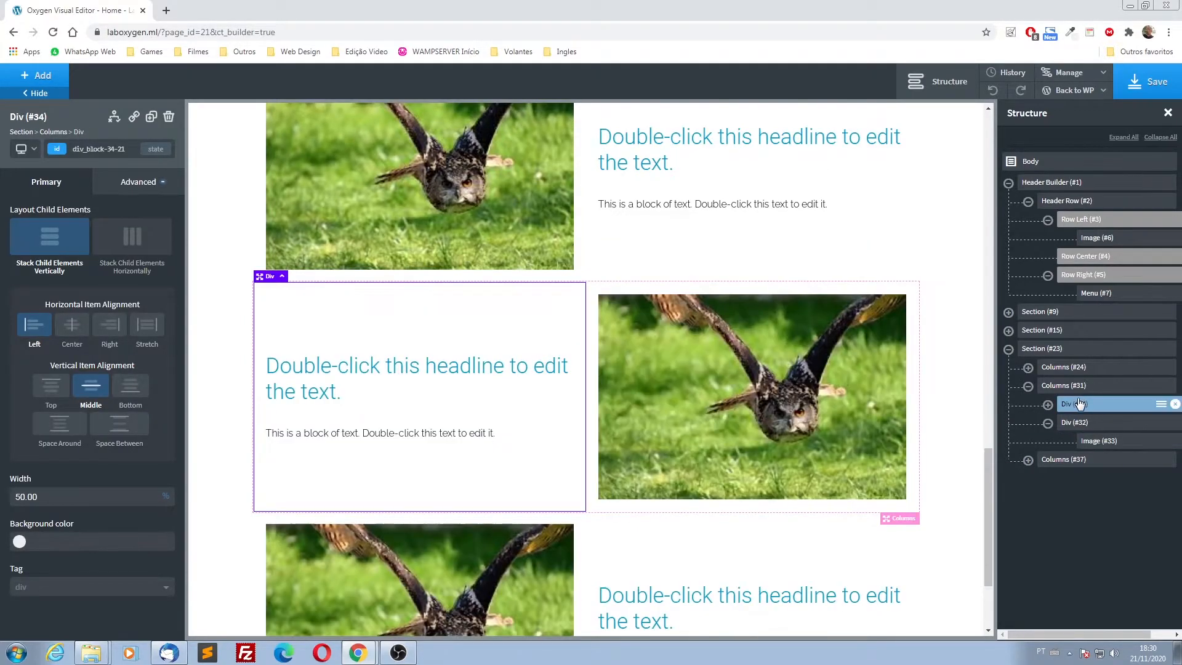
pyautogui.click(1047, 423)
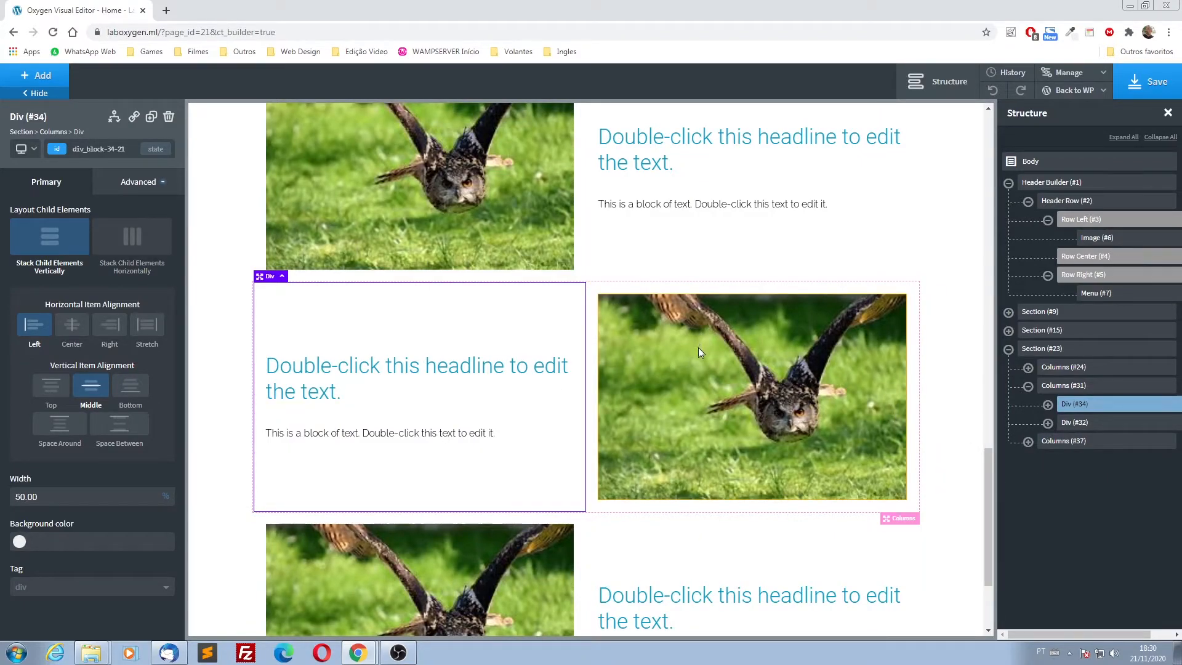
# - Examine how the image and text sides alternate across the three stacked rows
pyautogui.scroll(4, 698, 347)
pyautogui.scroll(-6, 699, 335)
pyautogui.scroll(-1, 697, 331)
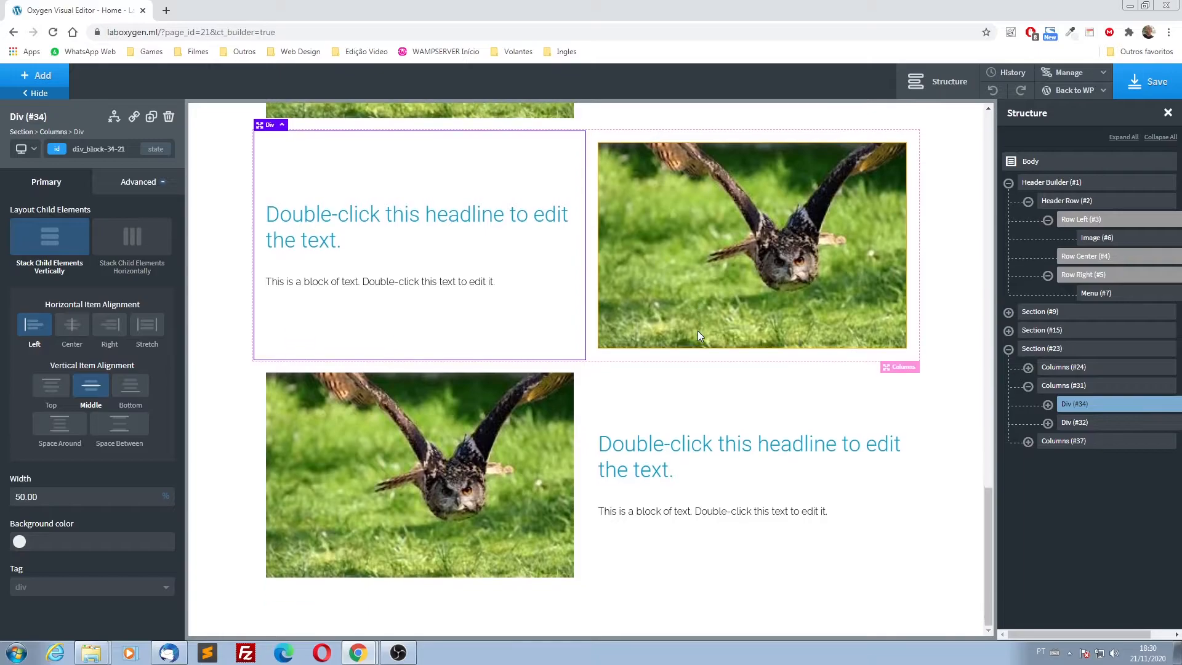
pyautogui.scroll(5, 698, 332)
pyautogui.scroll(-4, 696, 330)
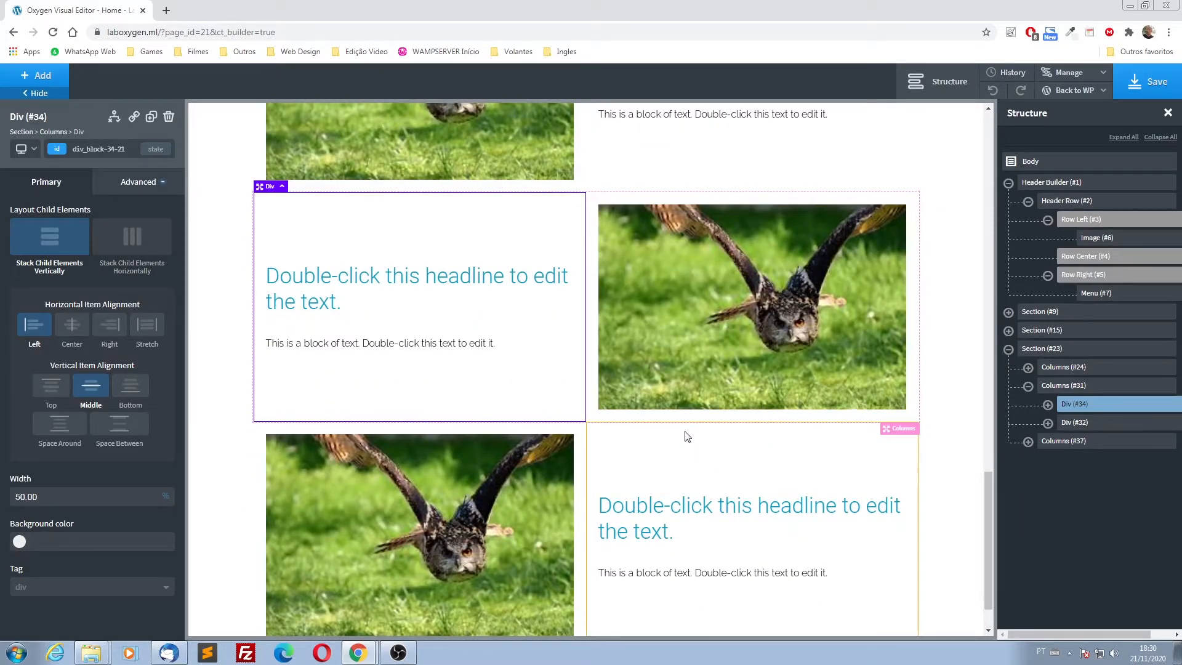
pyautogui.scroll(3, 688, 436)
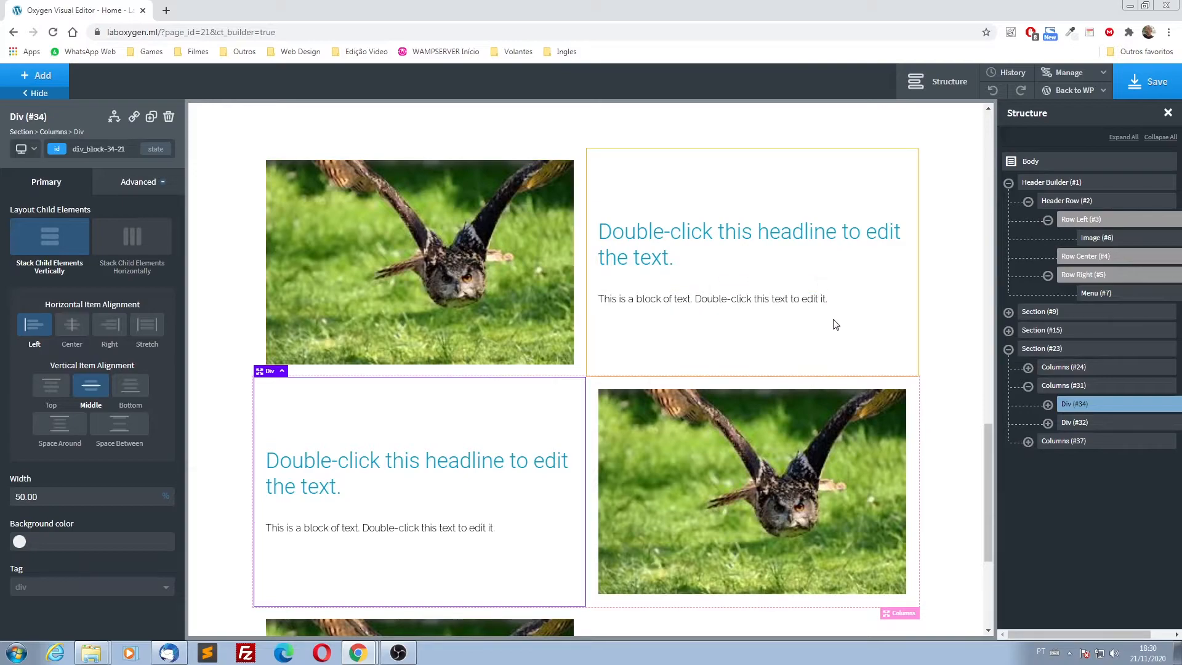
pyautogui.scroll(-4, 835, 325)
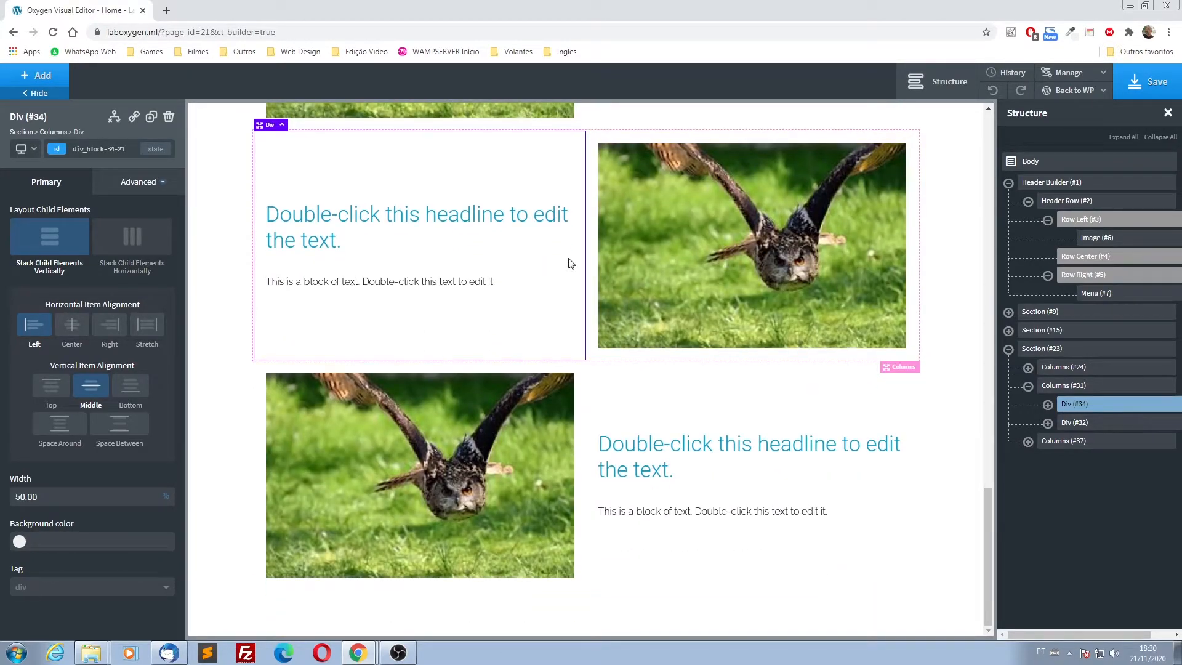
pyautogui.scroll(2, 615, 453)
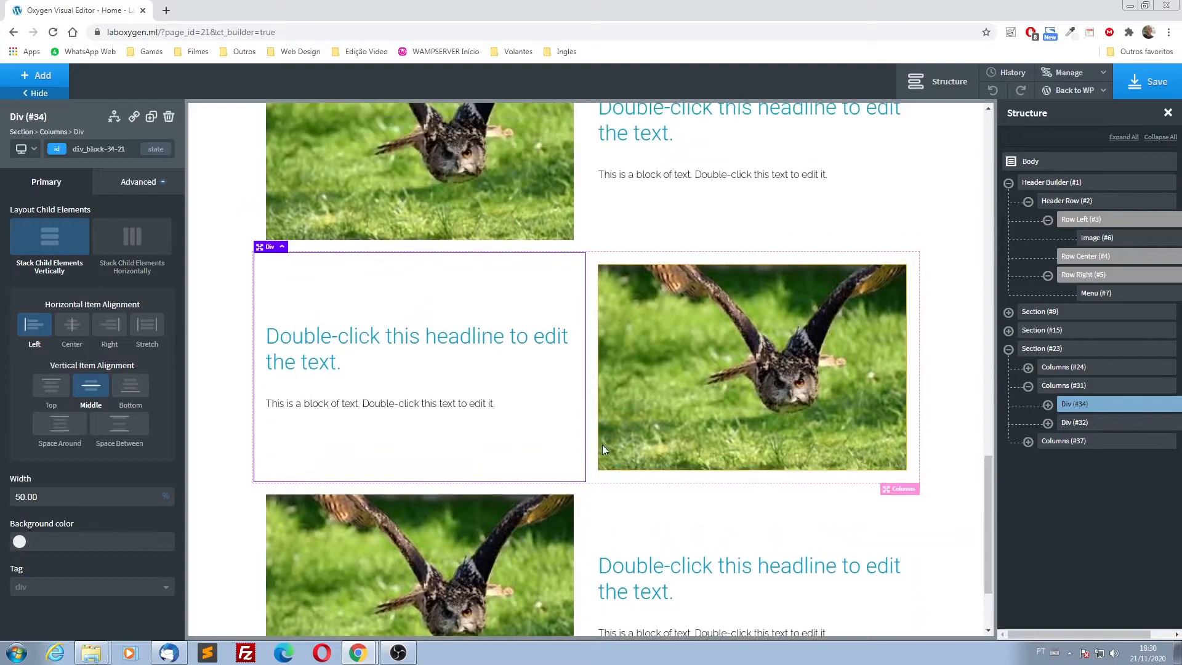
pyautogui.scroll(2, 677, 434)
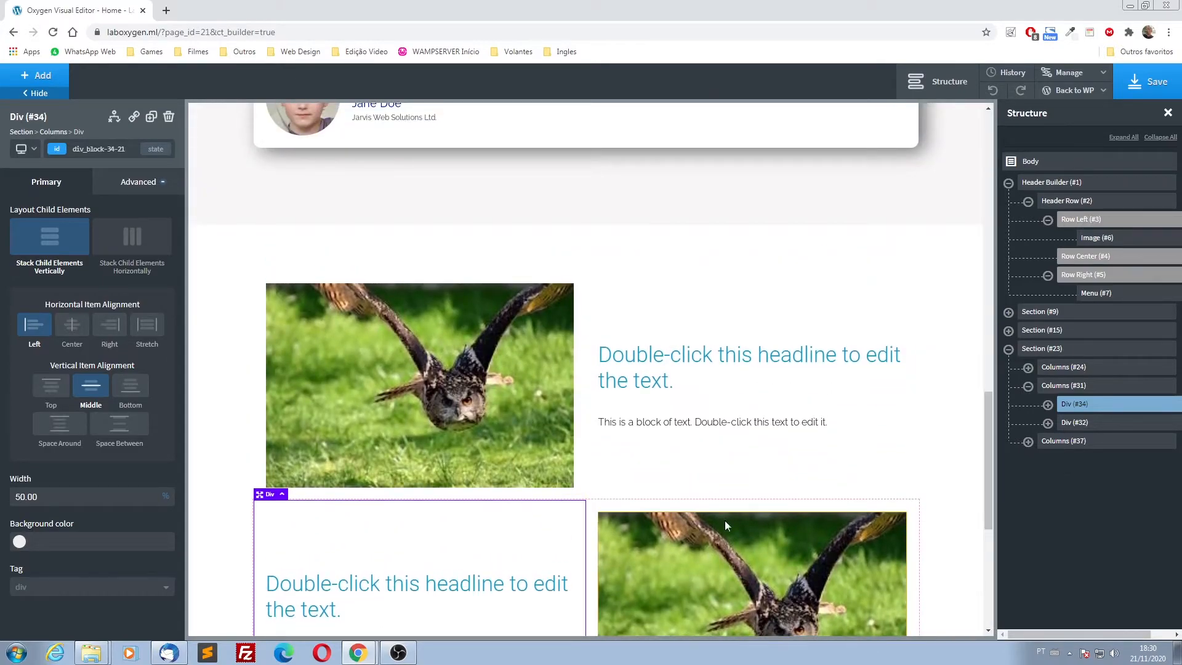
# - Replace the owl image in the second row with the penguin photo from the media library
pyautogui.scroll(-4, 725, 520)
pyautogui.click(755, 342)
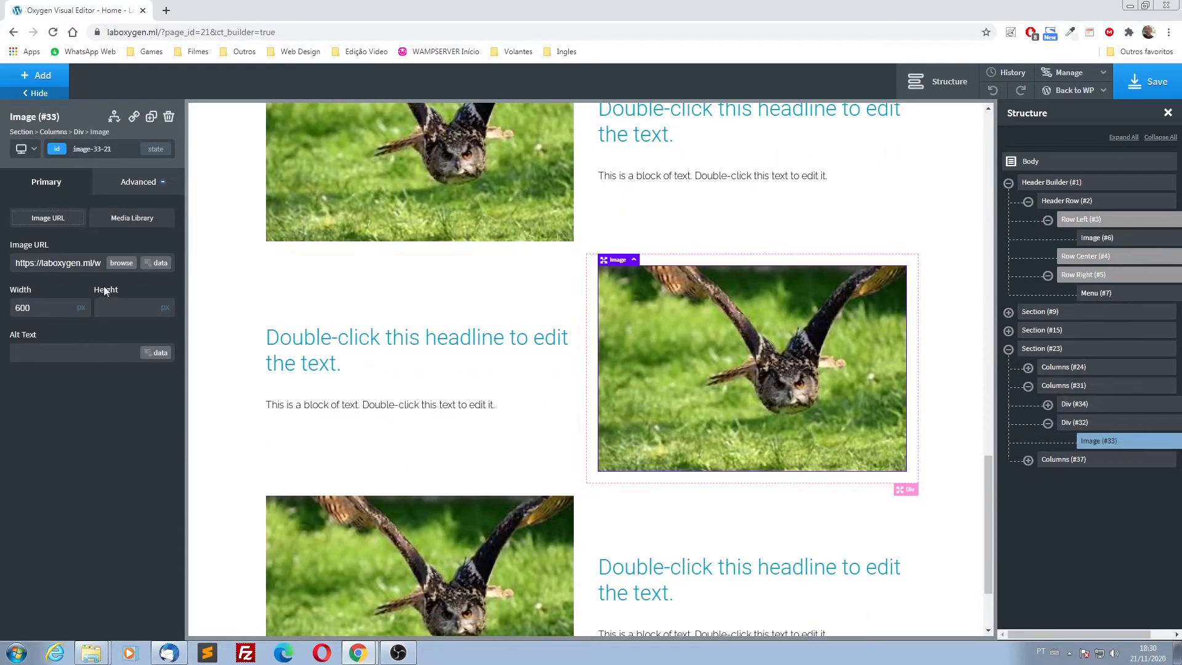
pyautogui.click(113, 272)
pyautogui.click(204, 234)
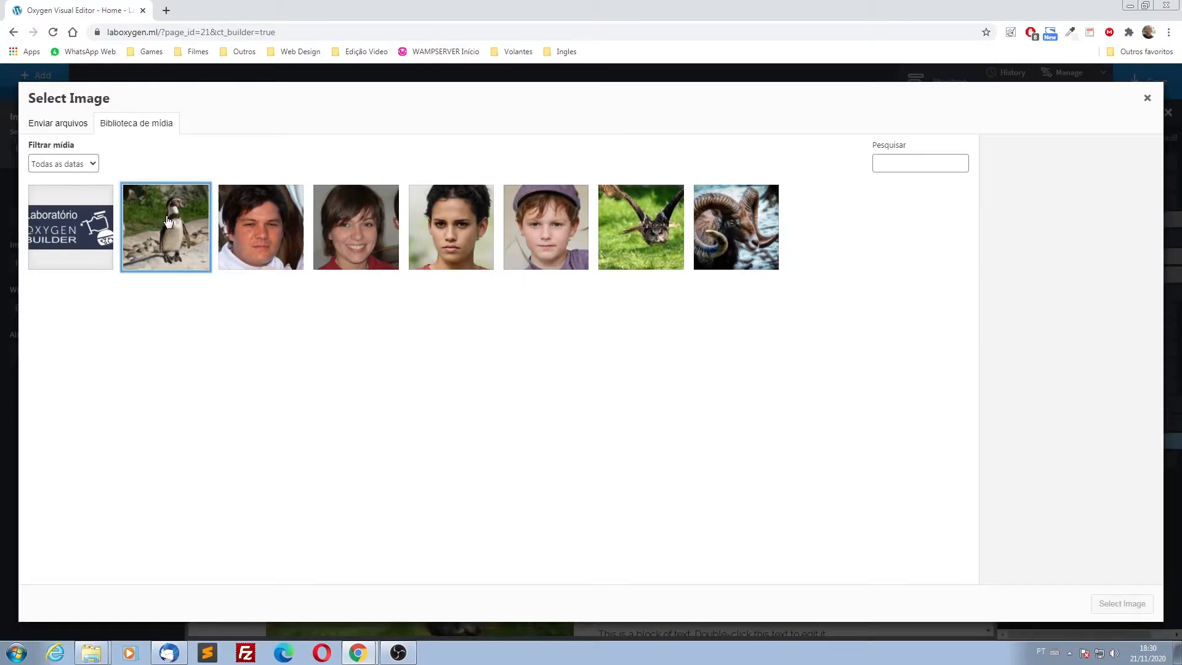
pyautogui.click(1122, 603)
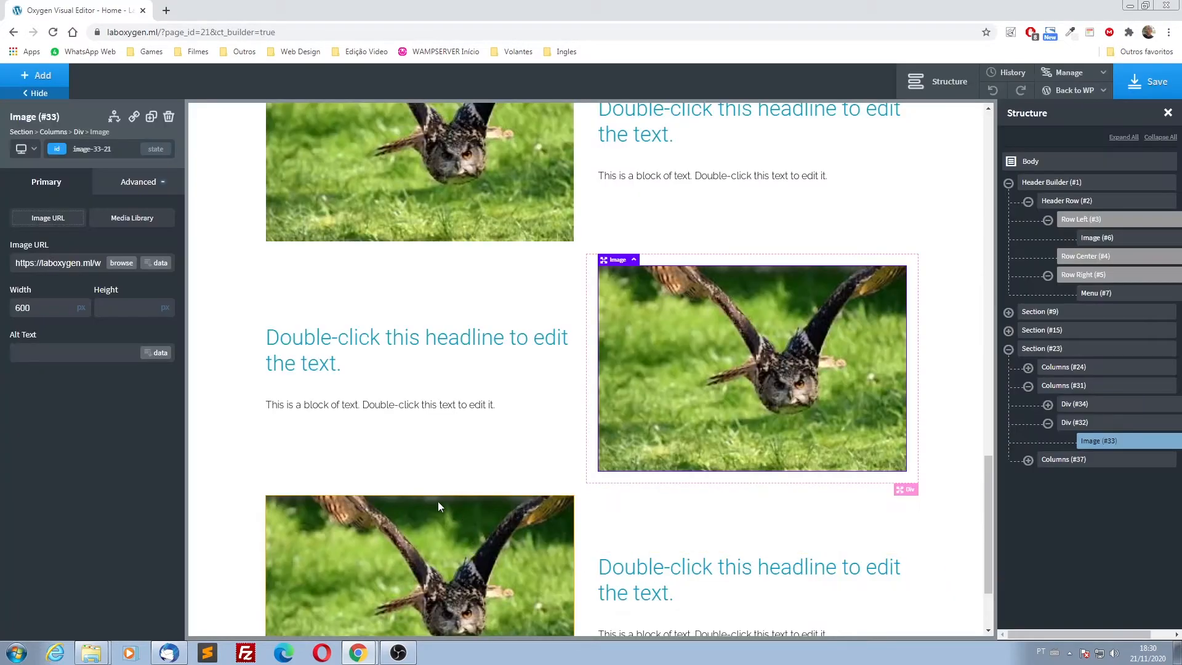
# - Replace the owl image in the third row with the horned ram photo from the media library
pyautogui.scroll(-2, 421, 456)
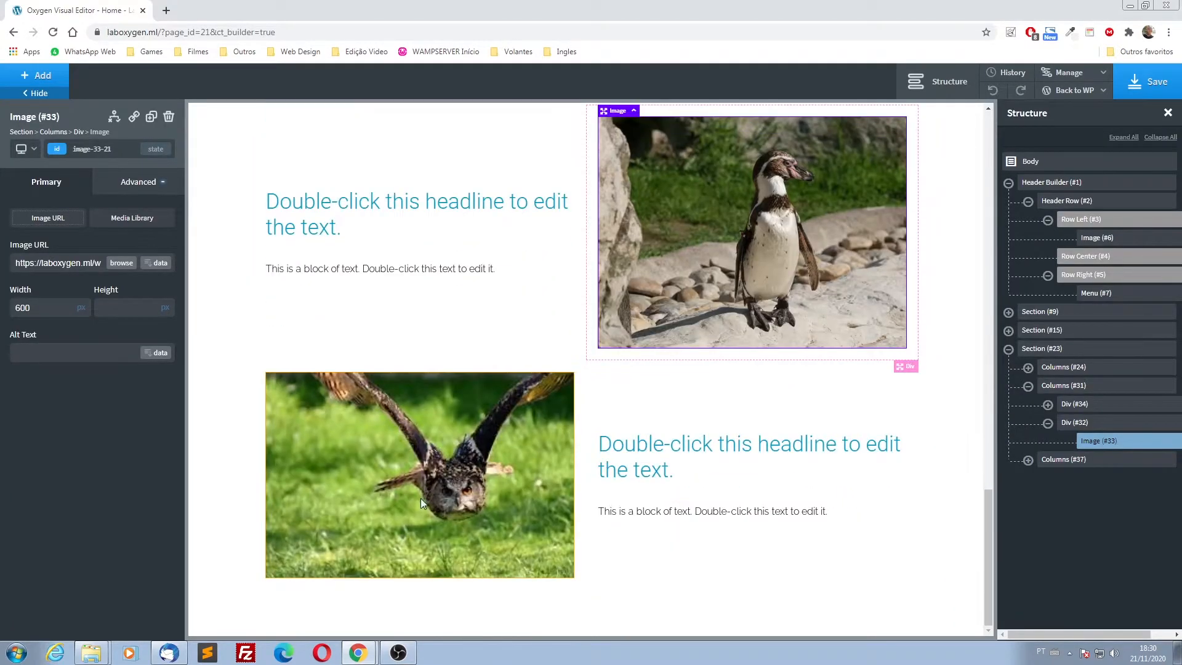
pyautogui.click(345, 390)
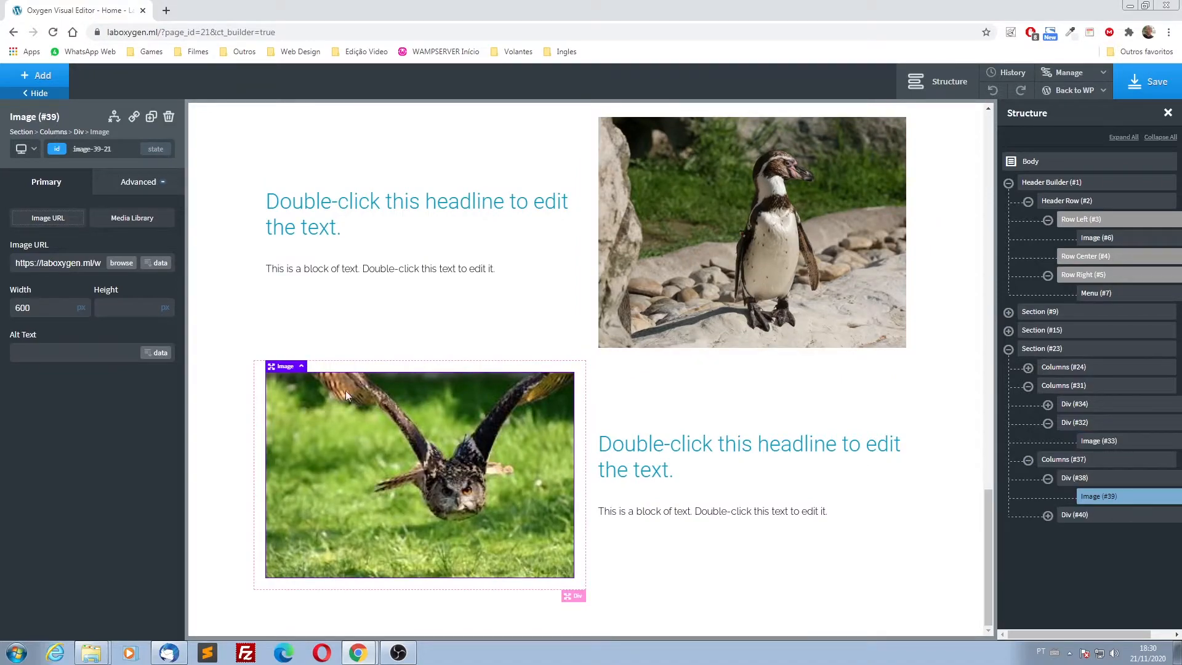
pyautogui.click(121, 264)
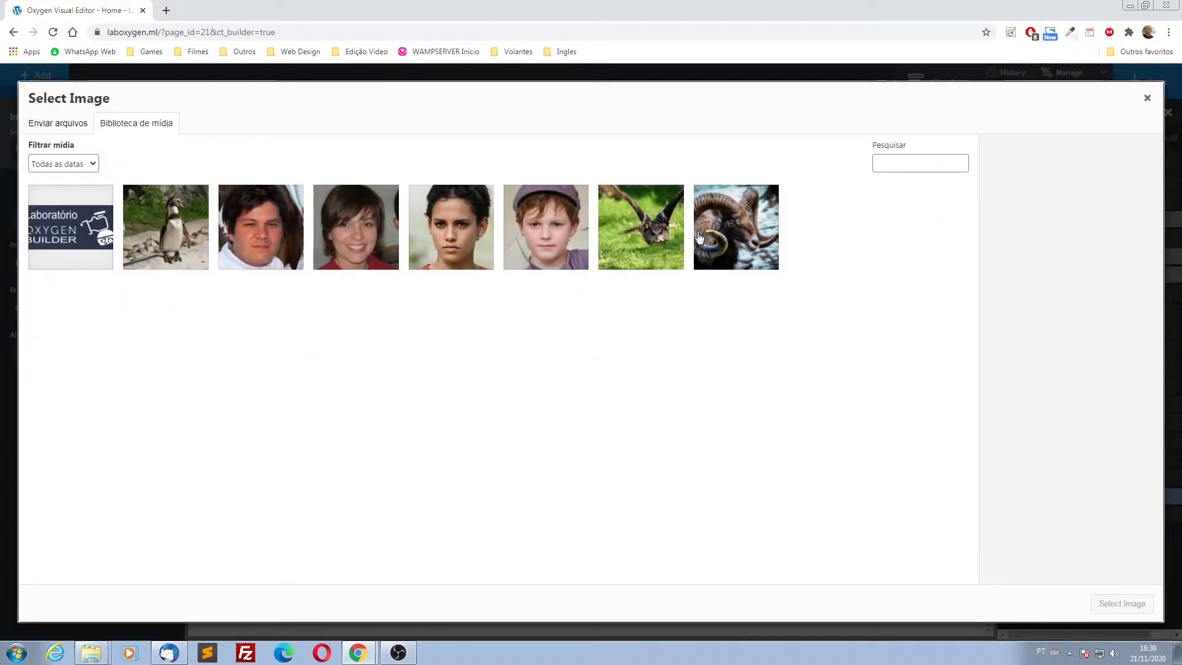
pyautogui.click(699, 237)
pyautogui.click(1127, 604)
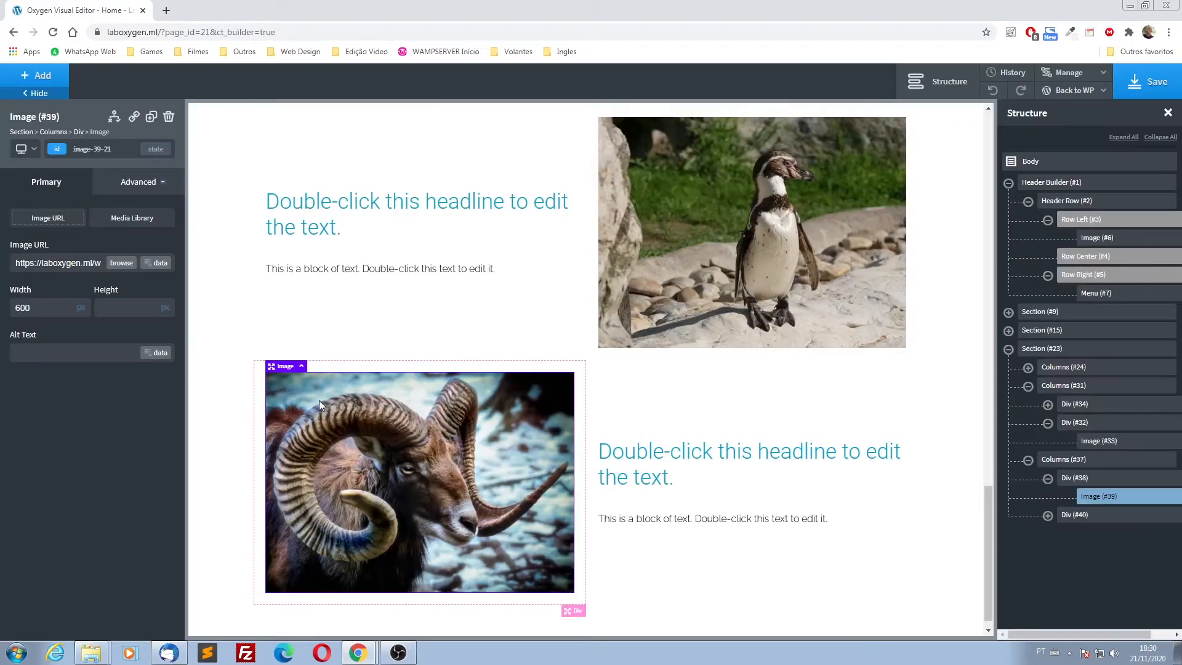
# - Replace the first row's headline text with "Está é uma Coruja Rei. Animal quase em extinção"
pyautogui.scroll(3, 205, 344)
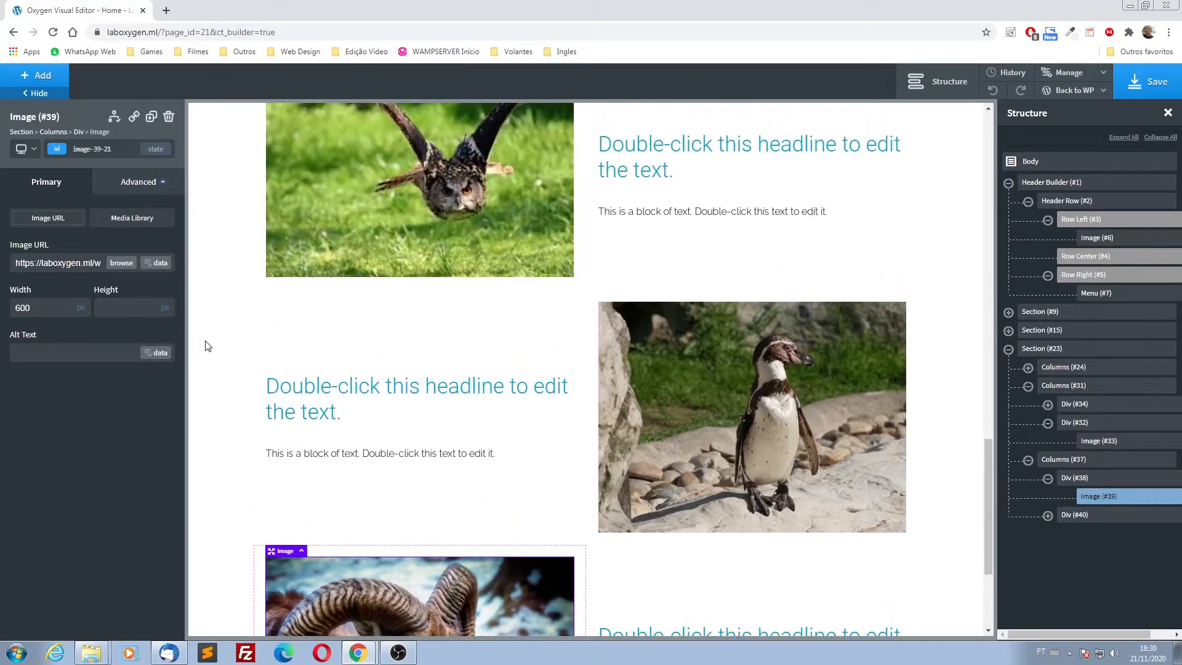
pyautogui.scroll(3, 206, 346)
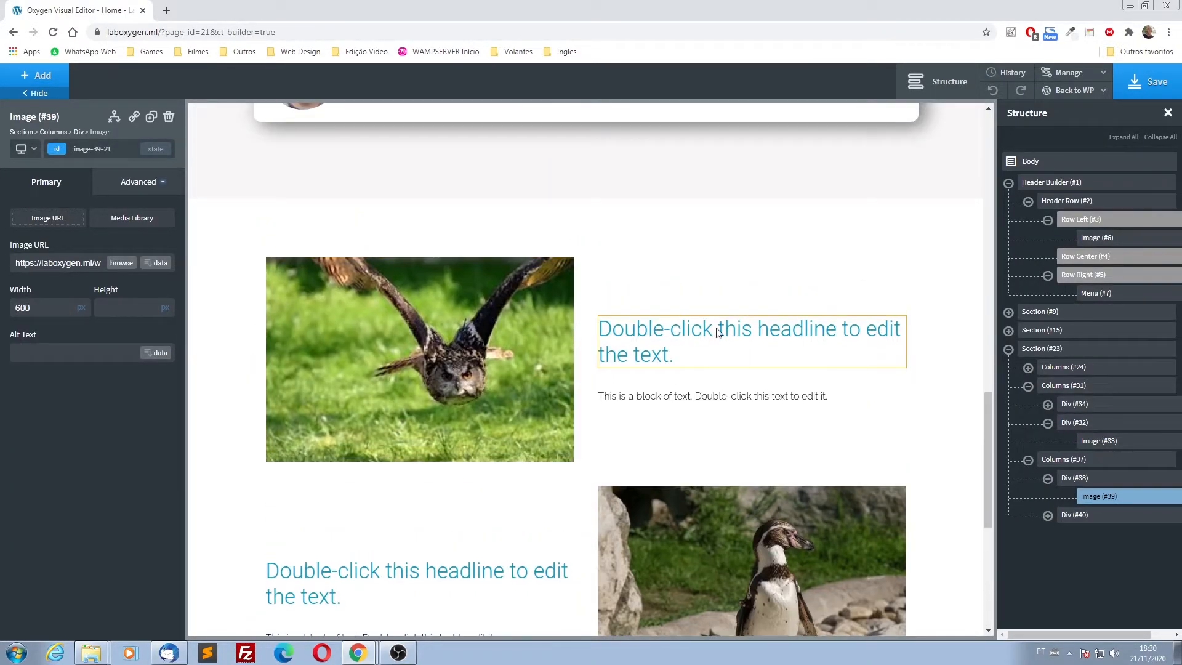
pyautogui.click(718, 332)
pyautogui.doubleClick(704, 353)
pyautogui.moveTo(697, 359)
pyautogui.mouseDown()
pyautogui.moveTo(607, 339)
pyautogui.moveTo(694, 352)
pyautogui.mouseUp()
pyautogui.doubleClick(695, 352)
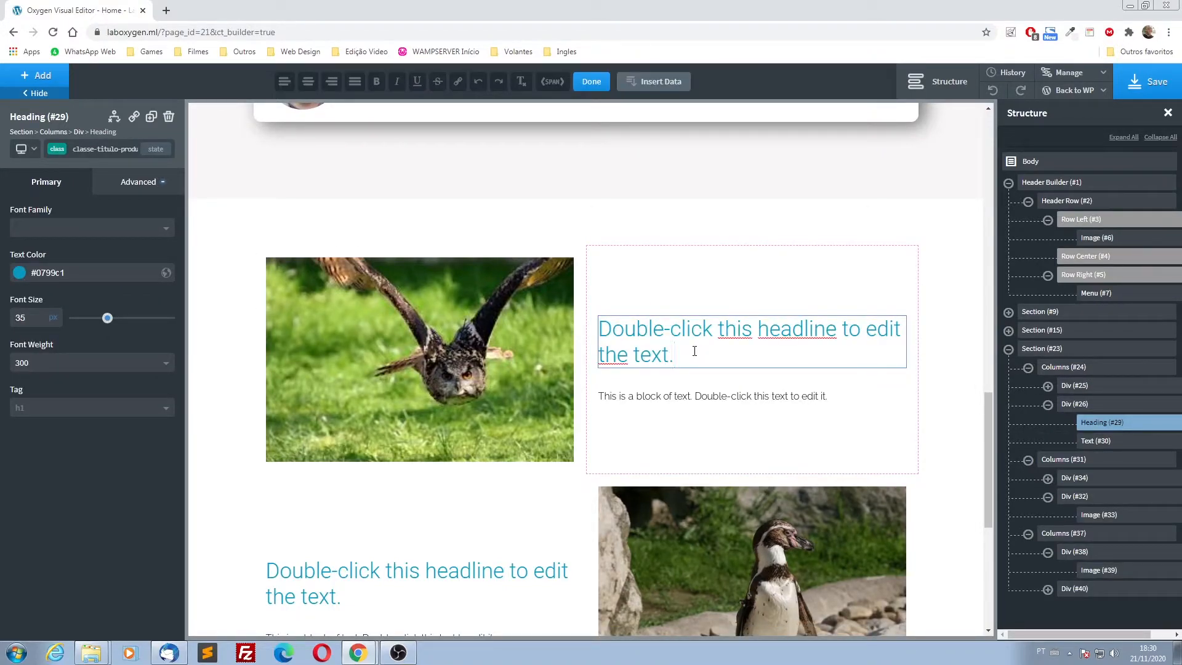
pyautogui.tripleClick(695, 350)
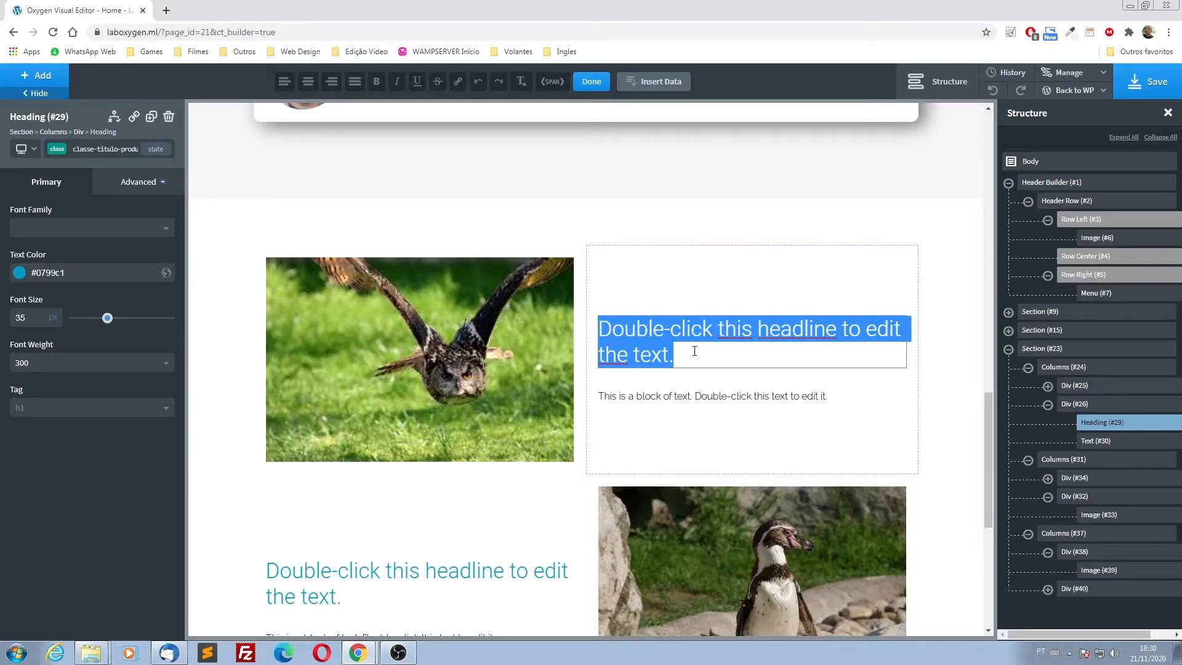
pyautogui.write('Está')
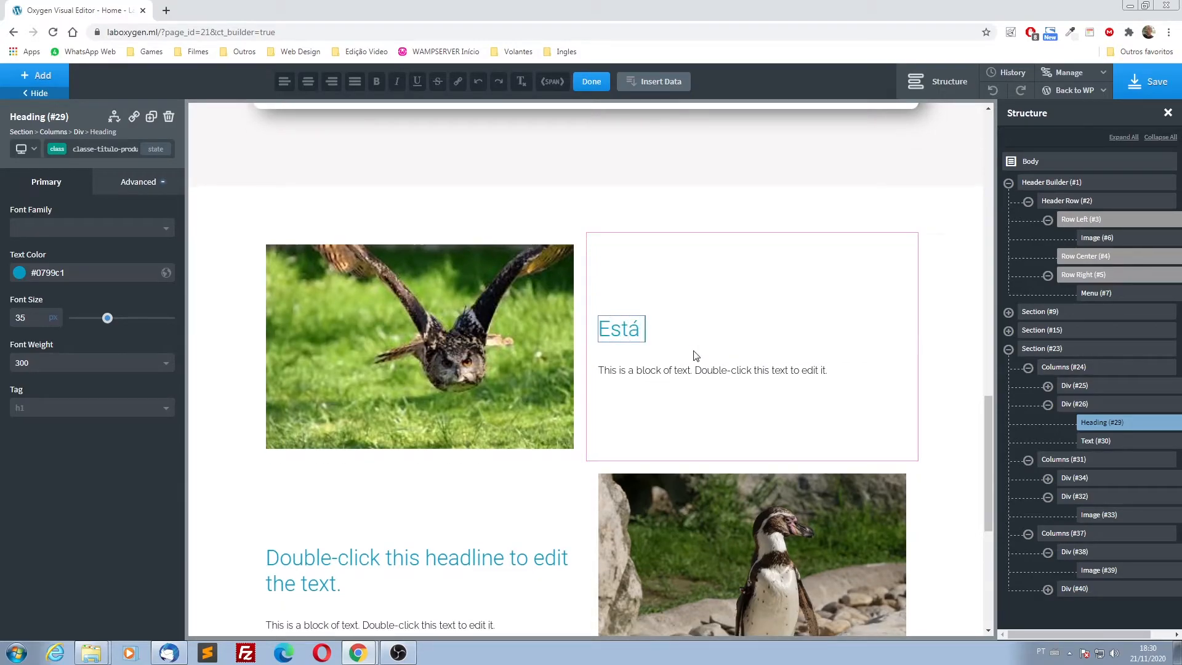
pyautogui.write(' é uma Coruja')
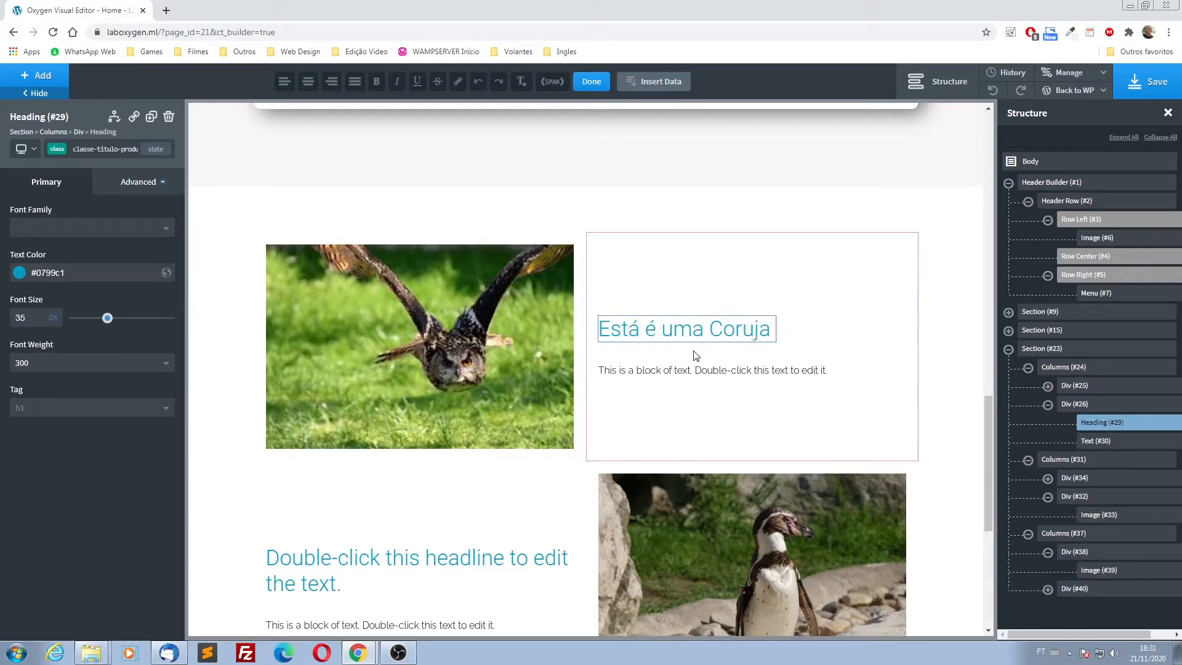
pyautogui.write(' Rei. Animal quas')
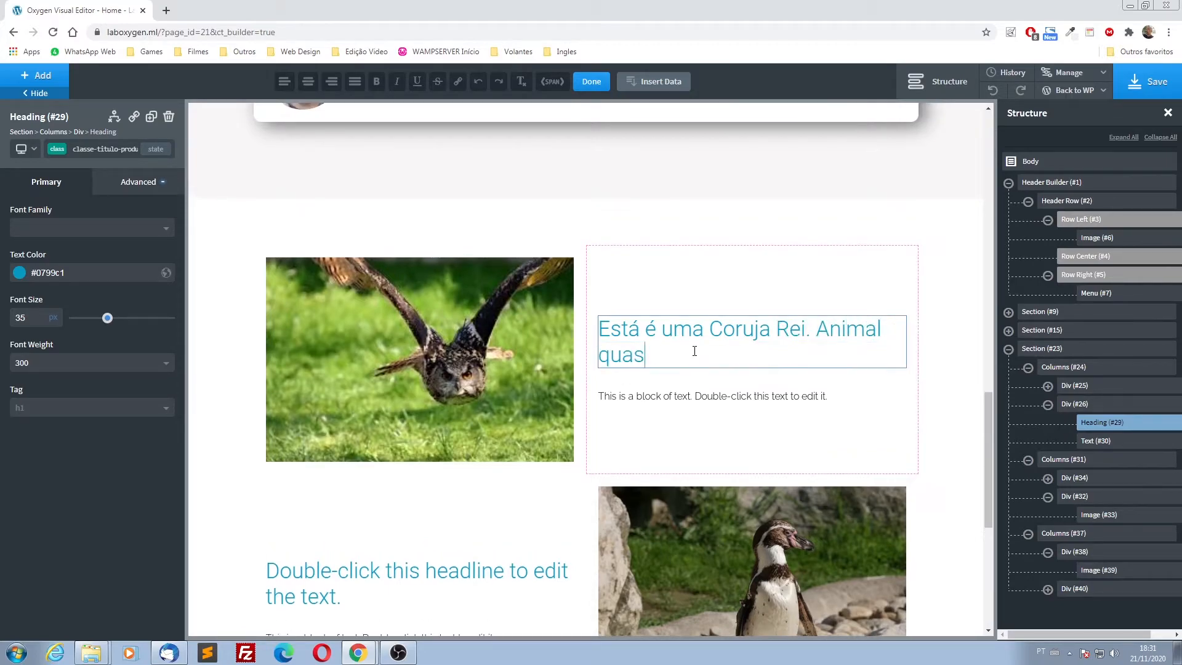
pyautogui.write('e em extinção')
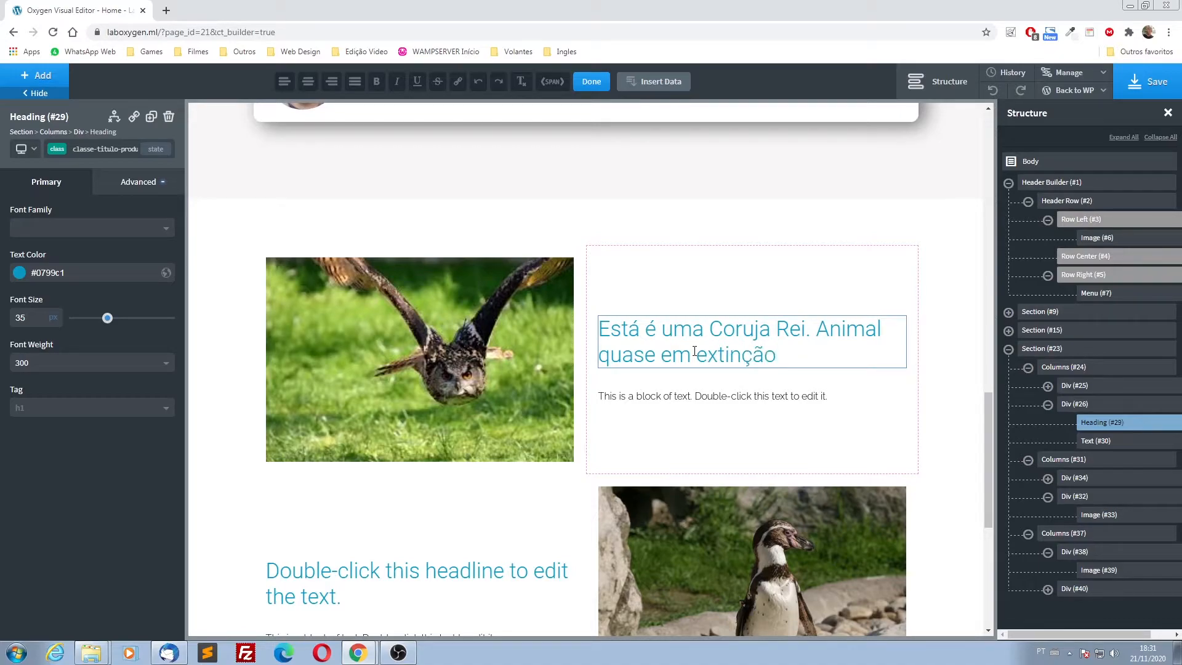
# - Replace the first row's text block with "Este texto descreve os atributos da Coruja Rei e o impacto na natureza caso haja a sua extinção."
pyautogui.doubleClick(693, 398)
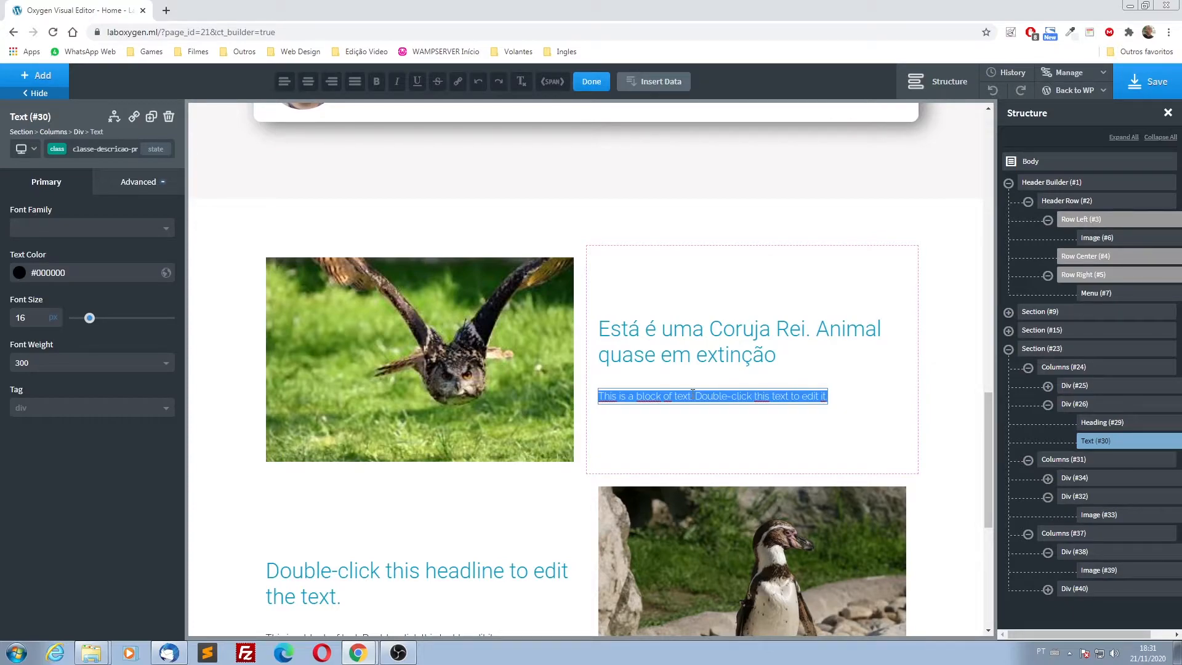
pyautogui.write('Este texto de')
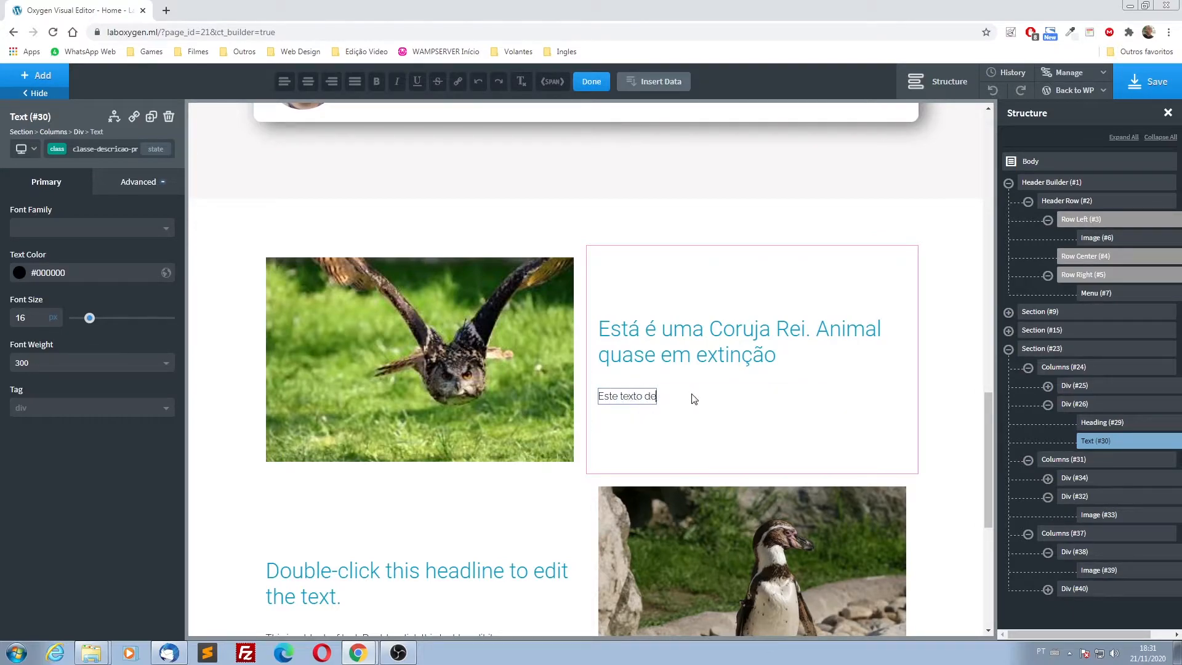
pyautogui.write('screve os atributos da Coruja R')
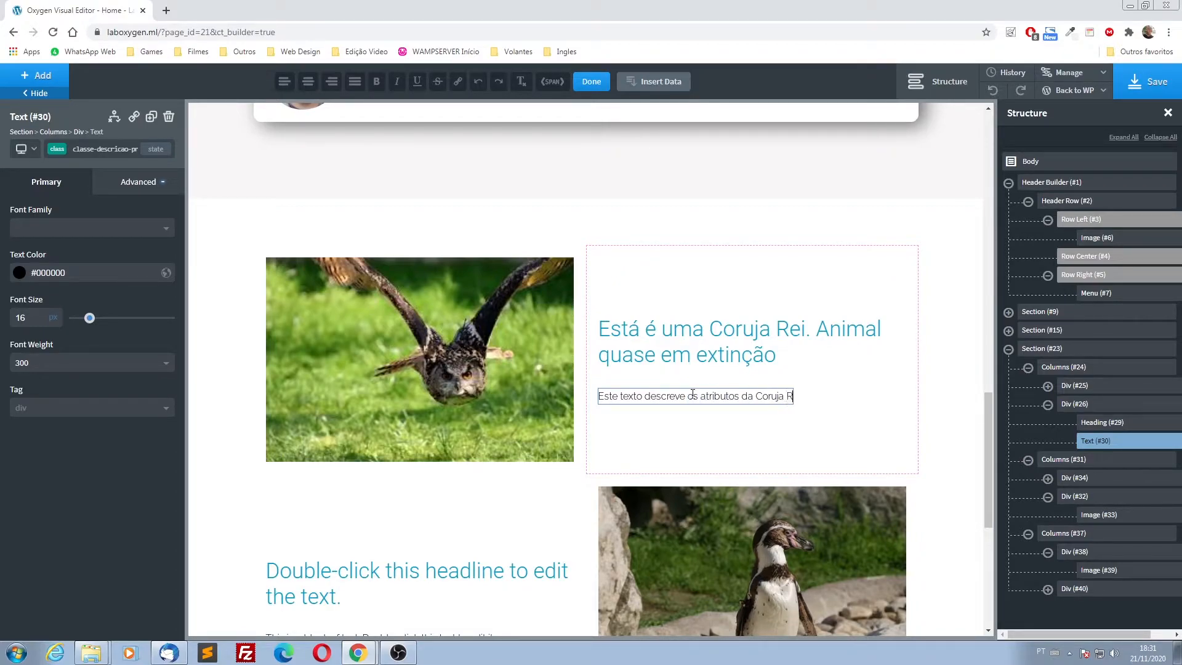
pyautogui.write('ei e o impacto na natura')
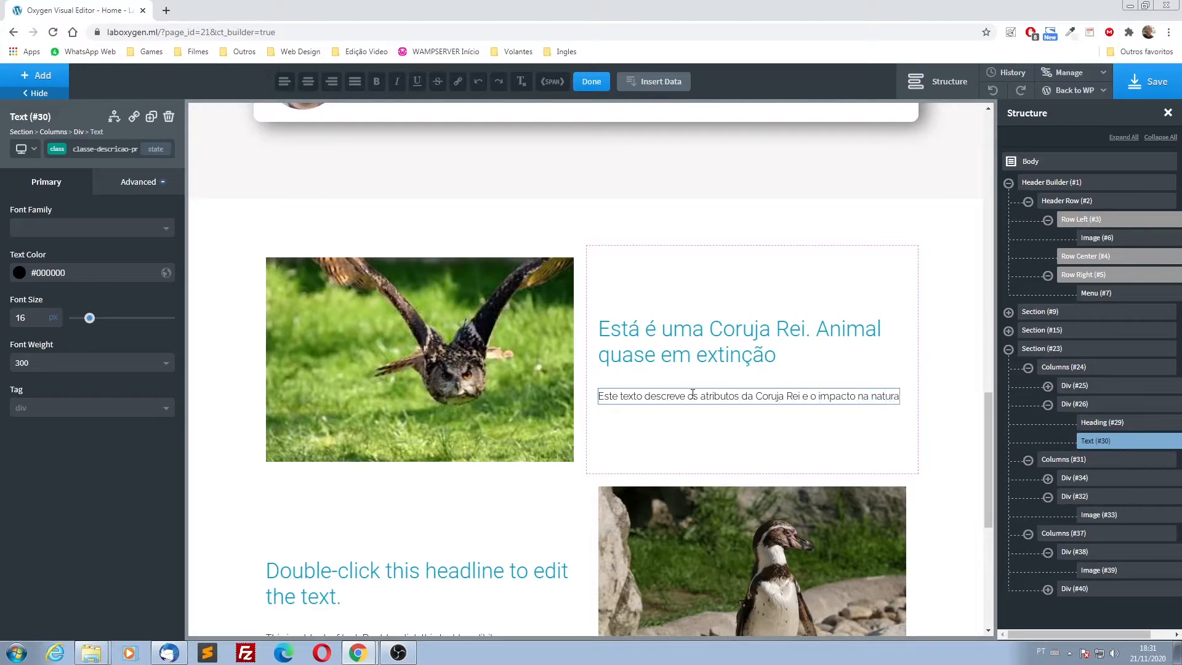
pyautogui.write('za caso haja a sua extinção.')
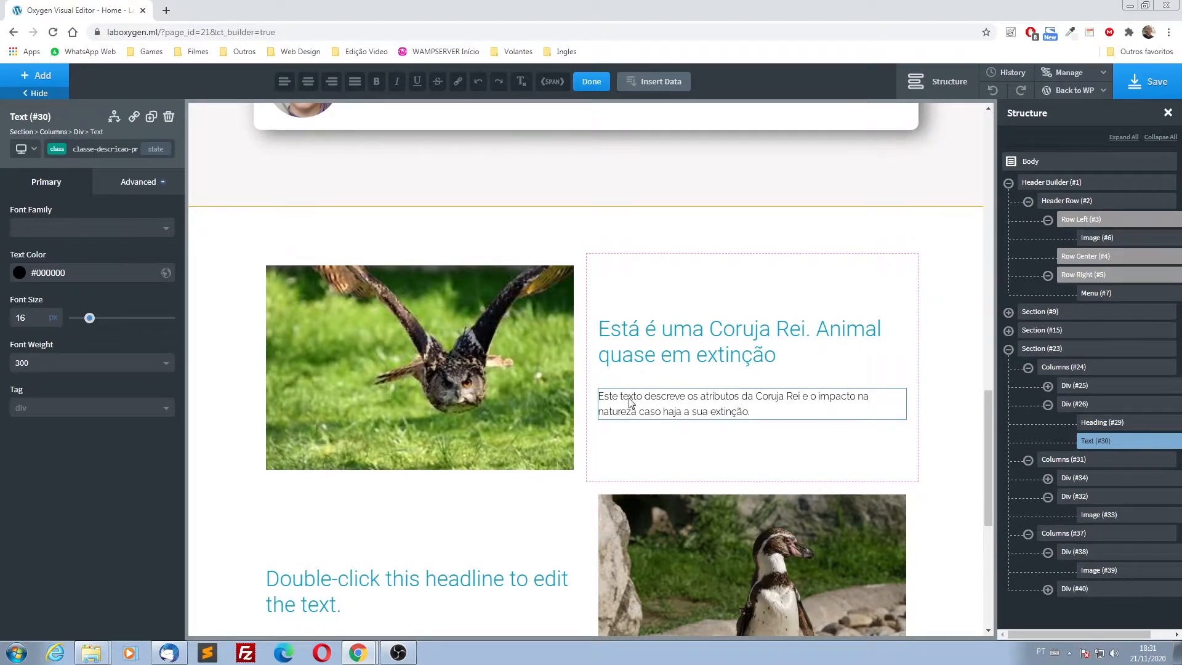
pyautogui.click(580, 443)
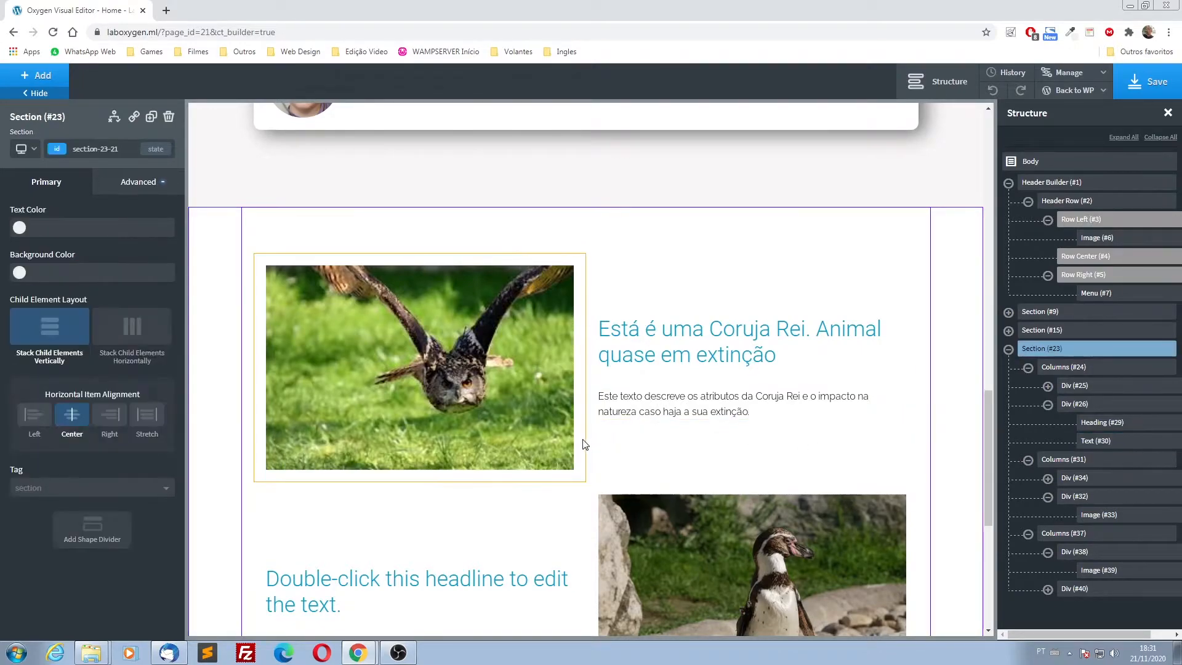
# - Correct the first word of the owl row's headline to "Esta" and finish editing the text
pyautogui.scroll(-3, 309, 364)
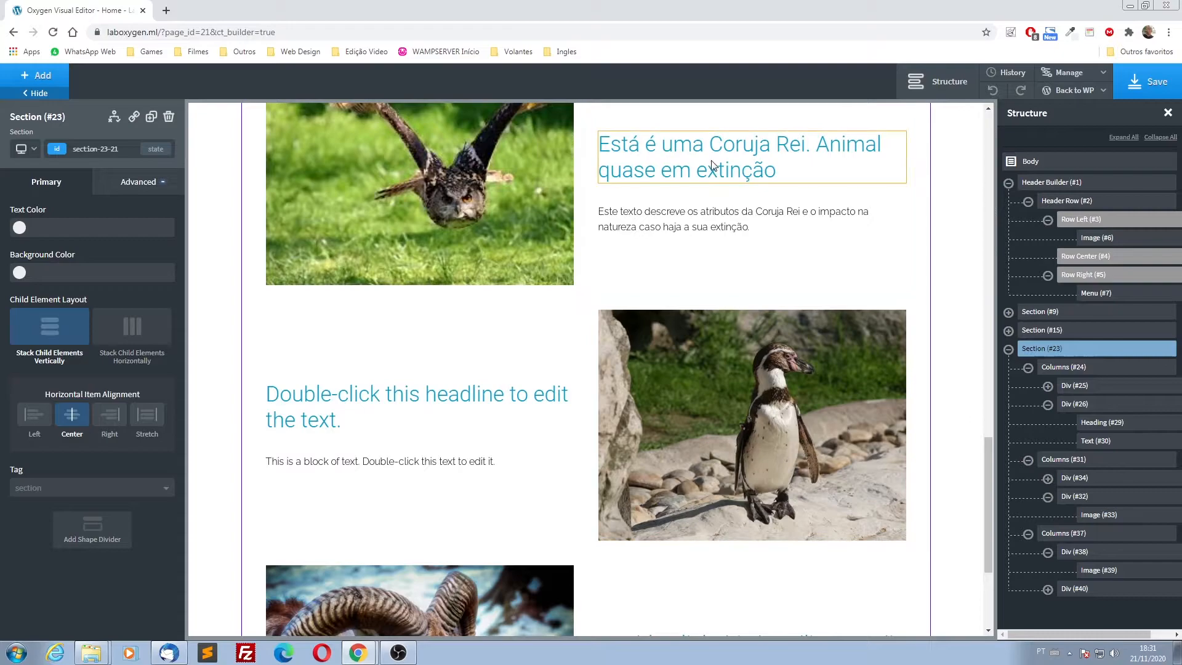
pyautogui.doubleClick(637, 145)
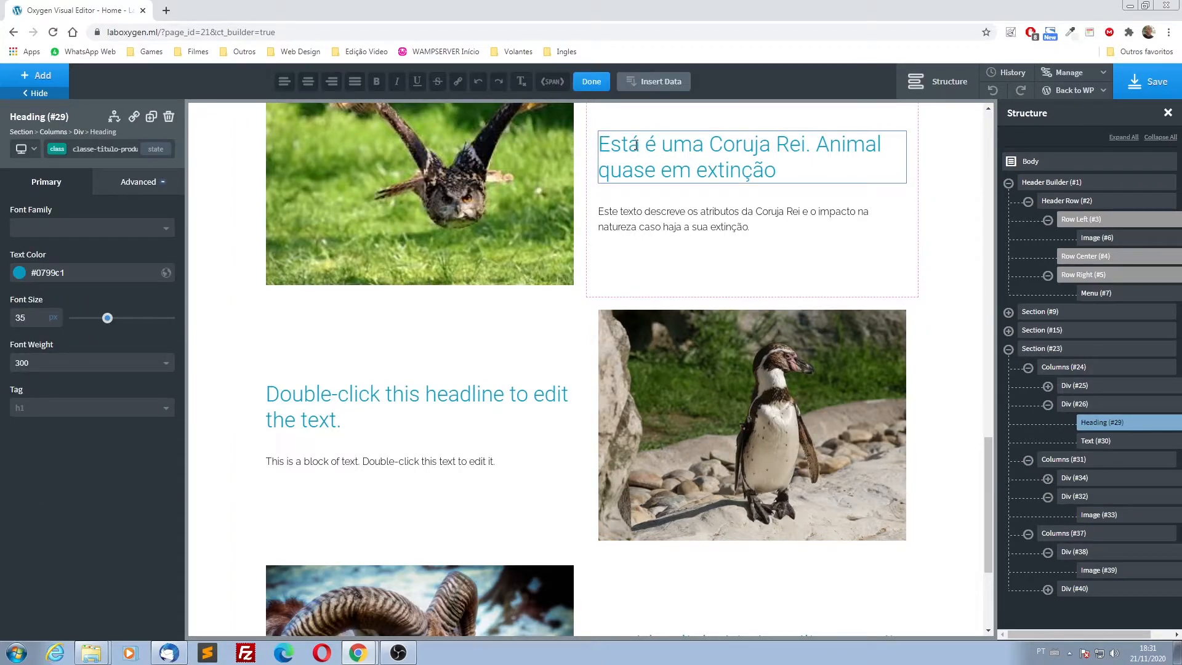
pyautogui.press('BackSpace')
pyautogui.write('a')
pyautogui.click(451, 348)
pyautogui.scroll(-1, 444, 327)
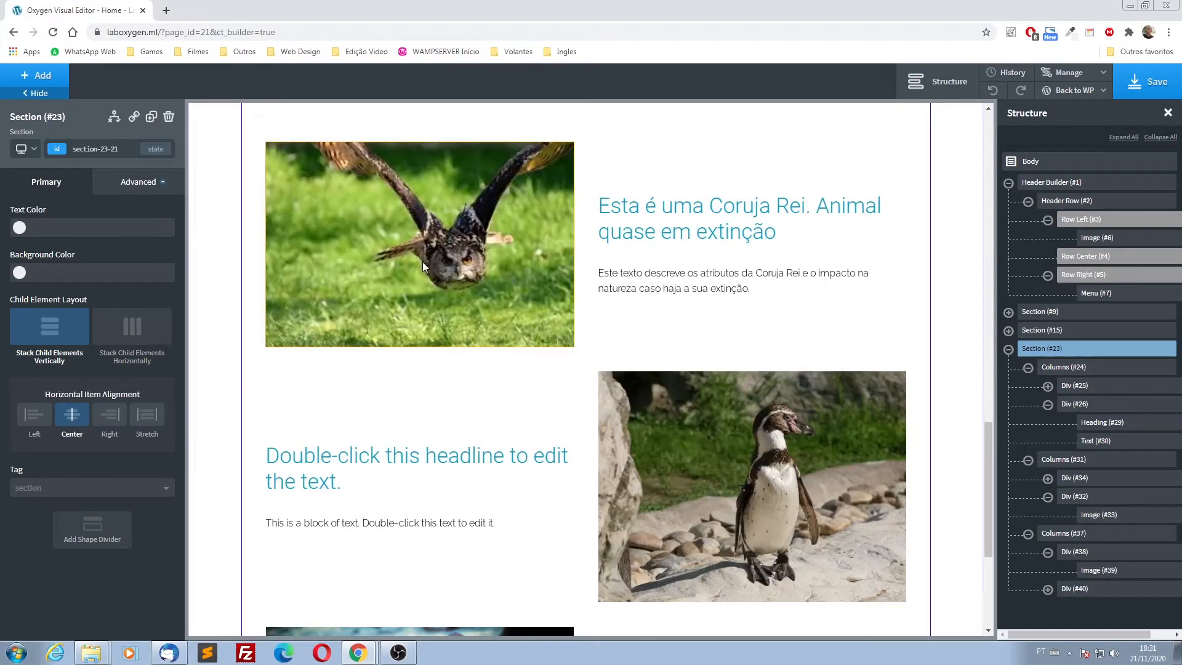
# - Replace the penguin row's headline text with "Pinguim de Madascar"
pyautogui.click(395, 335)
pyautogui.click(361, 359)
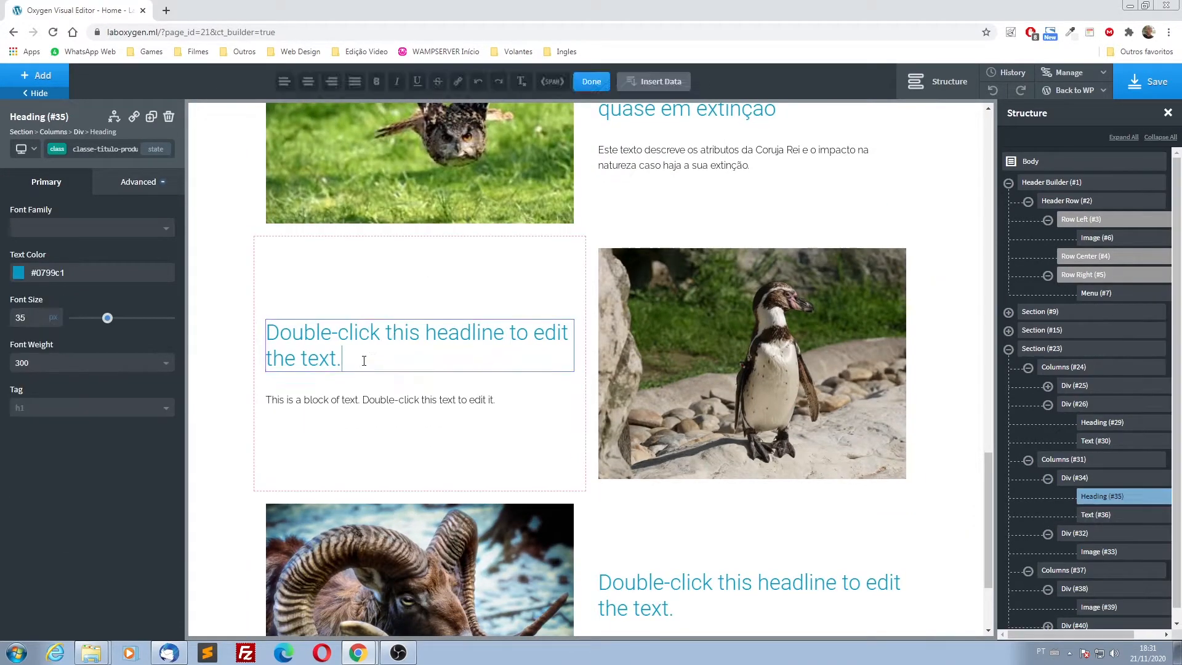
pyautogui.hotkey('shift', 'Up')
pyautogui.hotkey('shift', 'Home')
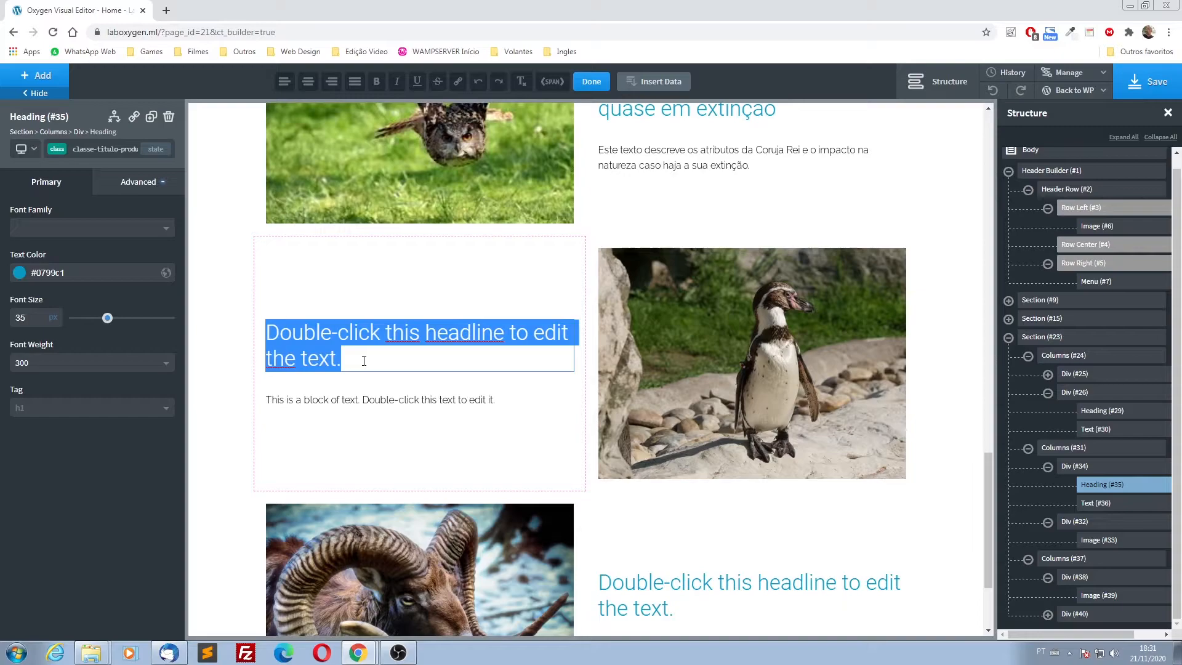
pyautogui.write('Pingui')
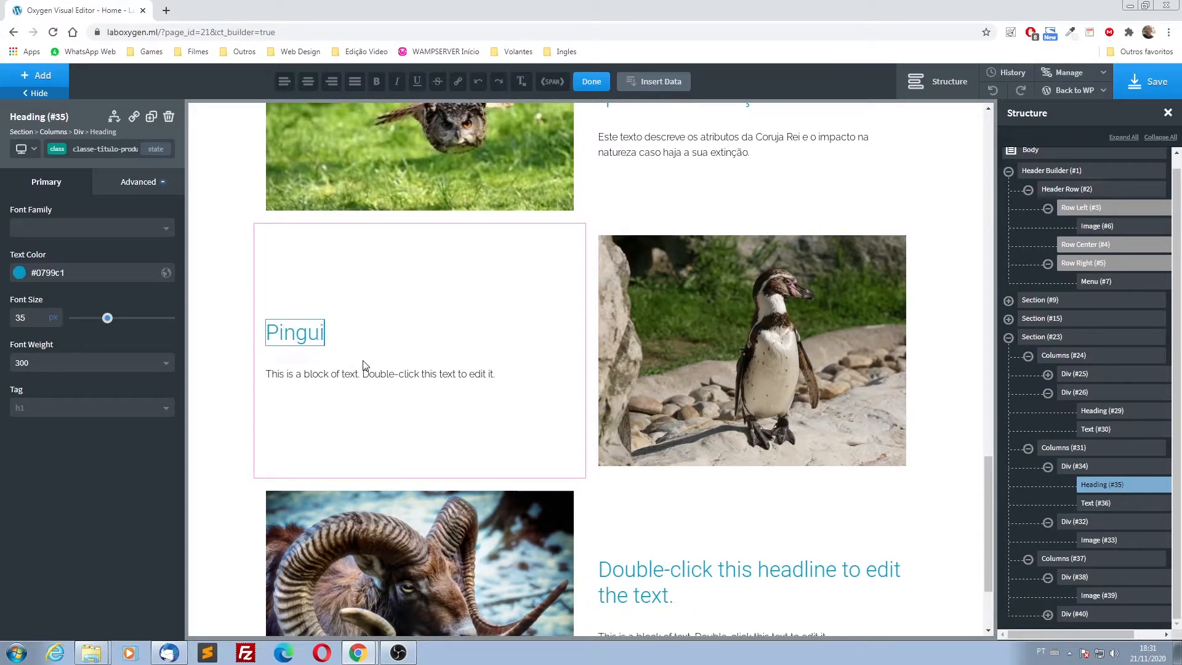
pyautogui.write('m de Madascar')
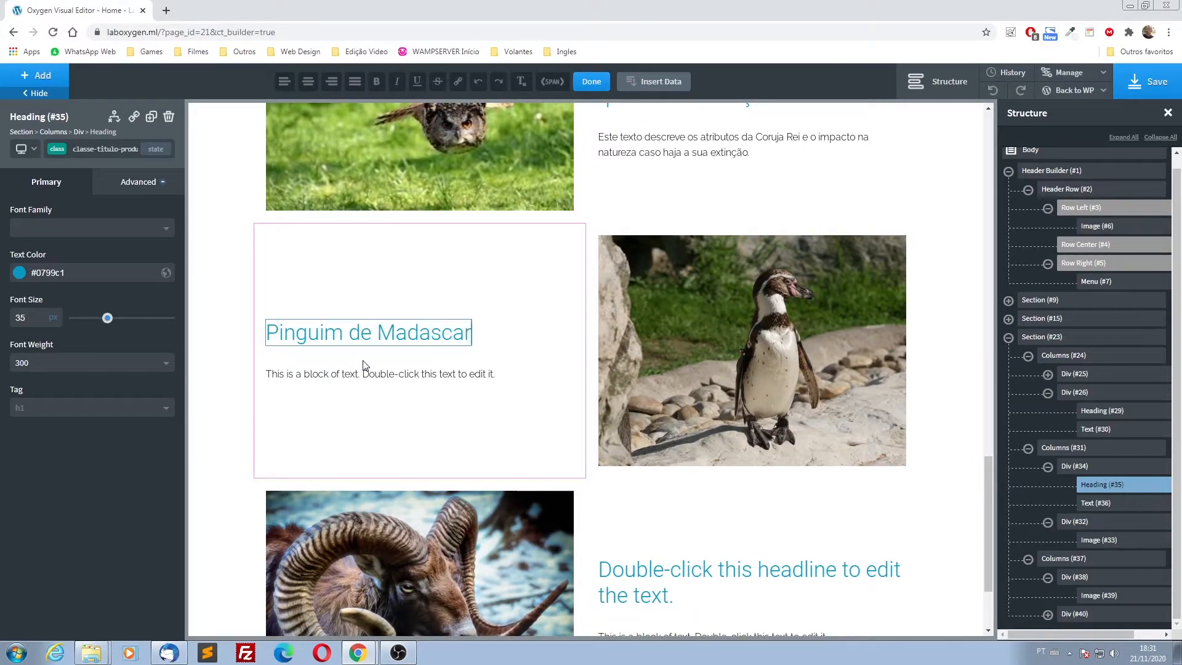
# - Replace the ram row's headline with "Carneiro dos Altos Andes do sul da Suiça." and finish editing the text
pyautogui.click(749, 579)
pyautogui.doubleClick(749, 578)
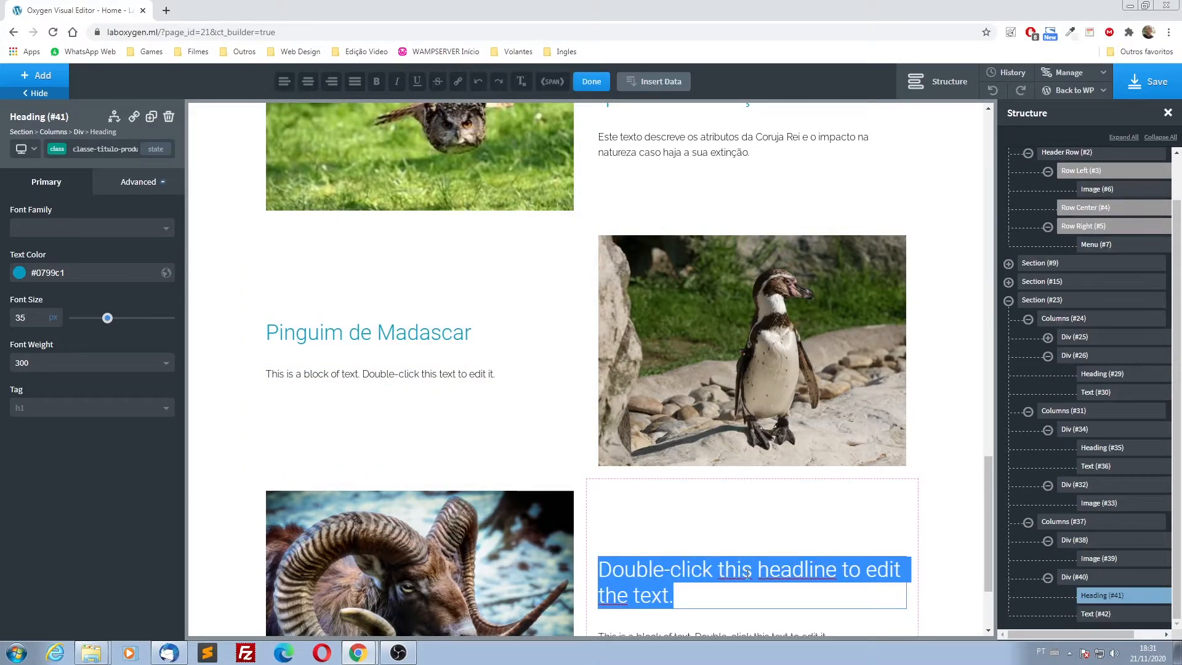
pyautogui.write('Carneiro')
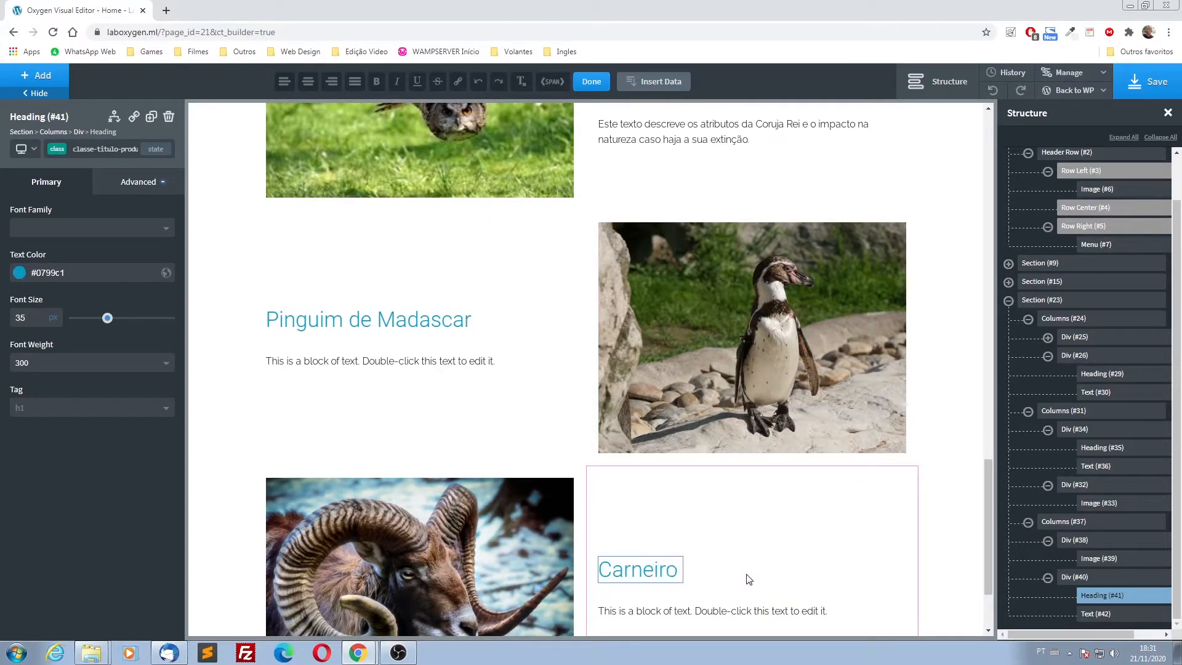
pyautogui.write(' dos Altos Andes')
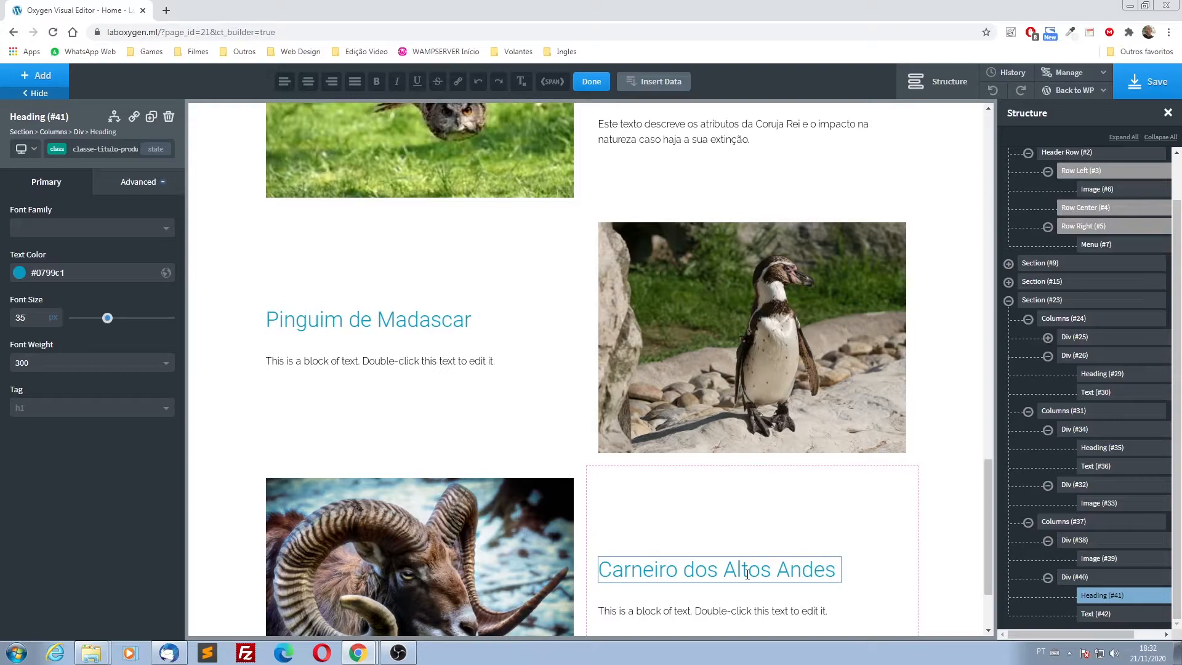
pyautogui.write(' do sul da Suiça.')
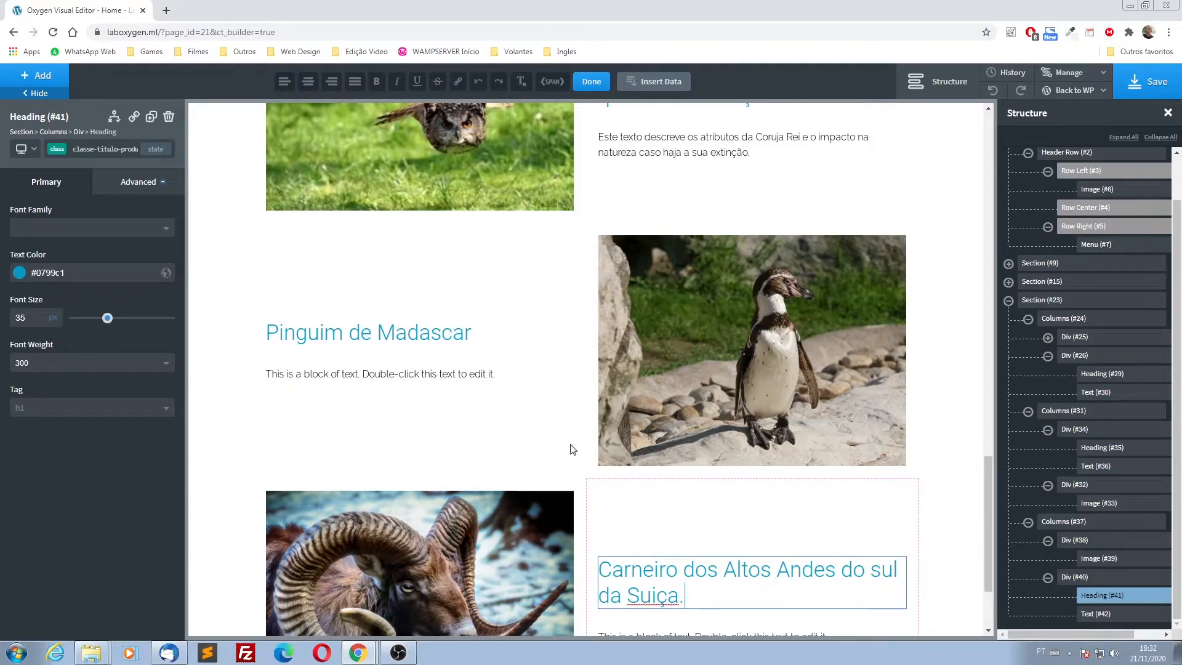
pyautogui.click(407, 360)
pyautogui.scroll(-2, 407, 361)
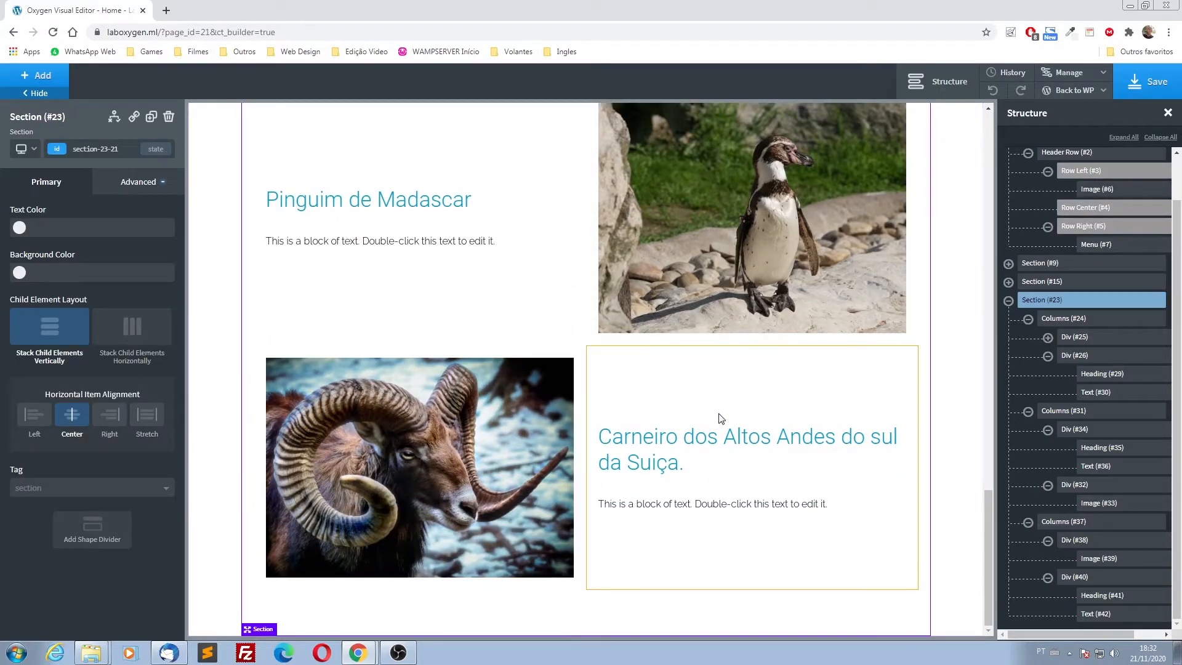
# - Duplicate the Testimonials heading in the testimonials section
pyautogui.scroll(6, 722, 418)
pyautogui.scroll(-6, 693, 388)
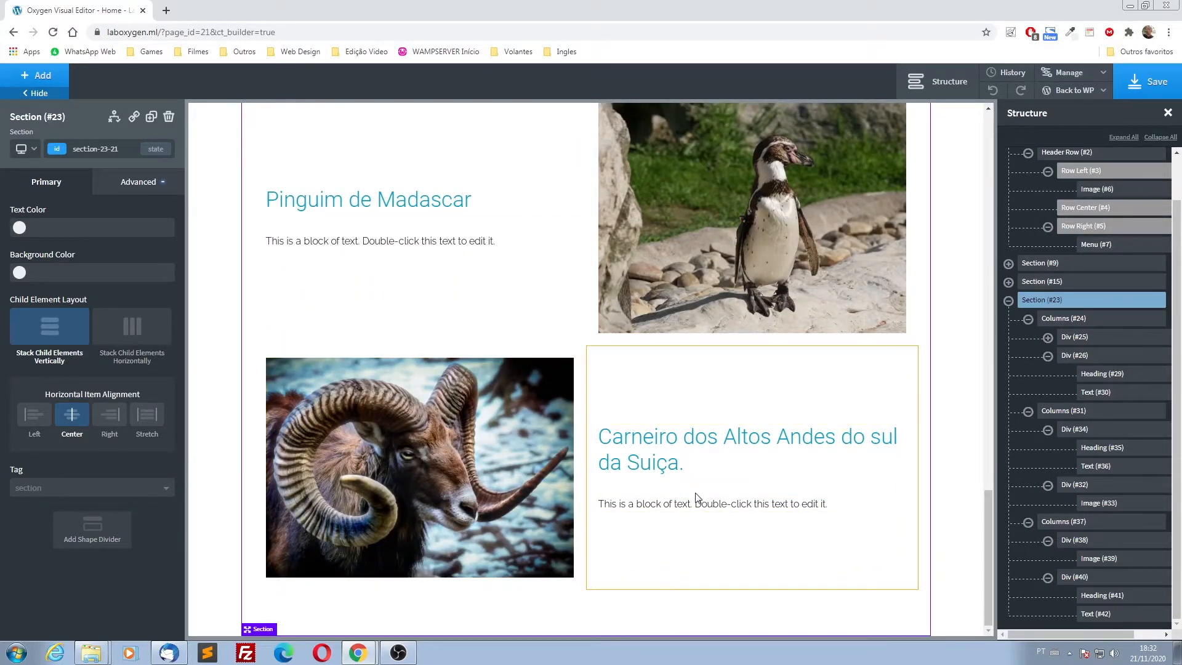
pyautogui.scroll(8, 677, 461)
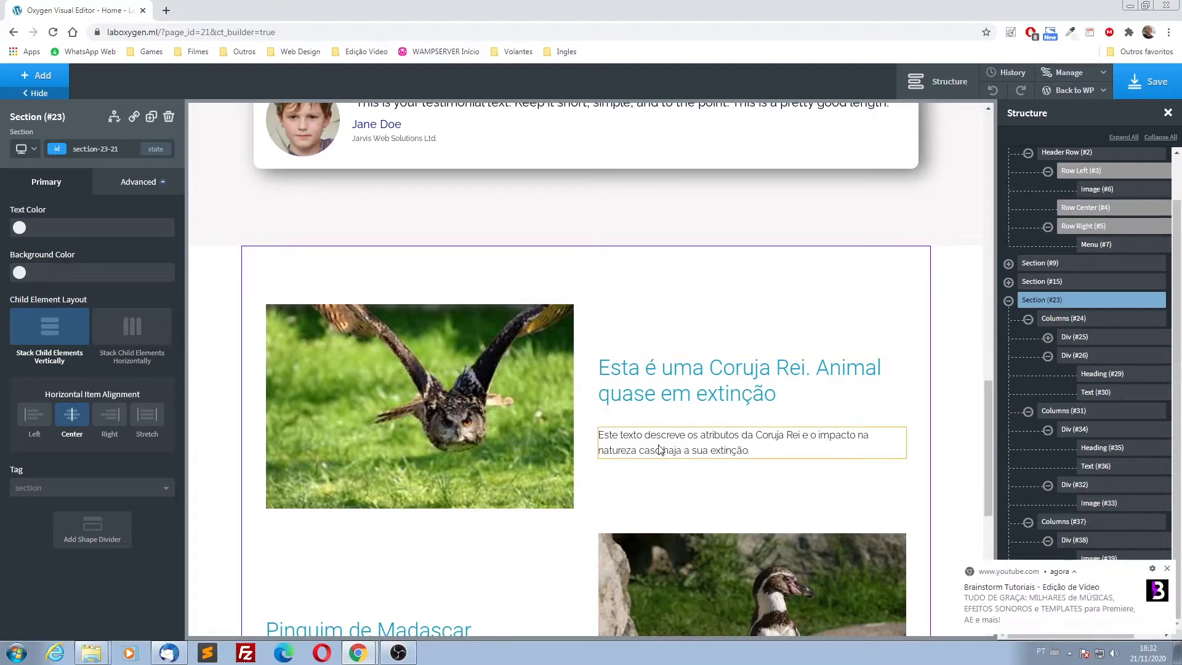
pyautogui.scroll(3, 708, 456)
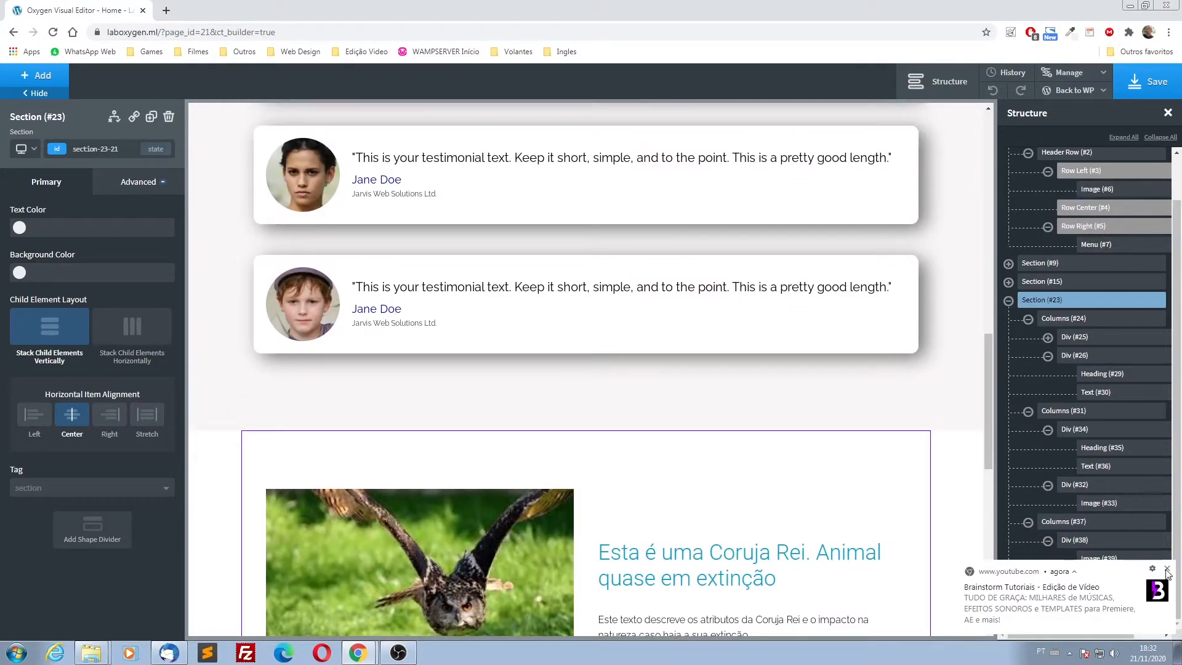
pyautogui.scroll(6, 596, 400)
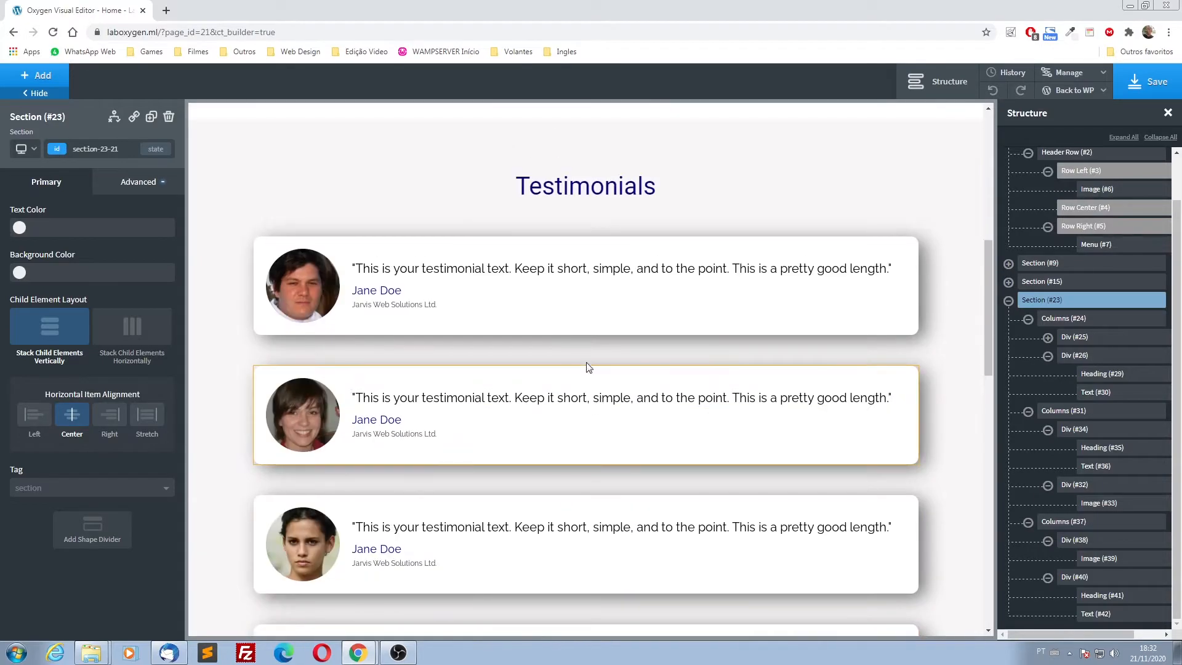
pyautogui.click(585, 197)
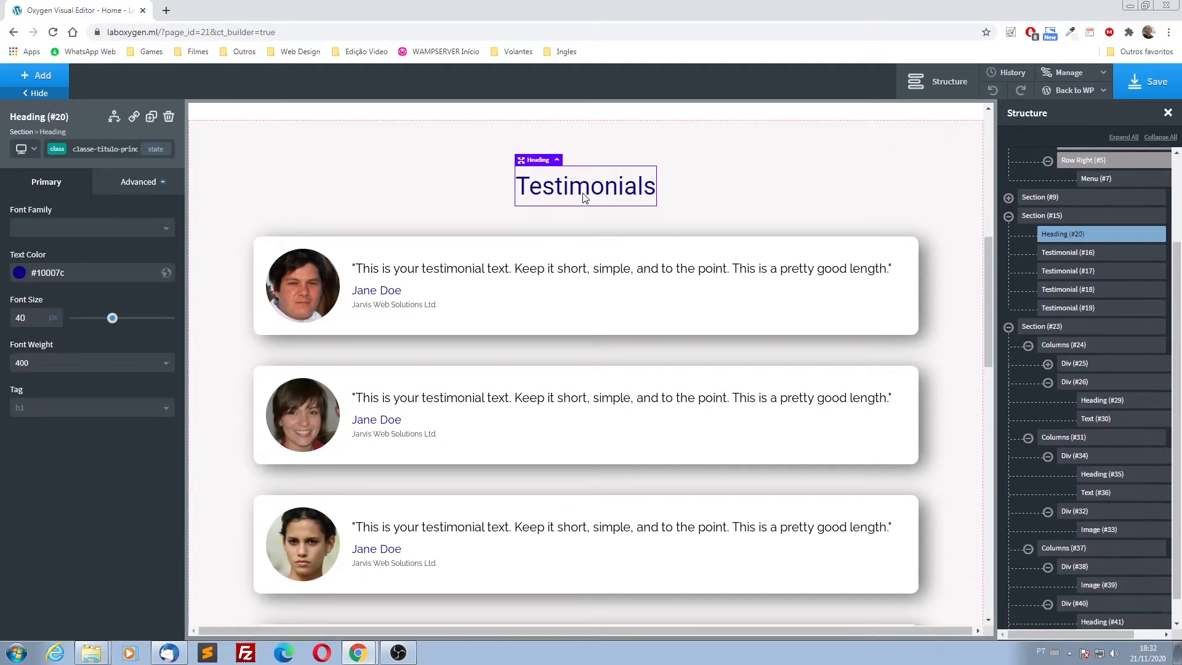
pyautogui.click(151, 121)
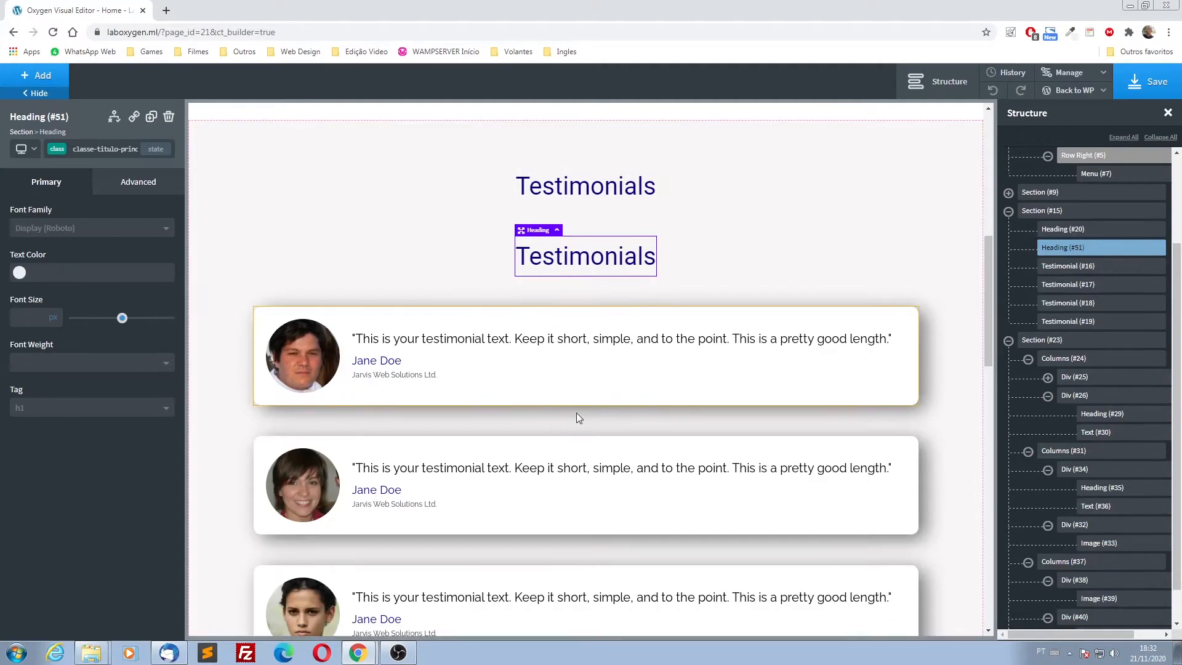
# - Move the duplicated Testimonials heading into the animal section as its first element, above the owl row
pyautogui.scroll(-2, 731, 378)
pyautogui.scroll(-2, 960, 403)
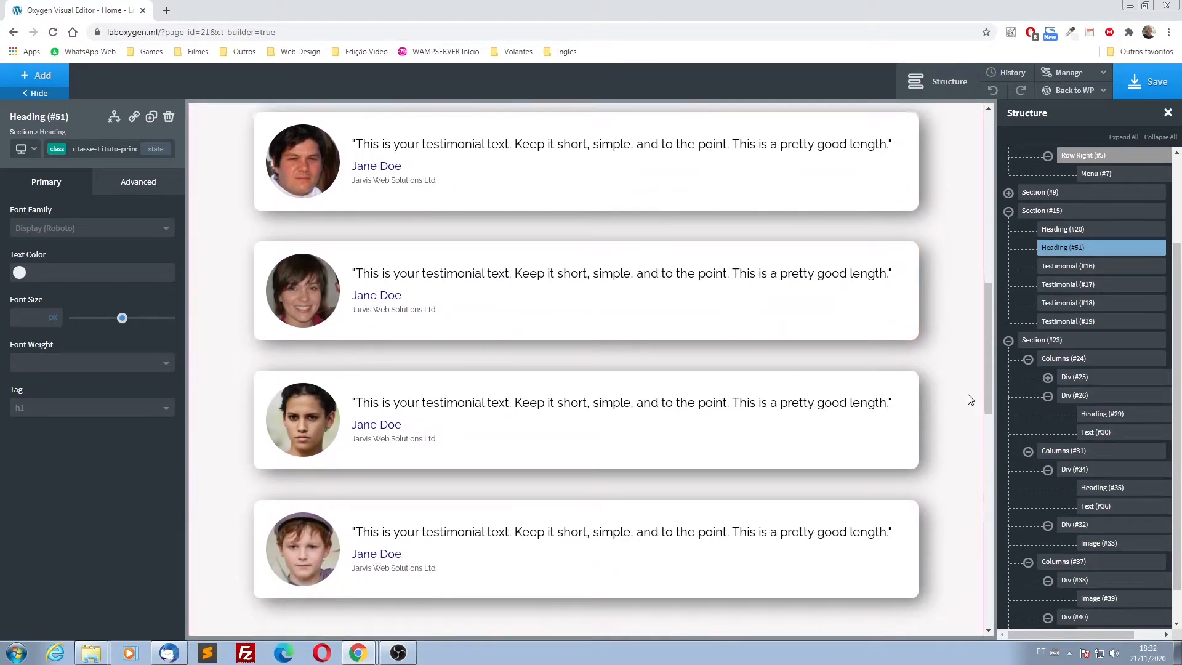
pyautogui.click(1008, 341)
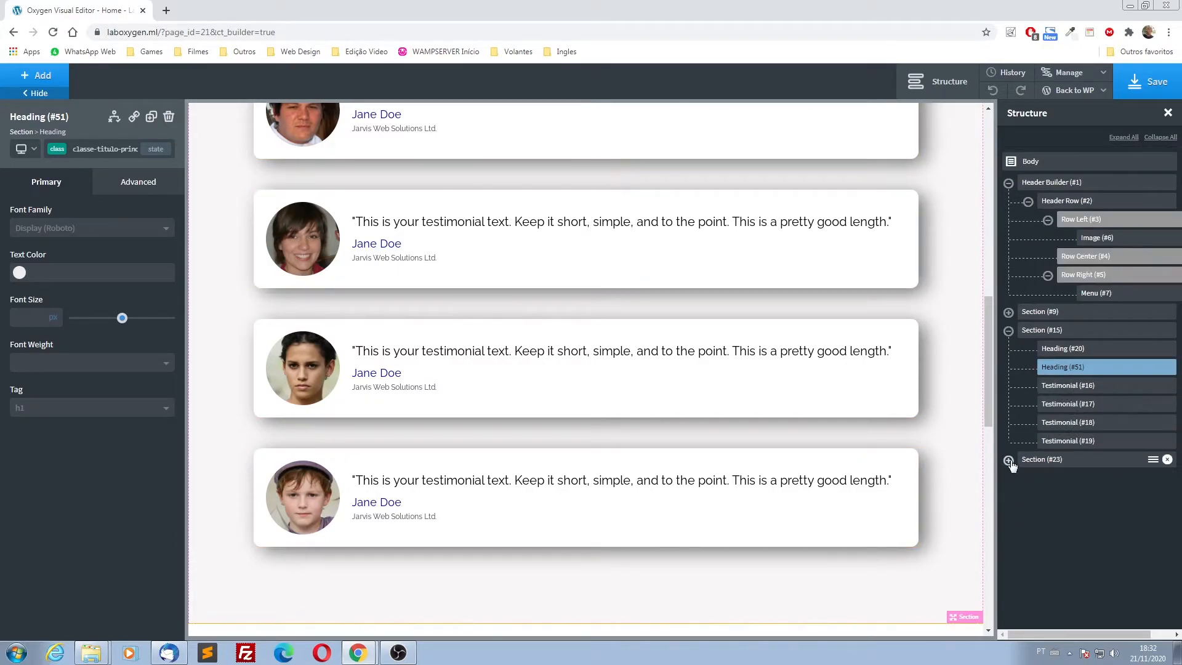
pyautogui.moveTo(1066, 367); pyautogui.dragTo(1071, 472)
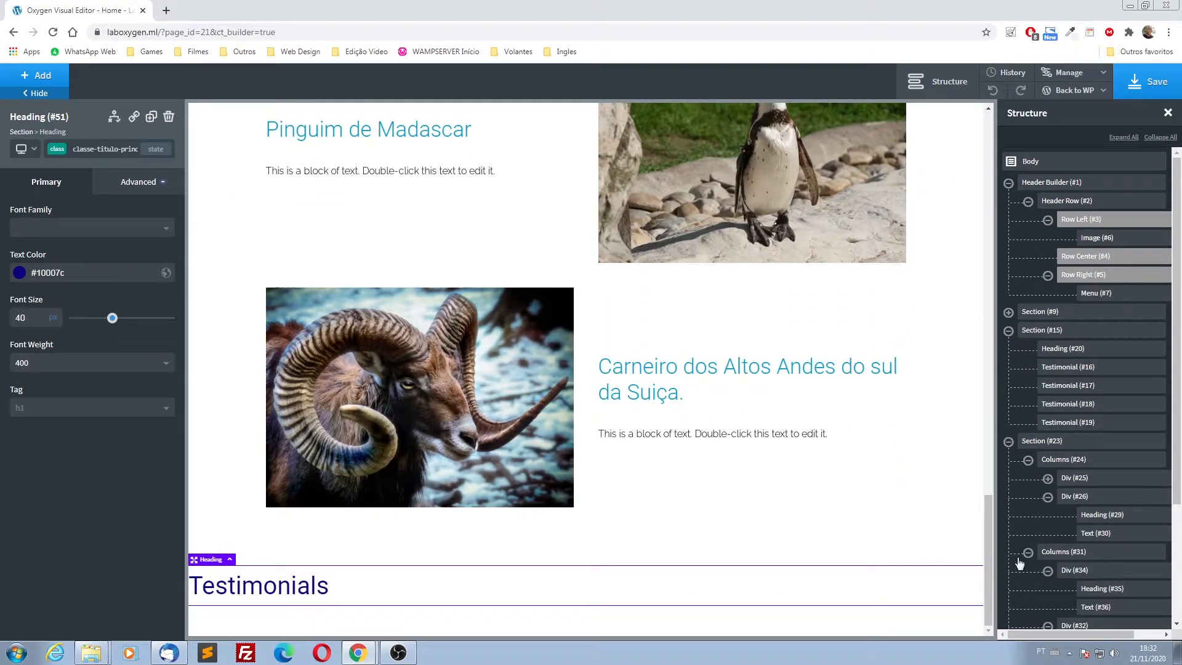
pyautogui.click(1009, 331)
pyautogui.click(1008, 183)
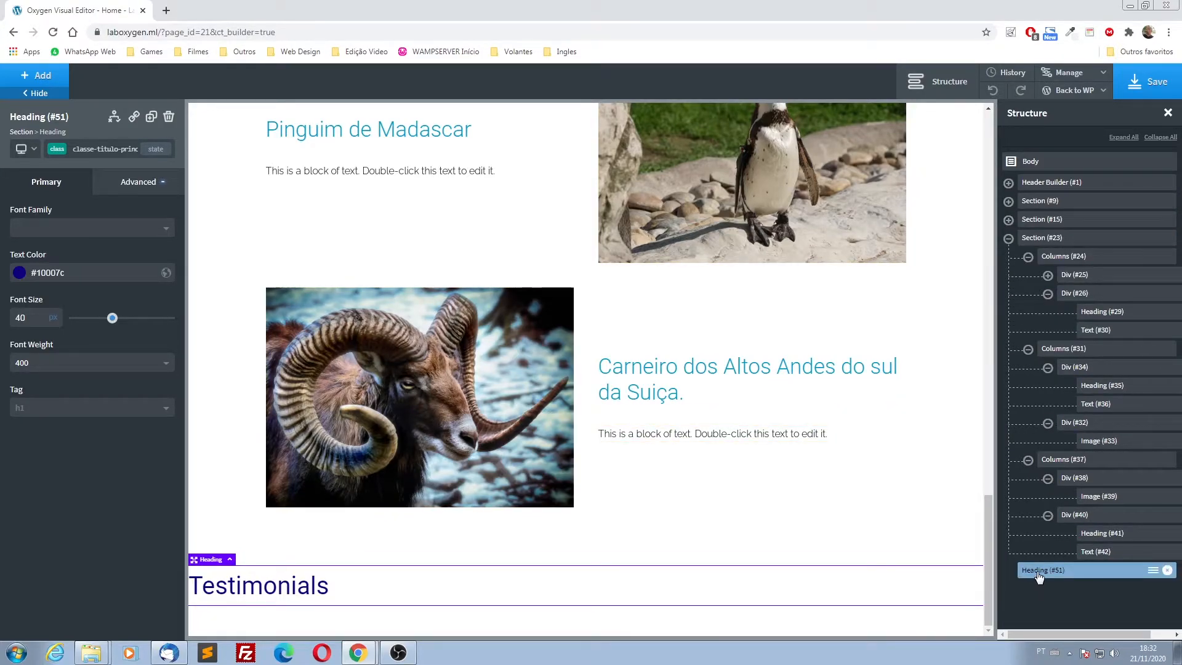
pyautogui.moveTo(1039, 576); pyautogui.dragTo(1081, 254)
pyautogui.scroll(5, 551, 473)
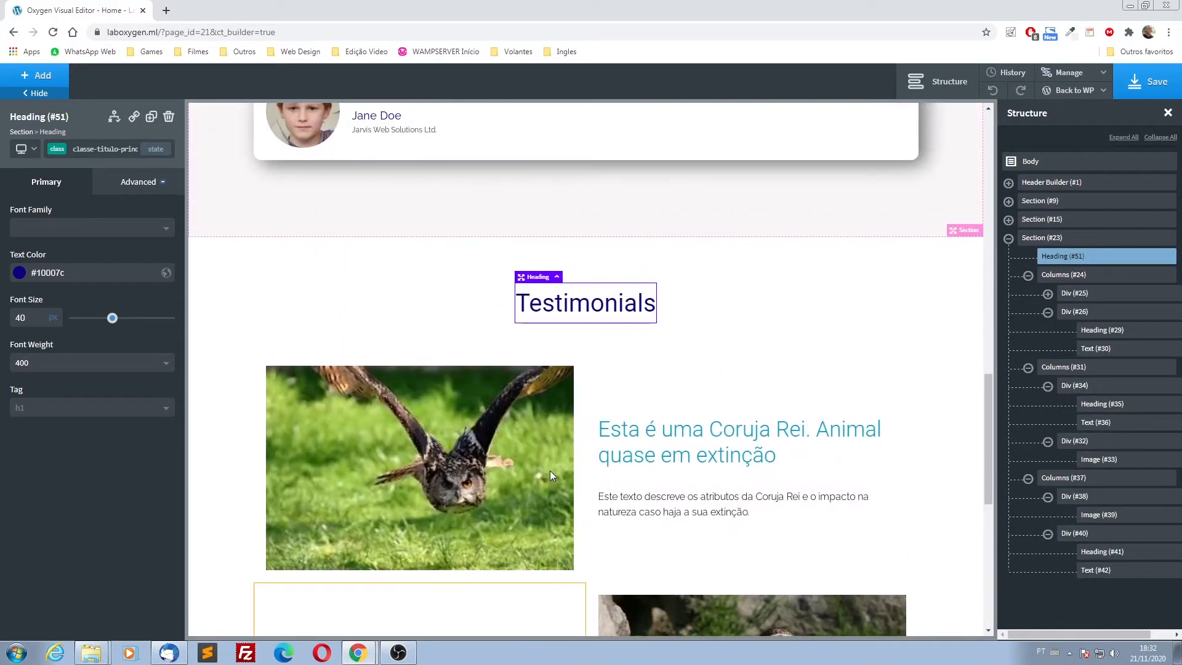
# - Change the text of the heading above the owl row to "Produtos em Destaque" and finish editing
pyautogui.scroll(-3, 534, 501)
pyautogui.scroll(6, 522, 486)
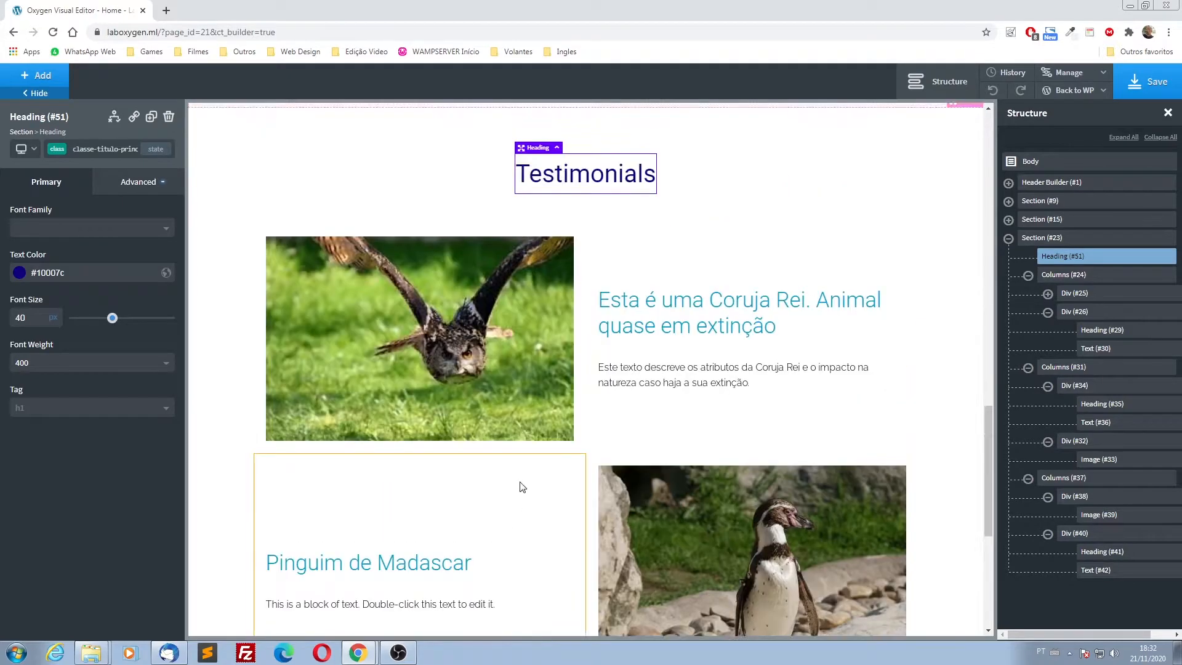
pyautogui.doubleClick(591, 368)
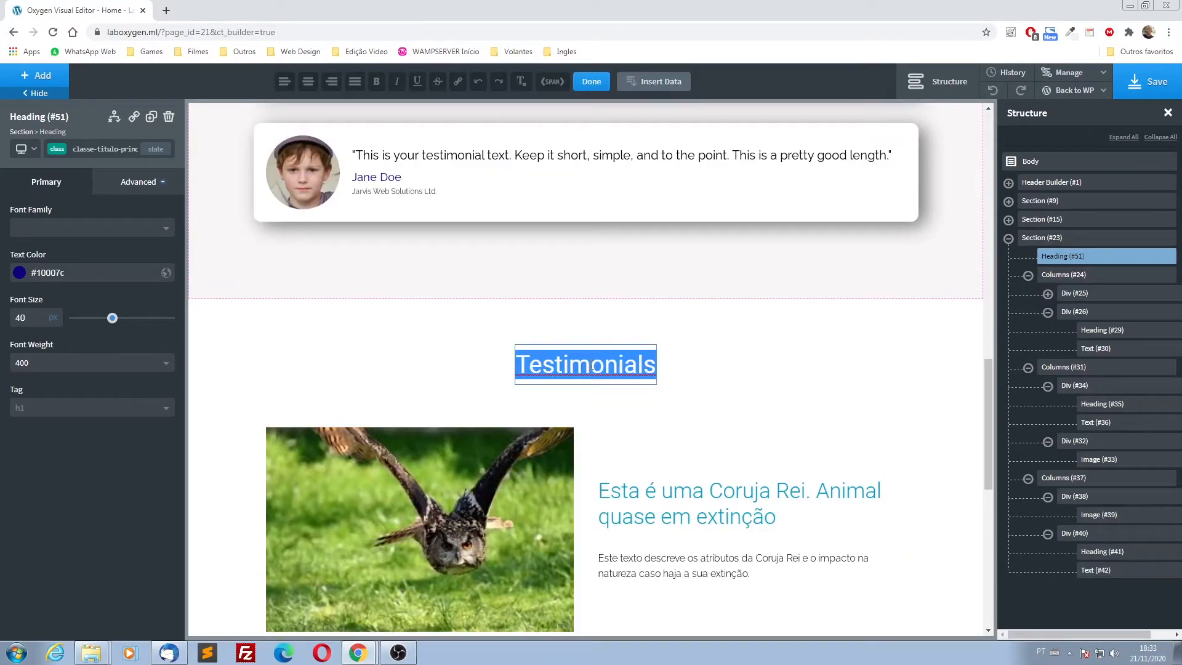
pyautogui.write('Produto')
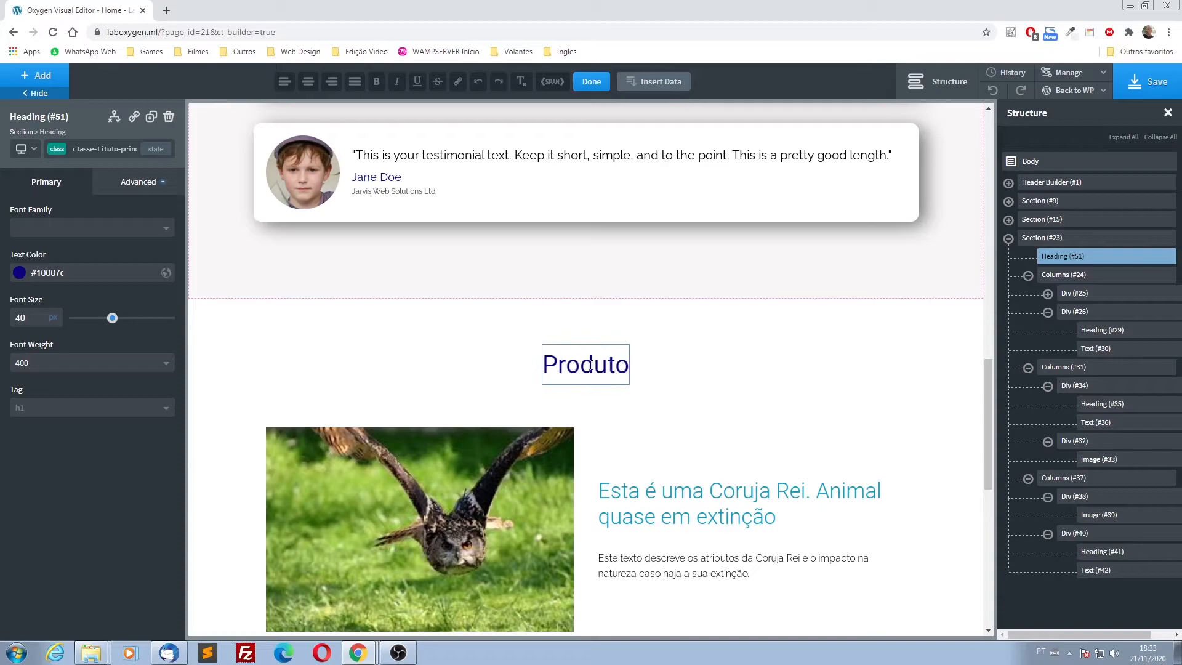
pyautogui.write('s em DEstaque')
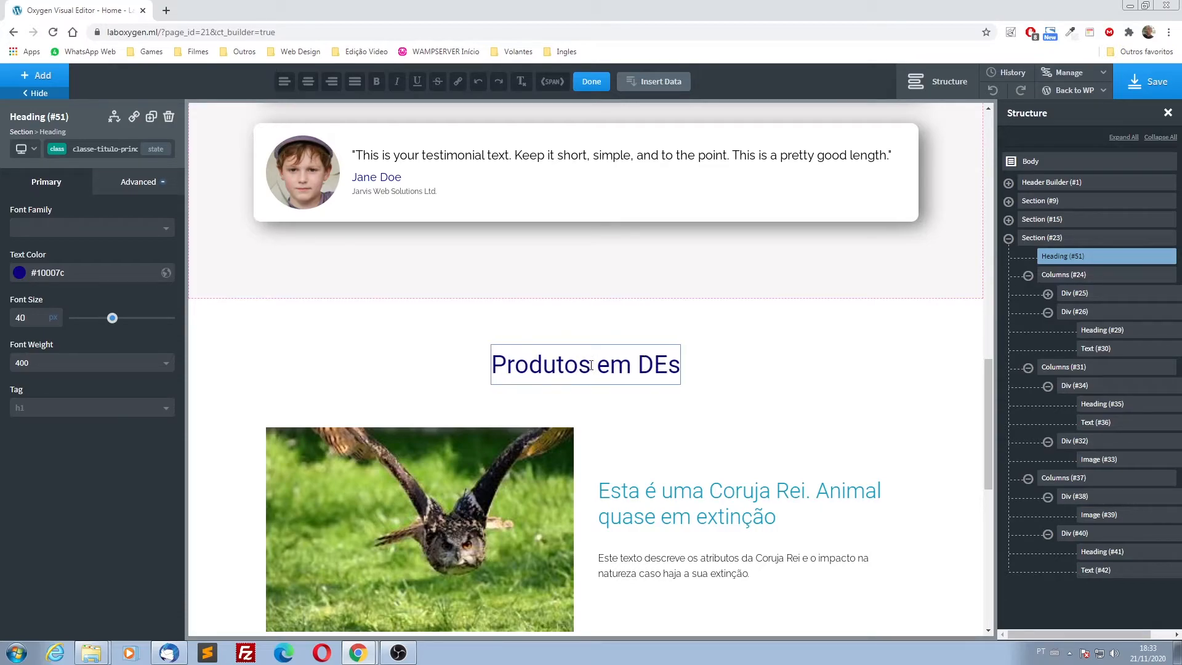
pyautogui.press('BackSpace')
pyautogui.press('BackSpace')
pyautogui.press('BackSpace')
pyautogui.press('BackSpace')
pyautogui.press('BackSpace')
pyautogui.press('BackSpace')
pyautogui.press('BackSpace')
pyautogui.write('estaque')
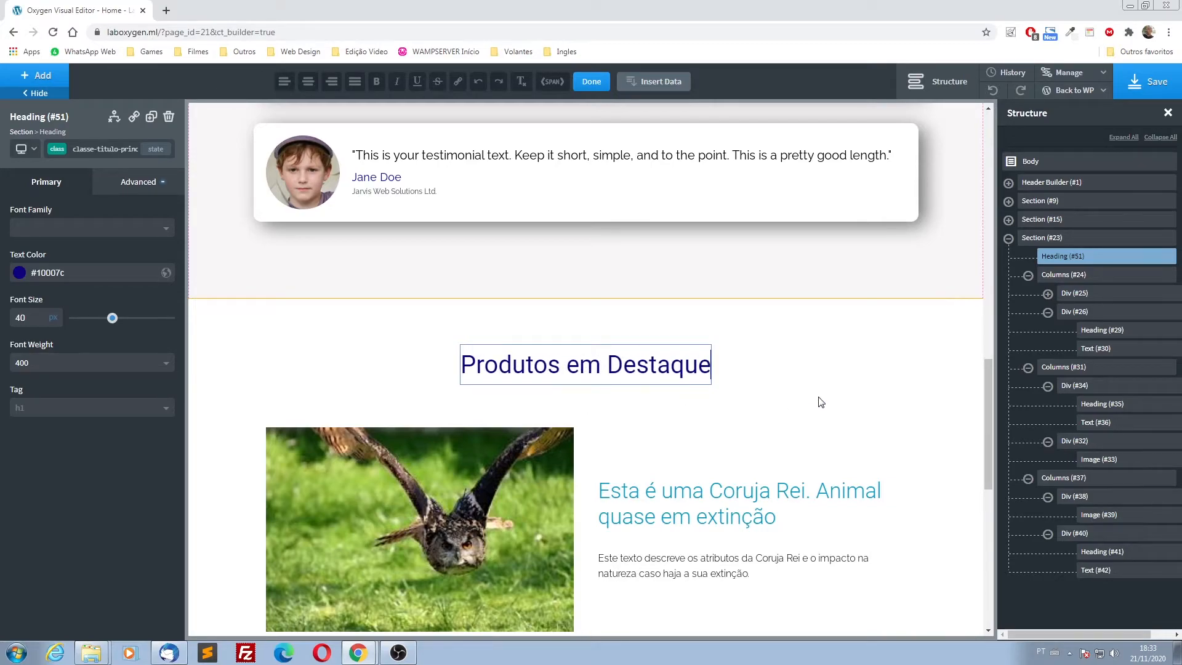
pyautogui.click(643, 435)
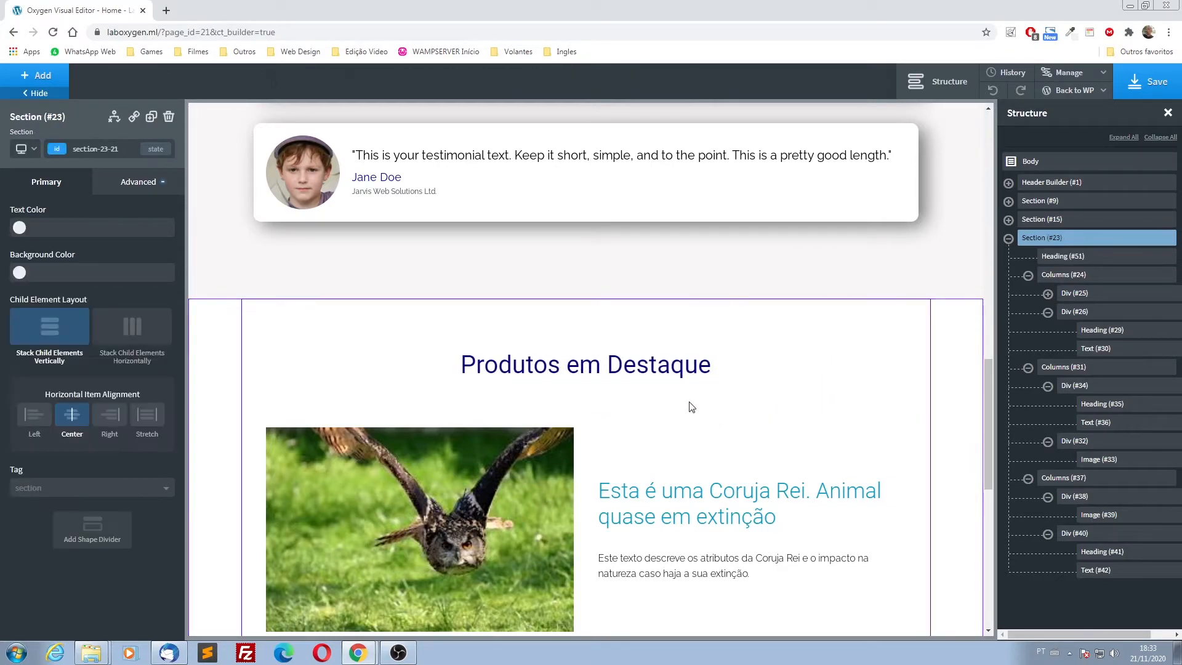
# - Add a new empty section below the animal section at the end of the page
pyautogui.click(551, 374)
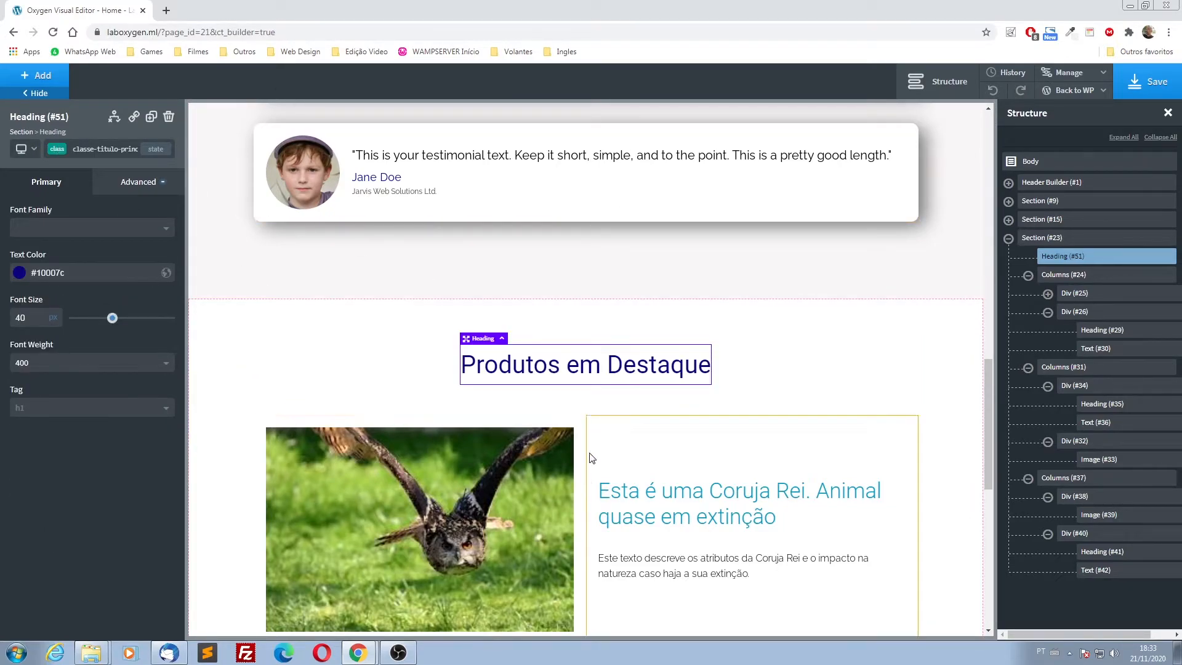
pyautogui.scroll(-8, 441, 443)
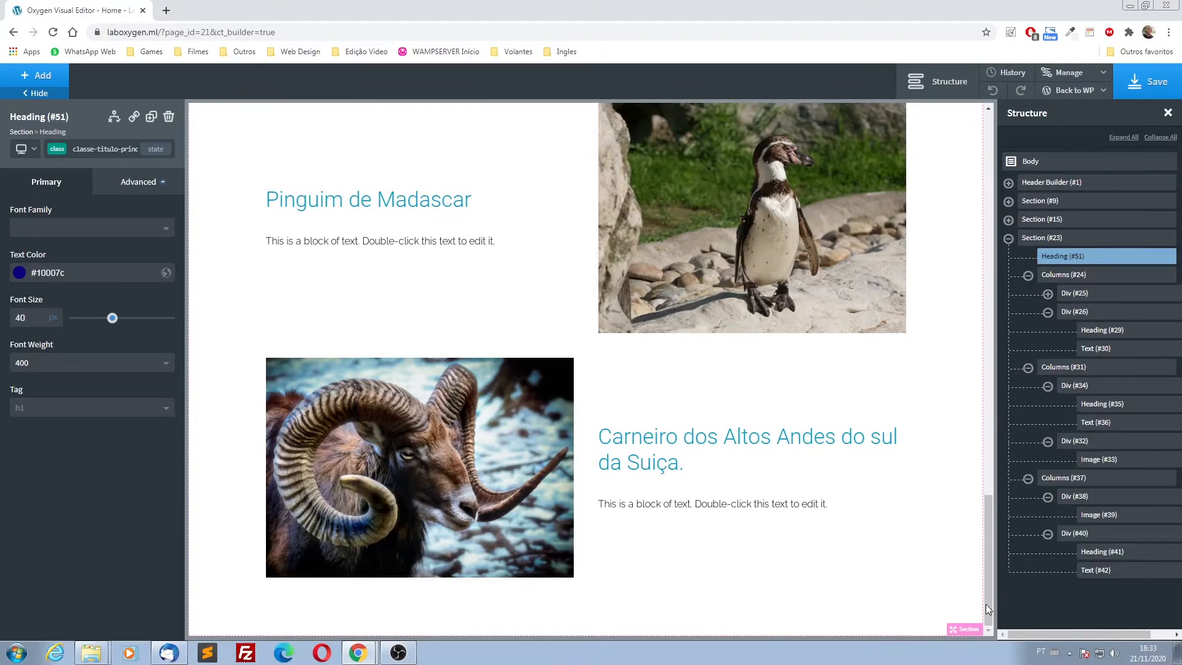
pyautogui.click(981, 604)
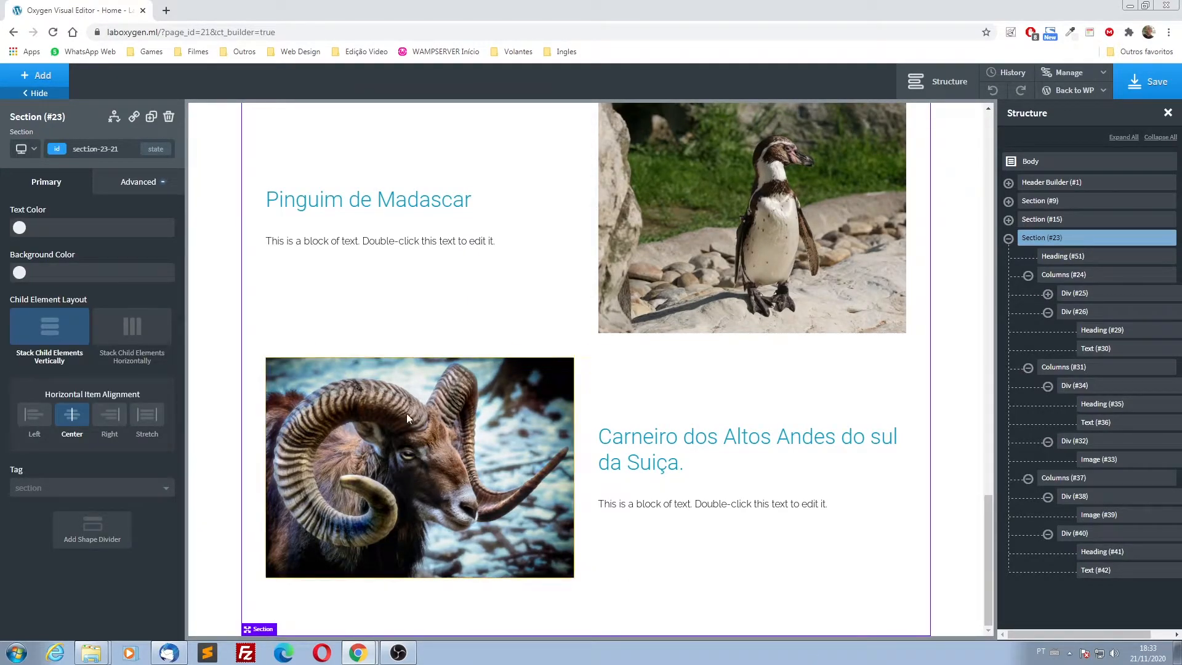
pyautogui.click(58, 83)
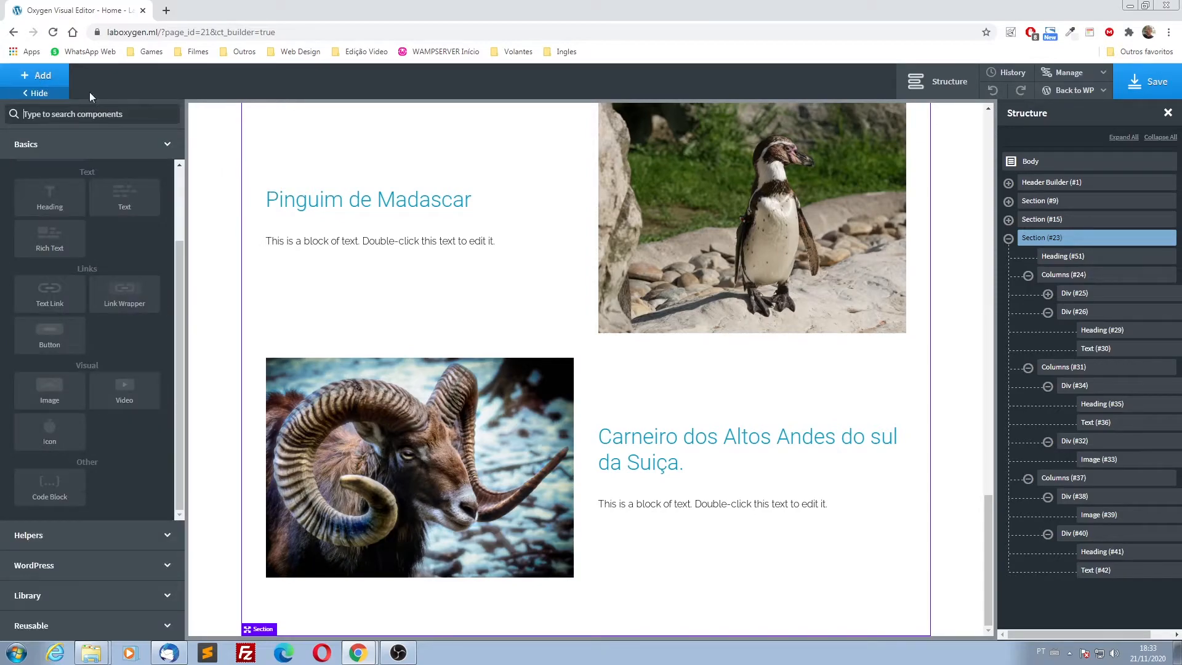
pyautogui.moveTo(181, 280); pyautogui.dragTo(179, 191)
pyautogui.click(52, 198)
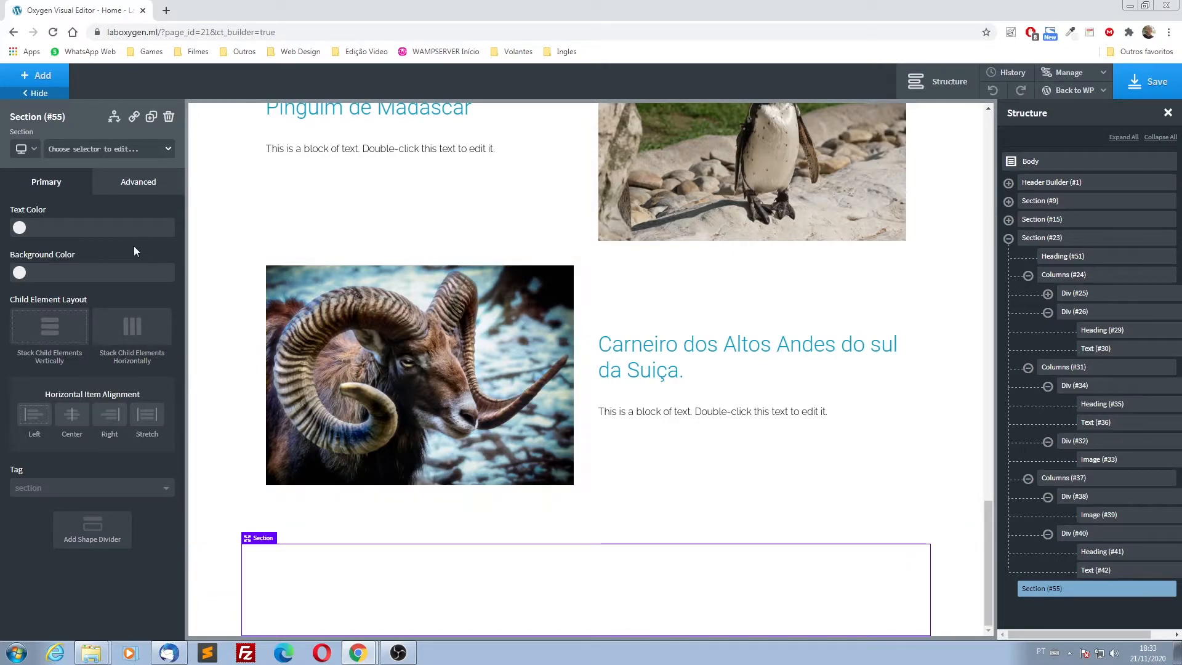
# - Insert a columns element with the 33 33 33 layout into the new section
pyautogui.click(38, 76)
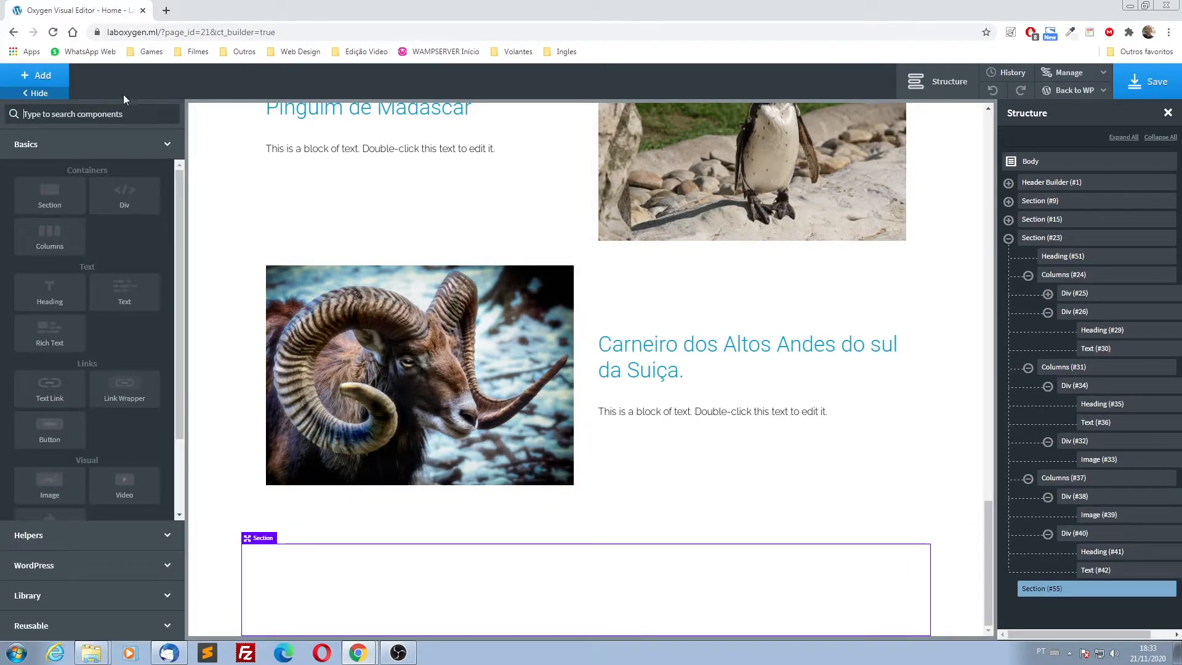
pyautogui.click(48, 236)
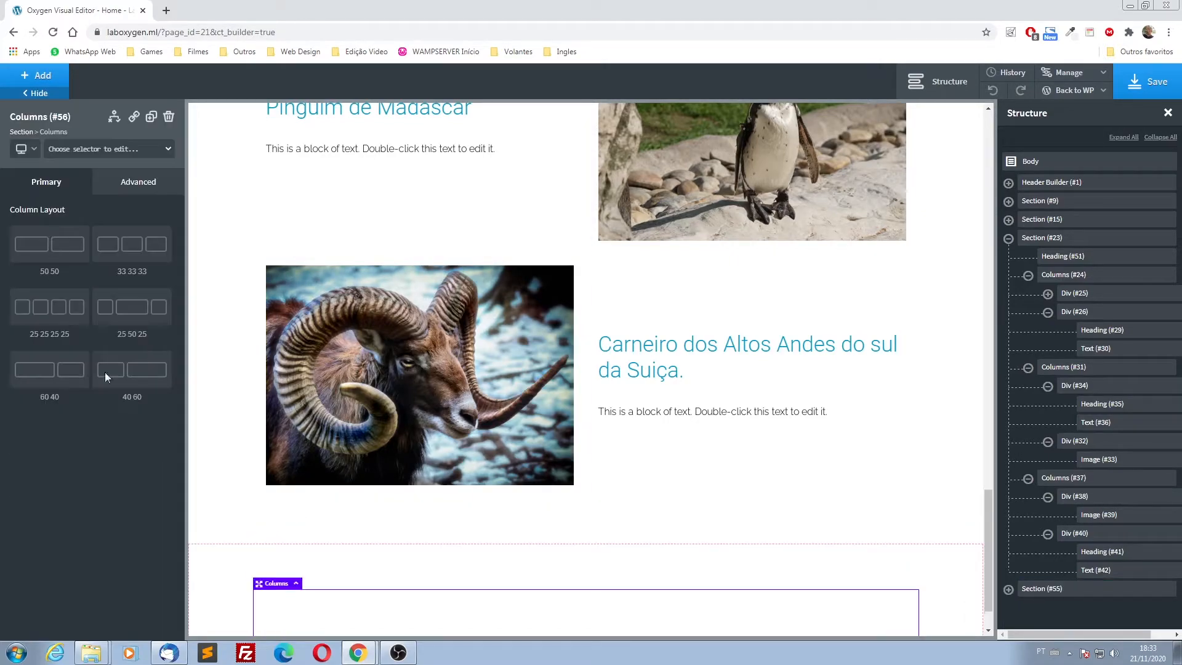
pyautogui.click(135, 253)
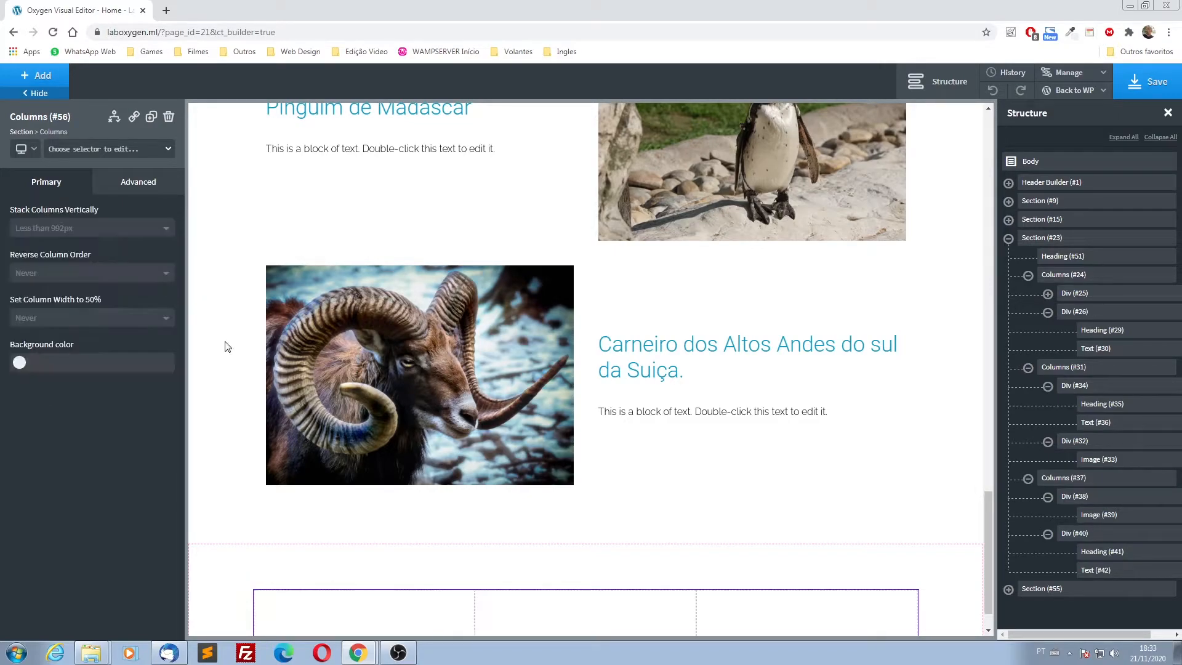
pyautogui.scroll(-1, 265, 419)
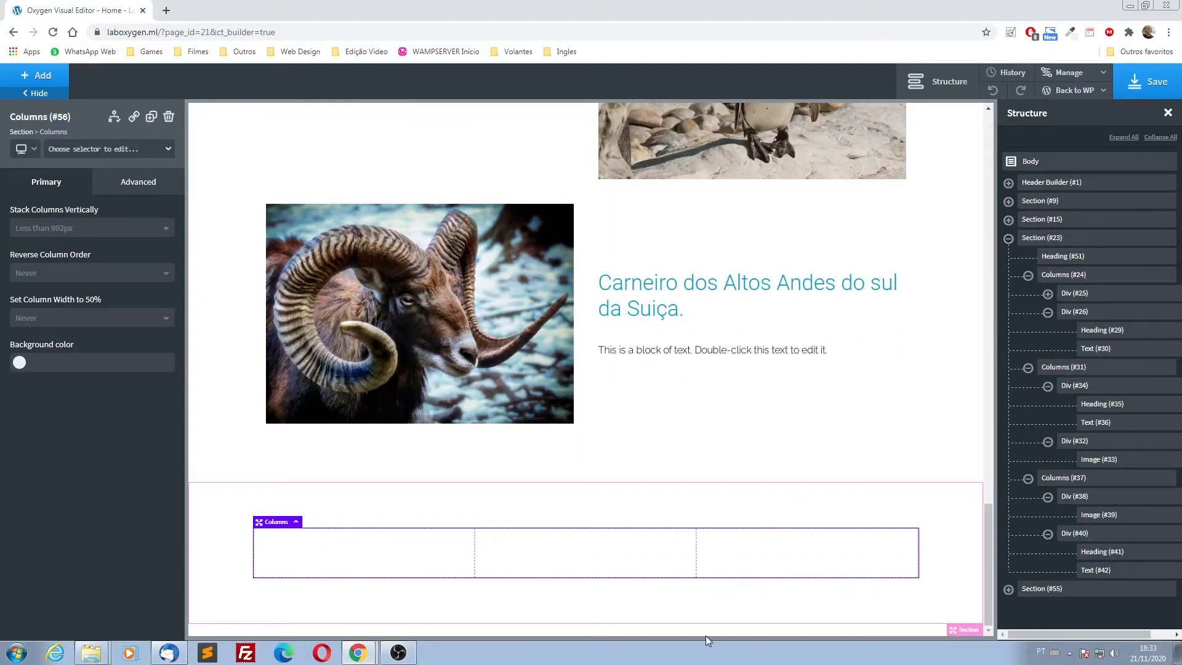
# - Insert an Icon Box from the helper components into the first of the three empty columns
pyautogui.click(360, 560)
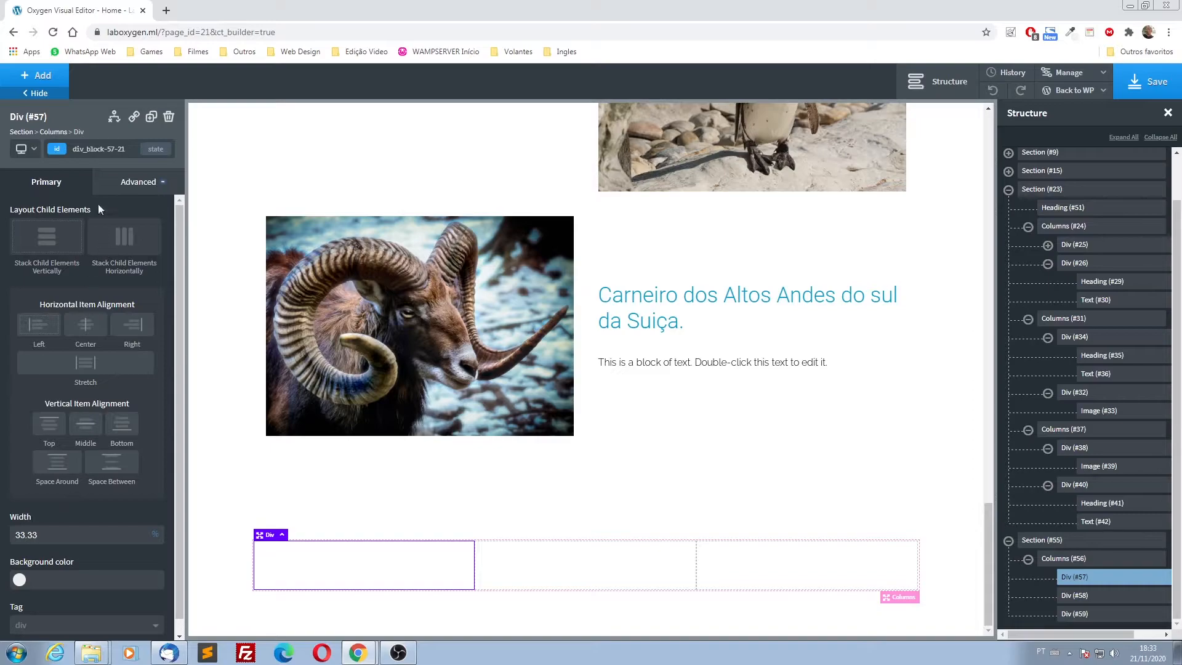
pyautogui.click(36, 79)
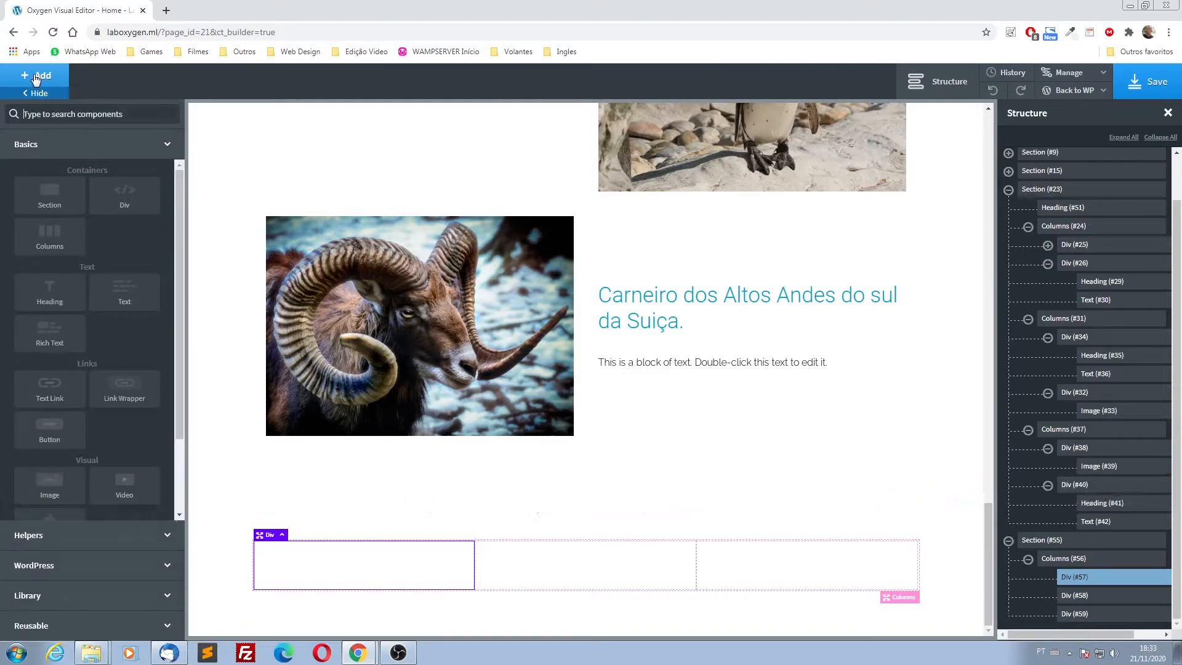
pyautogui.click(71, 535)
pyautogui.scroll(-2, 88, 390)
pyautogui.scroll(1, 90, 391)
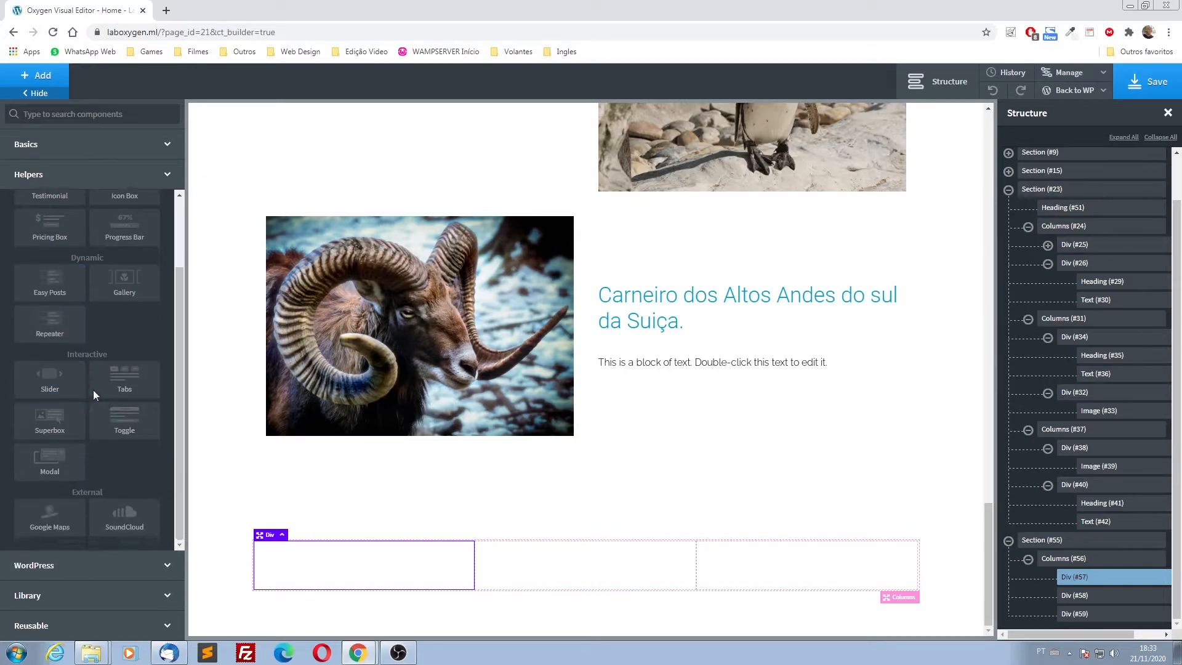
pyautogui.click(125, 250)
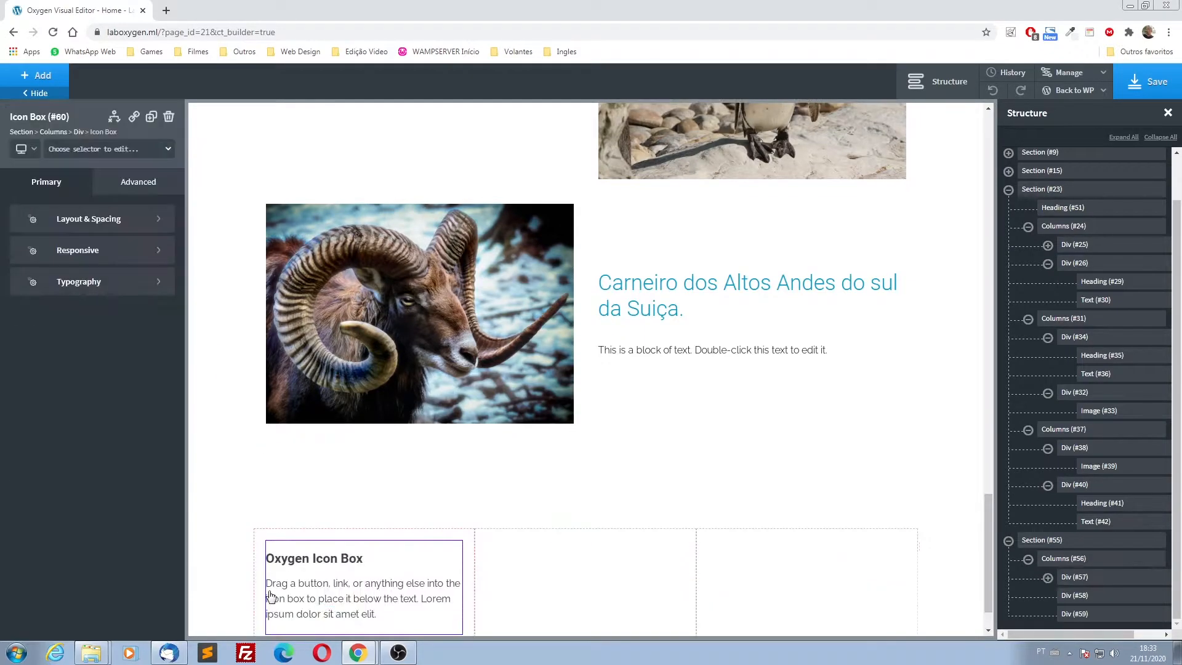
pyautogui.scroll(-2, 224, 606)
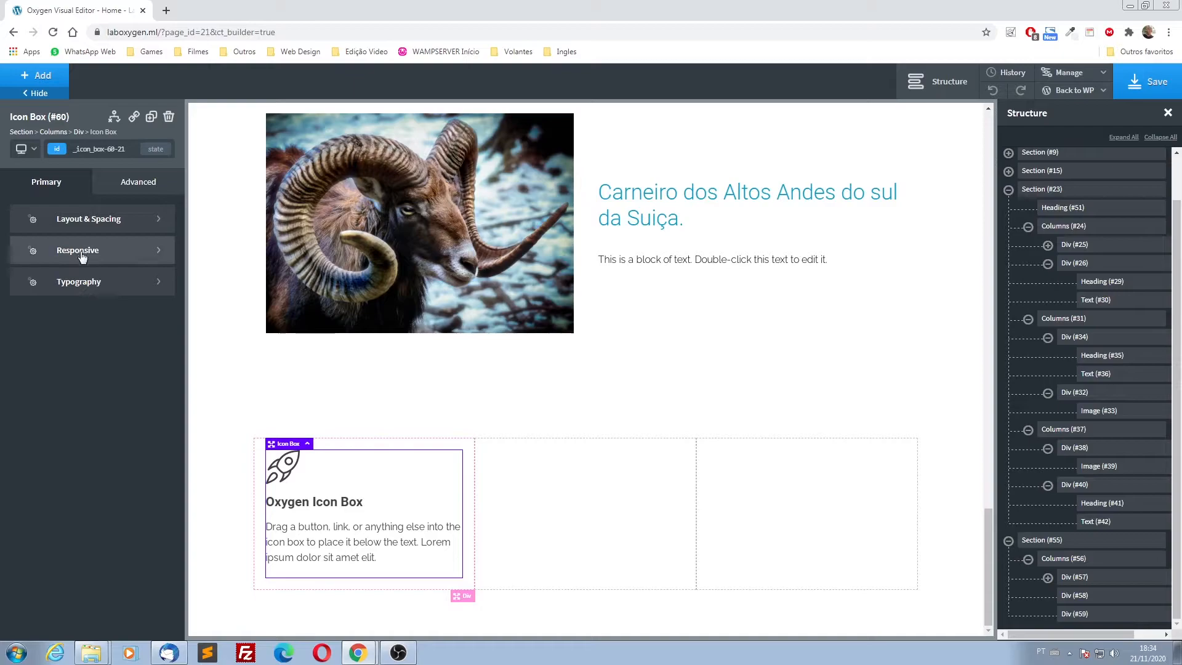
# - Add a new class named classe-icon-box to the icon box in the first column
pyautogui.click(88, 287)
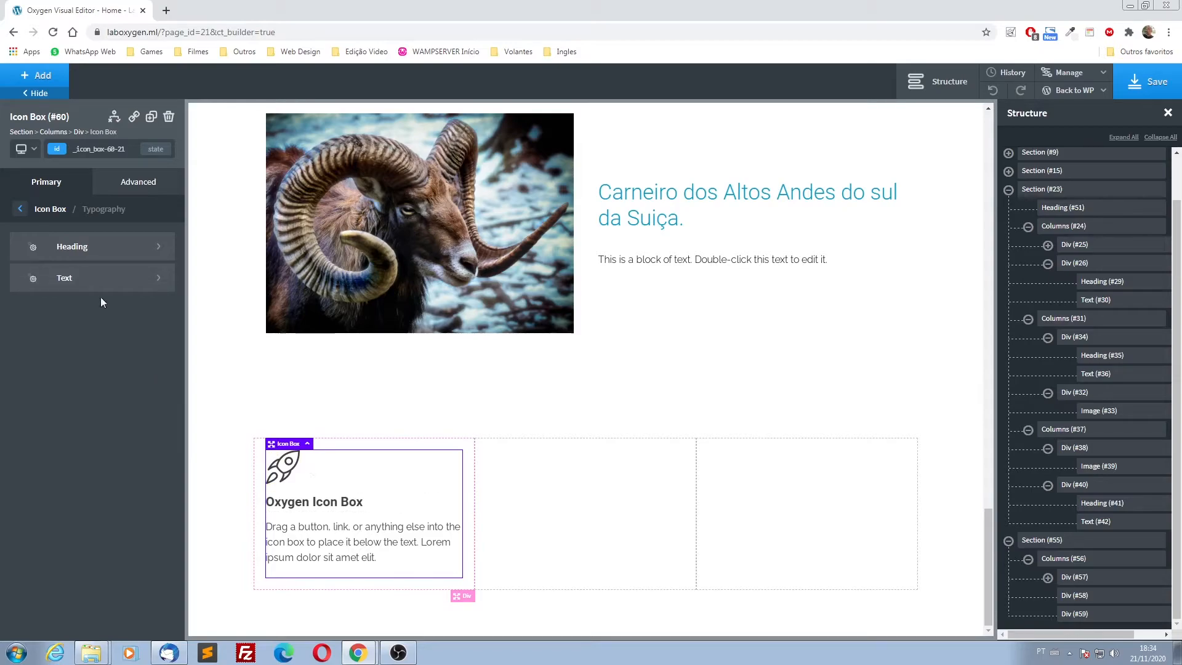
pyautogui.click(42, 209)
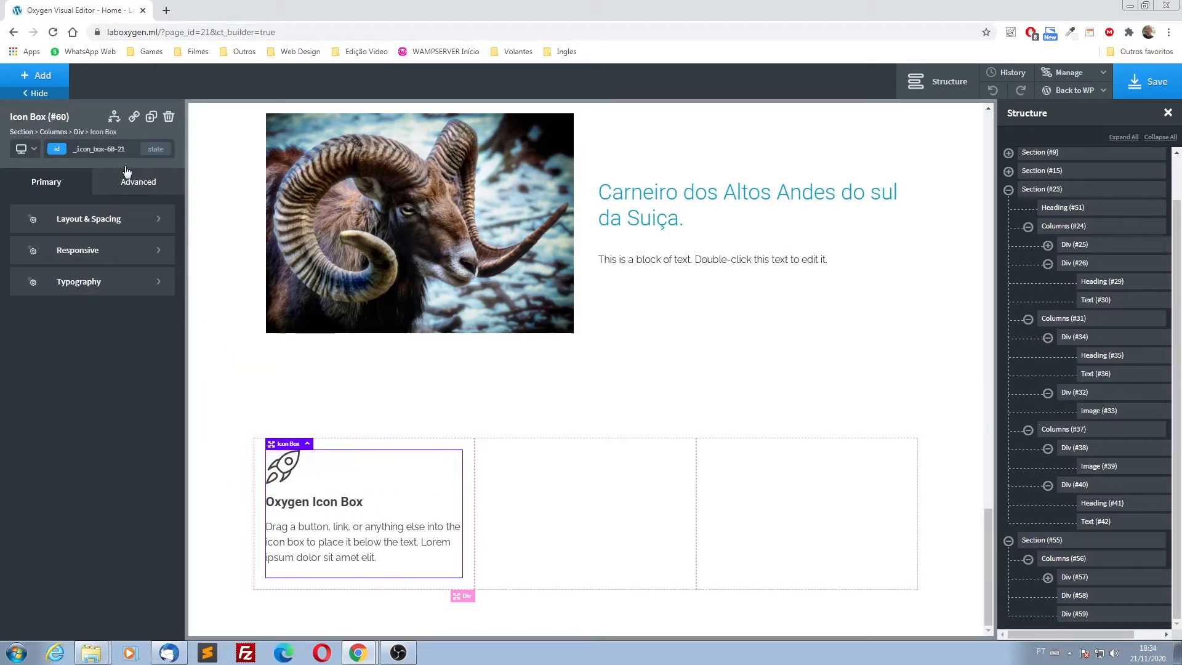
pyautogui.click(130, 148)
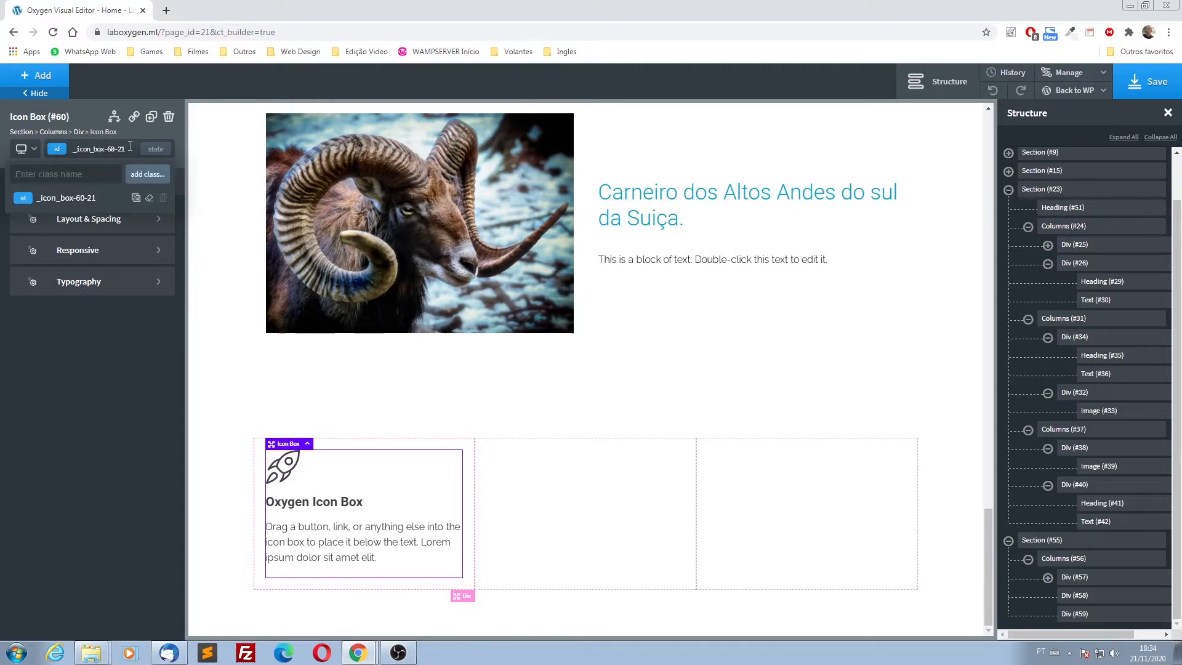
pyautogui.write('classe')
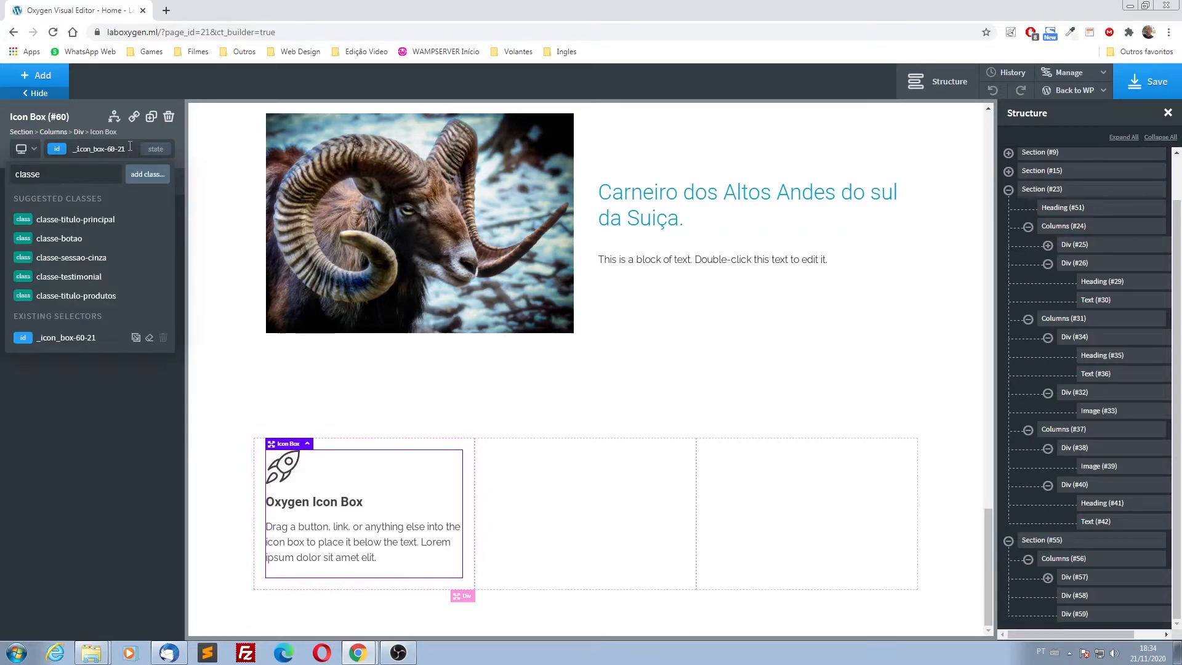
pyautogui.write('-icon-box')
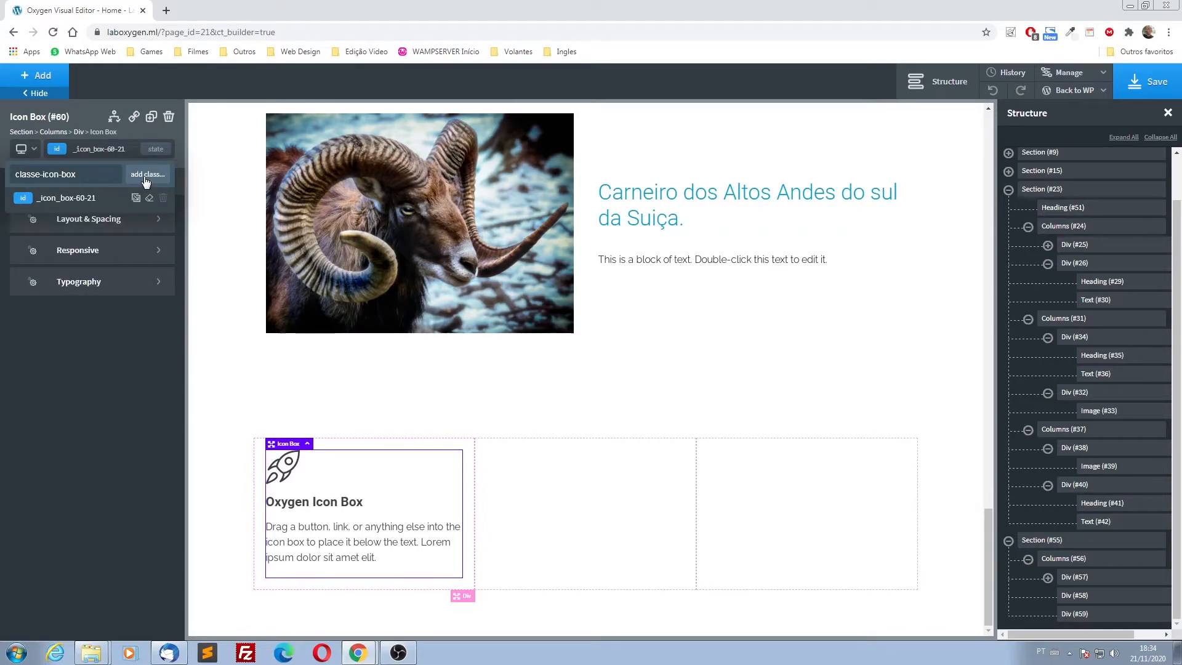
pyautogui.click(146, 175)
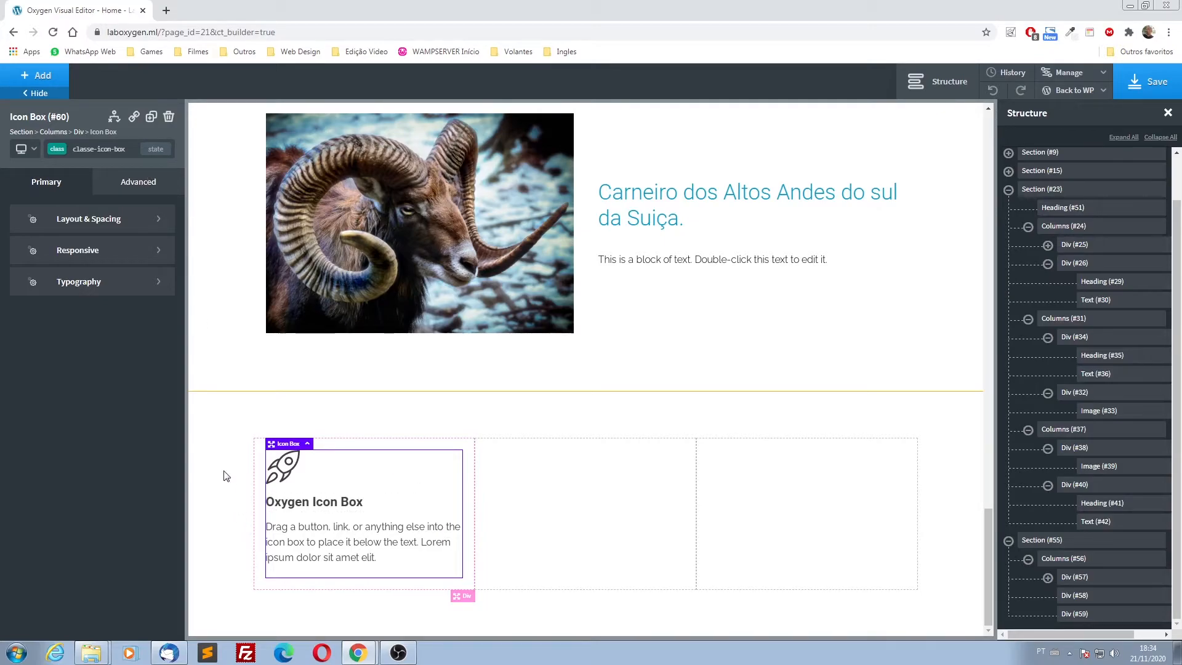
# - Set the background color of the icon box's class classe-icon-box to white, #ffffff
pyautogui.click(147, 187)
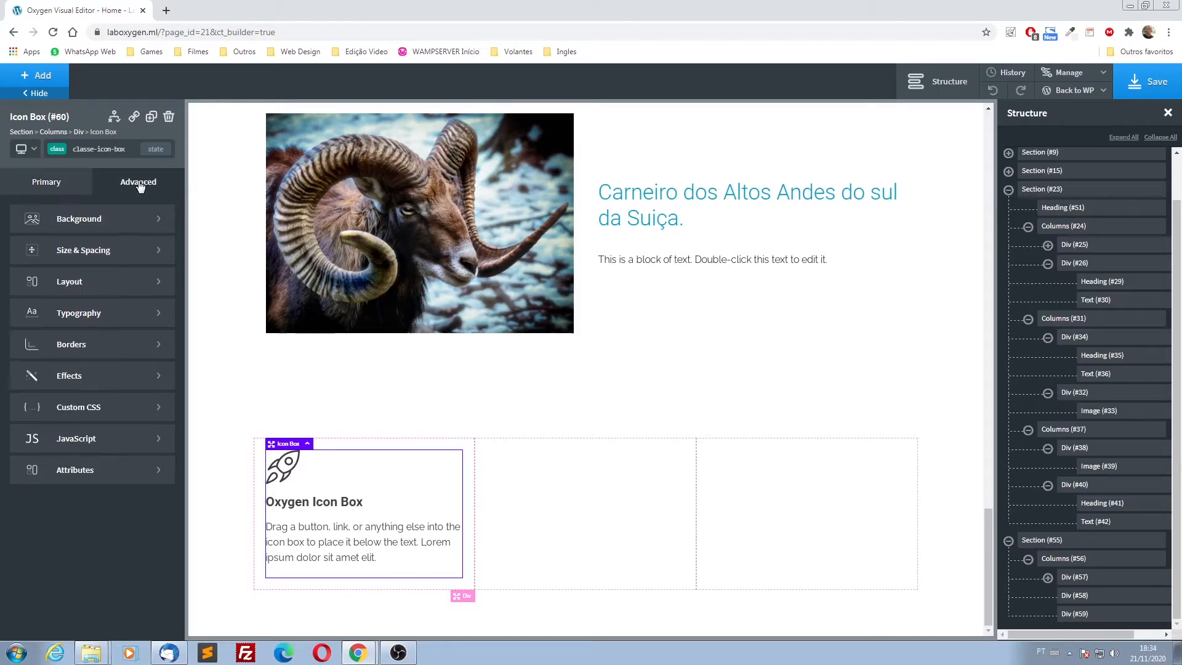
pyautogui.click(106, 222)
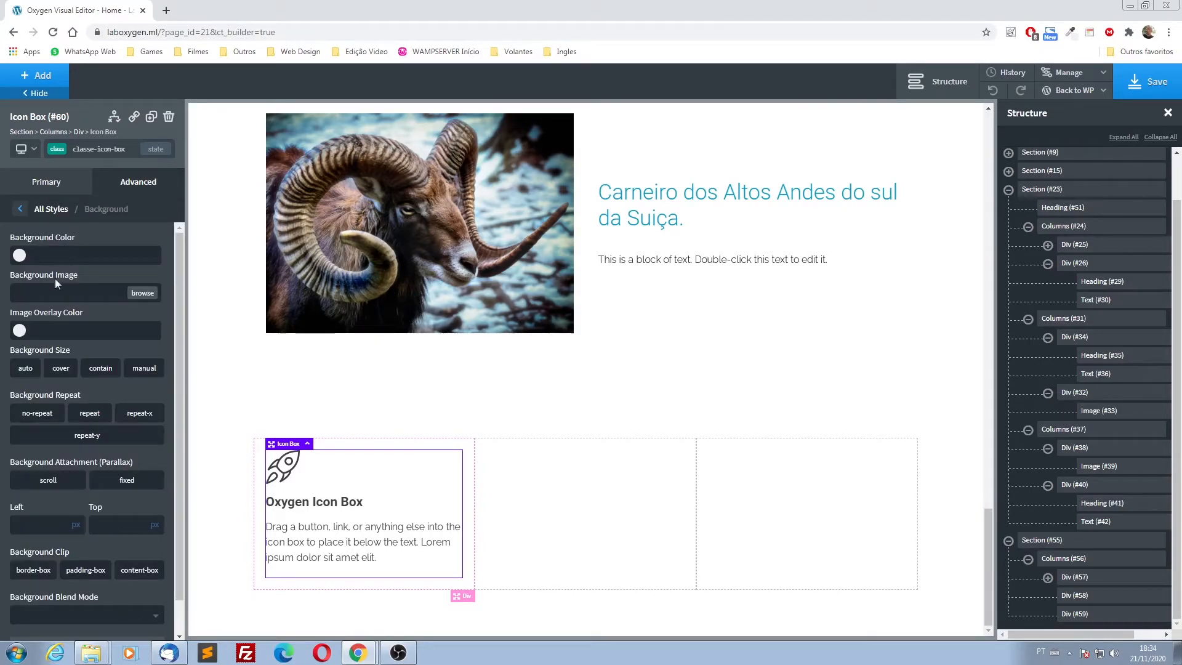
pyautogui.click(20, 259)
pyautogui.moveTo(21, 352); pyautogui.dragTo(18, 274)
pyautogui.click(118, 240)
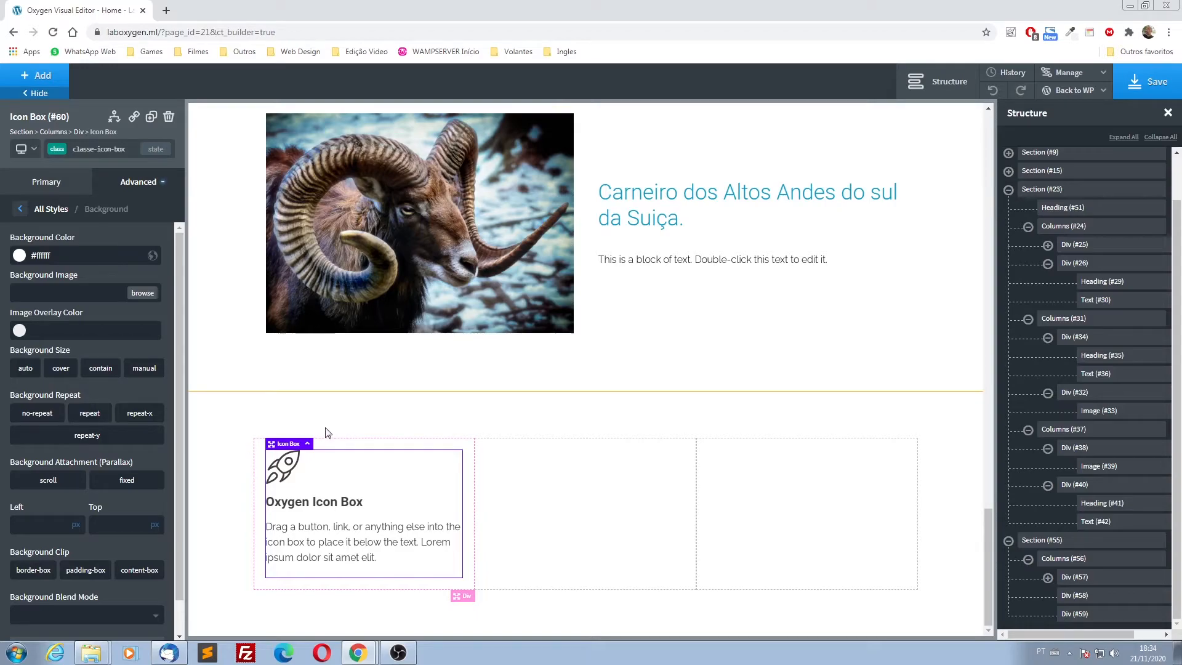
# - Apply the existing class classe-sessao-cinza to the section that holds the three columns
pyautogui.click(215, 417)
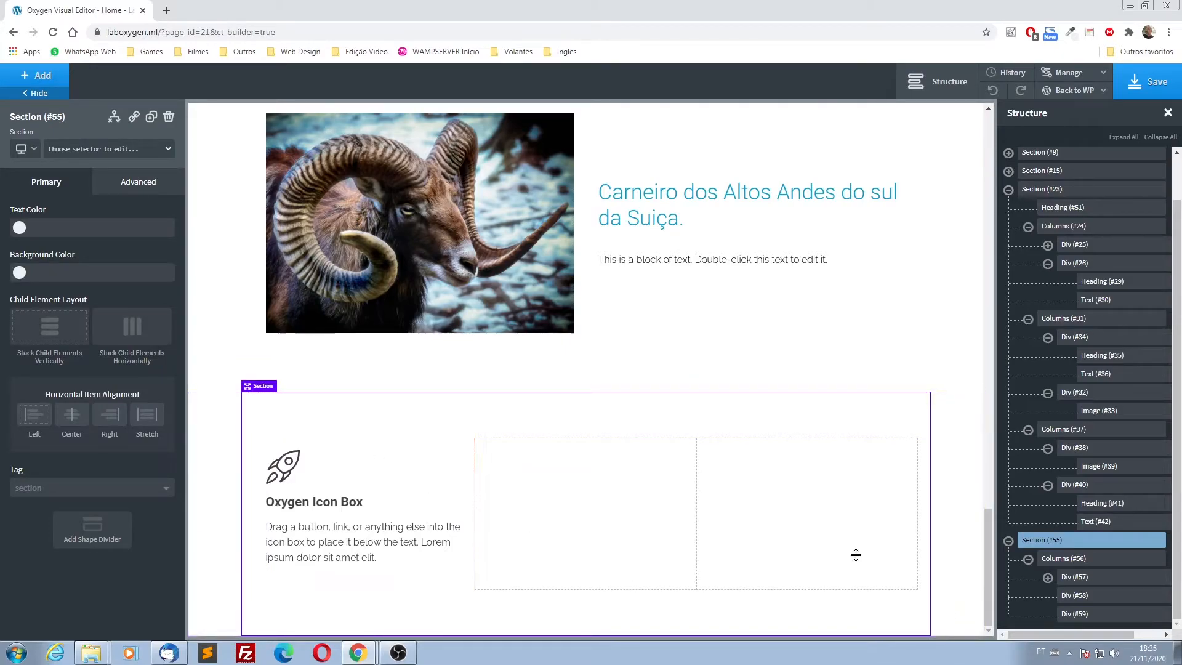
pyautogui.click(105, 150)
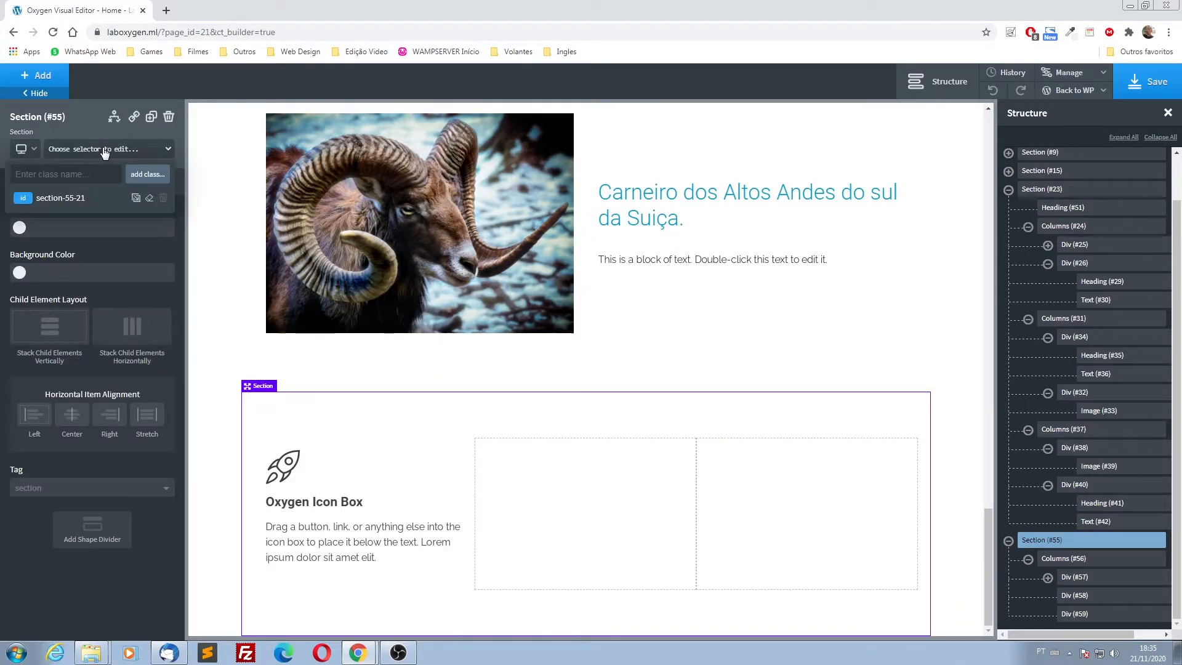
pyautogui.write('cla')
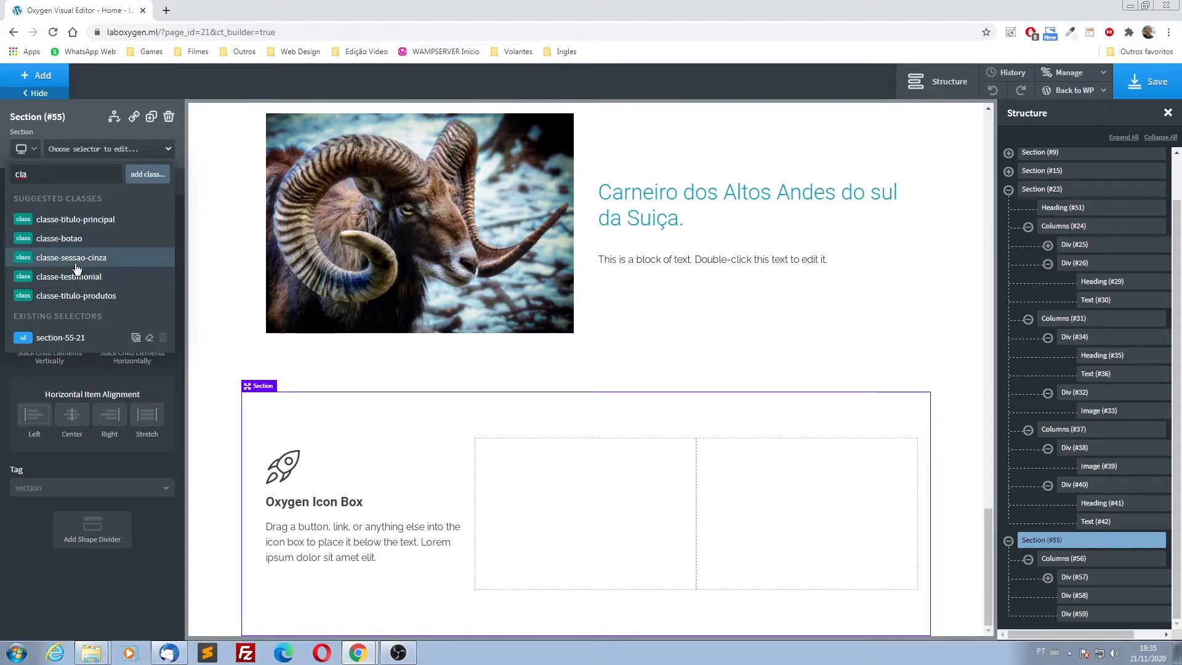
pyautogui.click(25, 259)
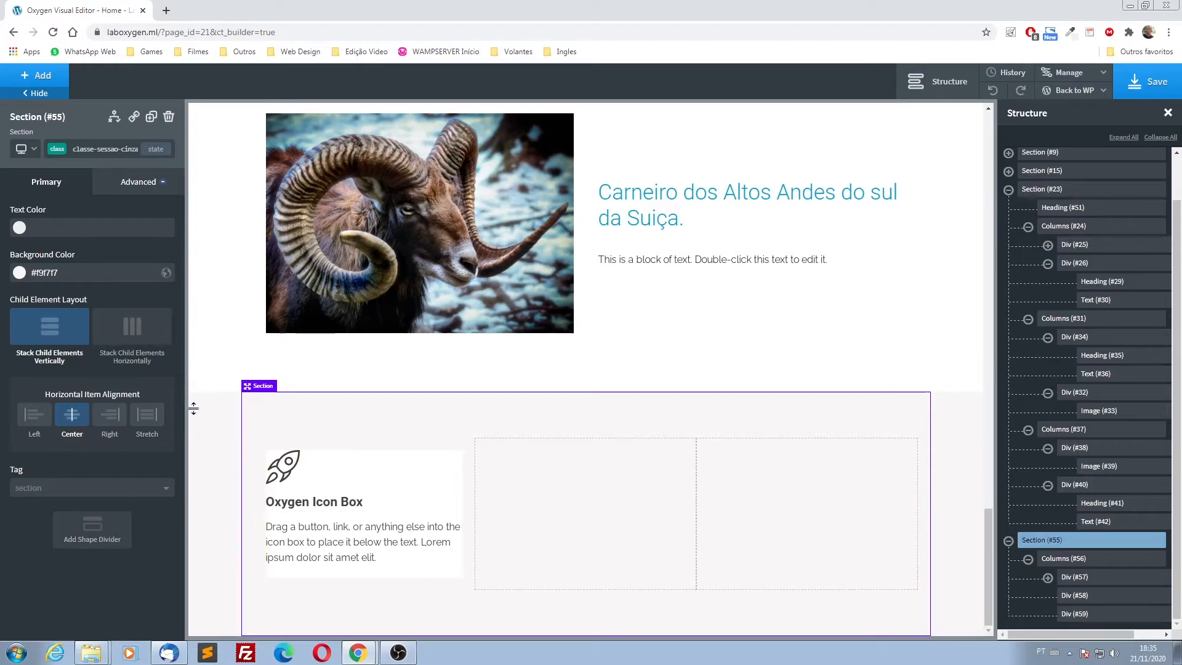
pyautogui.scroll(8, 232, 346)
pyautogui.scroll(7, 232, 308)
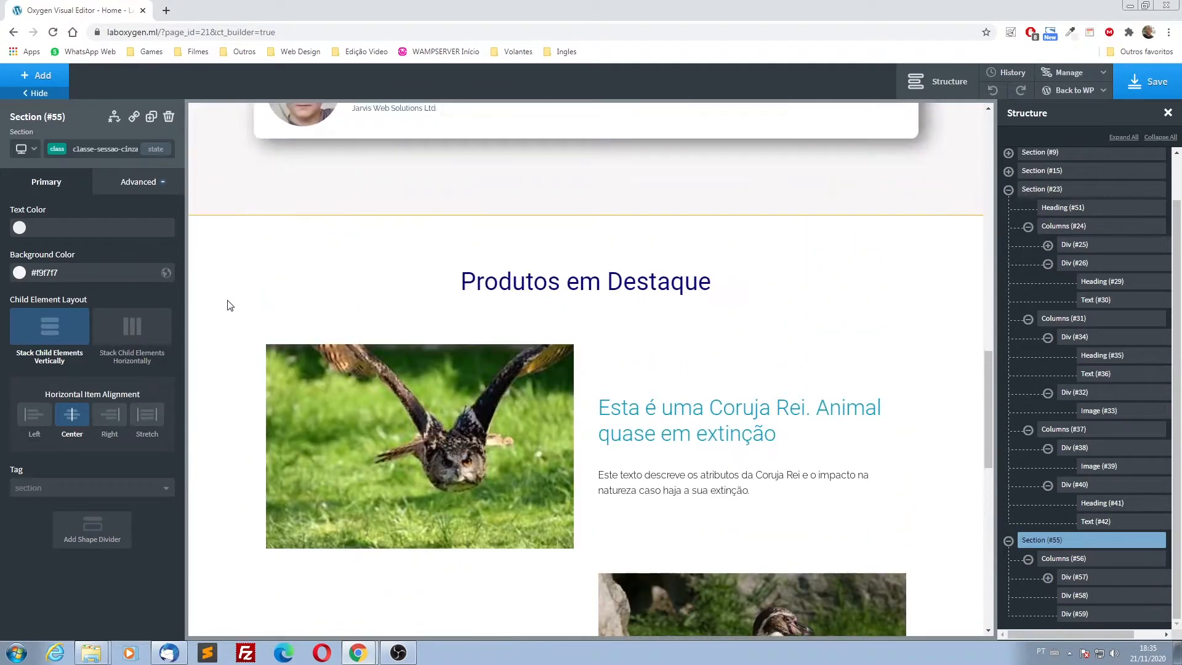
pyautogui.scroll(-15, 232, 271)
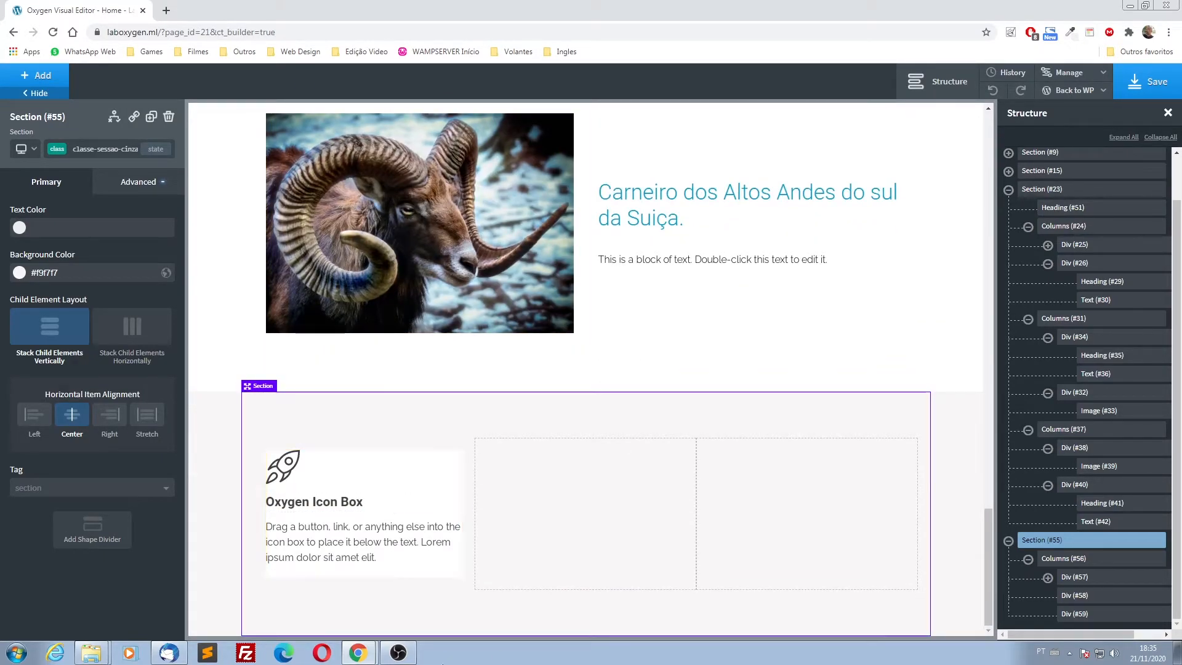
# - Set the content alignment of the icon box to center in the class classe-icon-box
pyautogui.click(372, 461)
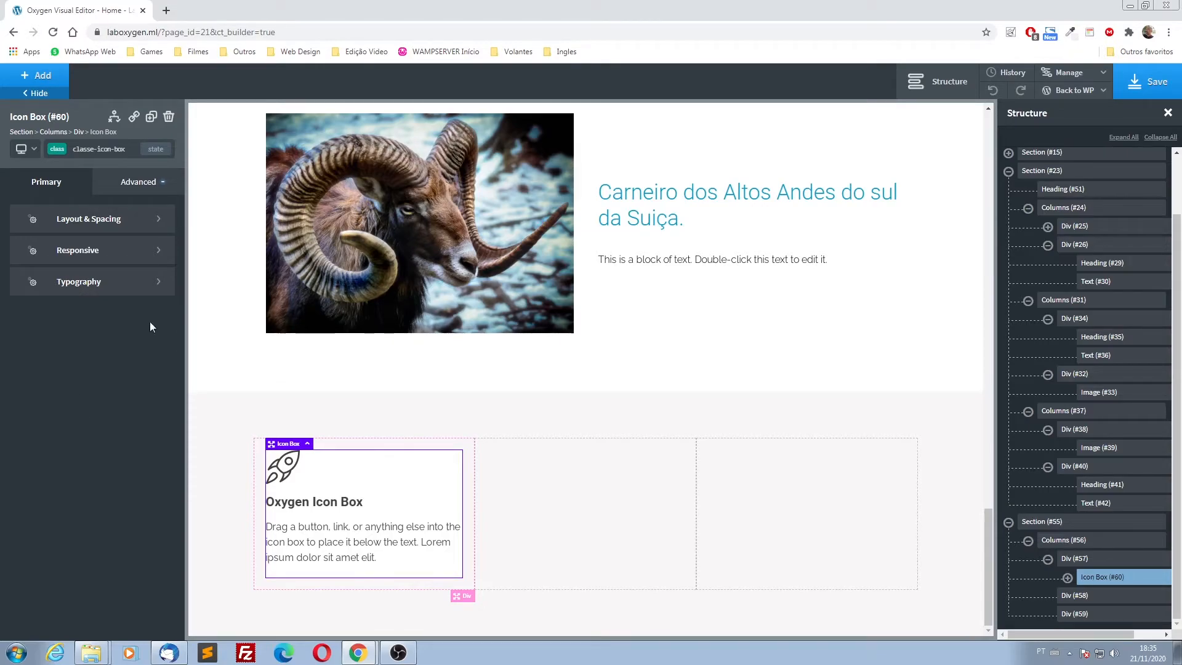
pyautogui.click(136, 186)
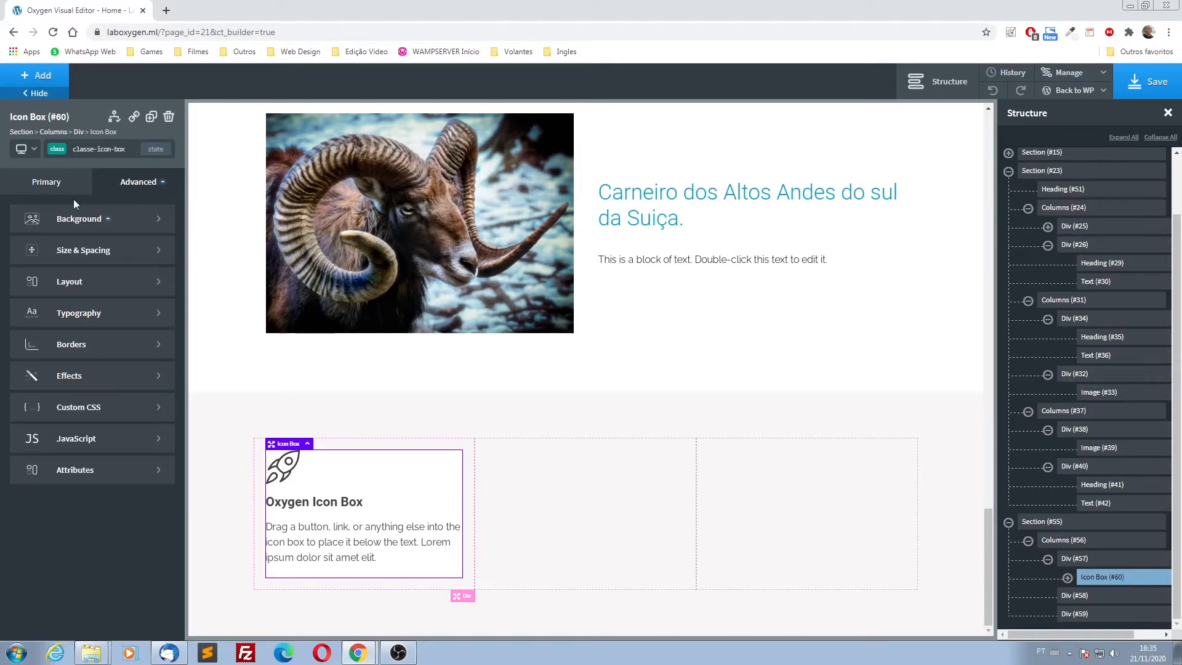
pyautogui.click(74, 282)
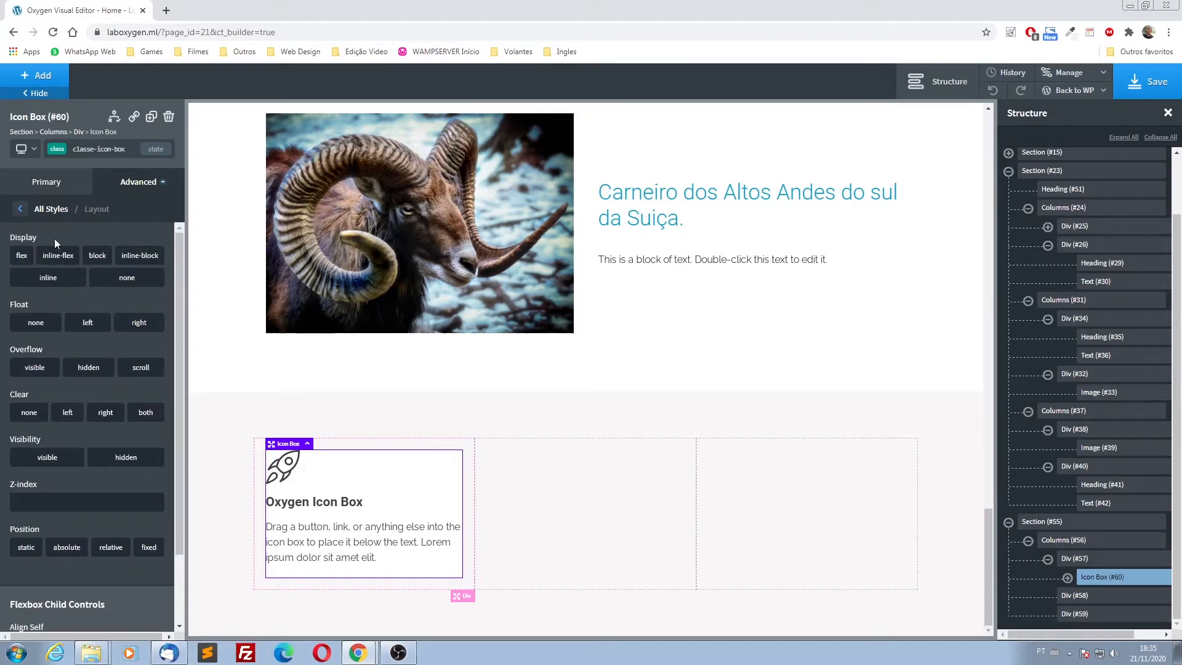
pyautogui.click(55, 184)
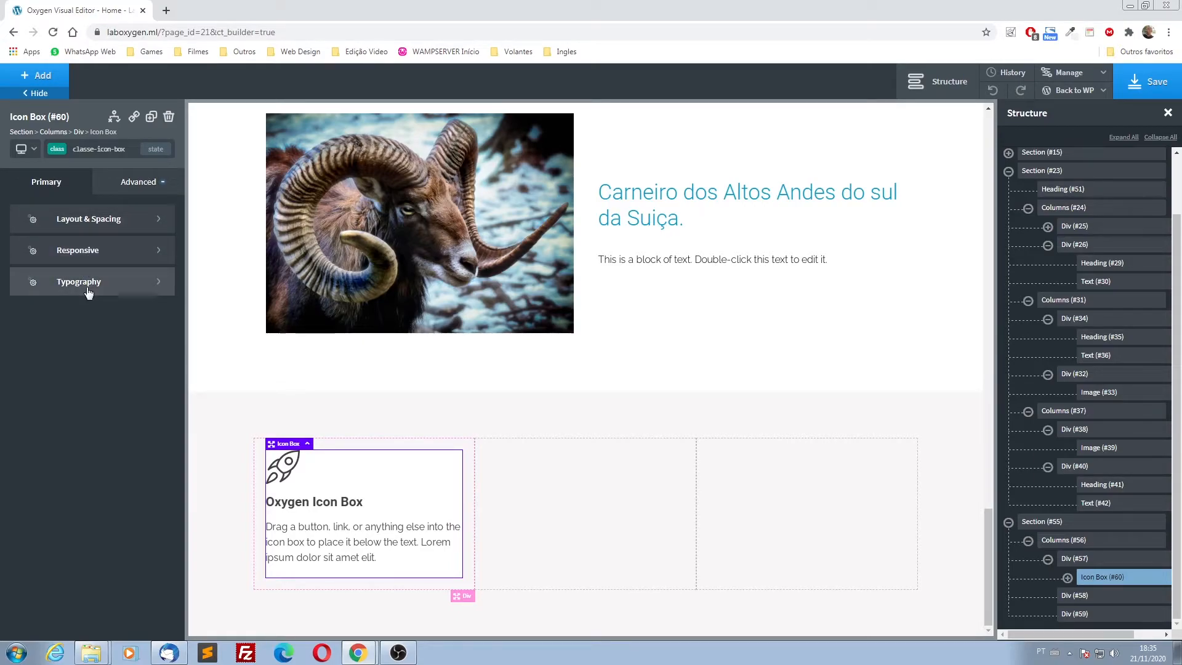
pyautogui.click(77, 220)
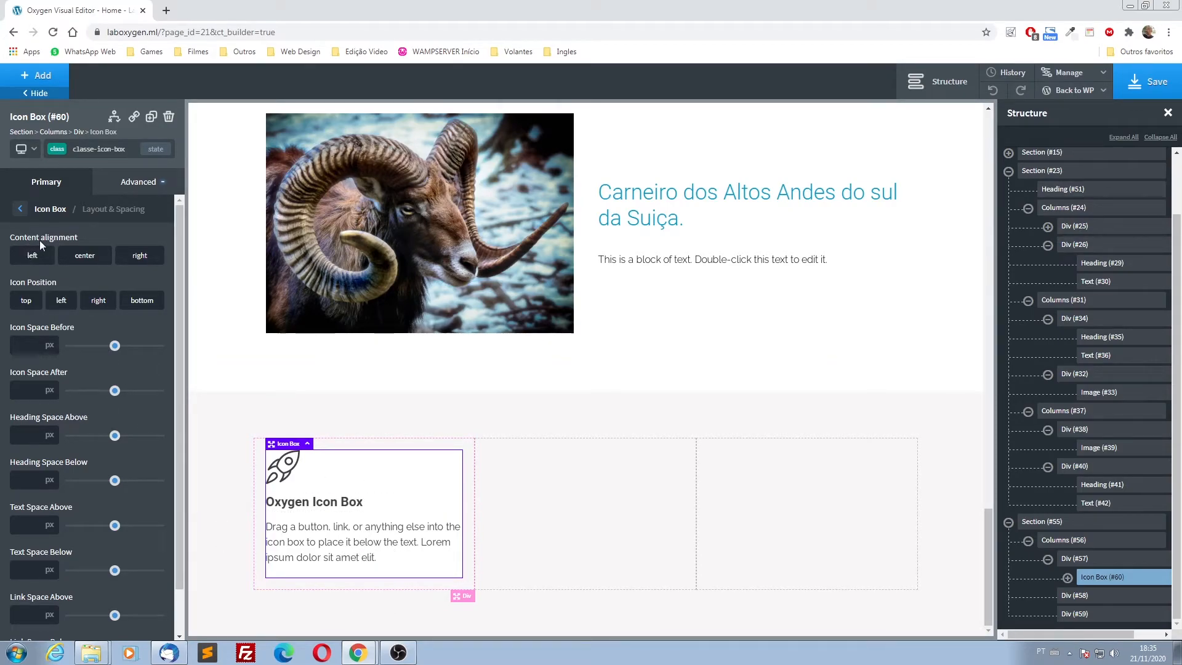
pyautogui.click(90, 258)
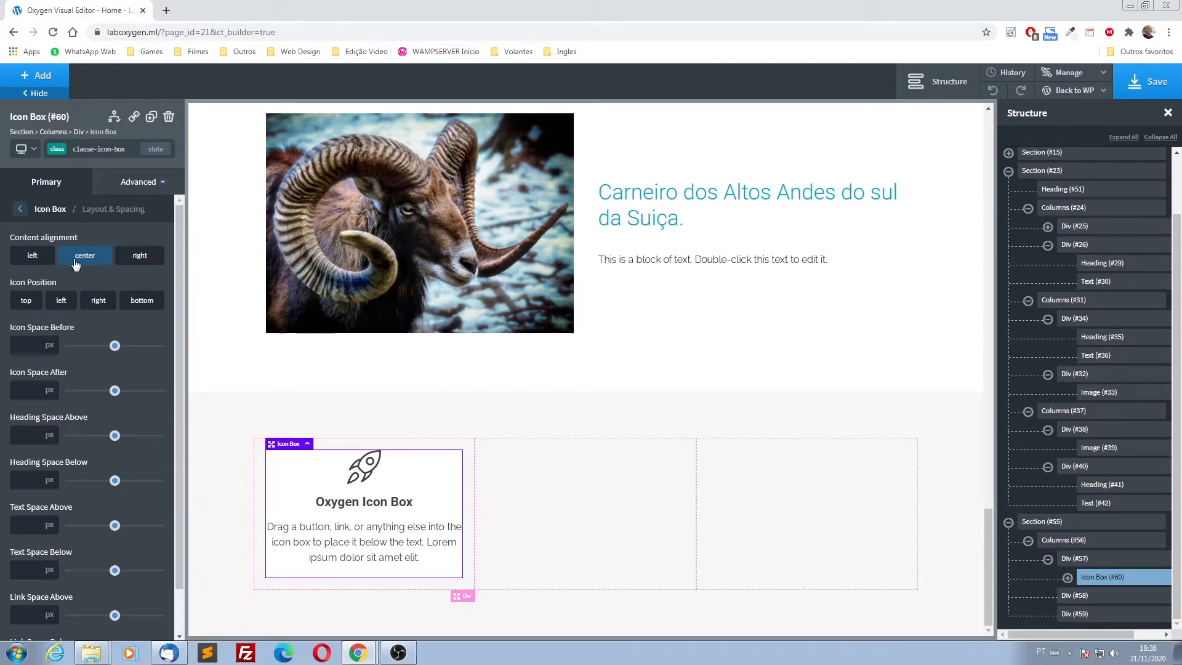
pyautogui.click(48, 210)
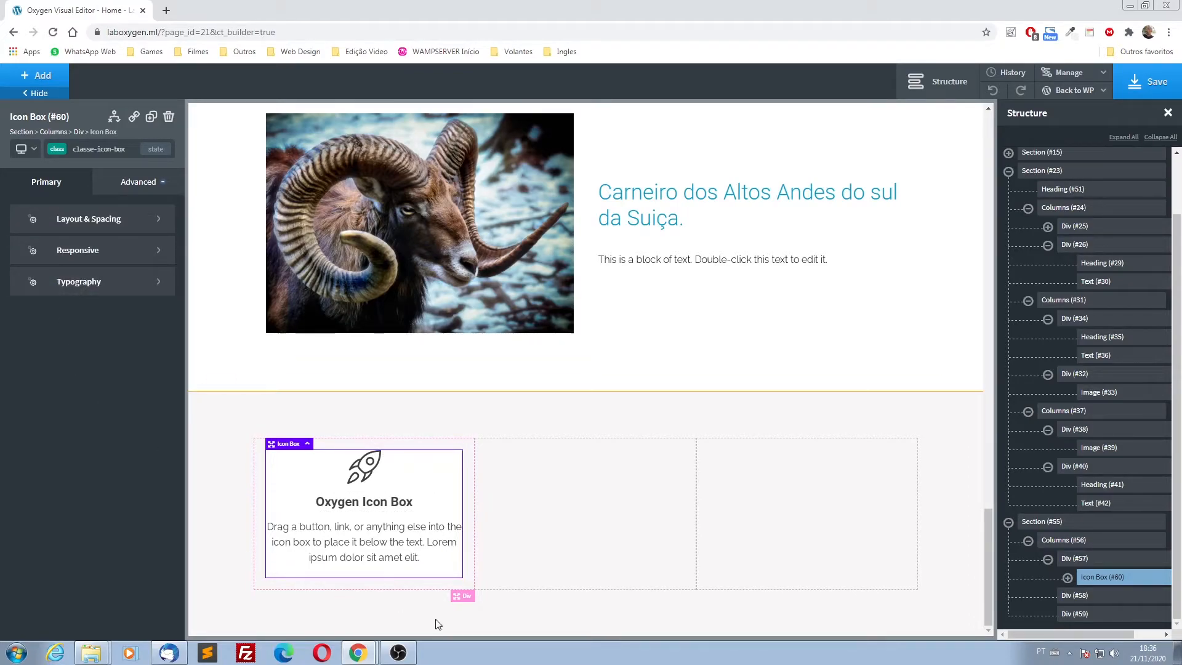
# - Add a new class named classe-icone to the rocket icon in the icon box and set its icon style to Solid
pyautogui.click(367, 473)
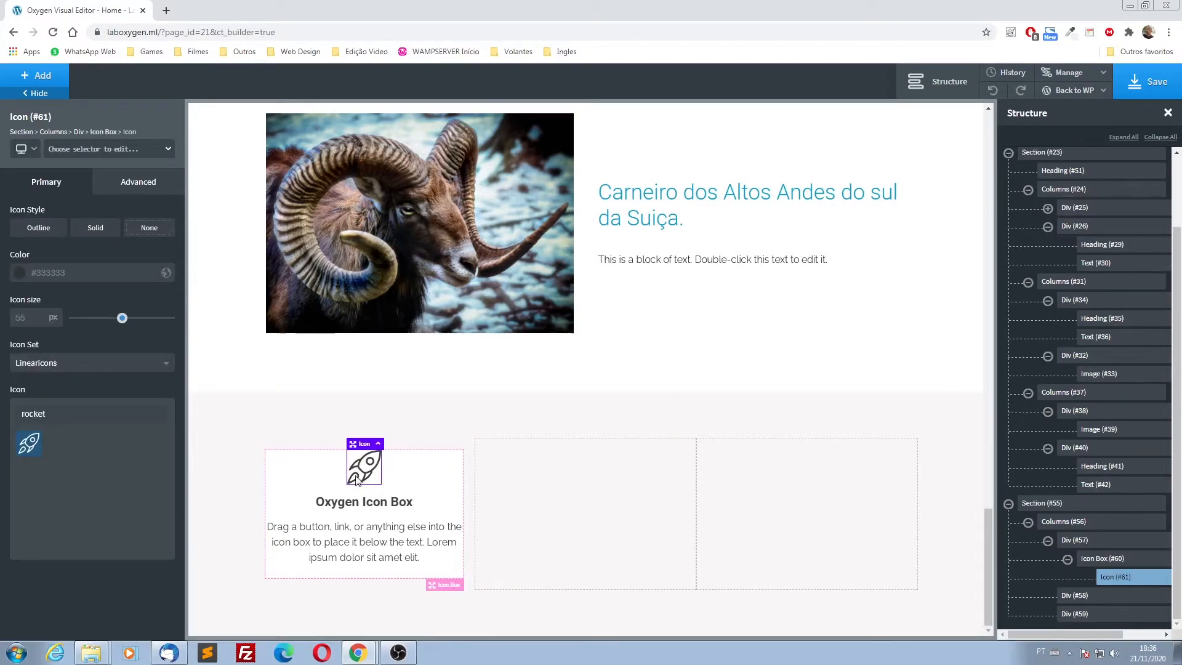
pyautogui.click(99, 150)
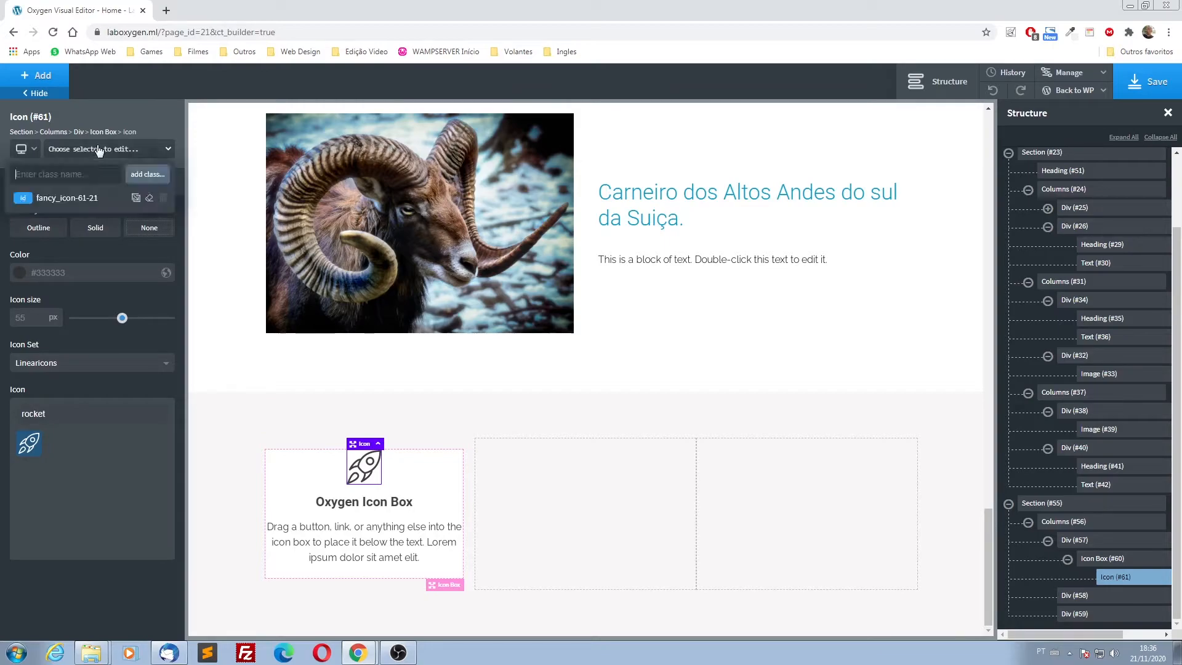
pyautogui.write('classe')
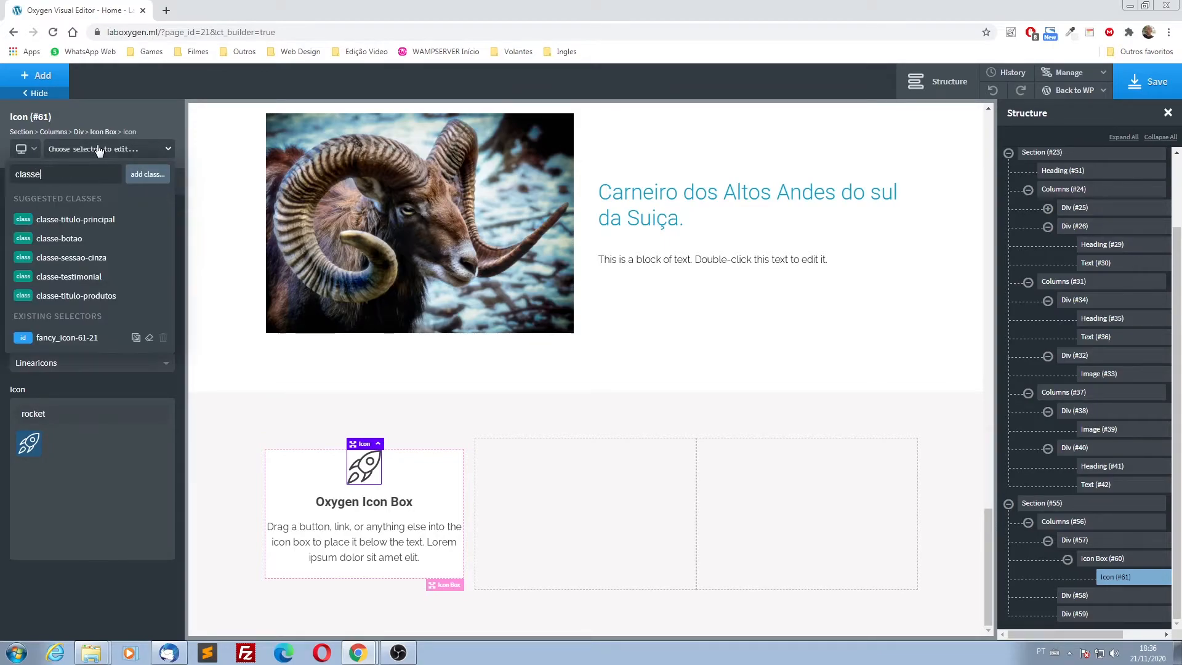
pyautogui.write('-icon')
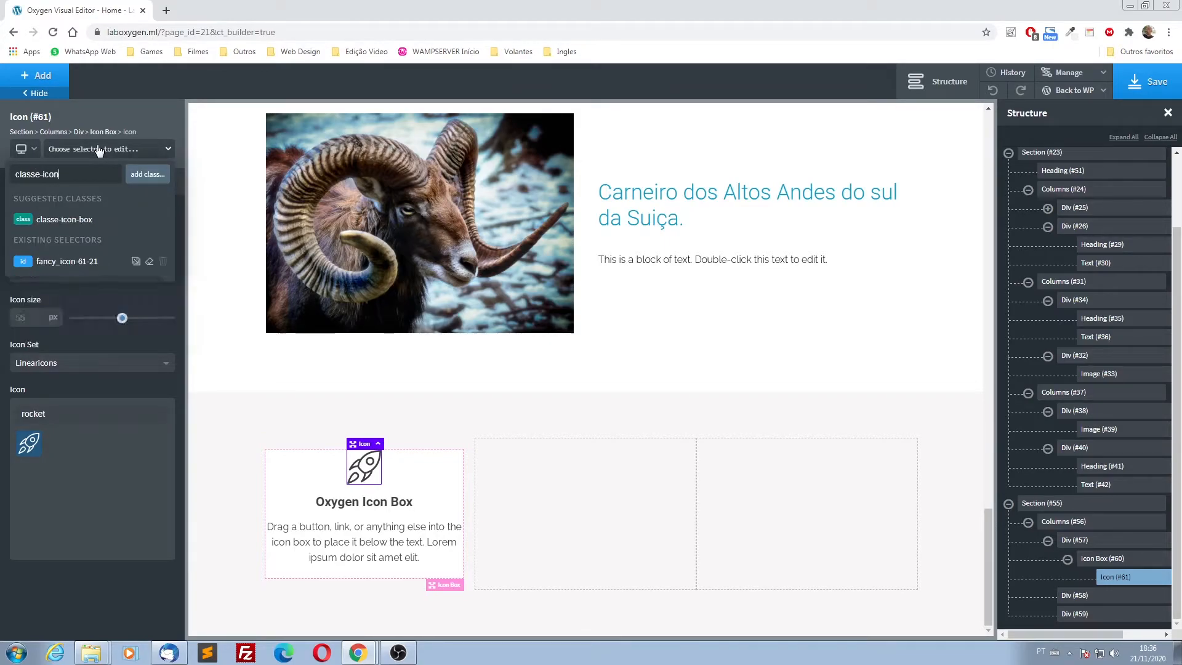
pyautogui.write('e')
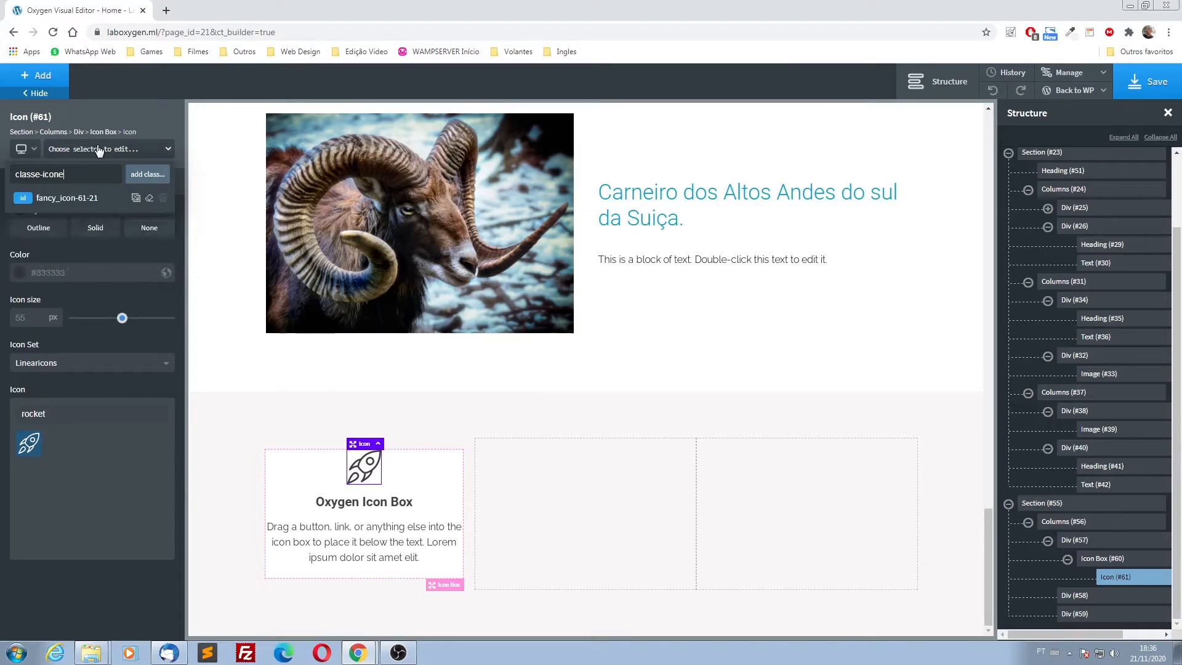
pyautogui.press('Return')
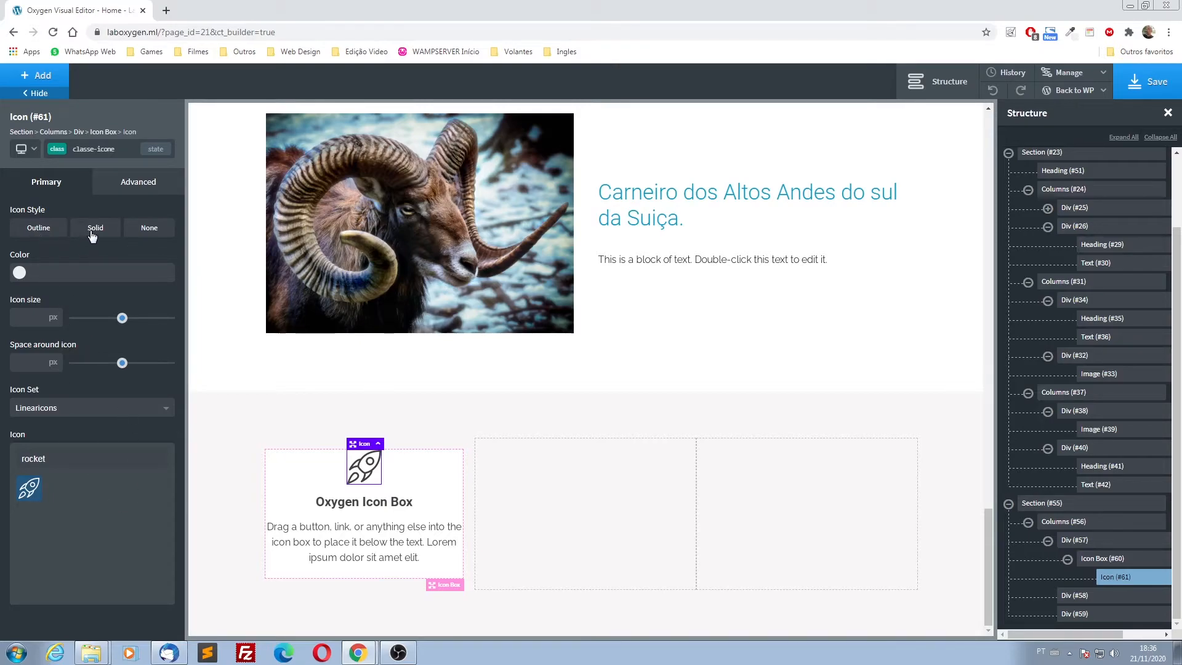
pyautogui.click(39, 229)
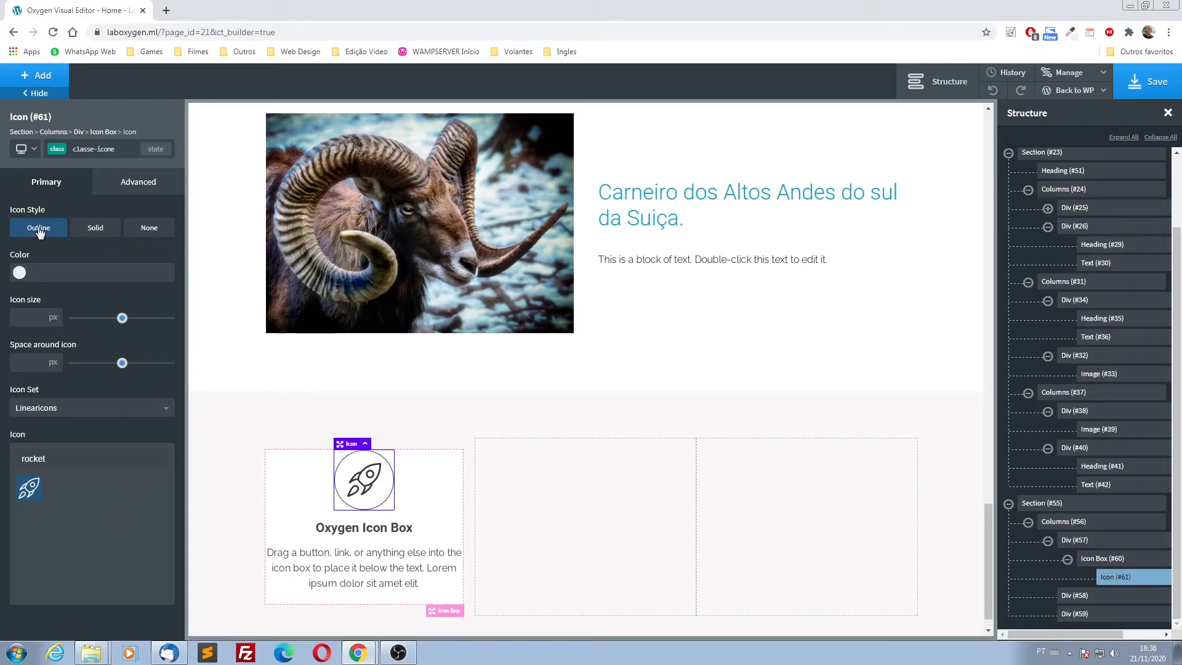
pyautogui.click(94, 229)
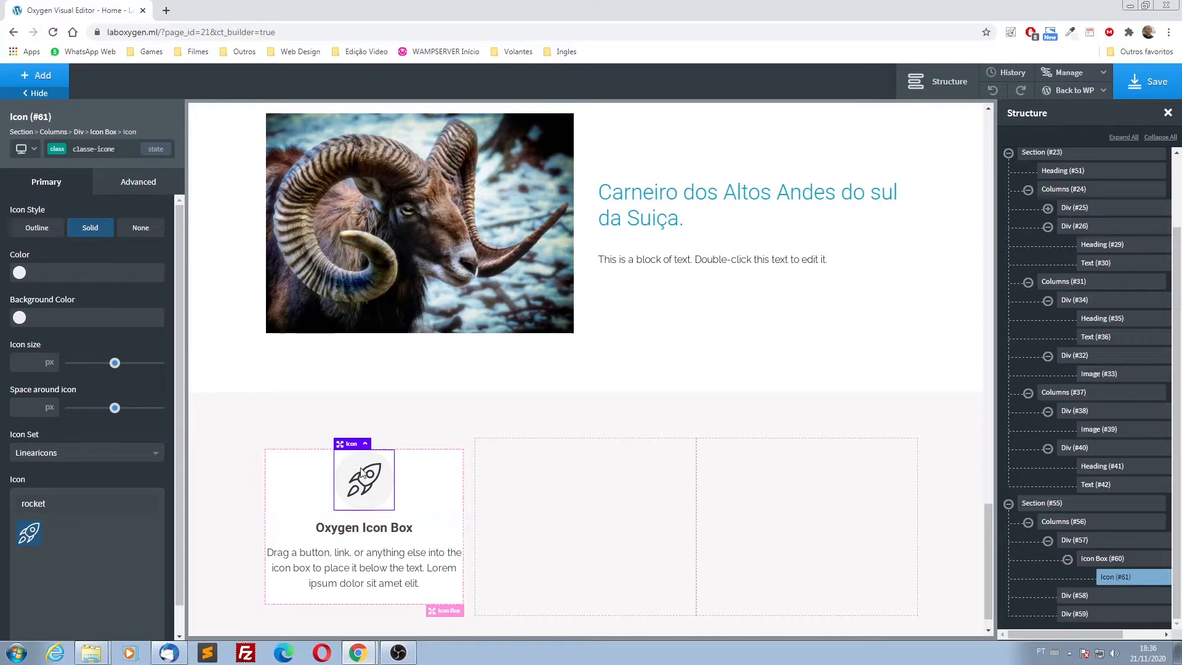
# - Compare the None icon style with Solid, keep Solid, and set the rocket icon's color to red, #e20404
pyautogui.click(148, 233)
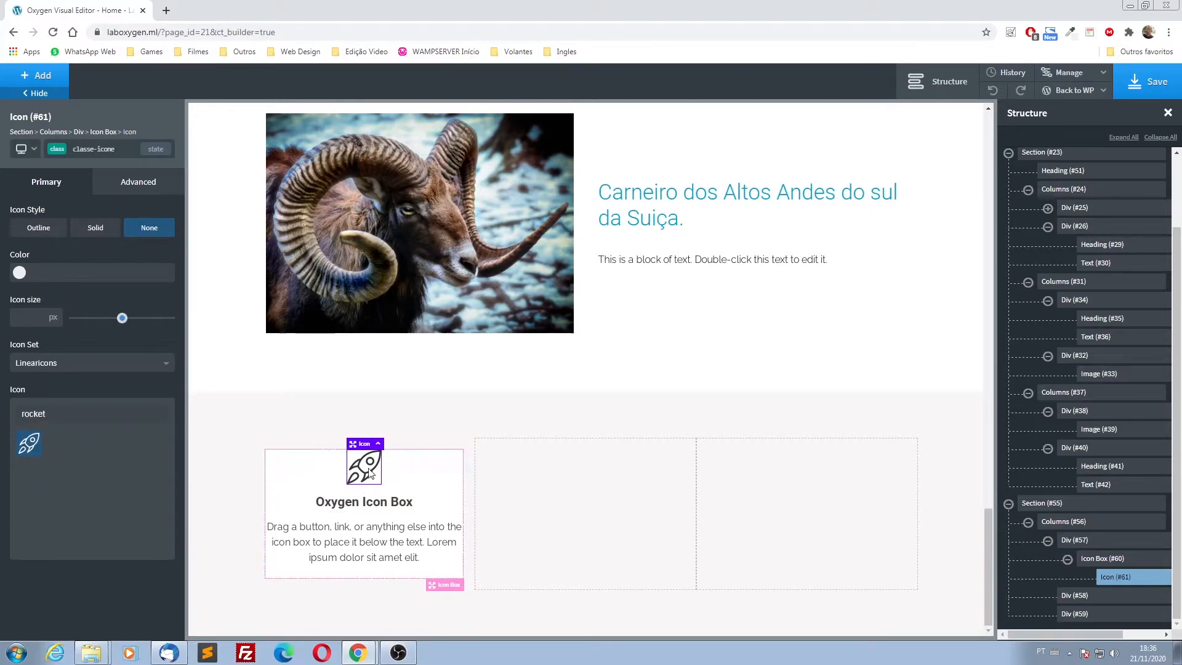
pyautogui.click(96, 229)
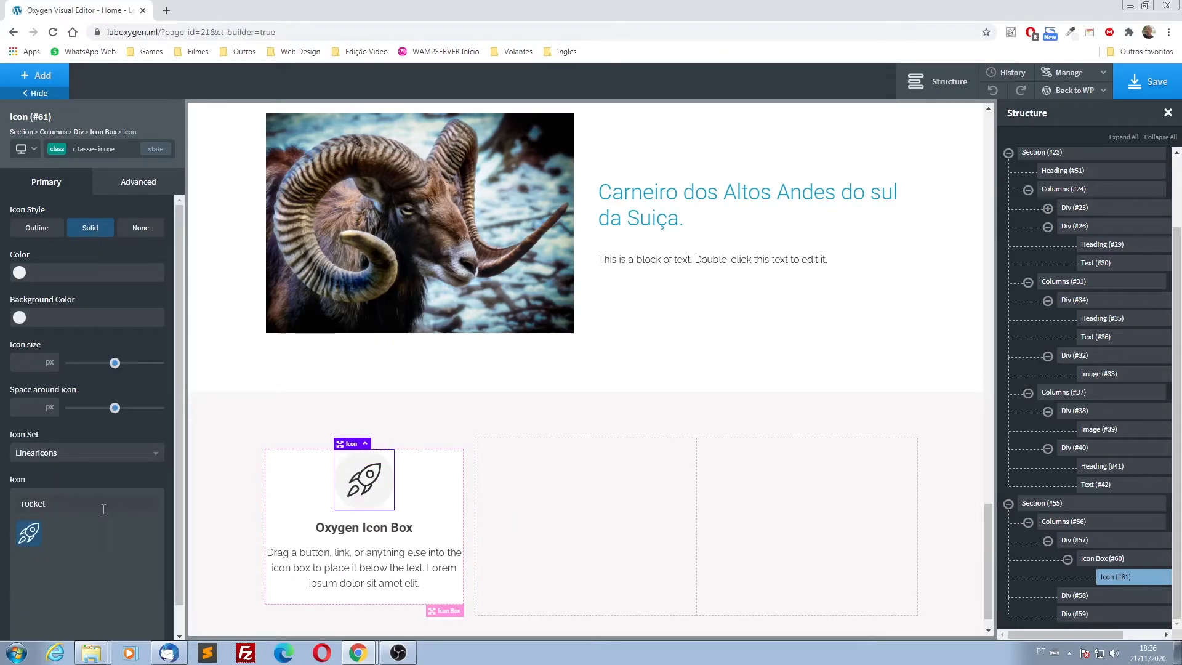
pyautogui.click(19, 274)
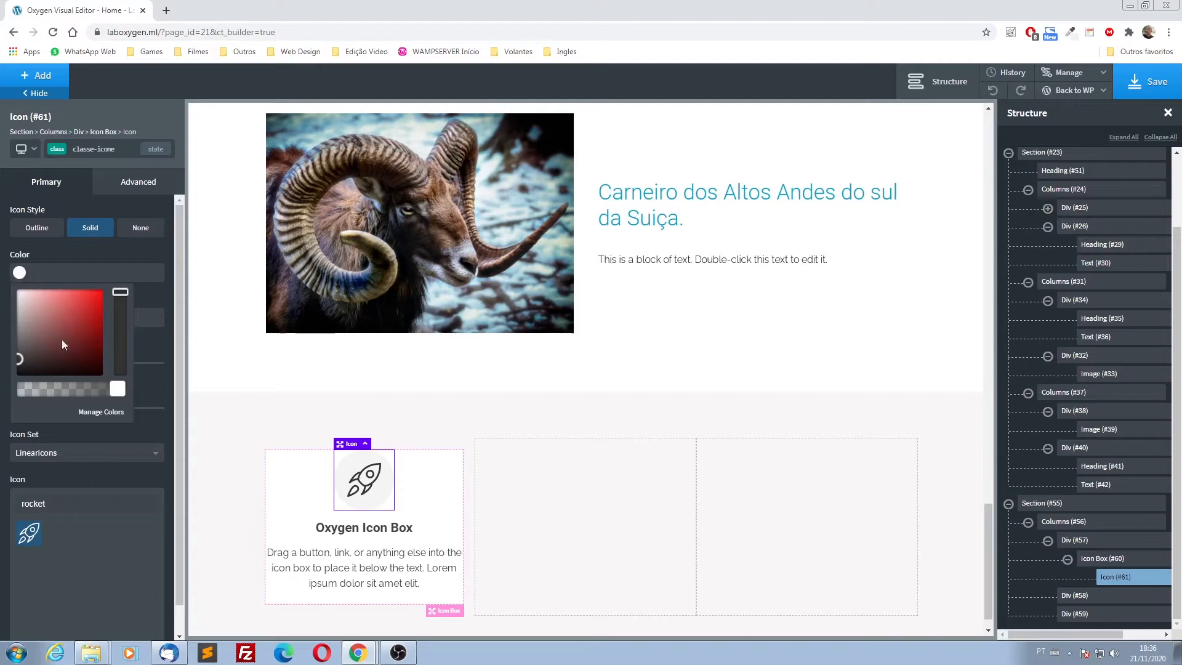
pyautogui.moveTo(95, 320); pyautogui.dragTo(101, 299)
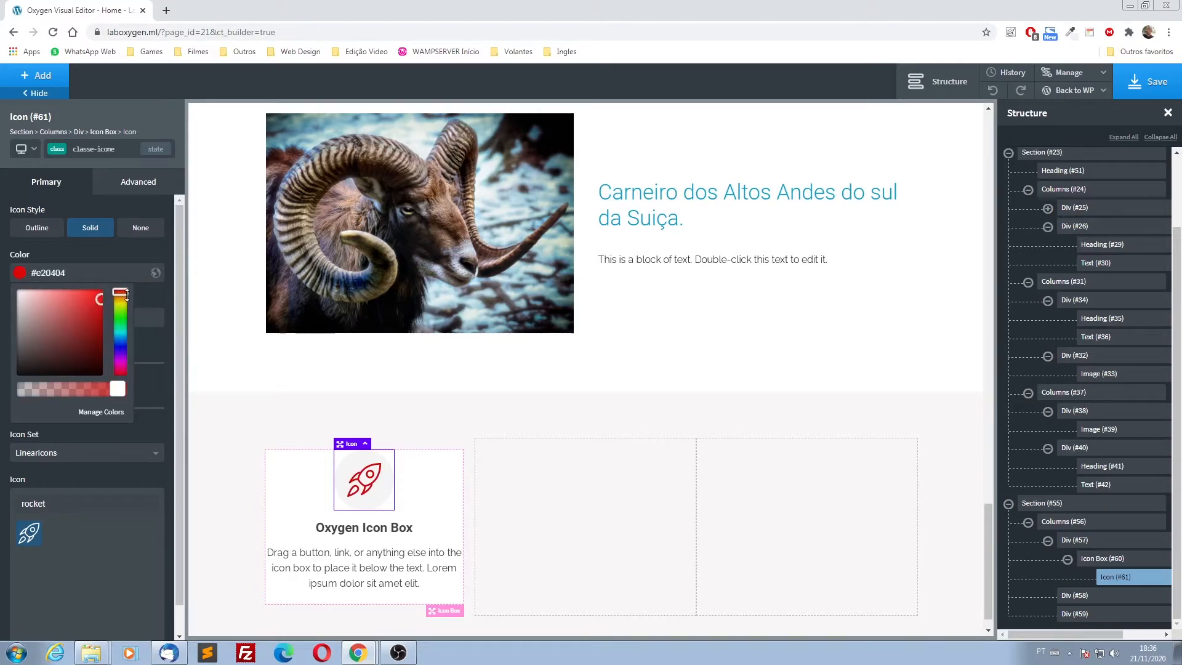
pyautogui.click(126, 251)
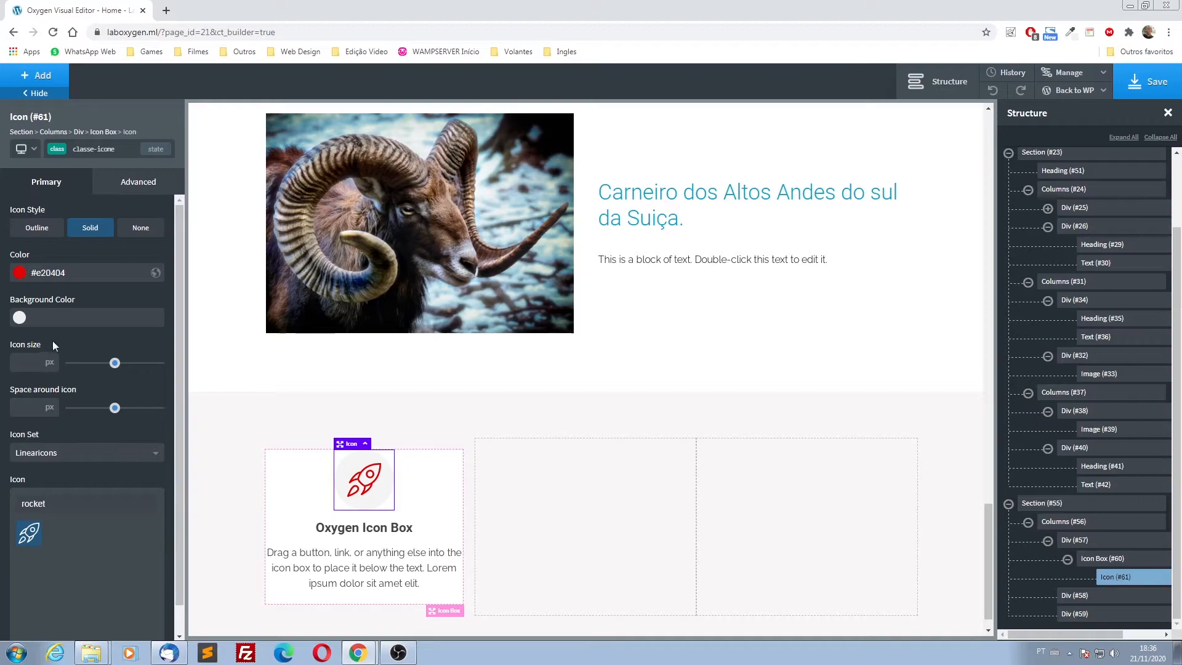
# - Set the rocket icon's background color to light blue, #9adbea, and its icon size to 43 px in the class classe-icone
pyautogui.click(19, 319)
pyautogui.moveTo(83, 374)
pyautogui.mouseDown()
pyautogui.moveTo(61, 343)
pyautogui.moveTo(44, 351)
pyautogui.mouseUp()
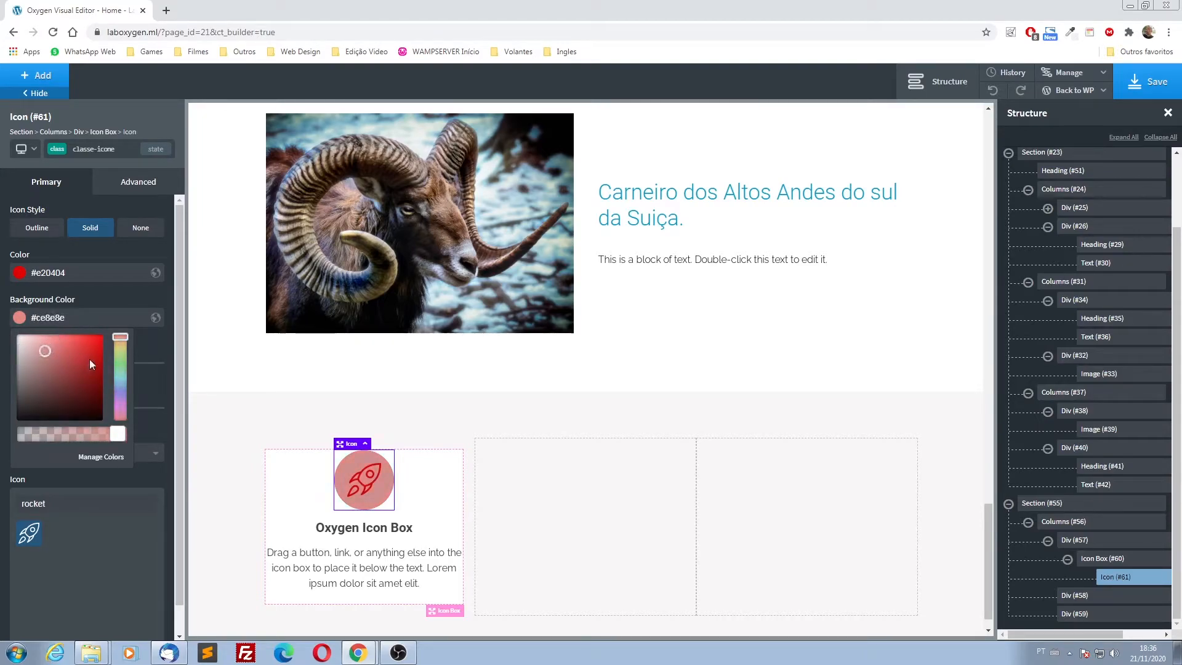
pyautogui.moveTo(120, 341); pyautogui.dragTo(124, 382)
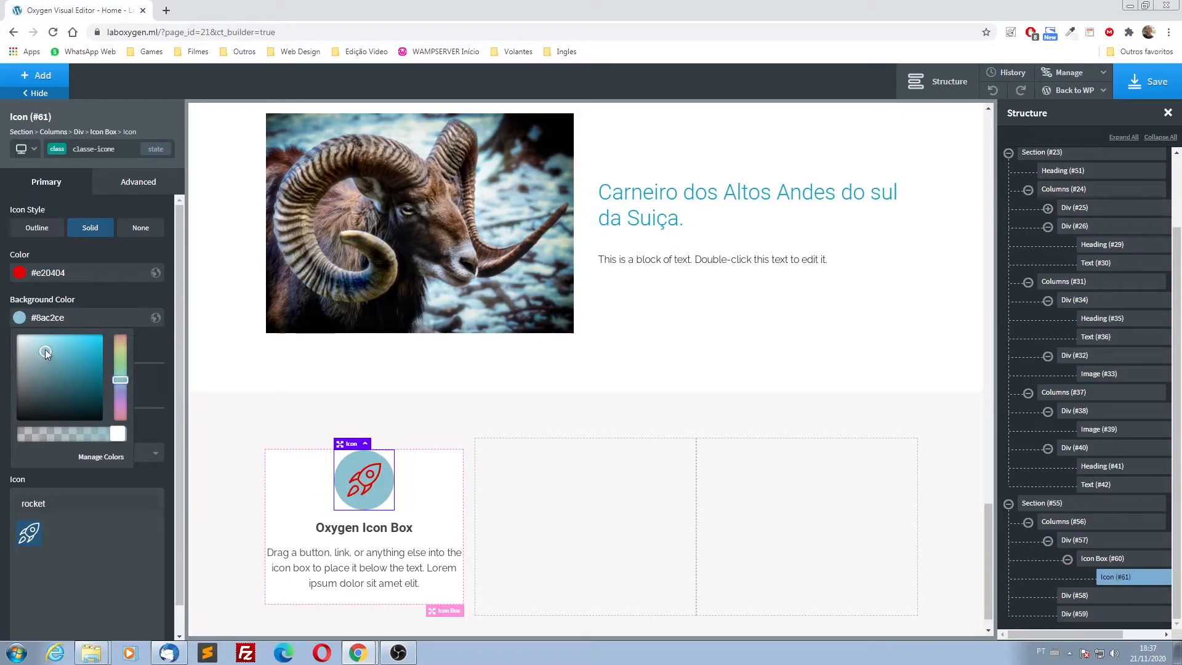
pyautogui.moveTo(46, 350); pyautogui.dragTo(47, 342)
pyautogui.click(156, 356)
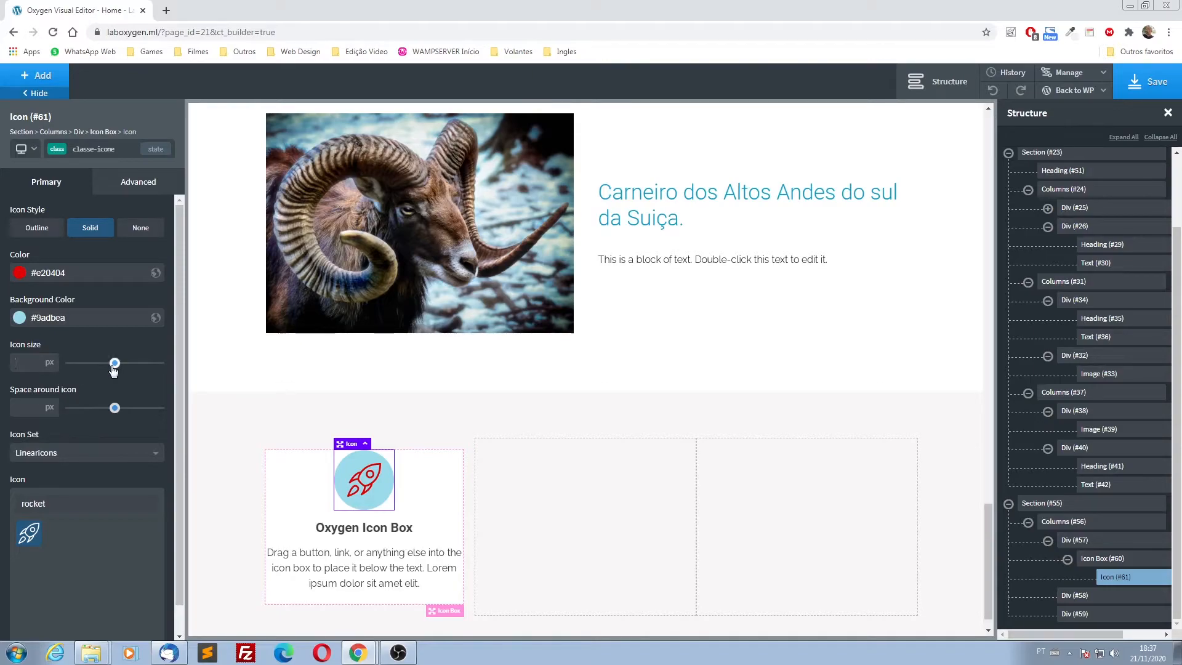
pyautogui.moveTo(113, 368); pyautogui.dragTo(105, 373)
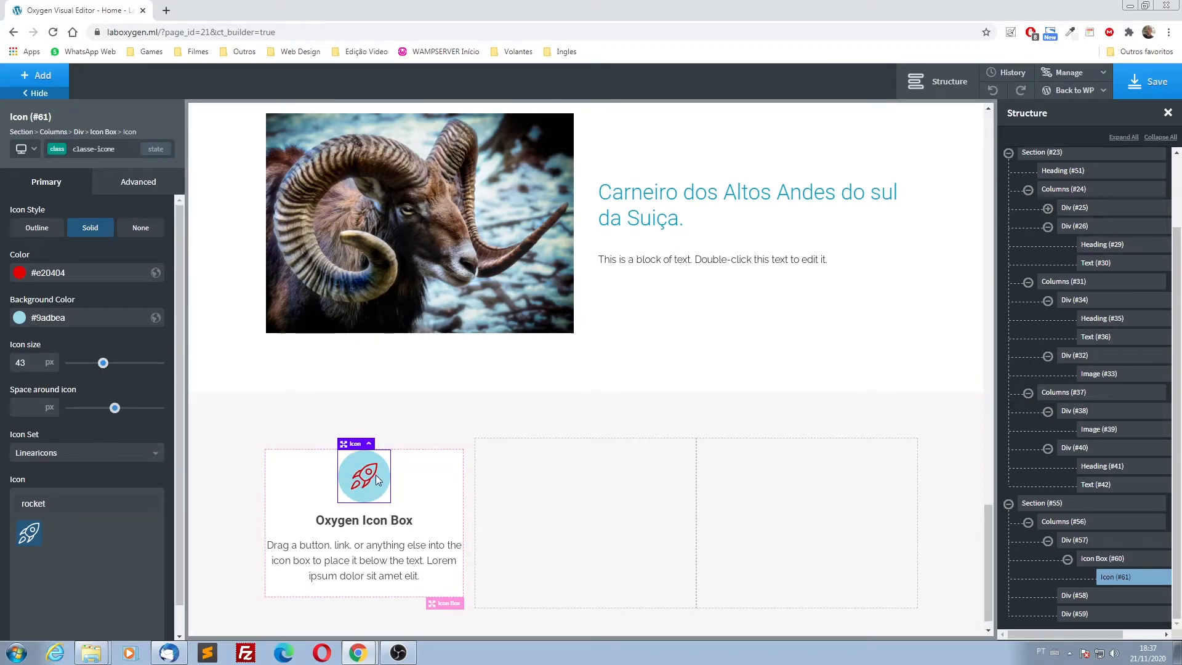
# - Try a space of 23 px around the rocket icon and clear the value again
pyautogui.moveTo(115, 412); pyautogui.dragTo(85, 413)
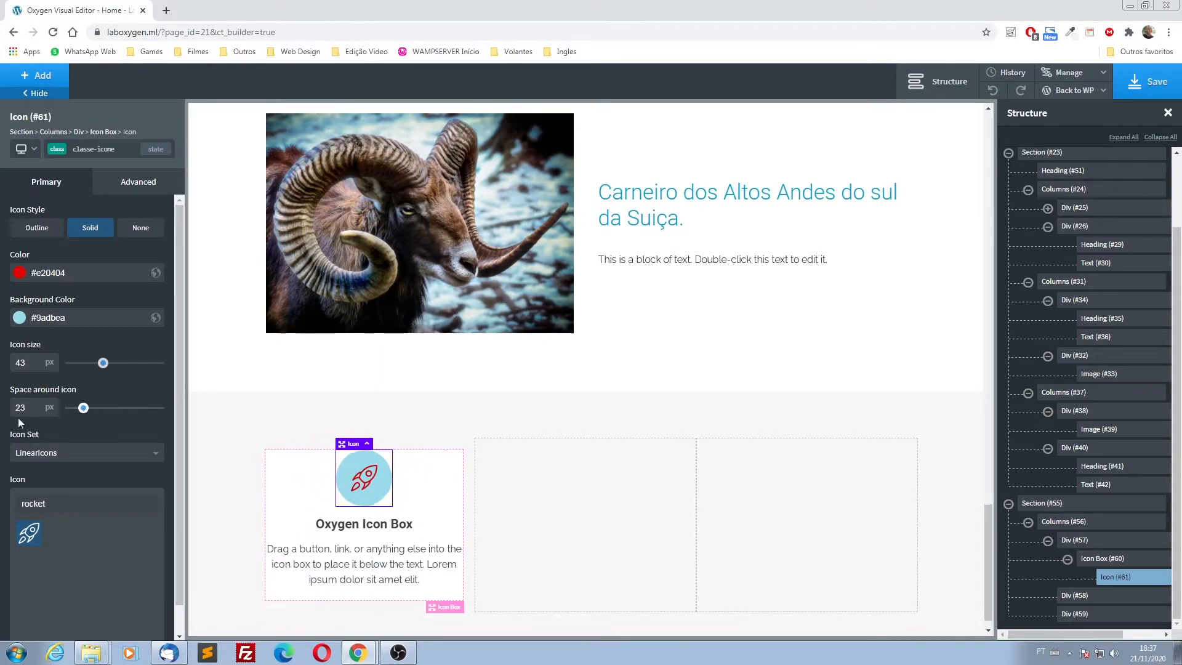
pyautogui.doubleClick(34, 407)
pyautogui.press('BackSpace')
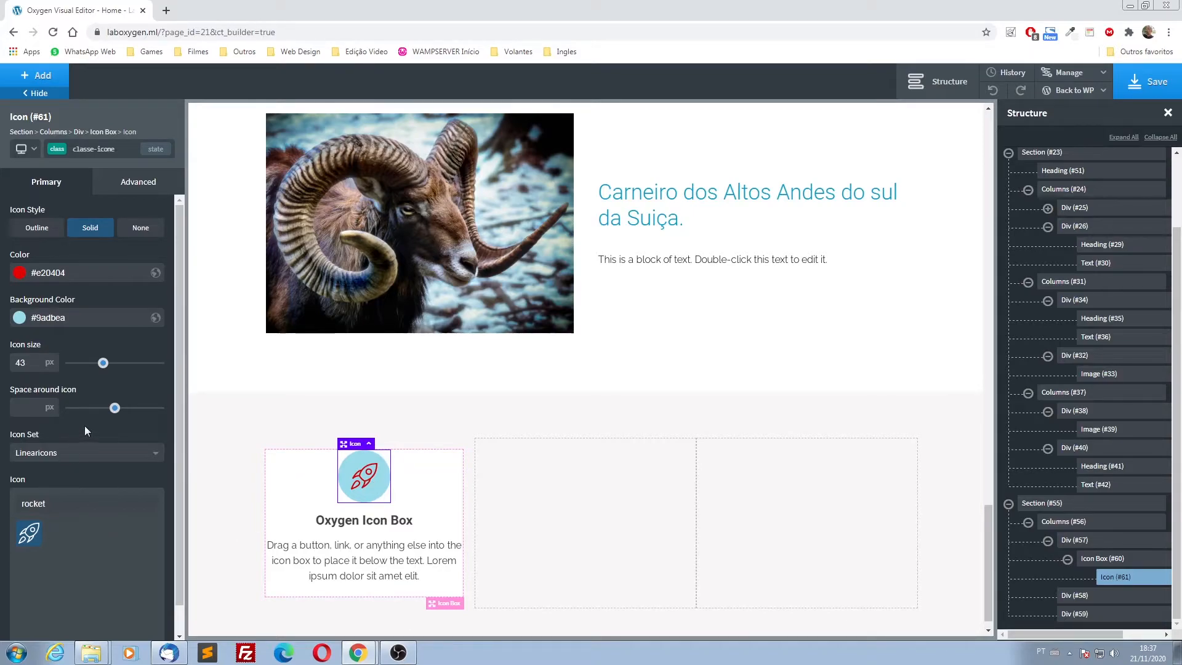
pyautogui.scroll(-1, 85, 432)
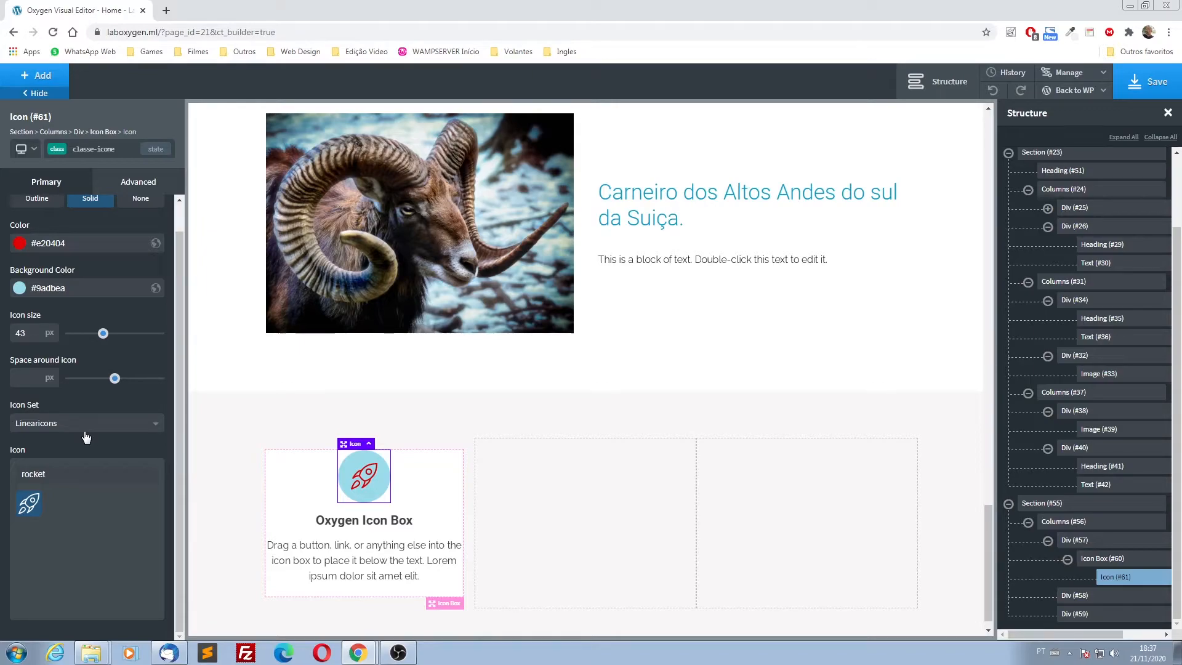
pyautogui.click(52, 433)
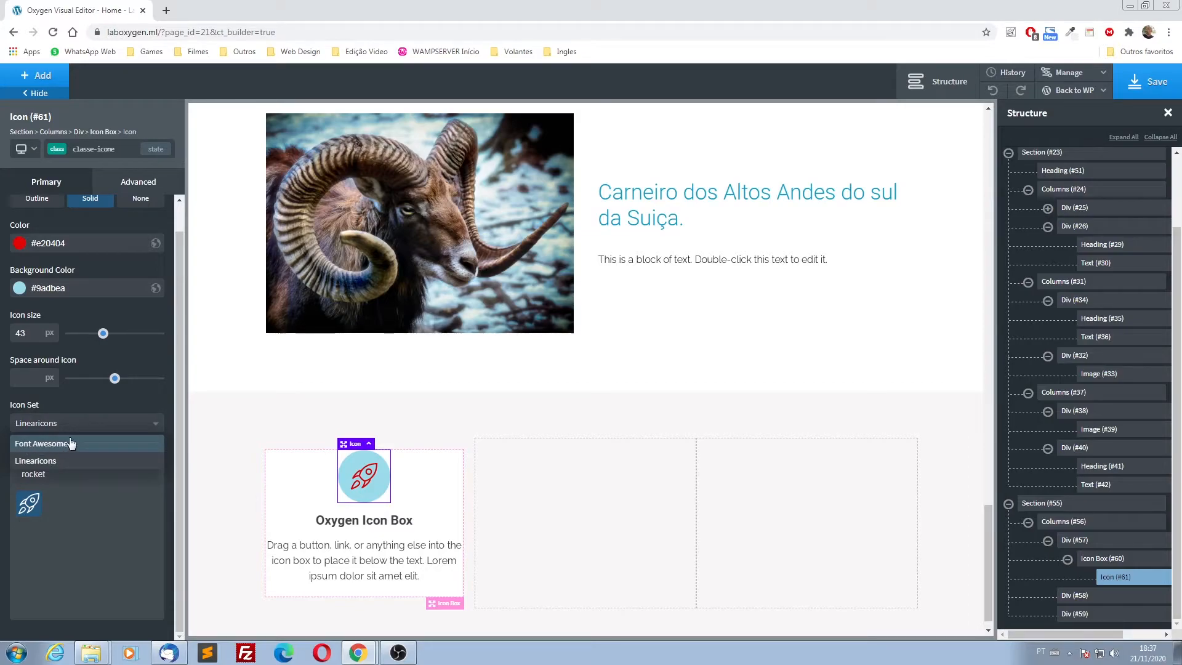
pyautogui.click(121, 409)
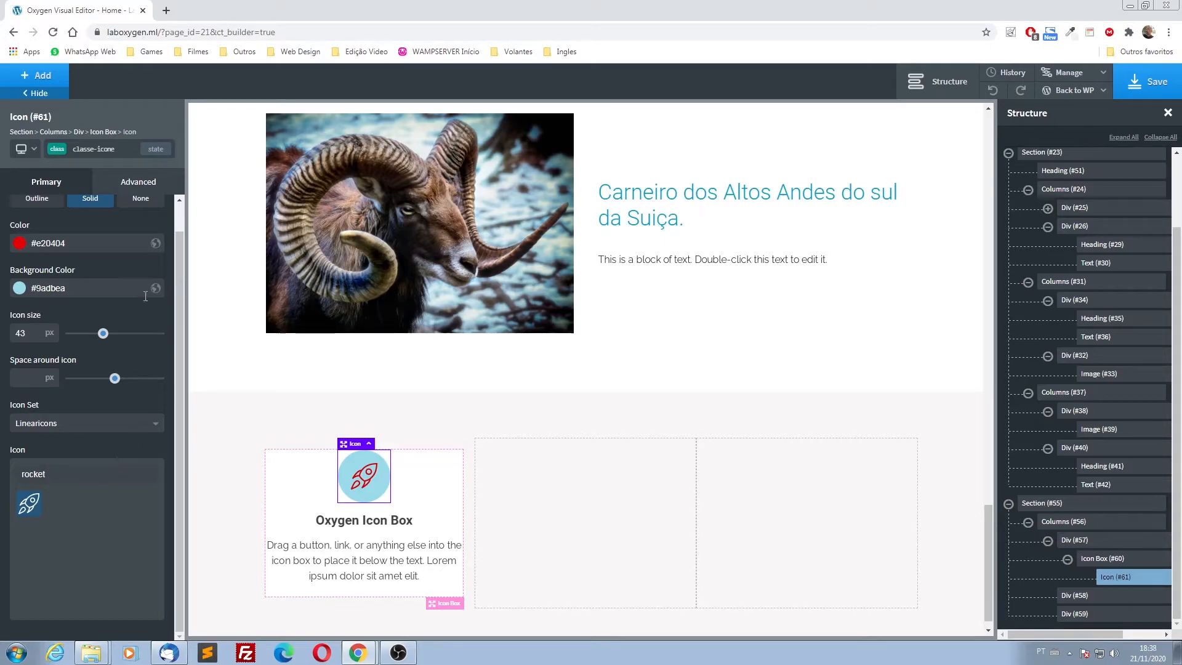
pyautogui.scroll(1, 137, 315)
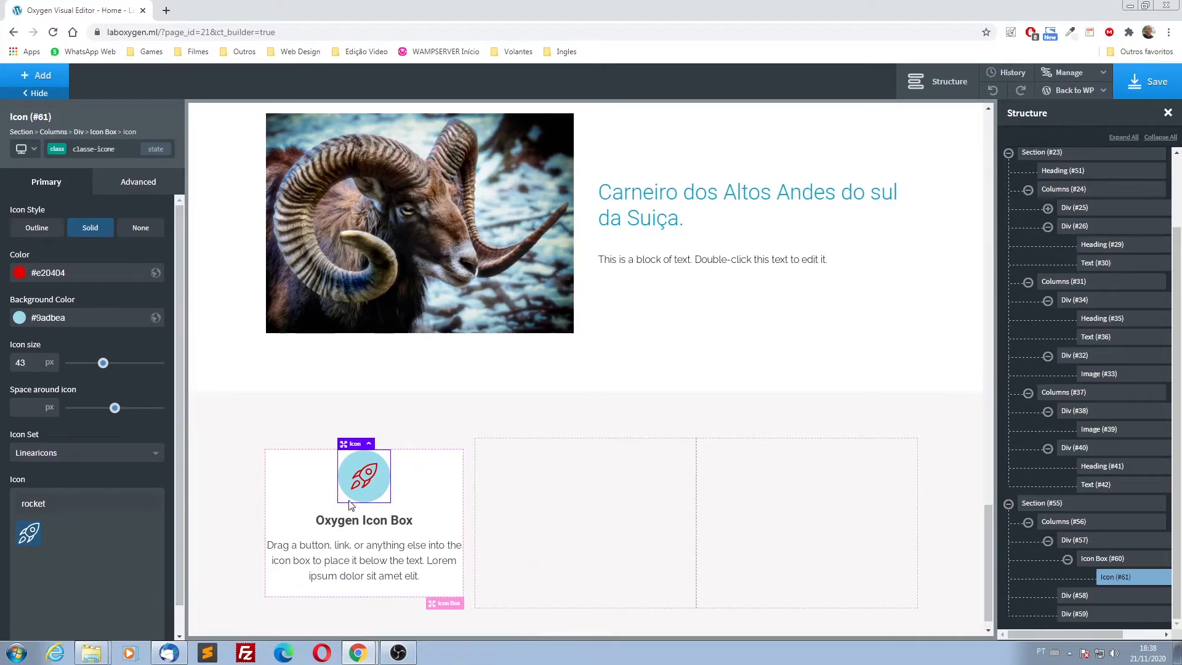
# - Set the icon box's heading typography in the class classe-icon-box to black, #000000, with a font size of 30 px
pyautogui.click(368, 526)
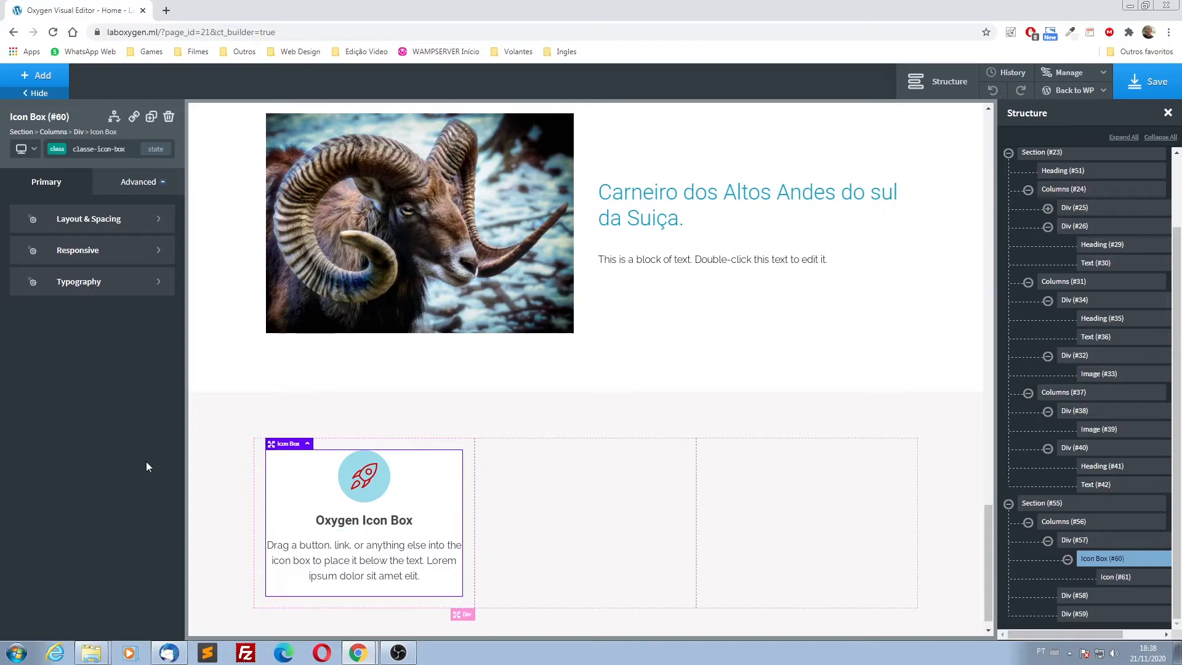
pyautogui.click(89, 284)
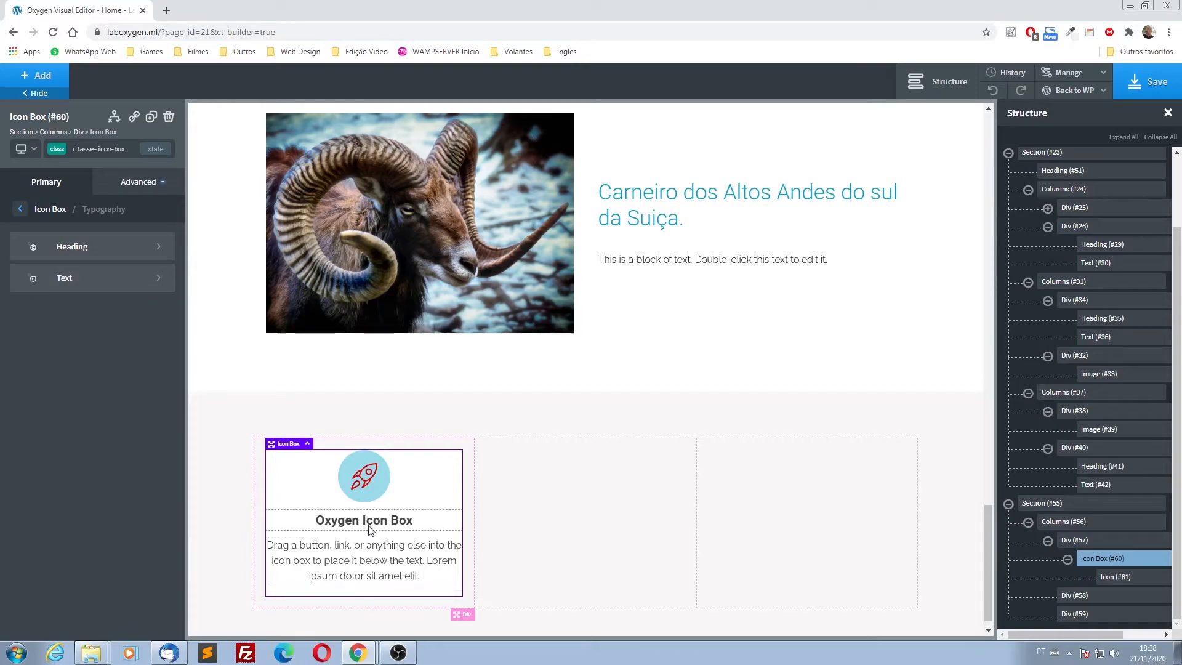
pyautogui.click(78, 255)
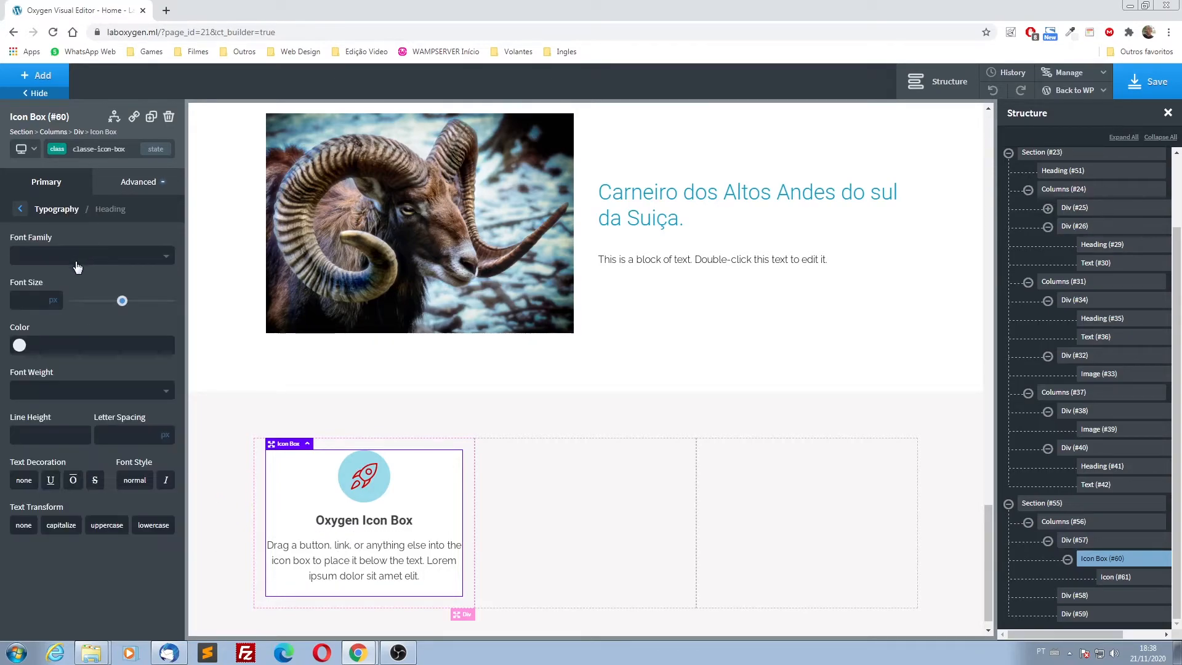
pyautogui.click(20, 346)
pyautogui.moveTo(23, 422); pyautogui.dragTo(15, 451)
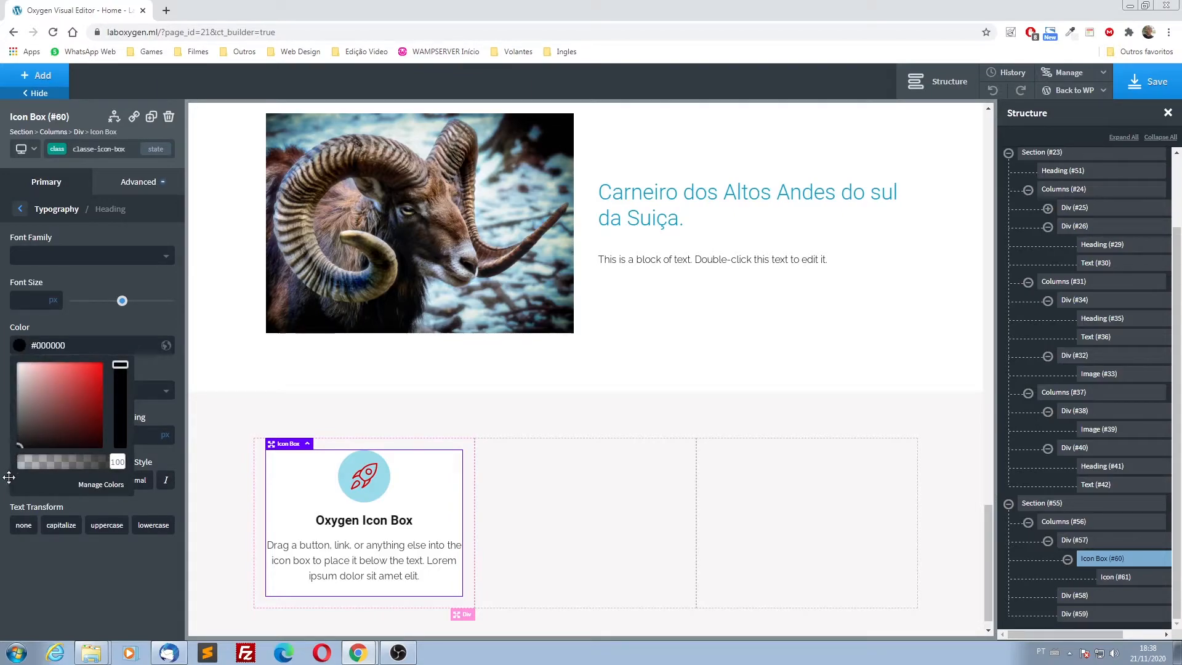
pyautogui.click(132, 338)
pyautogui.moveTo(123, 302); pyautogui.dragTo(106, 303)
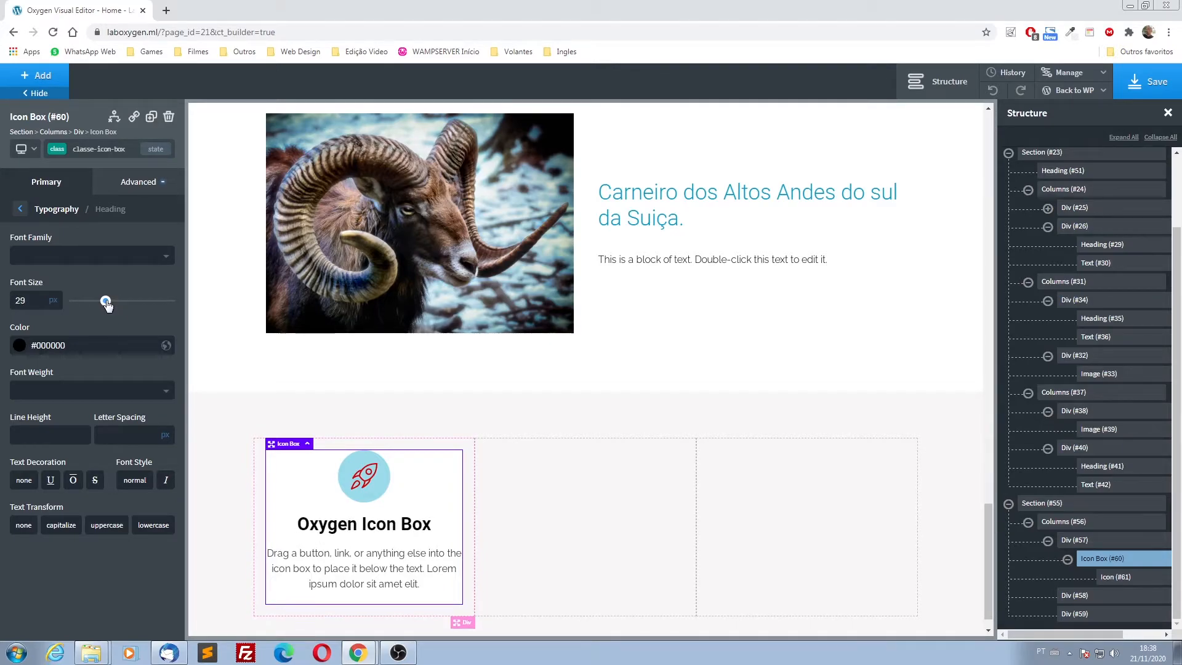
pyautogui.doubleClick(32, 302)
pyautogui.write('30')
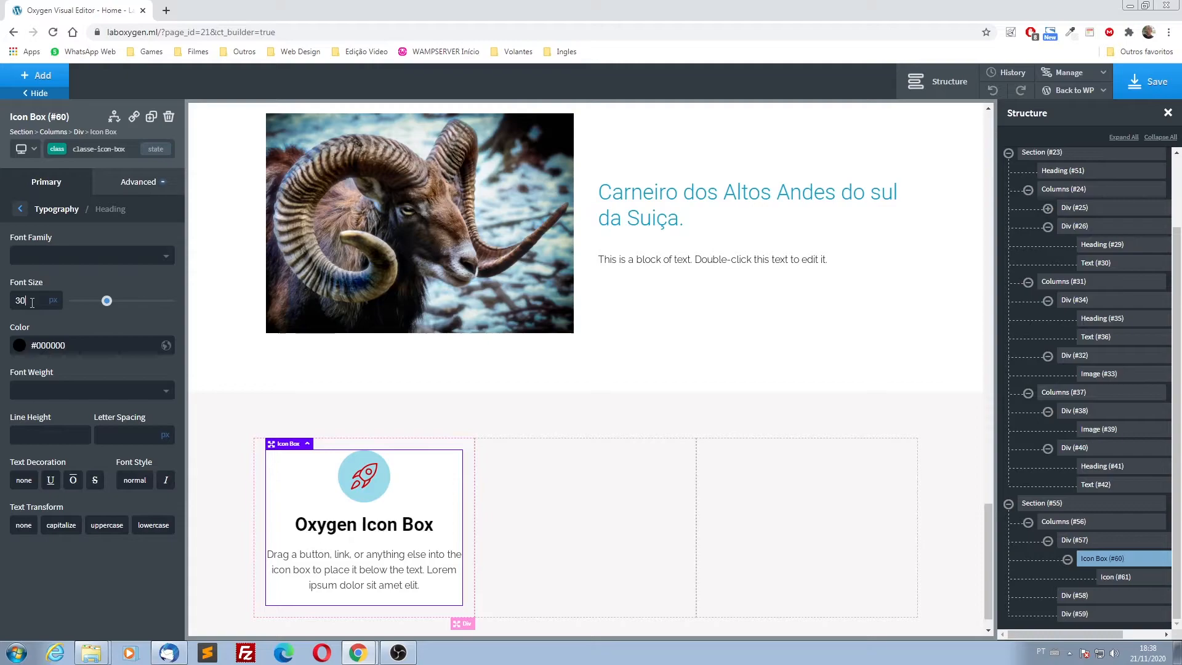
# - Try a font weight of 300 for the icon box's heading and settle on 600
pyautogui.click(74, 392)
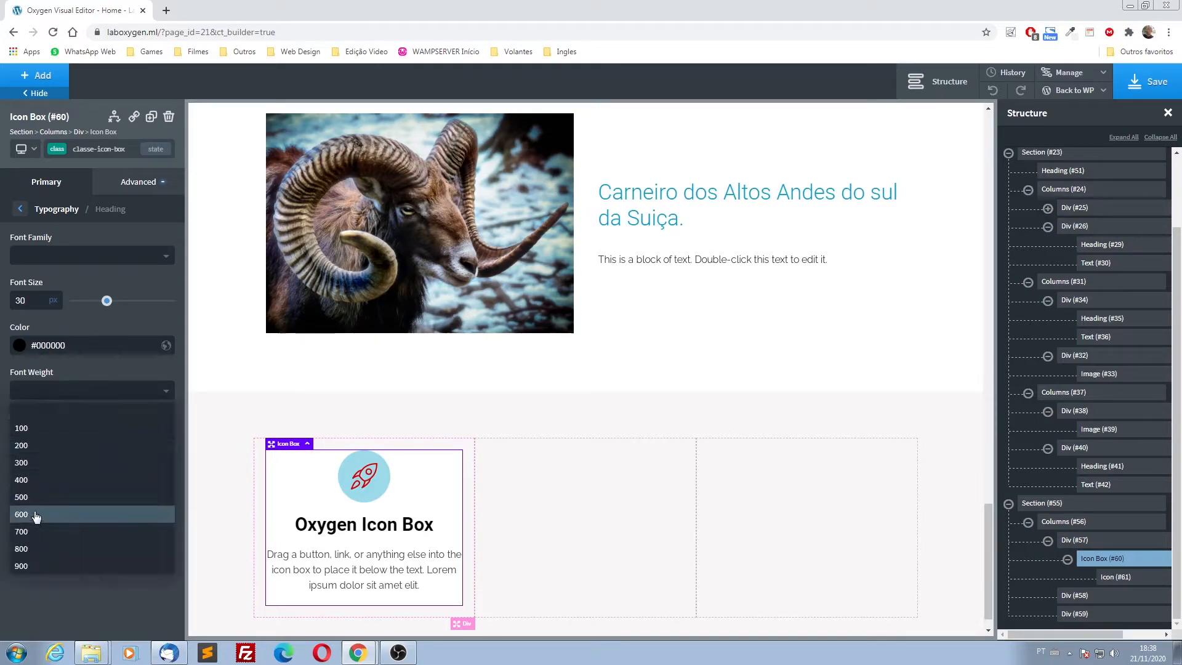
pyautogui.click(28, 462)
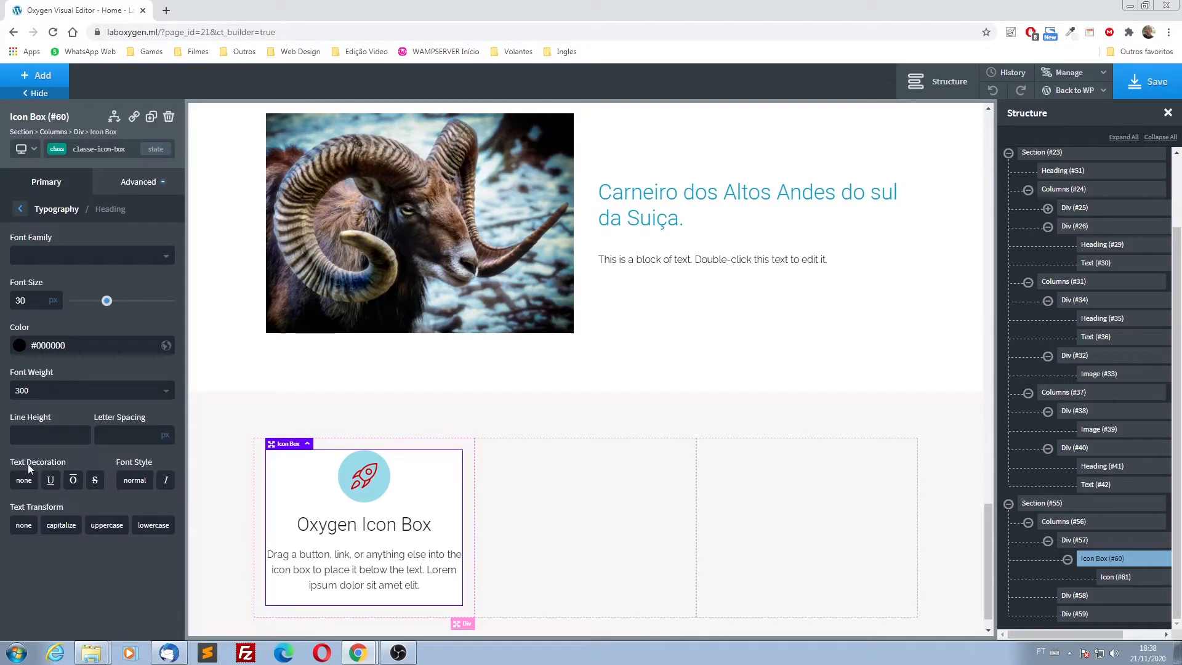
pyautogui.click(22, 391)
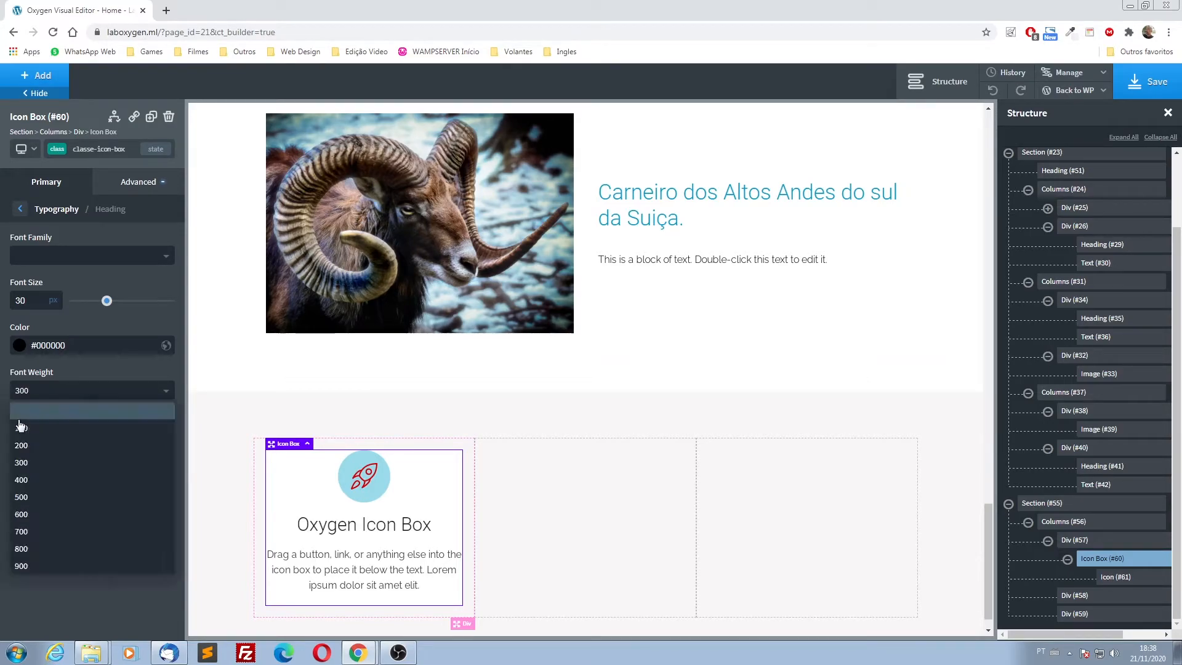
pyautogui.click(20, 514)
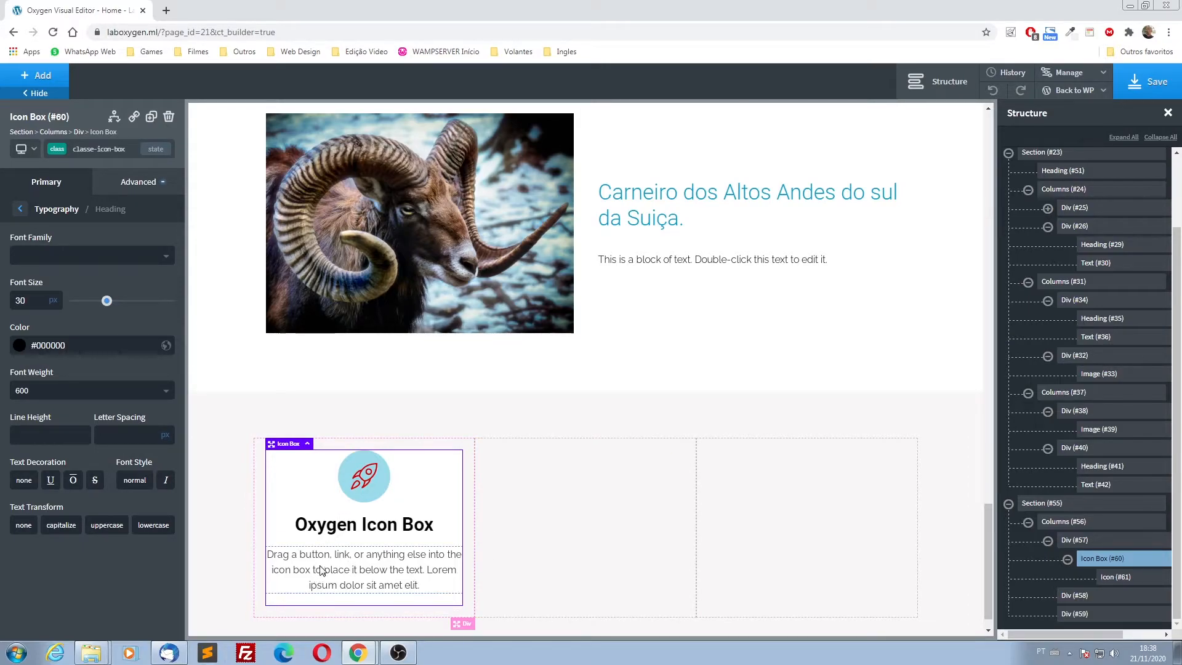
# - Set the font size of the icon box's body text to 14 px in the class classe-icon-box
pyautogui.click(54, 211)
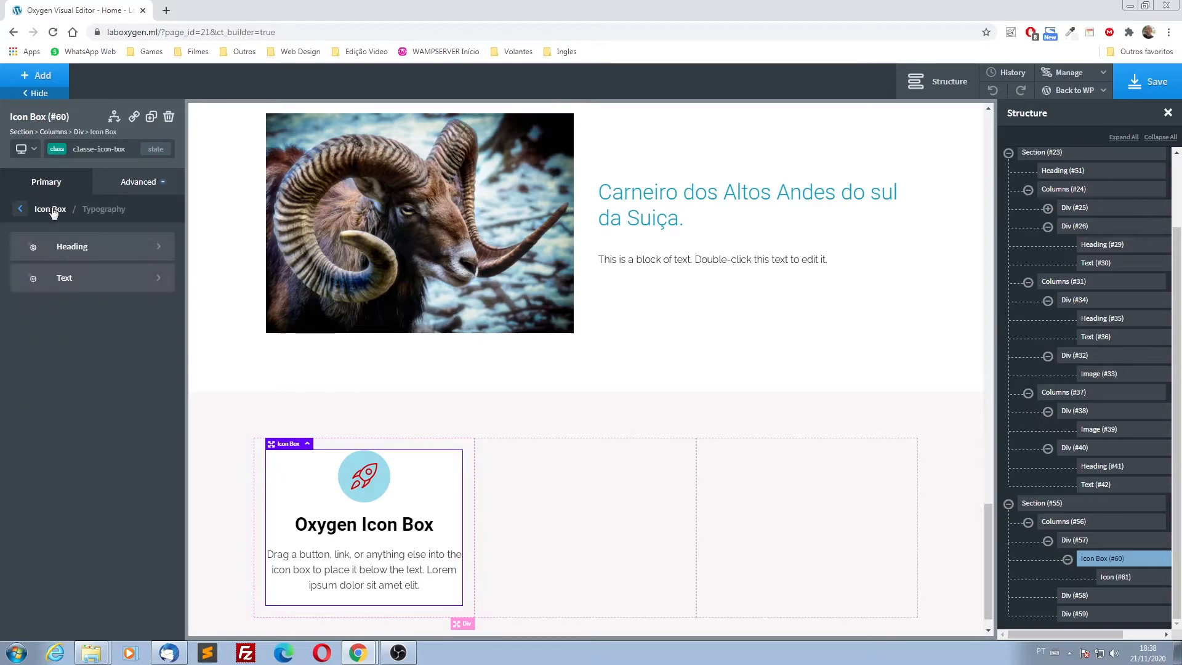
pyautogui.click(71, 279)
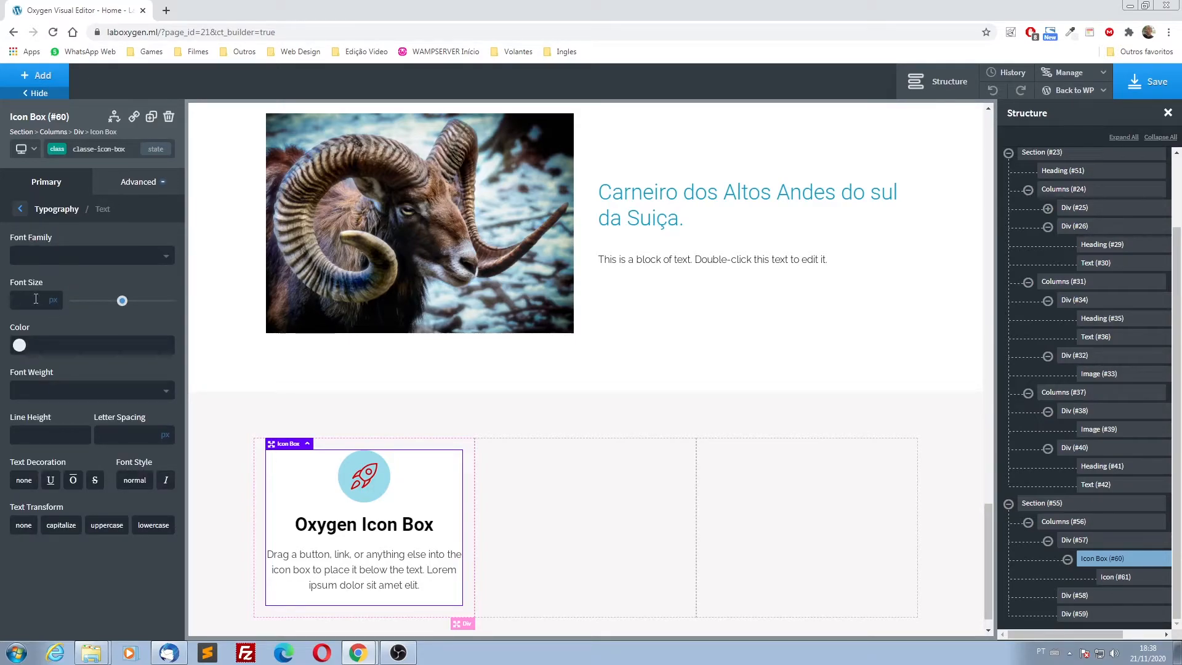
pyautogui.write('22')
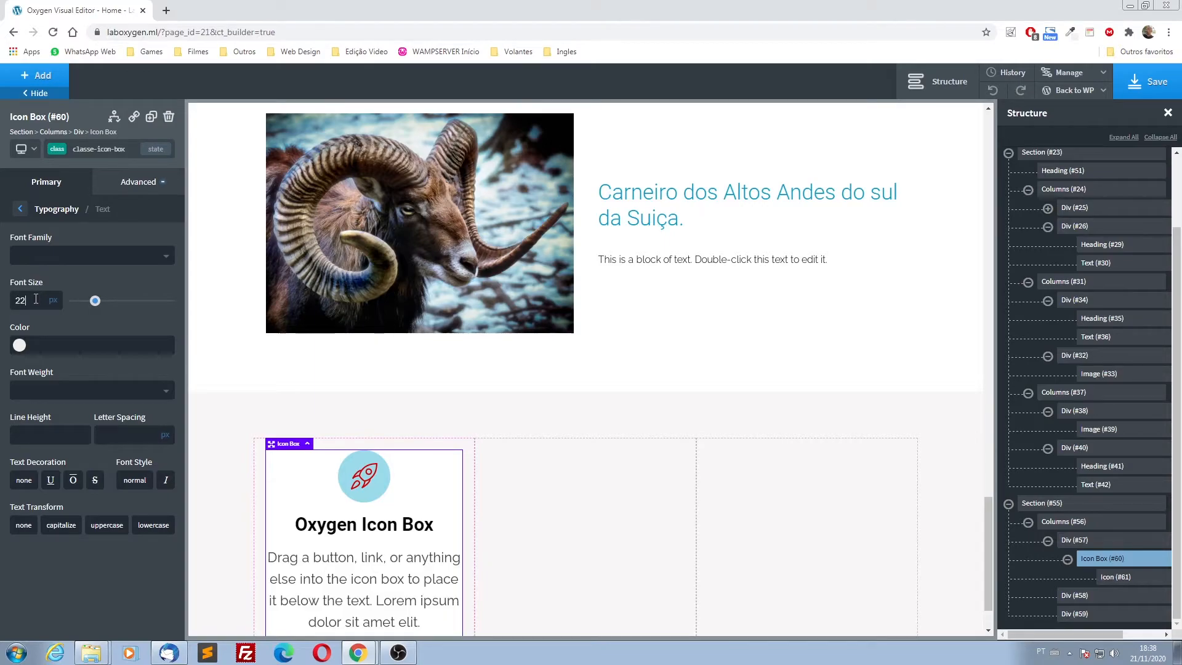
pyautogui.press('BackSpace')
pyautogui.press('BackSpace')
pyautogui.write('14')
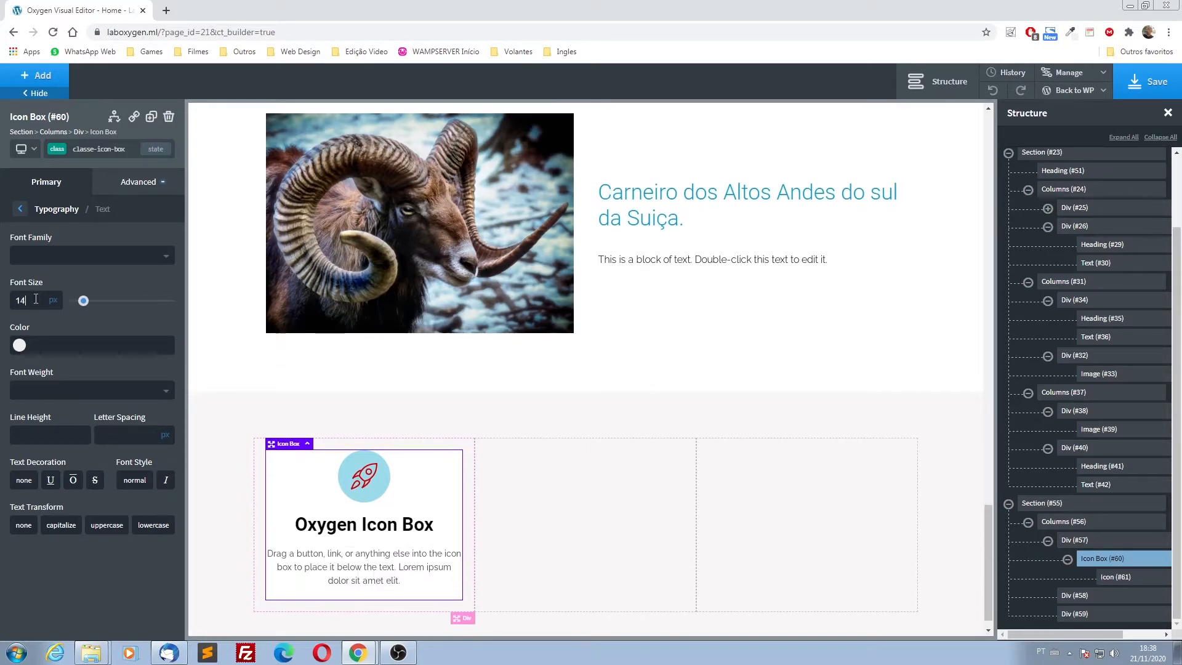
# - Set the color of the icon box's body text to dark blue, #1b1066, and return to the icon box's main settings
pyautogui.click(19, 345)
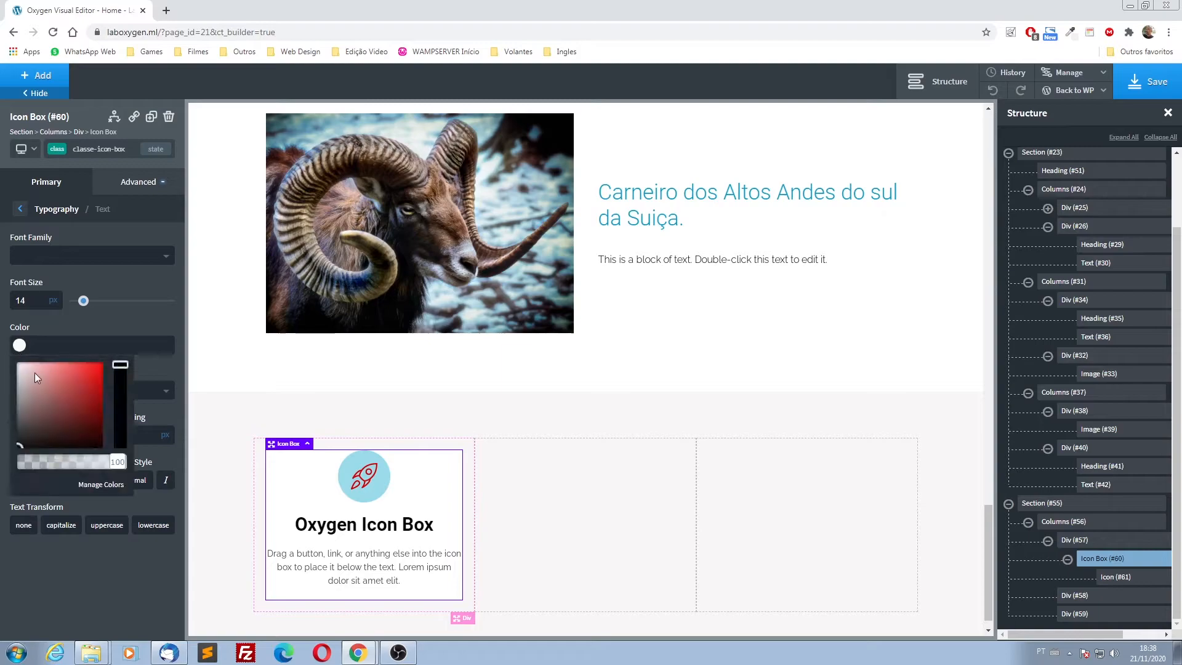
pyautogui.click(87, 413)
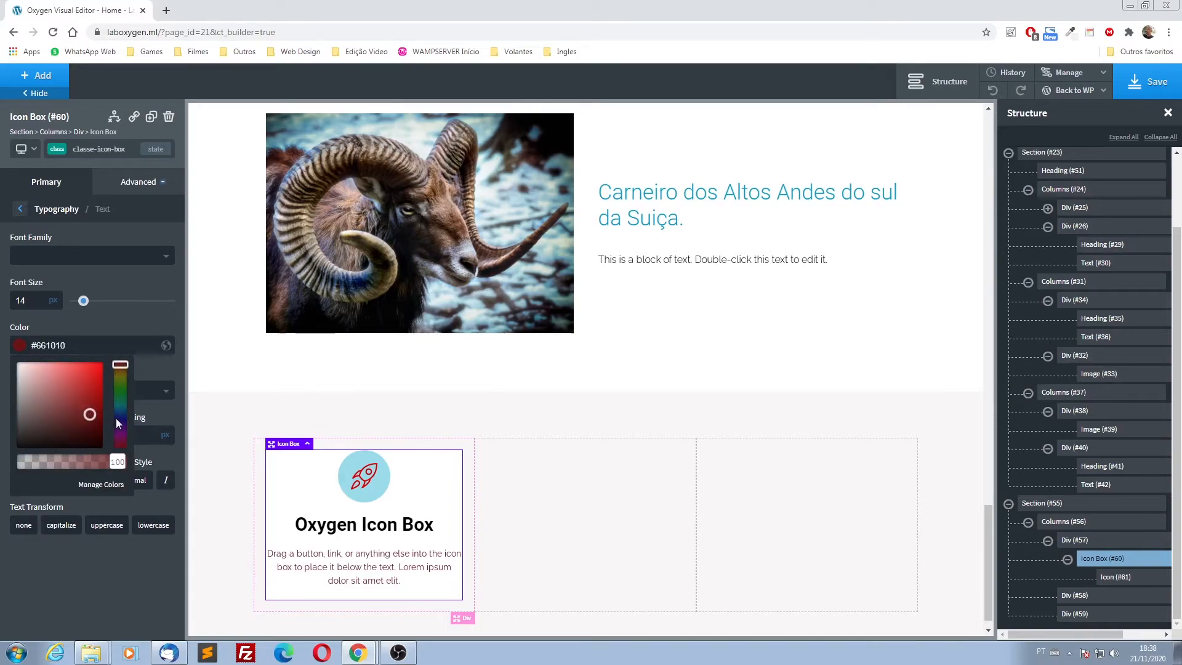
pyautogui.click(118, 418)
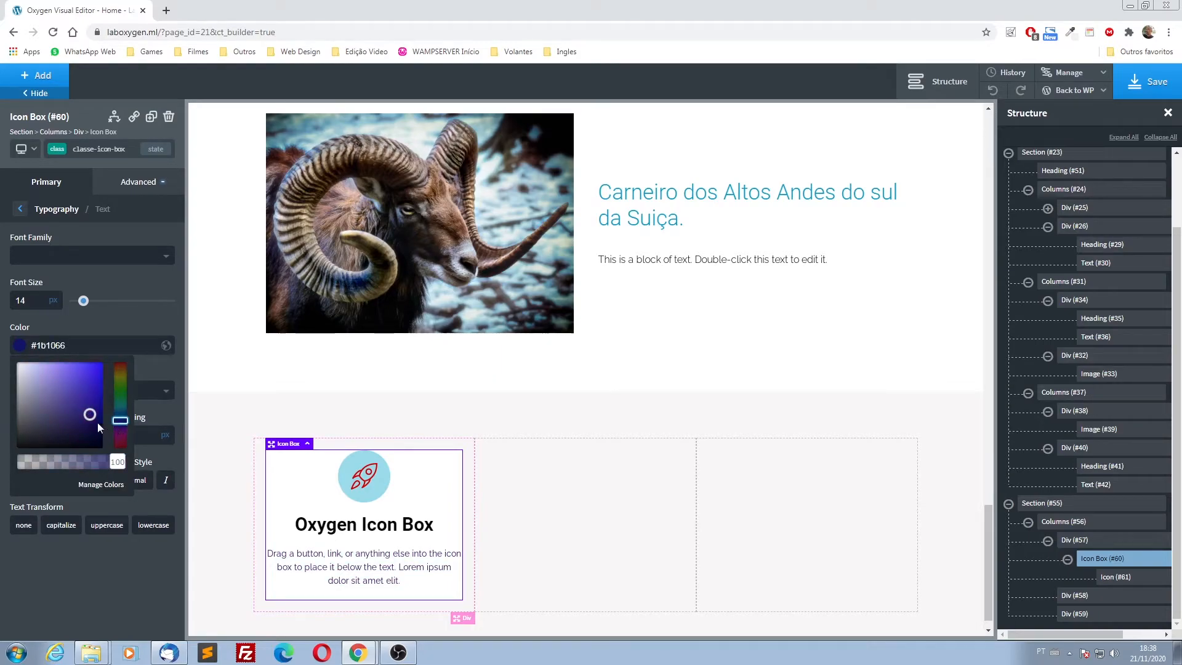
pyautogui.click(153, 328)
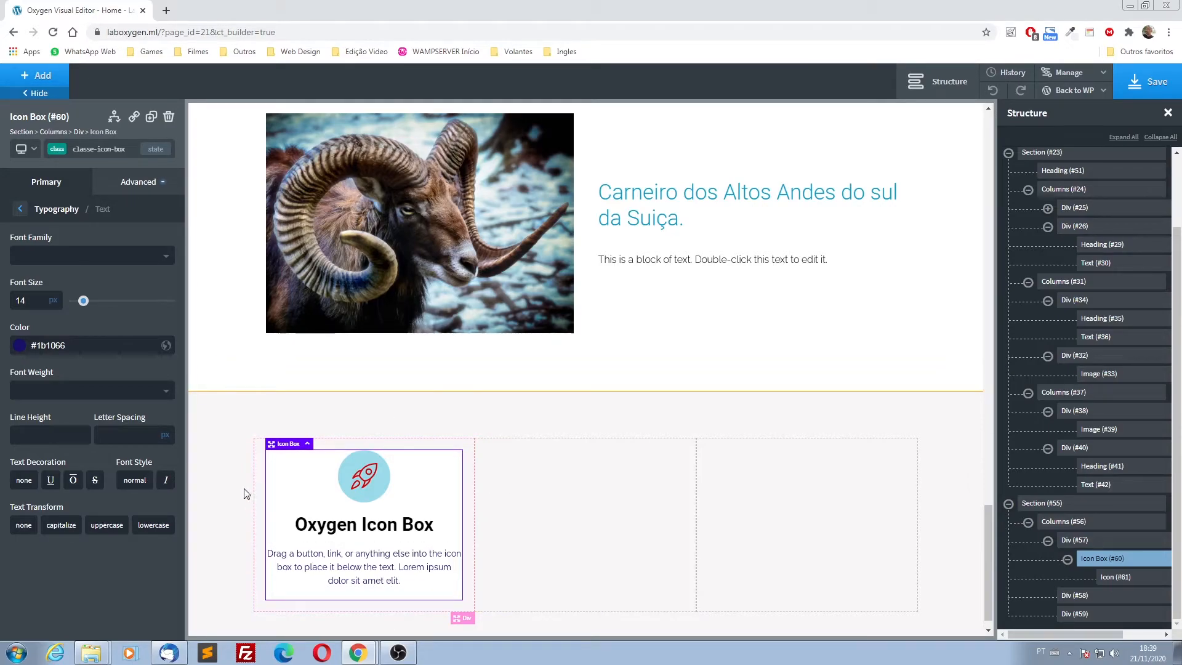
pyautogui.click(56, 210)
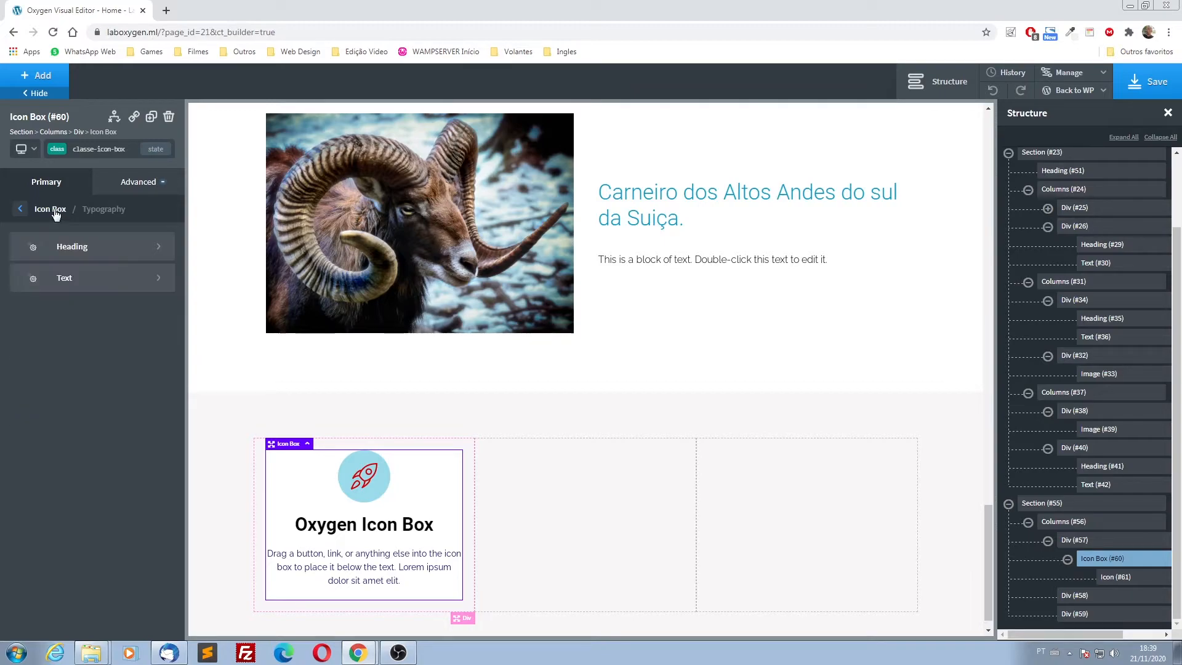
pyautogui.click(52, 211)
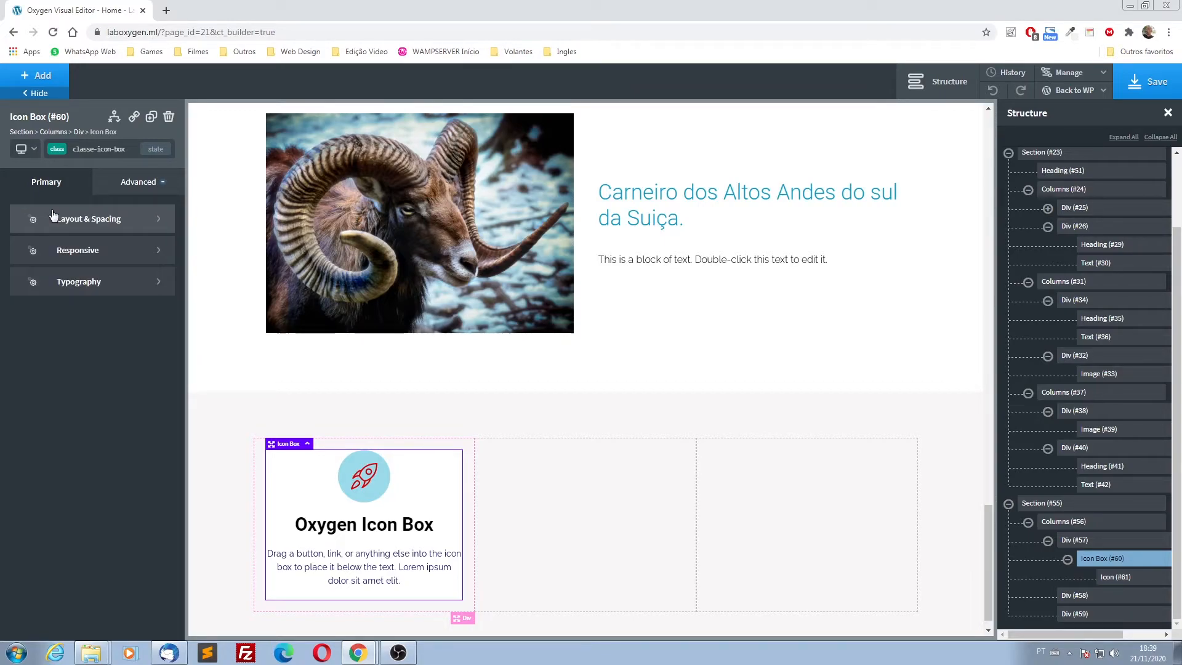
# - Set the icon box's padding in the class classe-icon-box to 10 px above and below and 12 px on both sides
pyautogui.click(108, 217)
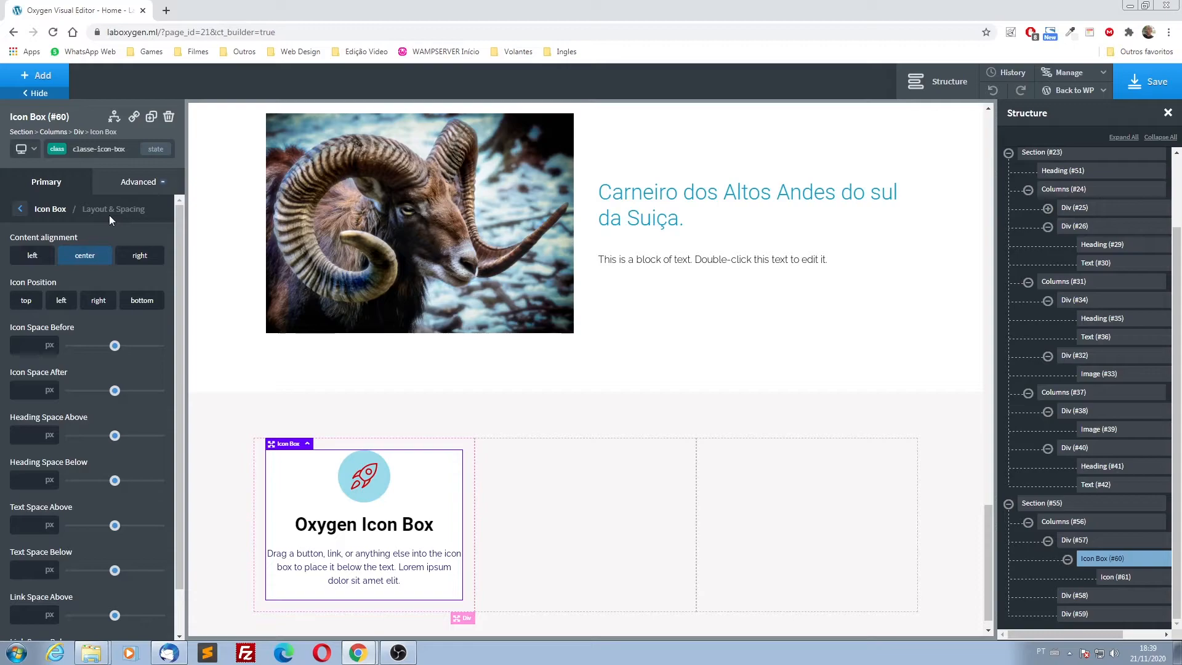
pyautogui.click(49, 210)
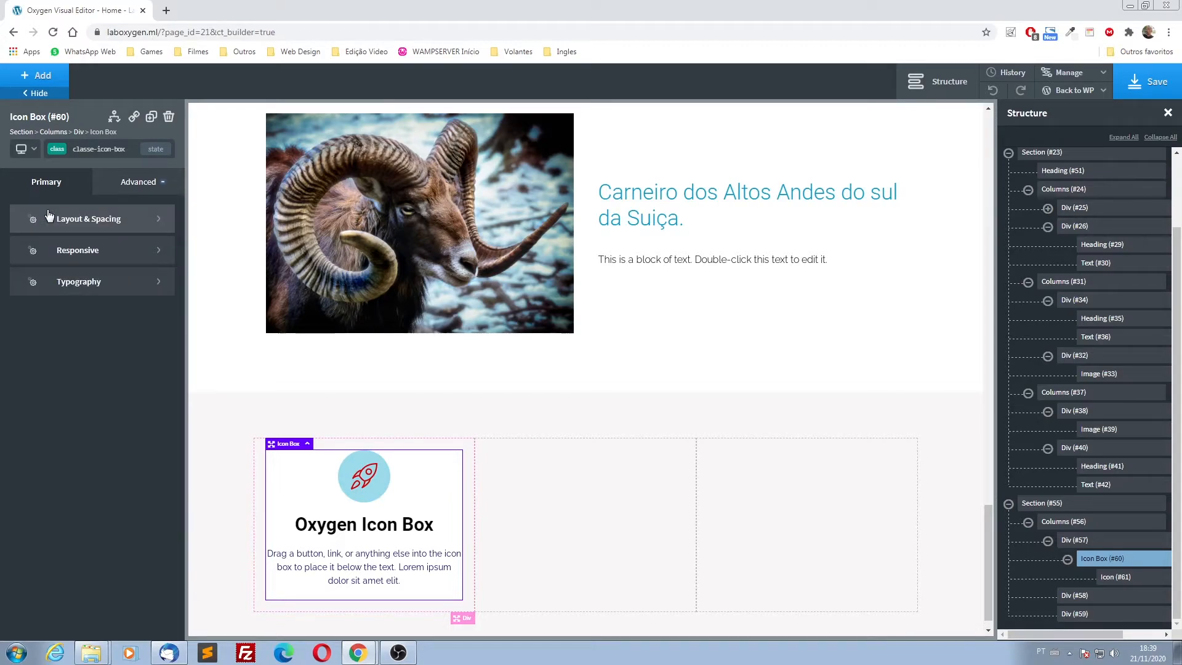
pyautogui.click(126, 192)
pyautogui.click(80, 249)
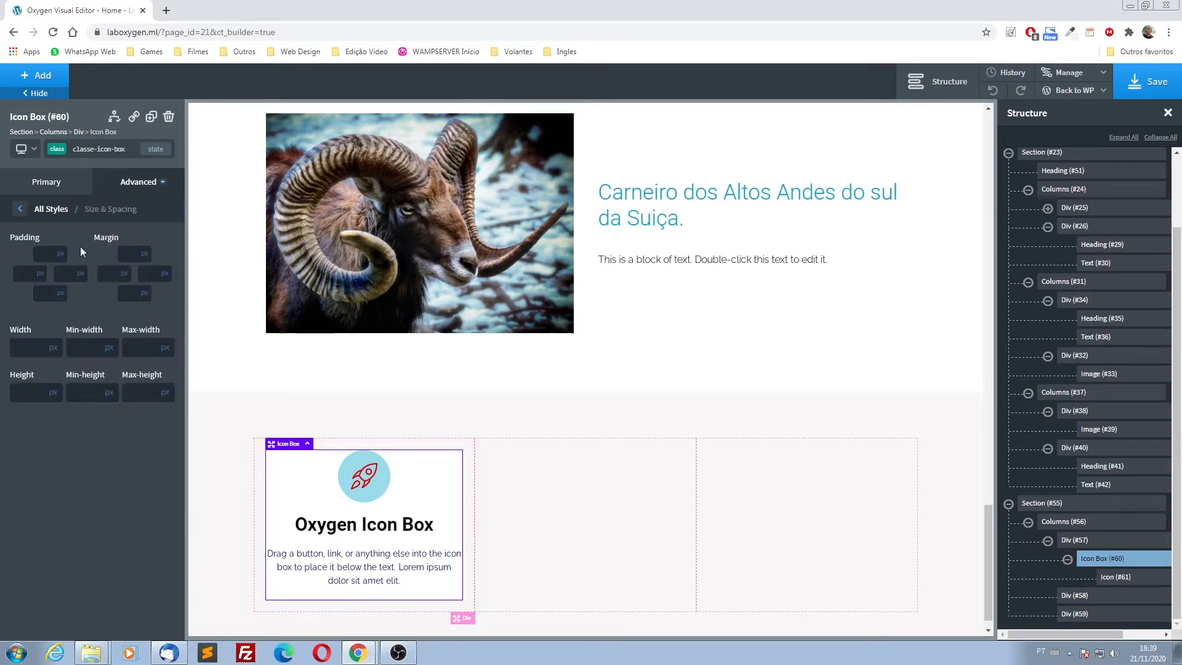
pyautogui.click(45, 254)
pyautogui.write('10')
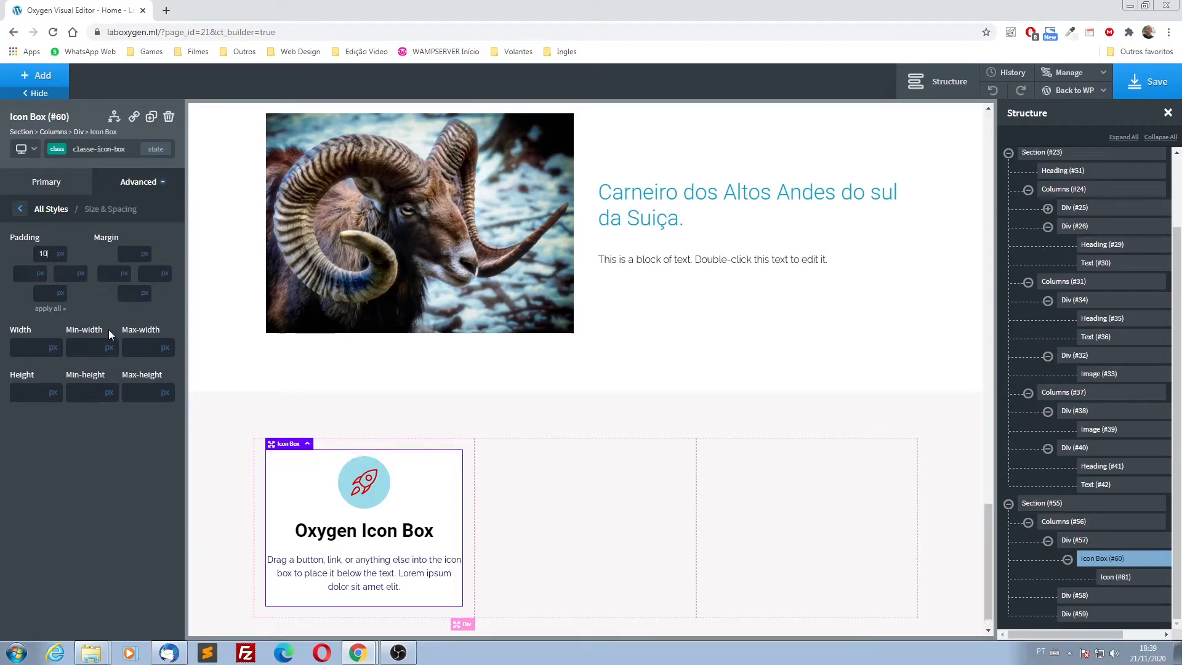
pyautogui.click(26, 276)
pyautogui.write('12')
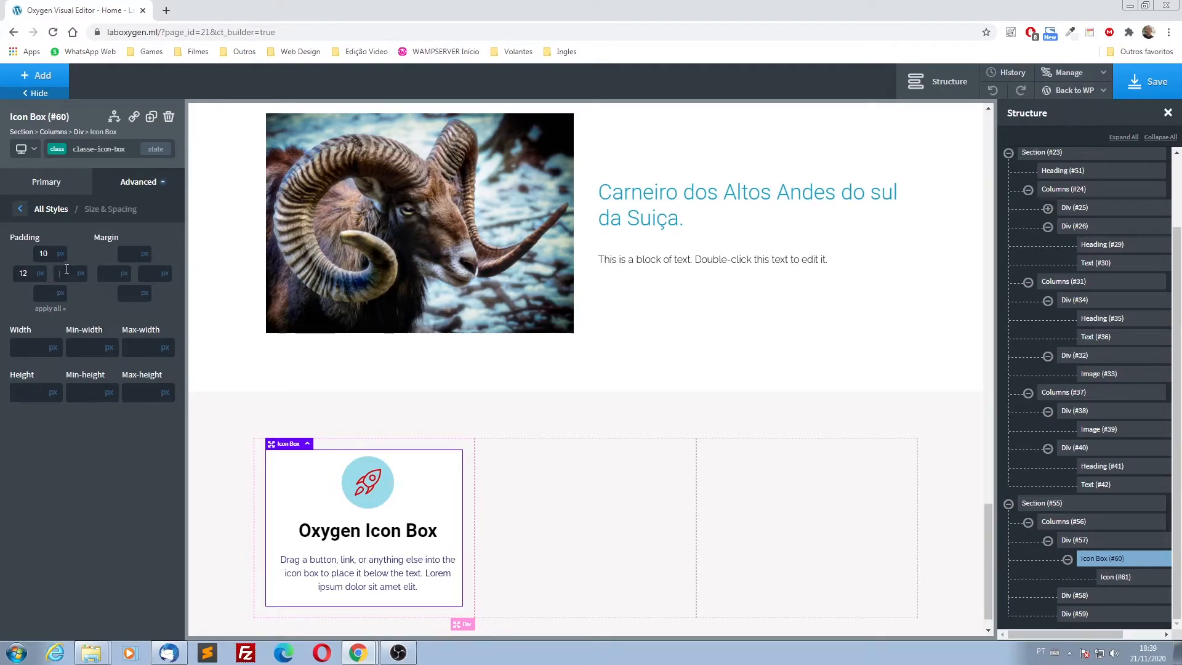
pyautogui.write('12')
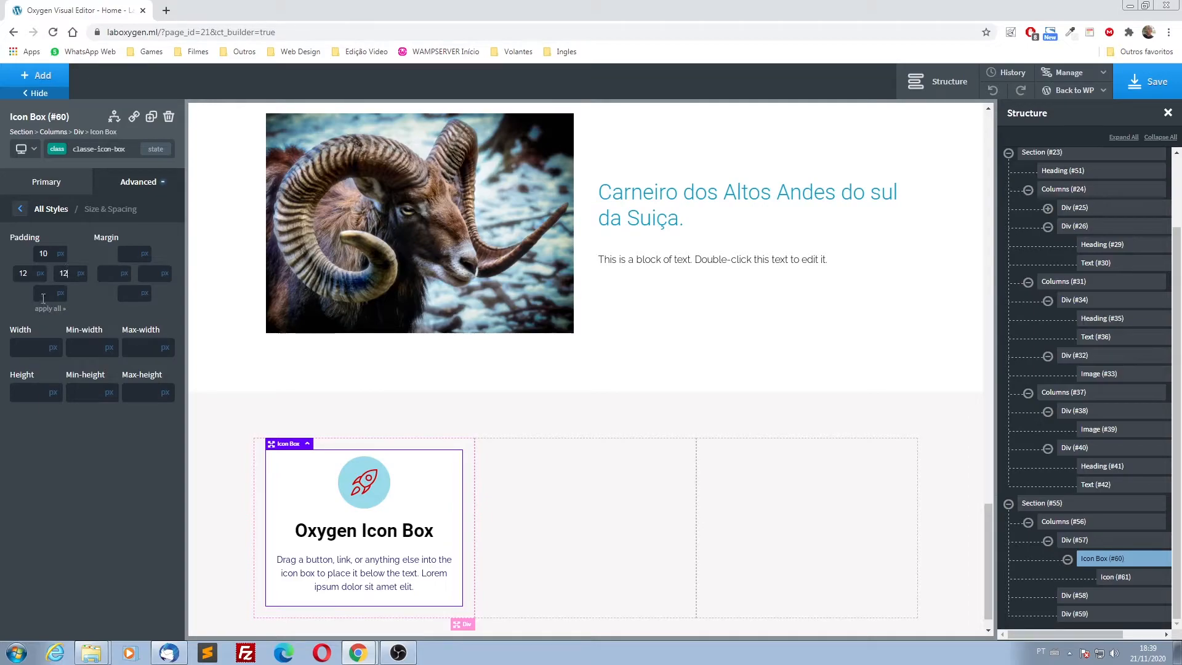
pyautogui.click(44, 294)
pyautogui.write('10')
pyautogui.click(101, 470)
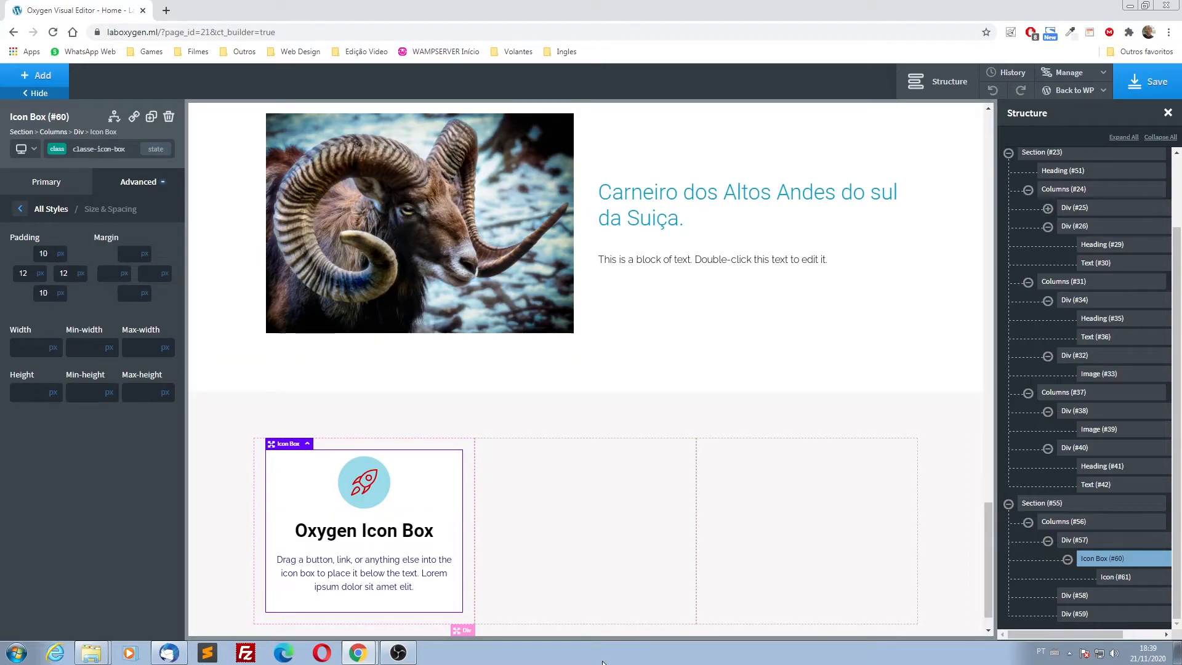
# - Duplicate the icon box twice and move one copy into the second column and the other into the third column
pyautogui.click(218, 450)
pyautogui.click(434, 493)
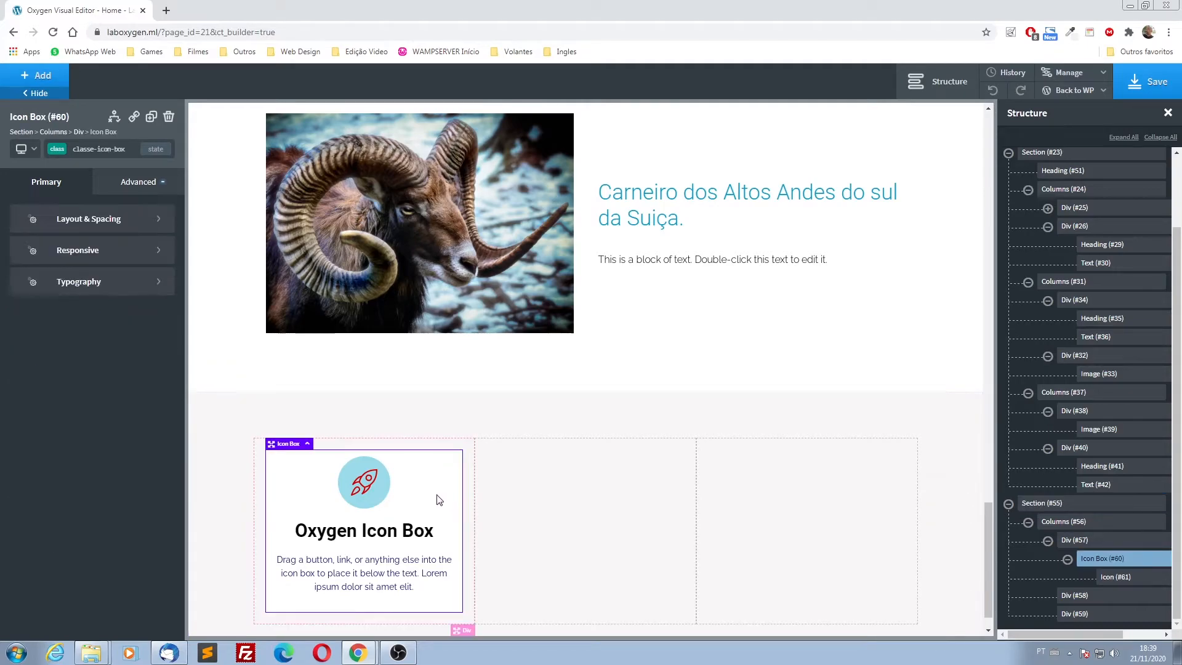
pyautogui.scroll(-1, 640, 498)
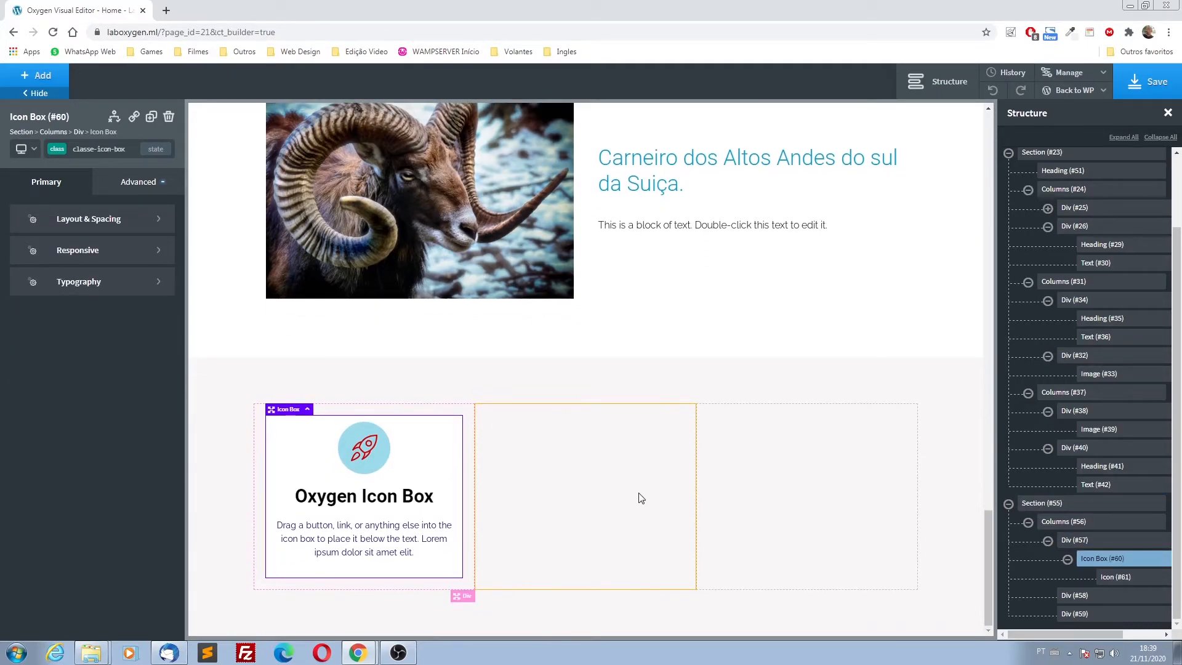
pyautogui.click(150, 117)
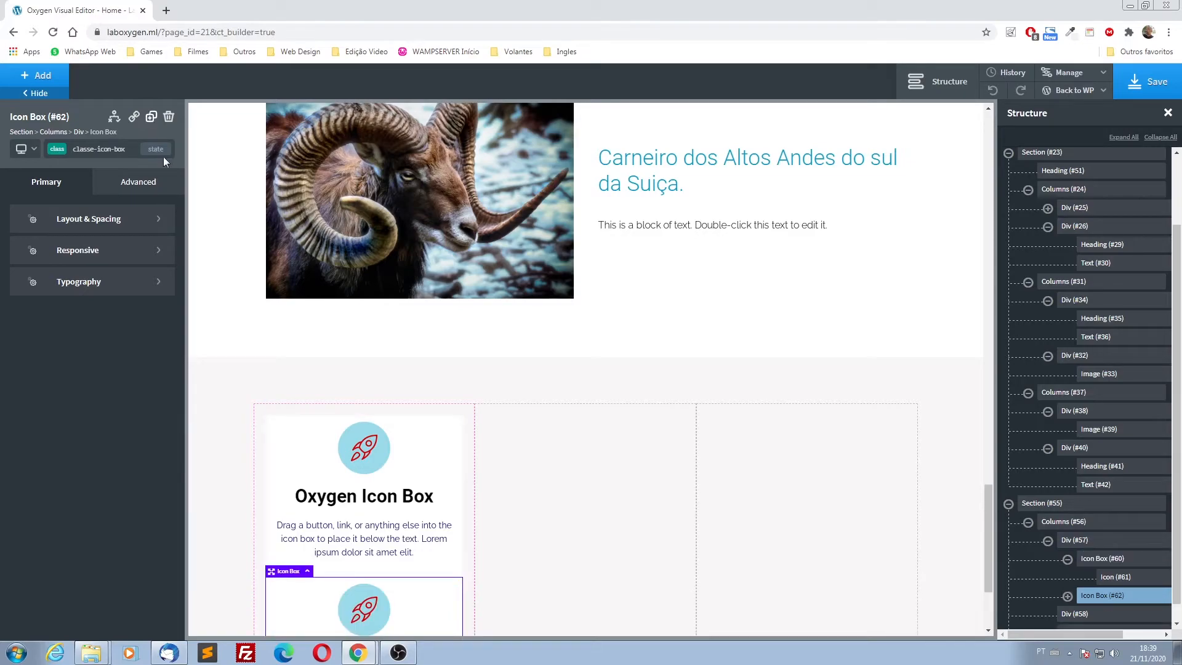
pyautogui.moveTo(271, 573); pyautogui.dragTo(539, 454)
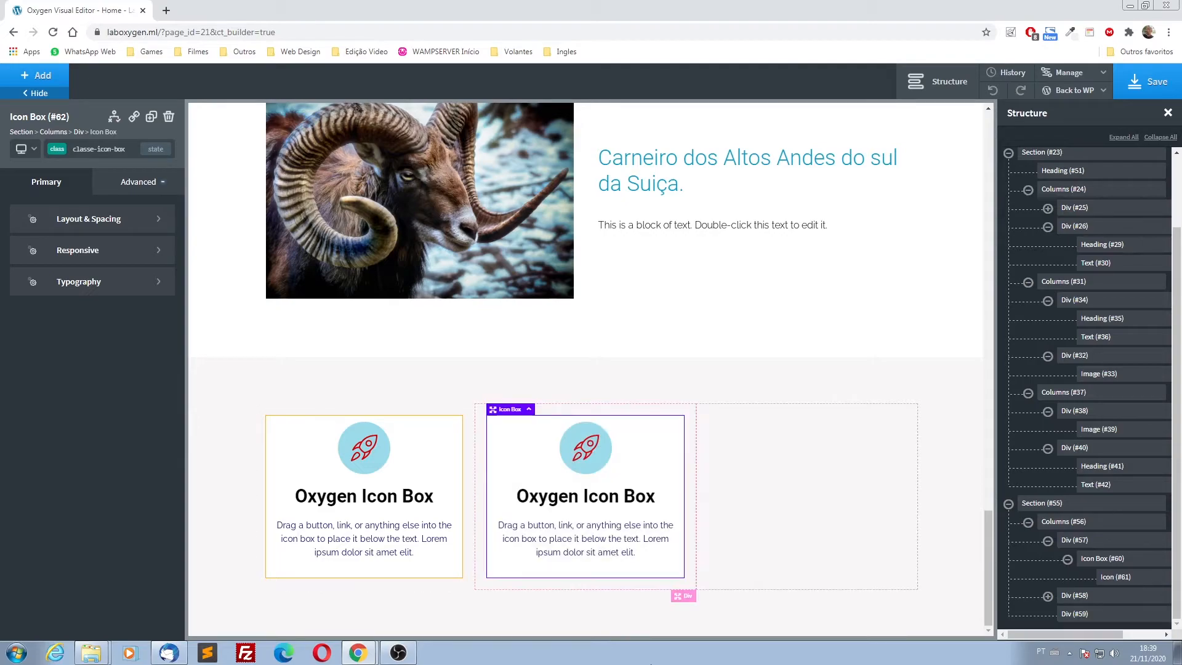
pyautogui.click(150, 119)
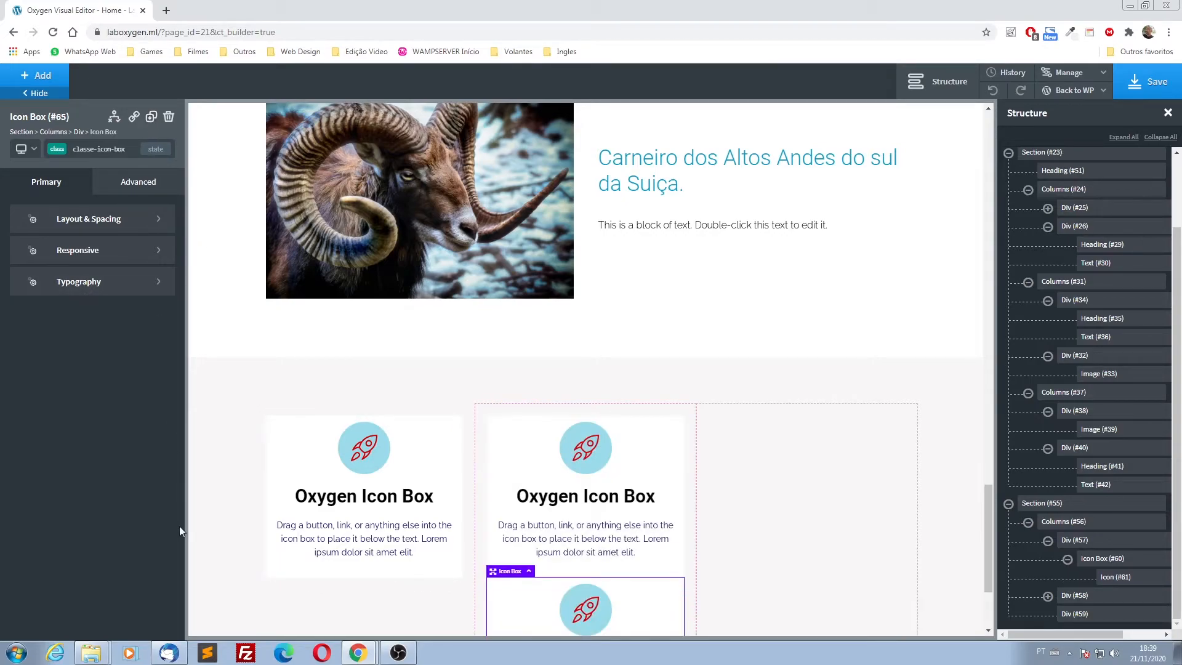
pyautogui.moveTo(490, 570); pyautogui.dragTo(745, 495)
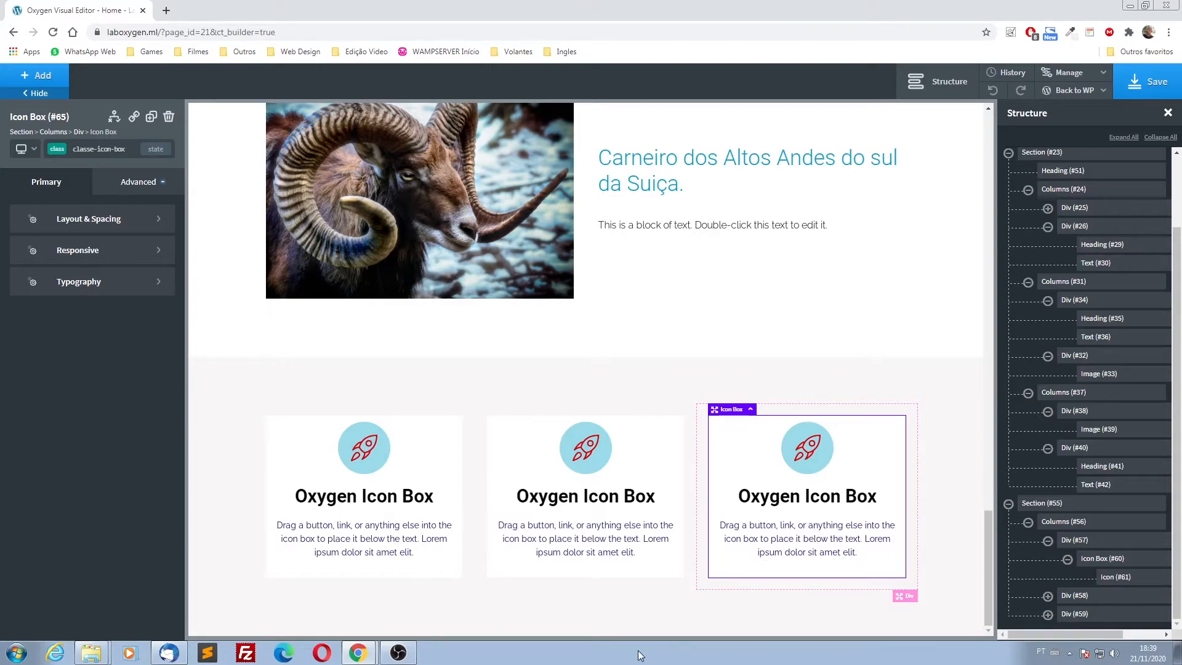
# - Replace the rocket in the second column's icon box with the heart-pulse icon from the Linearicons set
pyautogui.click(589, 451)
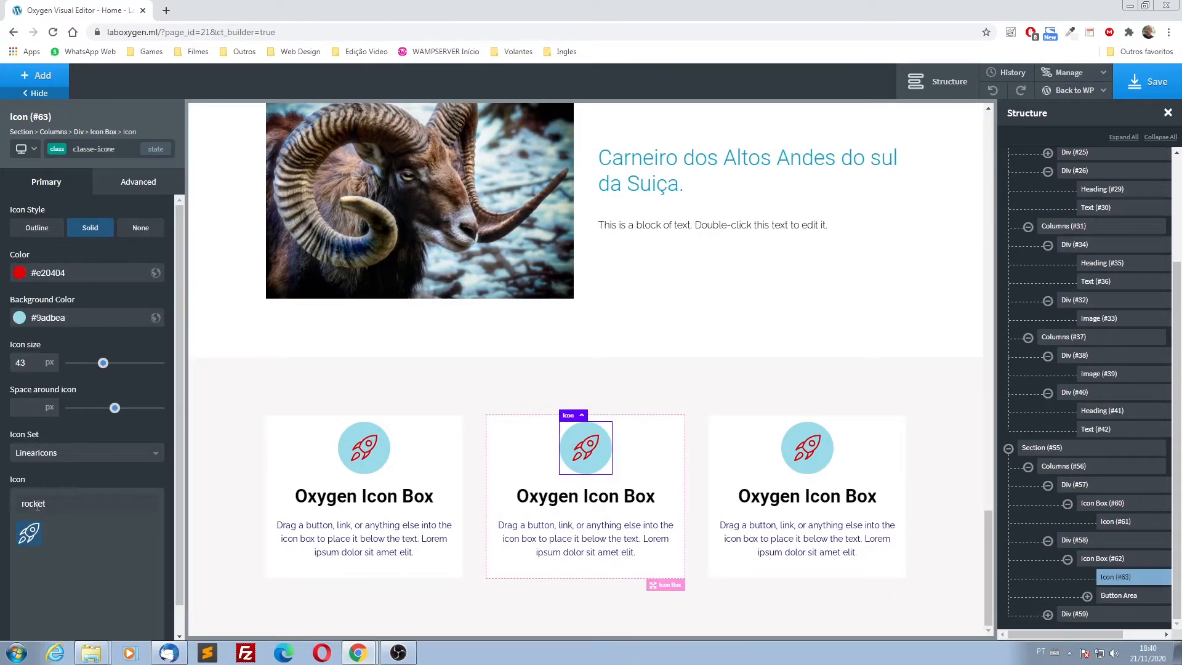
pyautogui.moveTo(58, 503); pyautogui.dragTo(1, 502)
pyautogui.press('BackSpace')
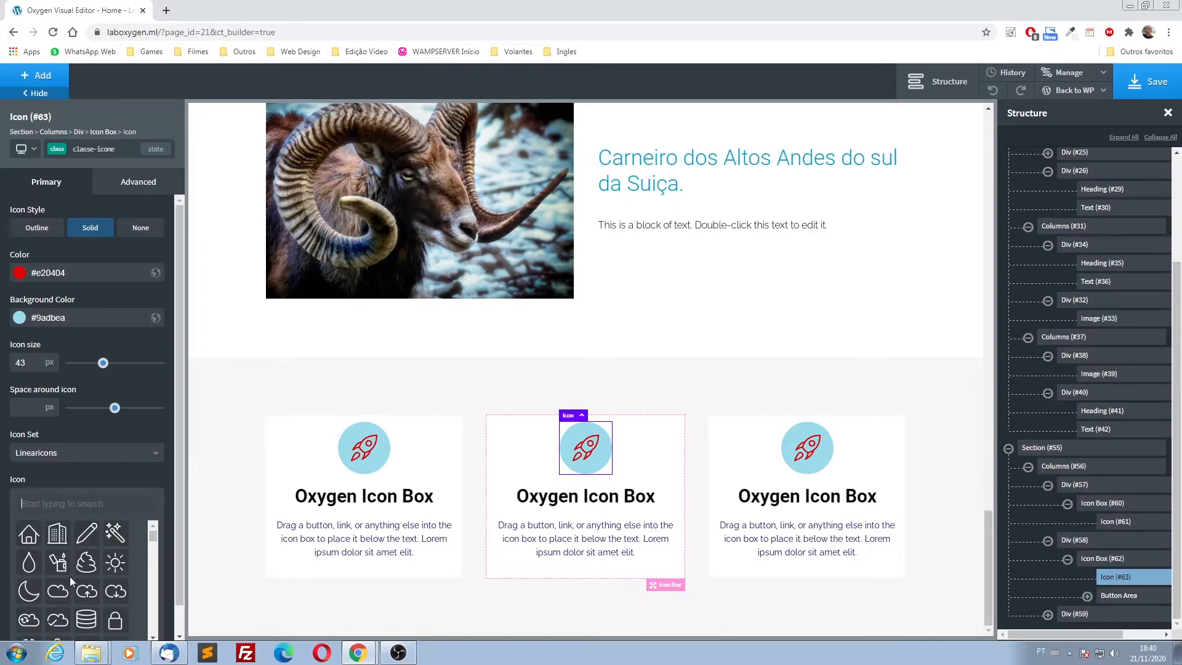
pyautogui.moveTo(176, 541); pyautogui.dragTo(171, 614)
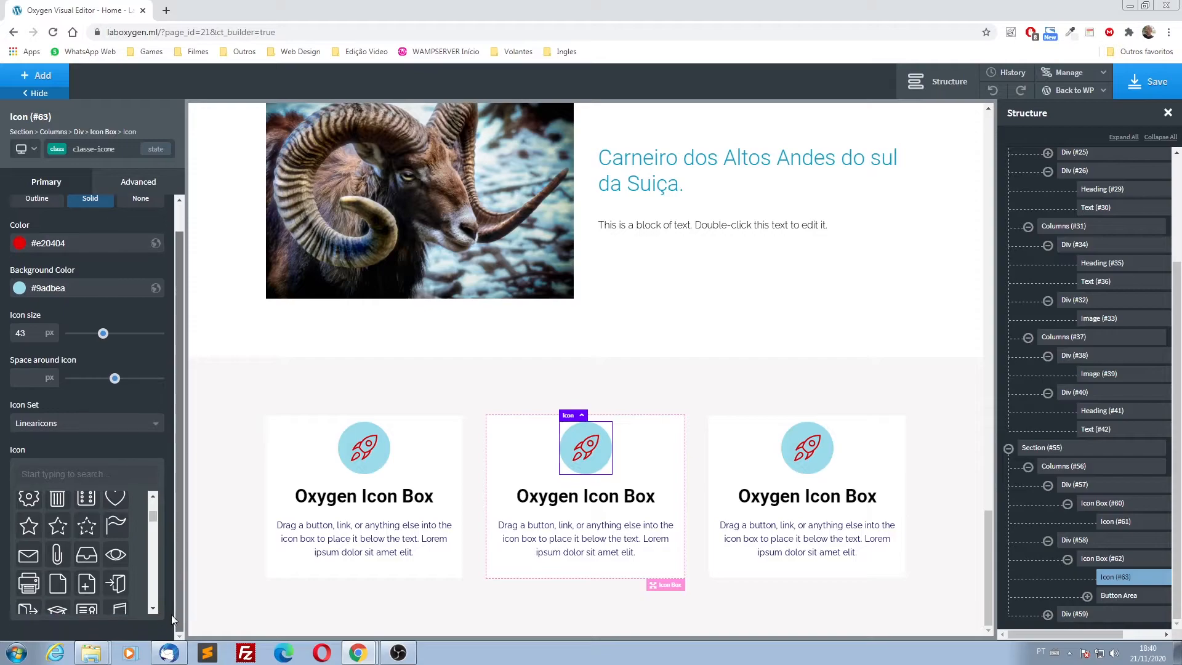
pyautogui.scroll(-5, 97, 557)
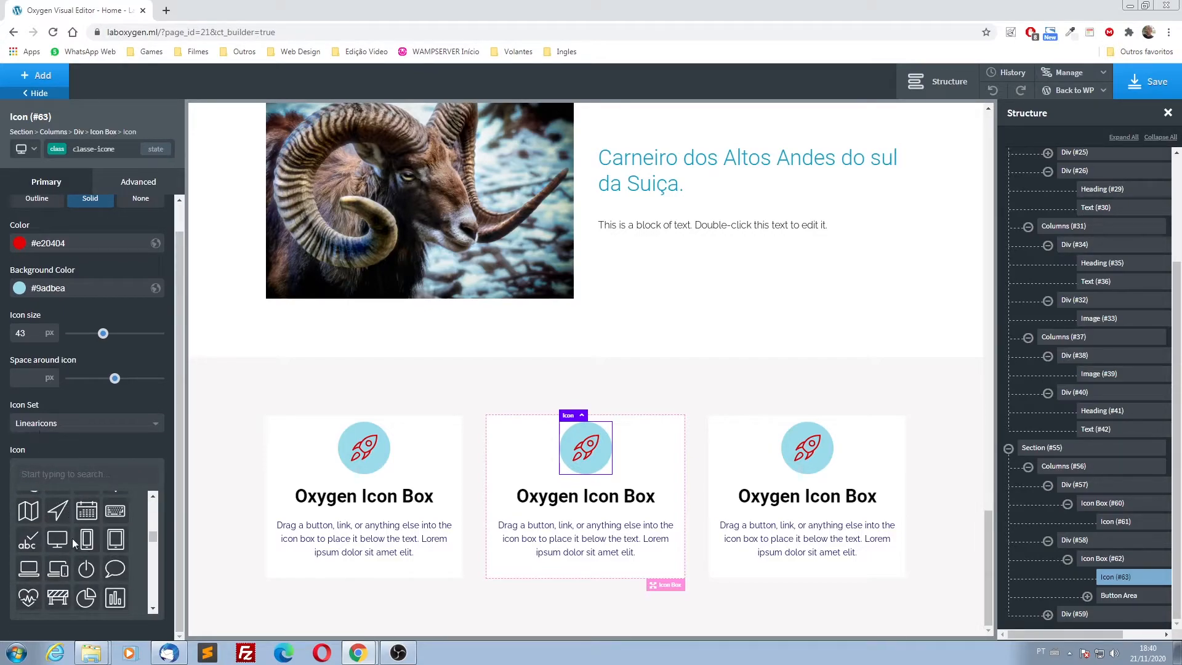
pyautogui.click(30, 598)
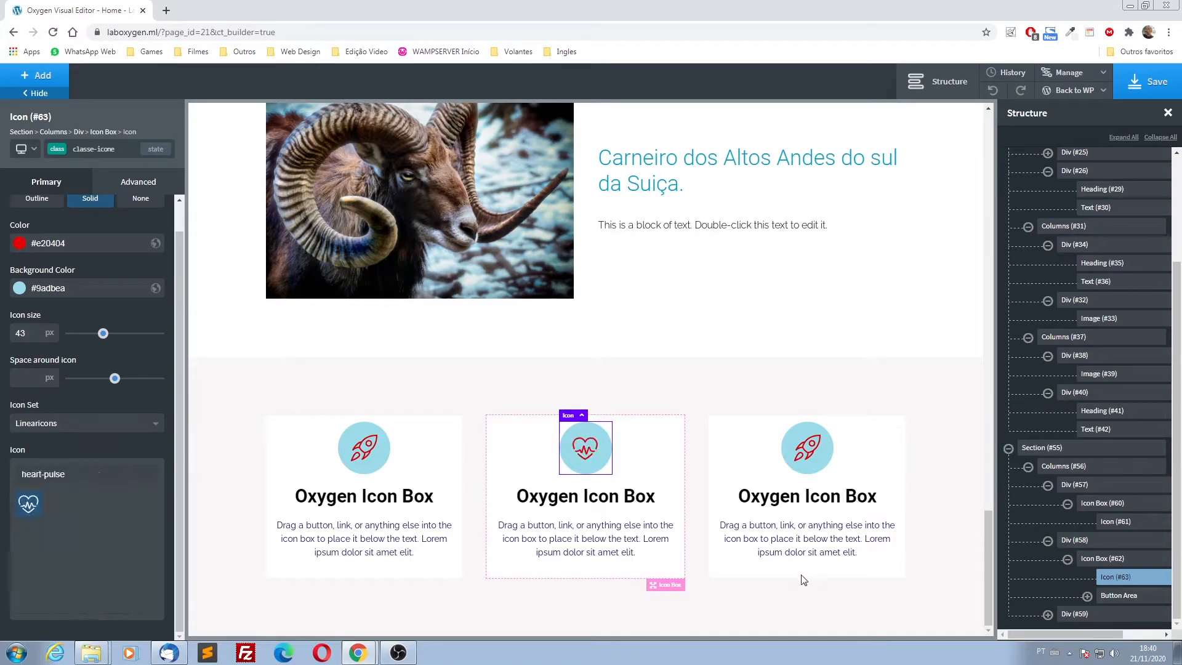
# - Change the third column's icon to the Linearicons apartment icon and save the page
pyautogui.click(800, 448)
pyautogui.moveTo(59, 474); pyautogui.dragTo(2, 480)
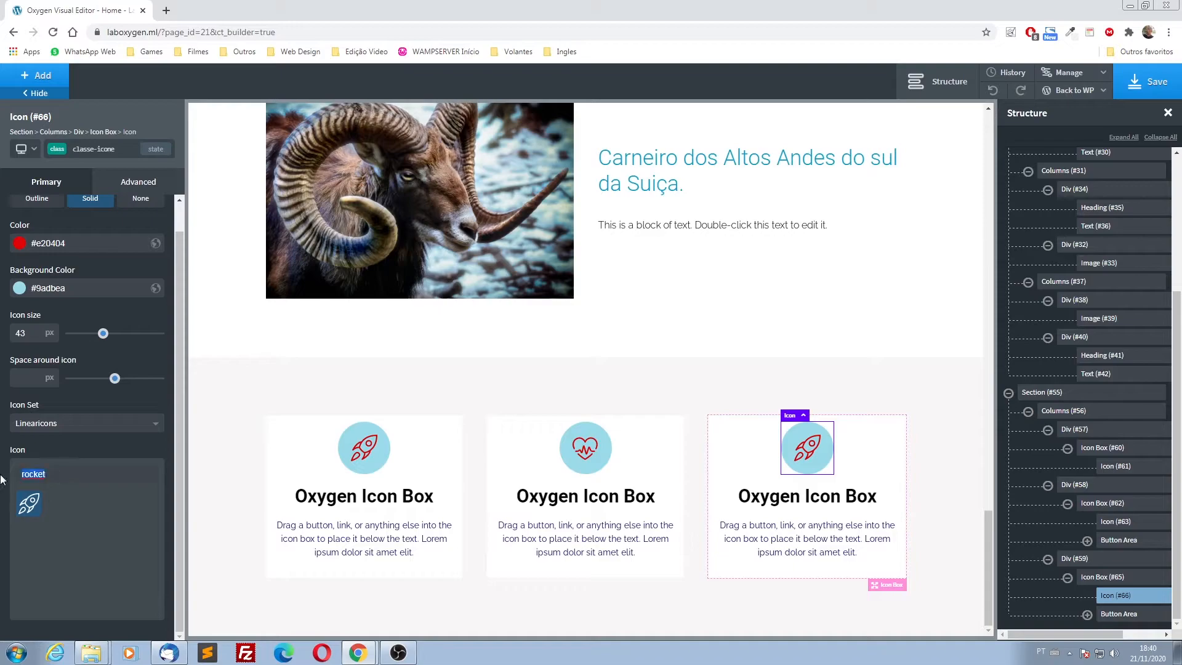
pyautogui.press('BackSpace')
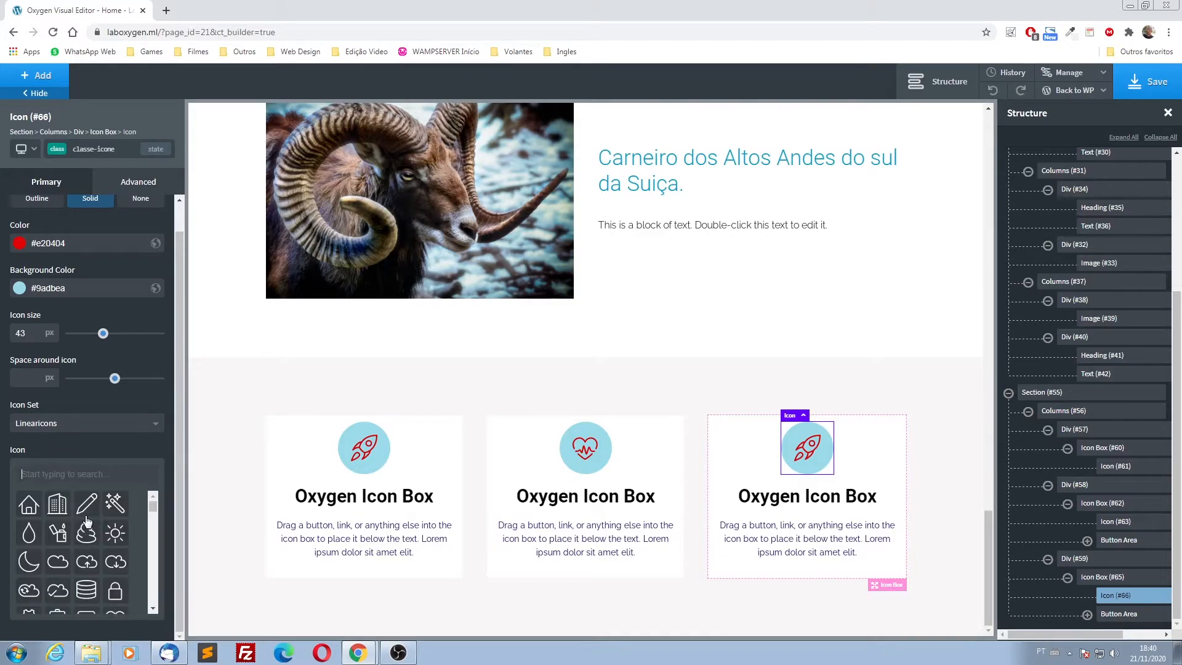
pyautogui.click(57, 504)
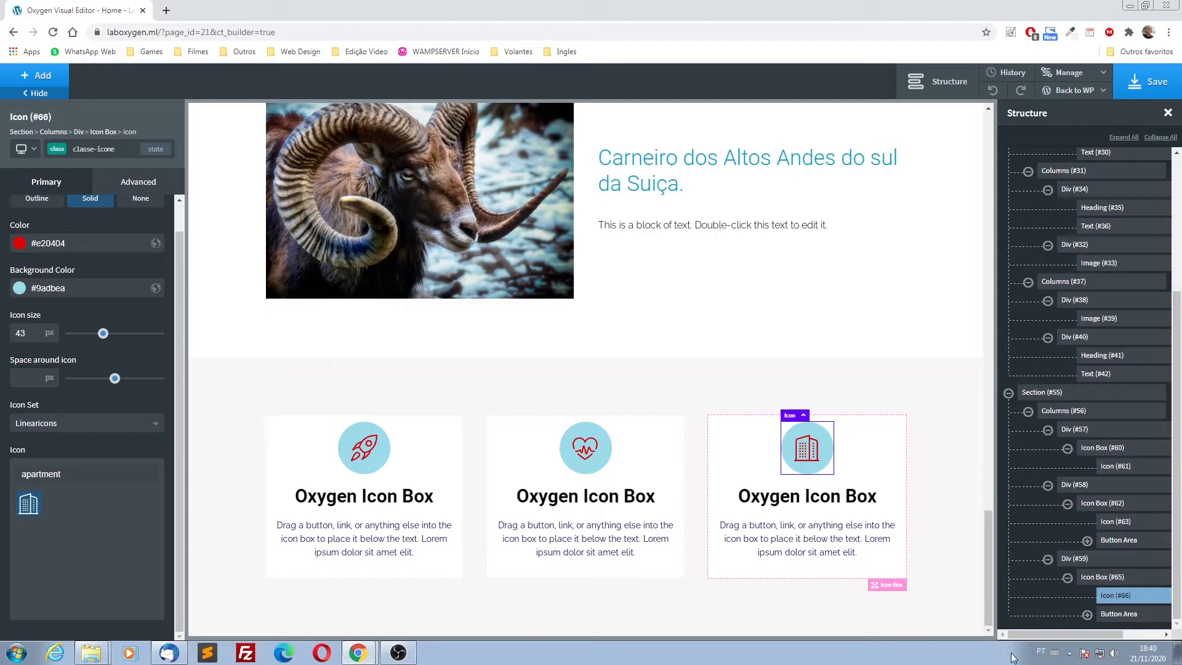
pyautogui.click(1157, 82)
# - Add a new section below the icon boxes, with its child elements stacked vertically and centered horizontally
pyautogui.click(61, 80)
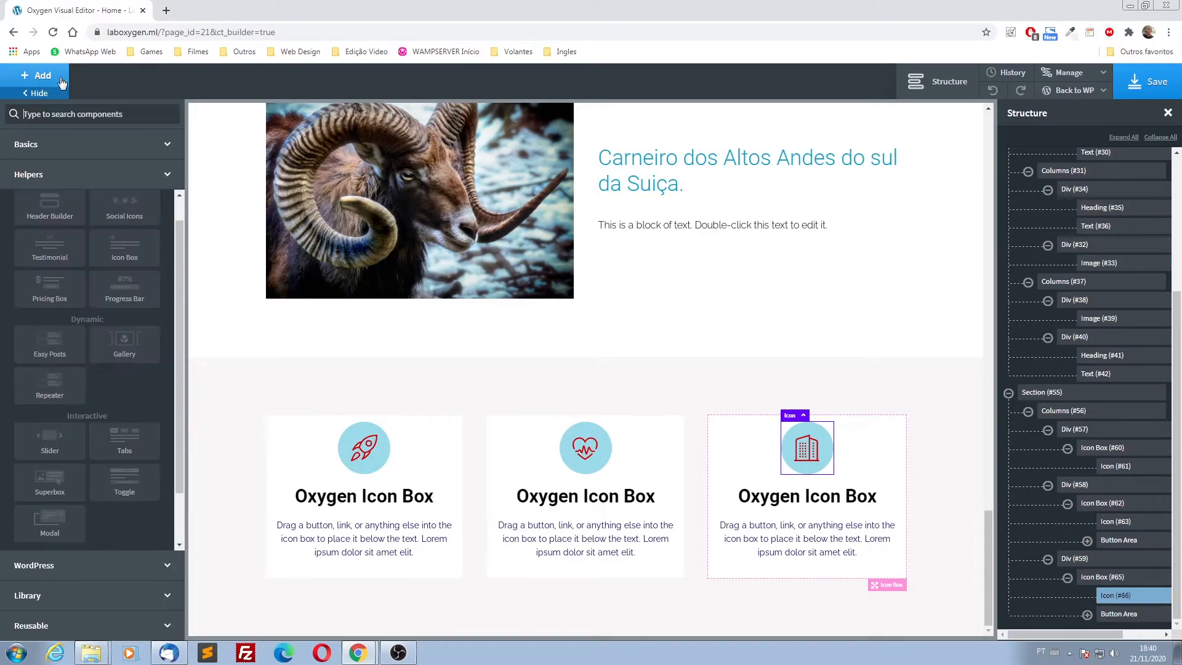
pyautogui.click(66, 148)
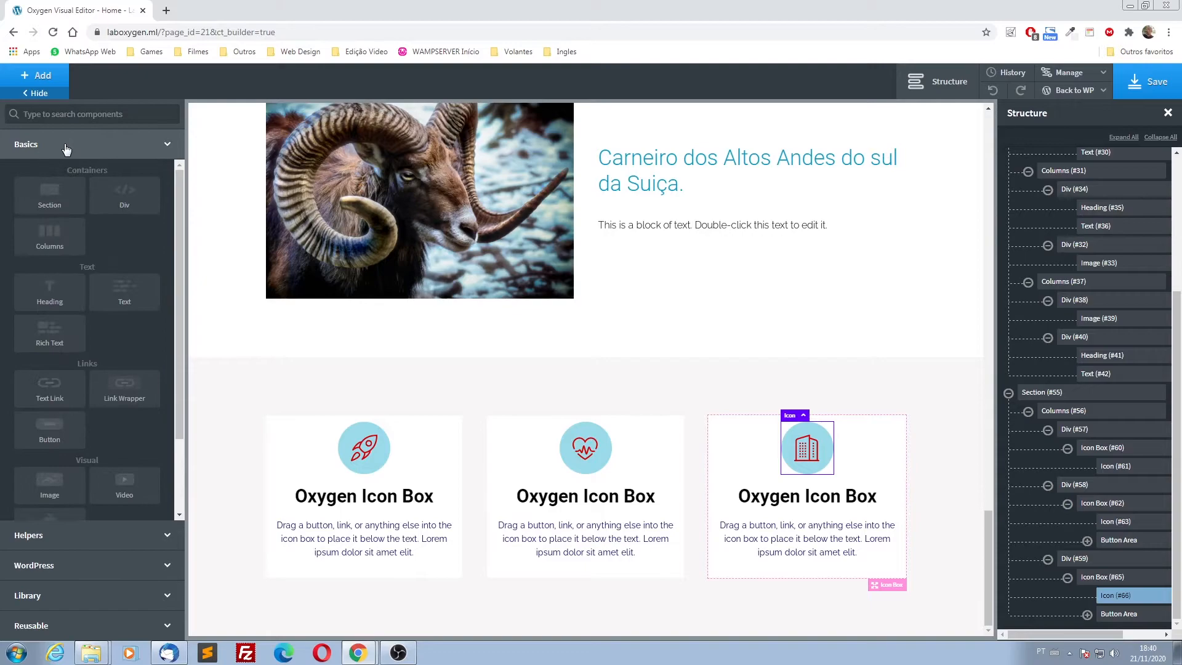
pyautogui.click(54, 202)
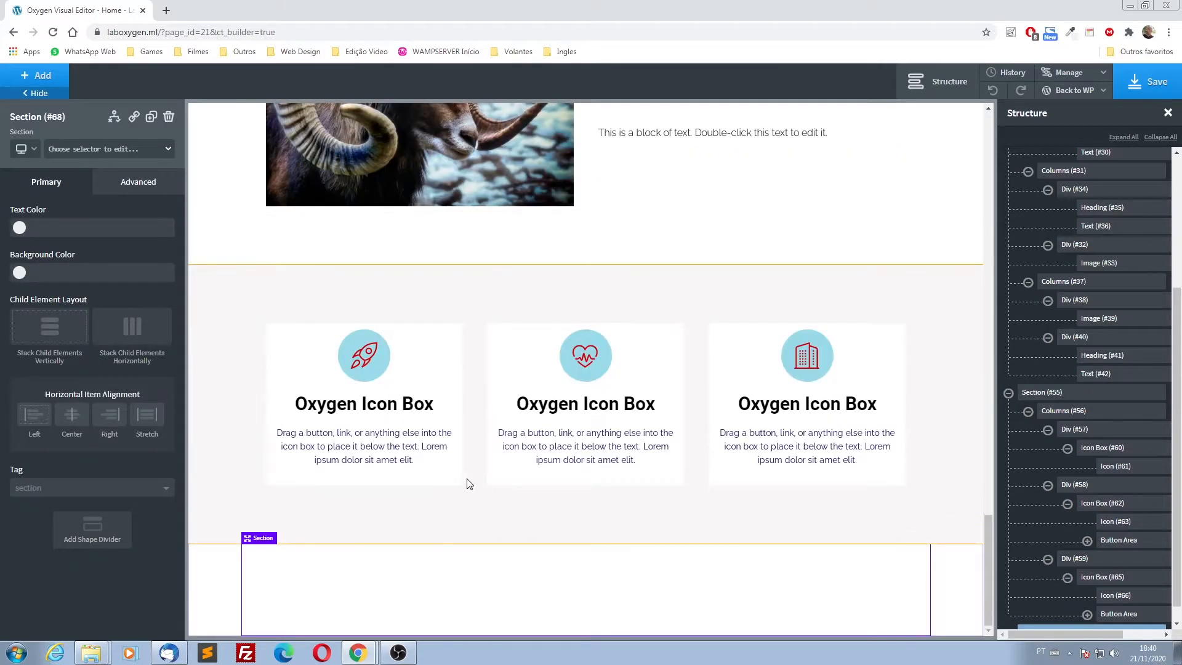
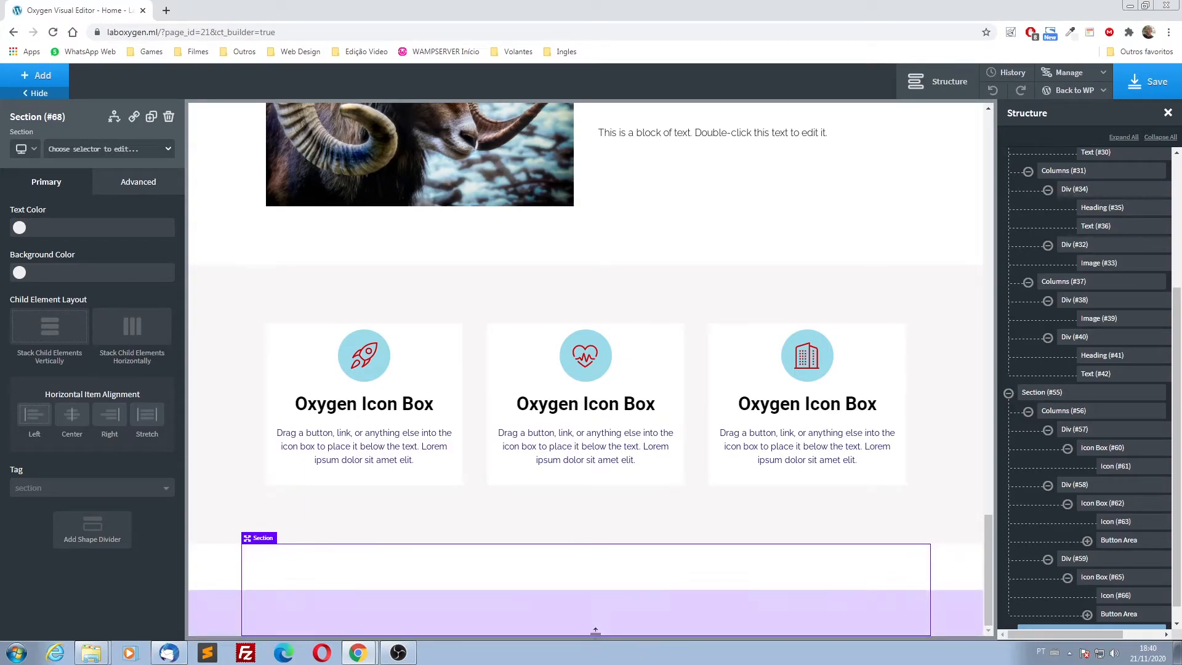
pyautogui.click(49, 327)
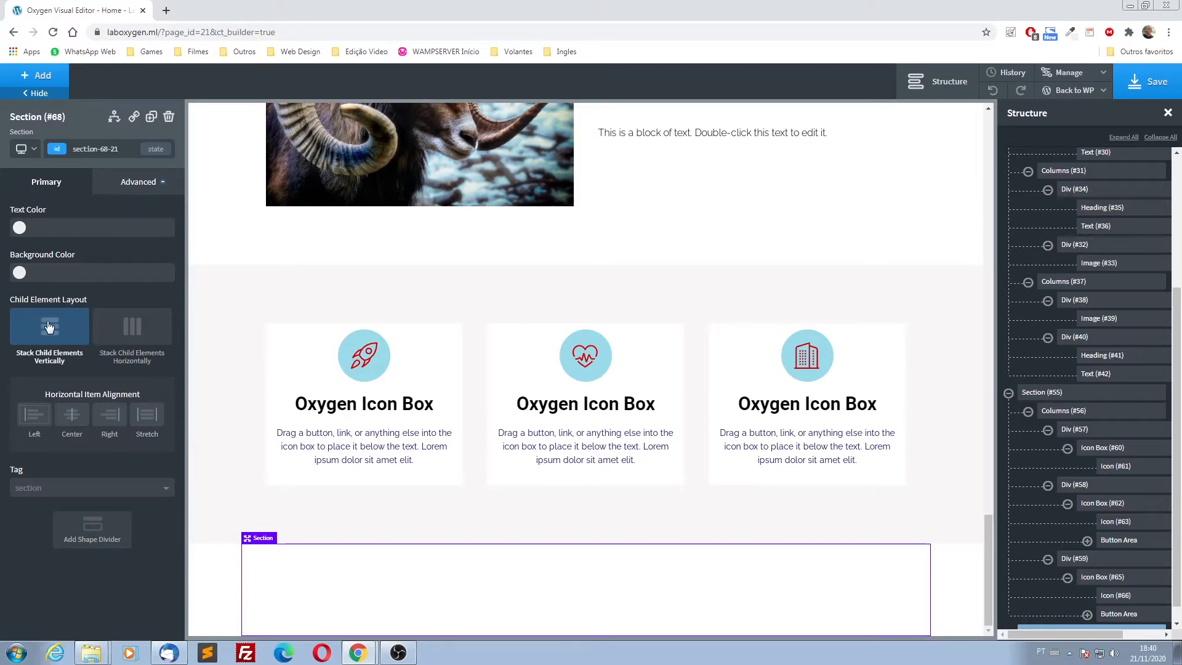
pyautogui.click(74, 416)
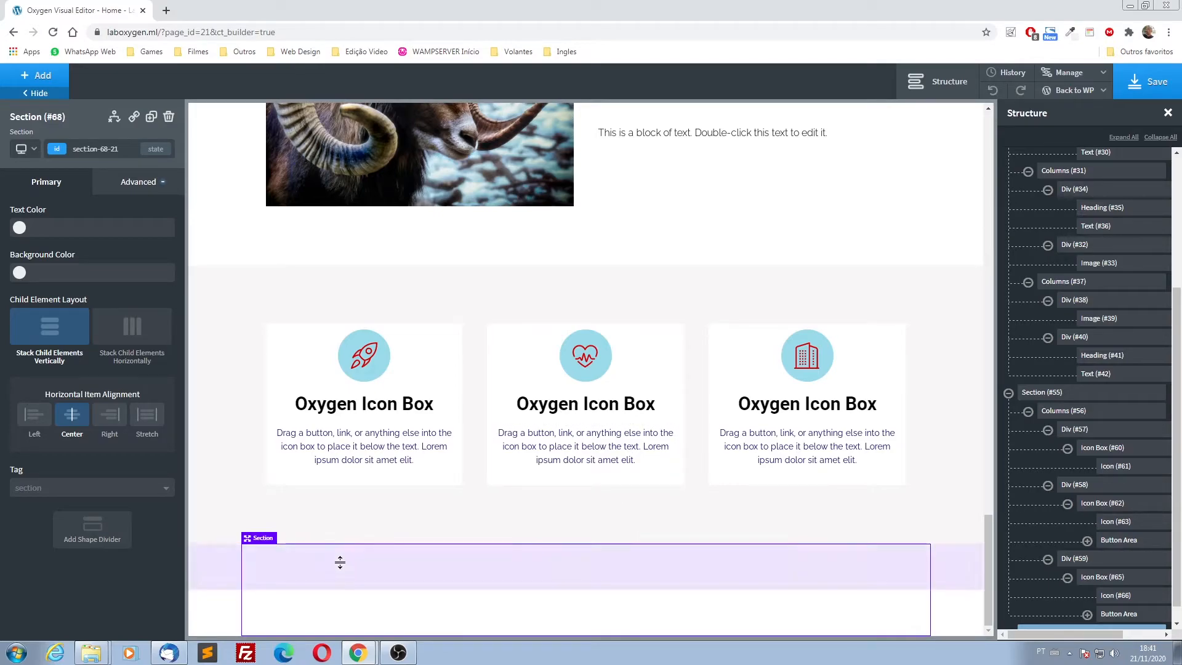
# - Add a heading to the new section with the text "Perguntas Frequentes"
pyautogui.click(37, 75)
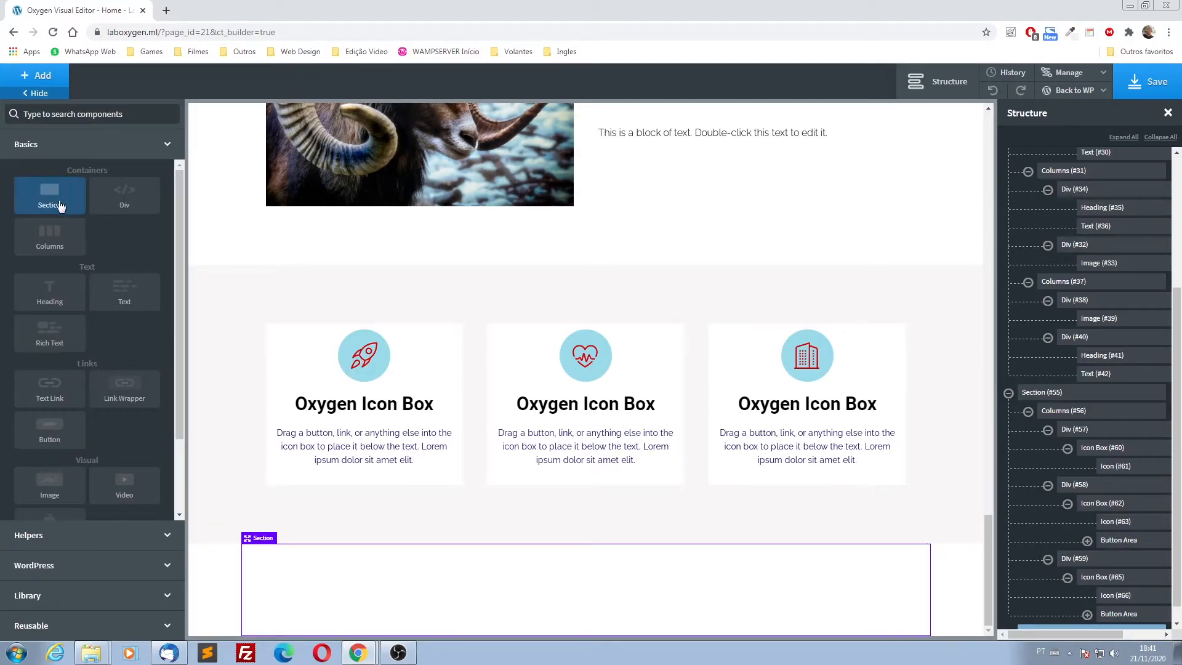
pyautogui.click(62, 299)
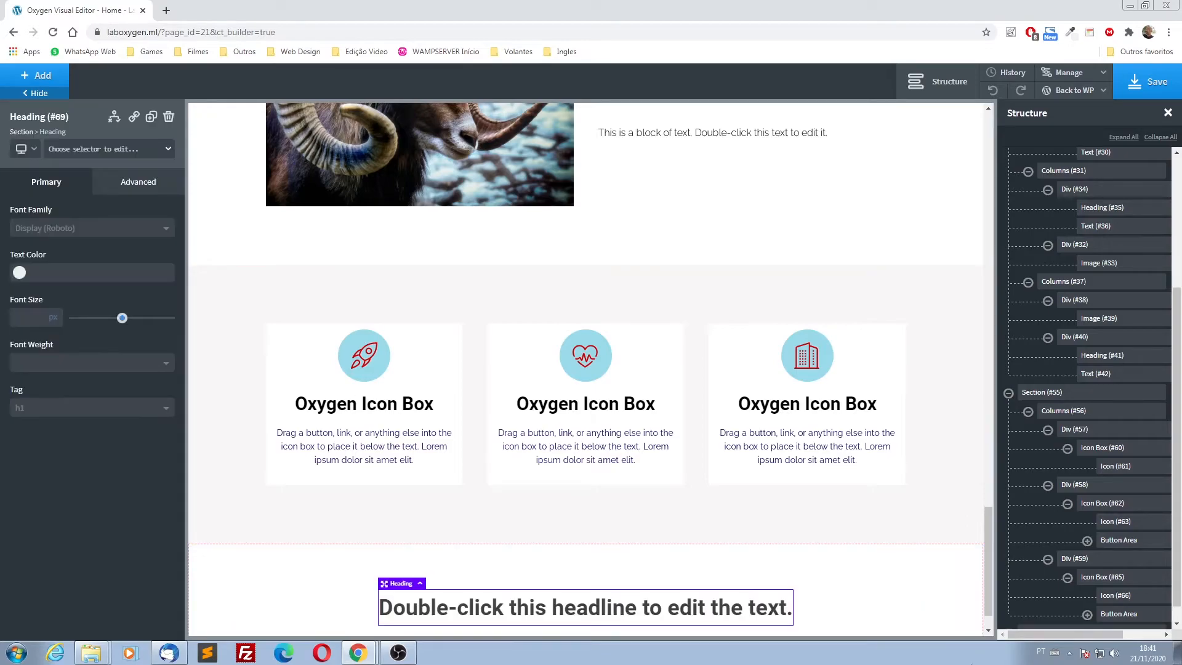
pyautogui.doubleClick(632, 606)
pyautogui.write('Per')
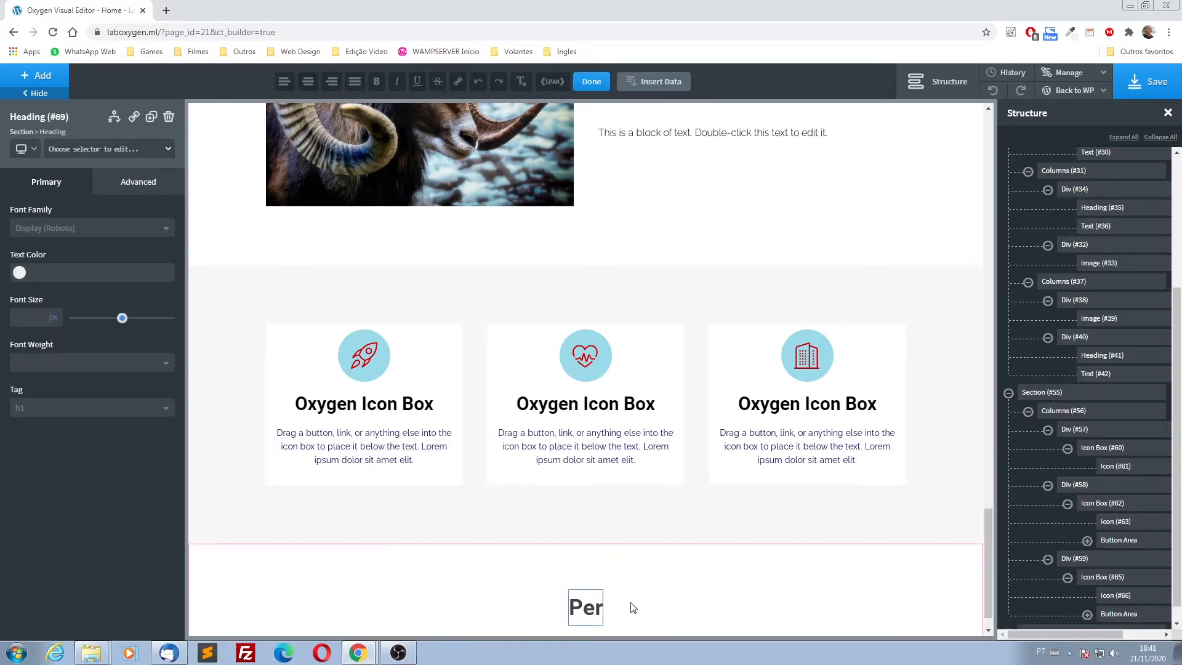
pyautogui.write('guntas Freq')
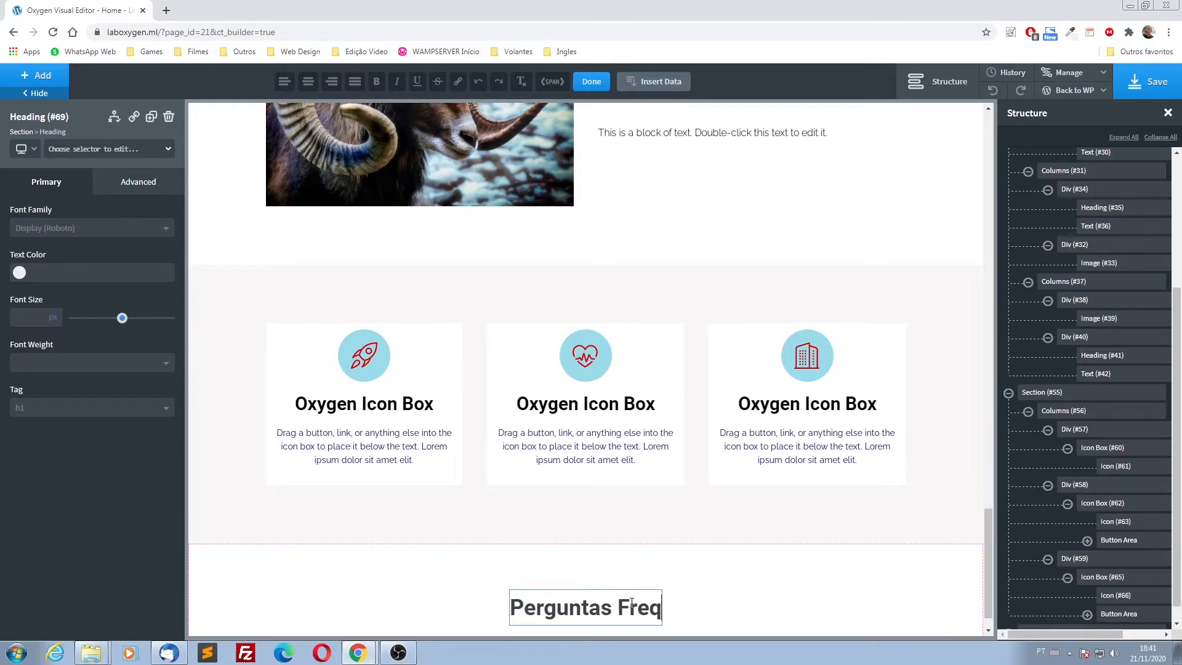
pyautogui.write('uentes')
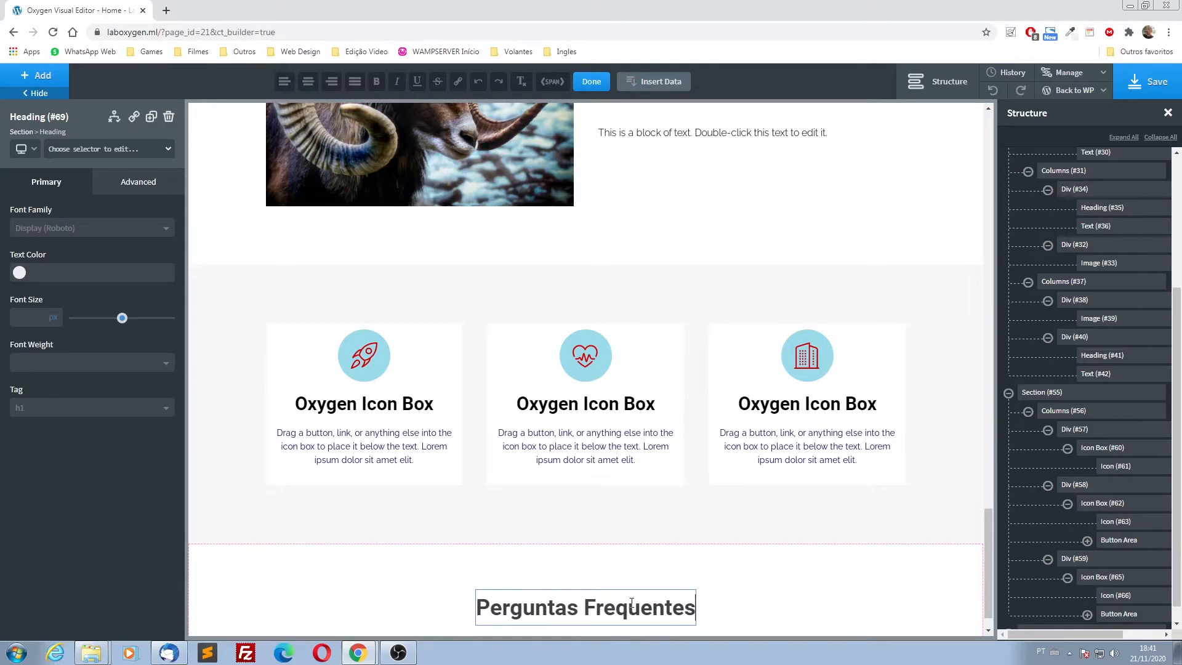
pyautogui.click(608, 615)
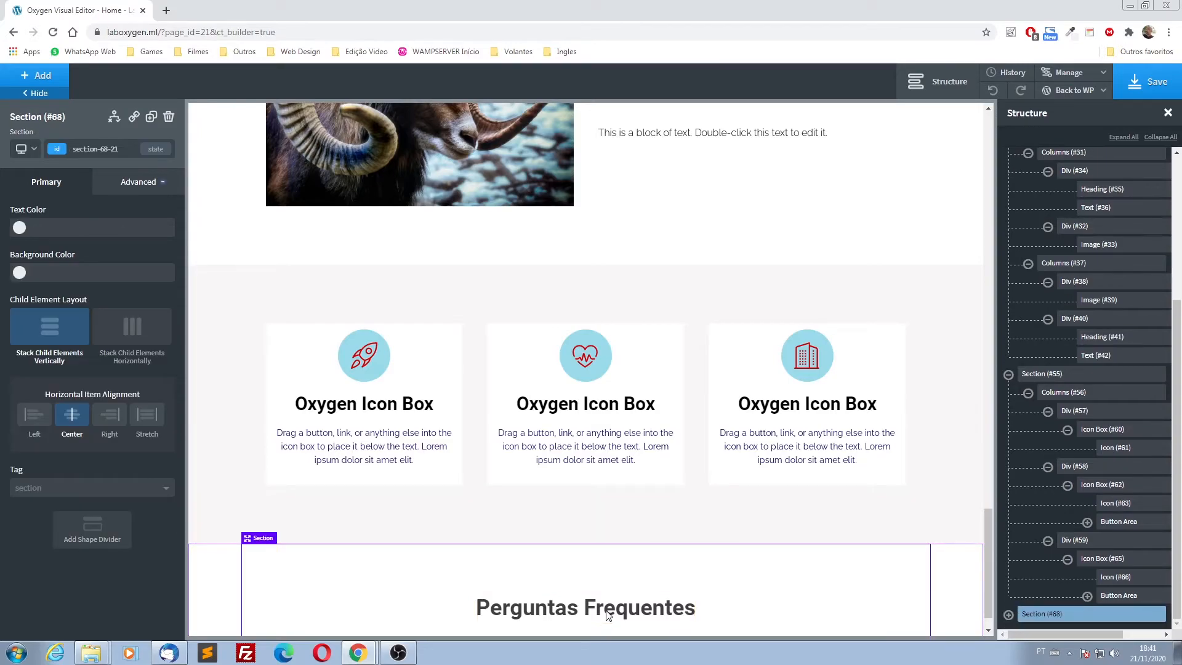
# - Apply the existing class classe-titulo-principal to the "Perguntas Frequentes" heading
pyautogui.click(609, 614)
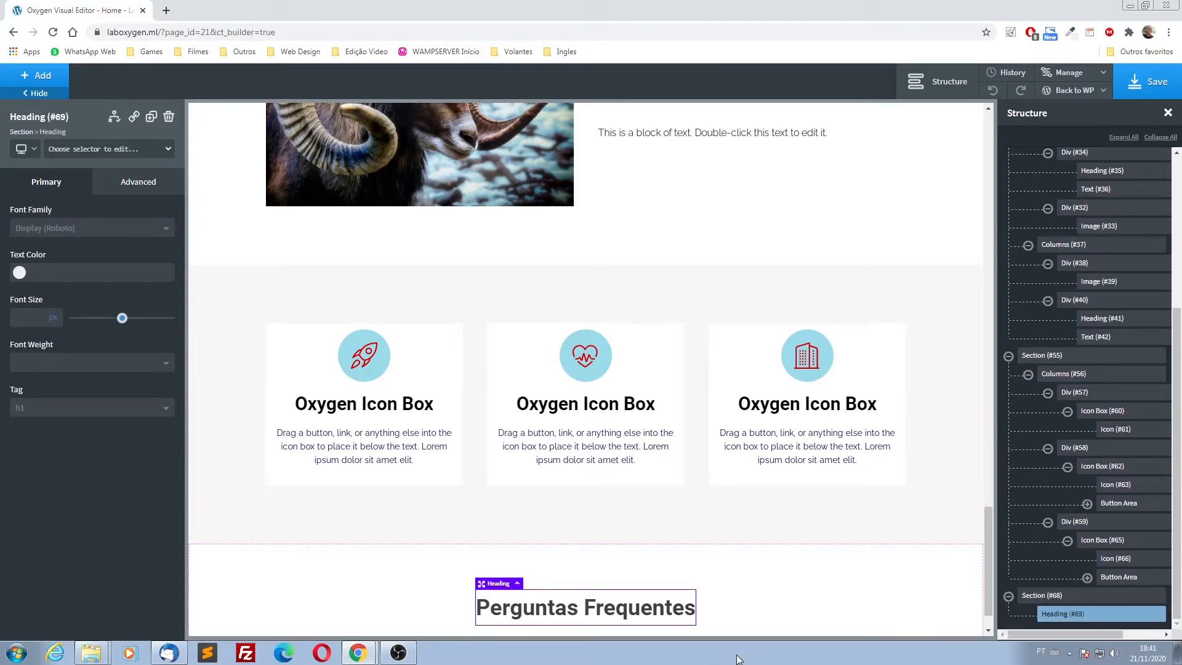
pyautogui.click(84, 149)
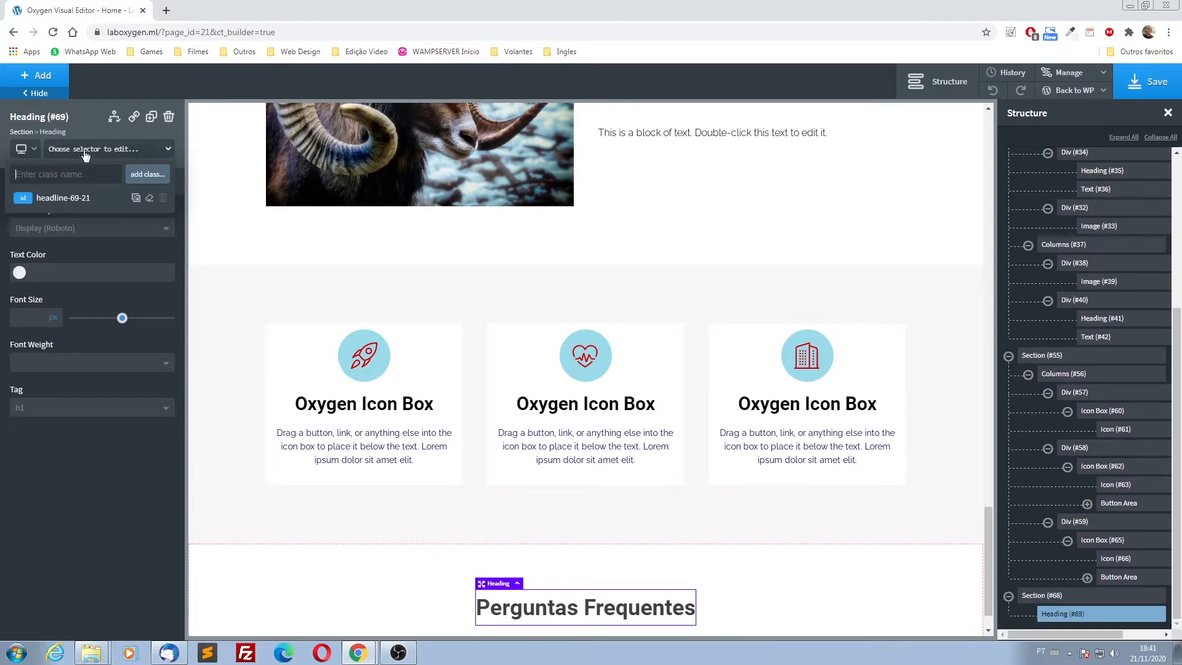
pyautogui.write('clas')
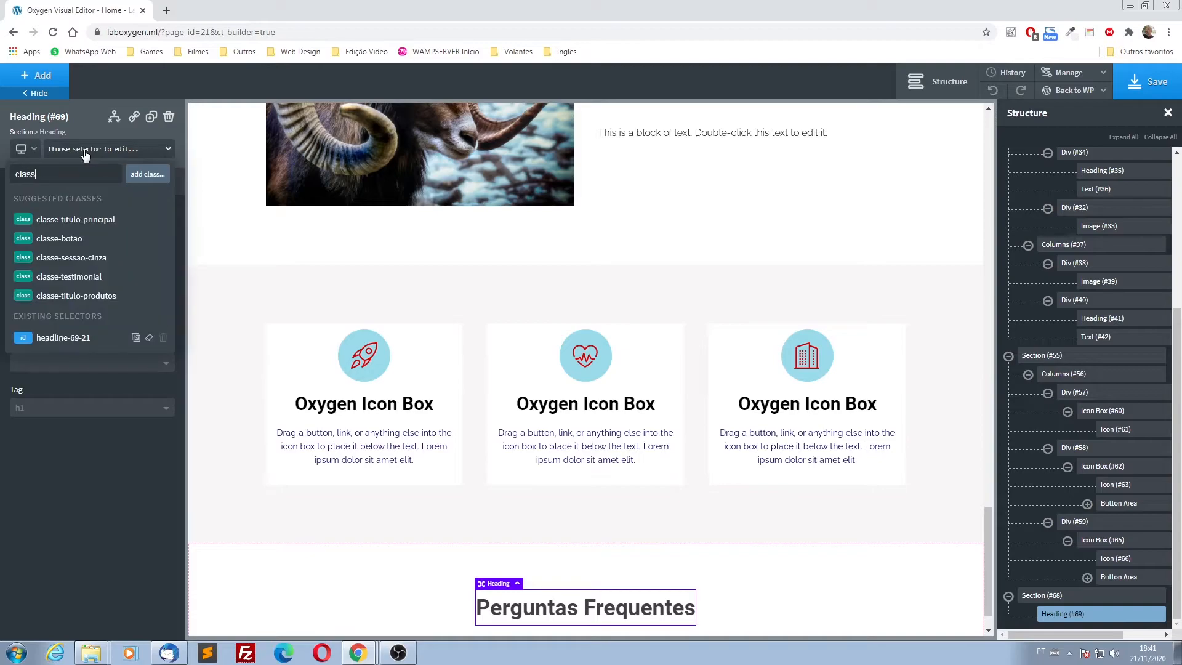
pyautogui.write('s')
pyautogui.click(69, 227)
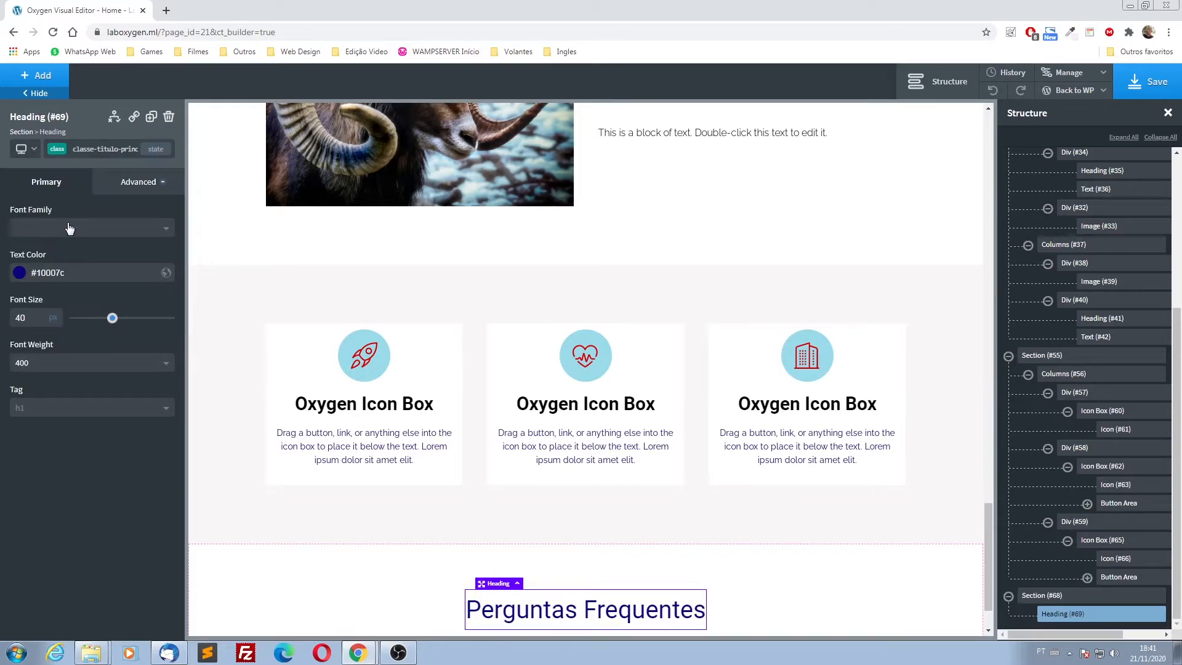
# - Add a Columns element with the 50 50 layout below the "Perguntas Frequentes" heading
pyautogui.scroll(-1, 527, 585)
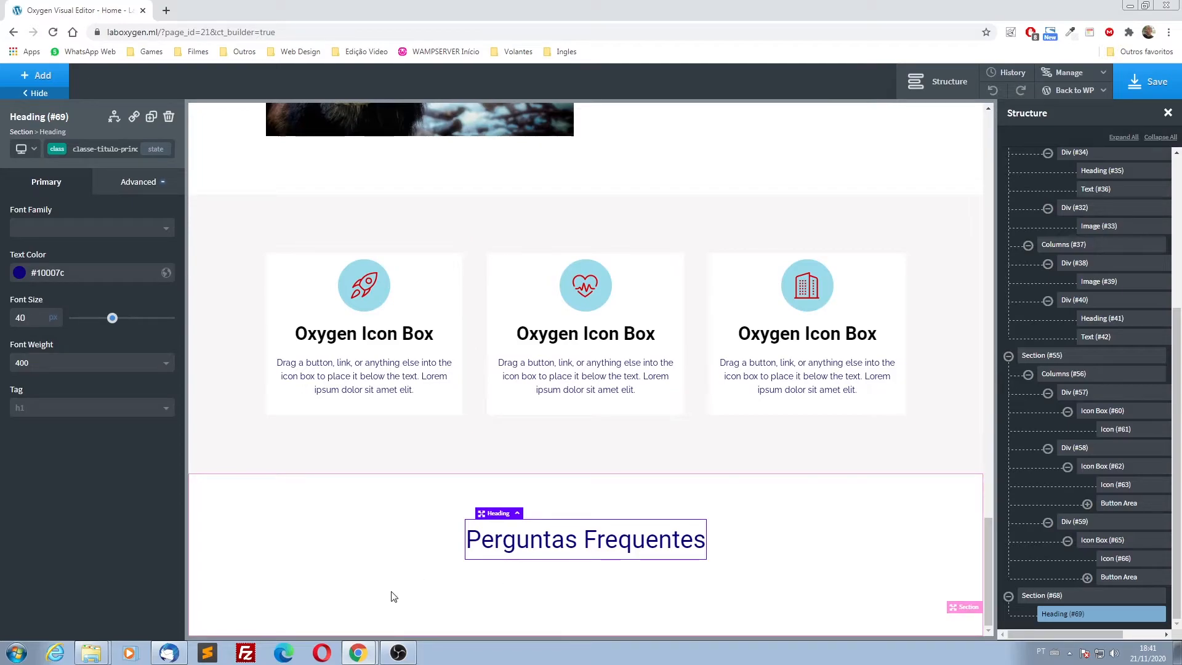
pyautogui.click(44, 76)
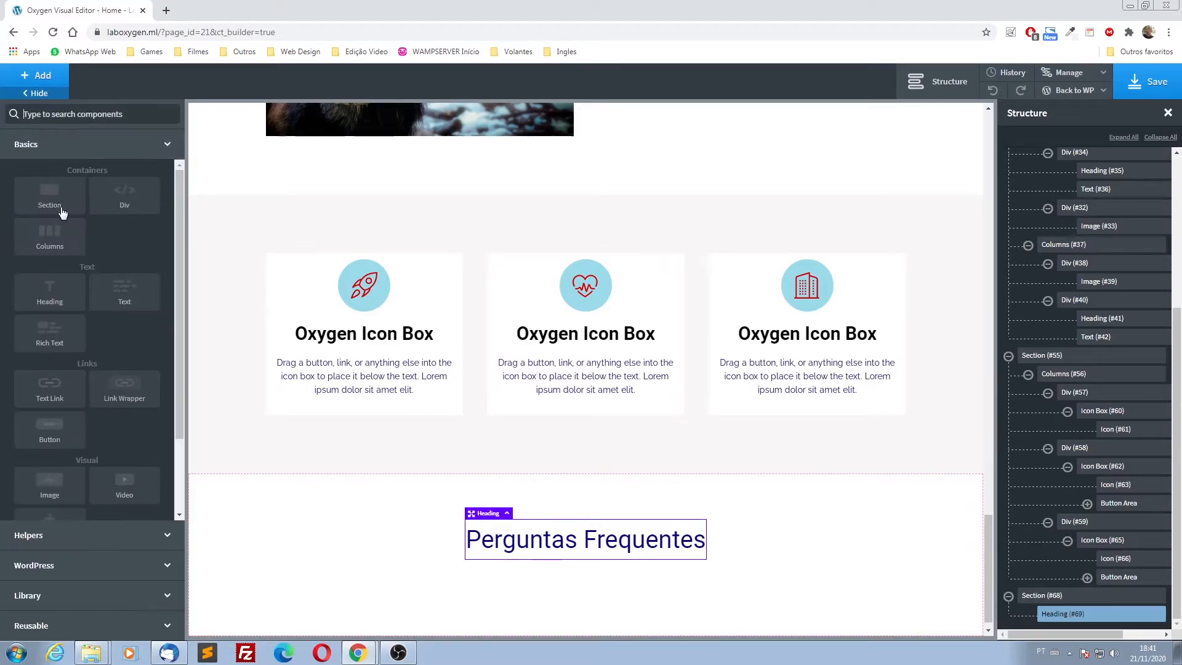
pyautogui.click(51, 240)
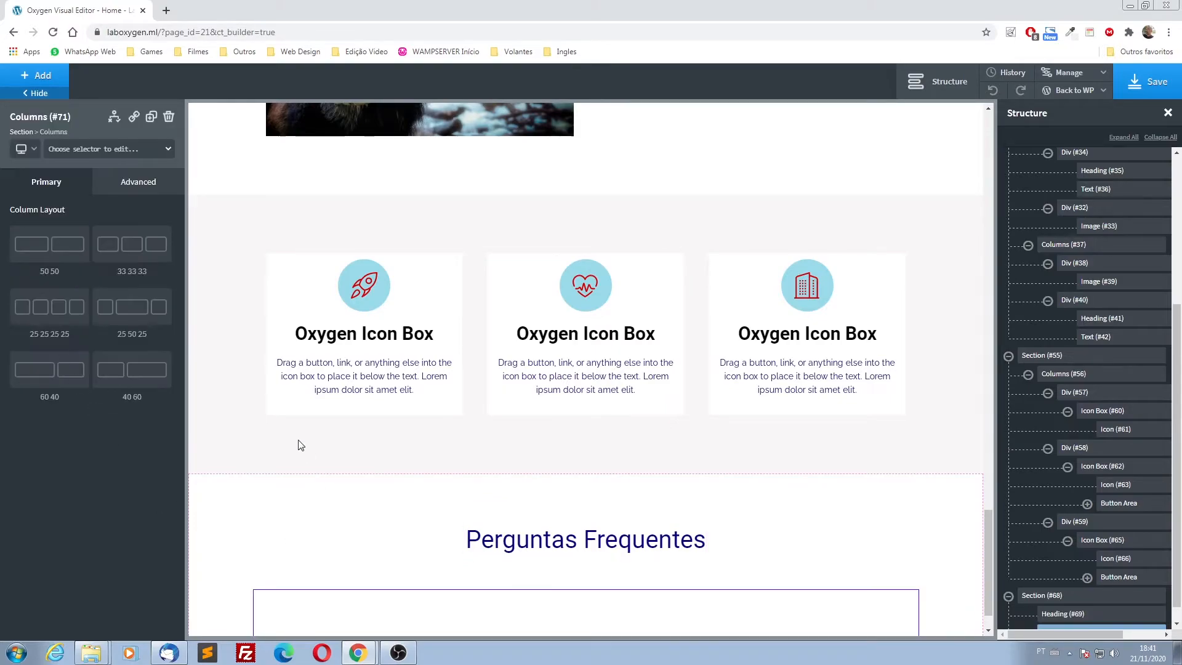
pyautogui.click(52, 252)
# - Add a div to the first column of the FAQ section, containing a heading followed by a text block
pyautogui.scroll(-1, 485, 604)
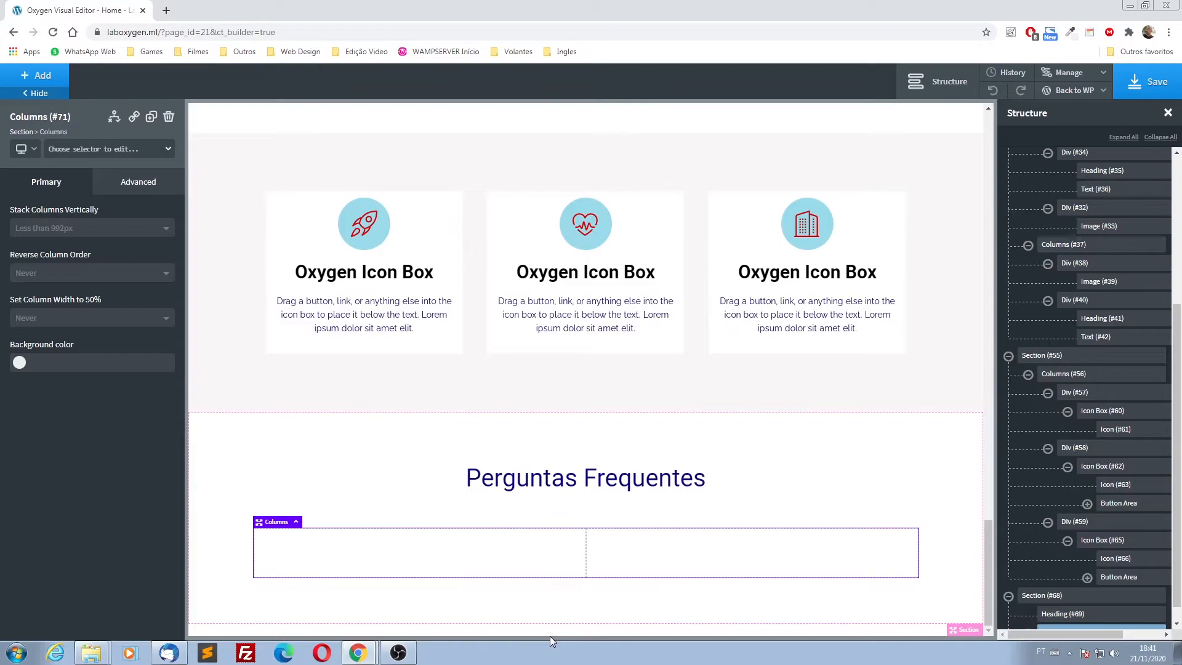
pyautogui.click(501, 558)
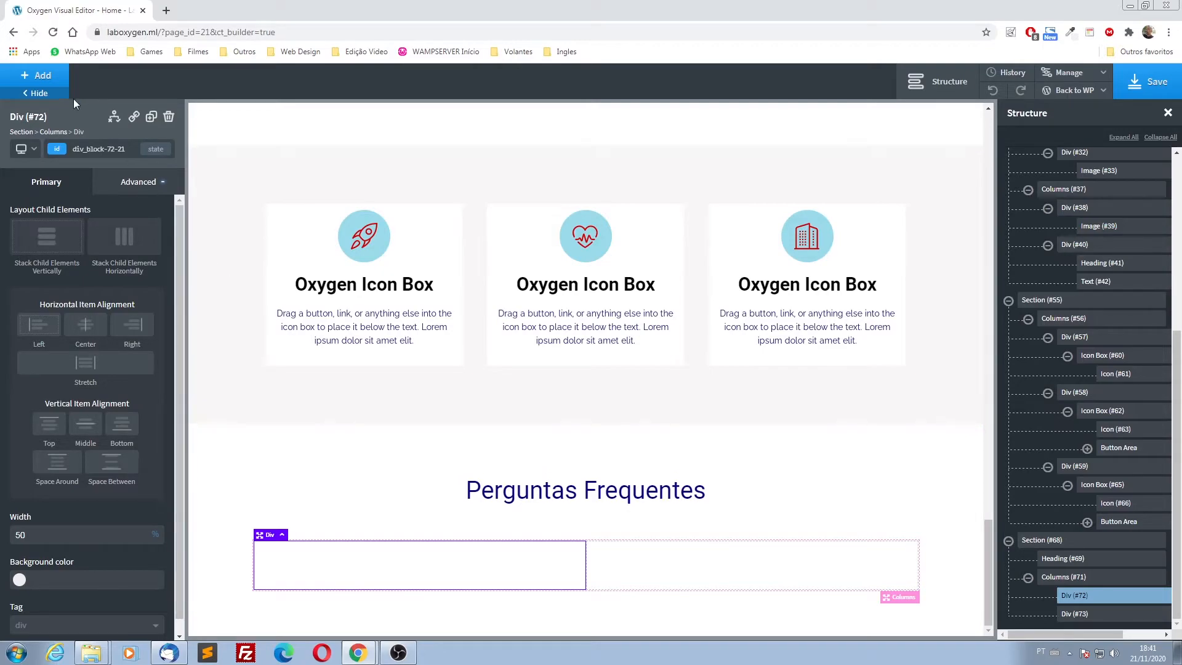
pyautogui.click(38, 76)
pyautogui.click(125, 196)
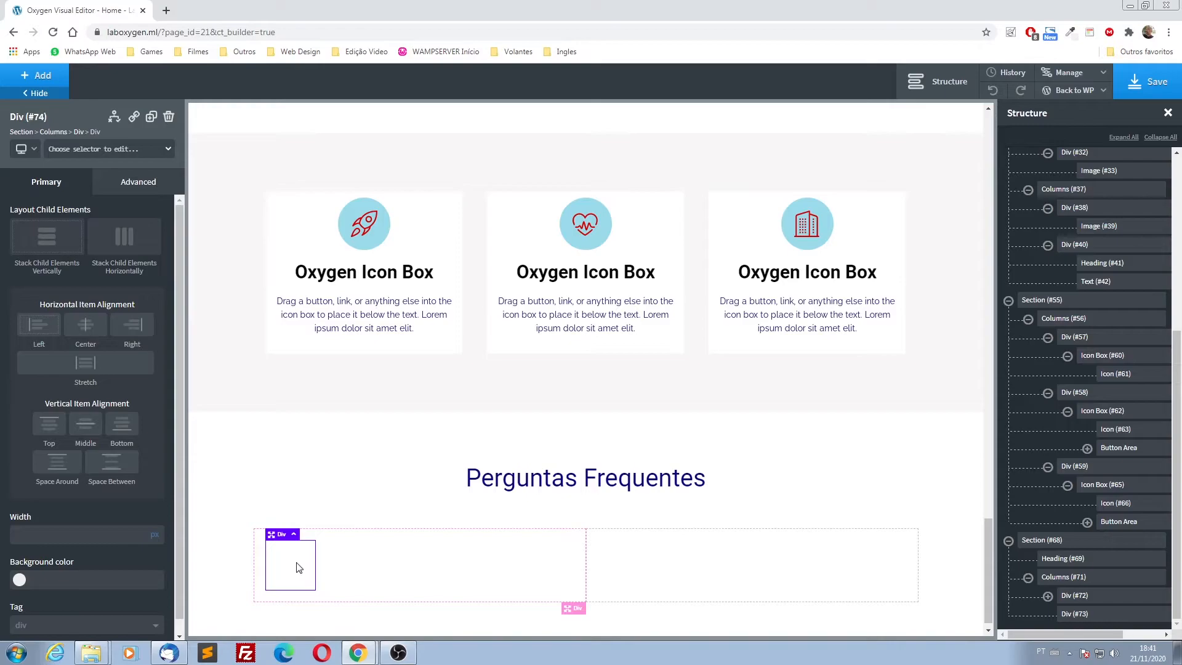
pyautogui.click(42, 77)
pyautogui.click(55, 300)
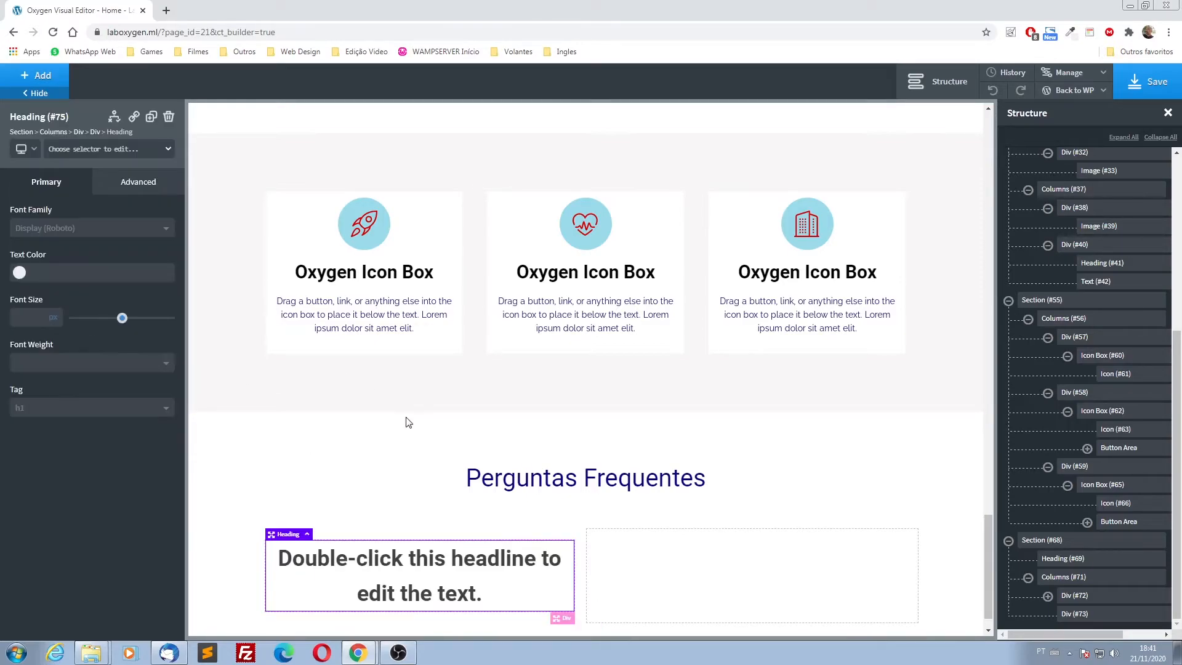
pyautogui.click(38, 75)
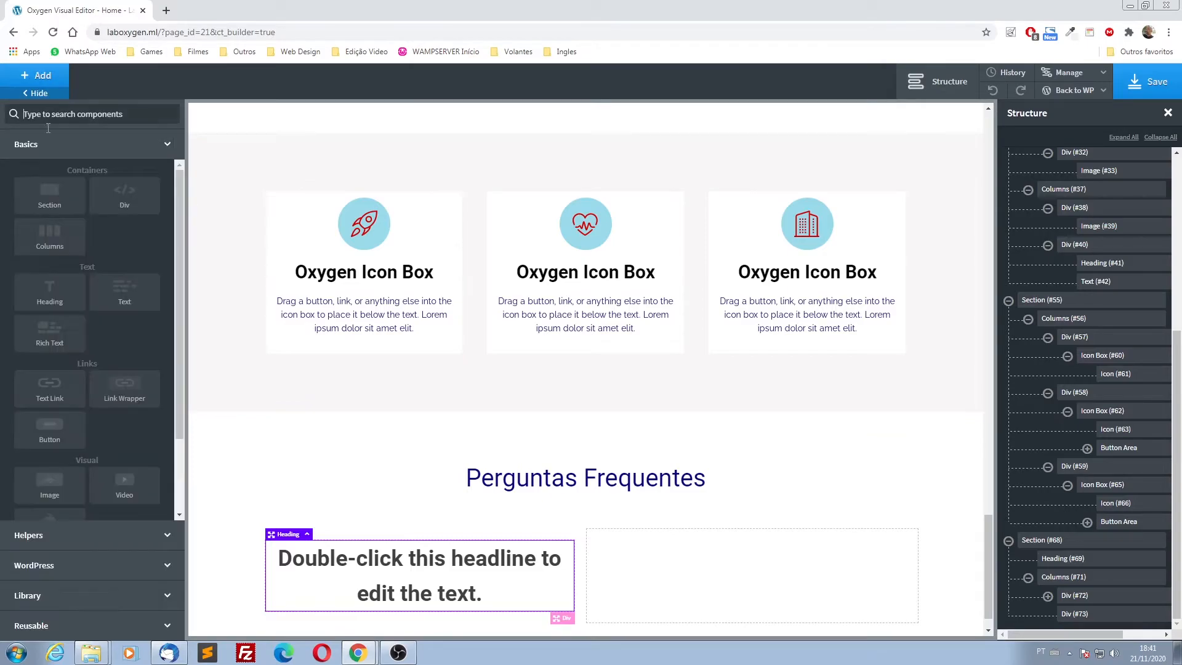
pyautogui.click(124, 300)
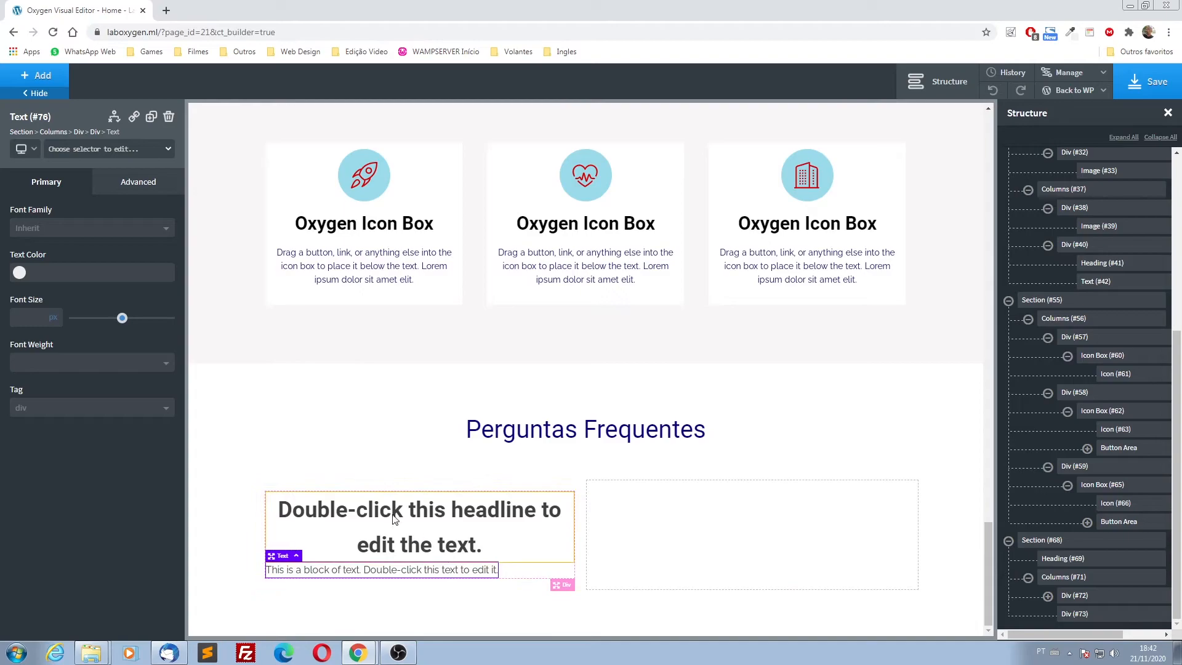
# - Set the width of the div around the heading and text to 100% and align its items horizontally to the left
pyautogui.click(296, 556)
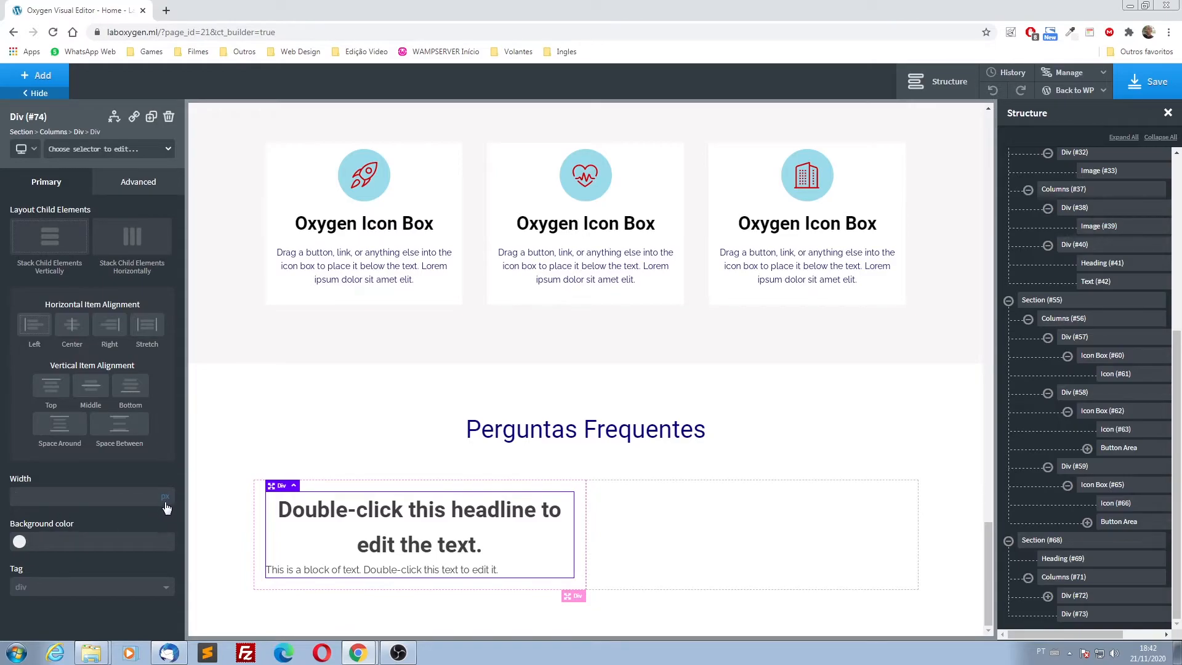
pyautogui.write('100')
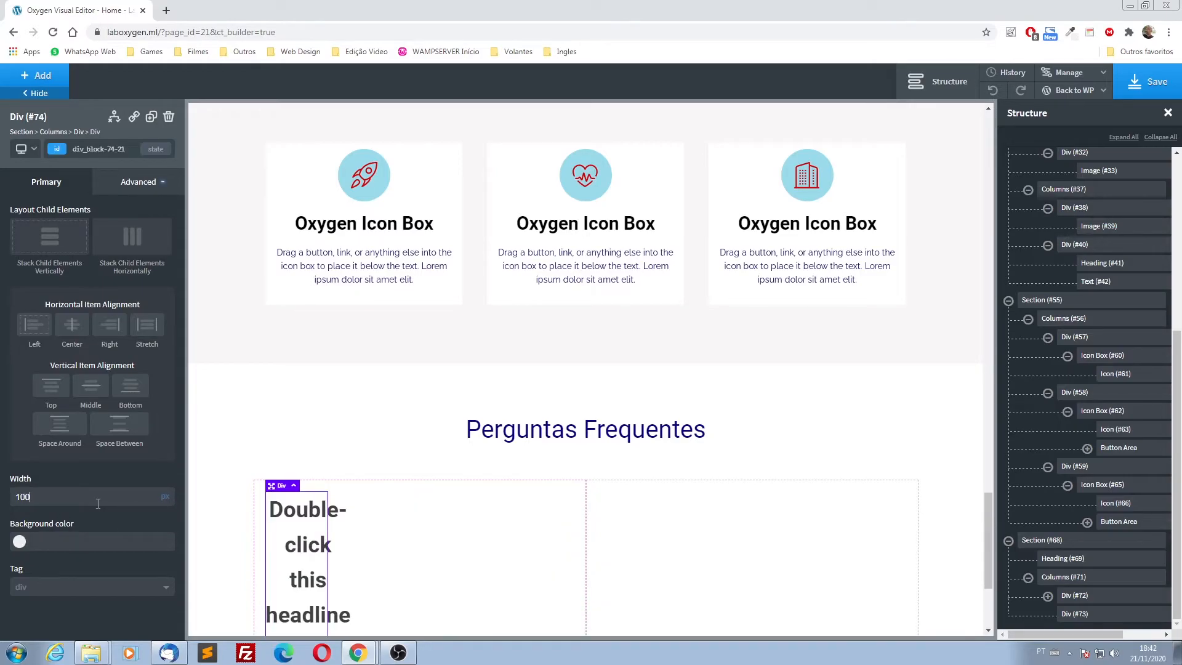
pyautogui.click(165, 496)
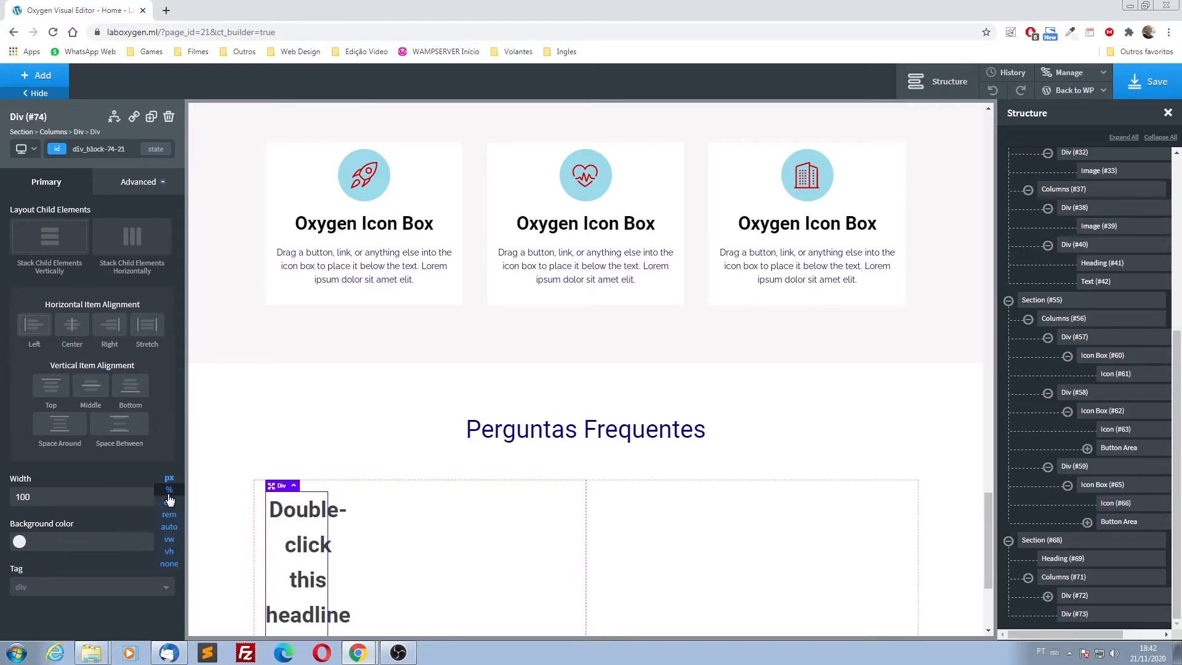
pyautogui.click(169, 490)
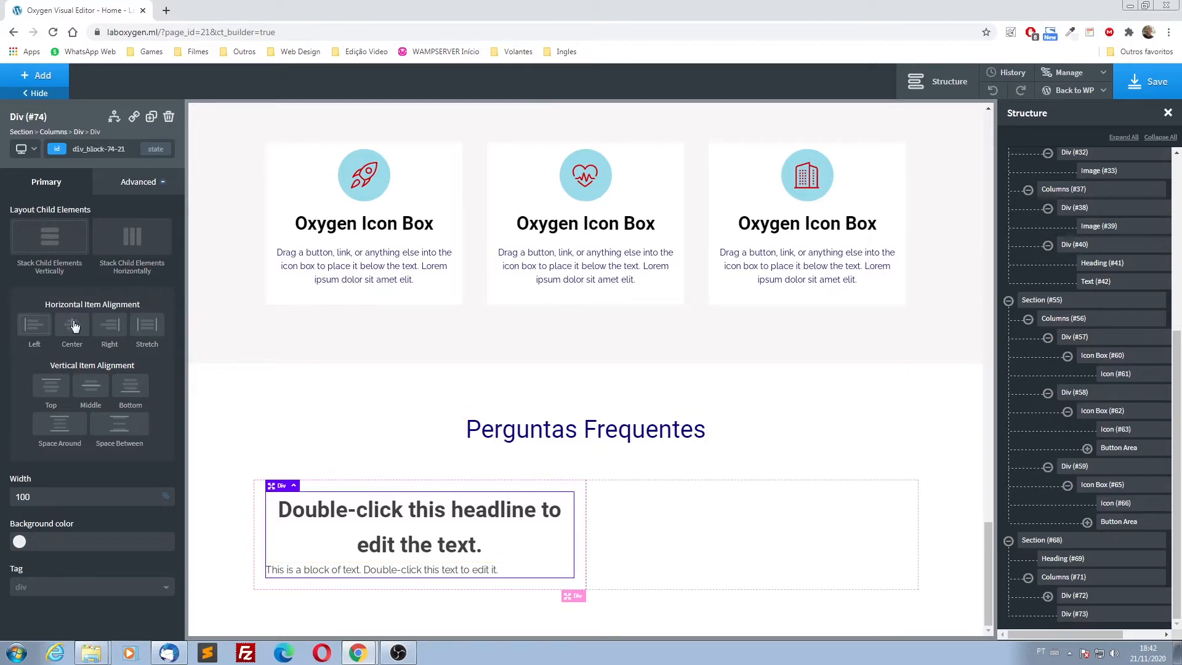
pyautogui.click(34, 331)
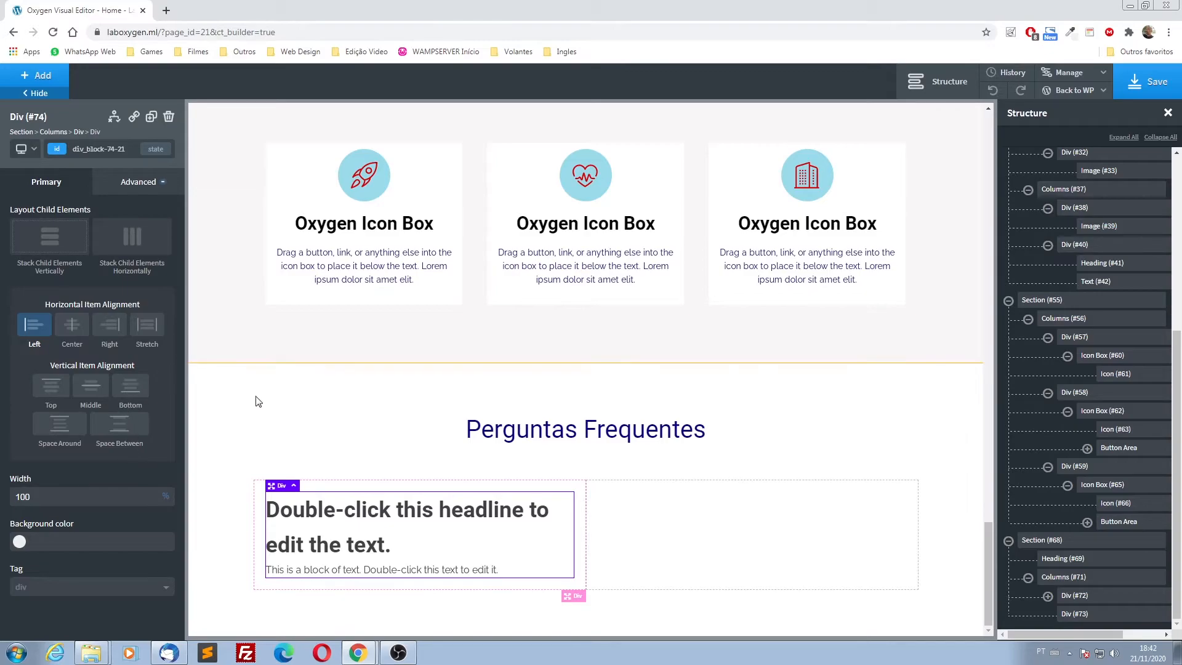
# - Create the class classe-titulo-faq on the heading in the first FAQ column
pyautogui.click(359, 519)
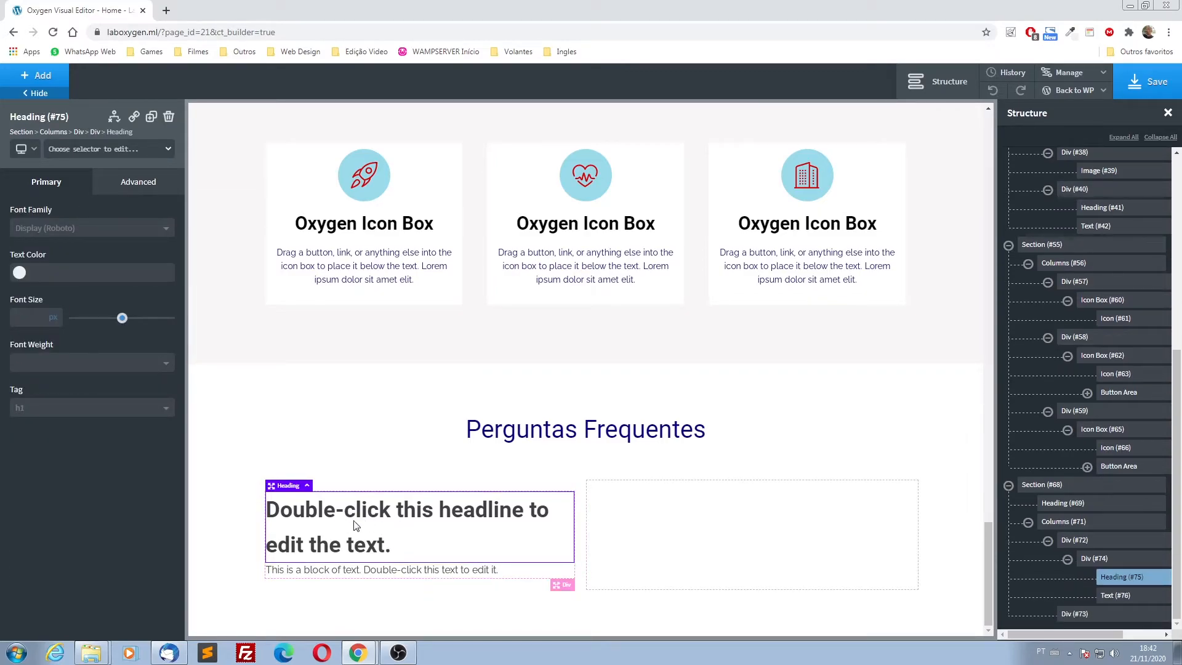
pyautogui.click(104, 150)
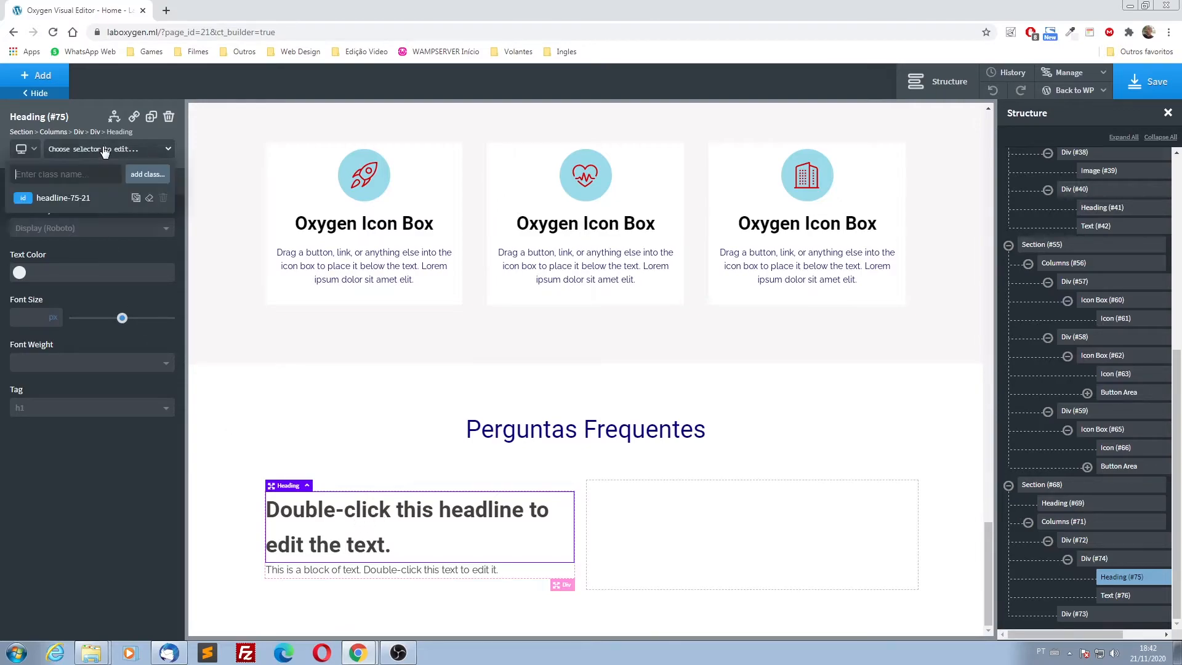
pyautogui.write('clas')
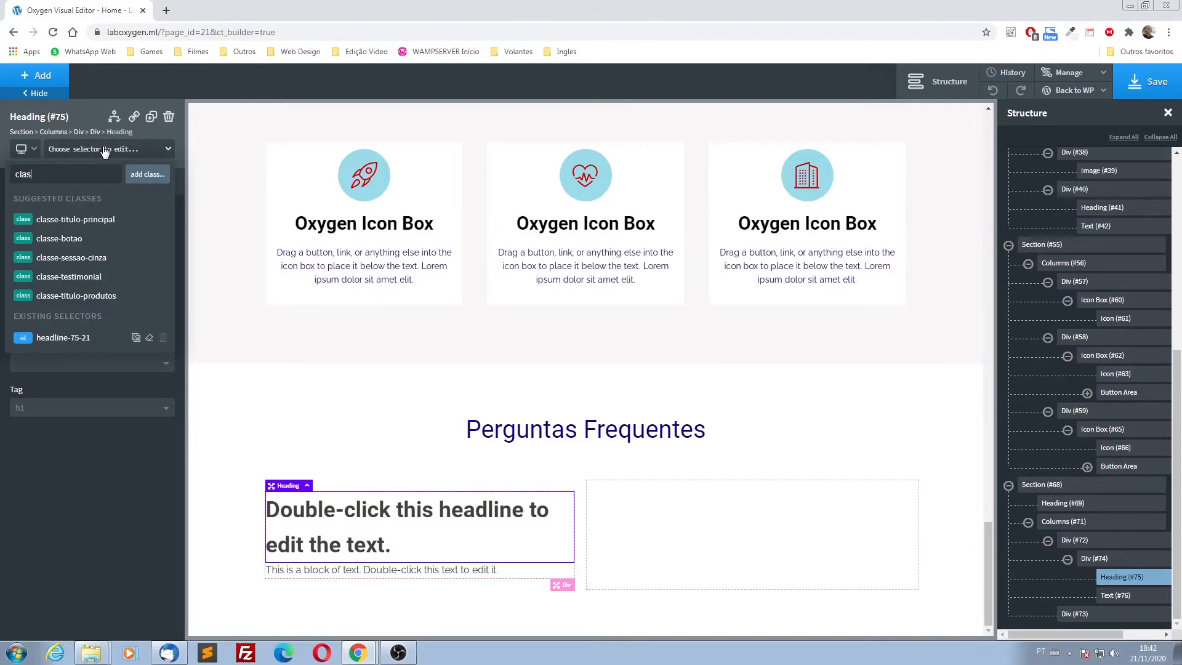
pyautogui.write('se-titu')
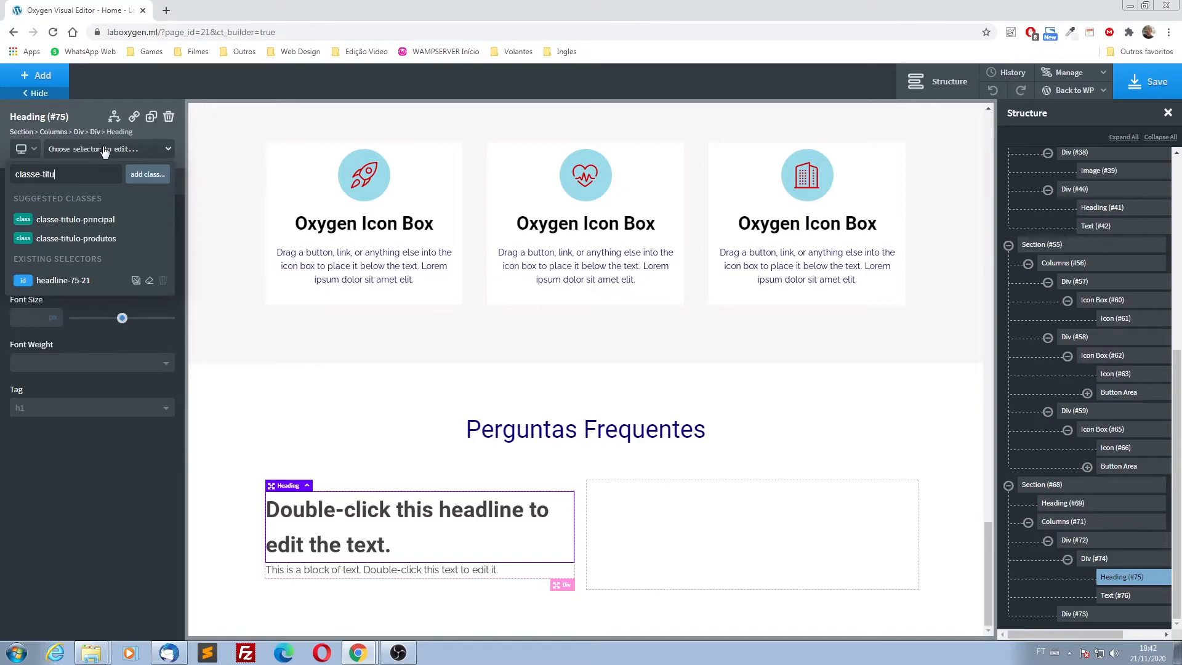
pyautogui.write('lo-faq')
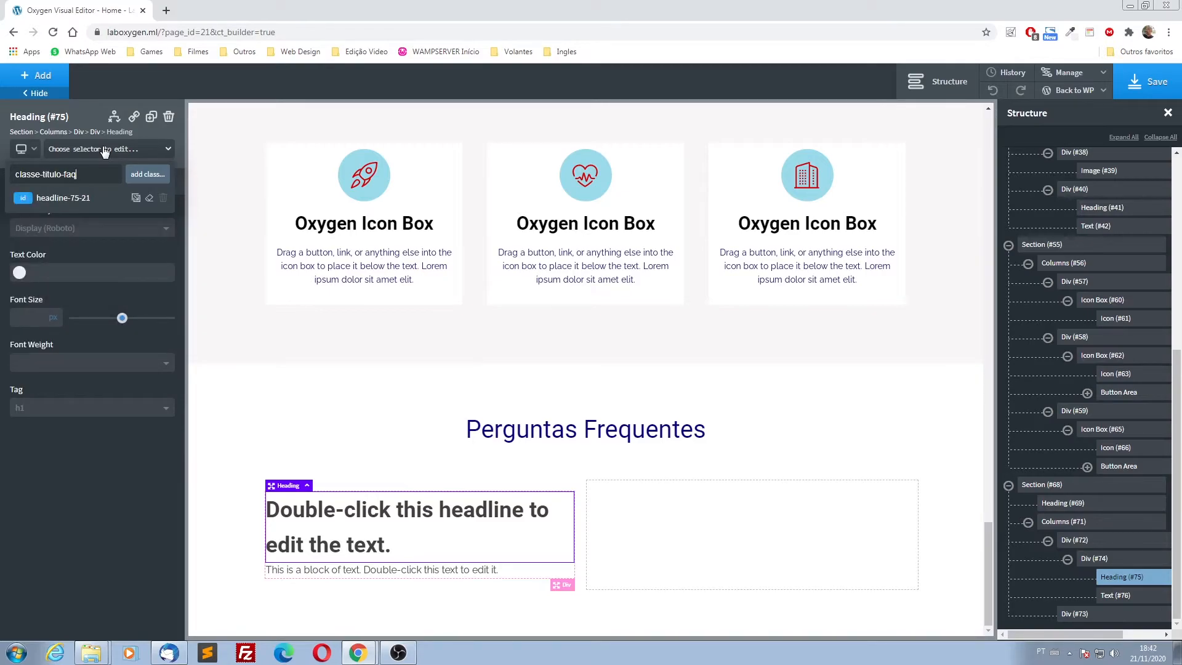
pyautogui.press('Return')
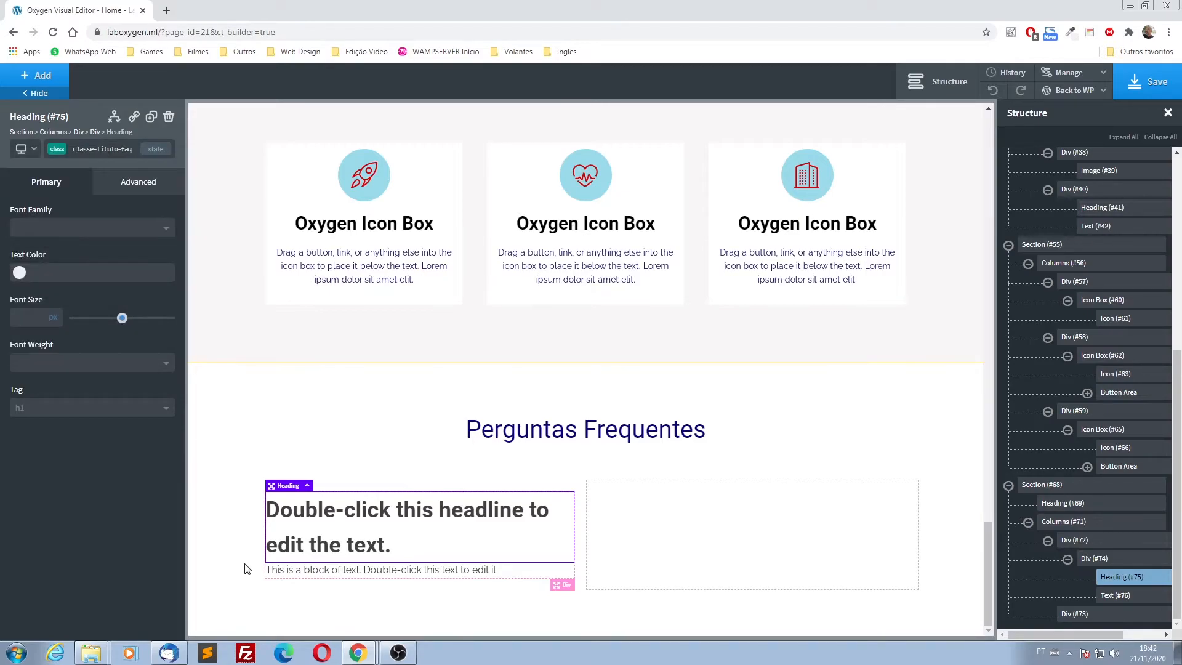
# - Create the class classe-texto-faq on the text block below the first FAQ column's heading
pyautogui.click(389, 577)
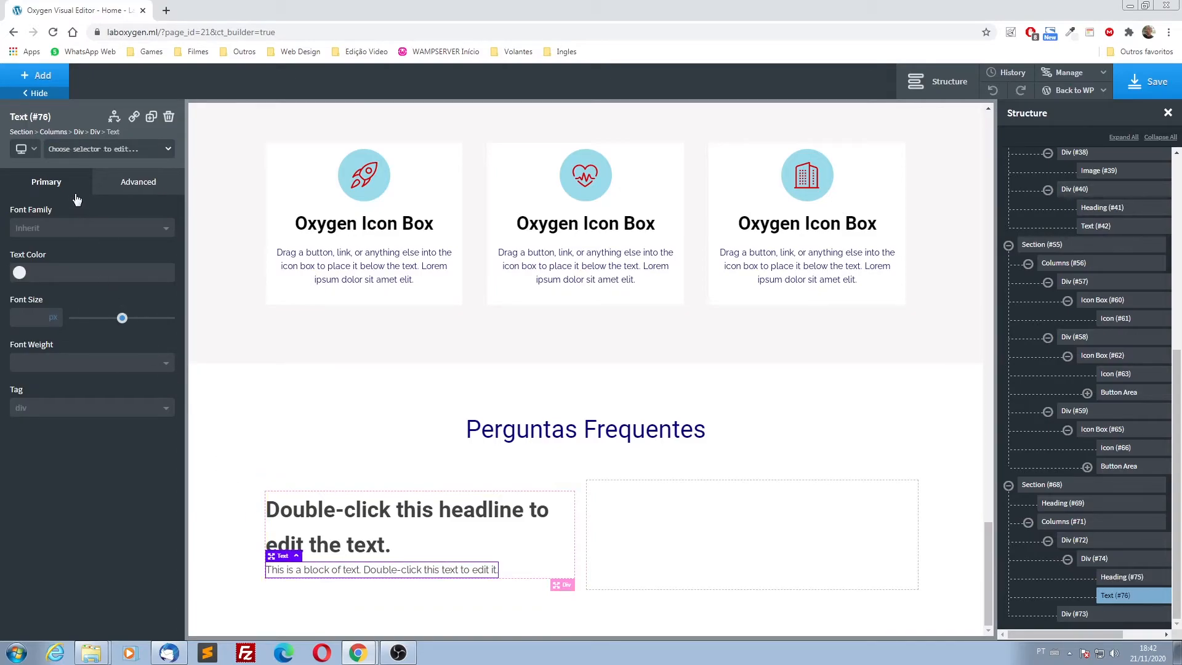
pyautogui.click(98, 154)
pyautogui.write('cla')
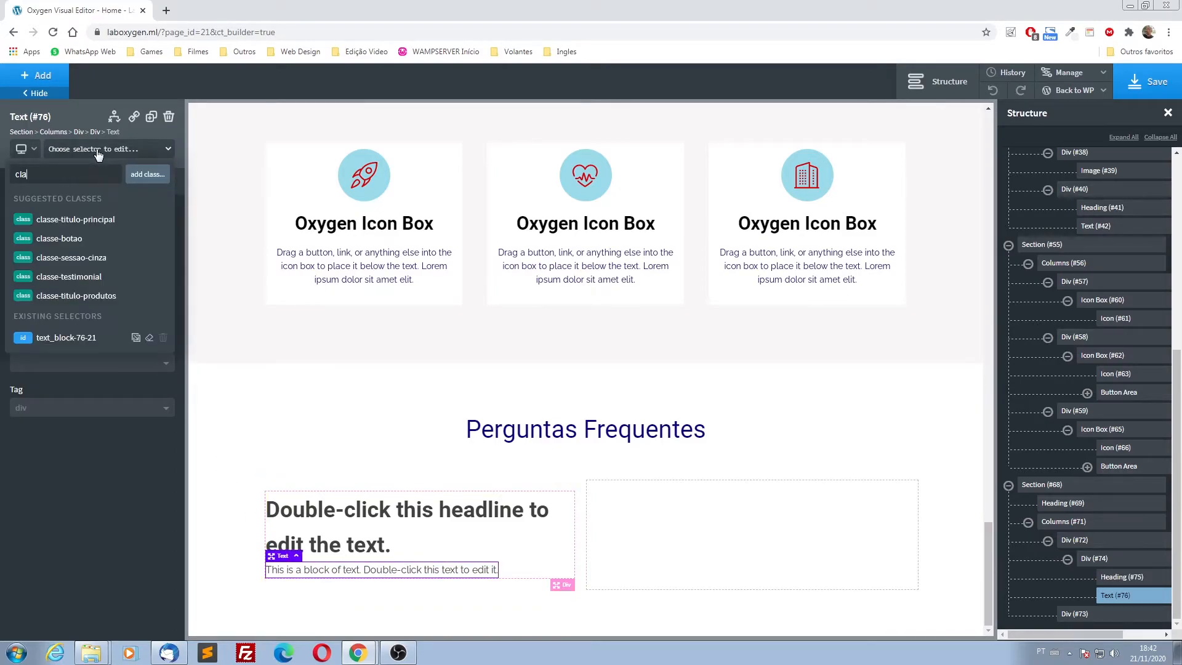
pyautogui.write('sse-texto-faq')
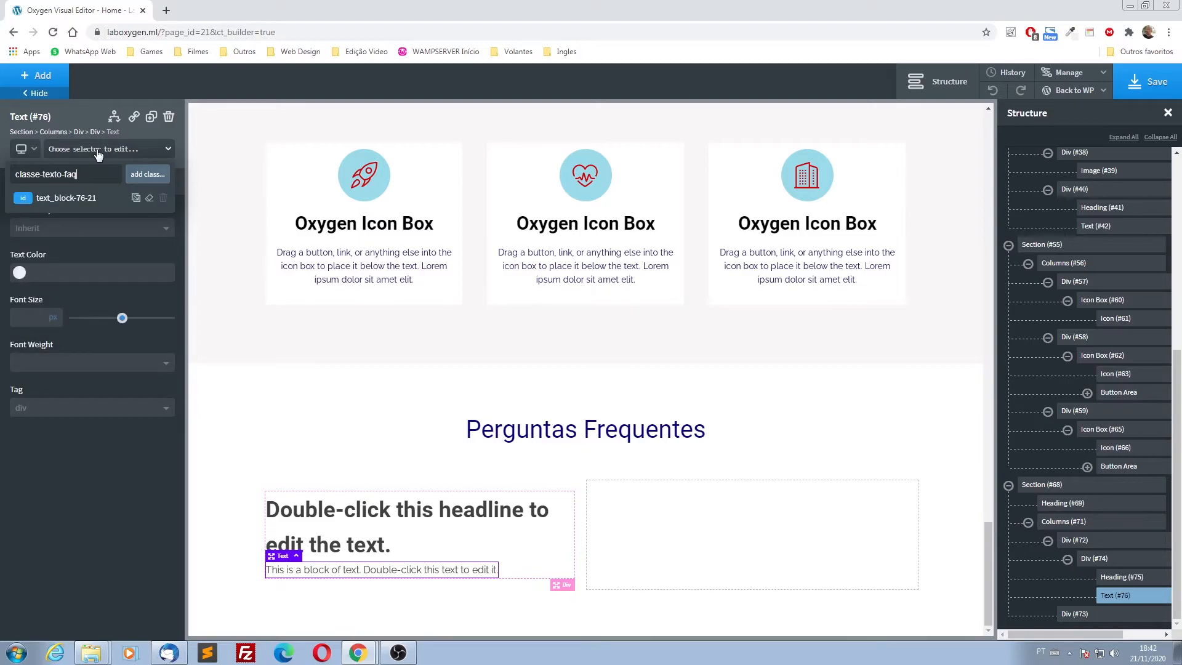
pyautogui.press('Return')
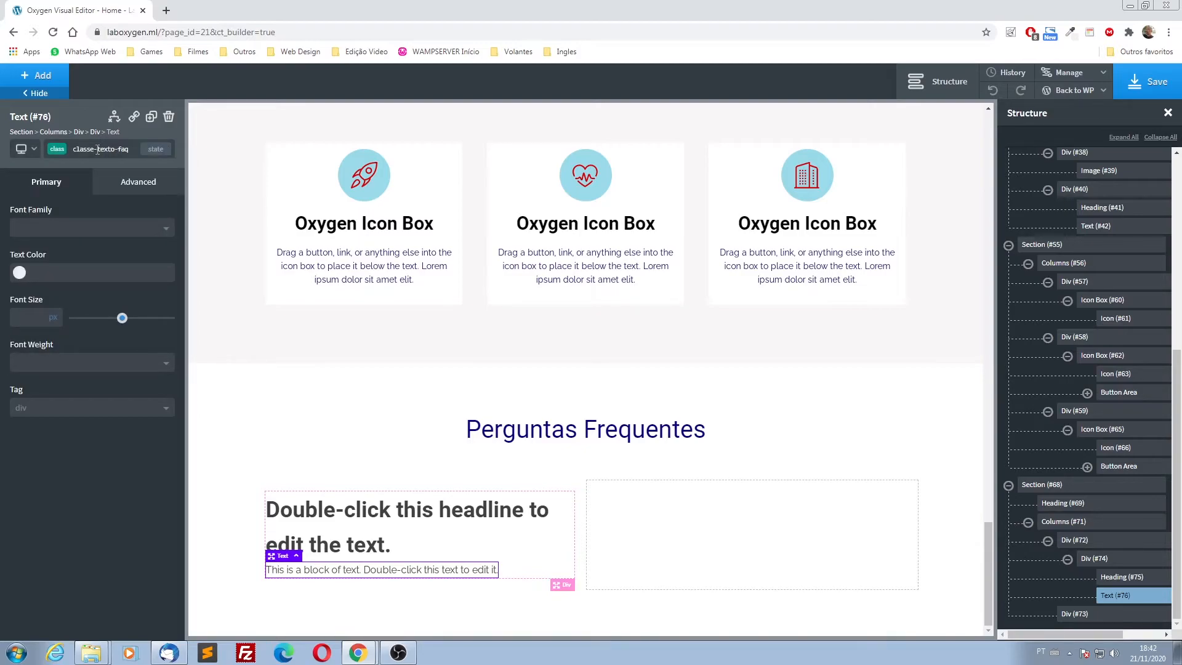
# - Set the text color of the heading's class classe-titulo-faq to dark blue #000977
pyautogui.click(346, 515)
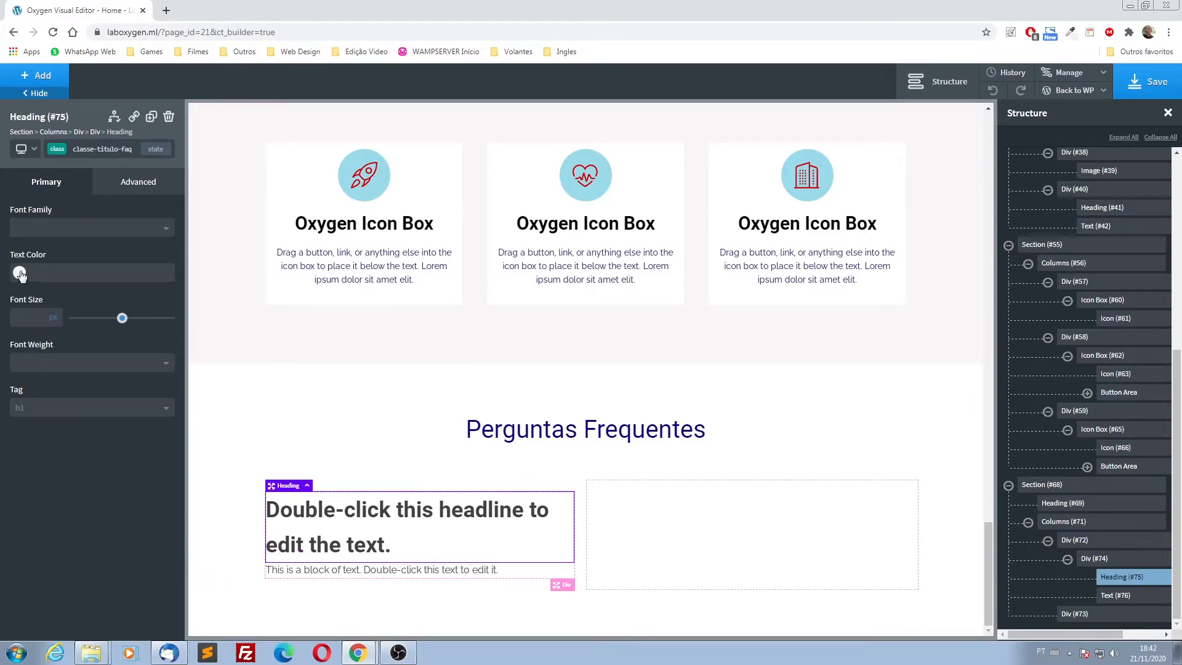
pyautogui.click(21, 274)
pyautogui.click(81, 325)
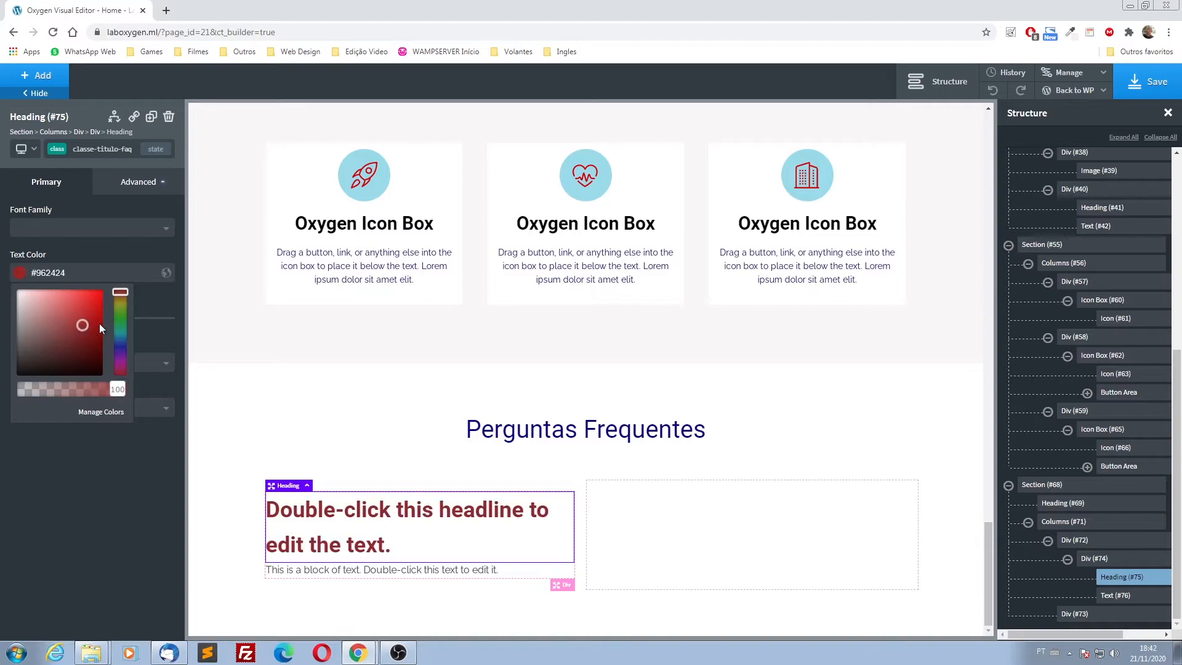
pyautogui.click(119, 349)
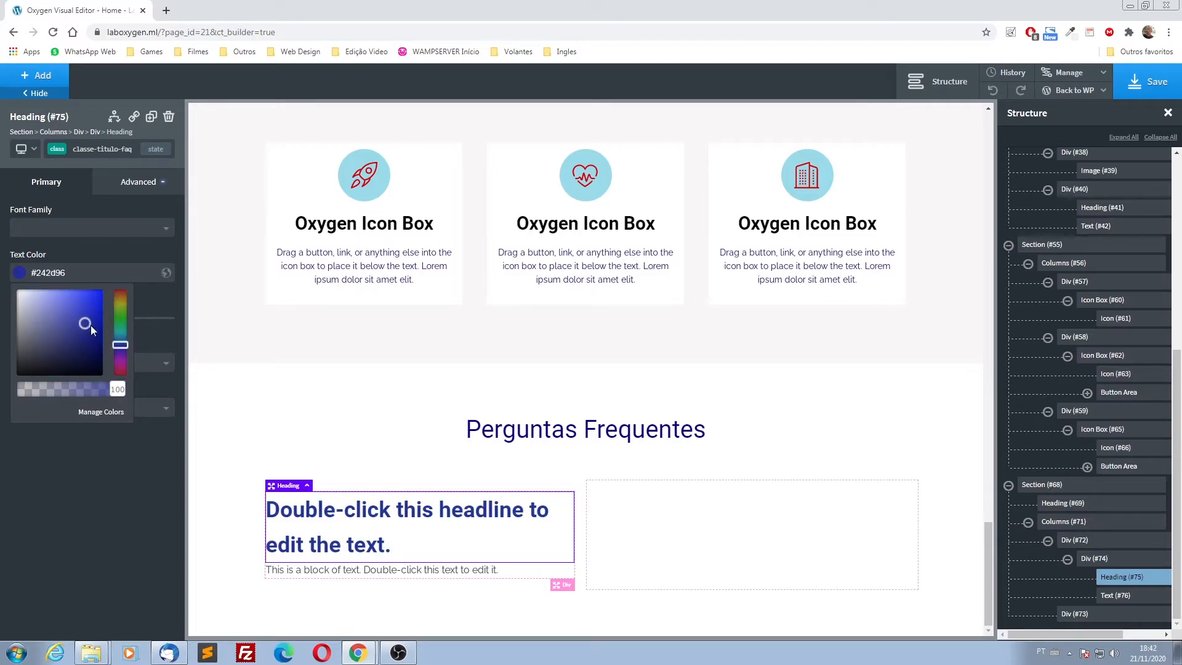
pyautogui.click(103, 335)
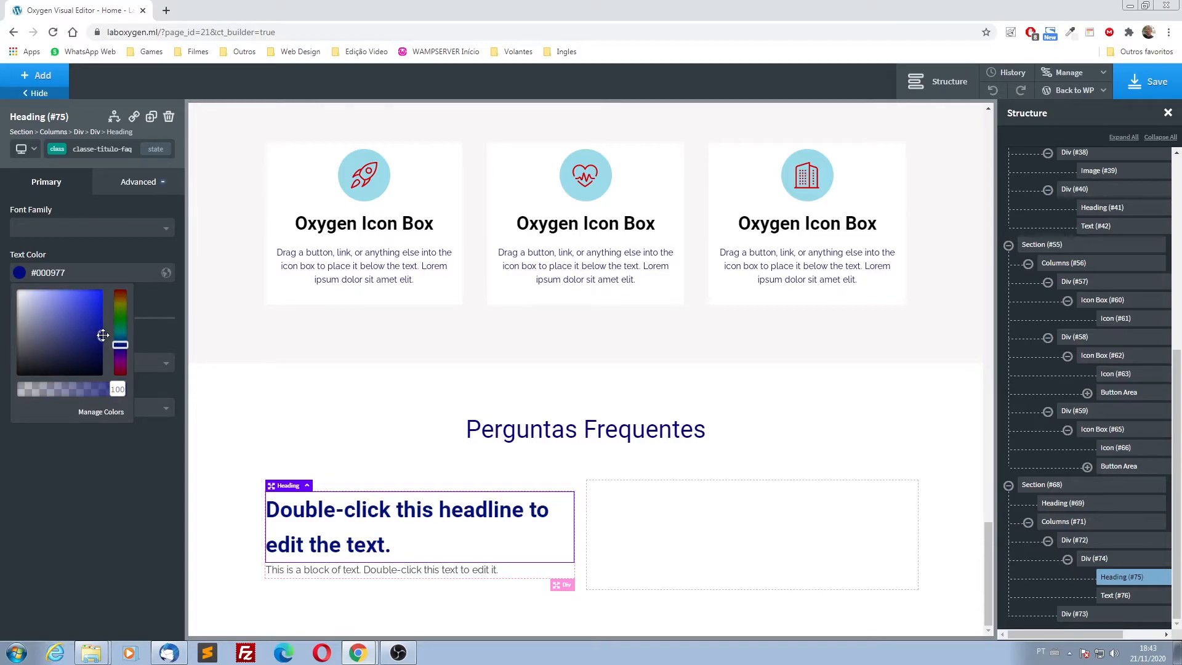
pyautogui.click(119, 245)
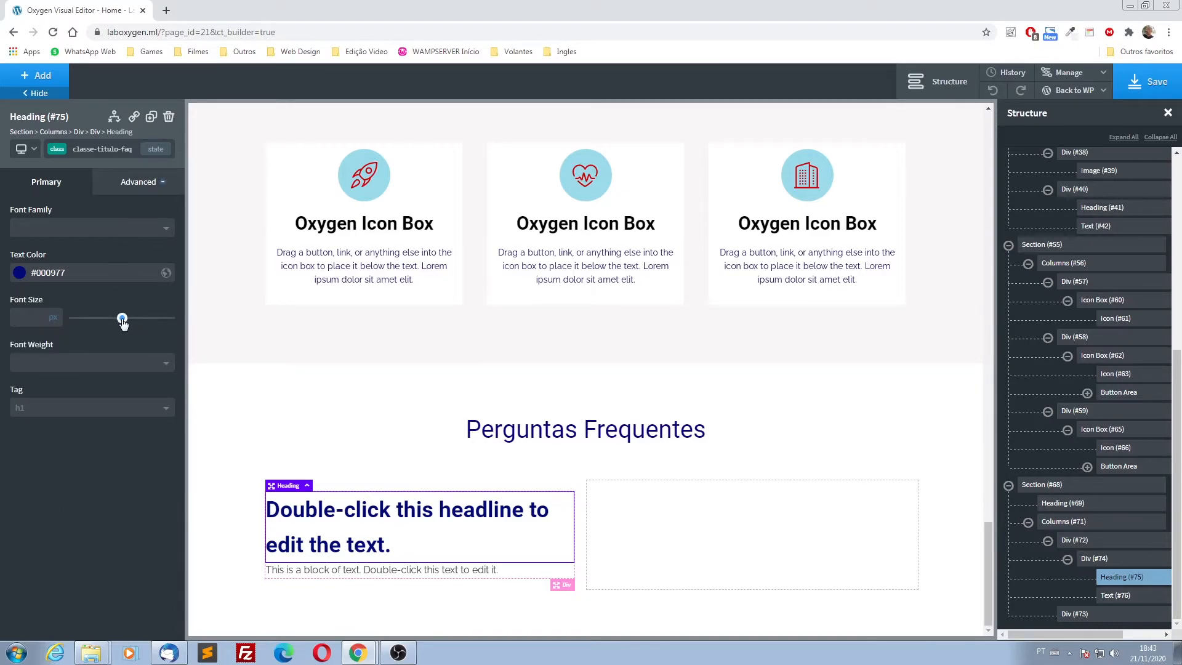
# - Set the font size of the class classe-titulo-faq to 30 px
pyautogui.moveTo(122, 317); pyautogui.dragTo(105, 318)
pyautogui.doubleClick(27, 315)
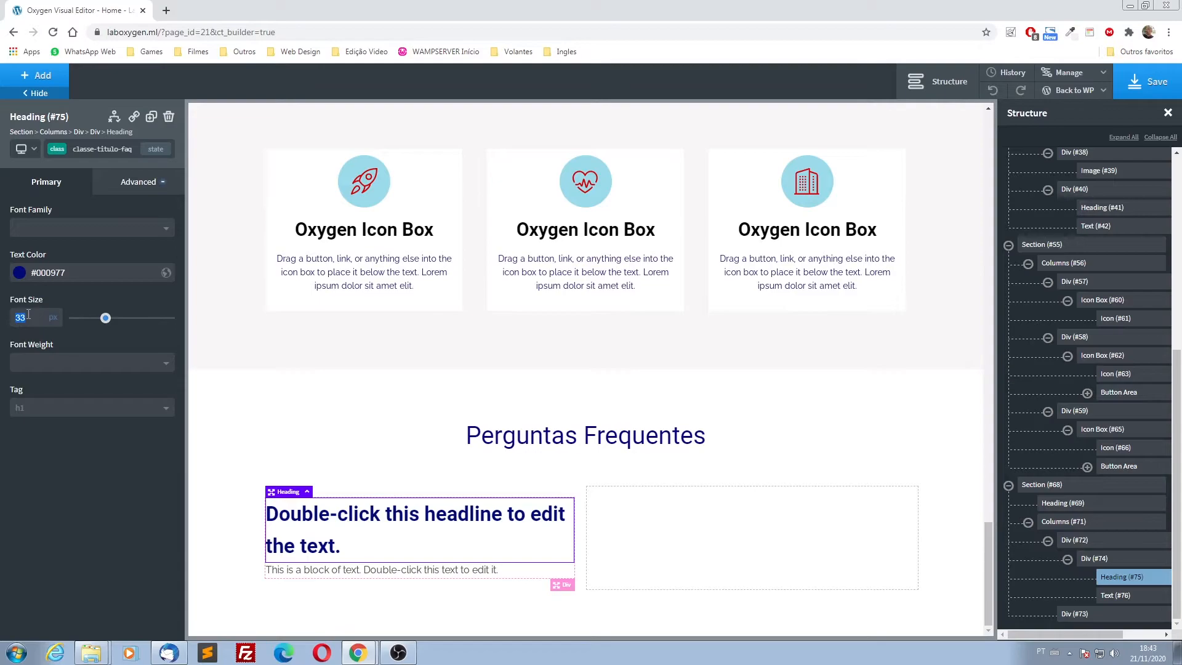
pyautogui.write('30')
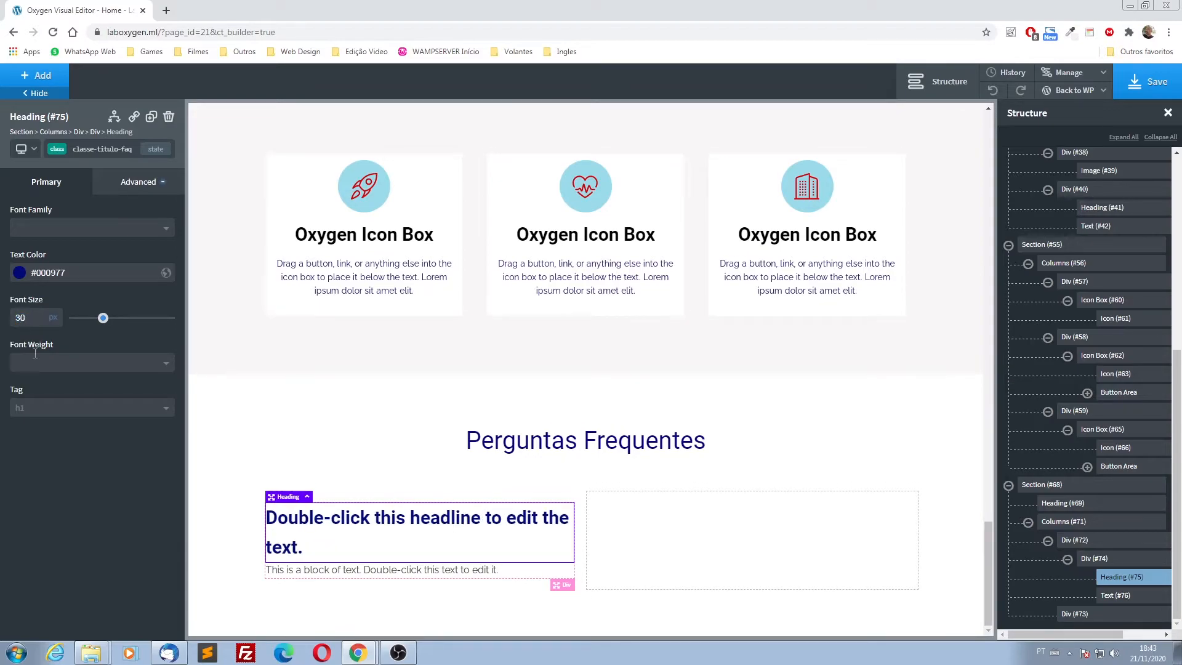
# - Set the font weight of the class classe-titulo-faq to 400 and its line height to 1.2
pyautogui.click(61, 366)
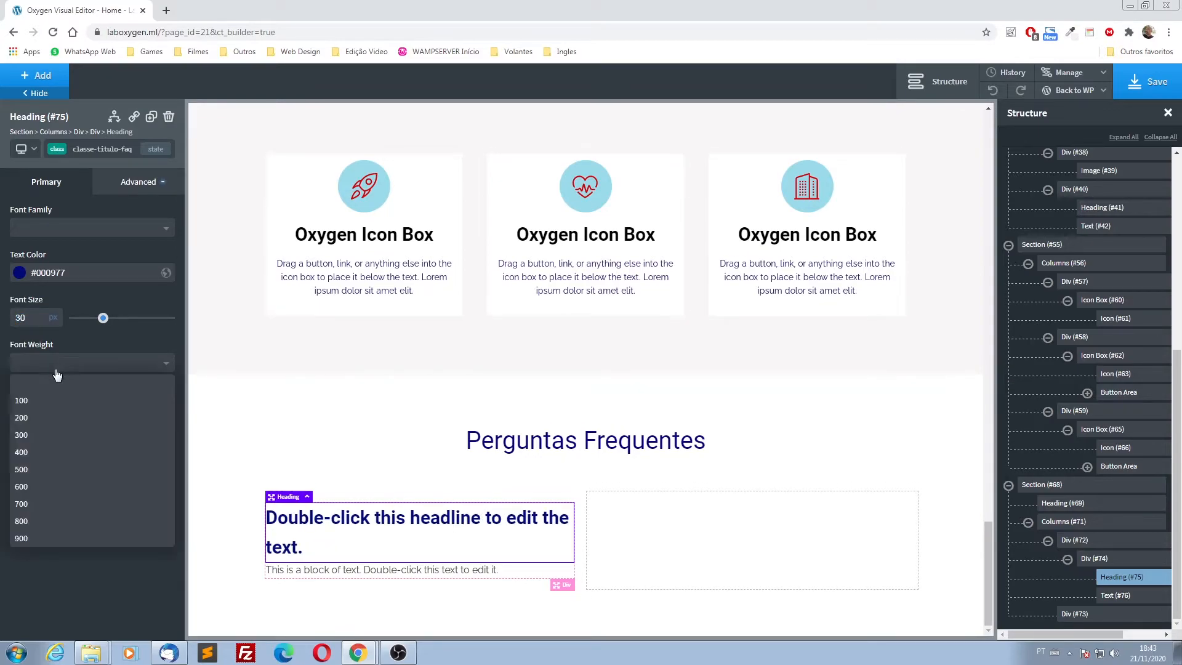
pyautogui.click(26, 452)
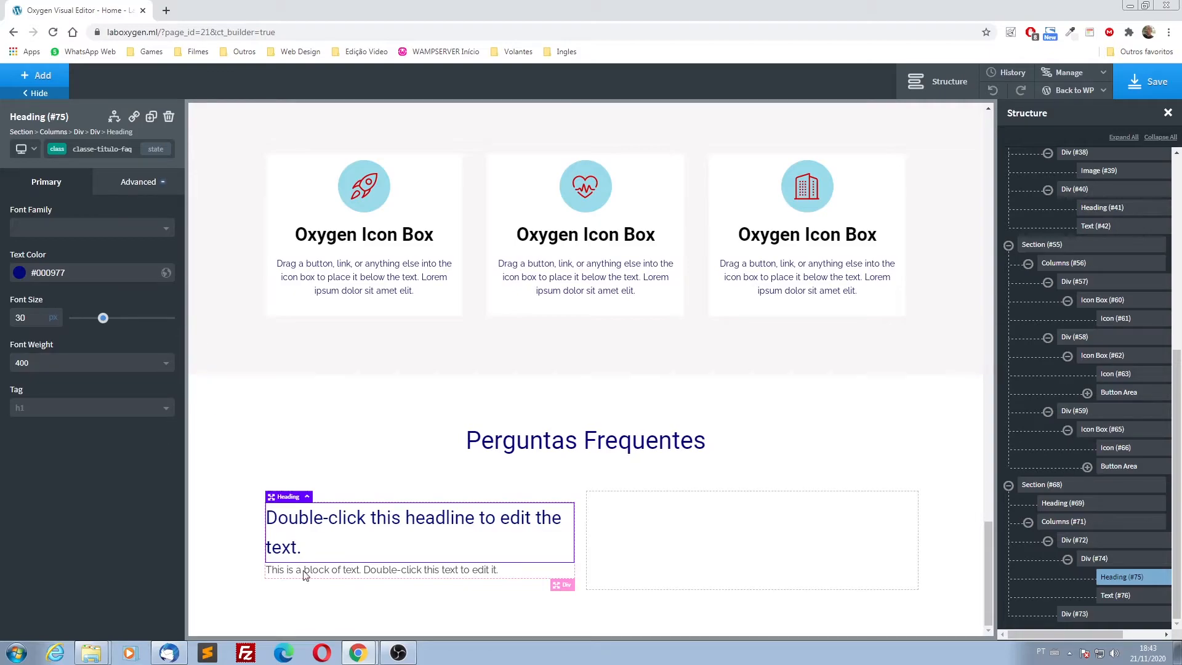
pyautogui.click(132, 183)
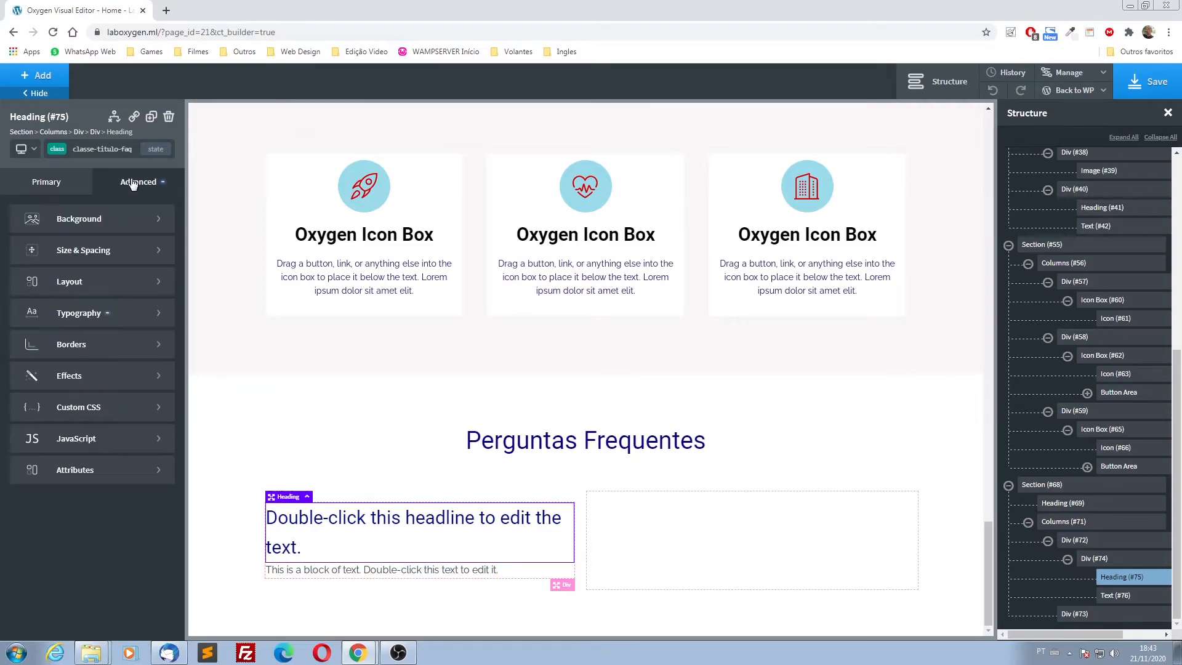
pyautogui.click(74, 320)
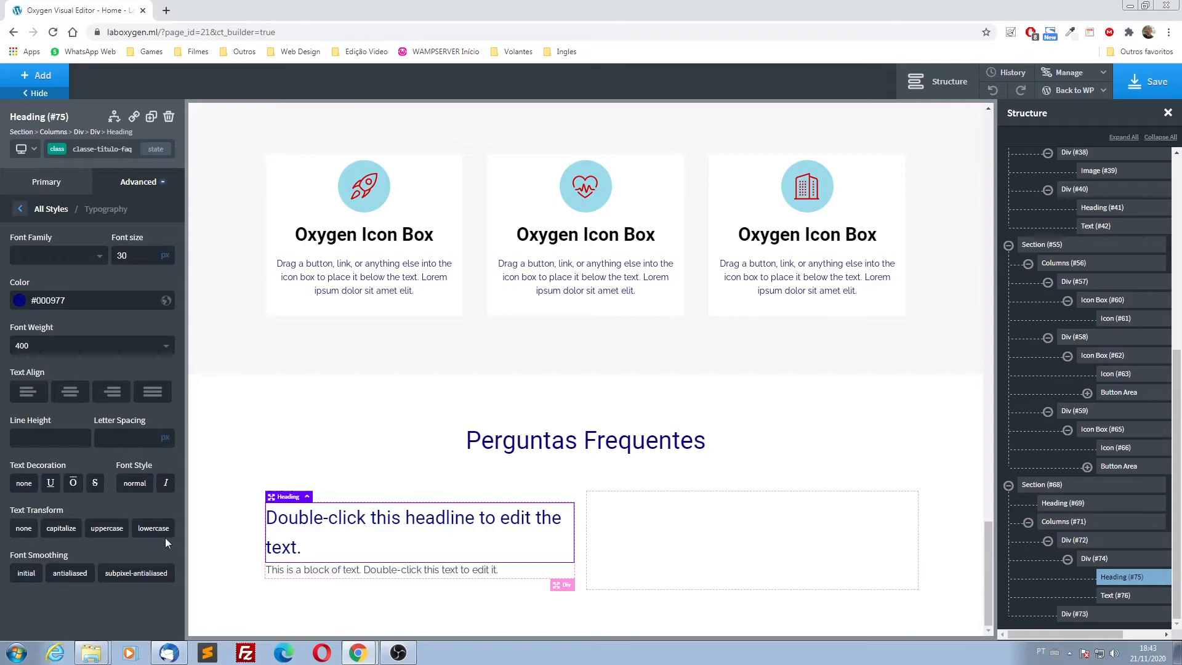
pyautogui.click(36, 436)
pyautogui.write('1.2')
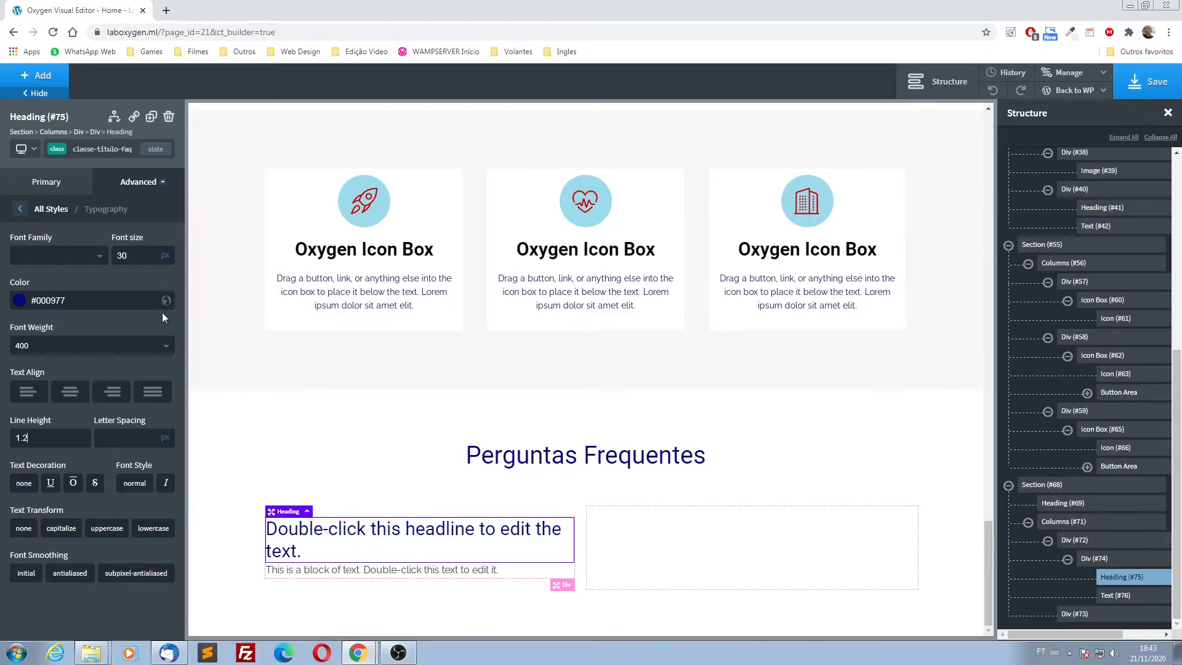
# - Give the class classe-titulo-faq a bottom margin of 20 px
pyautogui.click(50, 213)
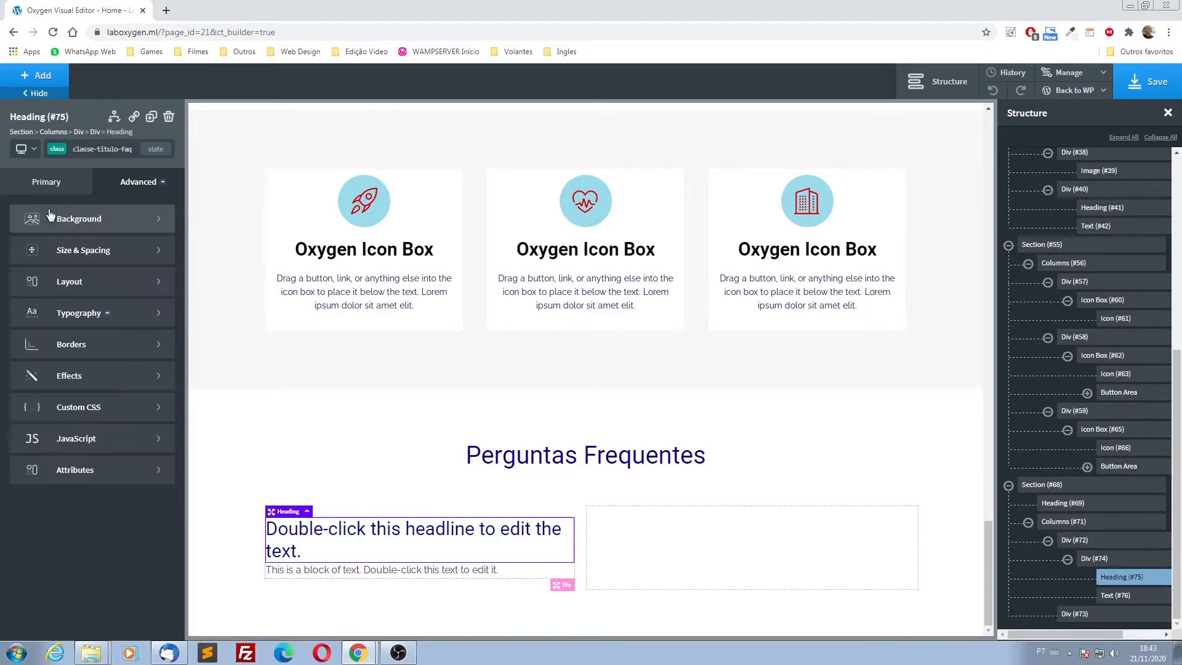
pyautogui.click(78, 263)
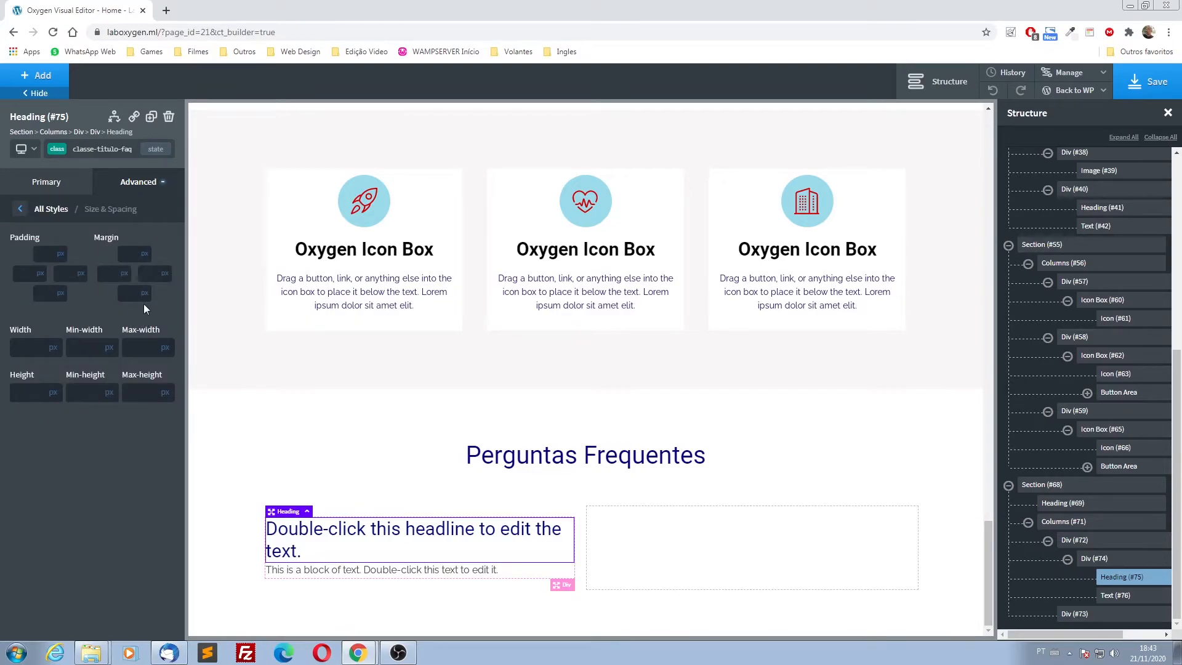
pyautogui.click(132, 291)
pyautogui.write('20')
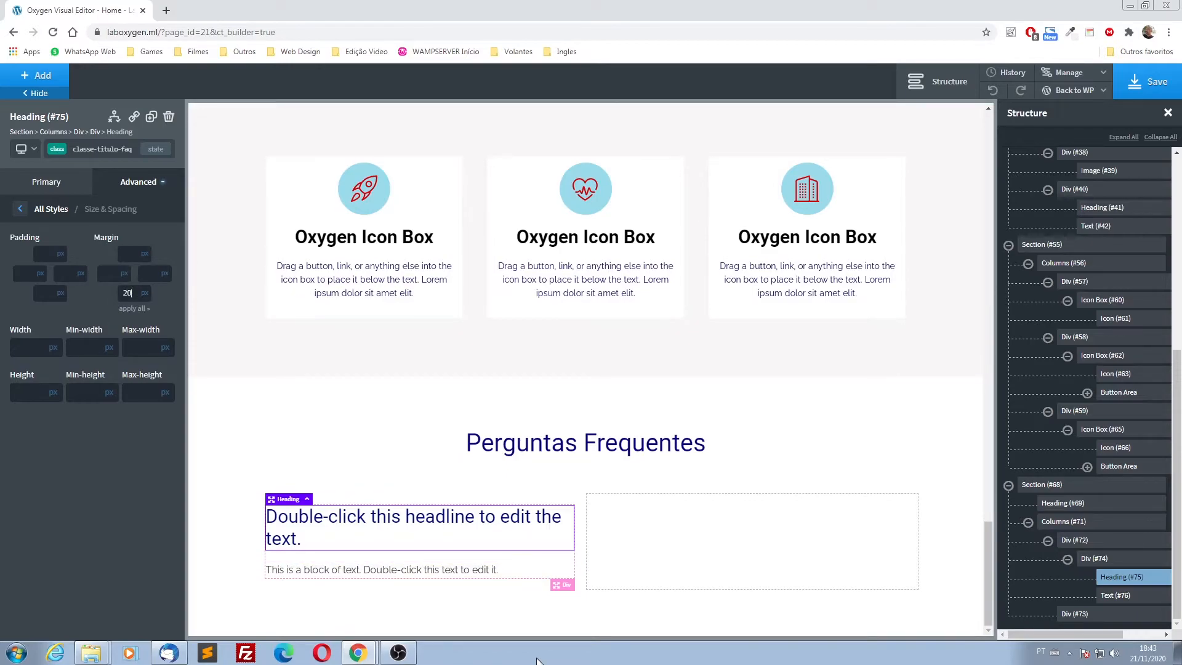
# - Set the text color of the text block's class classe-texto-faq to light red #ff6b6b
pyautogui.click(452, 575)
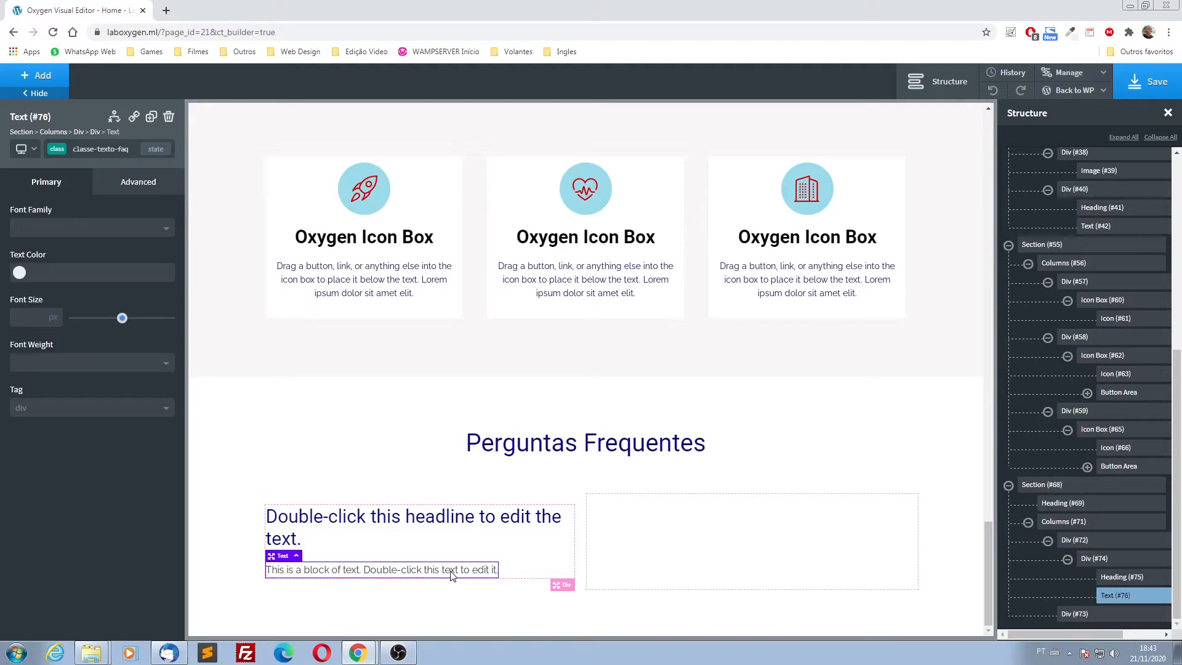
pyautogui.click(20, 273)
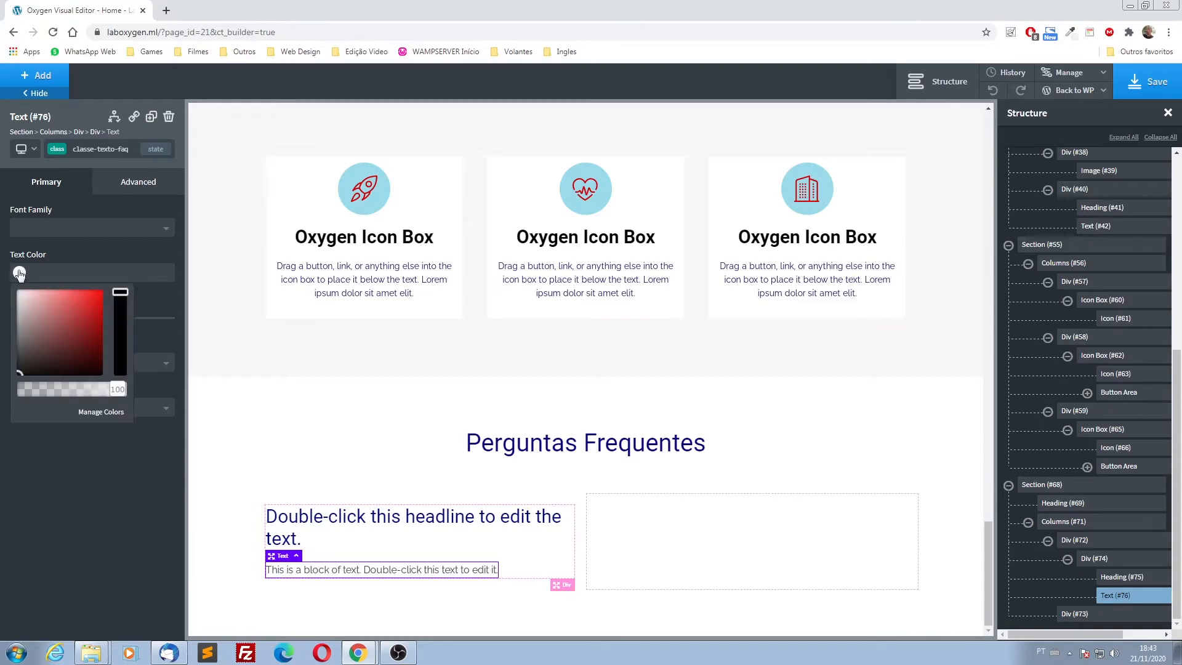
pyautogui.click(80, 295)
pyautogui.moveTo(80, 295); pyautogui.dragTo(66, 289)
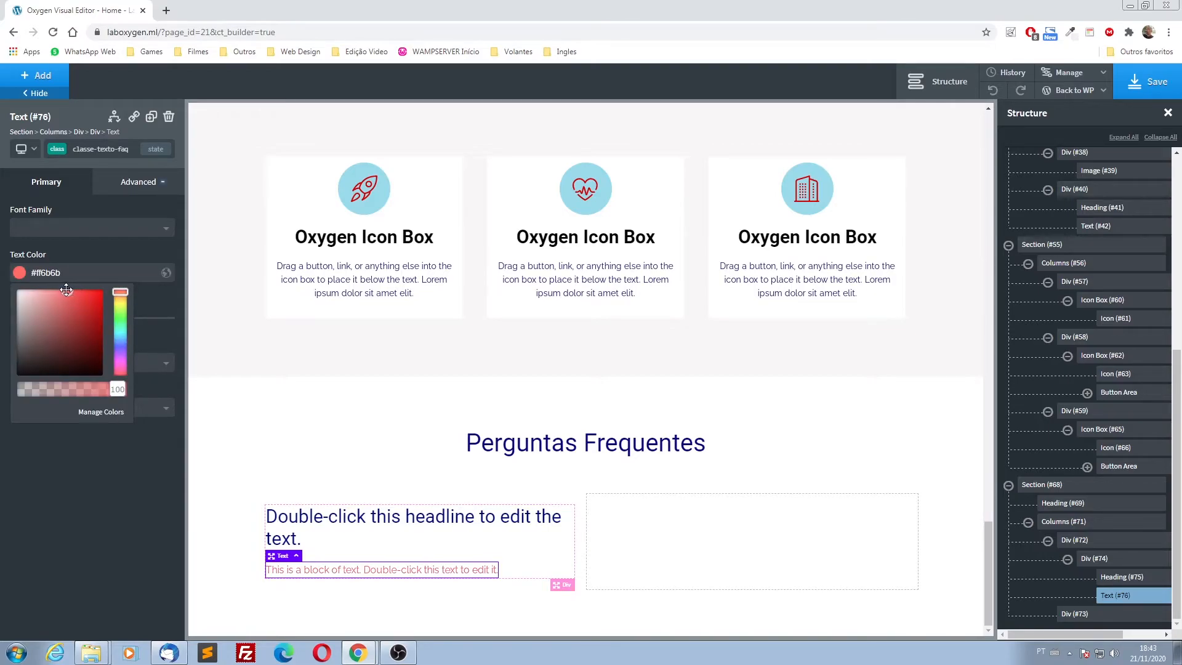
pyautogui.click(112, 247)
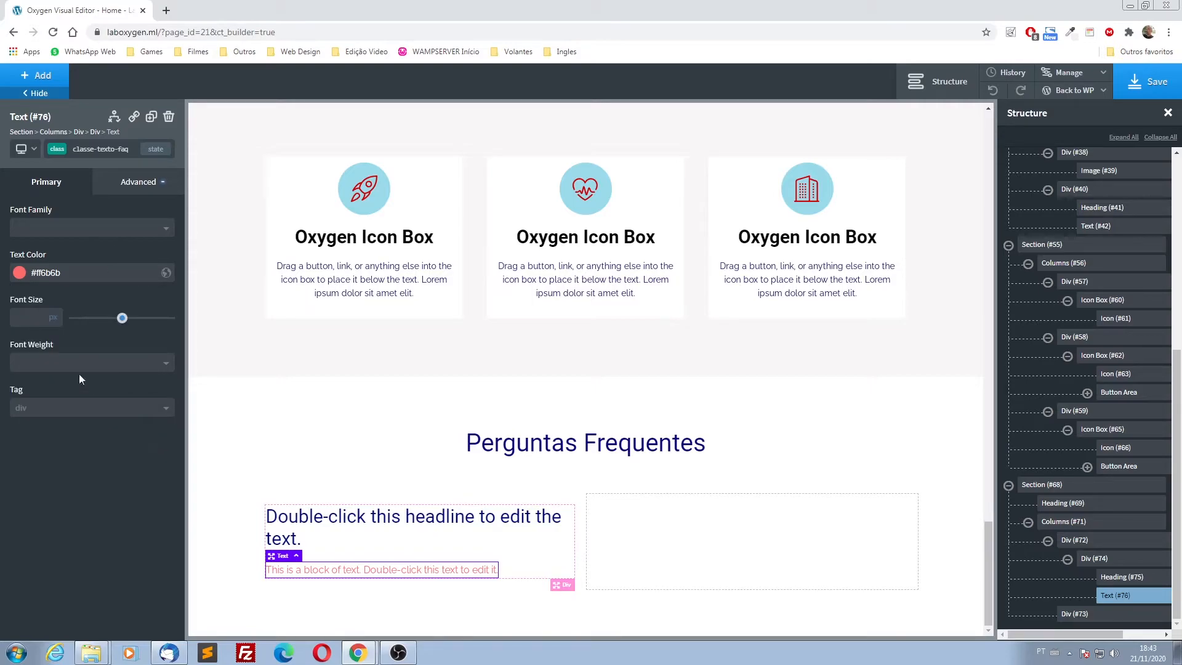
# - Set the font size of the class classe-texto-faq to 16 px and its line height to 1.3
pyautogui.click(41, 317)
pyautogui.write('18')
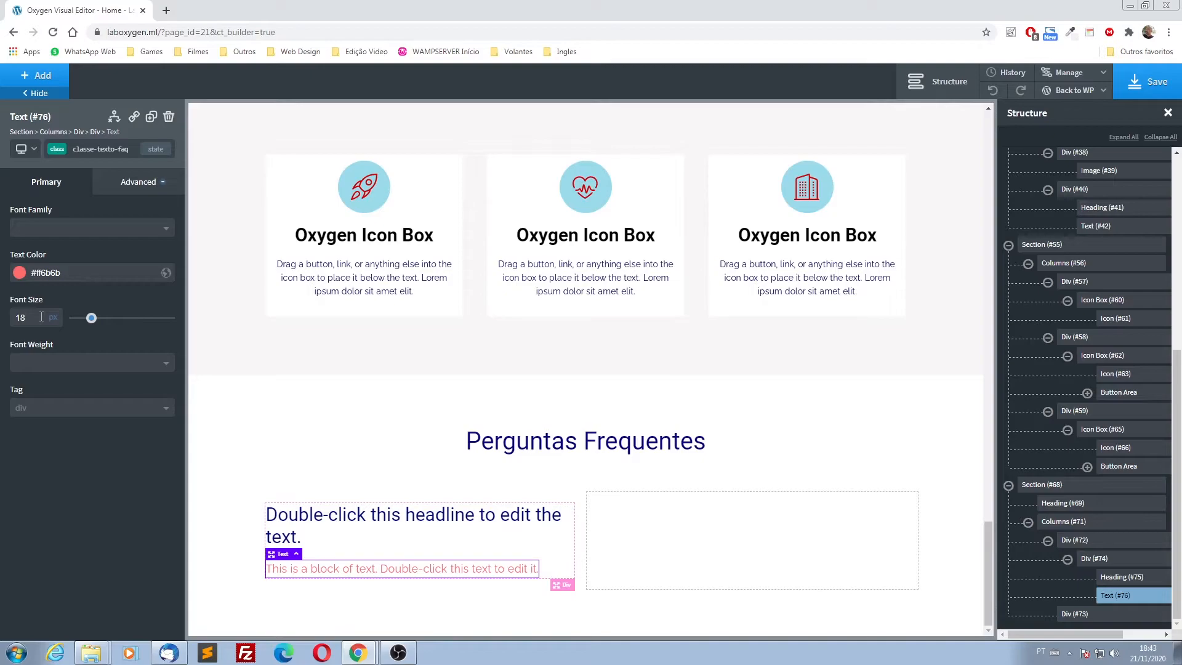
pyautogui.press('BackSpace')
pyautogui.write('6')
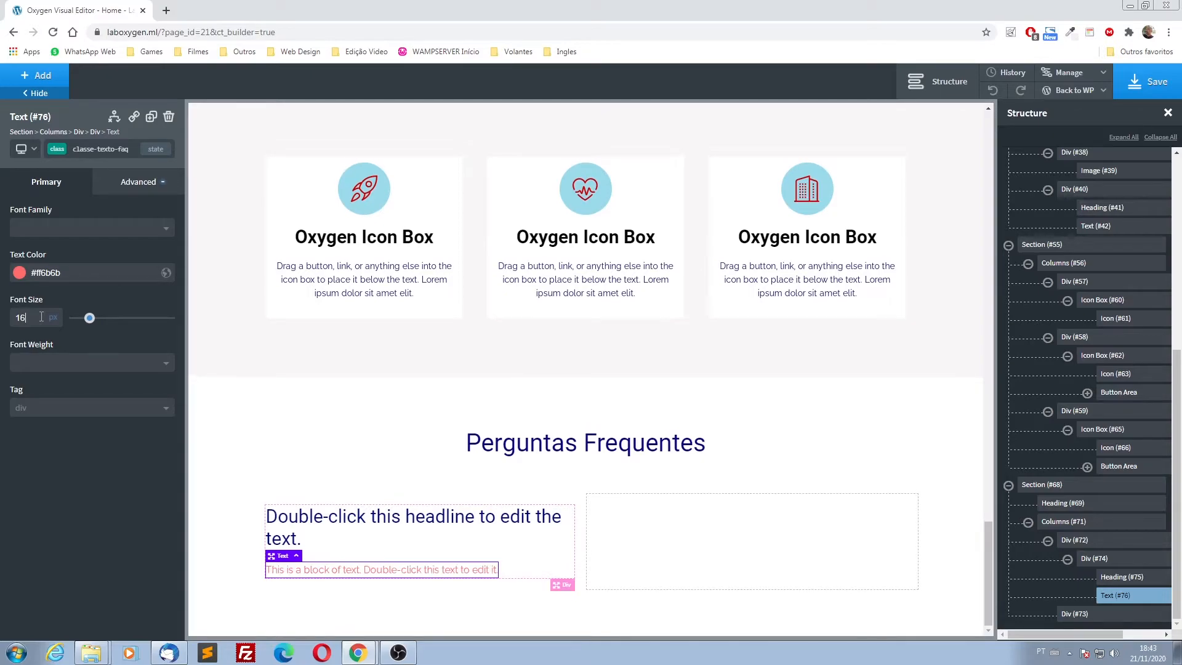
pyautogui.click(126, 184)
pyautogui.click(76, 316)
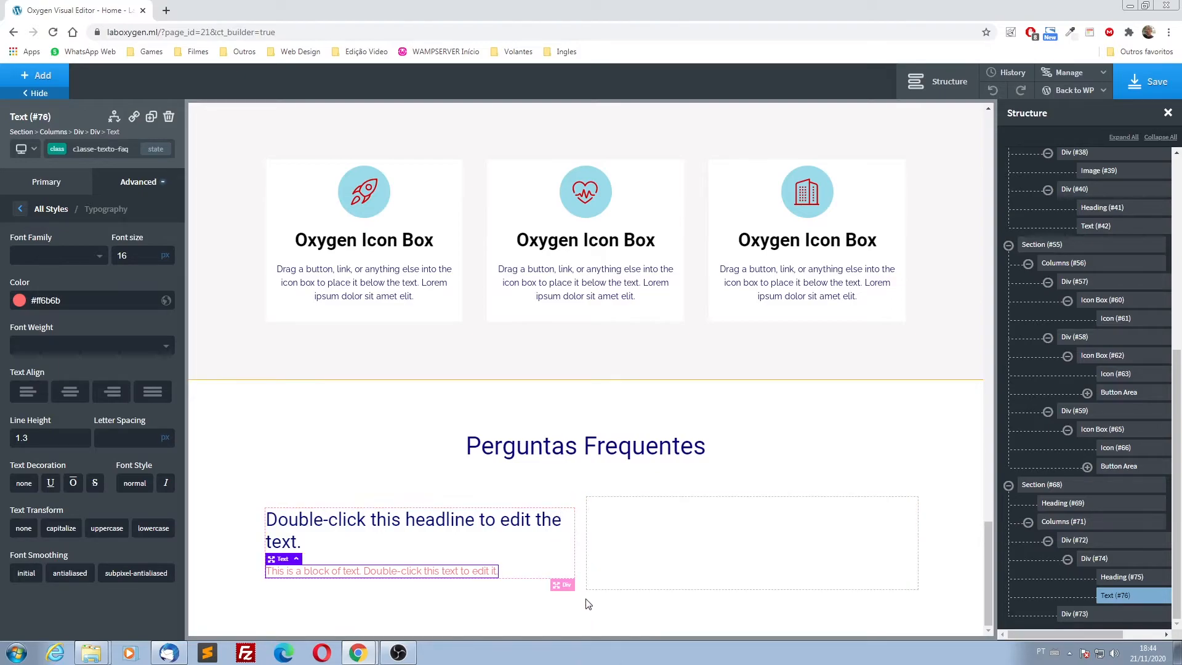
pyautogui.click(227, 565)
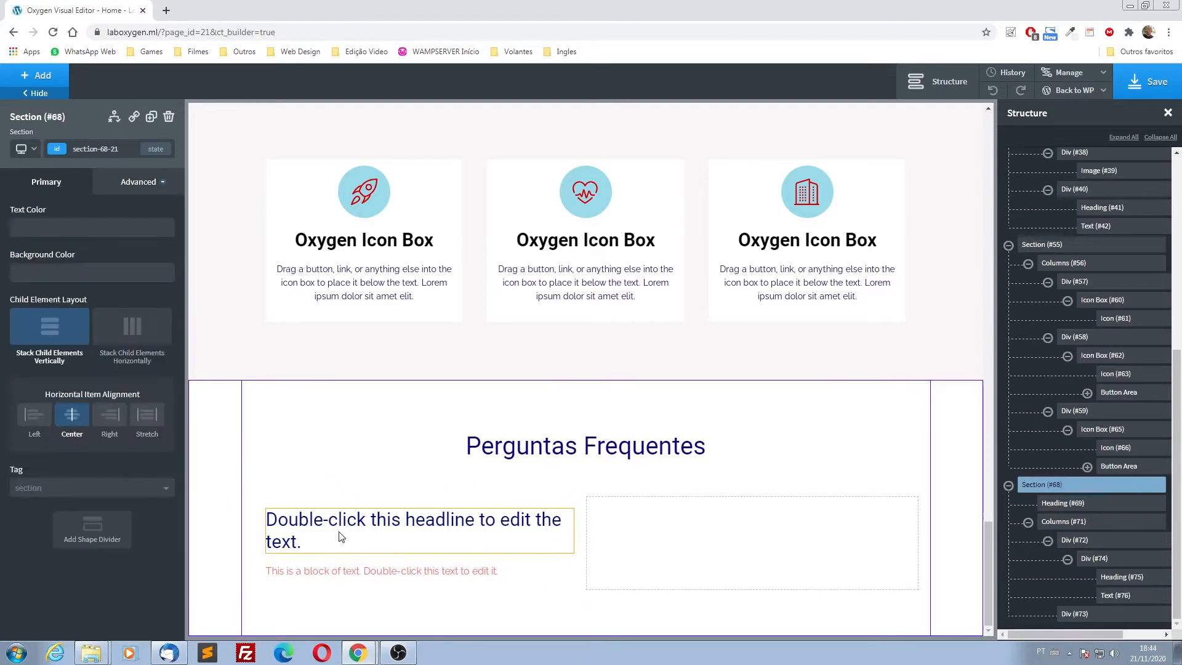
# - Replace the first FAQ column's heading text with "Qual o melhor site-builder?"
pyautogui.click(363, 526)
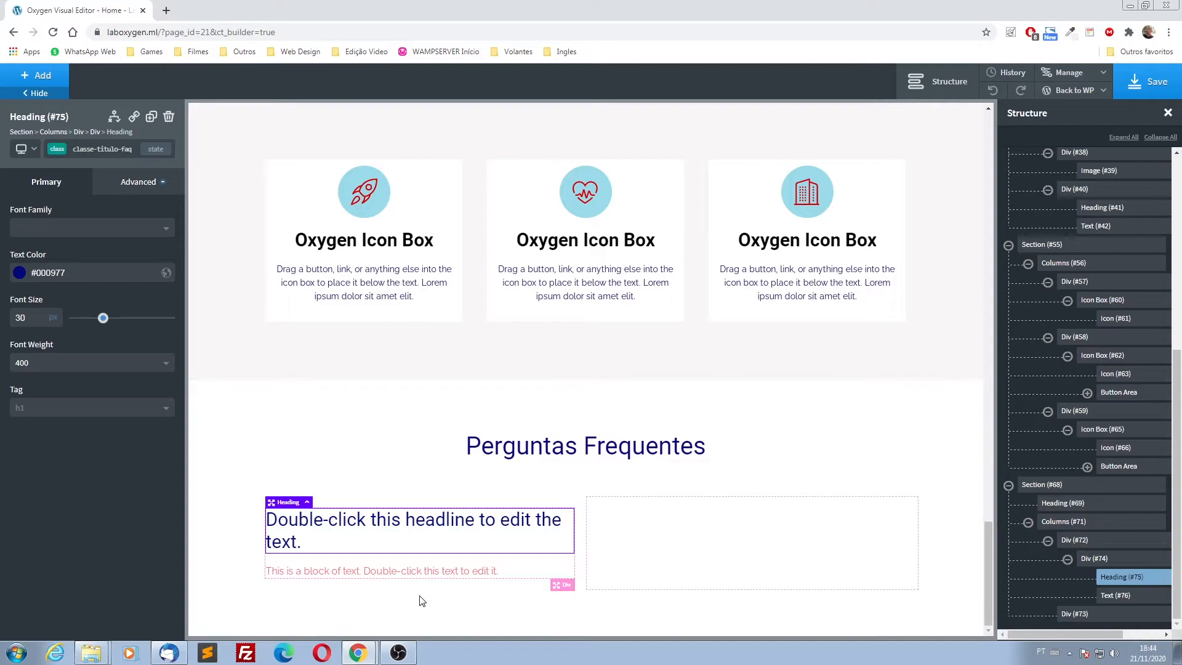
pyautogui.doubleClick(337, 525)
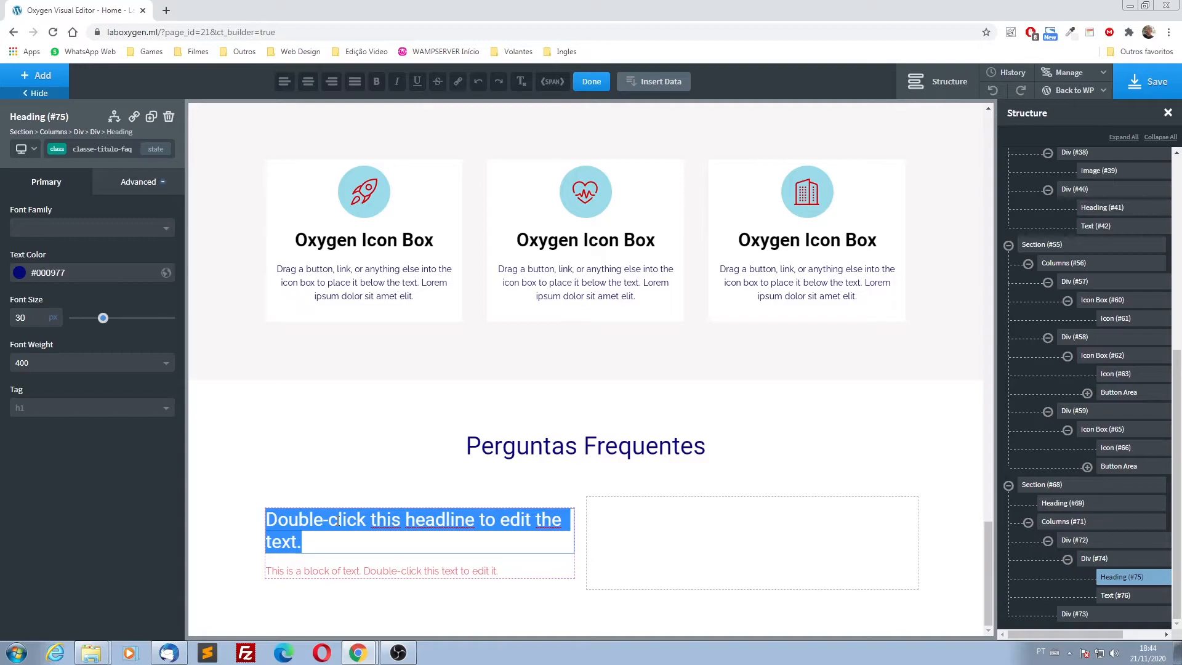
pyautogui.write('Qual o melhor')
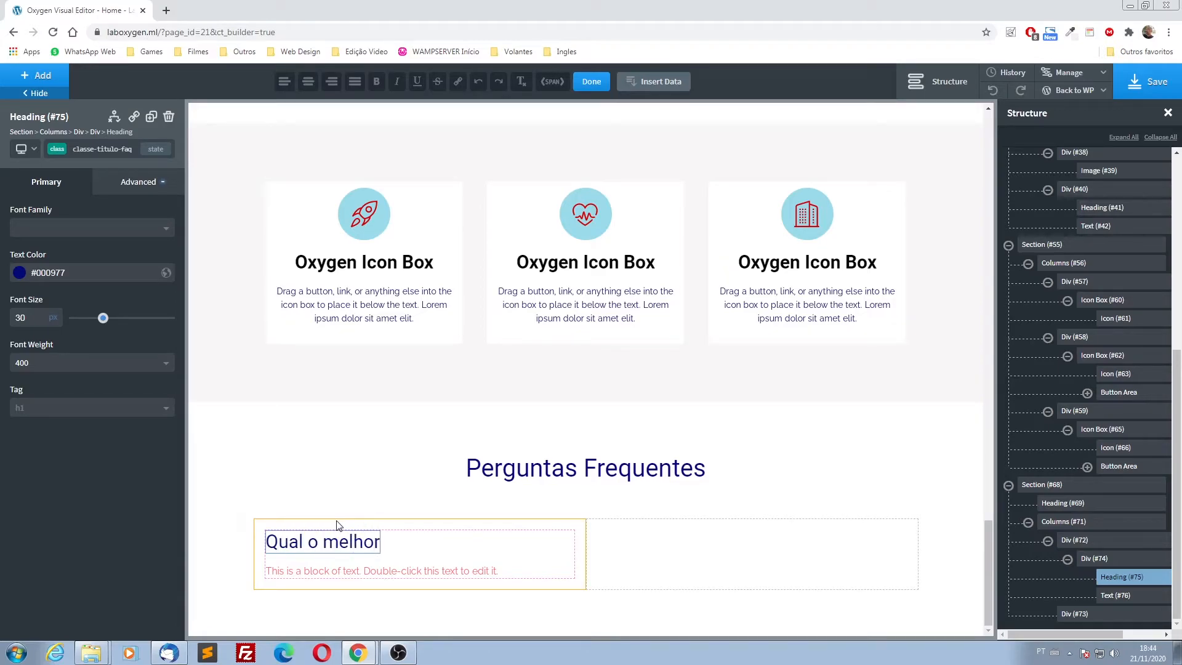
pyautogui.write(' site-builder')
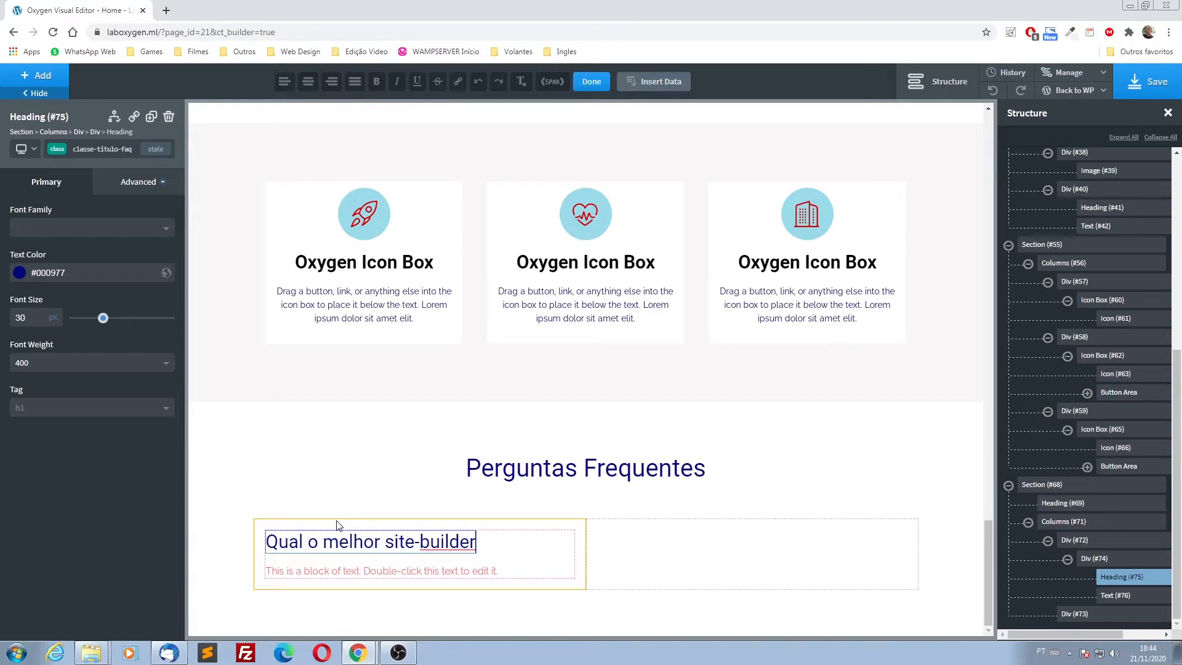
pyautogui.write('?')
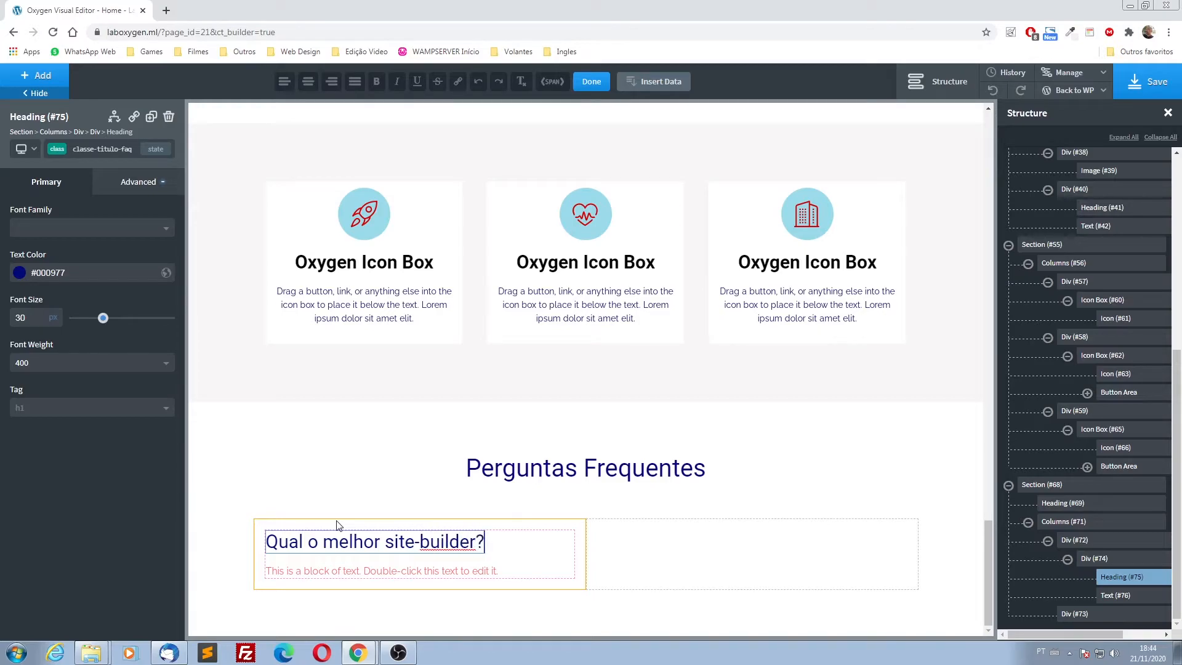
# - Replace the text block below the question heading with the answer "R. - Oxygen, óbvio!"
pyautogui.doubleClick(335, 572)
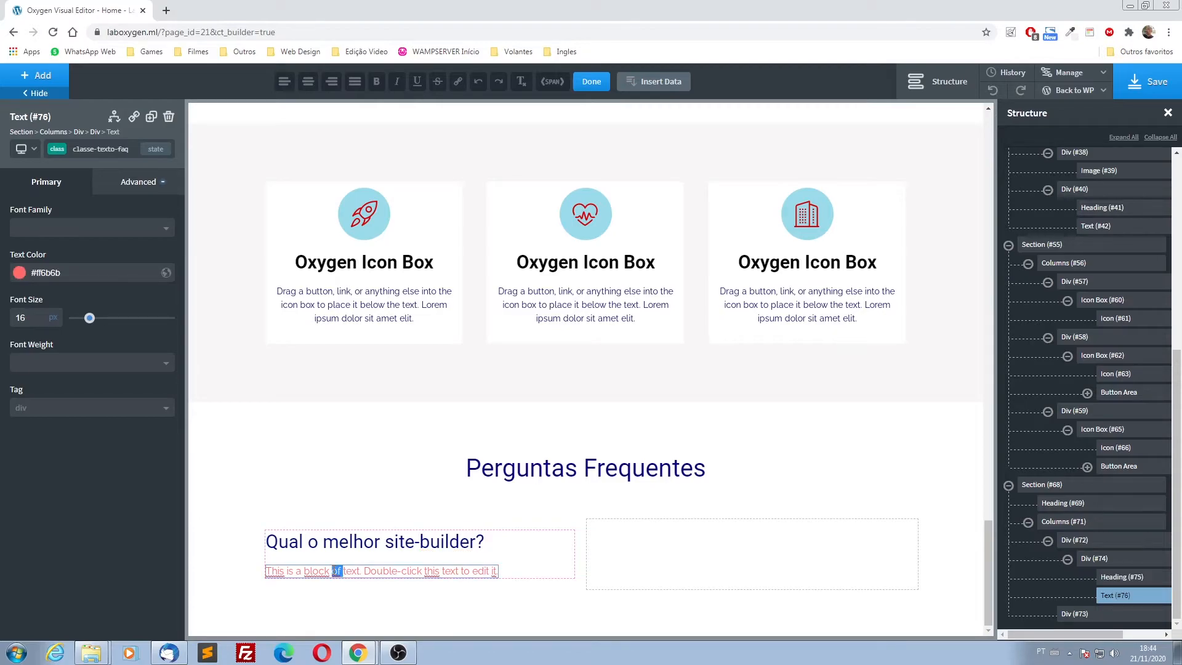
pyautogui.tripleClick(336, 571)
pyautogui.write('Ox')
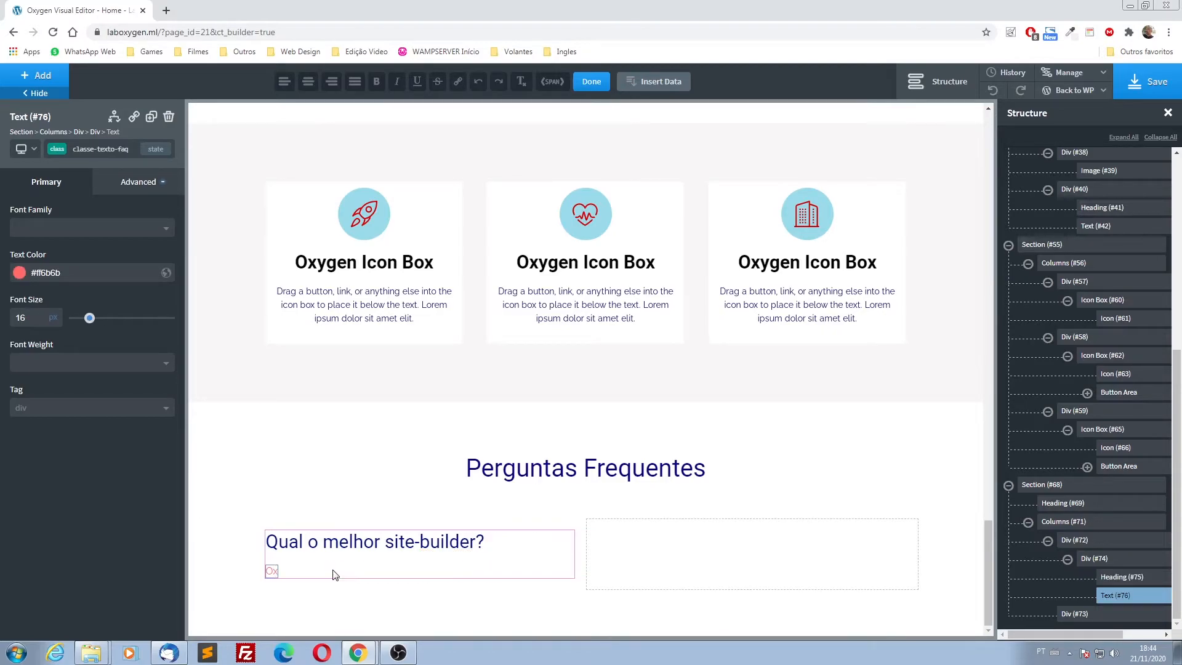
pyautogui.write('ygen.')
pyautogui.write(' óbvio!')
pyautogui.press('Home')
pyautogui.write('R: -')
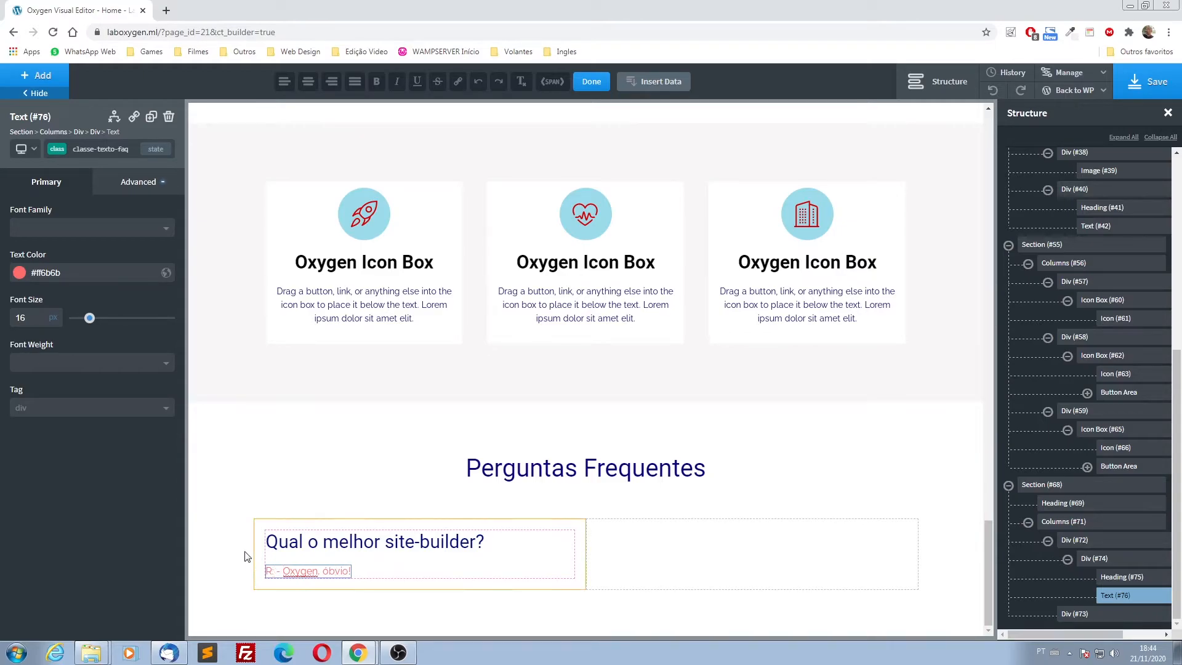
pyautogui.click(643, 575)
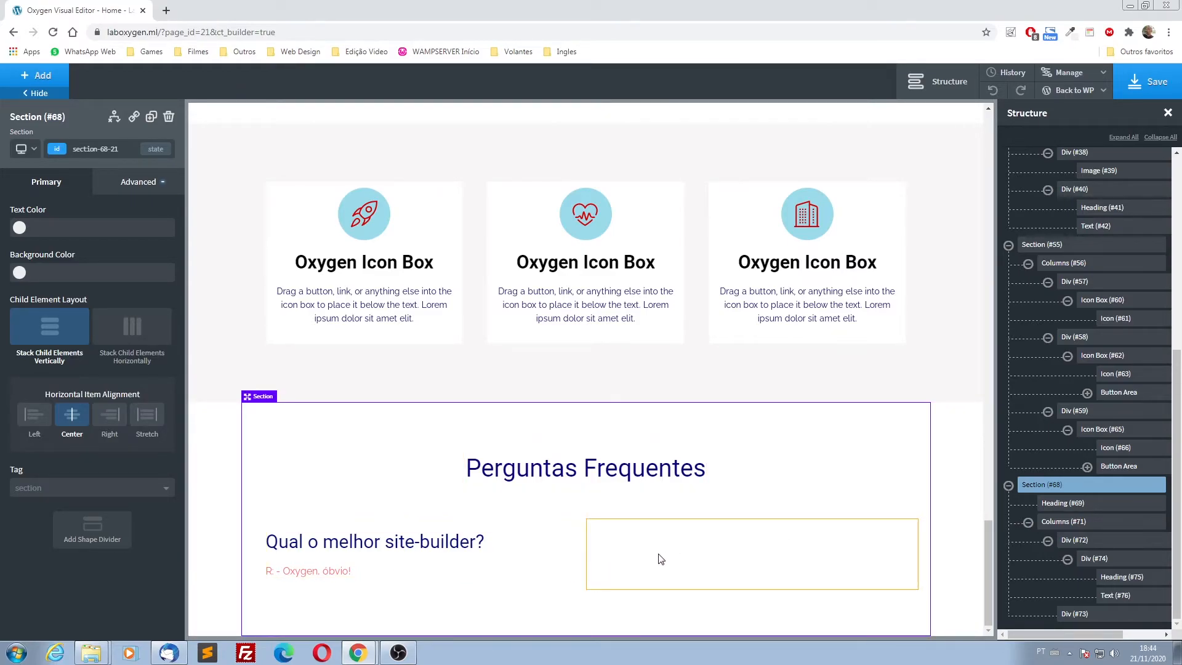
# - Duplicate the div holding the question and answer and move the copy into the empty second FAQ column
pyautogui.click(520, 561)
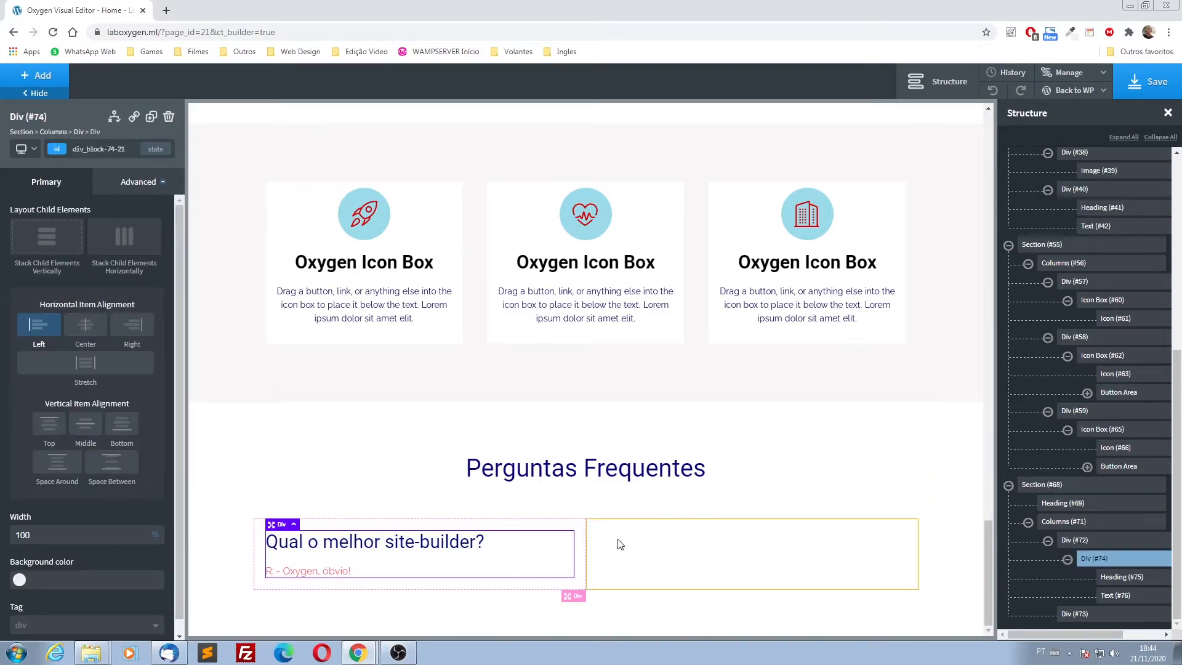
pyautogui.click(151, 117)
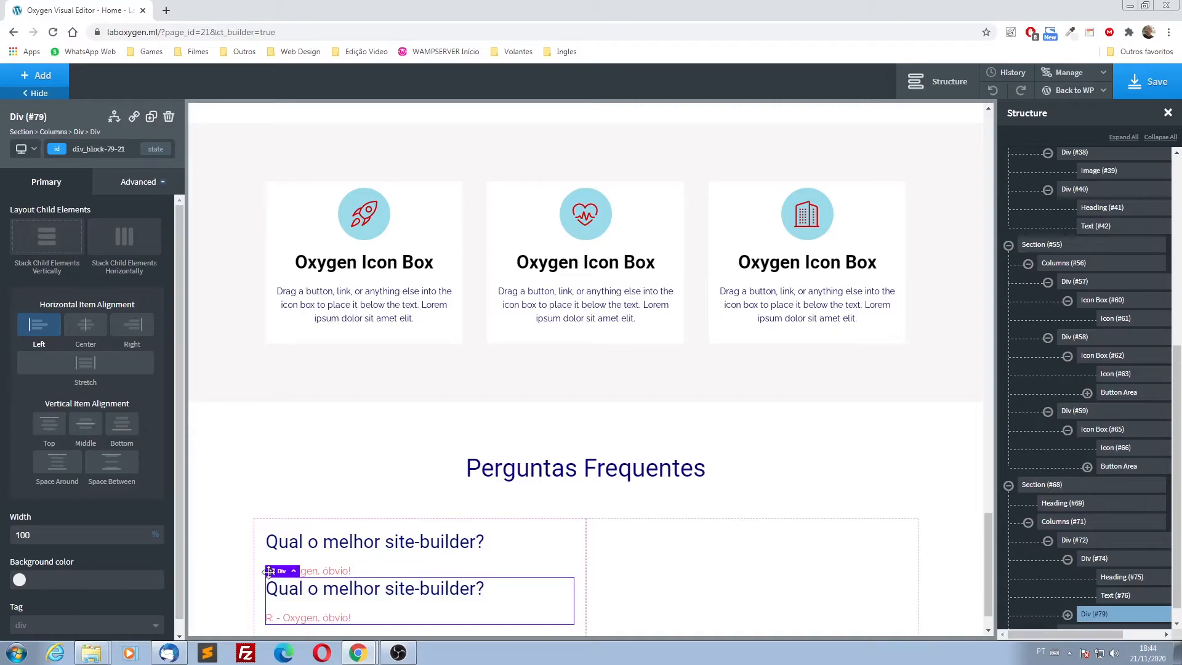
pyautogui.moveTo(302, 569); pyautogui.dragTo(668, 557)
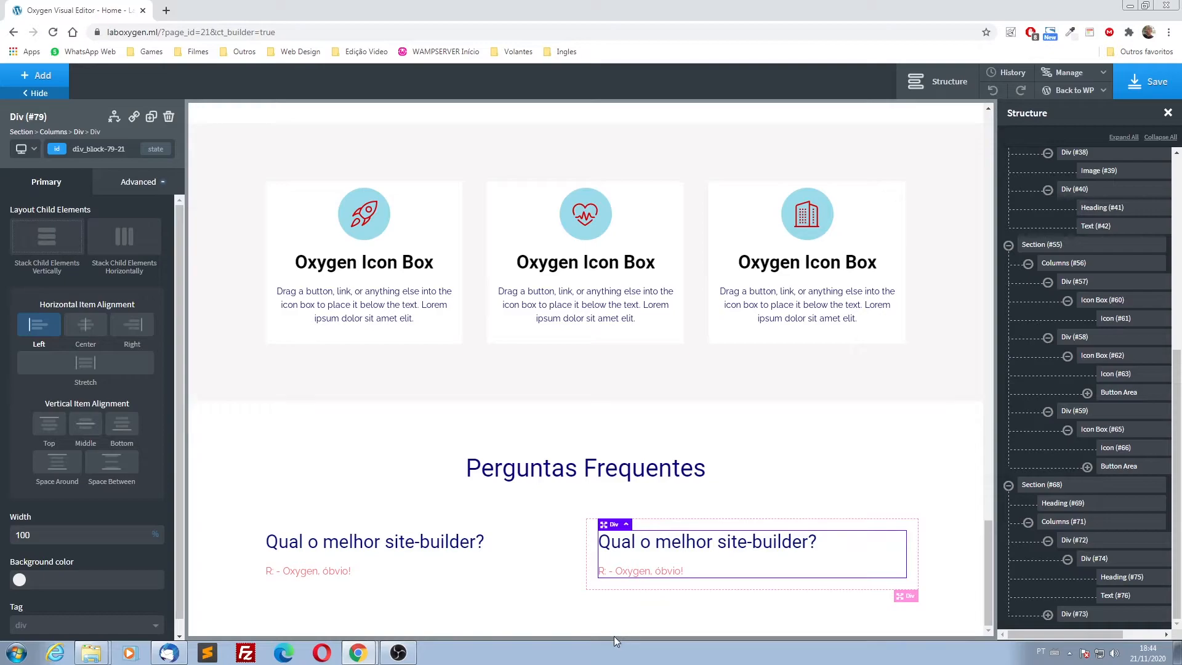
# - Duplicate the first FAQ column's question-and-answer div three times within that column
pyautogui.click(544, 576)
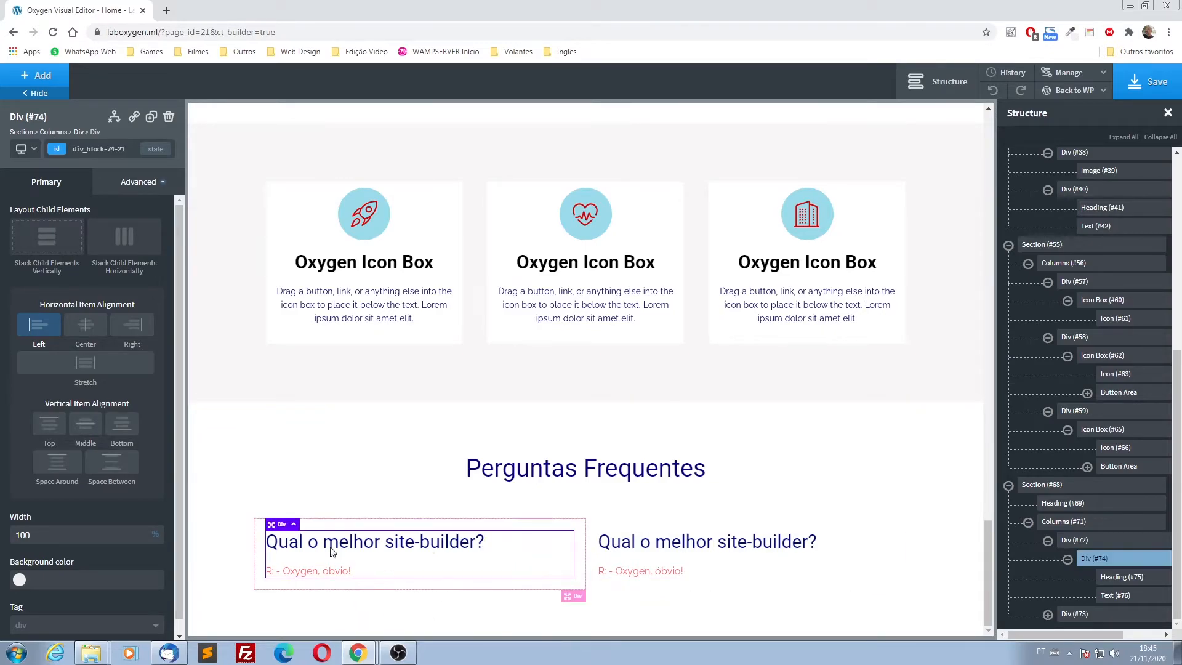
pyautogui.click(152, 119)
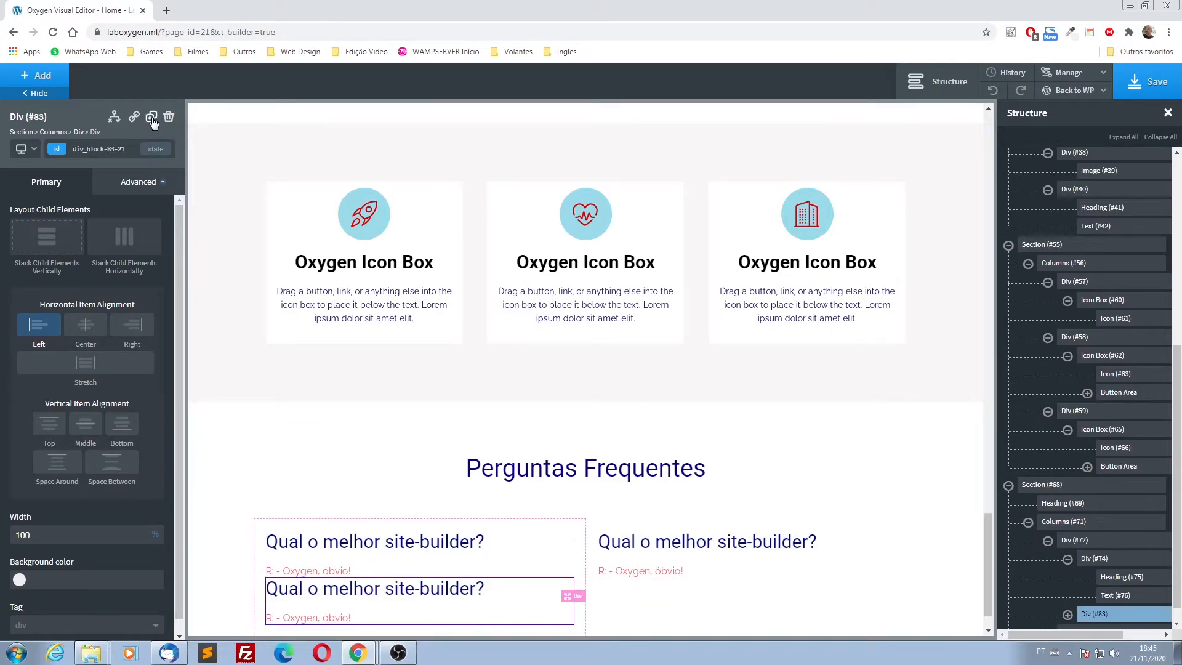
pyautogui.click(152, 118)
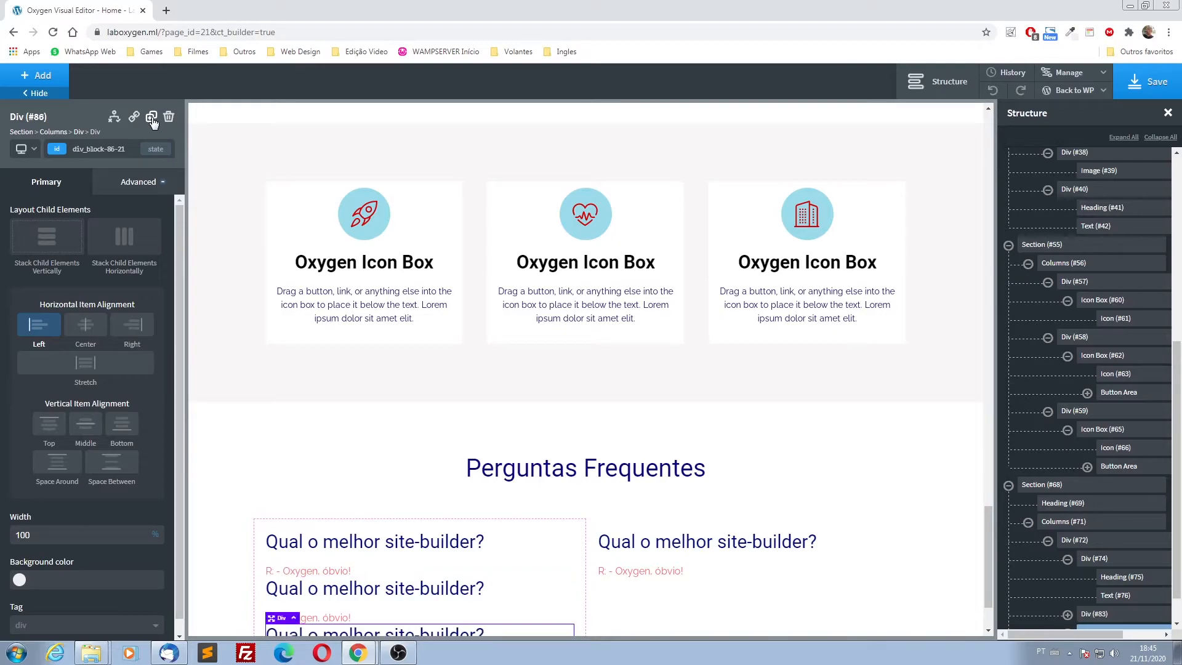
pyautogui.click(152, 117)
# - Duplicate the second FAQ column's question-and-answer div three times within that column
pyautogui.scroll(-1, 232, 510)
pyautogui.scroll(-1, 233, 510)
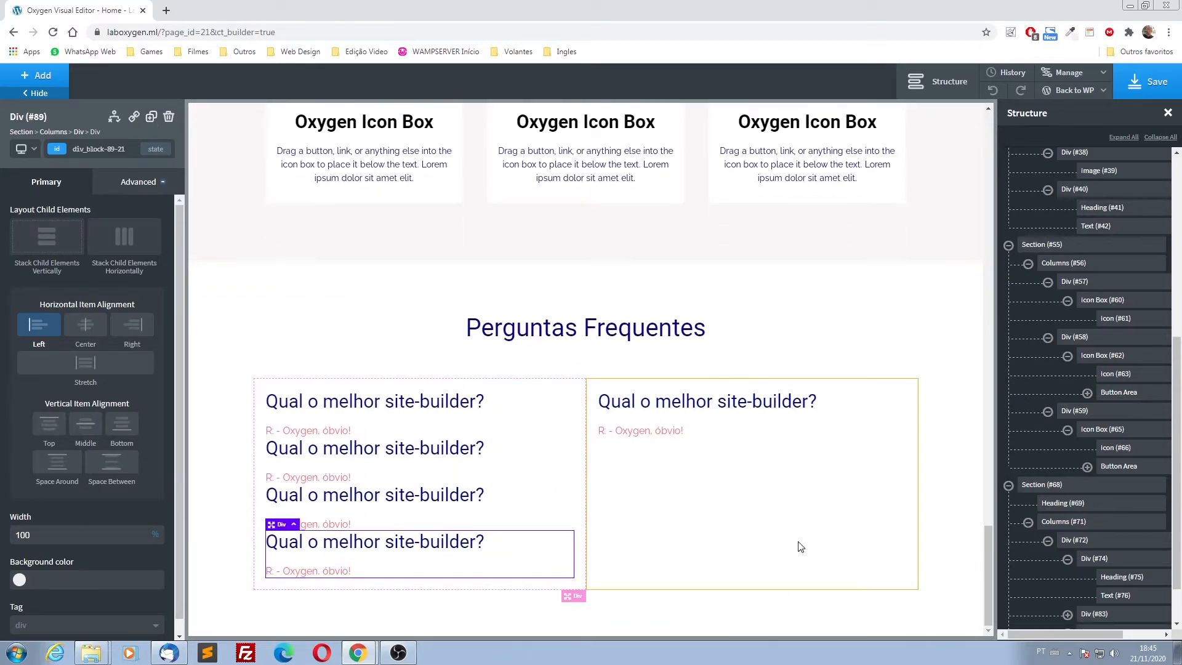
pyautogui.click(884, 424)
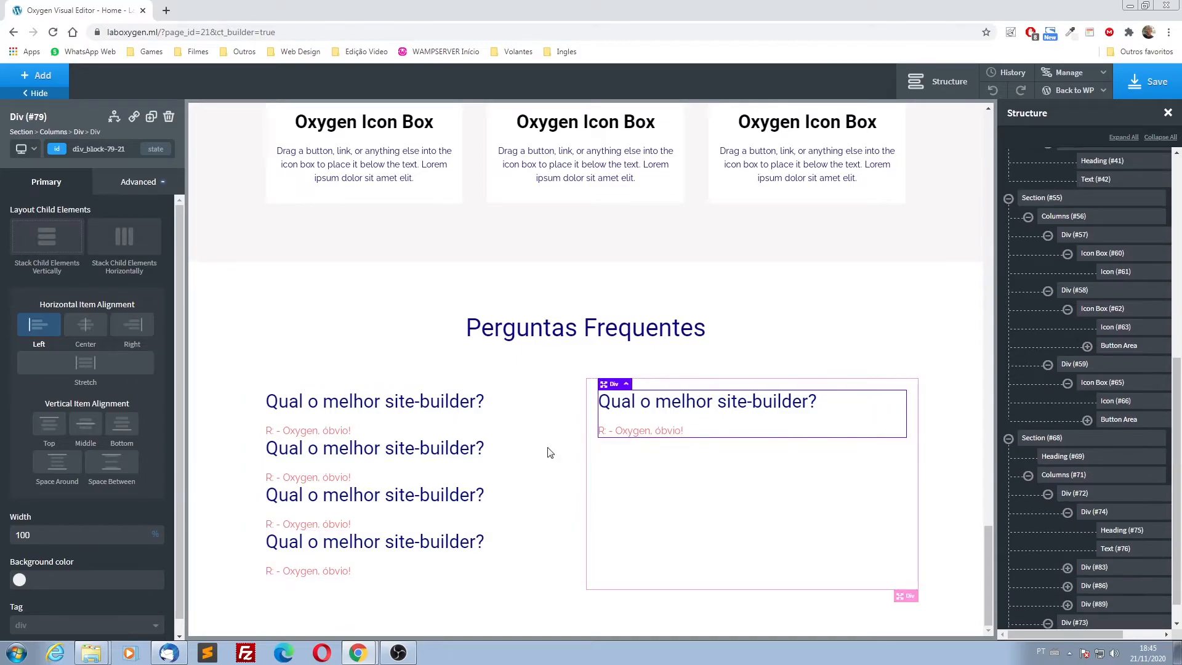
pyautogui.click(151, 118)
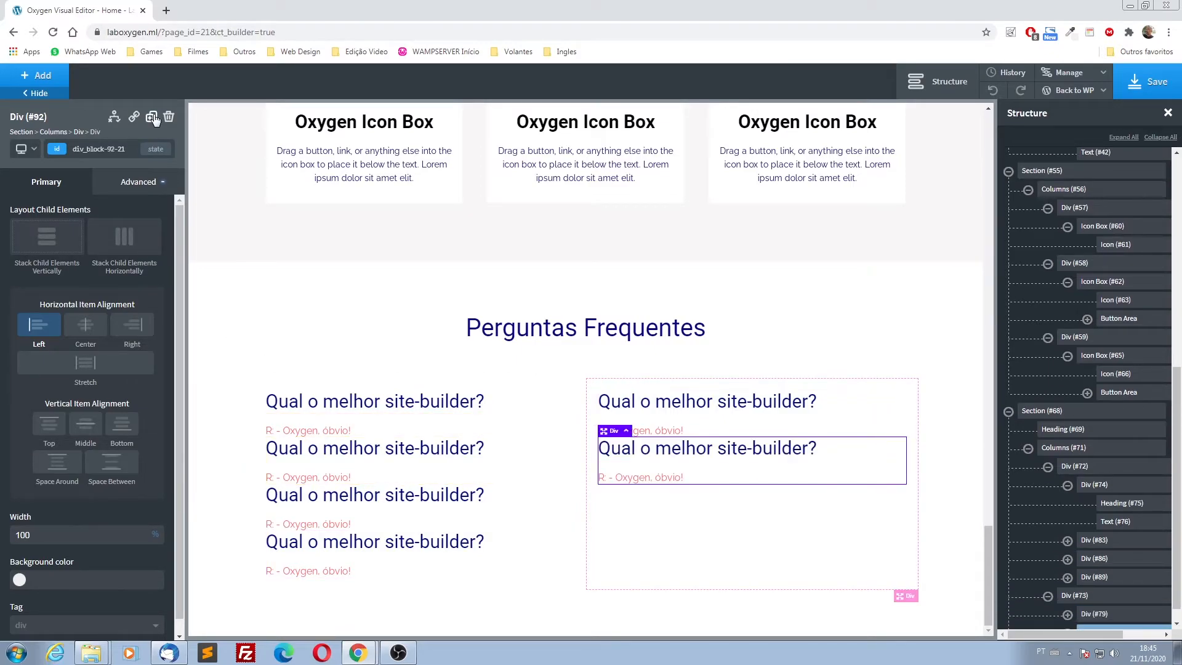
pyautogui.click(151, 117)
pyautogui.click(152, 117)
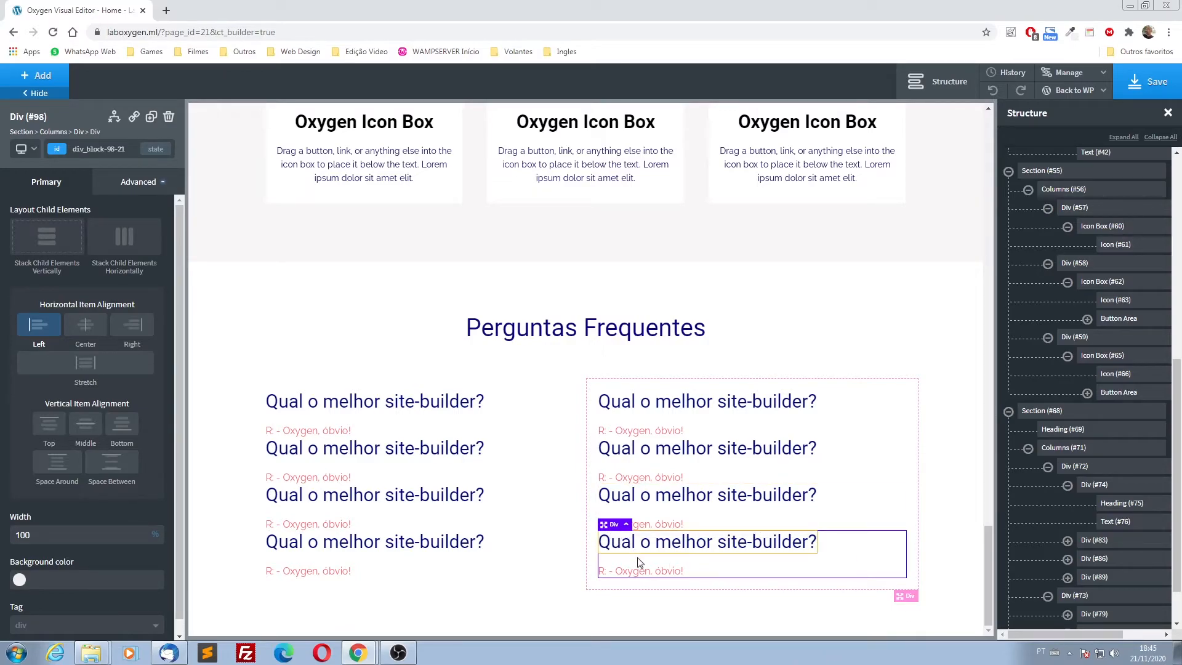
# - Set the bottom margin of the first question-and-answer div in the first FAQ column to 20 px
pyautogui.click(457, 433)
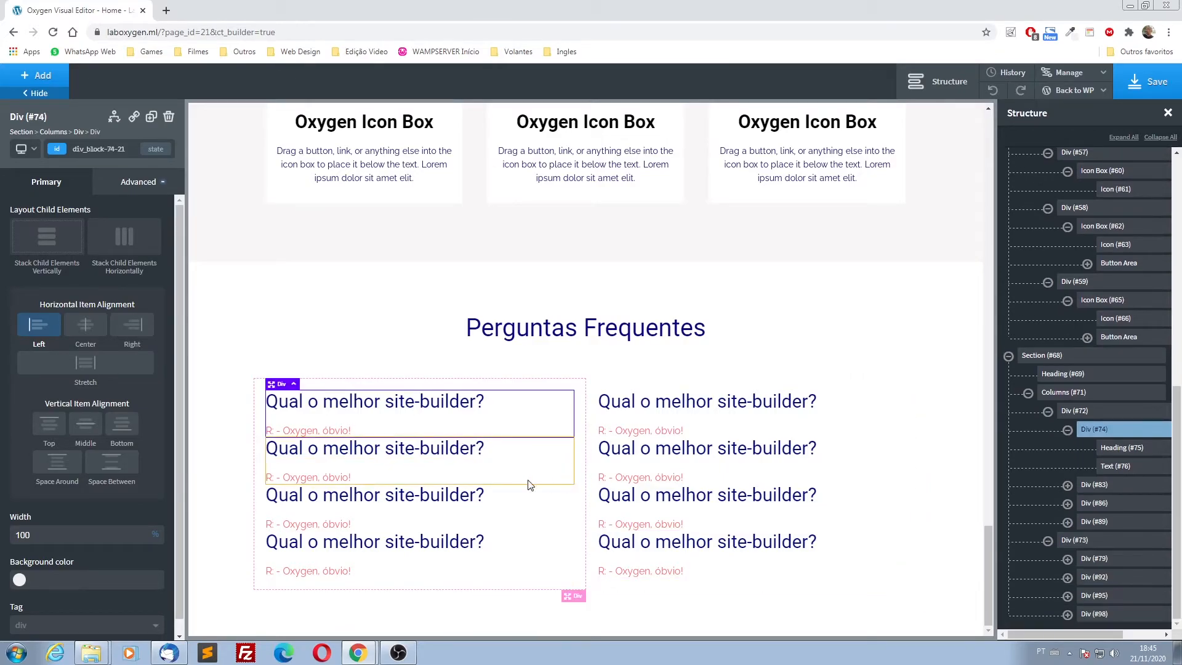
pyautogui.moveTo(441, 445)
pyautogui.mouseDown()
pyautogui.moveTo(441, 459)
pyautogui.moveTo(442, 447)
pyautogui.mouseUp()
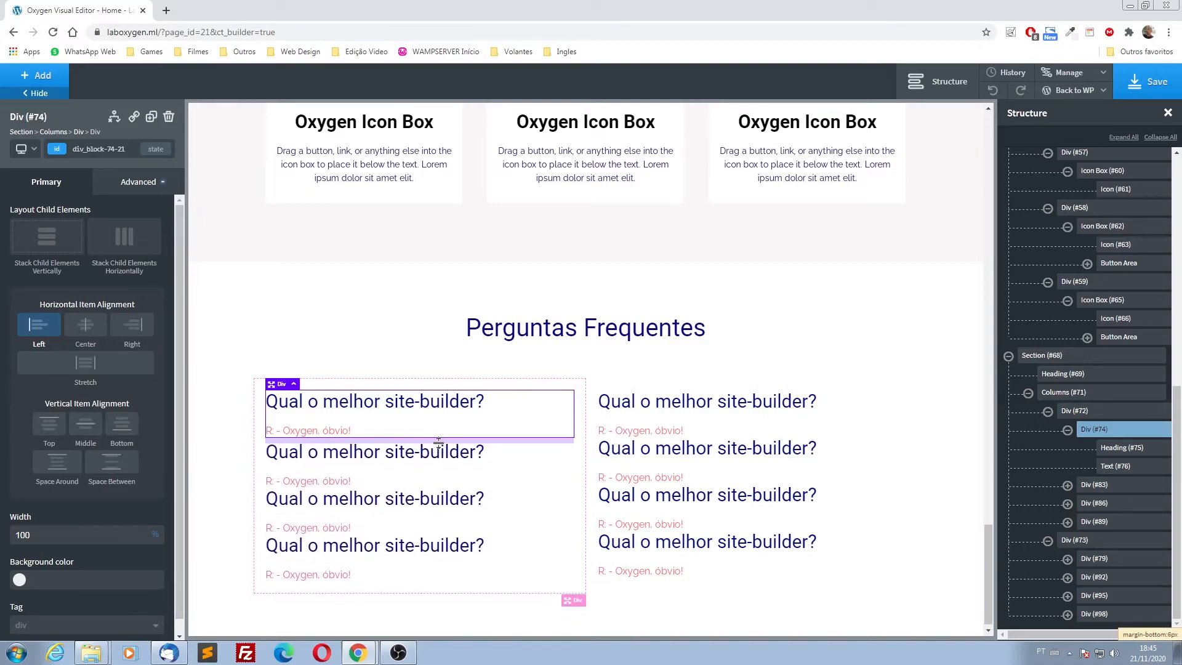
pyautogui.click(143, 184)
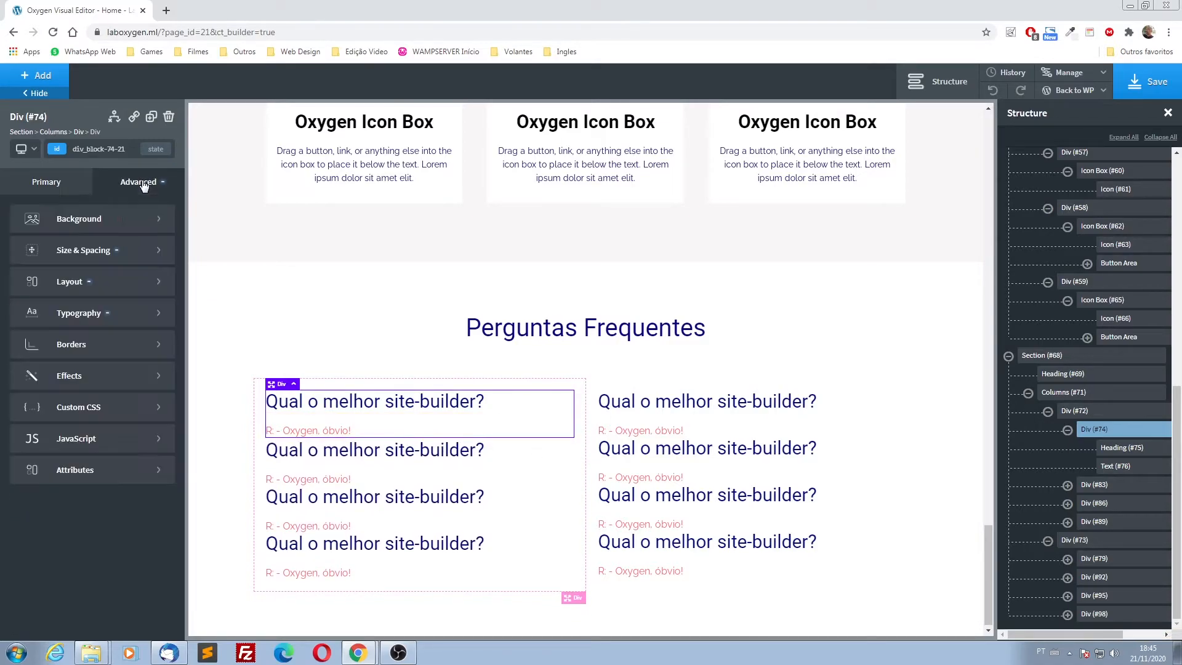
pyautogui.click(101, 252)
pyautogui.click(130, 290)
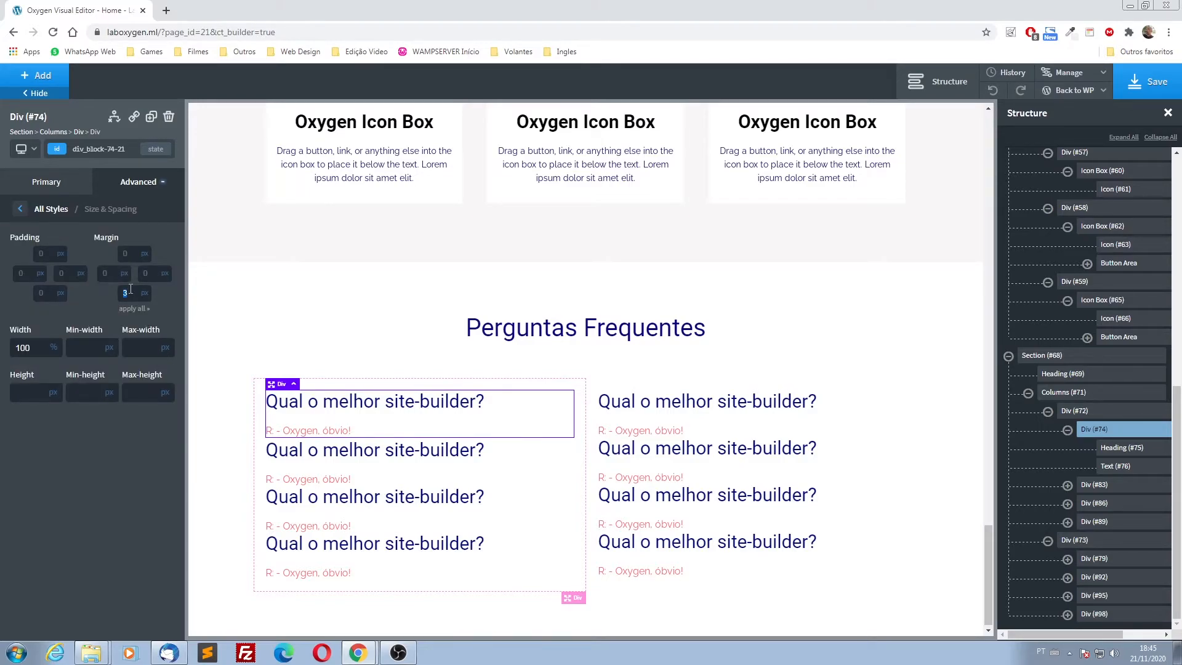
pyautogui.write('20')
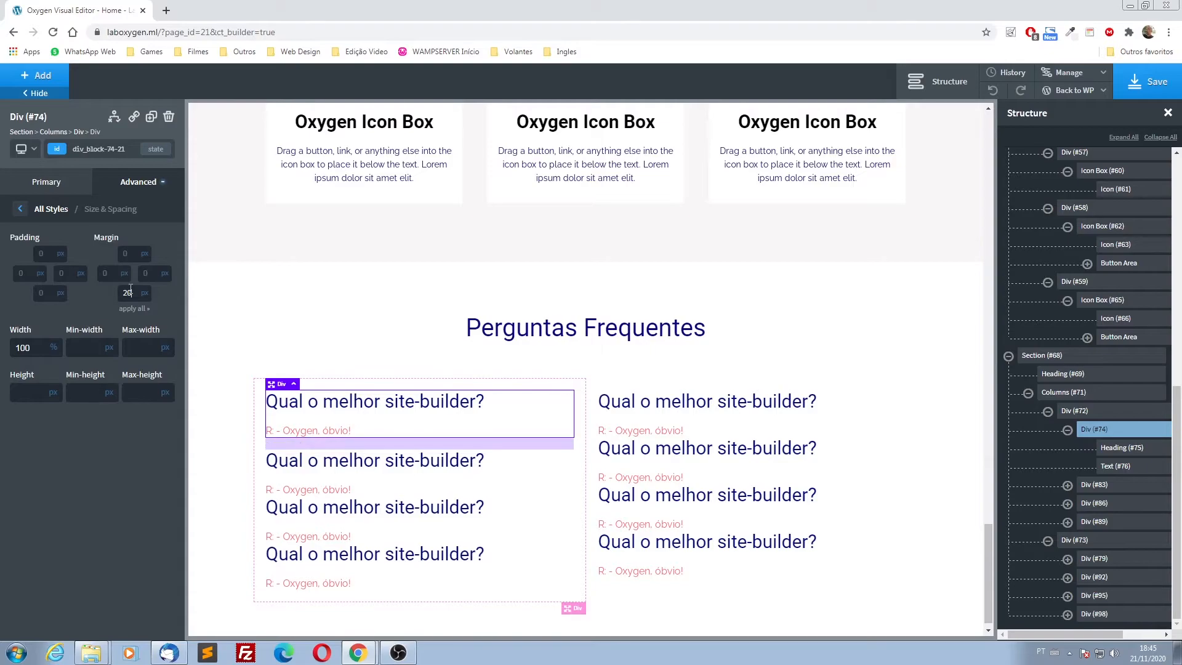
# - Set the bottom margin of the second question-and-answer div in the first FAQ column to 20 px
pyautogui.click(539, 478)
pyautogui.click(131, 186)
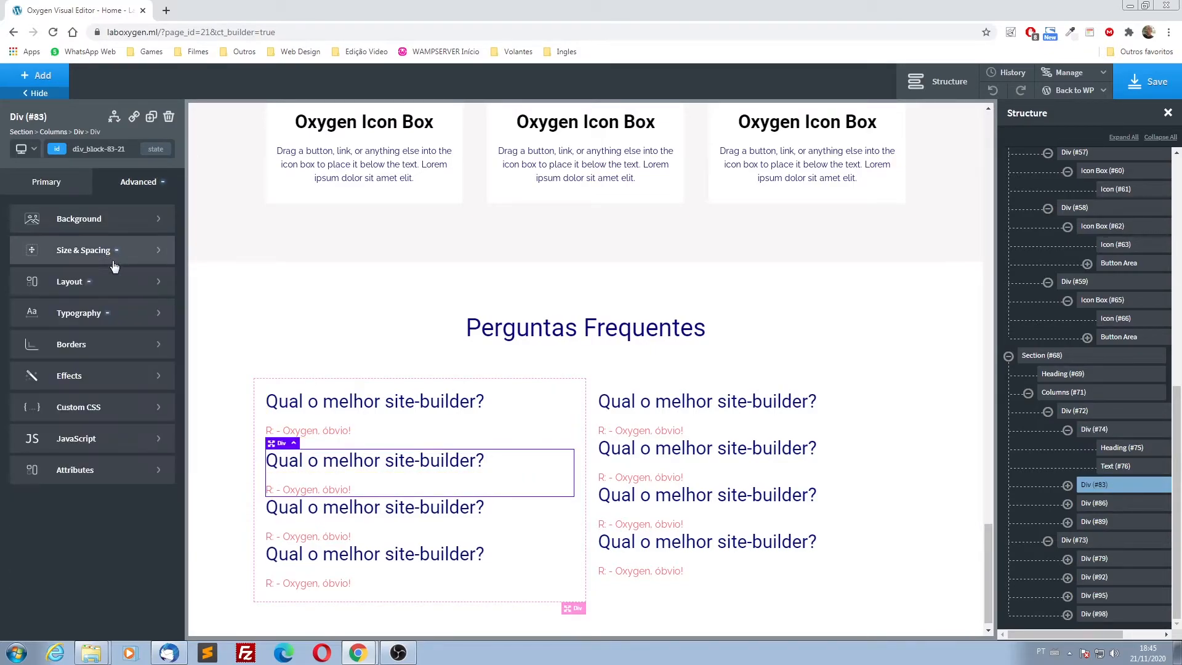
pyautogui.click(99, 248)
pyautogui.click(130, 290)
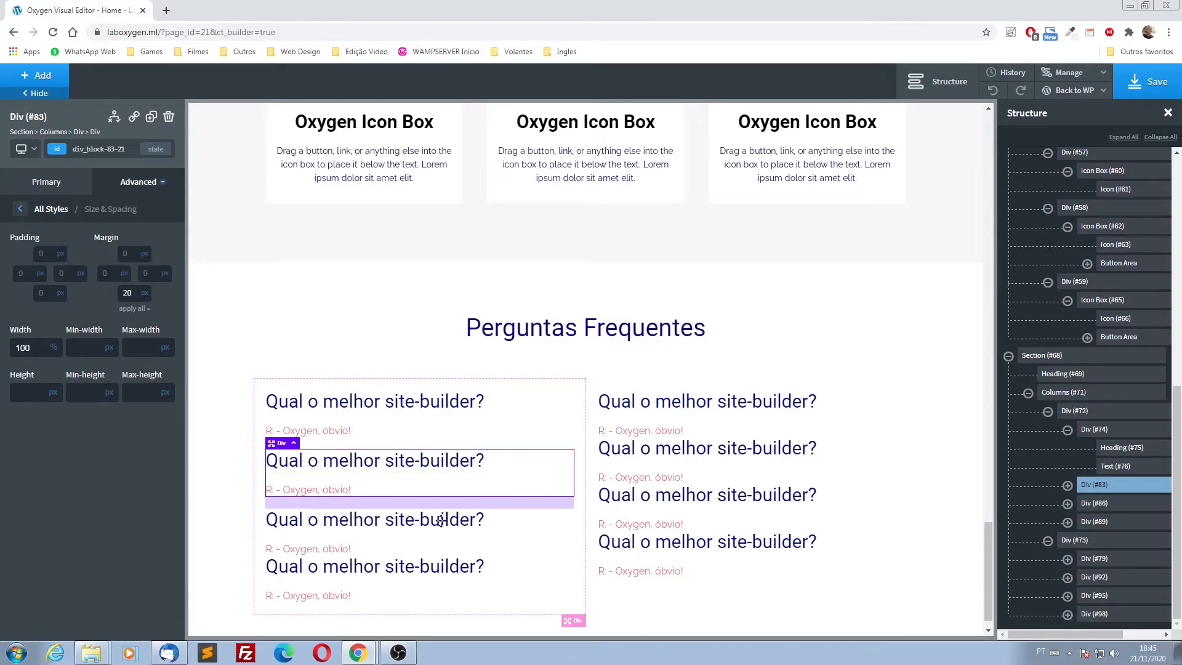
# - Set the bottom margin of the third question-and-answer div in the first FAQ column to 20 px
pyautogui.click(515, 534)
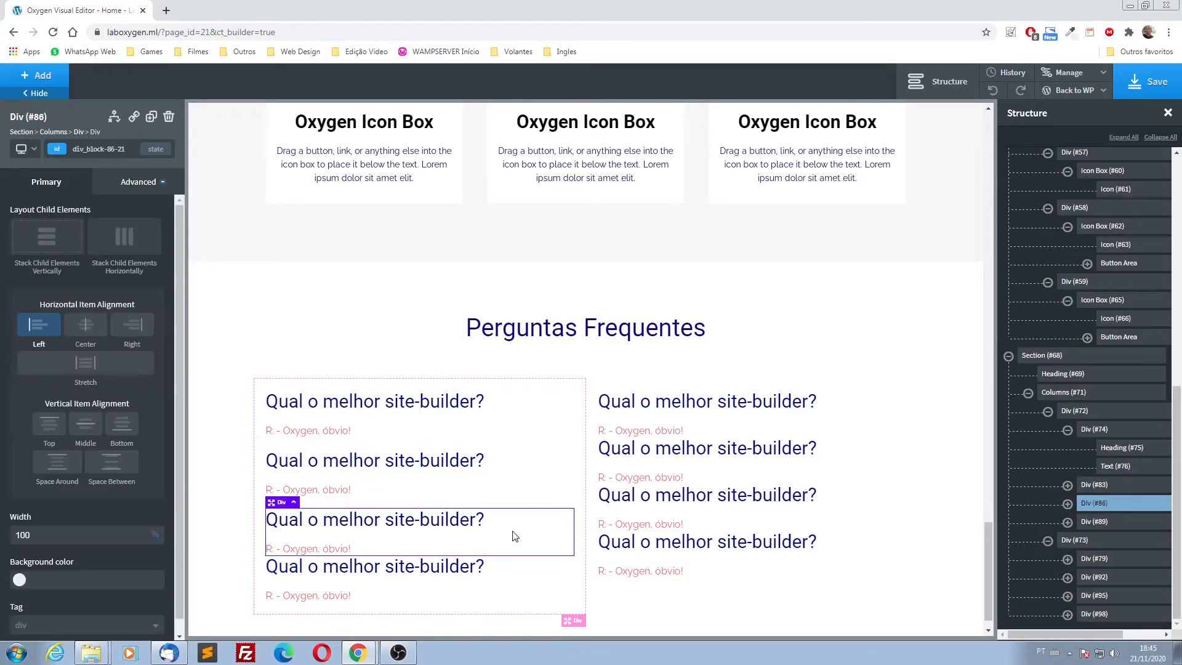
pyautogui.click(130, 187)
pyautogui.click(126, 258)
pyautogui.click(134, 293)
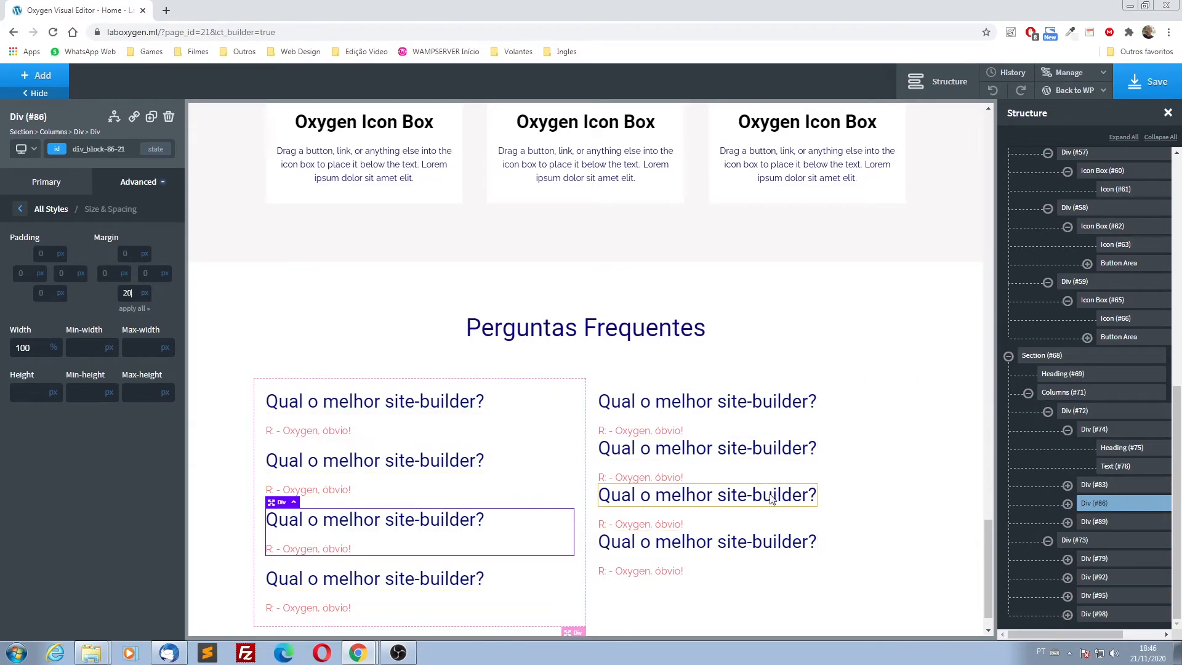
# - Delete the duplicated question-and-answer divs from both FAQ columns, keeping only the original in the first column
pyautogui.click(453, 485)
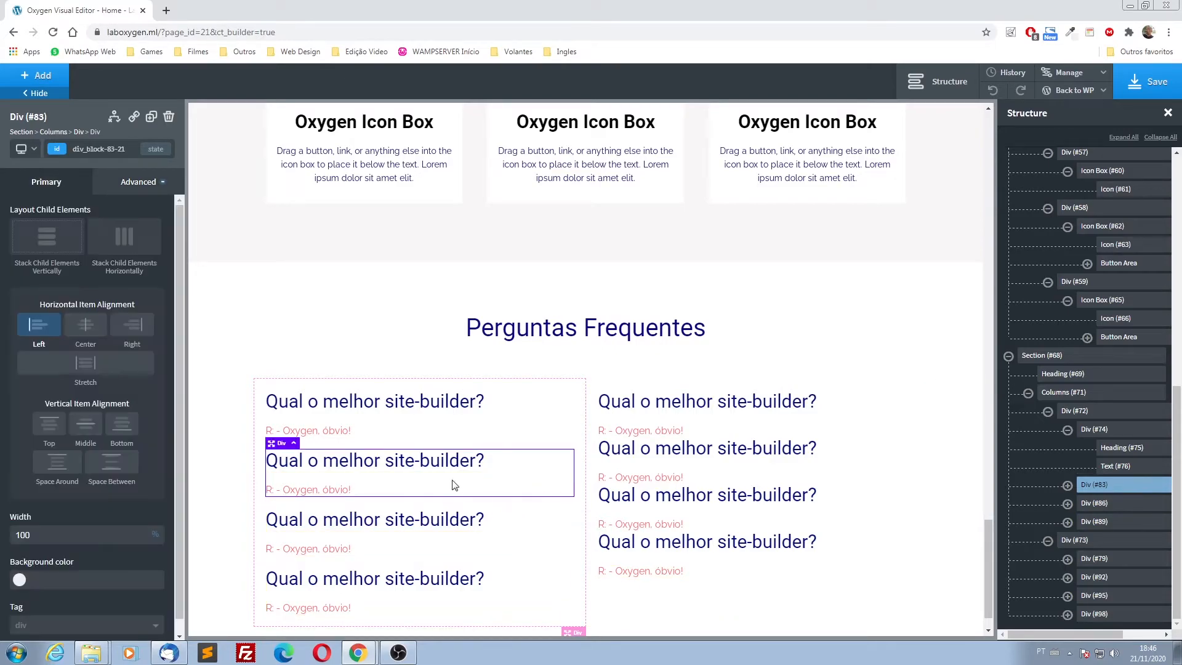
pyautogui.click(169, 117)
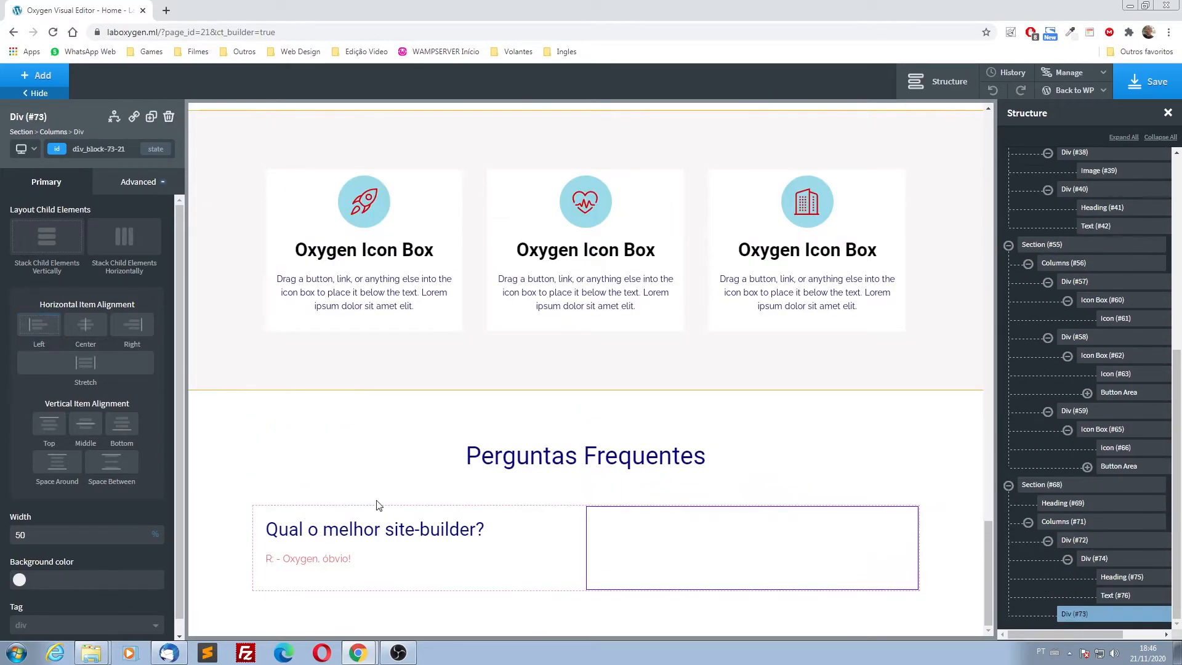
# - Add the new class "classe-div-faq" to the remaining question-and-answer div
pyautogui.click(517, 552)
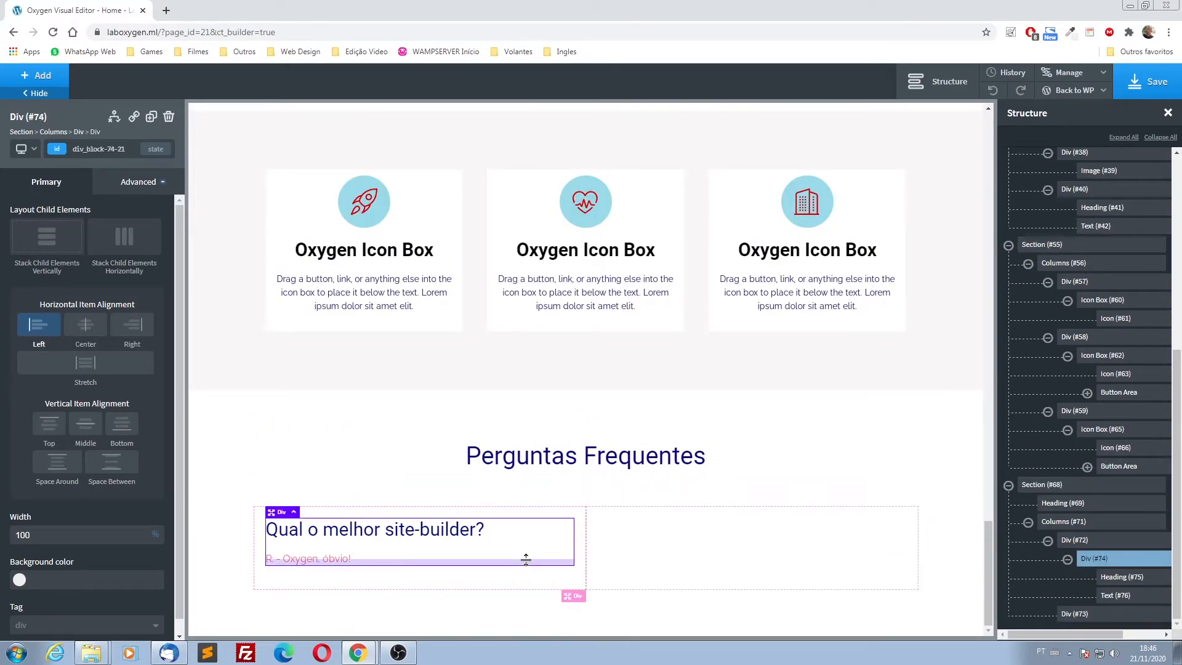
pyautogui.click(109, 150)
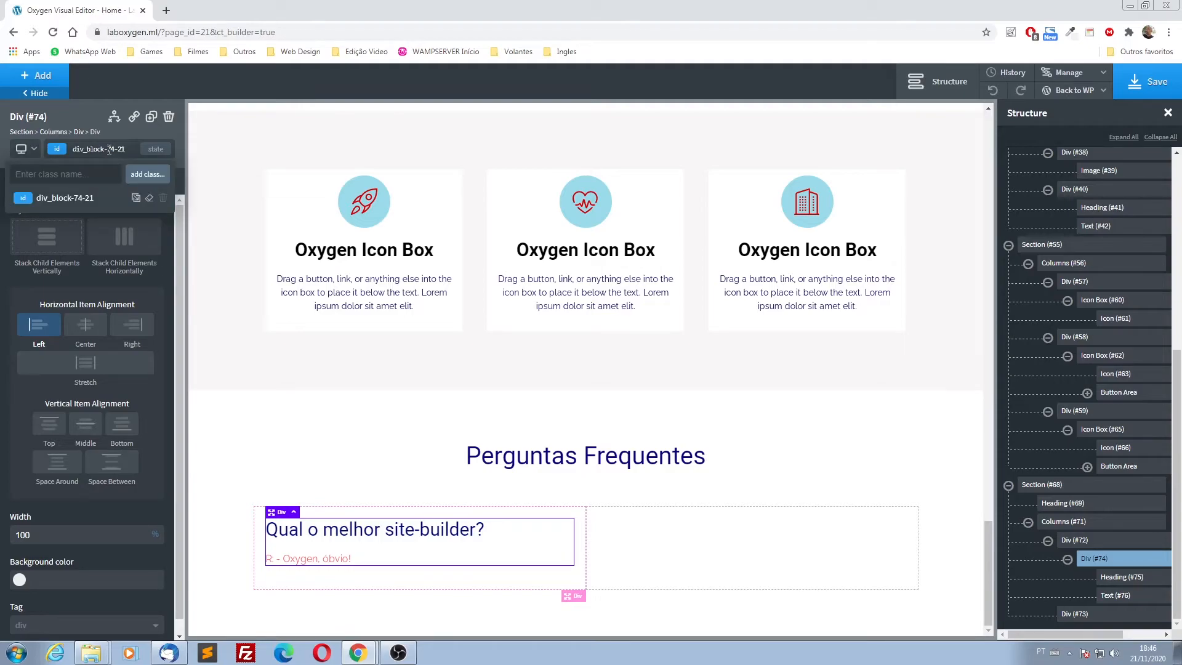
pyautogui.write('classe')
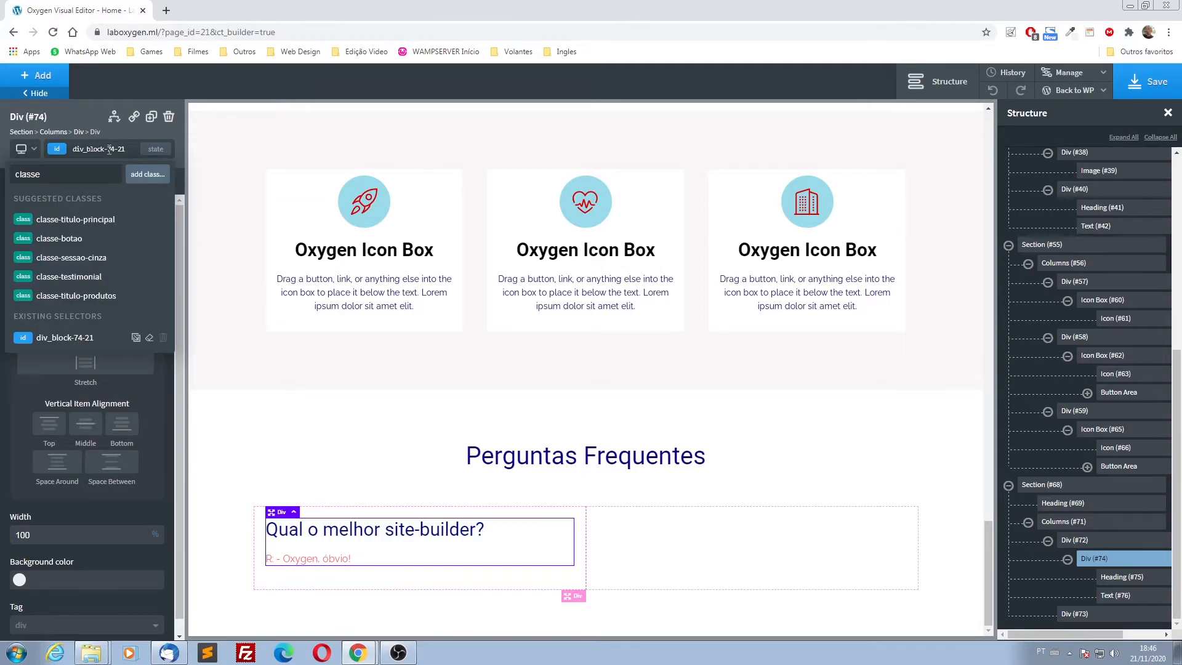
pyautogui.write('-div-faq')
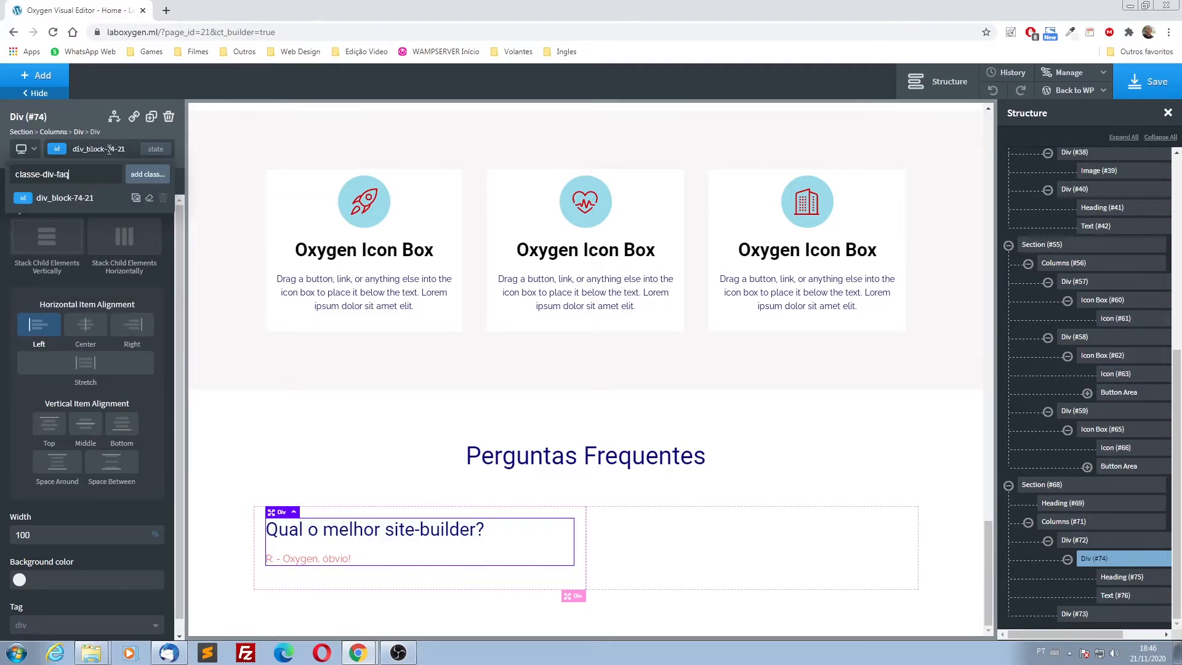
pyautogui.press('Return')
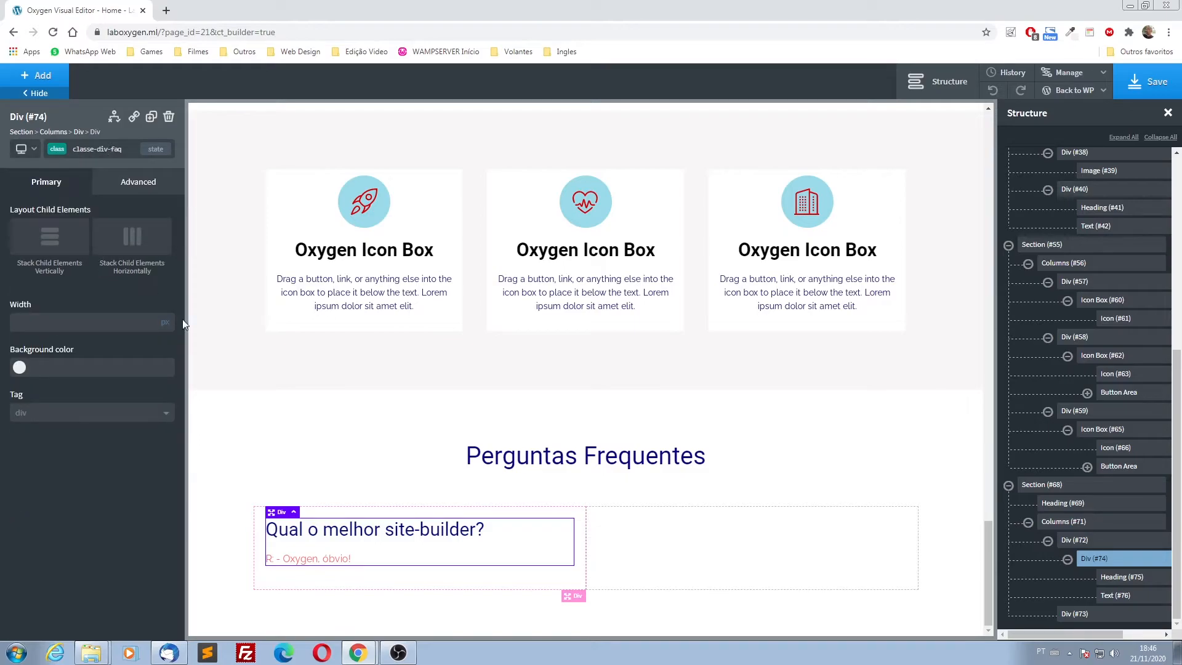
# - Set the bottom margin of the classe-div-faq class to 20 px
pyautogui.click(138, 183)
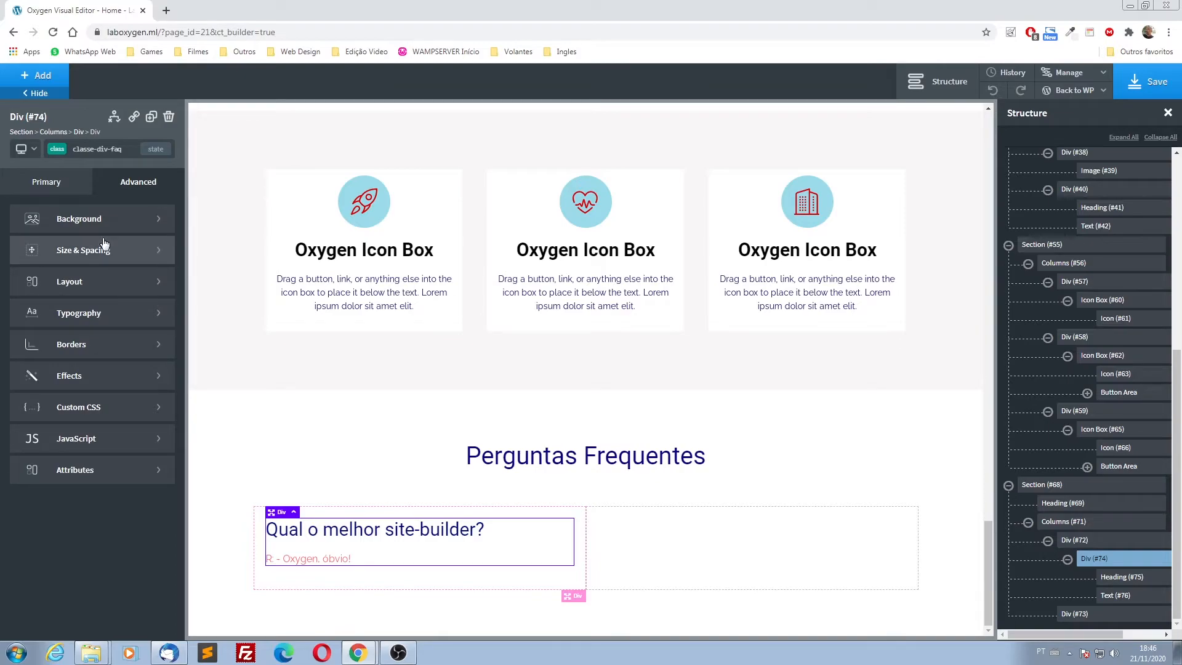
pyautogui.click(101, 249)
pyautogui.click(131, 294)
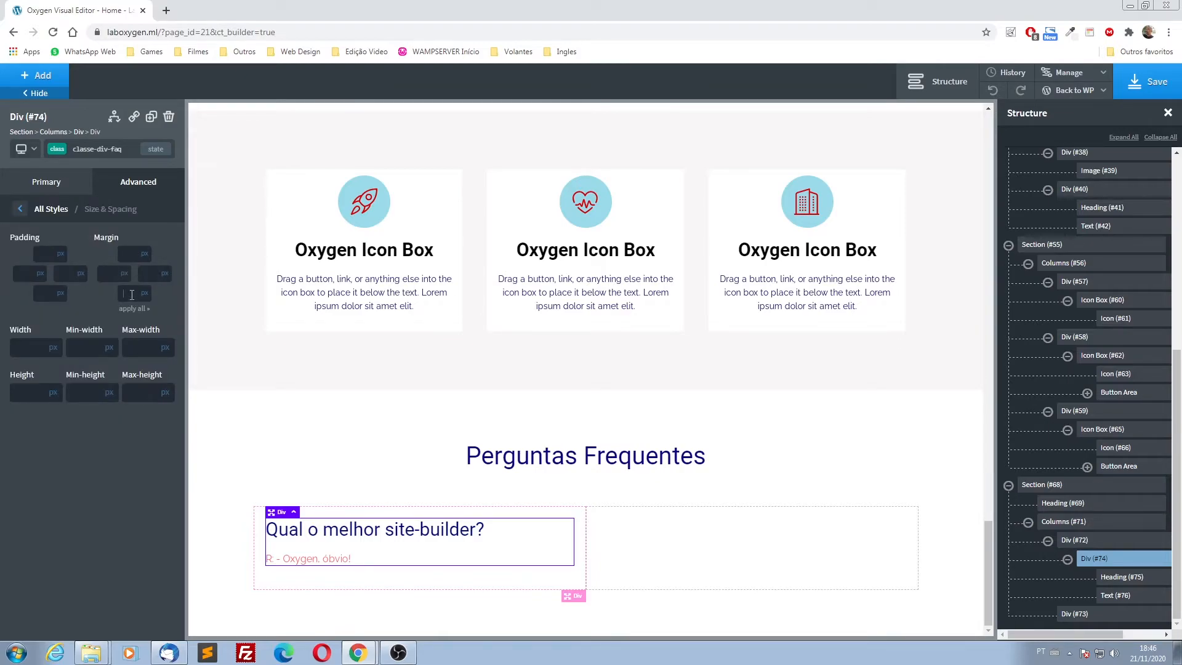
pyautogui.write('20')
pyautogui.click(126, 479)
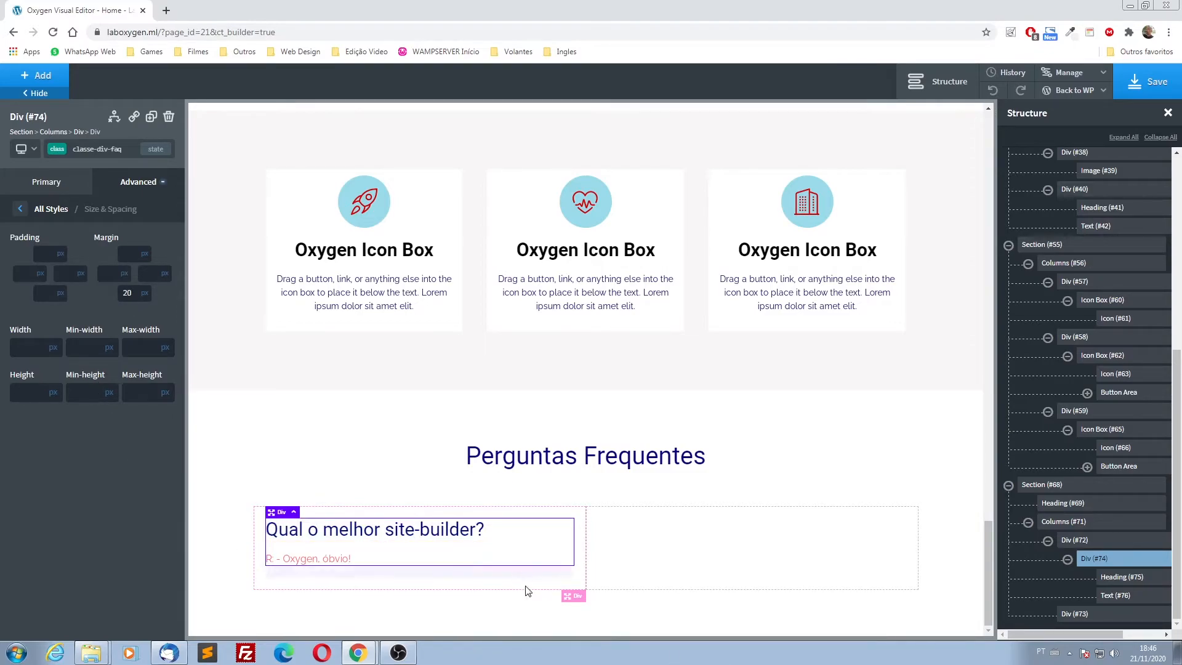
# - Duplicate the classe-div-faq div and move the copy into the empty second FAQ column
pyautogui.click(151, 117)
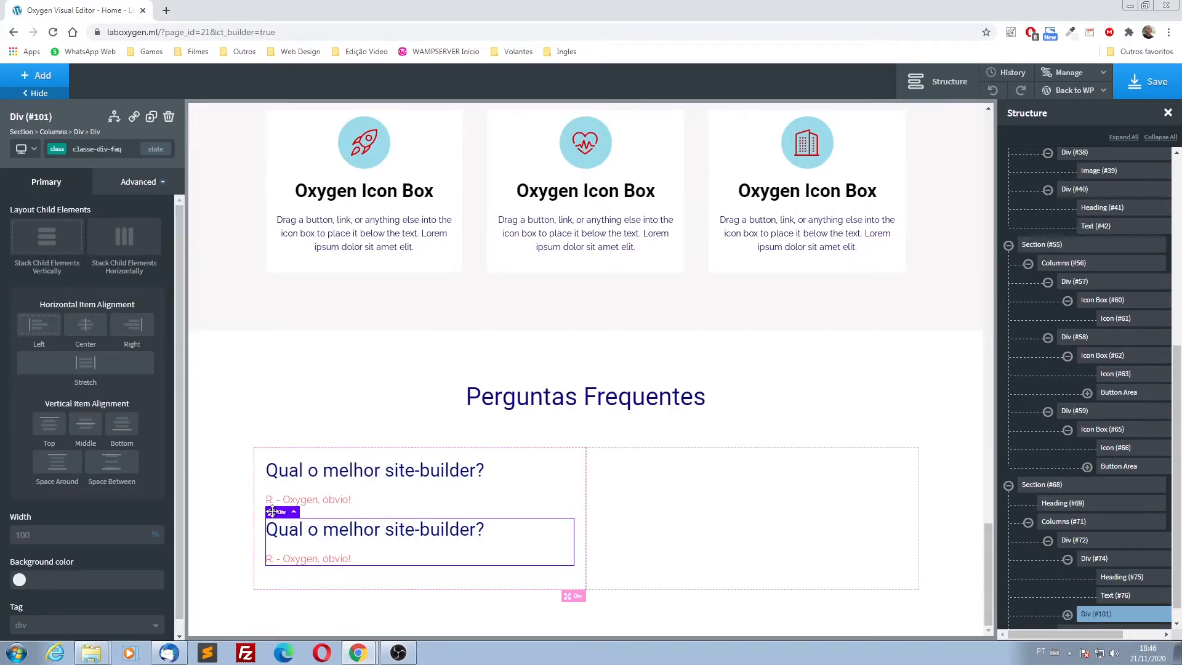
pyautogui.moveTo(271, 511); pyautogui.dragTo(1010, 489)
pyautogui.click(1009, 486)
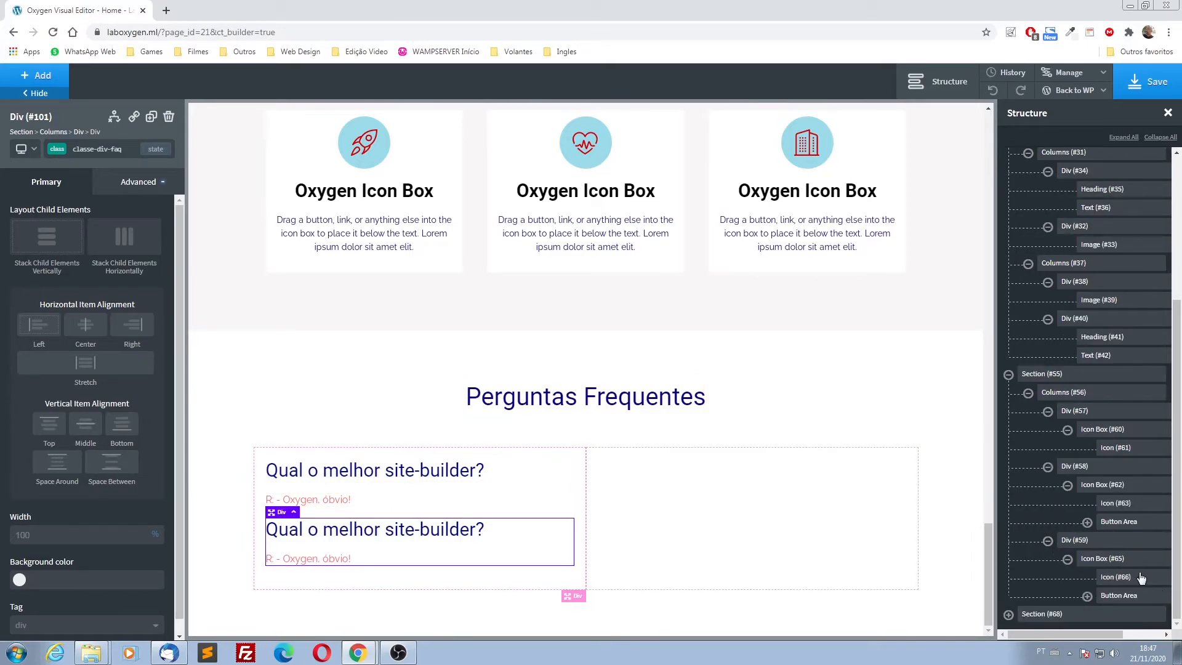
pyautogui.click(691, 541)
pyautogui.click(458, 498)
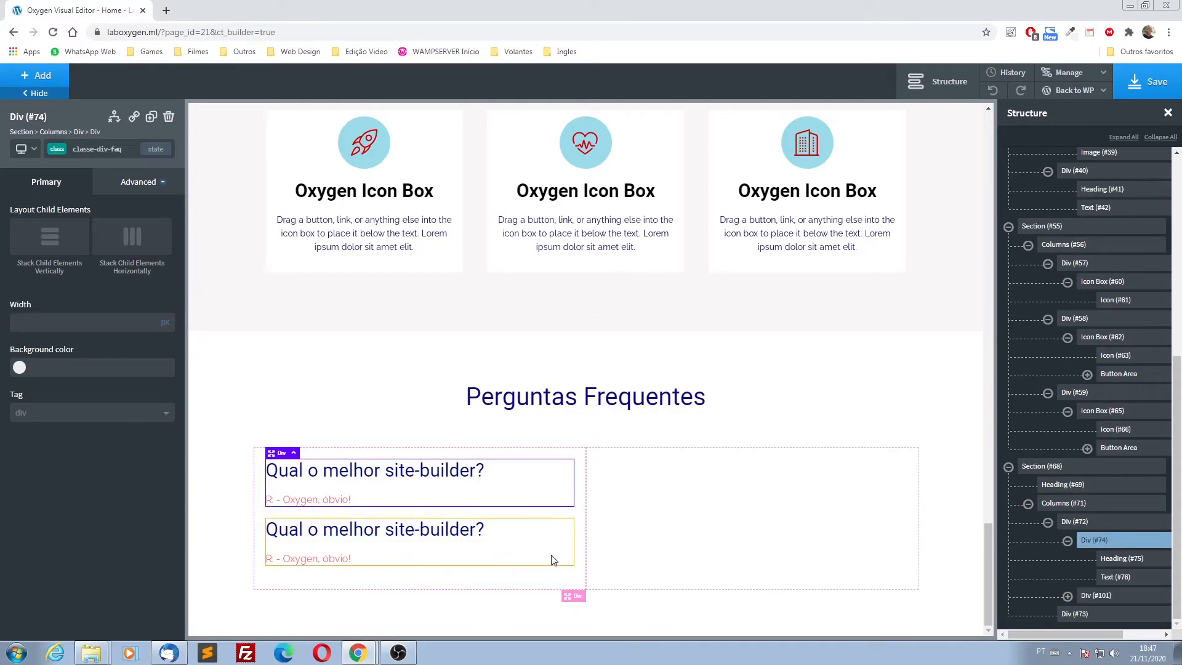
pyautogui.click(569, 554)
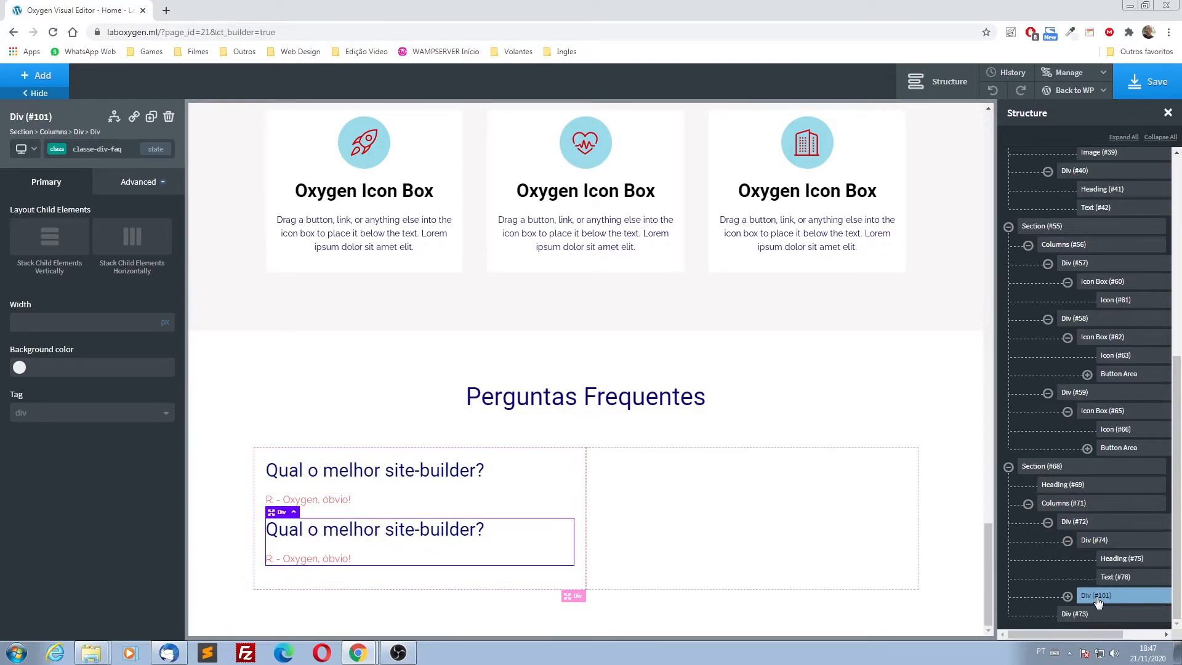
pyautogui.moveTo(1088, 596); pyautogui.dragTo(1102, 623)
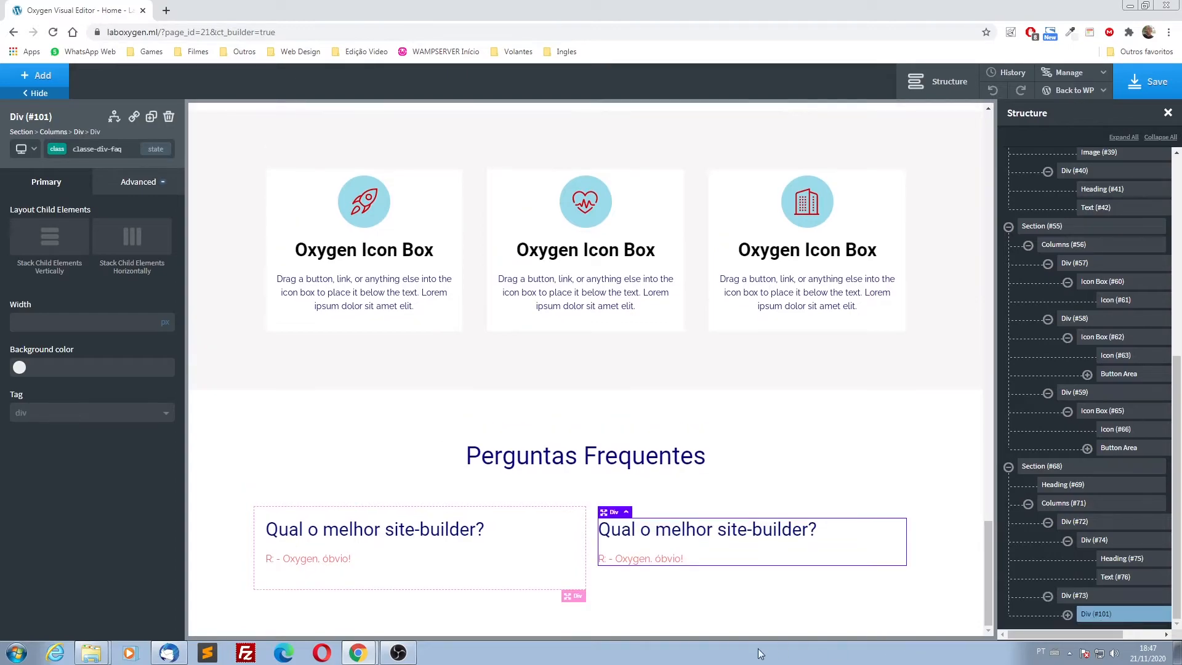
# - Duplicate the first FAQ column's classe-div-faq div three times within that column
pyautogui.click(562, 565)
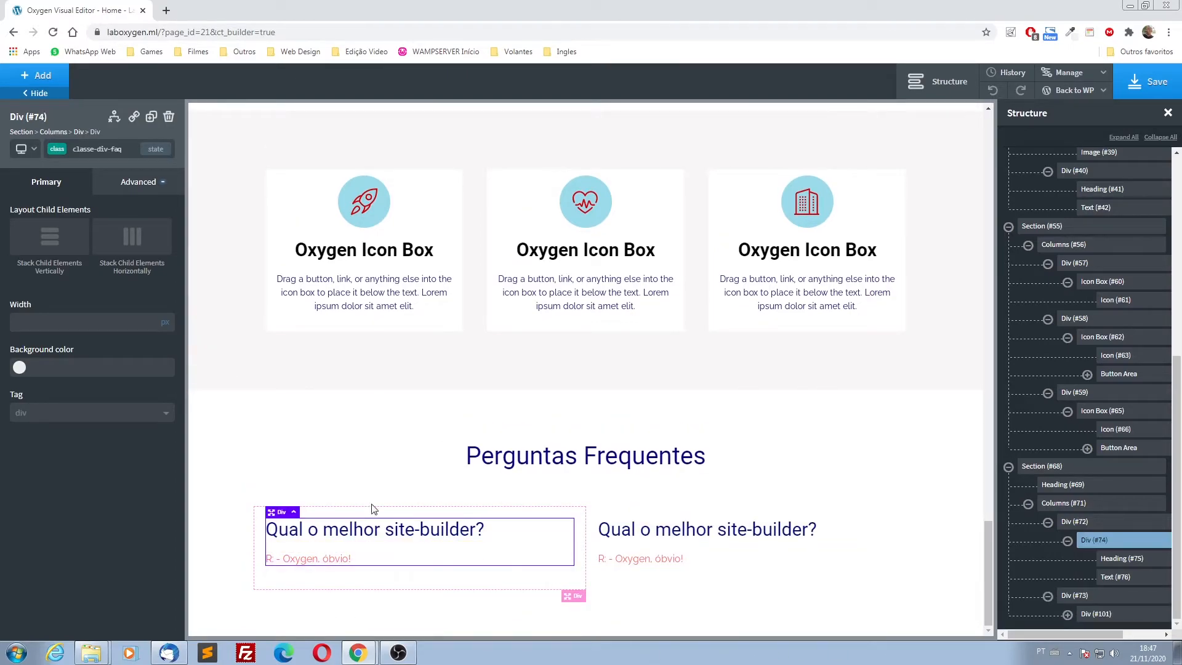
pyautogui.click(151, 118)
pyautogui.click(151, 118)
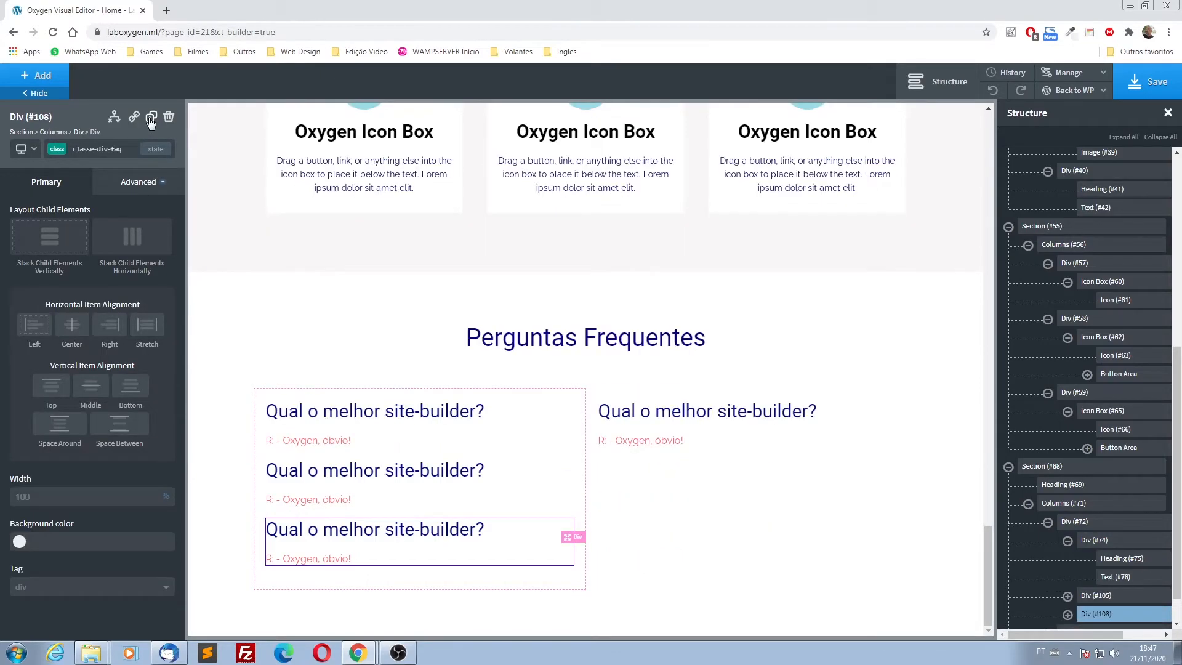
pyautogui.click(151, 118)
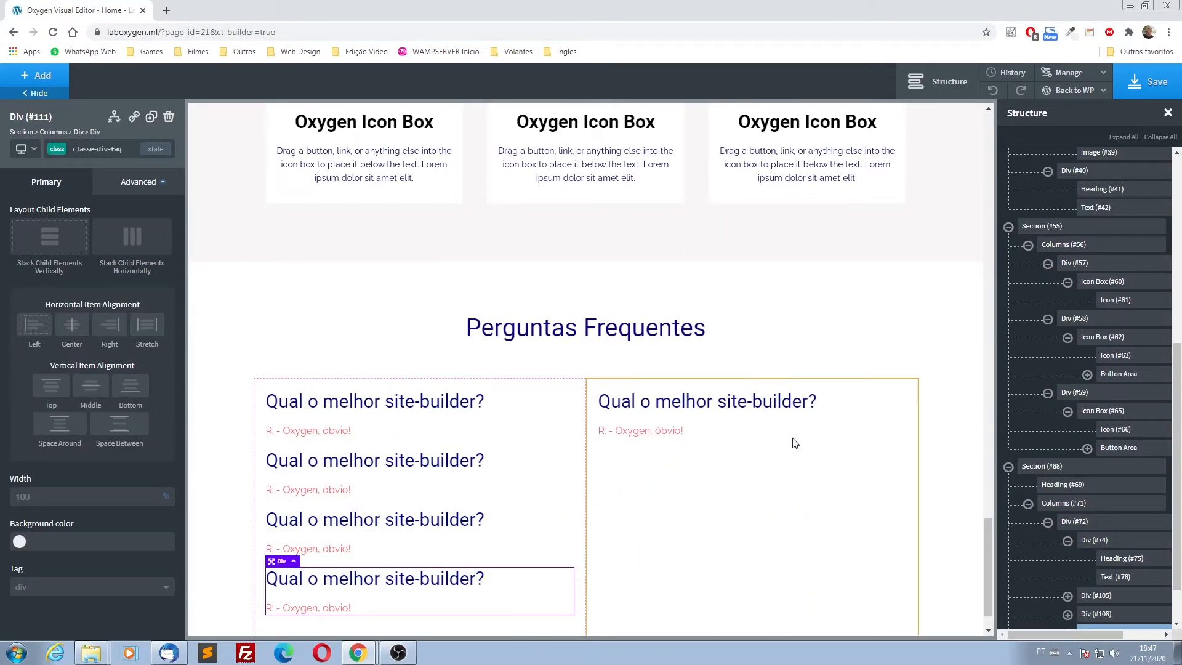
# - Duplicate the second FAQ column's classe-div-faq div twice within that column
pyautogui.click(855, 428)
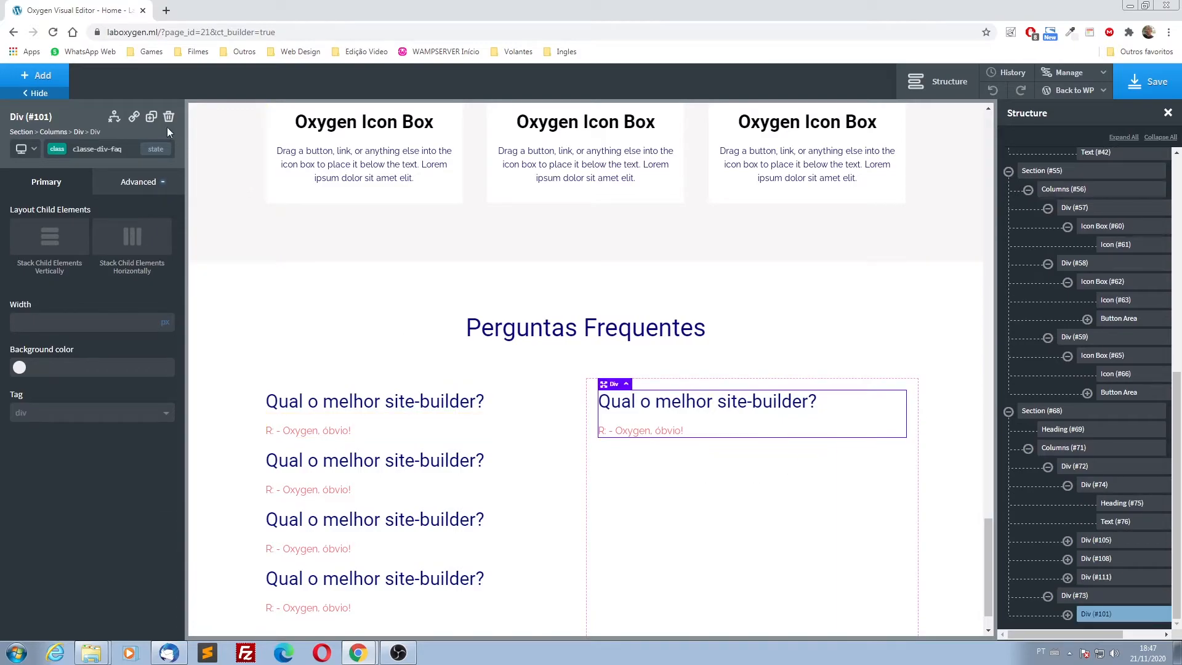
pyautogui.click(151, 118)
pyautogui.click(151, 118)
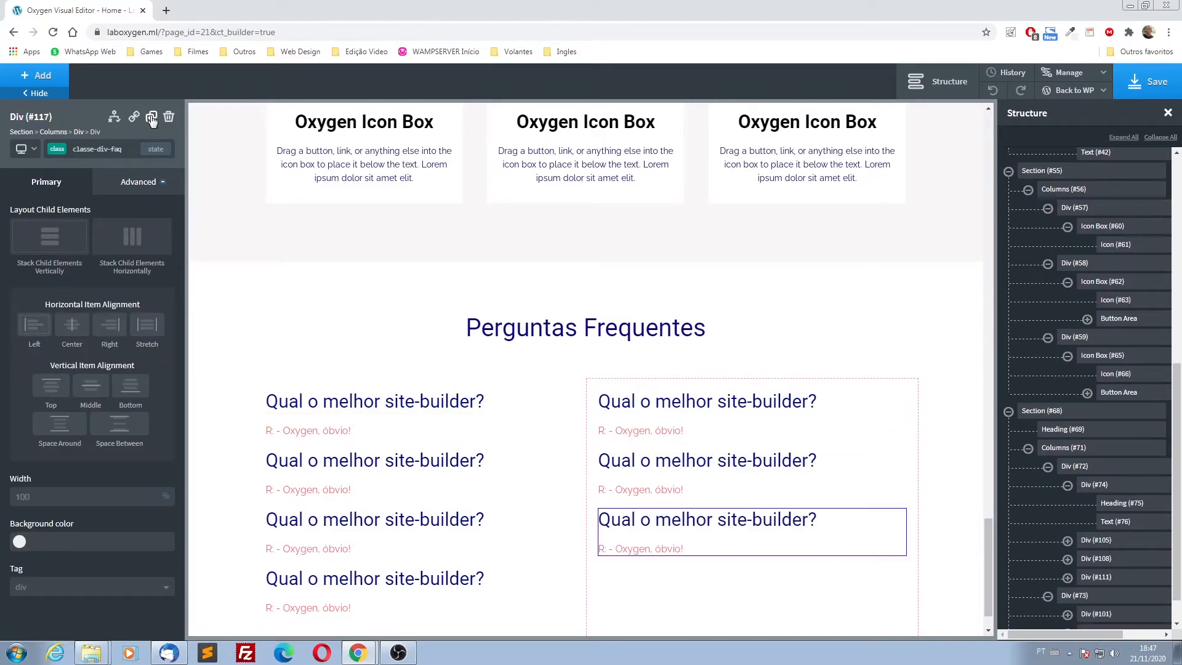
# - Duplicate the last question block in the second FAQ column and set the classe-div-faq class's bottom padding to 20 px
pyautogui.click(150, 118)
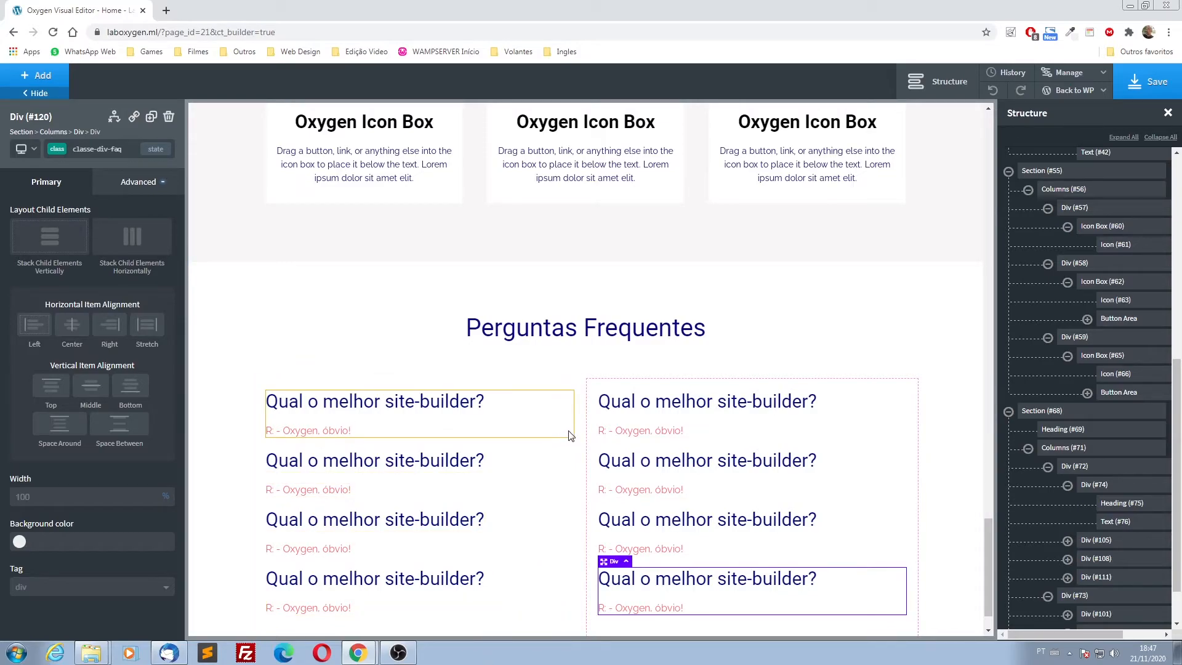
pyautogui.click(571, 436)
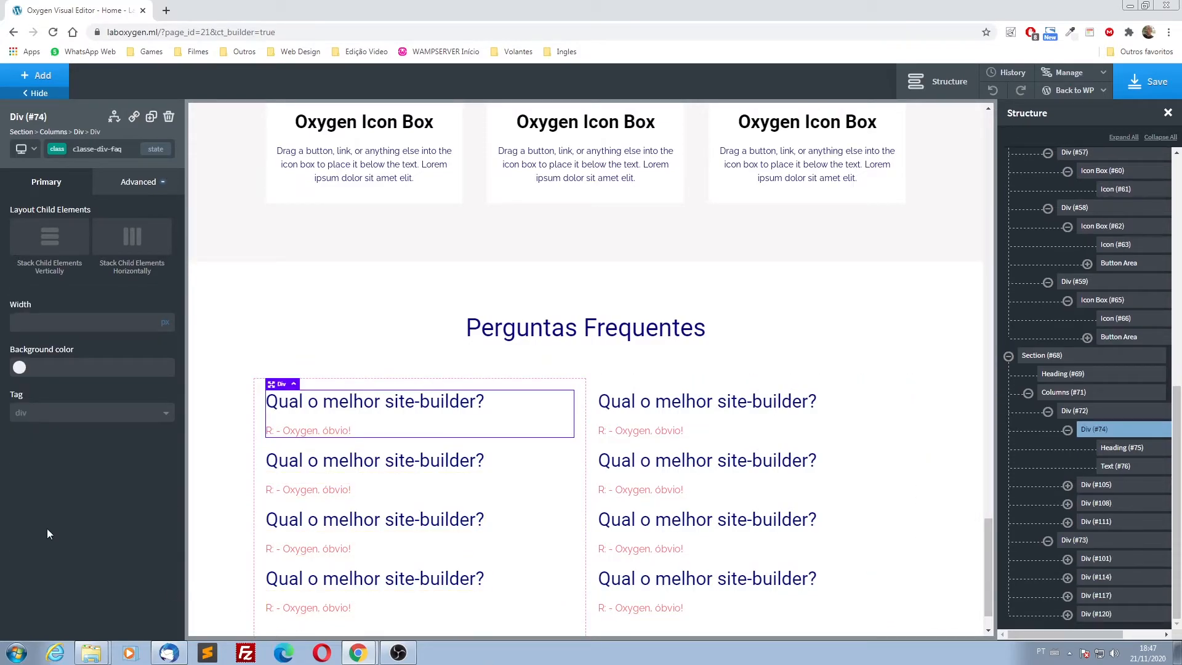
pyautogui.click(139, 182)
pyautogui.click(78, 262)
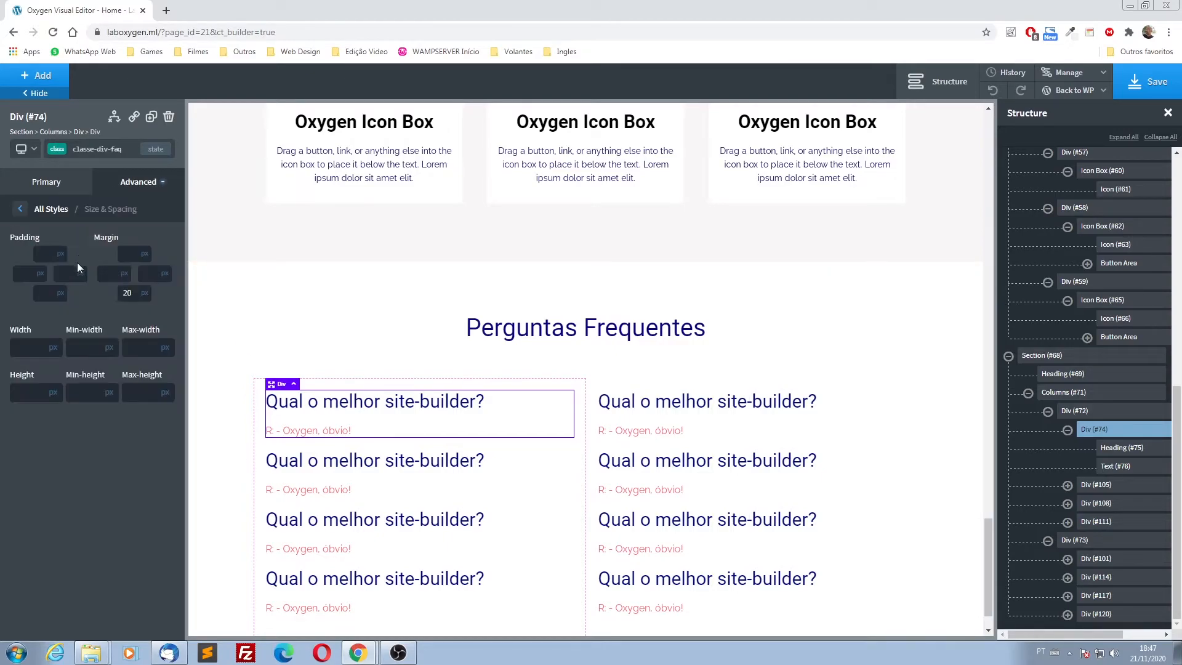
pyautogui.click(44, 290)
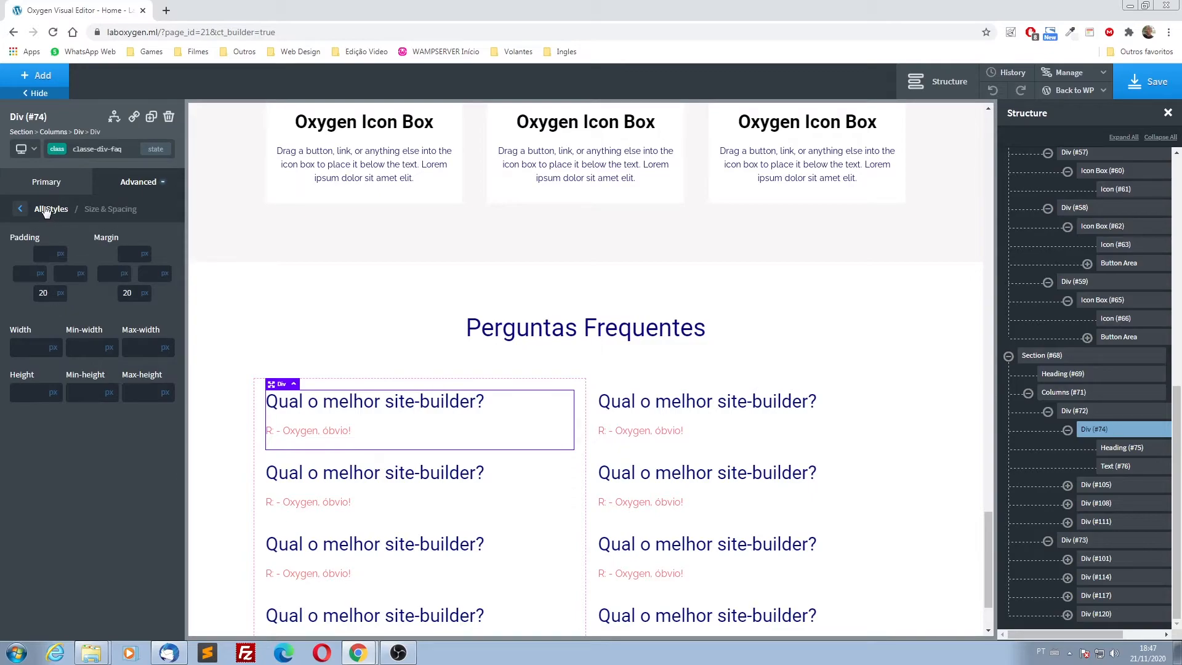
# - Open the border settings of the classe-div-faq class
pyautogui.click(52, 210)
pyautogui.click(81, 342)
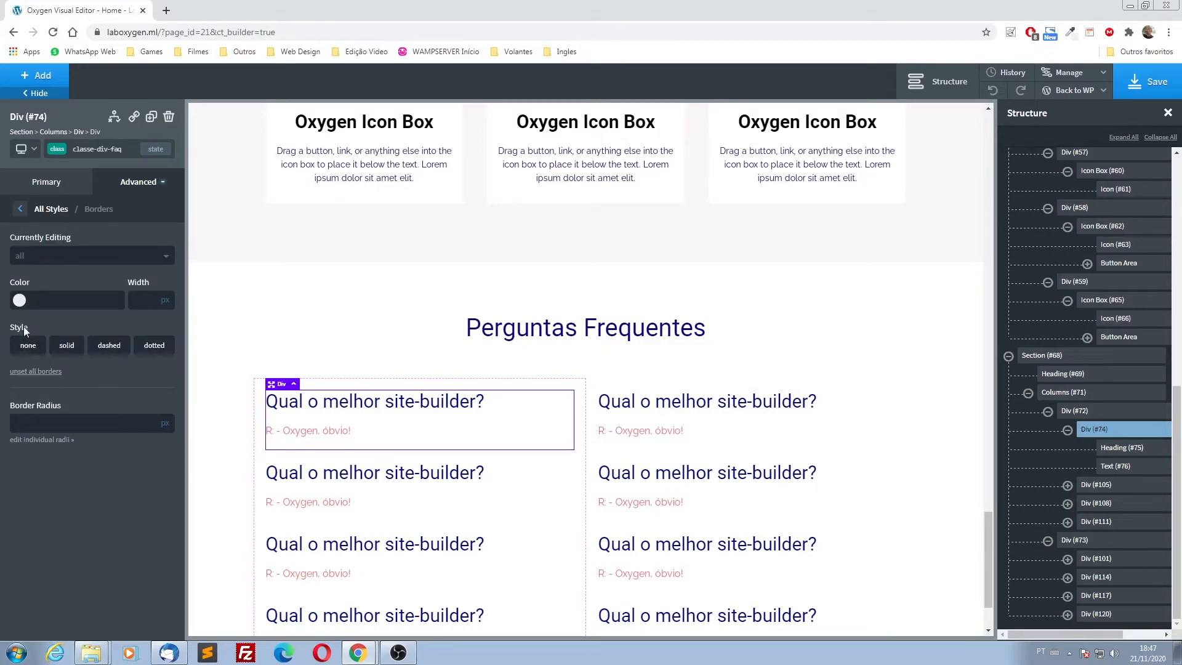
pyautogui.click(19, 299)
pyautogui.click(21, 395)
pyautogui.moveTo(20, 396); pyautogui.dragTo(19, 338)
pyautogui.click(87, 269)
pyautogui.click(72, 258)
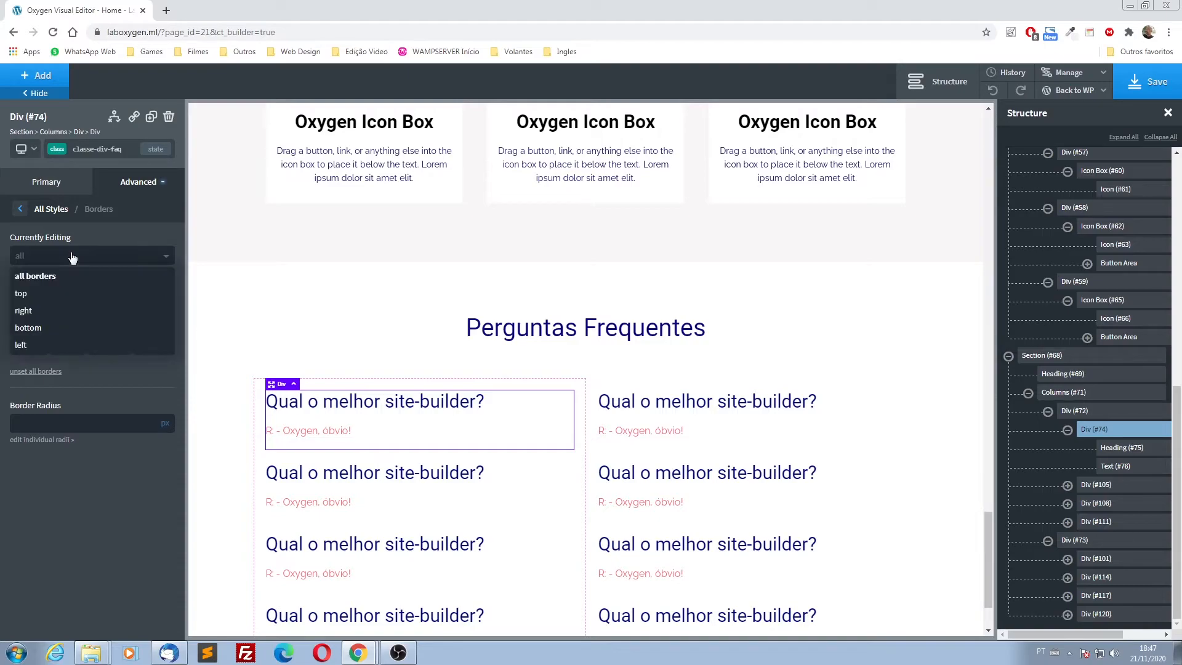
pyautogui.click(72, 257)
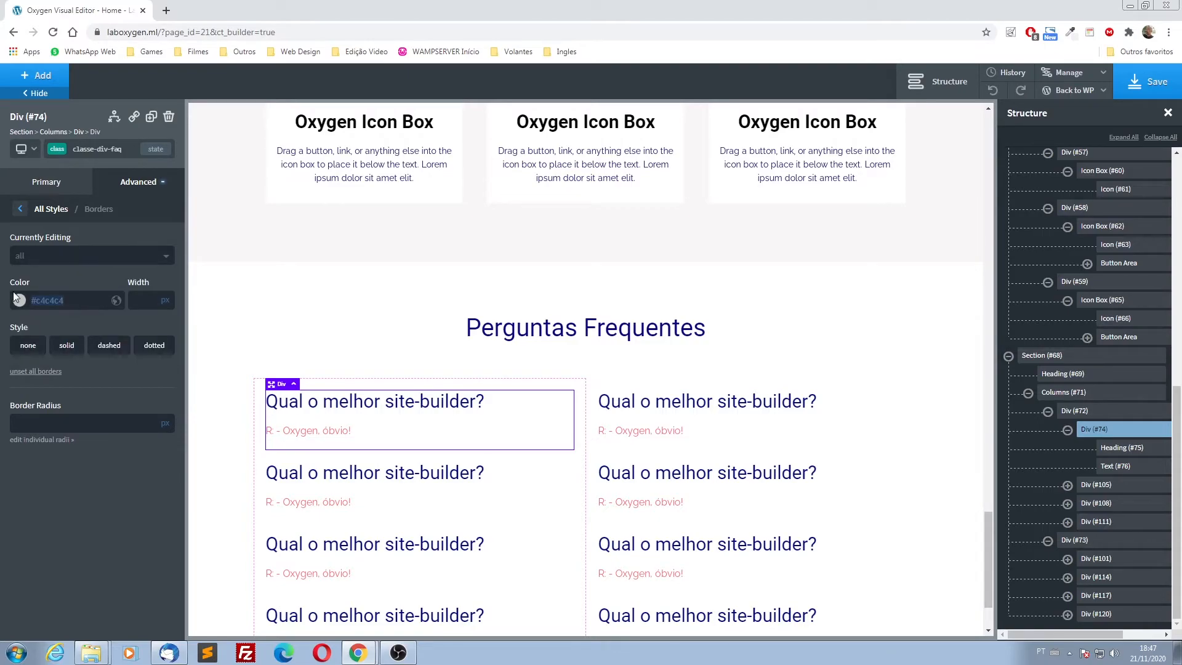
# - Give the classe-div-faq class a solid 1 px bottom border in gray #8c8c8c
pyautogui.click(34, 260)
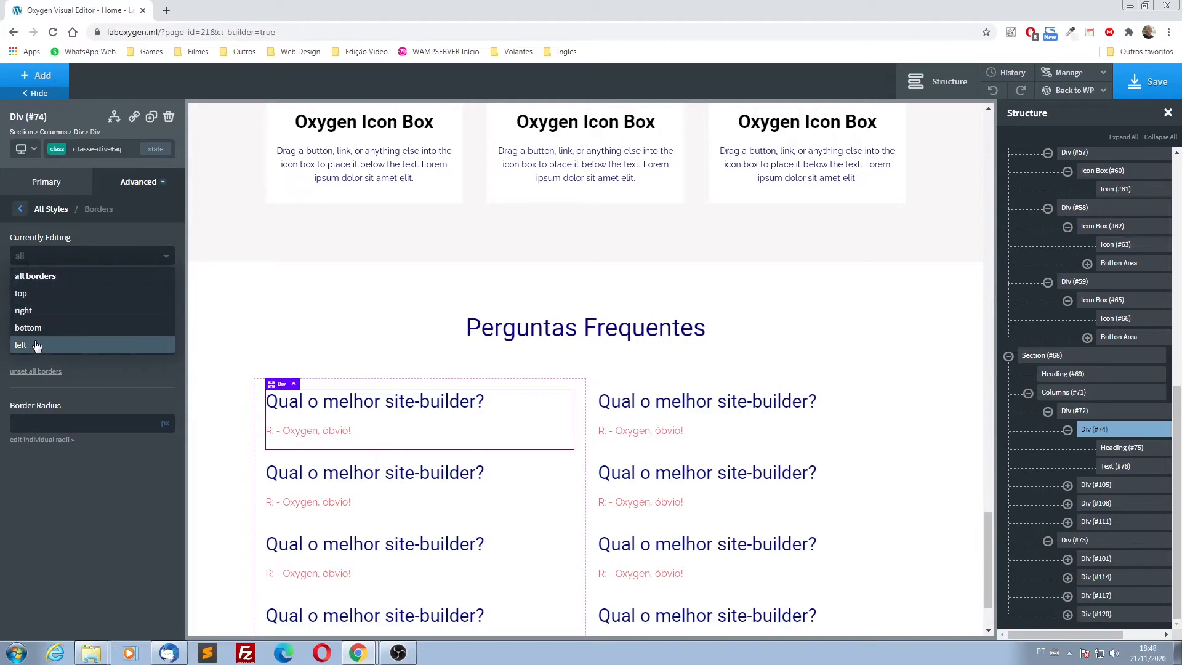
pyautogui.click(36, 328)
pyautogui.click(19, 303)
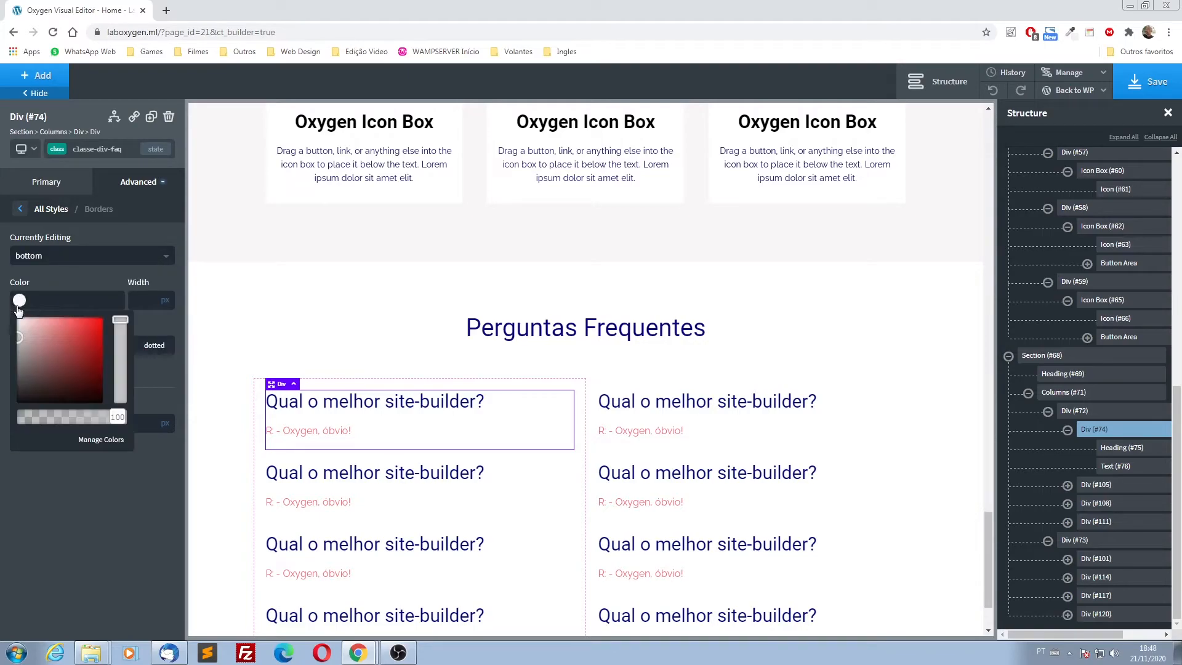
pyautogui.moveTo(24, 361); pyautogui.dragTo(14, 357)
pyautogui.click(145, 299)
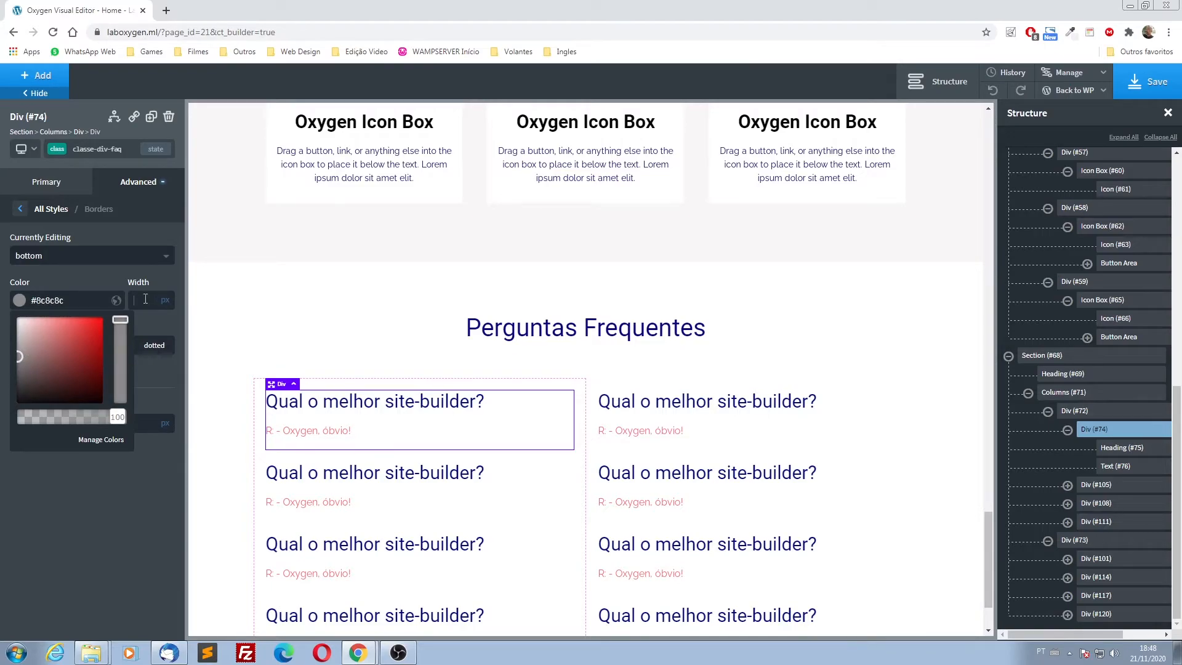
pyautogui.click(95, 281)
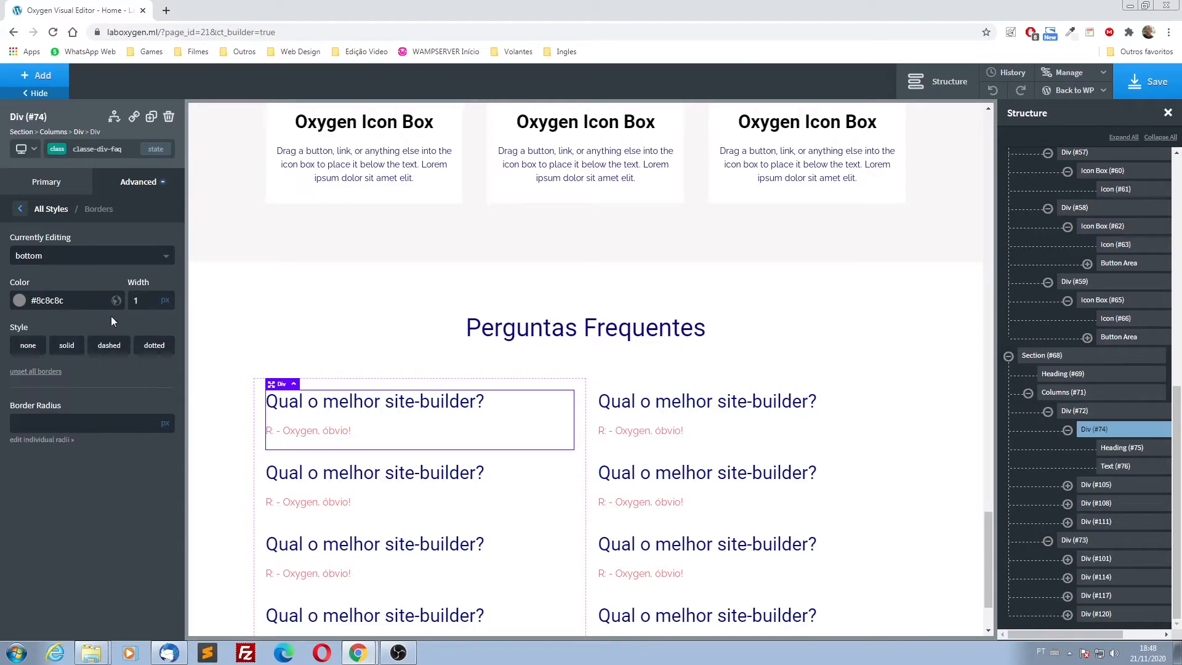
pyautogui.click(67, 349)
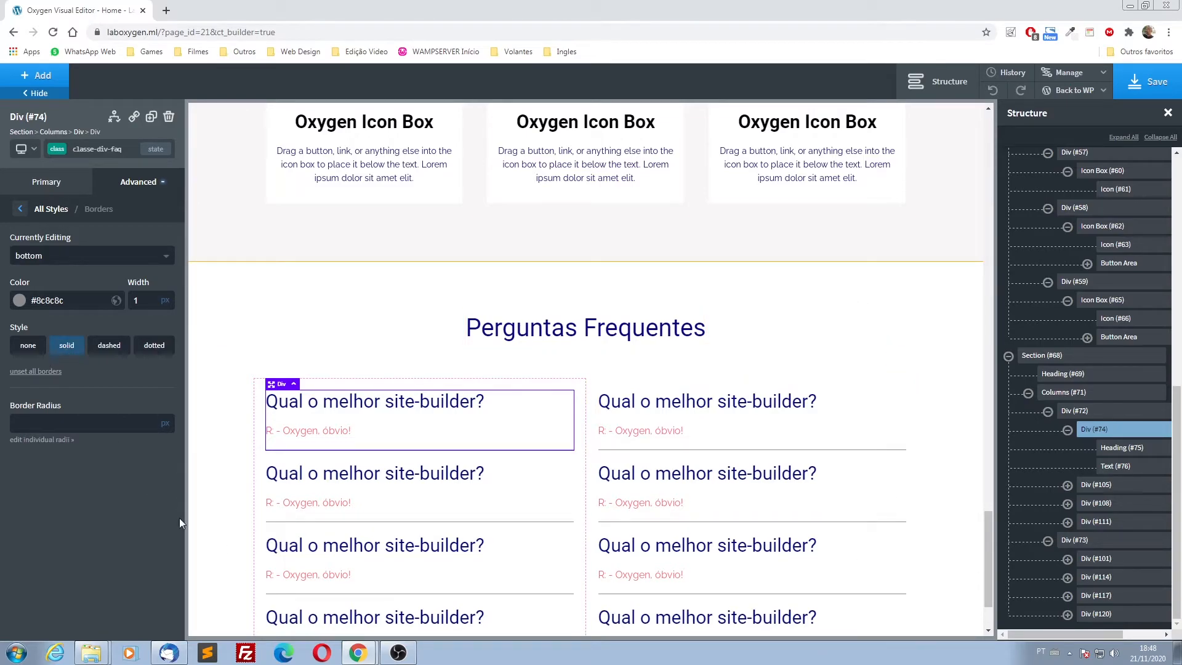
# - Save the page with the finished FAQ section
pyautogui.click(245, 523)
pyautogui.scroll(-2, 691, 446)
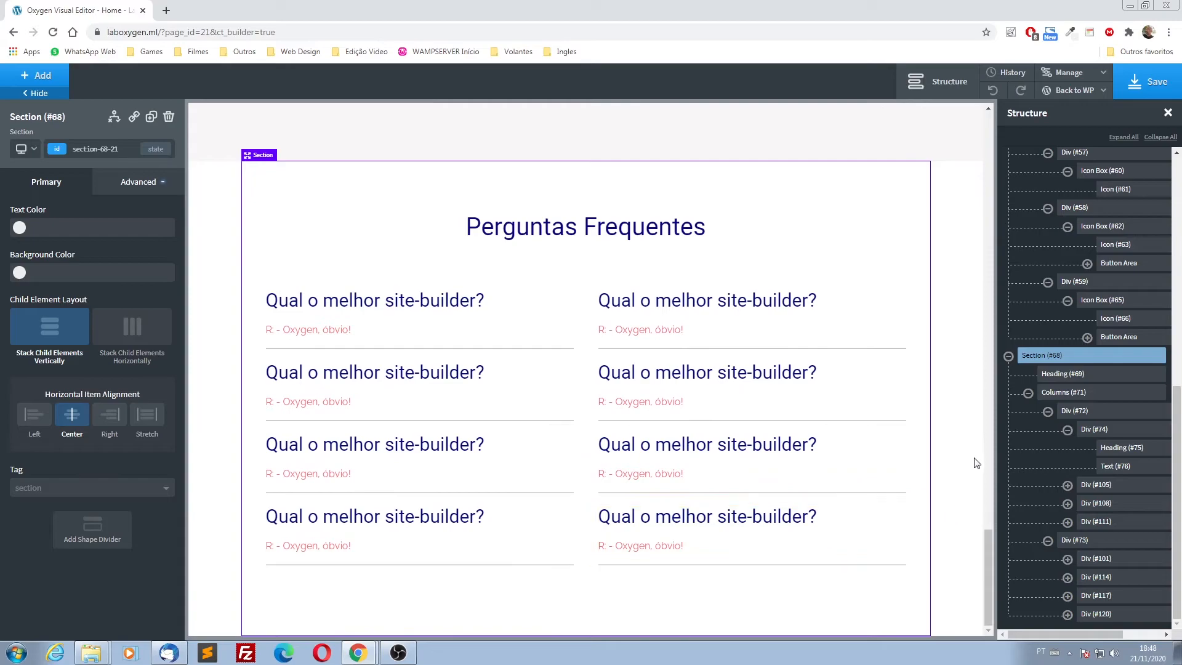
pyautogui.click(1149, 89)
# - Add a new section below the FAQ and move a duplicate of the "Perguntas Frequentes" heading into it
pyautogui.click(45, 79)
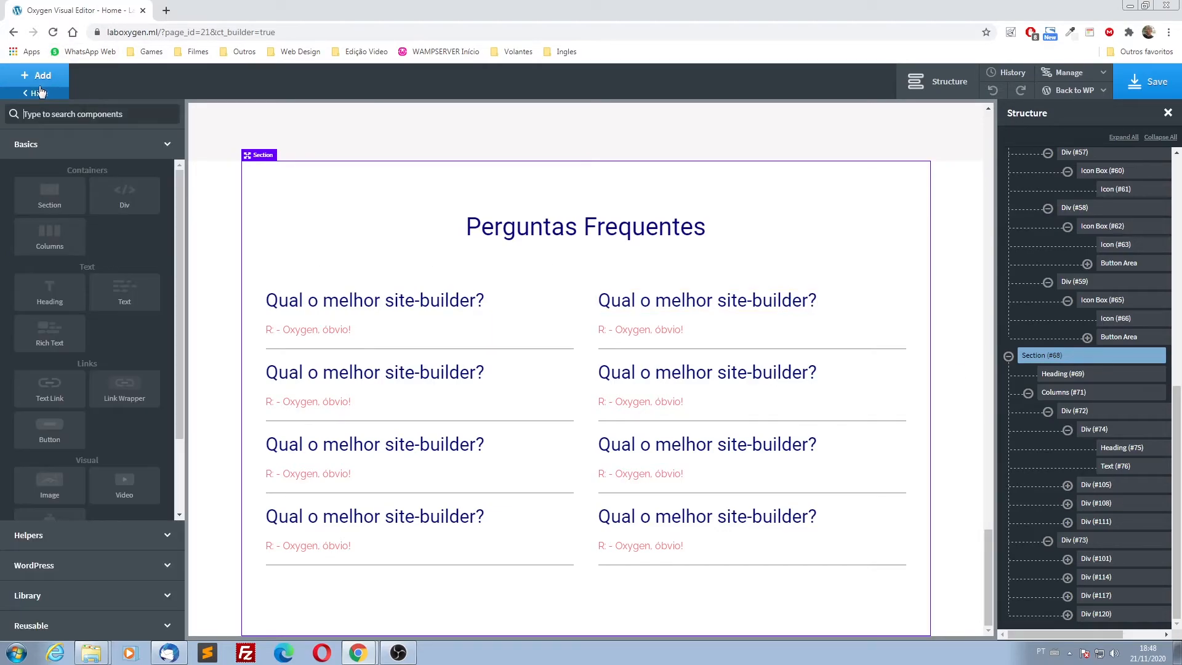
pyautogui.click(38, 195)
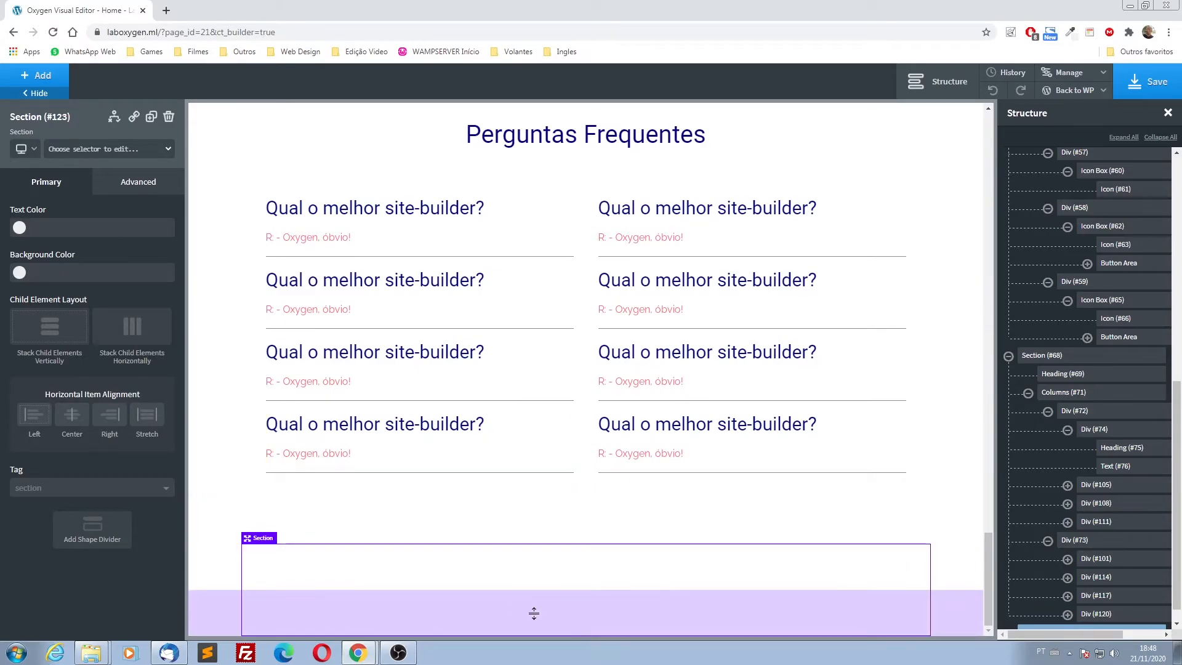
pyautogui.click(589, 144)
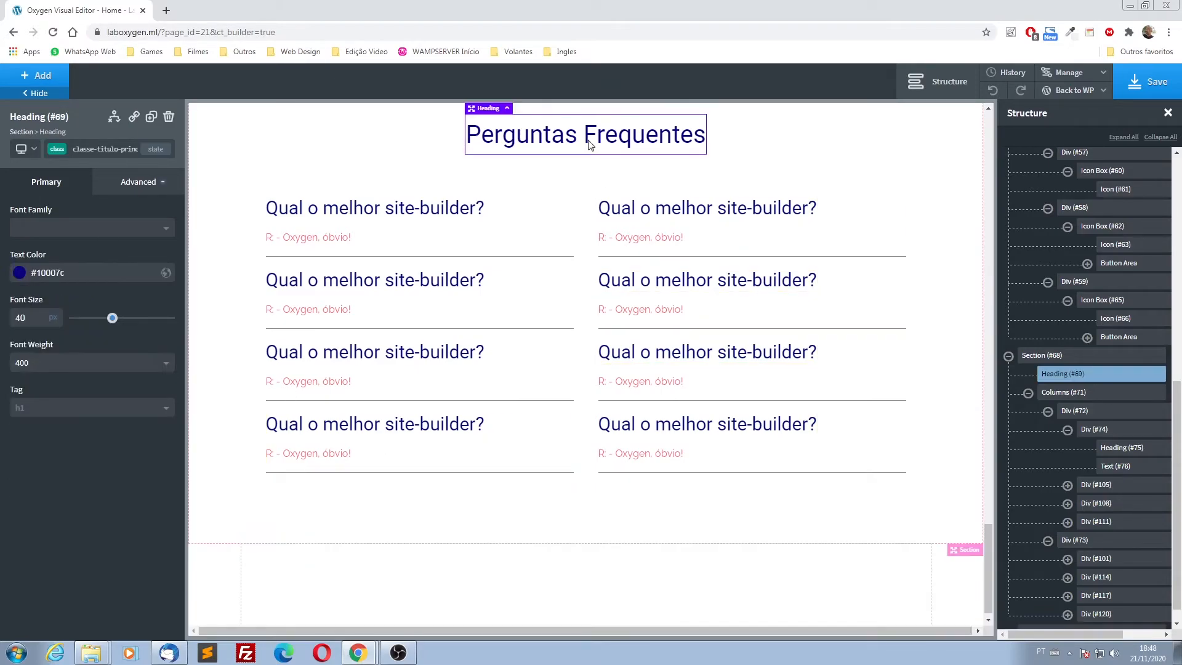
pyautogui.click(150, 118)
pyautogui.scroll(-1, 557, 377)
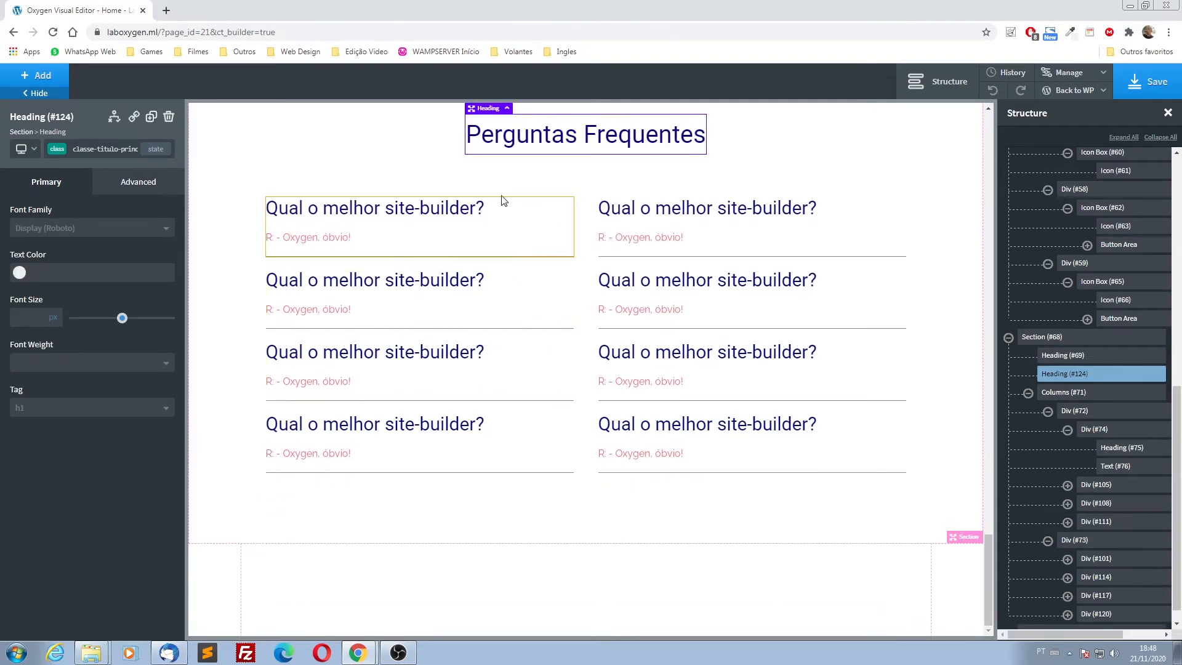
pyautogui.moveTo(471, 108); pyautogui.dragTo(549, 546)
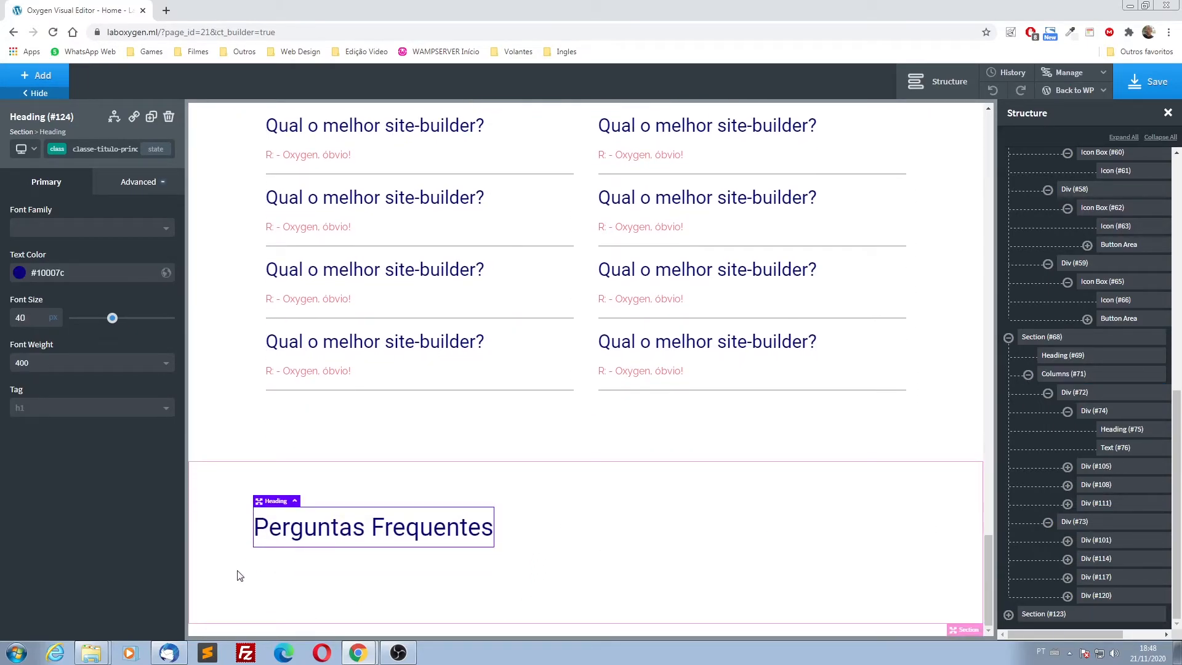
# - Assign the existing class classe-sessao-cinza to the new section below the FAQ
pyautogui.click(202, 499)
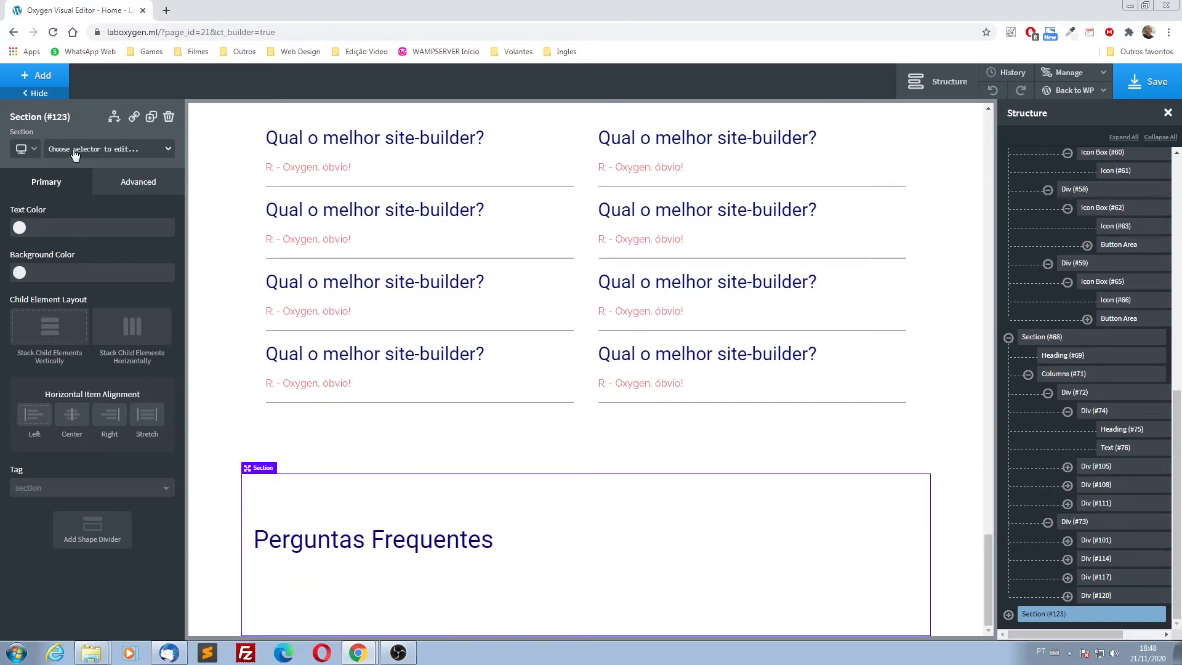
pyautogui.click(136, 152)
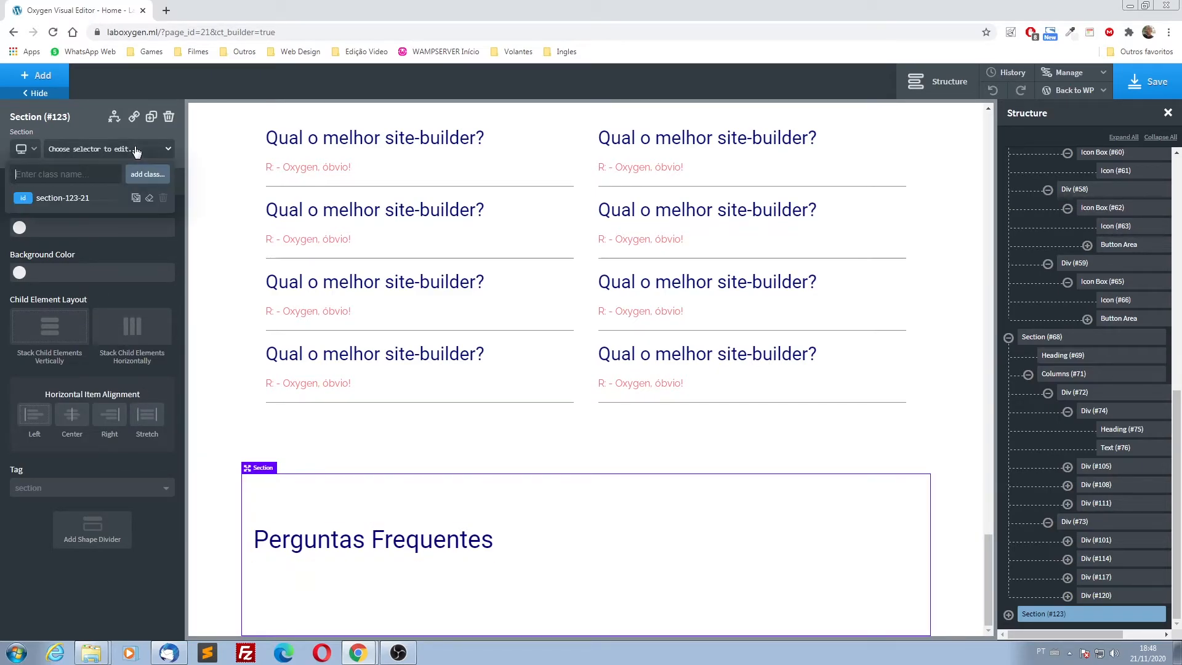
pyautogui.write('class')
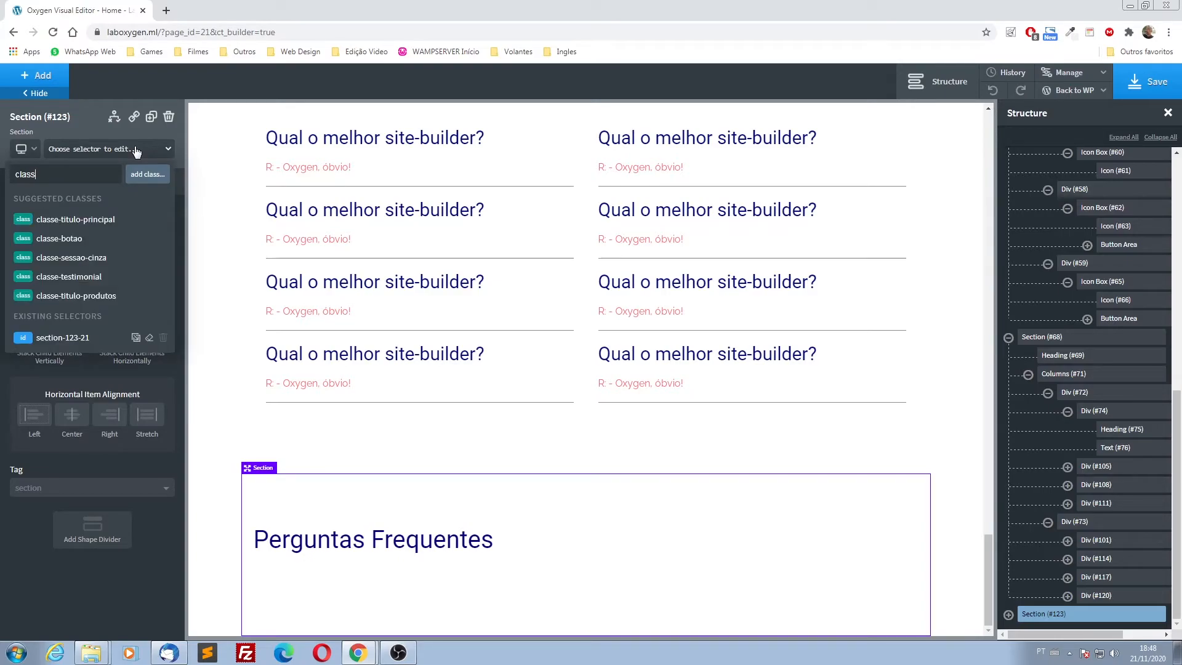
pyautogui.click(57, 259)
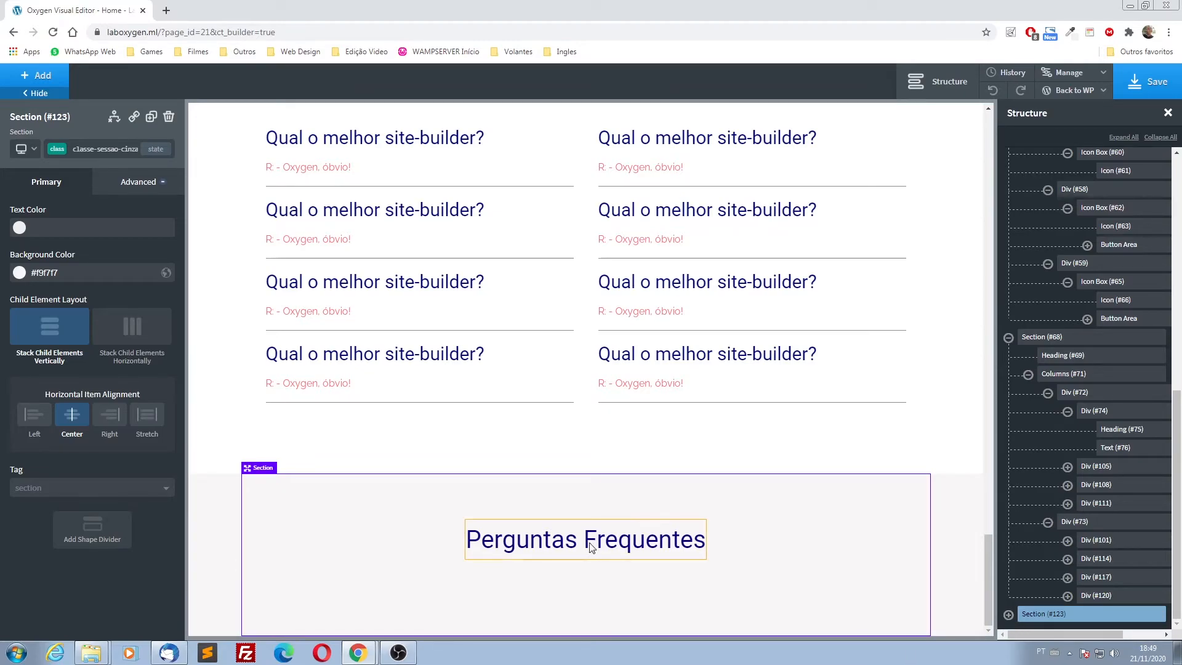
# - Change the heading in the new gray section to "Não perca tempo!"
pyautogui.doubleClick(569, 540)
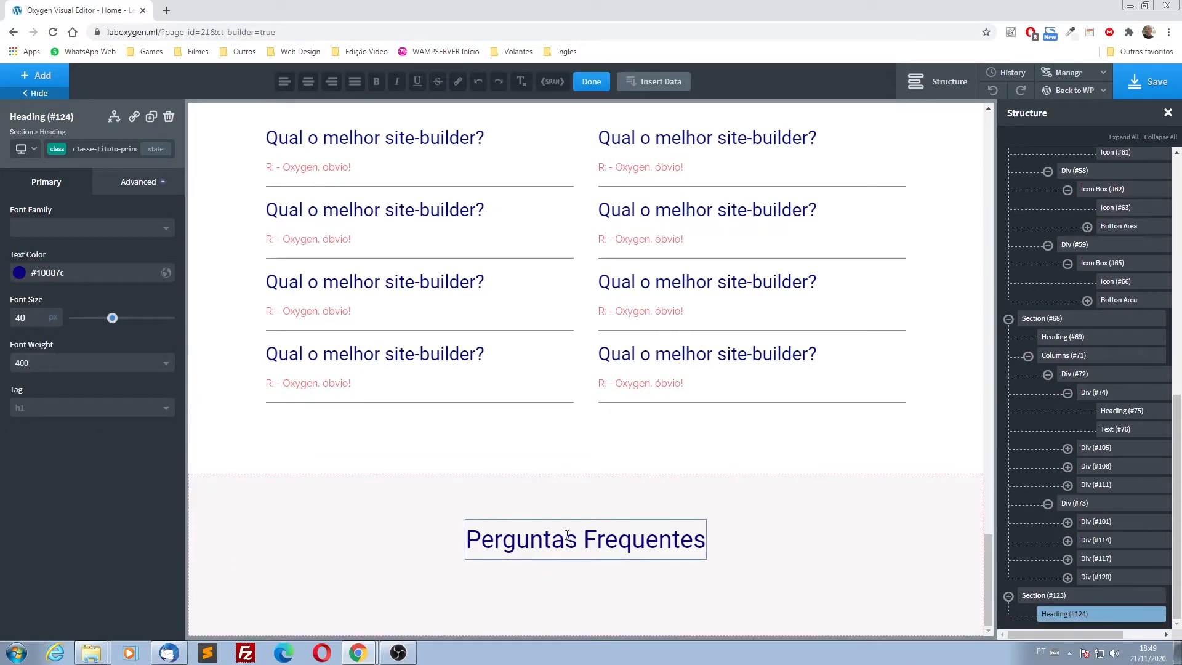
pyautogui.tripleClick(568, 535)
pyautogui.write('Não')
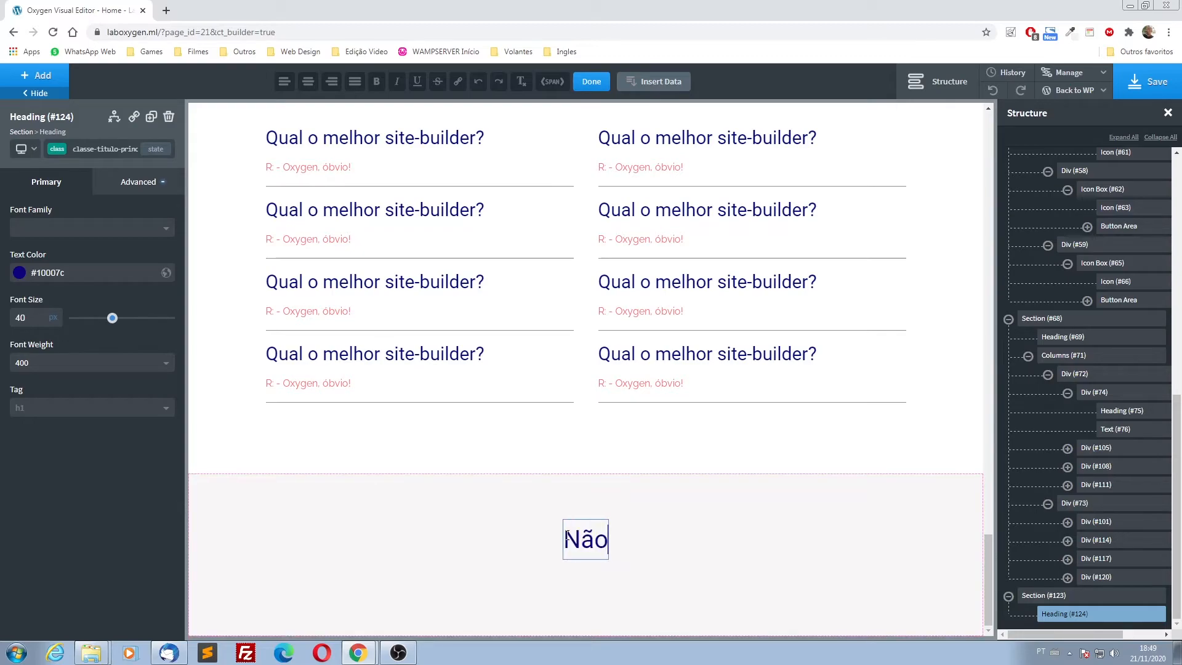
pyautogui.write(' perca tempo')
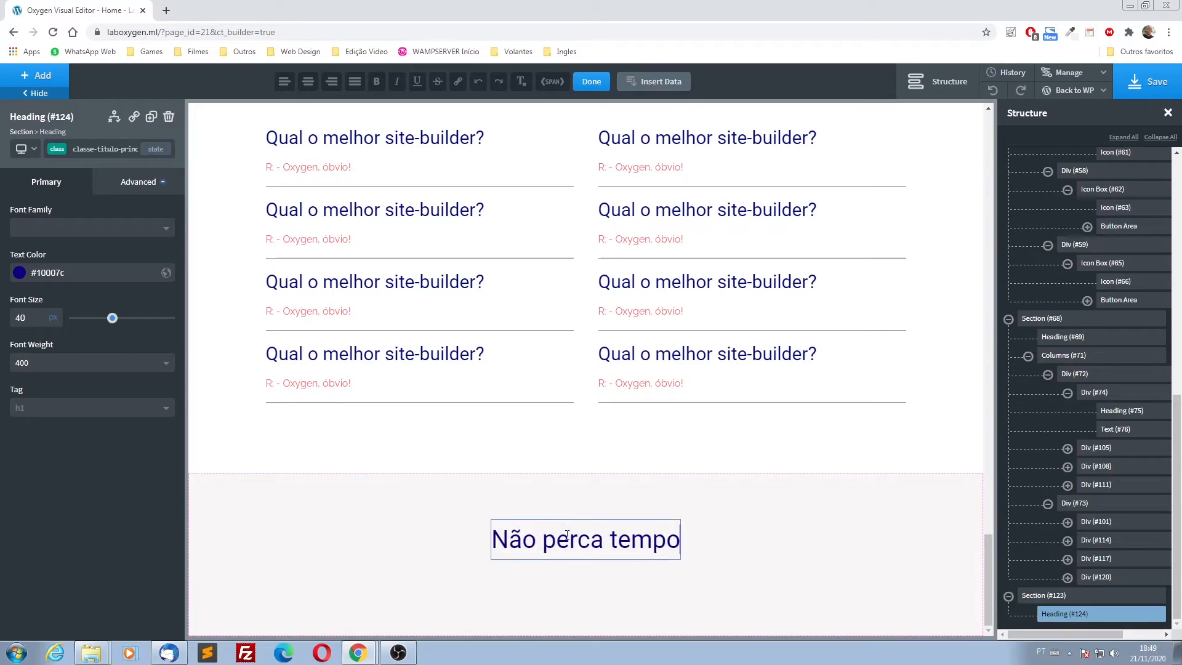
pyautogui.write('!')
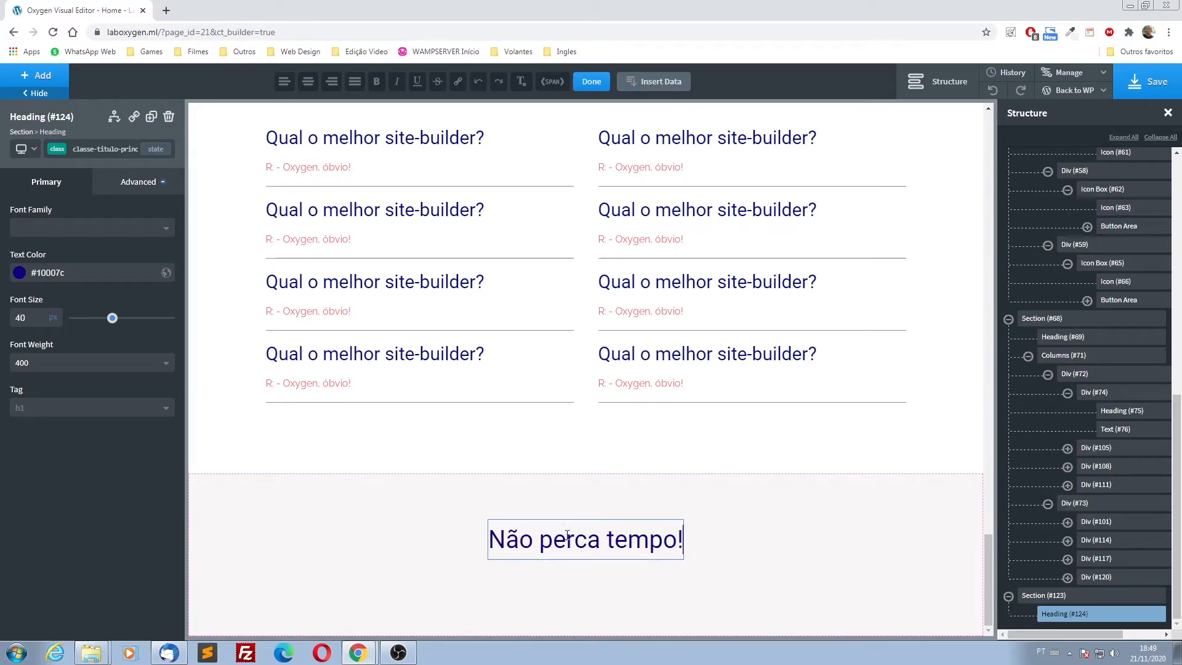
pyautogui.click(776, 602)
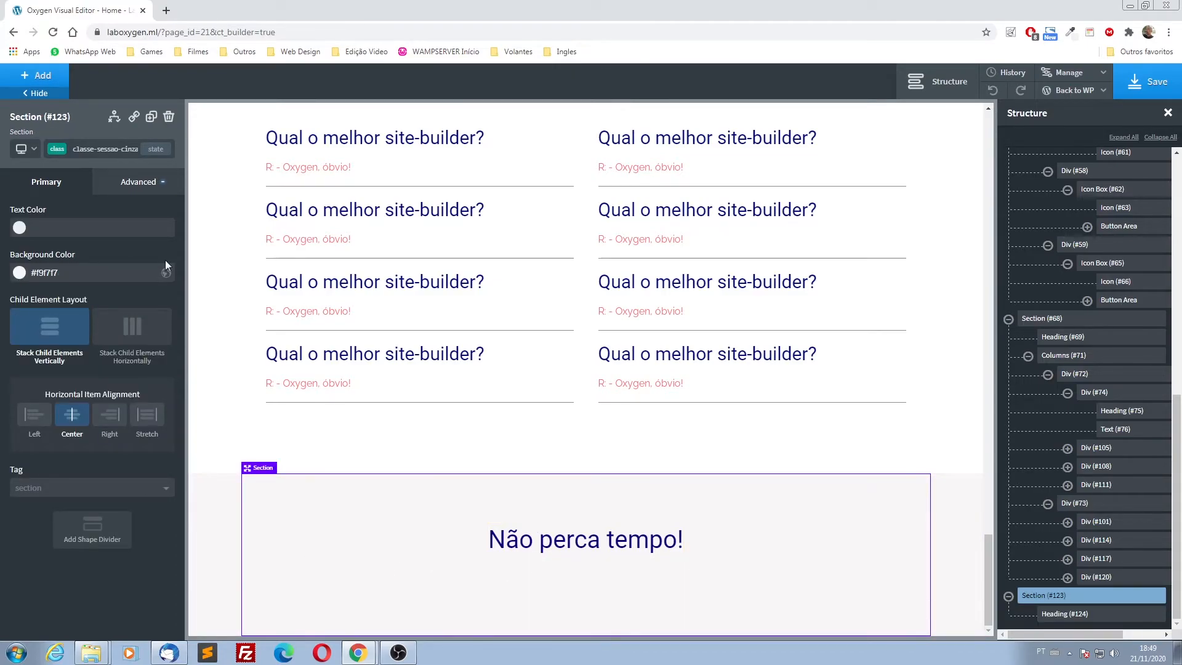
# - Insert a text link under the "Não perca tempo!" heading and set its text to "Comprar Agora!"
pyautogui.click(47, 80)
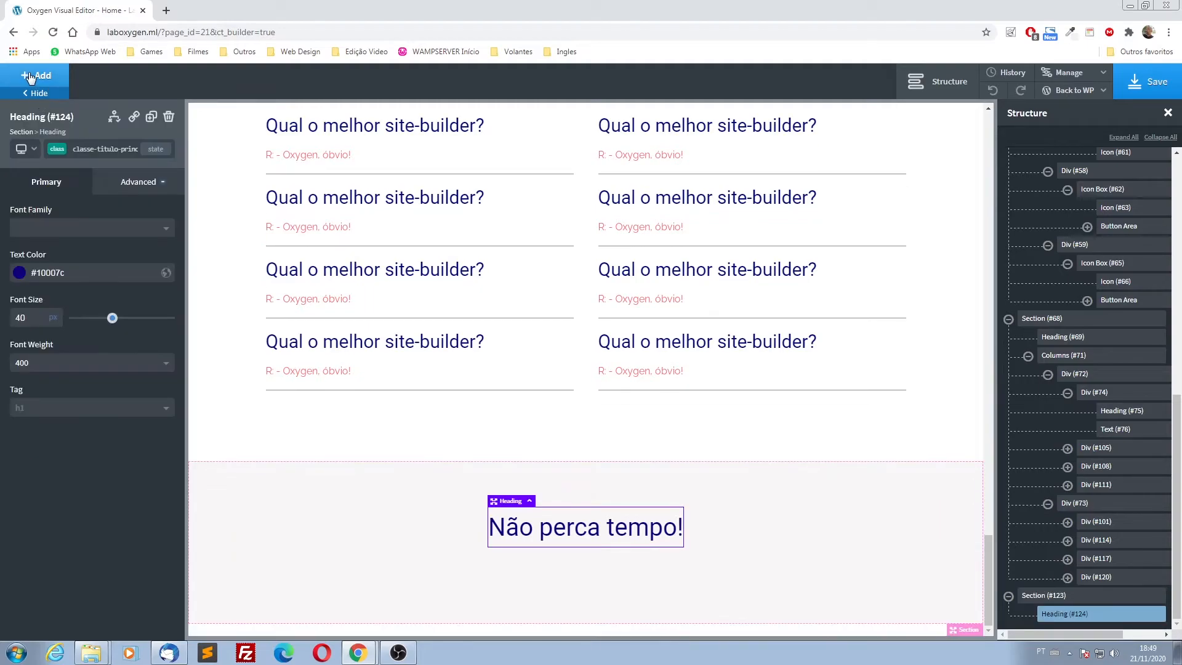
pyautogui.click(30, 75)
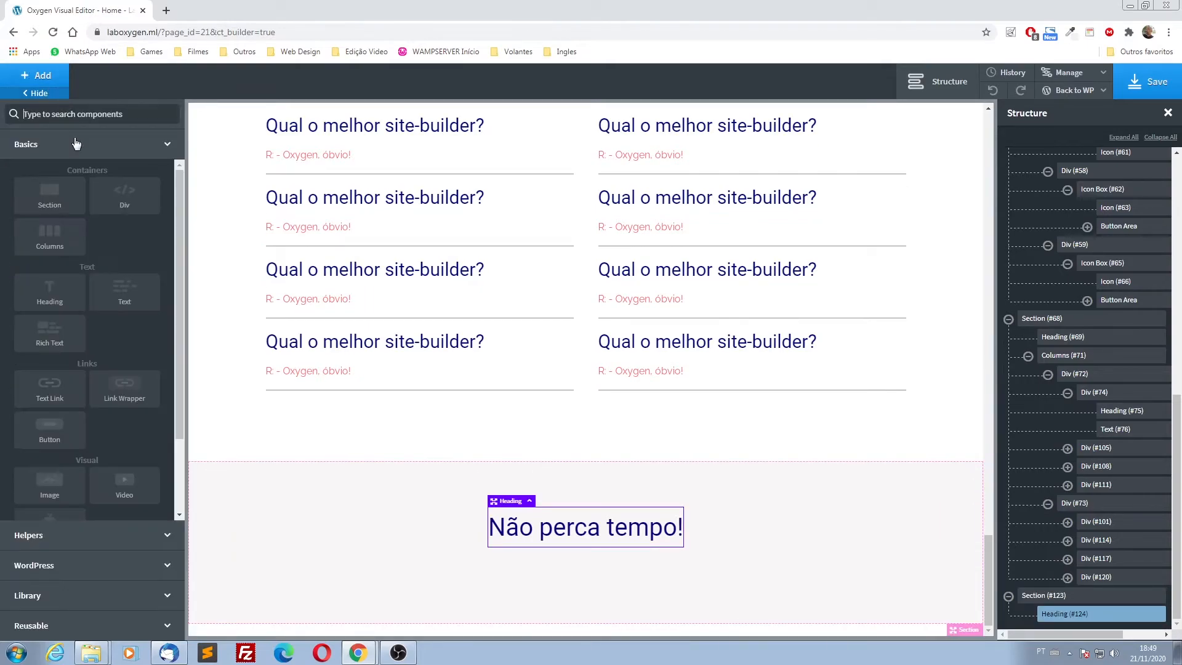
pyautogui.click(60, 398)
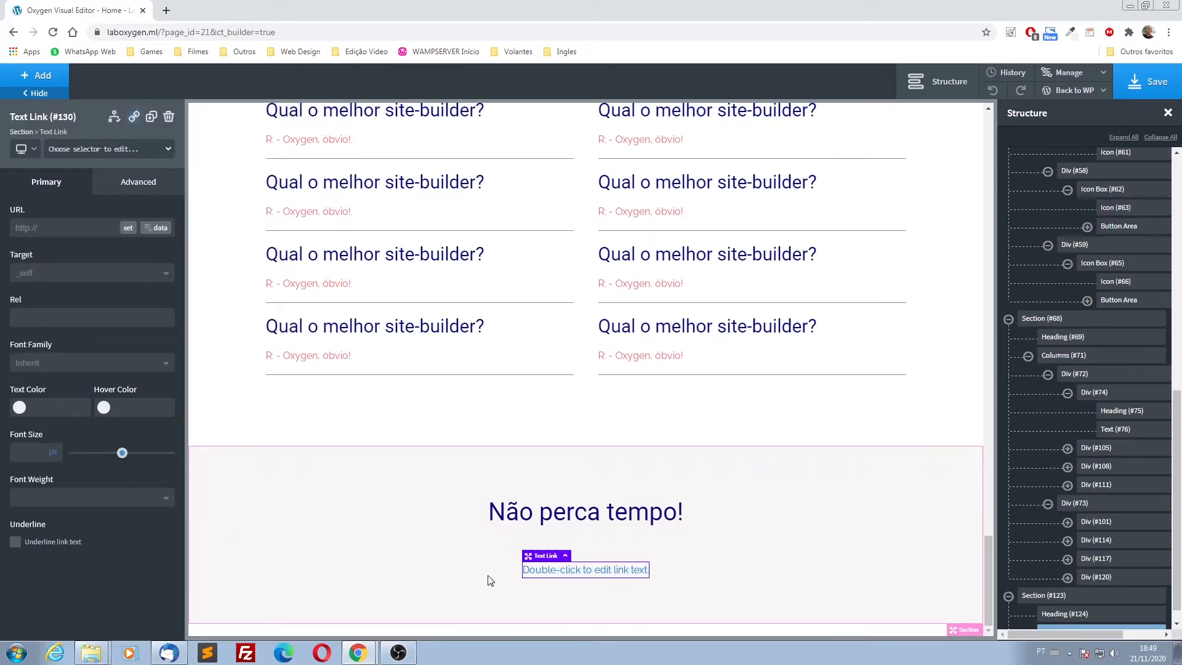
pyautogui.doubleClick(614, 569)
pyautogui.hotkey('ctrl', 'a')
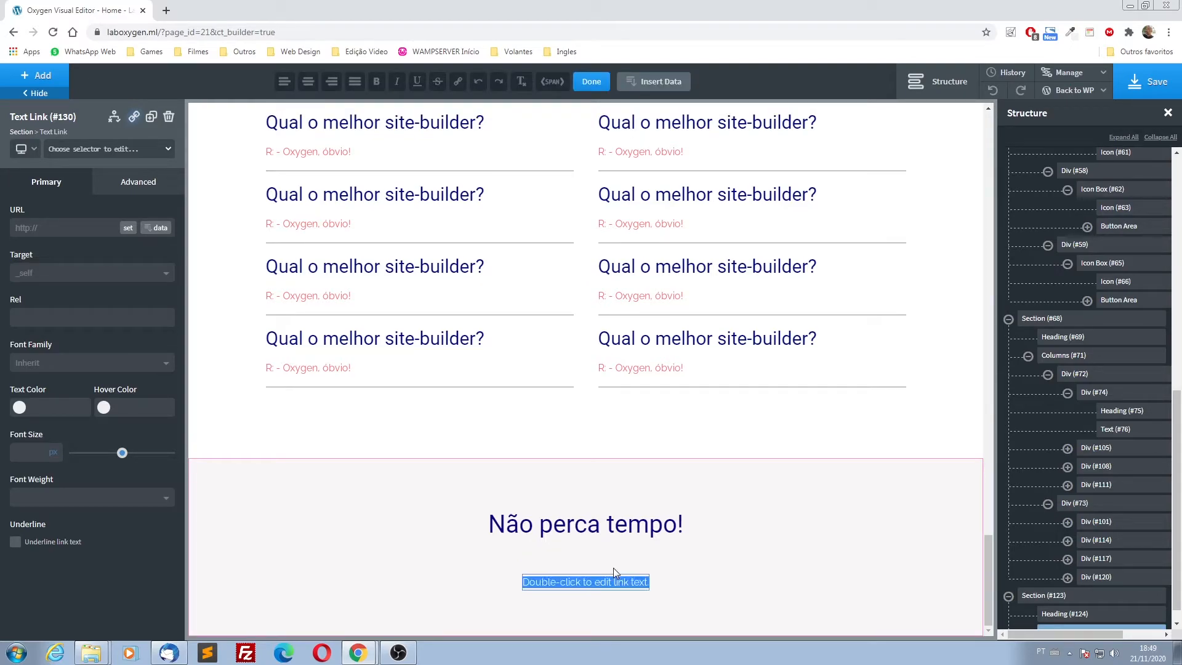
pyautogui.write('Comprar Agora!')
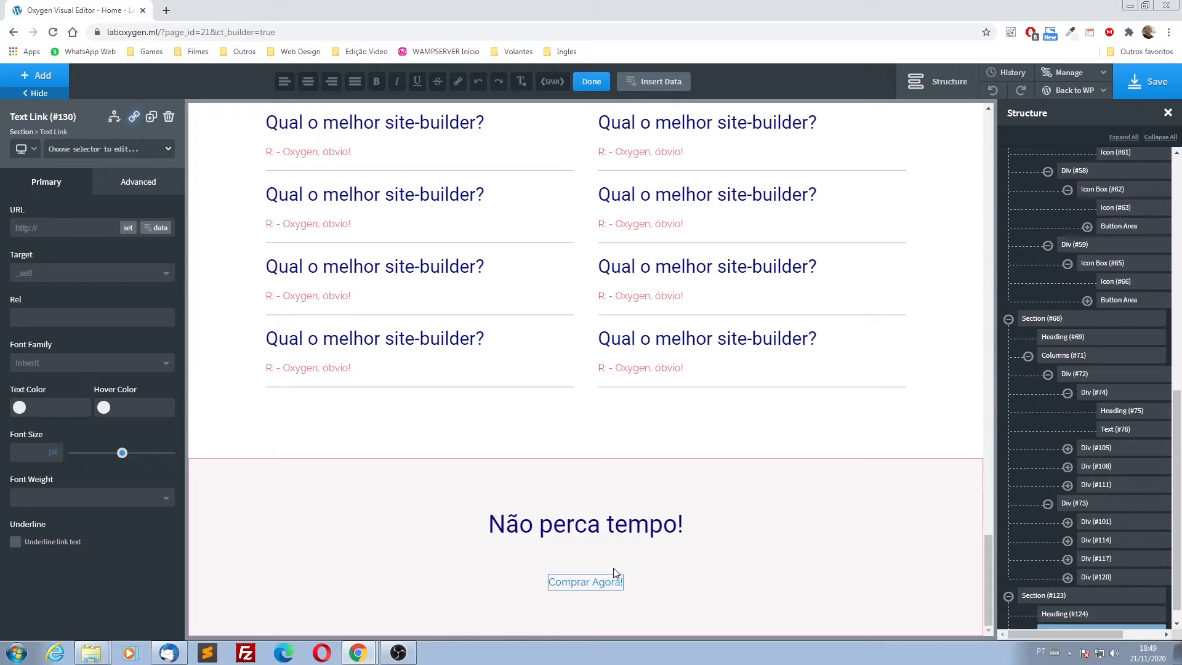
pyautogui.click(618, 629)
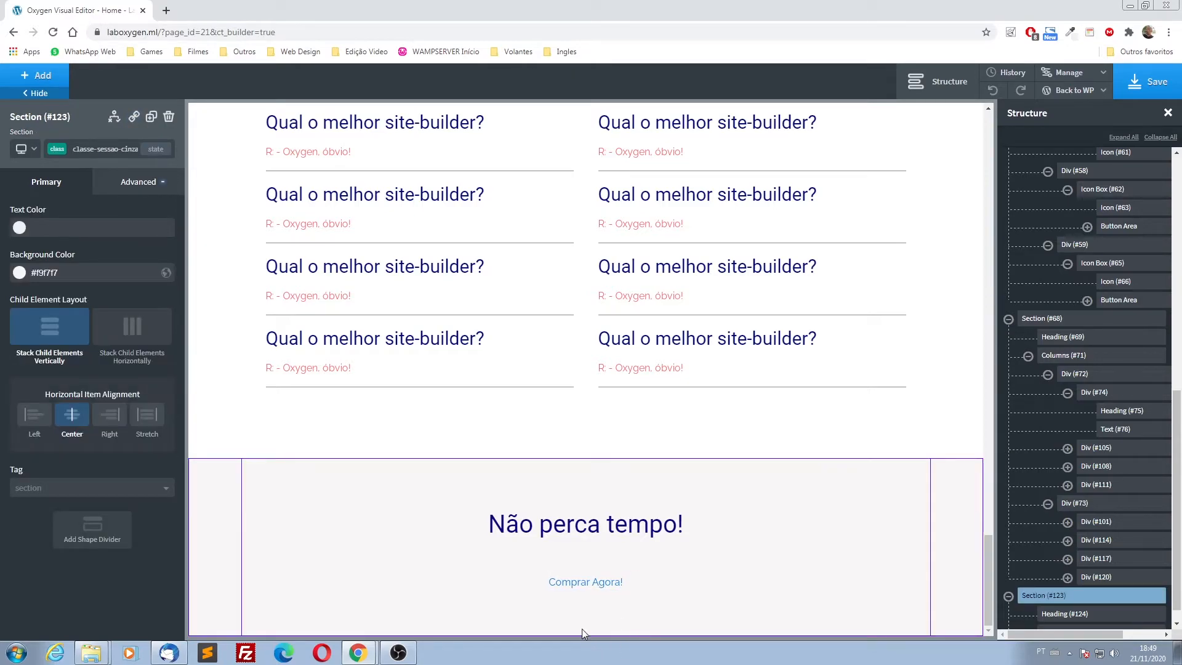
# - Assign the existing class classe-botao to the "Comprar Agora!" text link
pyautogui.click(585, 583)
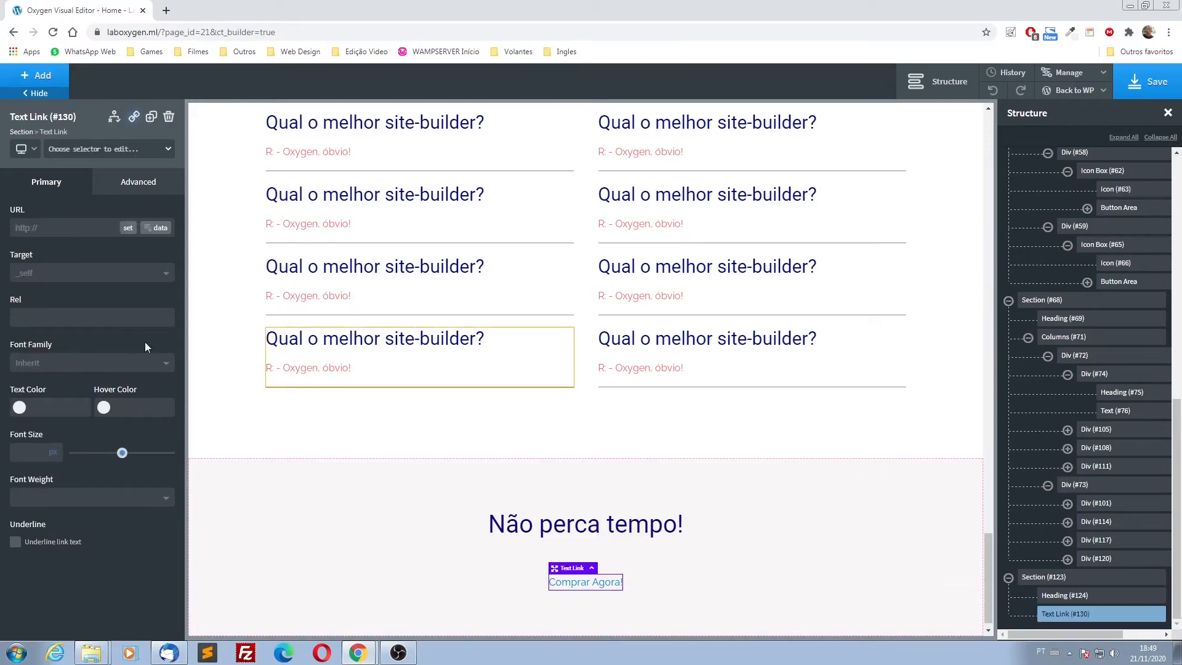
pyautogui.click(78, 149)
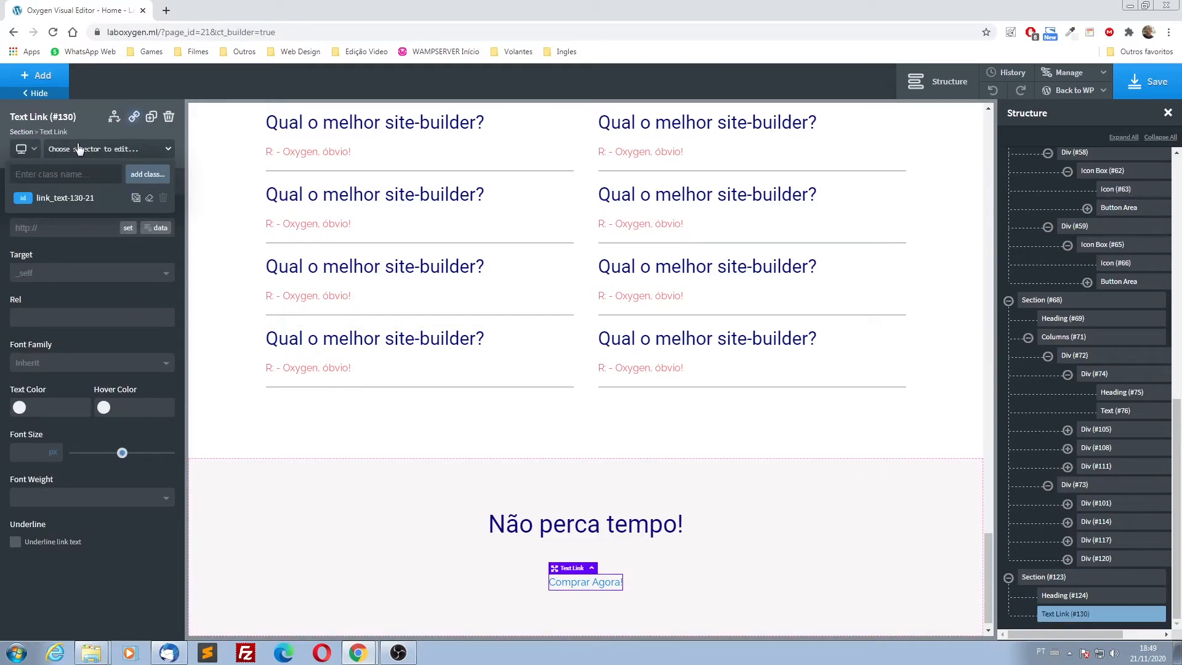
pyautogui.write('clas')
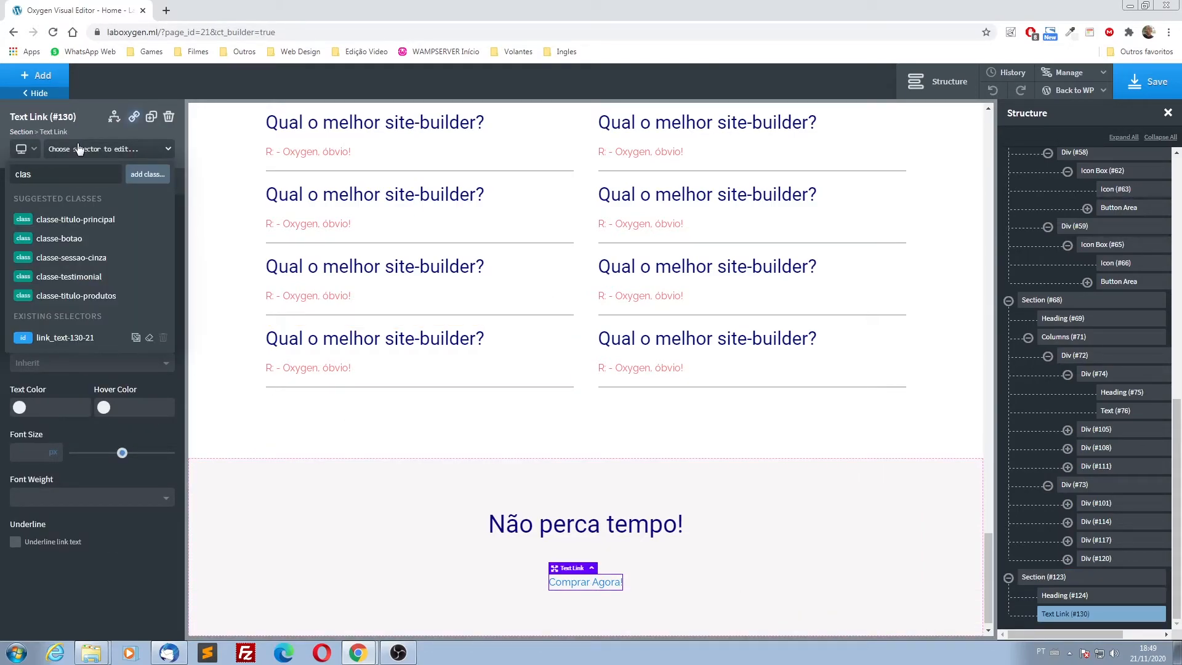
pyautogui.click(59, 239)
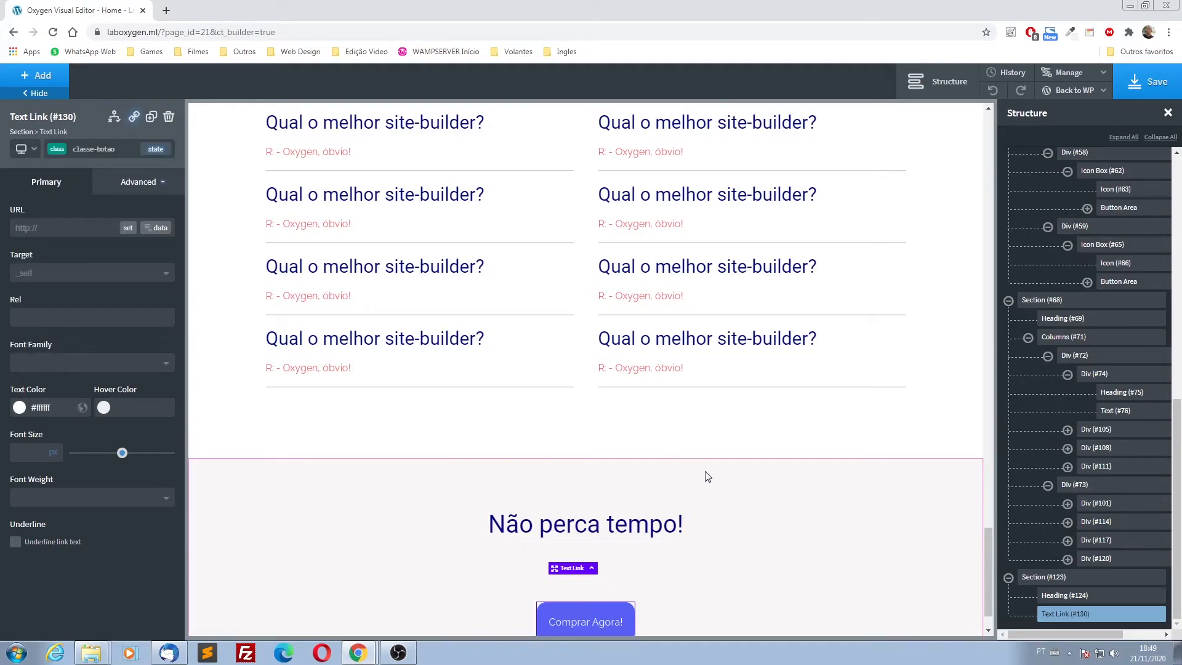
pyautogui.scroll(-1, 779, 530)
# - Add a new section below the "Não perca tempo!" section and insert an image element into it
pyautogui.click(871, 461)
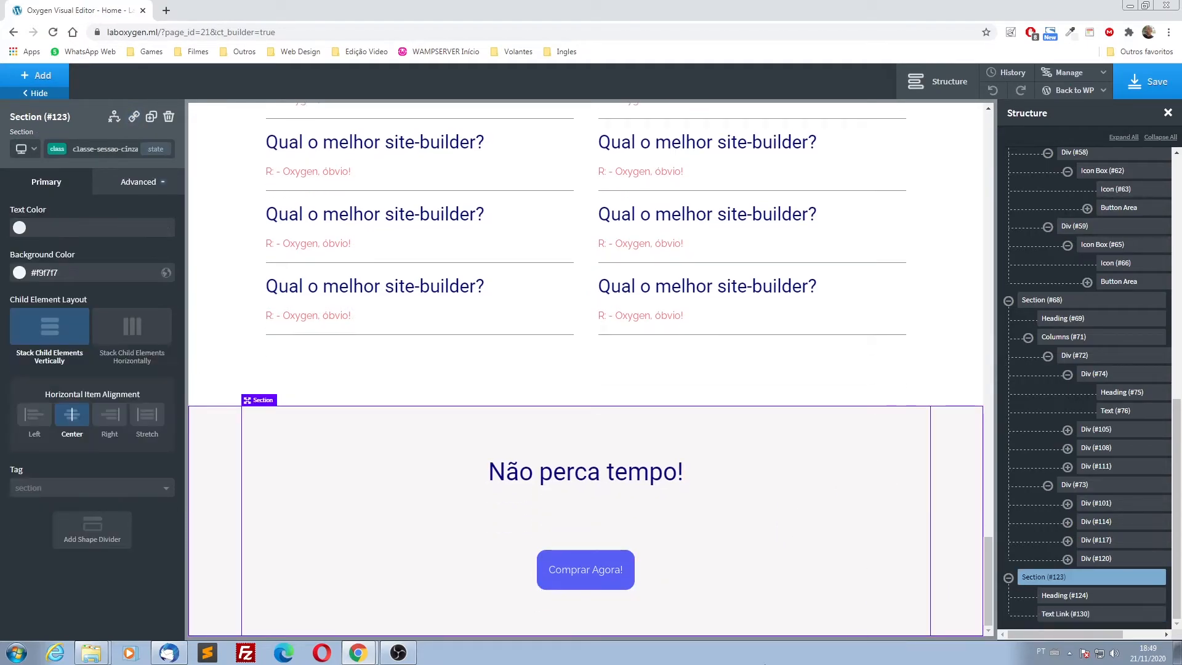
pyautogui.click(42, 76)
pyautogui.click(51, 200)
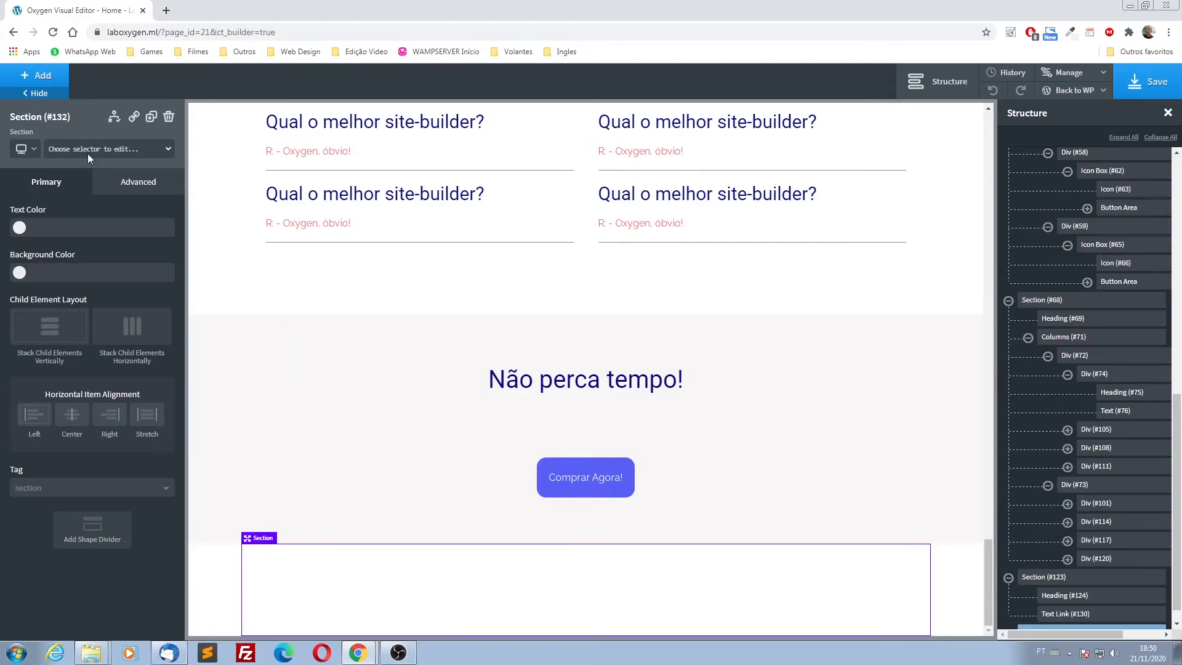
pyautogui.click(44, 78)
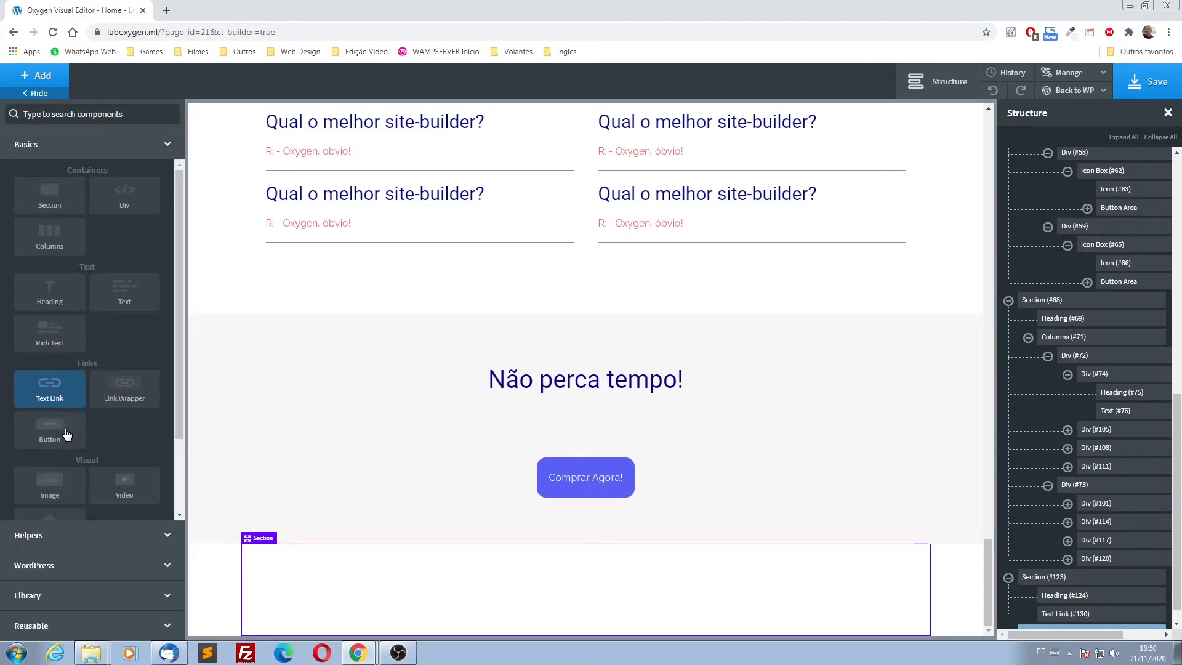
pyautogui.click(60, 491)
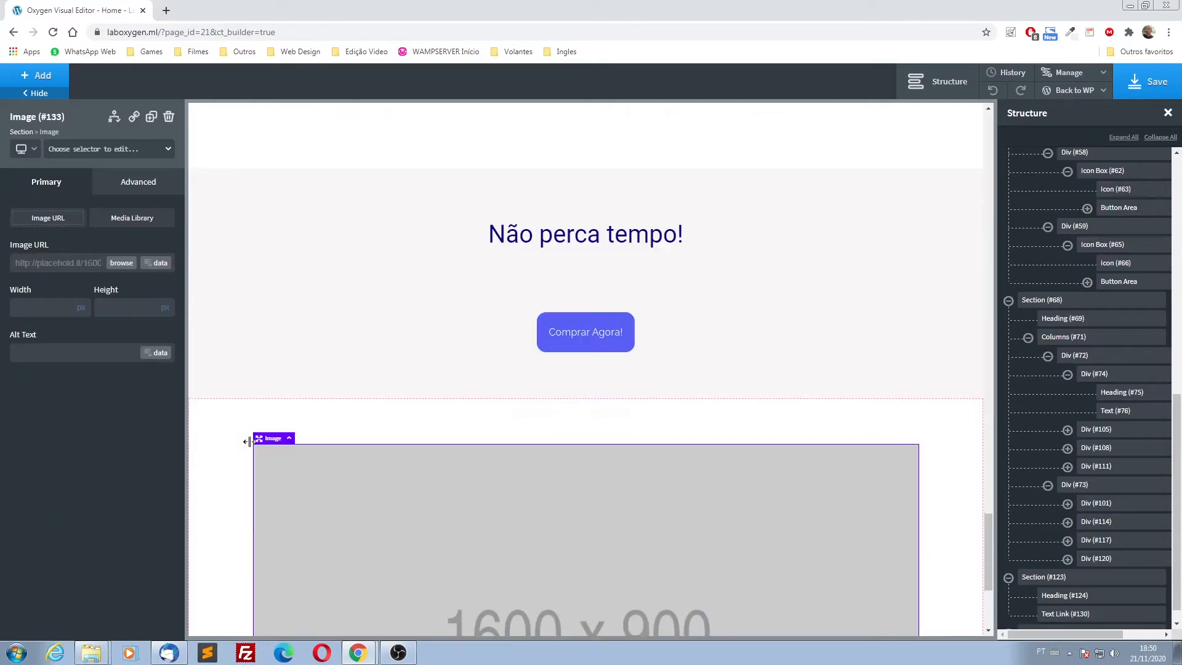
# - Use logotipo-lab-retangular-160x72-1.png from the media library as the new image and set its width to 120 px
pyautogui.click(121, 263)
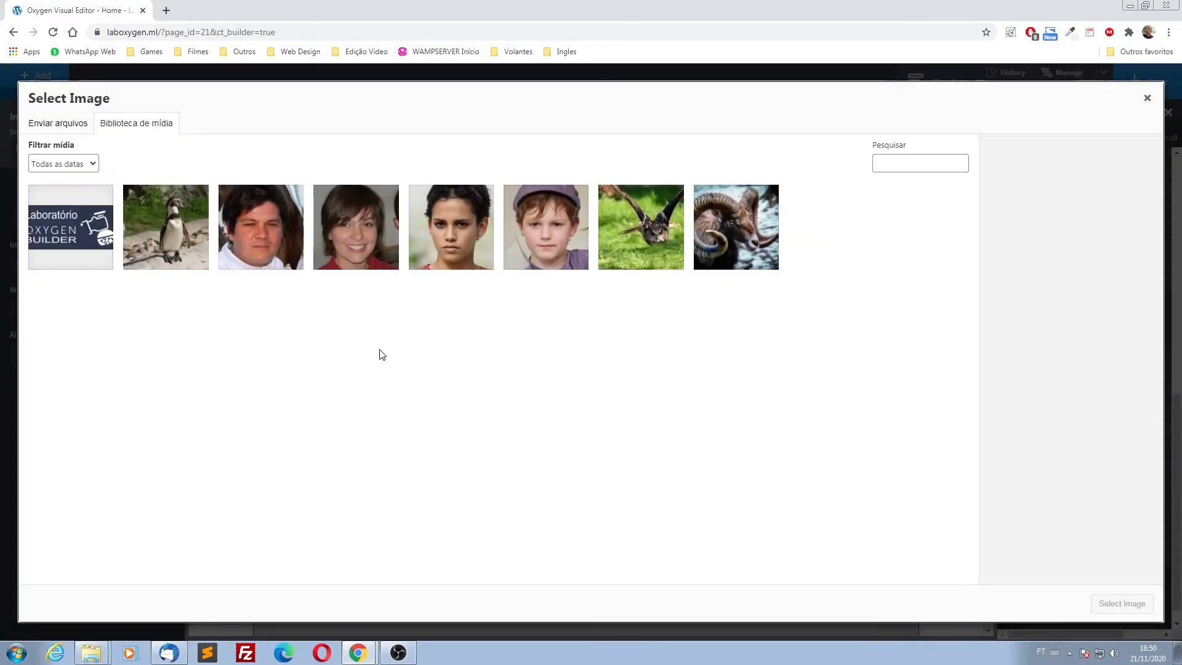
pyautogui.click(102, 254)
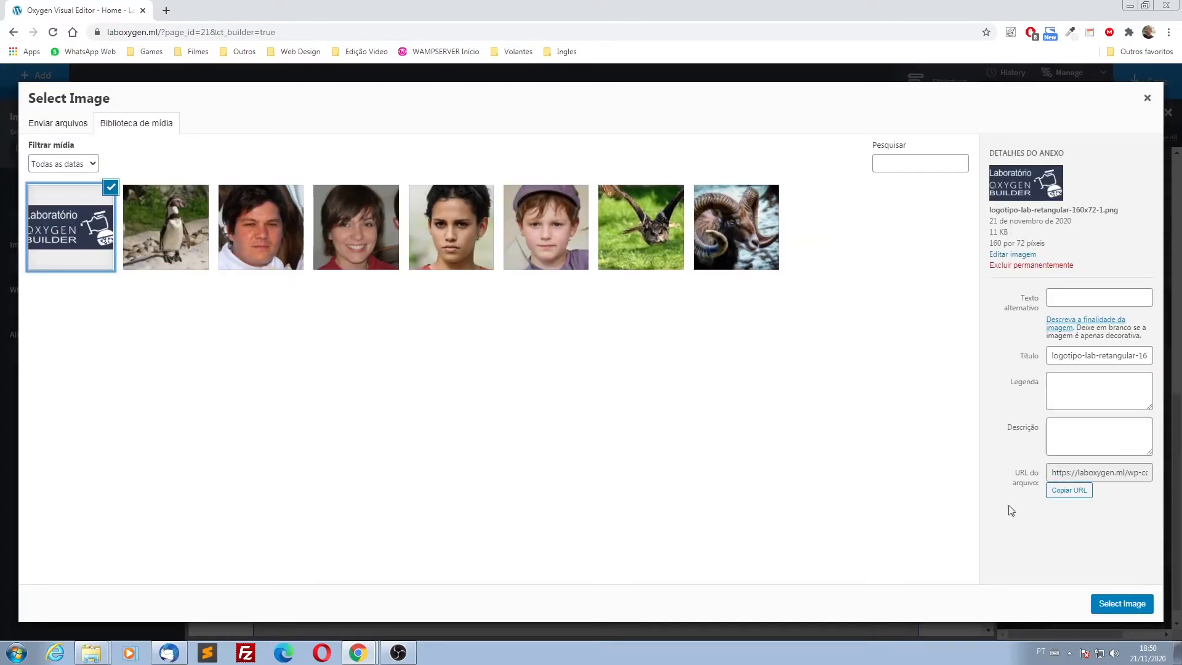
pyautogui.click(1117, 606)
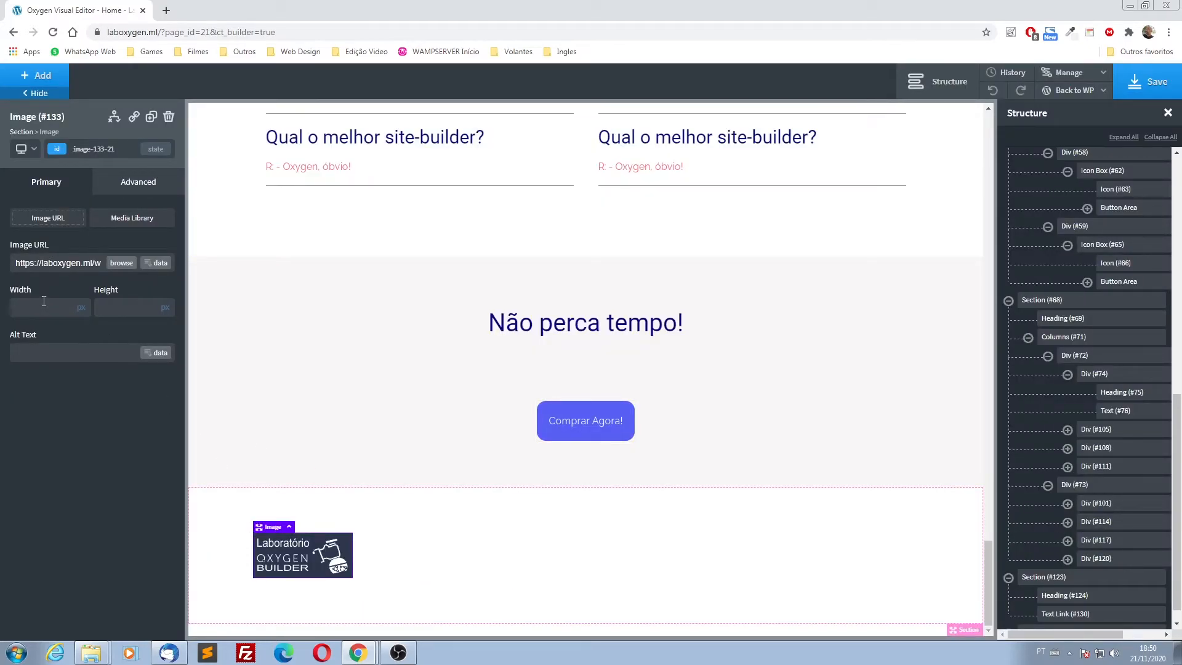
pyautogui.write('120')
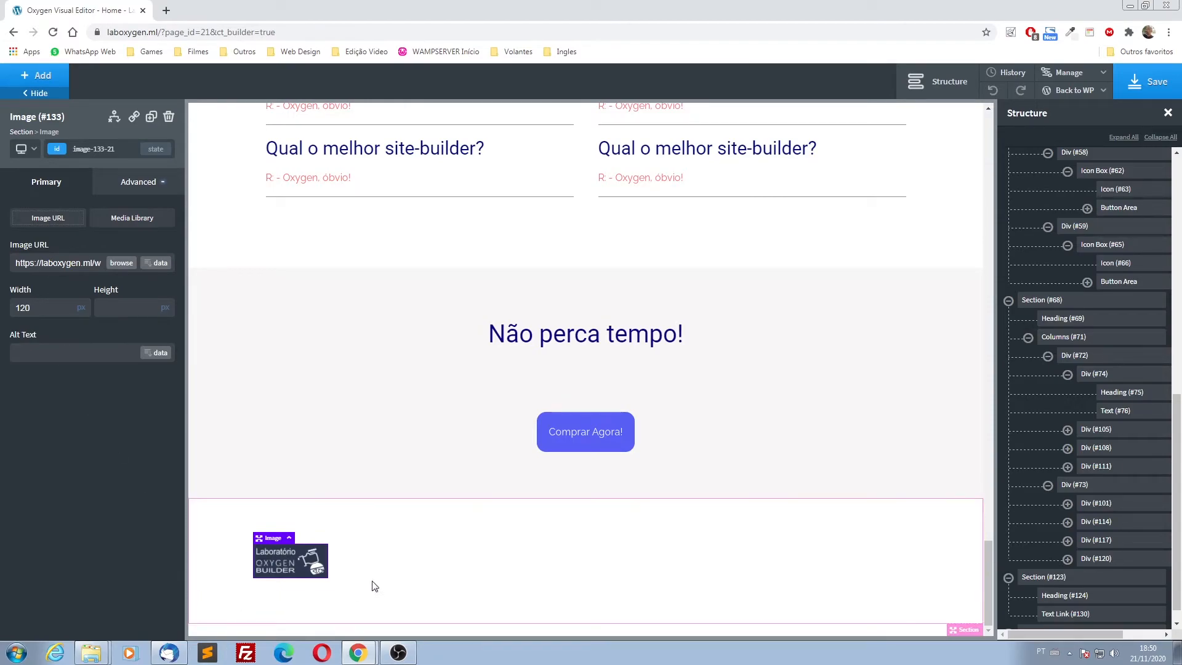
# - Stack the logo section's child elements vertically and align them horizontally to the center
pyautogui.click(551, 543)
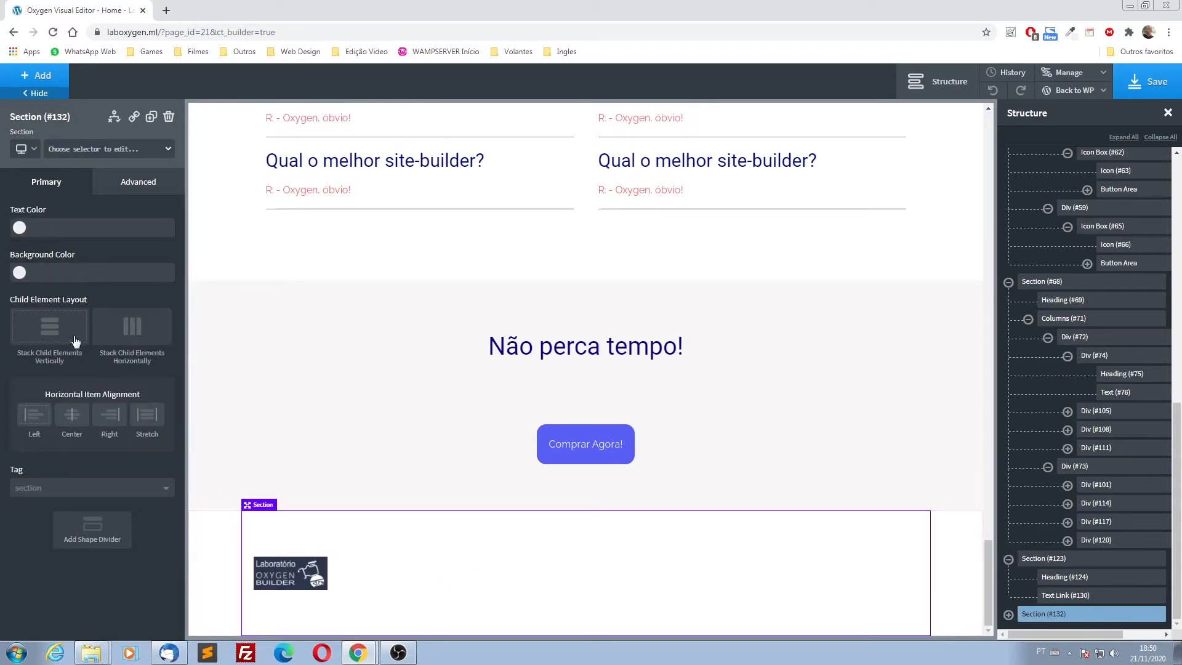
pyautogui.click(44, 327)
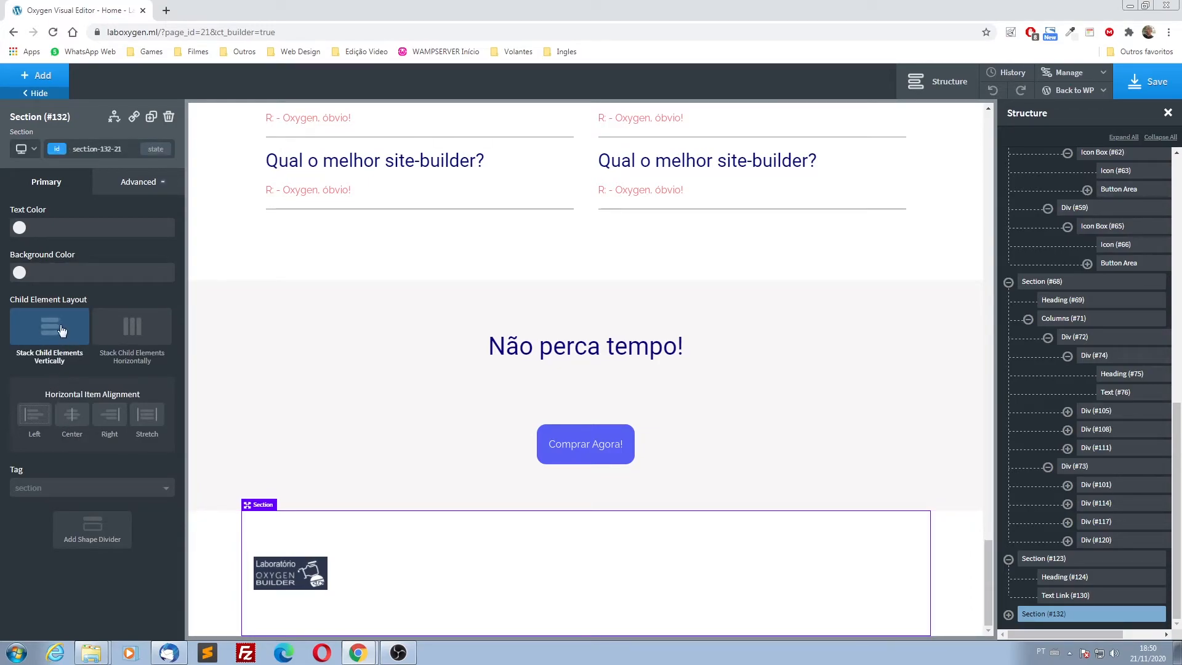
pyautogui.click(79, 421)
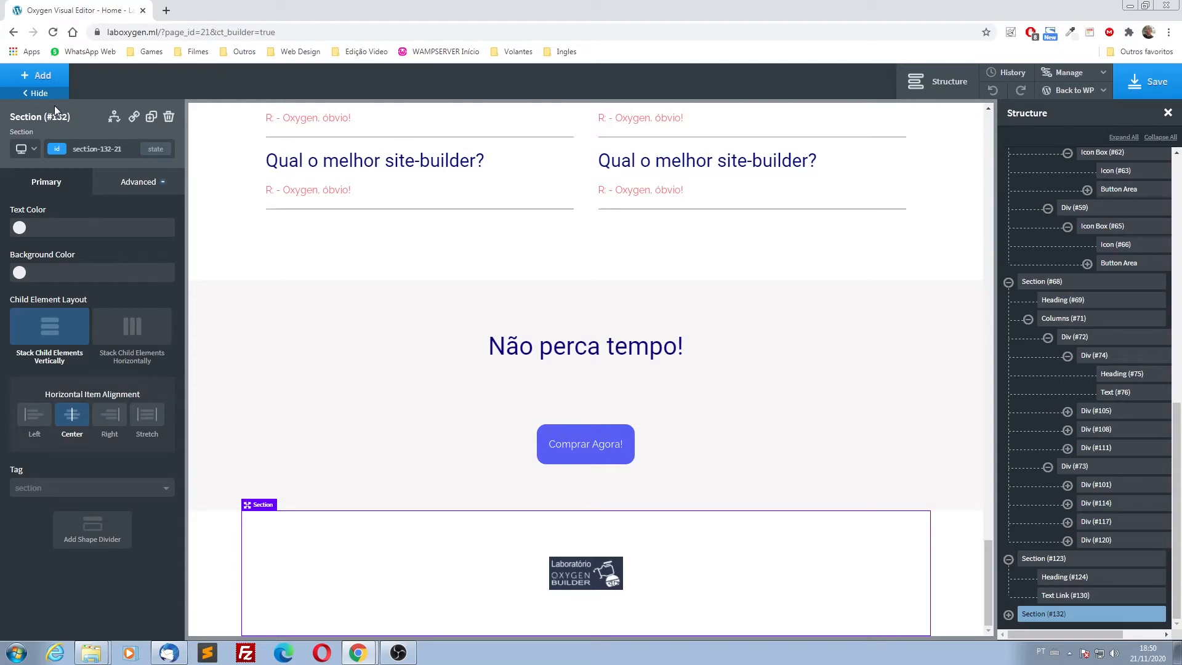
# - Insert a text element below the logo reading "Copyright 2020 - Laboratório Oxygen Builder"
pyautogui.click(38, 75)
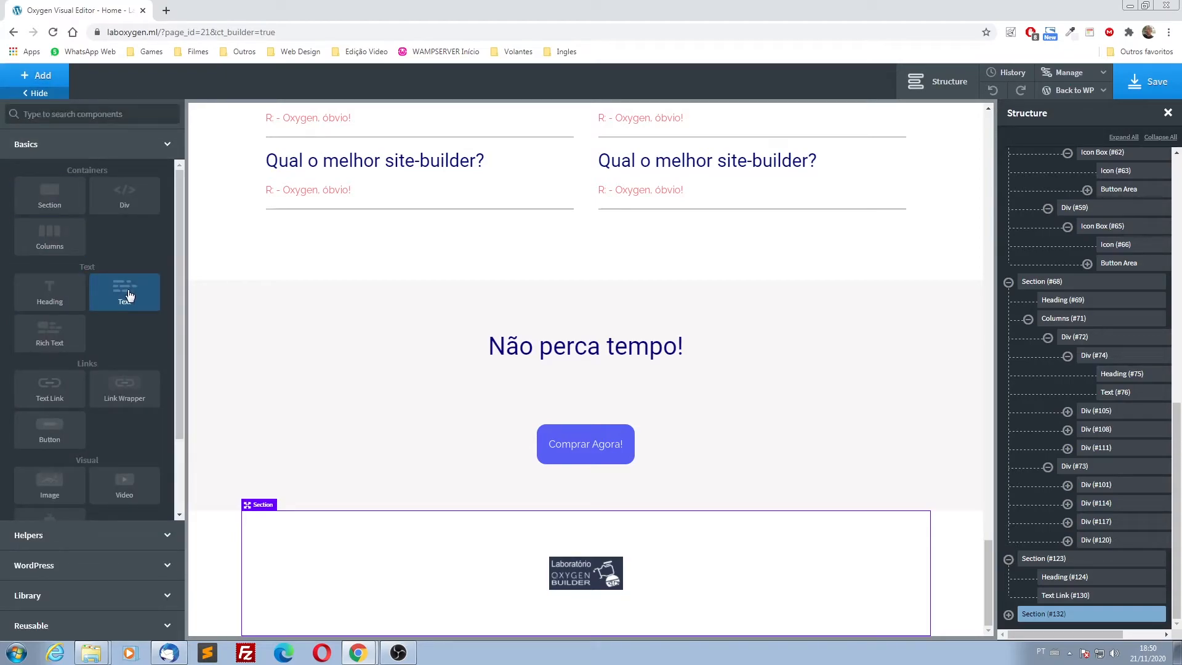
pyautogui.click(128, 296)
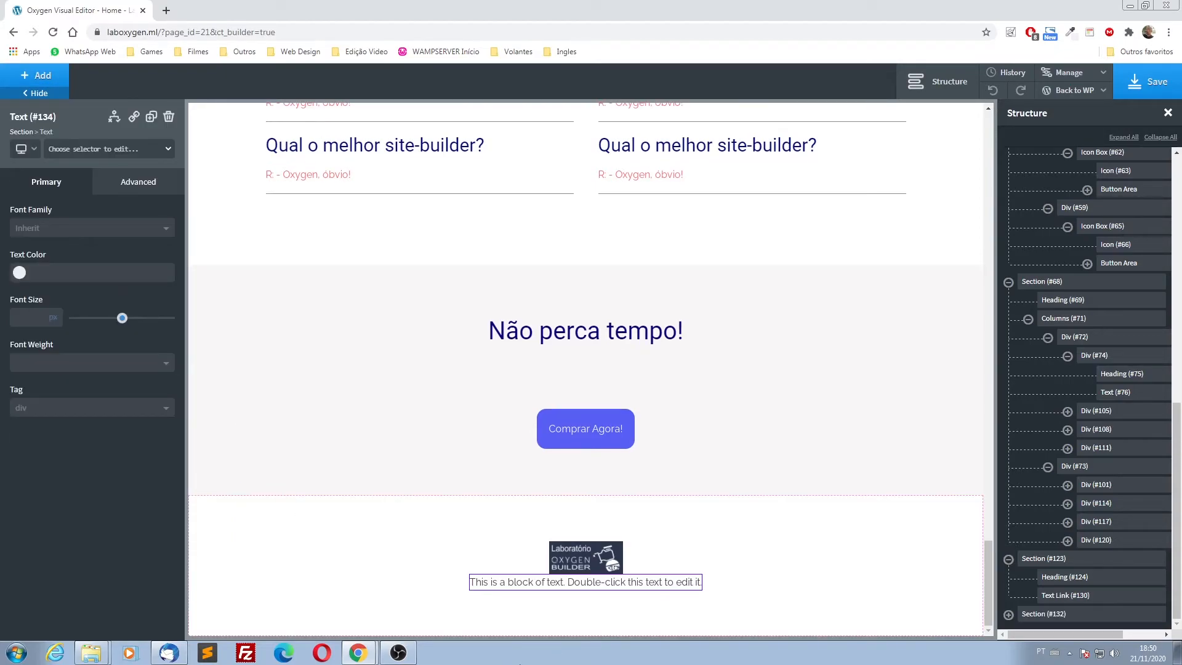
pyautogui.doubleClick(632, 583)
pyautogui.hotkey('ctrl', 'a')
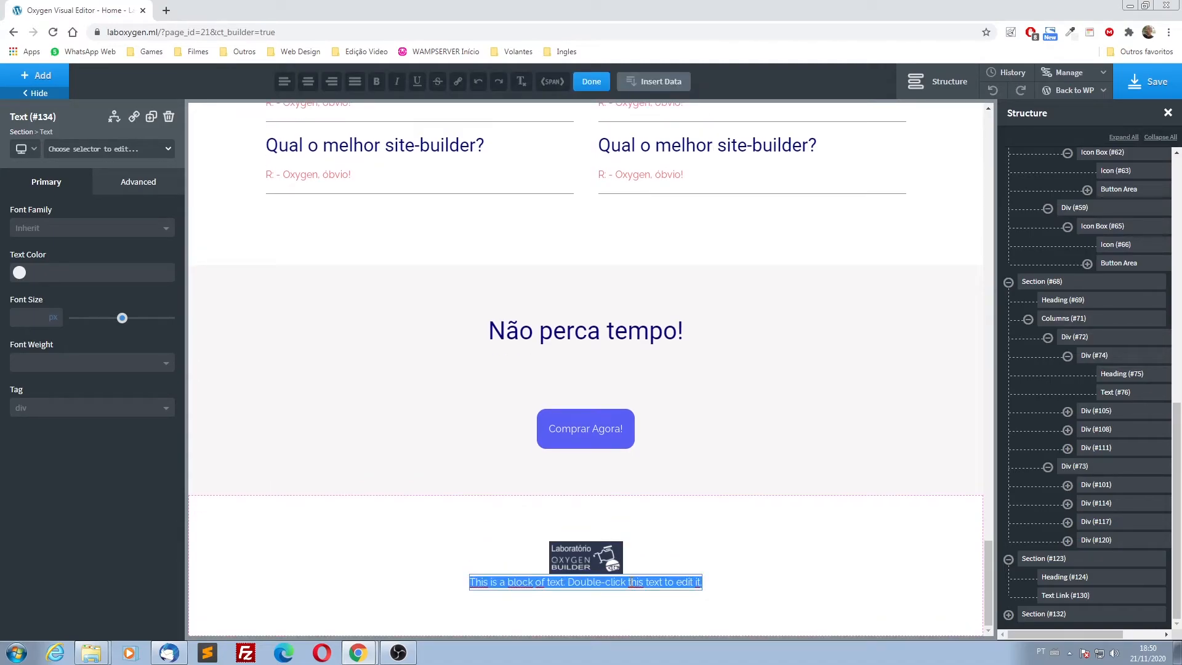
pyautogui.write('q')
pyautogui.write('op')
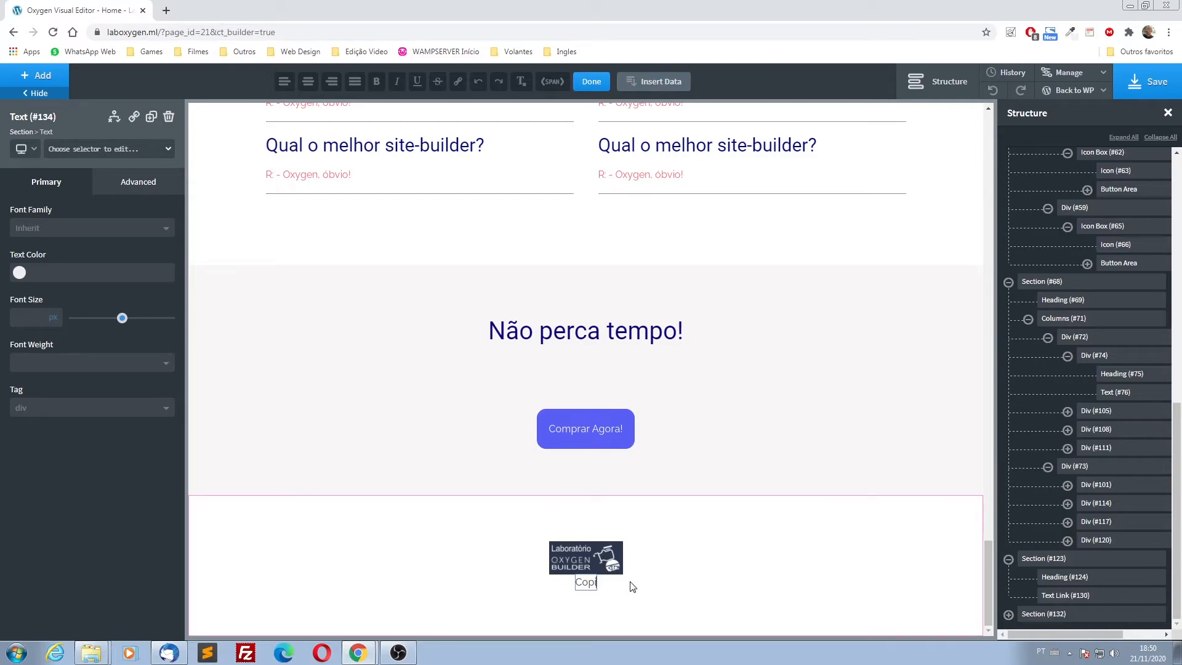
pyautogui.write('yright 2020 - Laboratório PO')
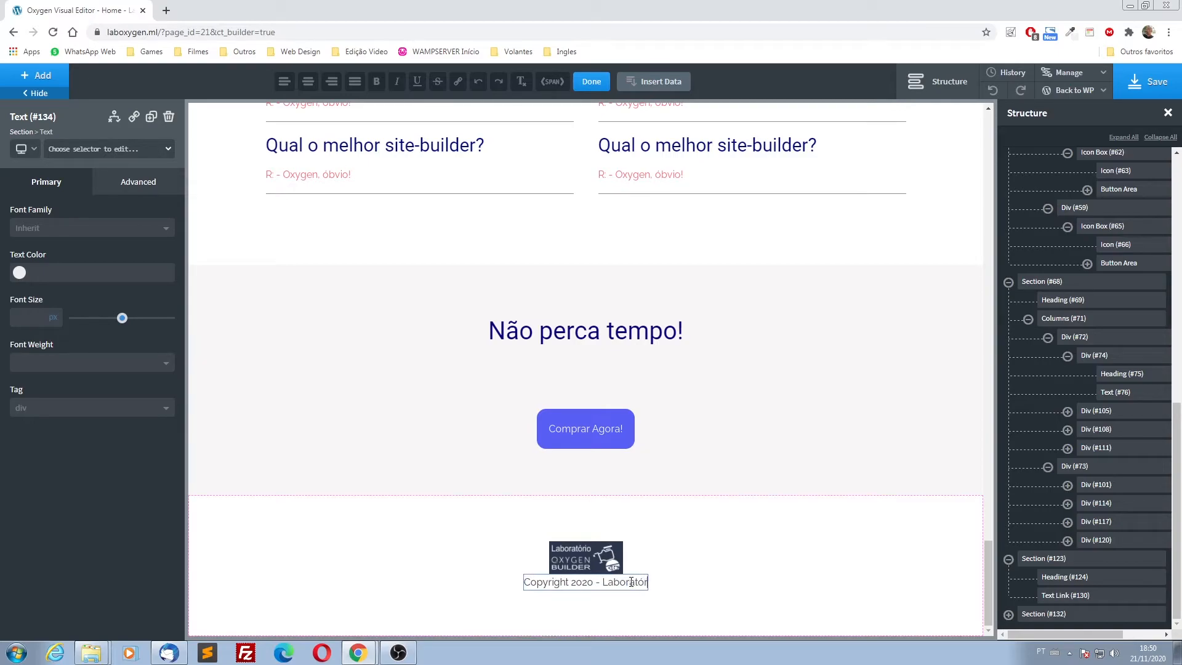
pyautogui.press('BackSpace')
pyautogui.press('BackSpace')
pyautogui.press('BackSpace')
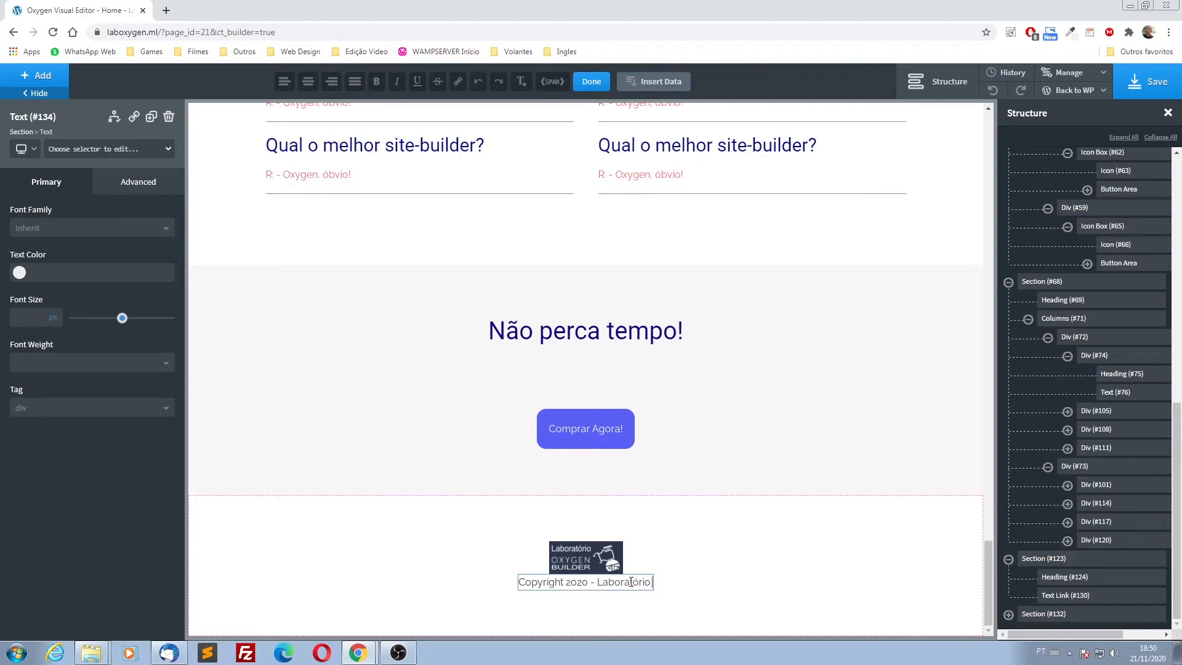
pyautogui.write('Oxygen')
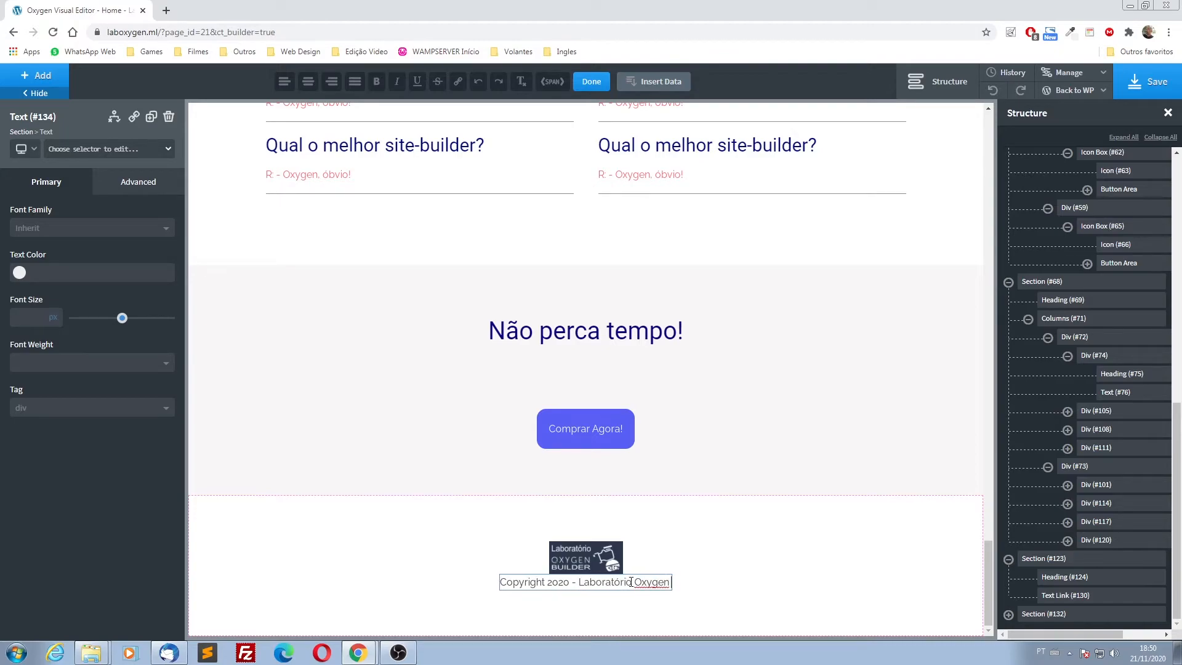
pyautogui.write(' Builder')
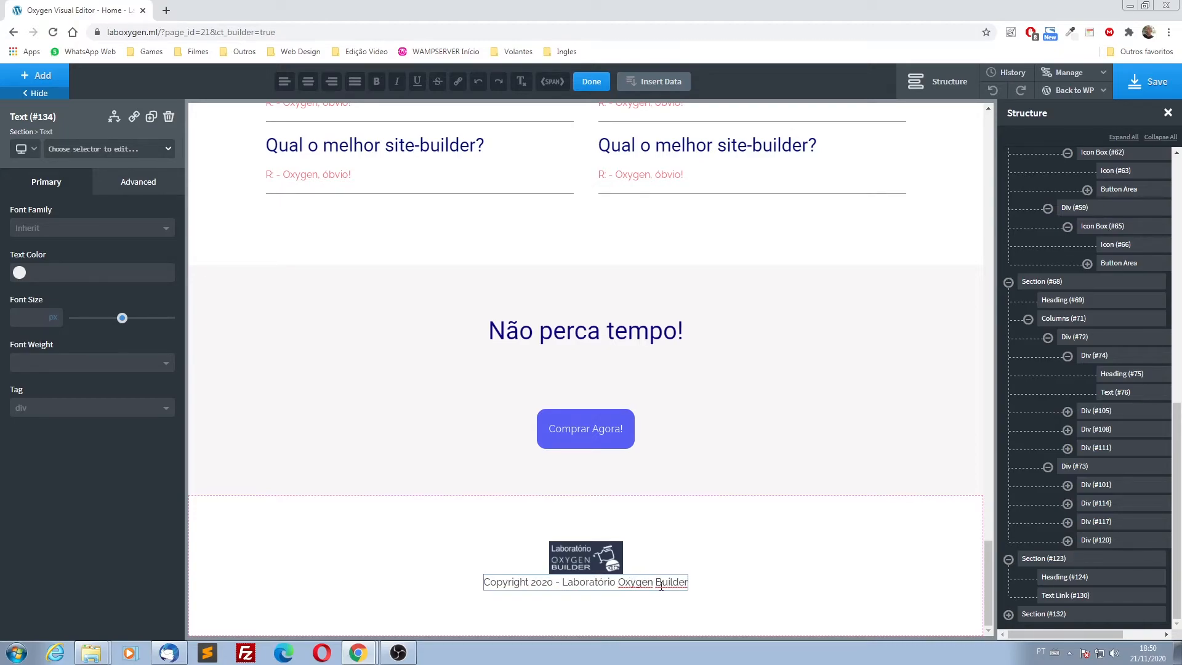
pyautogui.click(634, 602)
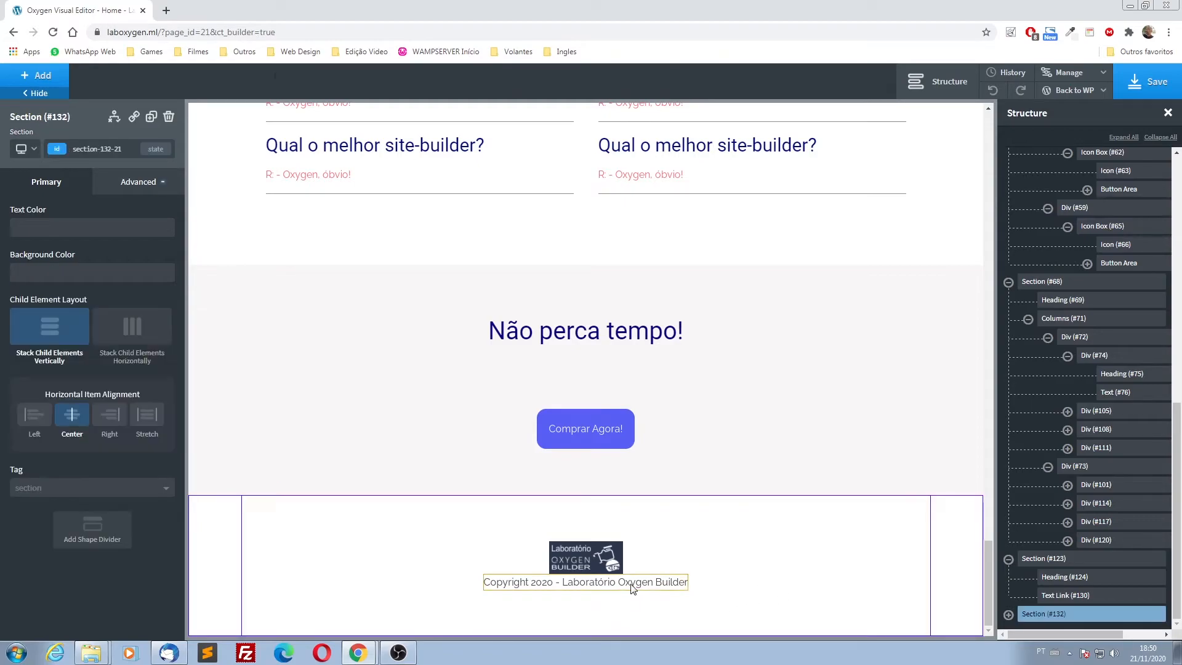
# - Set the copyright text's font size to 13 px and its top margin to 30 px
pyautogui.click(632, 584)
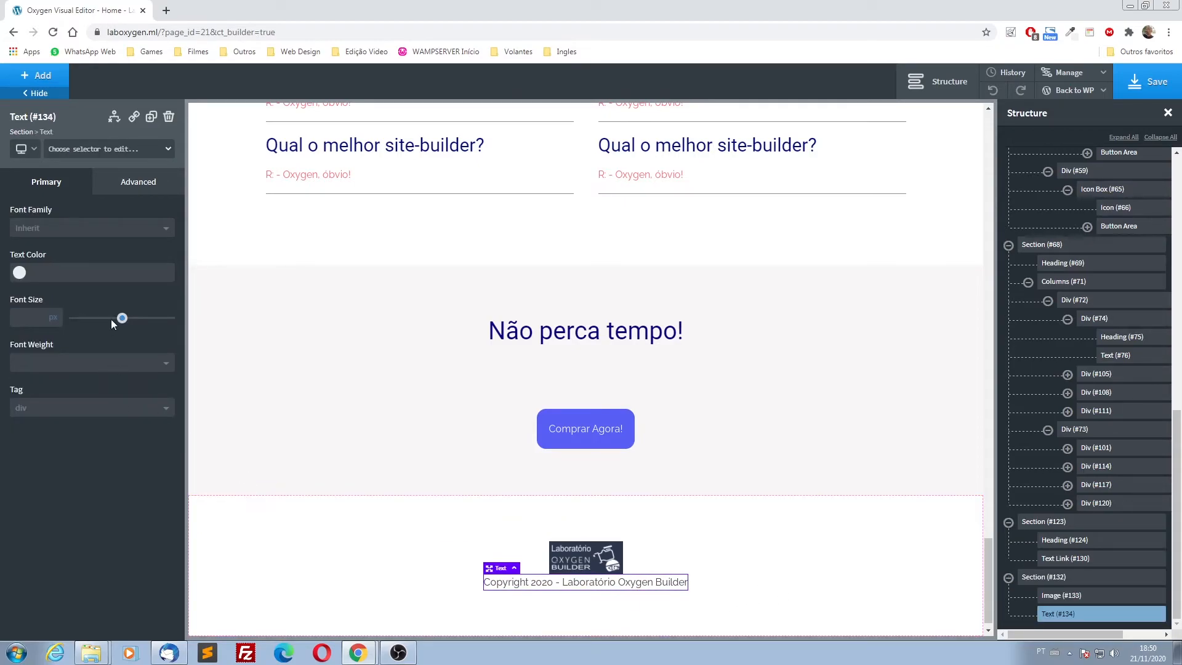
pyautogui.moveTo(120, 320); pyautogui.dragTo(86, 322)
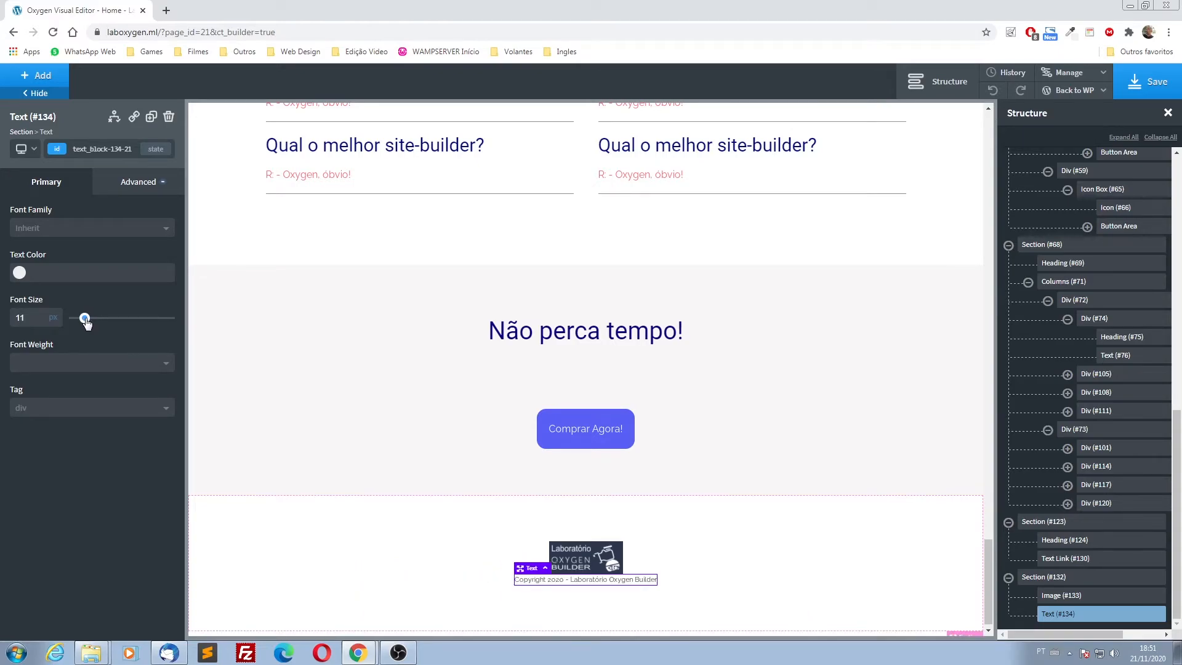
pyautogui.doubleClick(33, 322)
pyautogui.write('13')
pyautogui.click(121, 192)
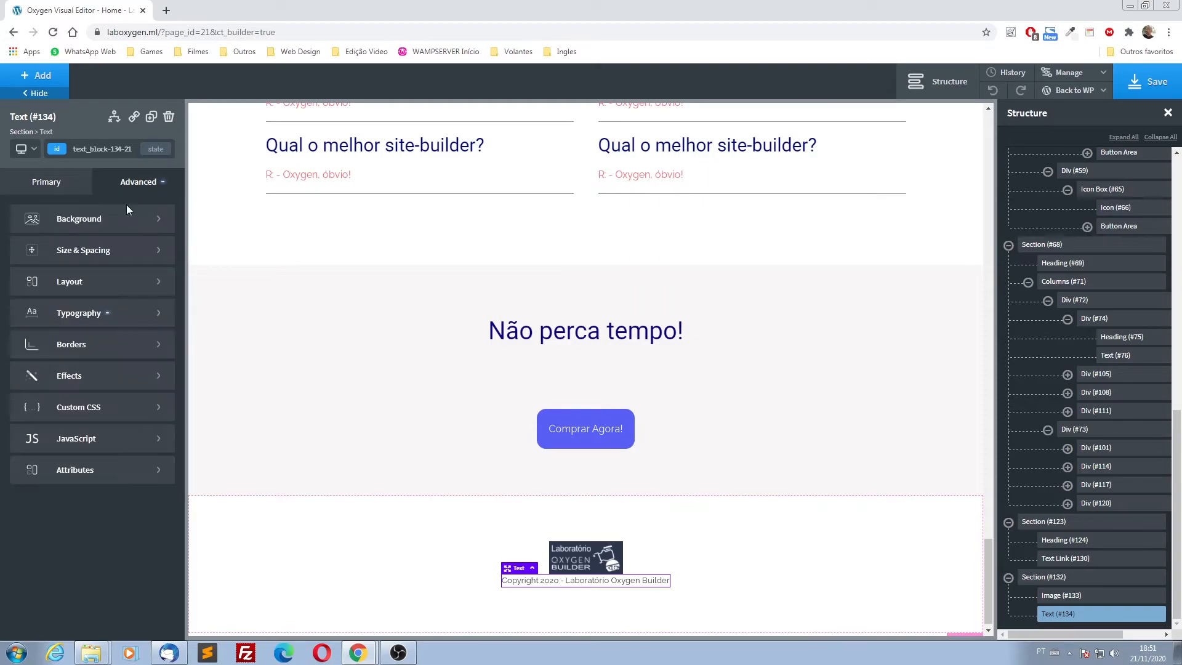
pyautogui.click(108, 256)
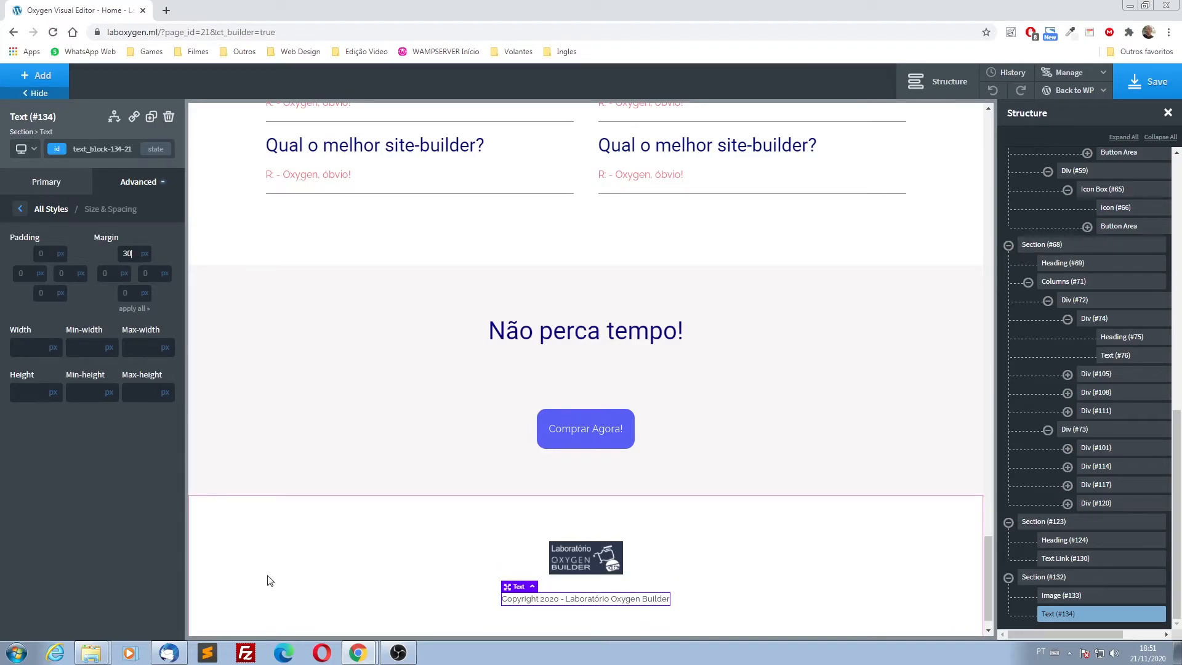
# - Give the section containing the logo and copyright text the dark navy background color #00022b
pyautogui.click(223, 549)
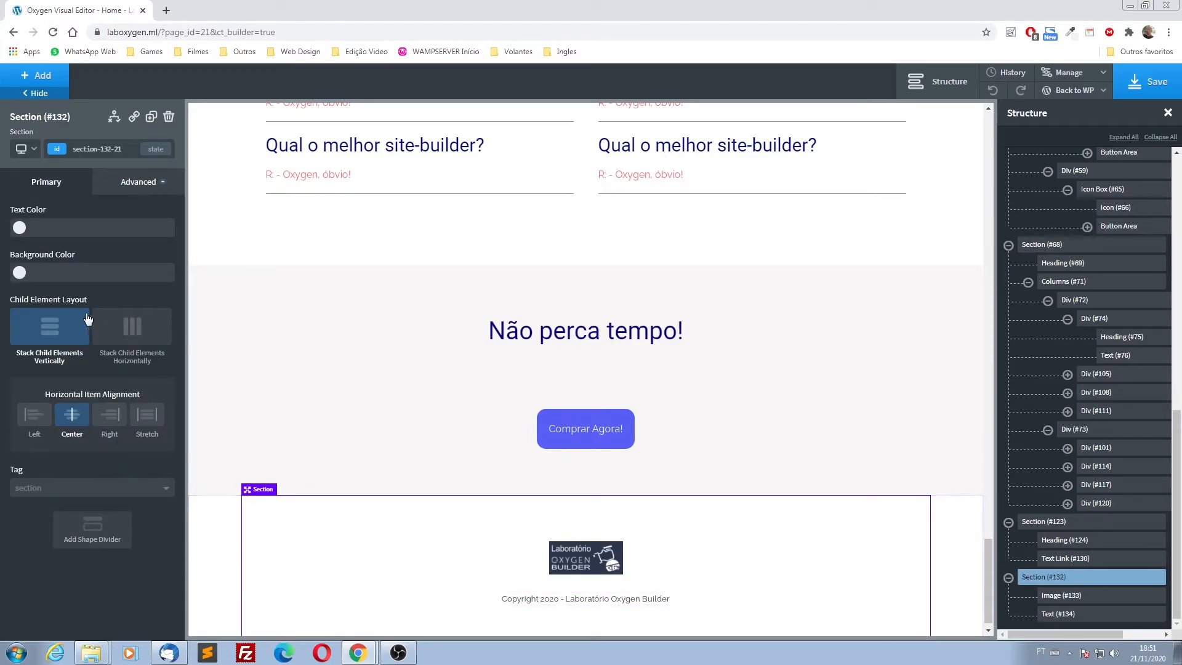
pyautogui.click(19, 275)
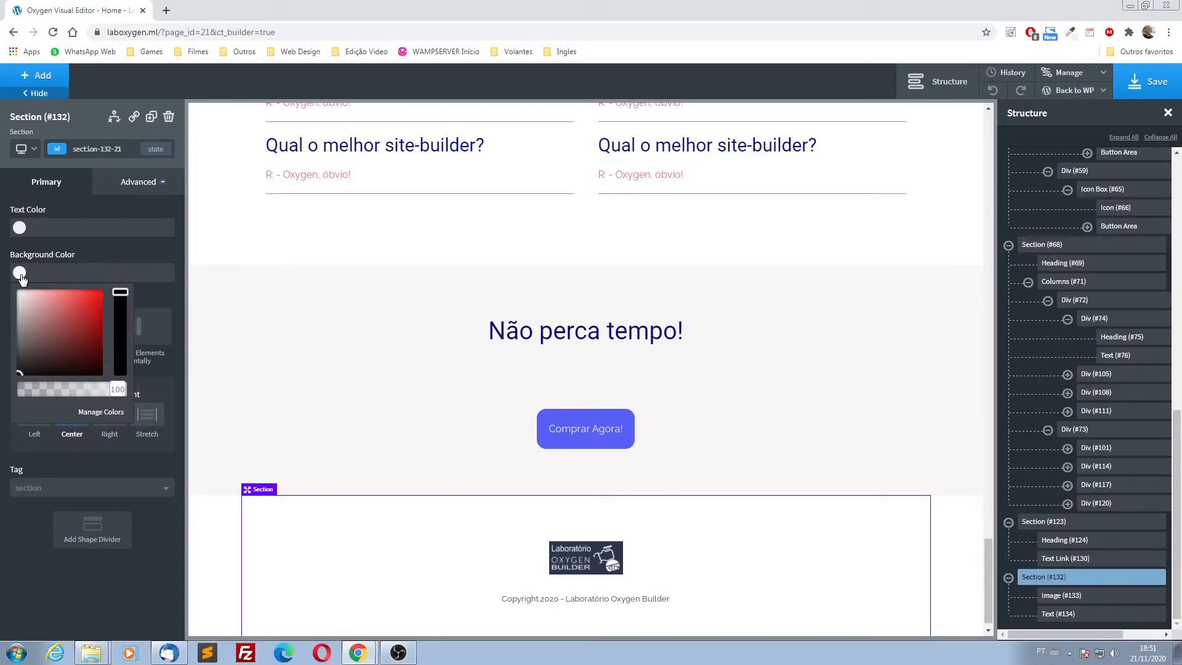
pyautogui.click(93, 323)
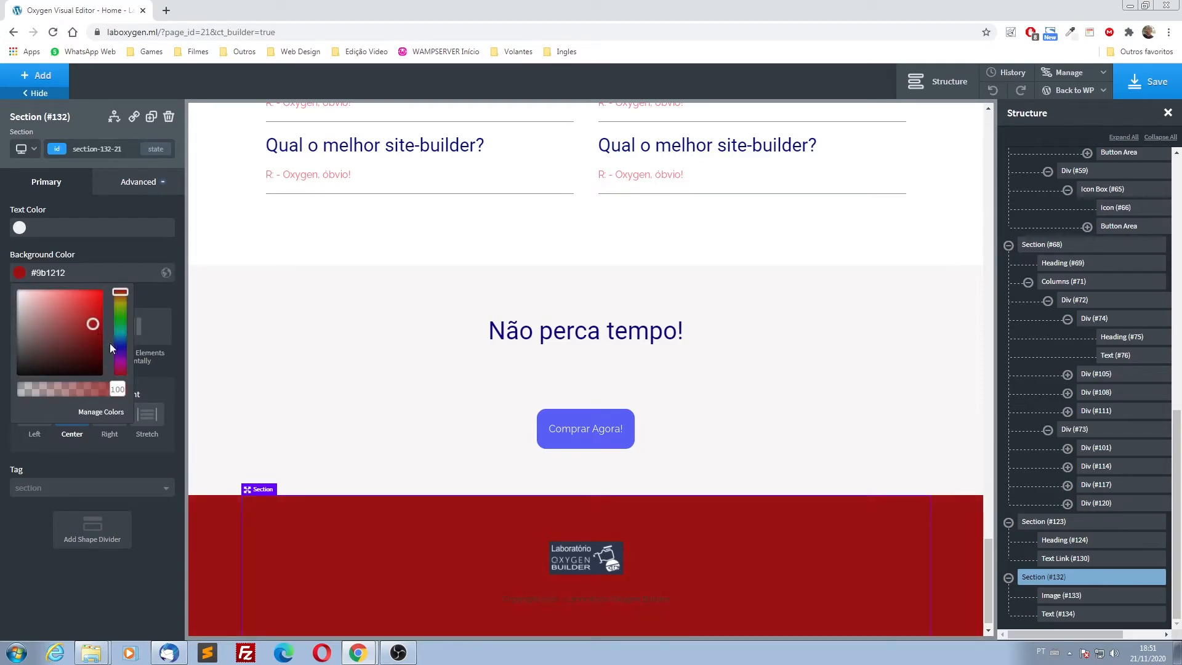
pyautogui.click(121, 345)
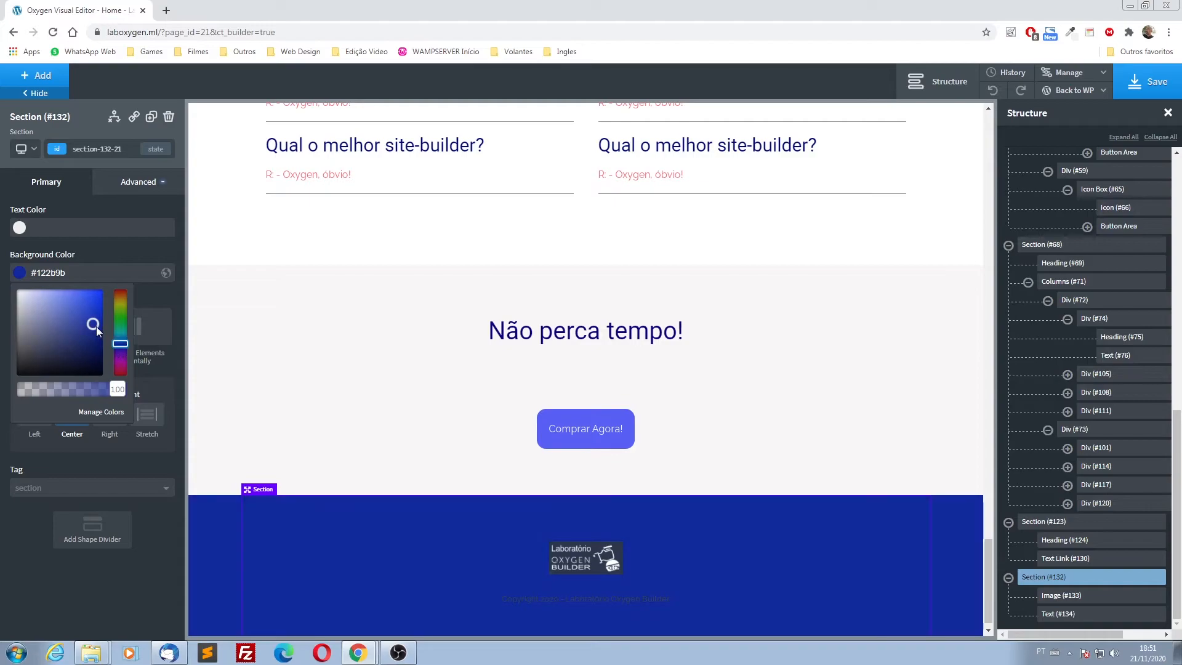
pyautogui.moveTo(102, 348); pyautogui.dragTo(101, 361)
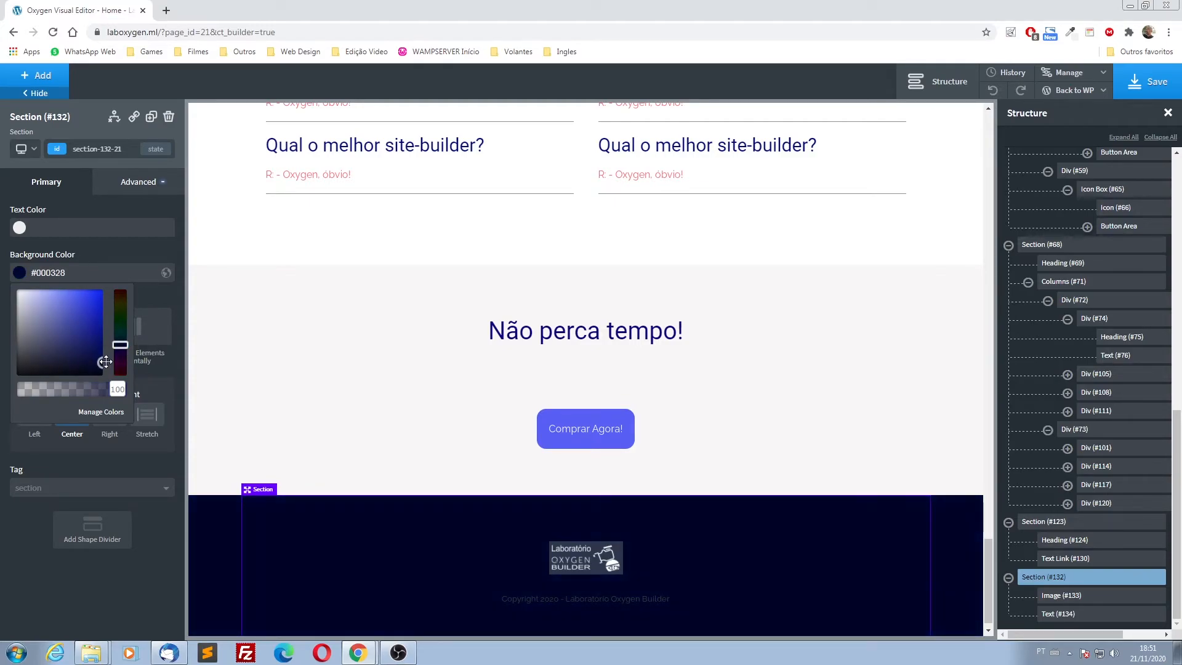
pyautogui.scroll(-1, 521, 585)
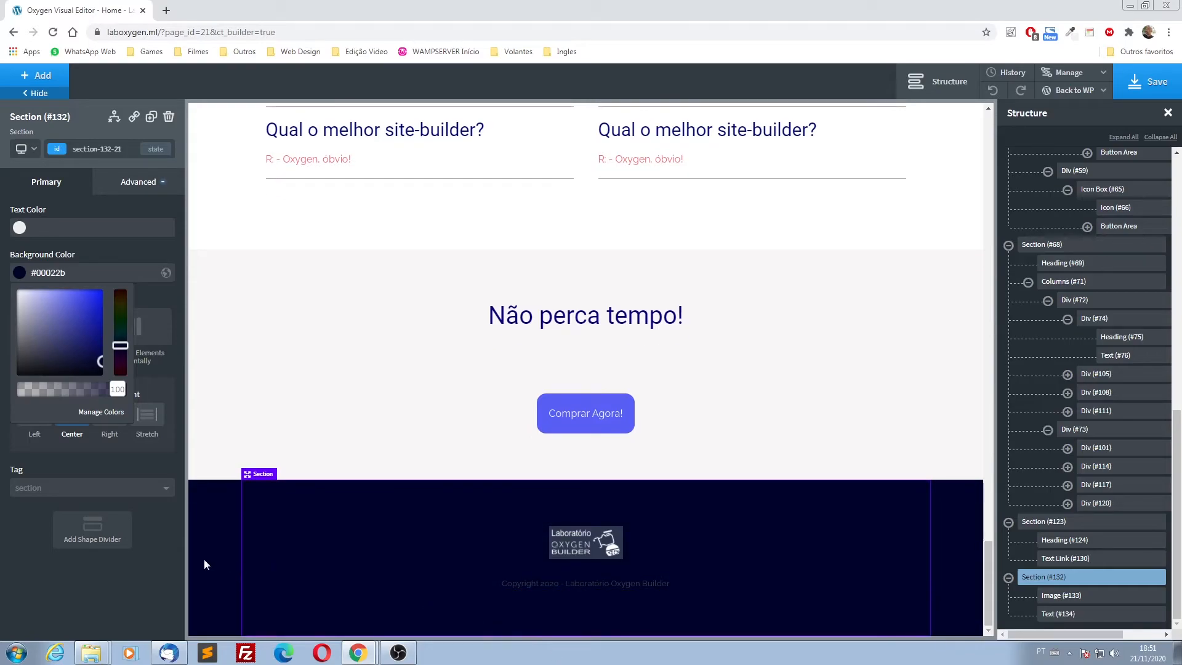
pyautogui.click(138, 467)
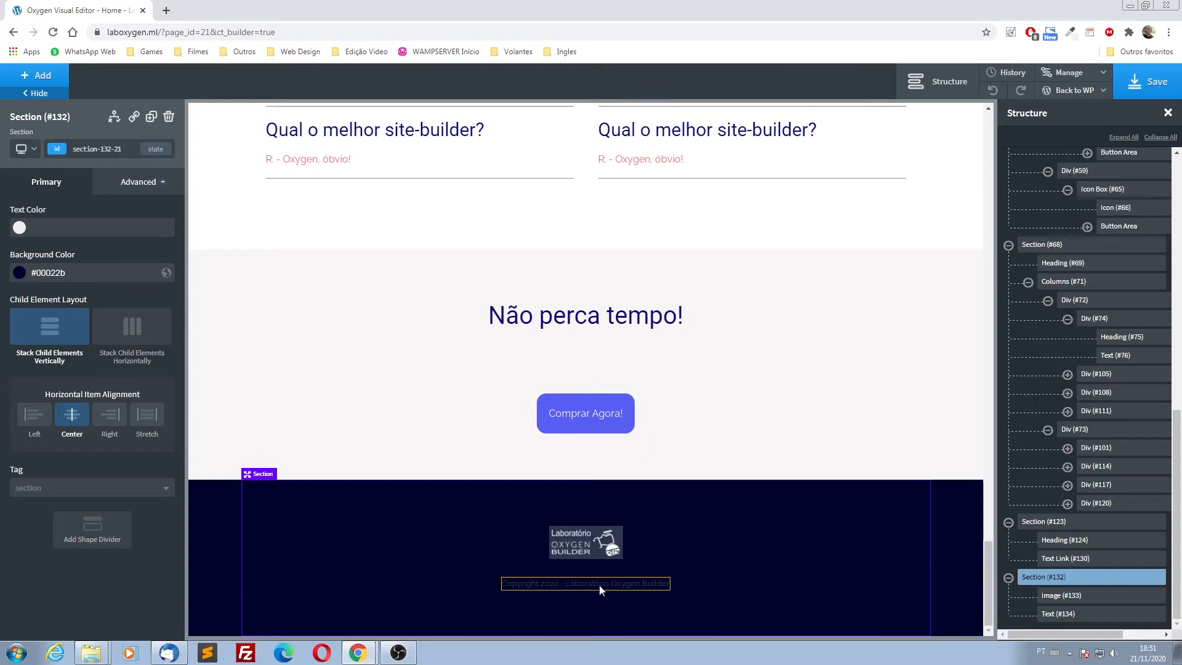
# - Set the footer section's text color to white (#ffffff) and save the page
pyautogui.click(20, 228)
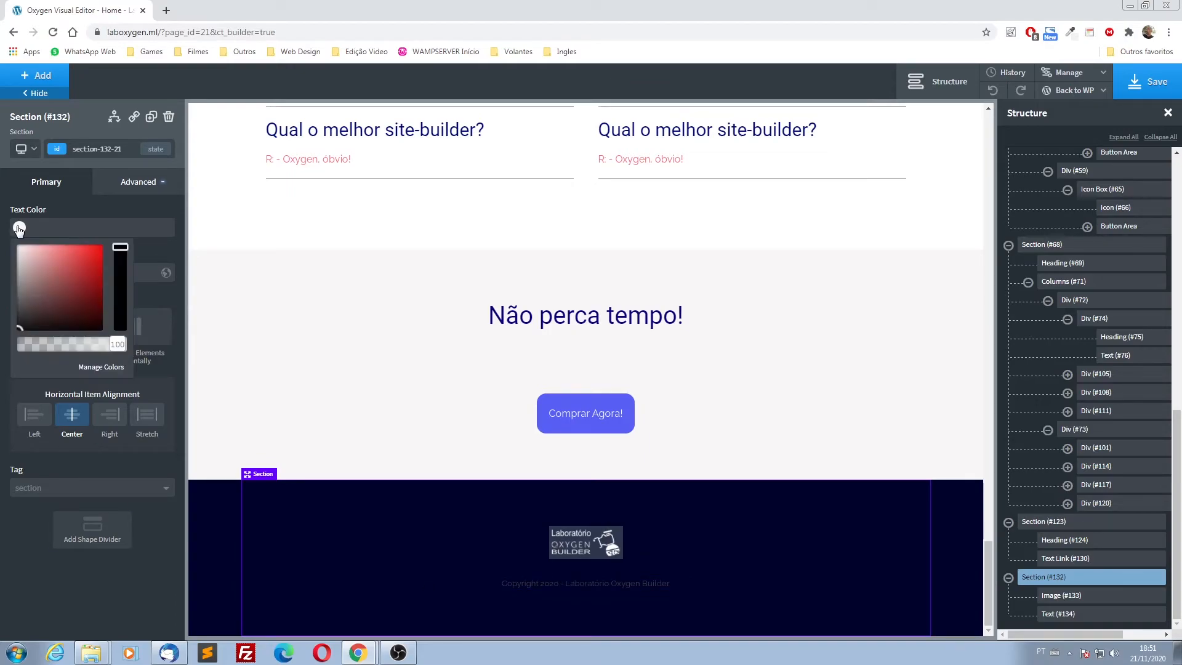
pyautogui.moveTo(23, 258); pyautogui.dragTo(5, 230)
pyautogui.click(65, 204)
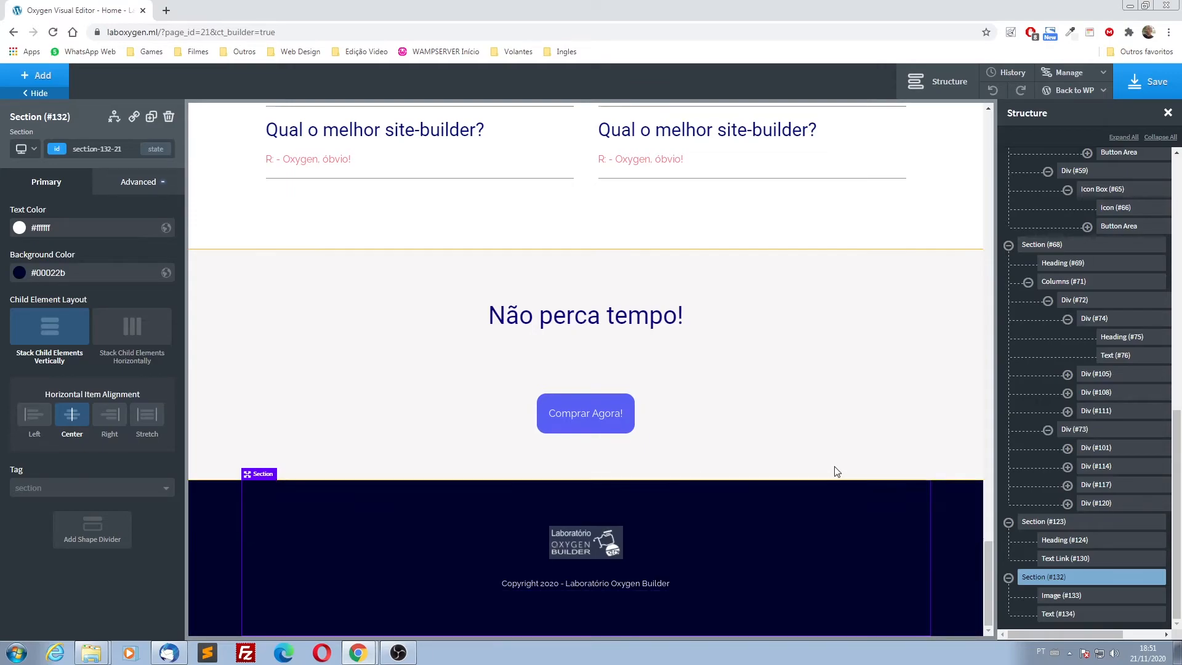
pyautogui.click(1154, 85)
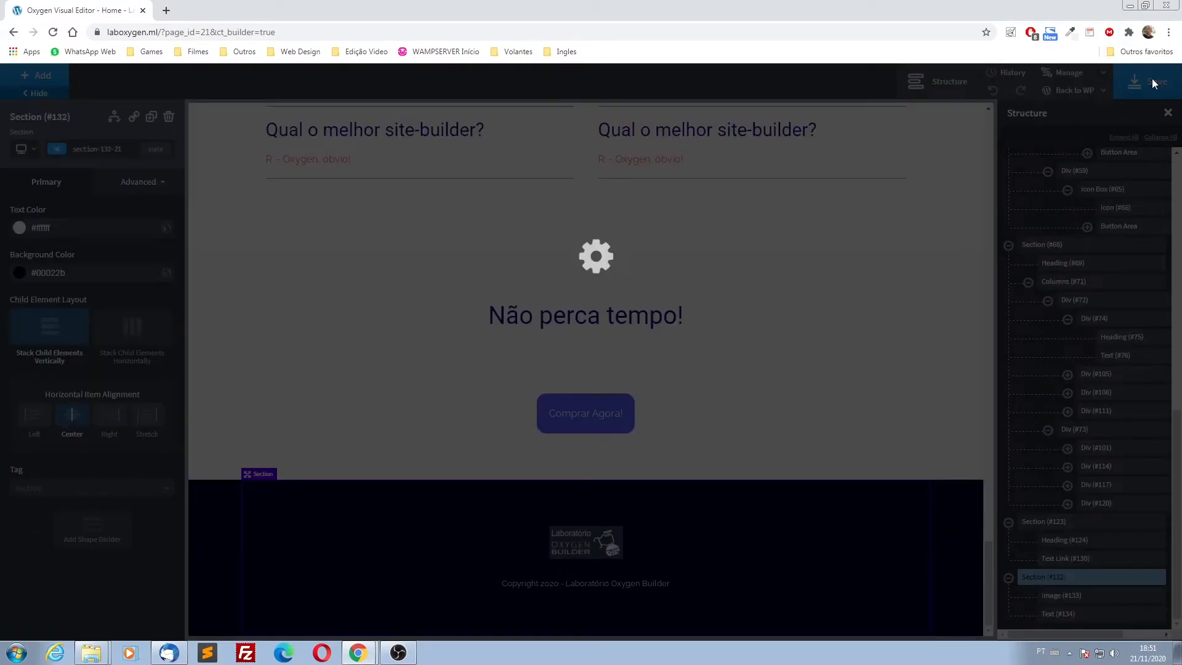
# - Set the page width to 1366 px in the page settings
pyautogui.scroll(20, 774, 426)
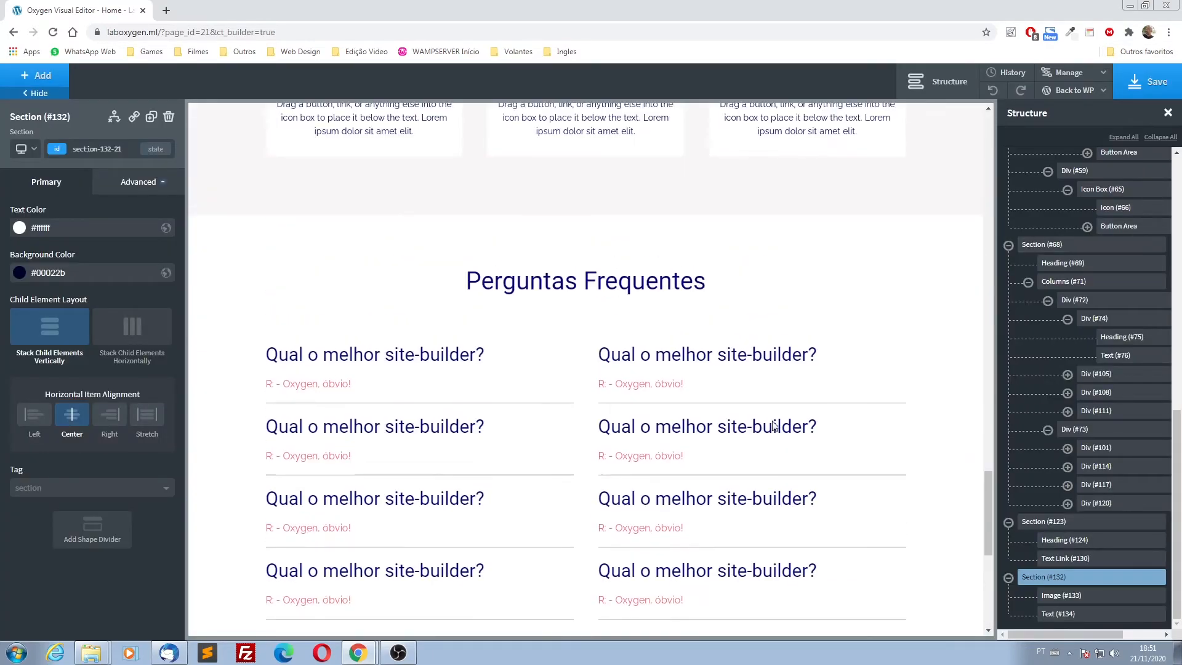
pyautogui.scroll(2, 772, 420)
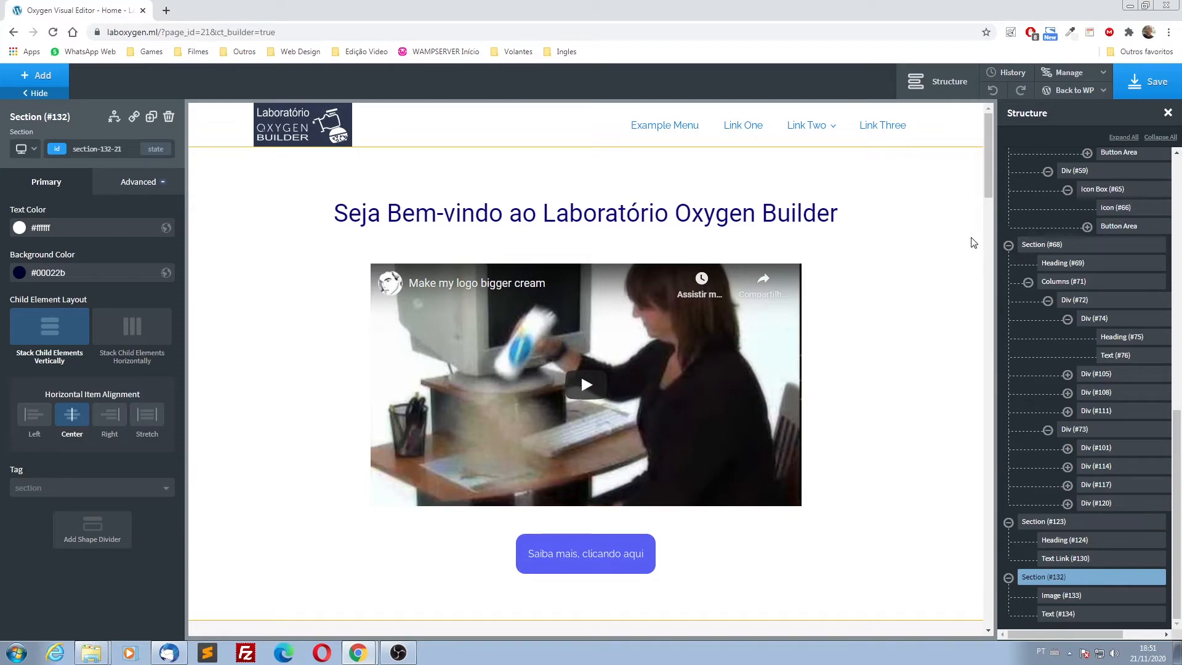
pyautogui.moveTo(988, 169); pyautogui.dragTo(991, 155)
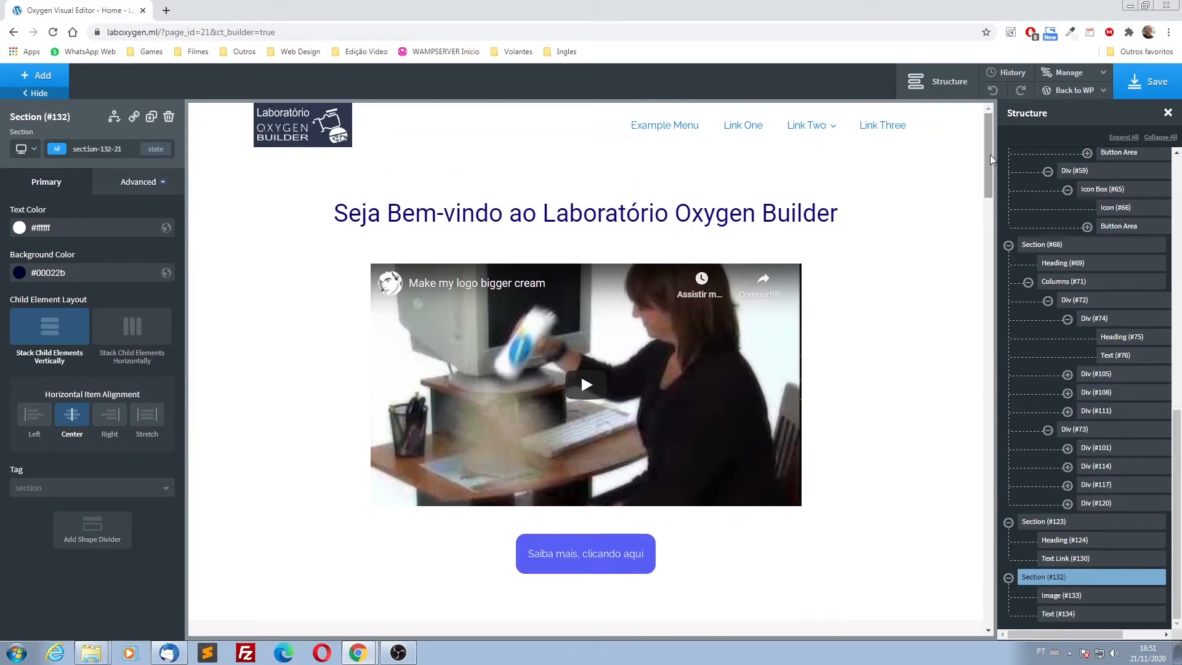
pyautogui.click(1071, 75)
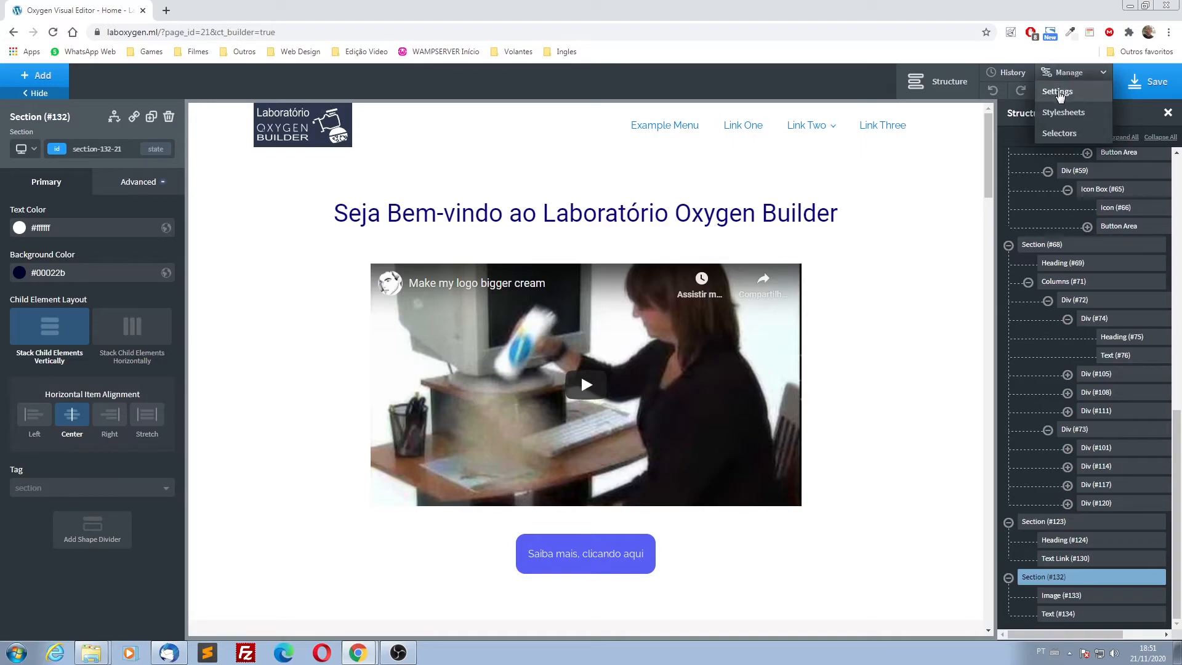
pyautogui.click(1058, 92)
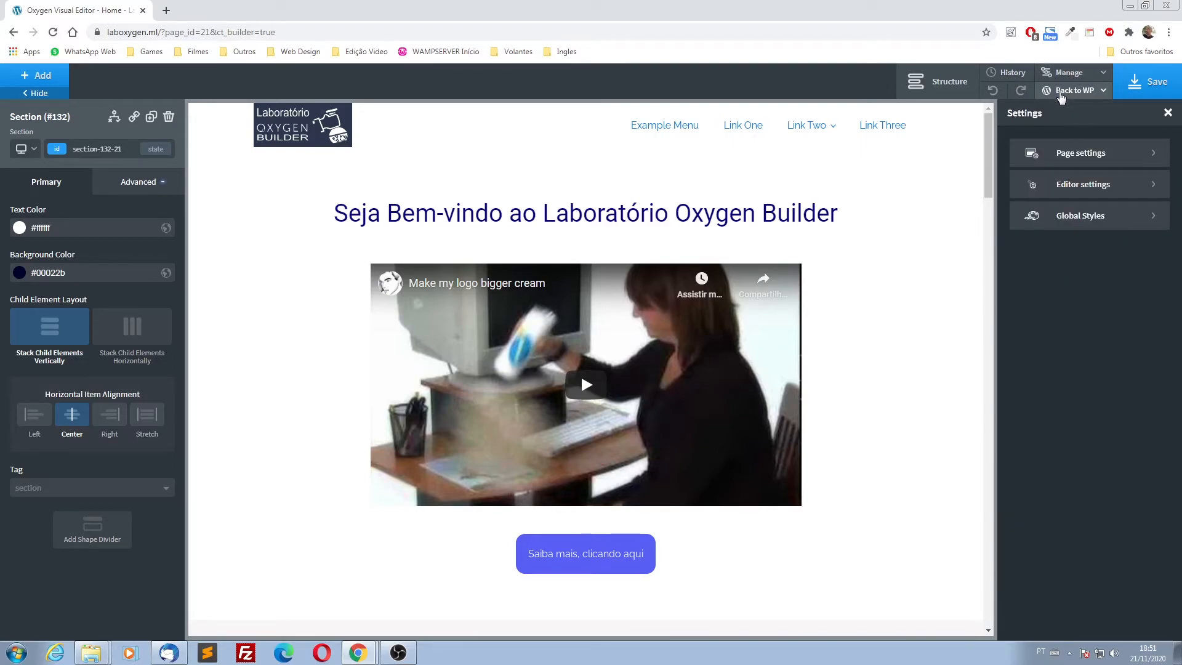
pyautogui.click(1111, 154)
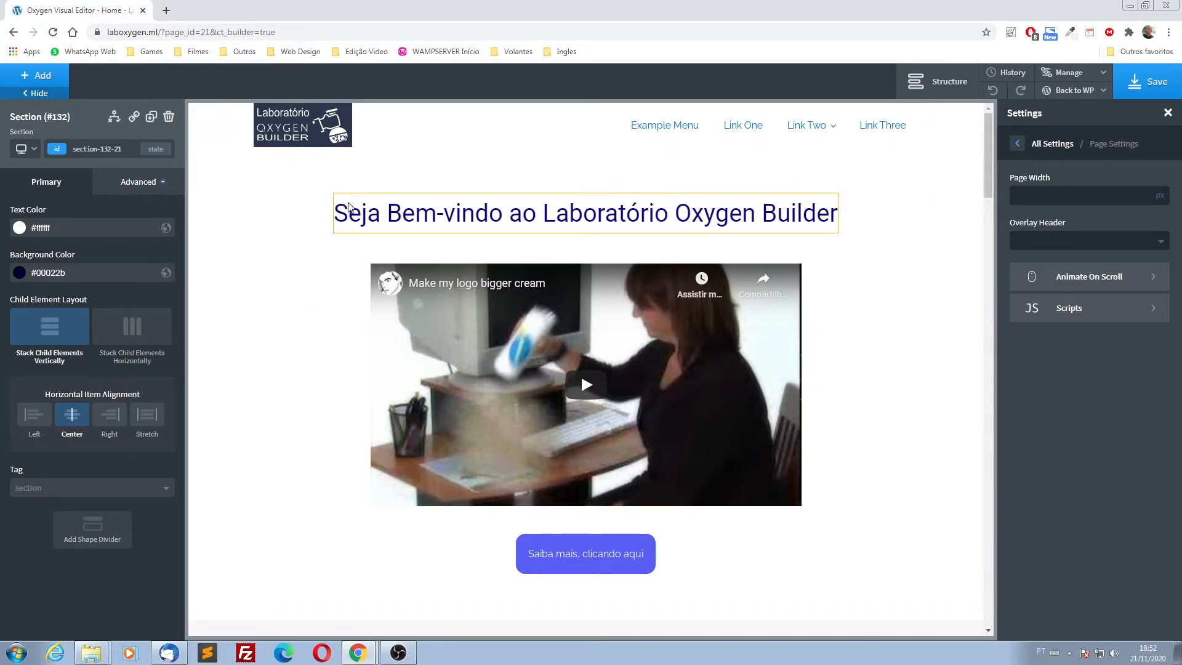
pyautogui.click(27, 149)
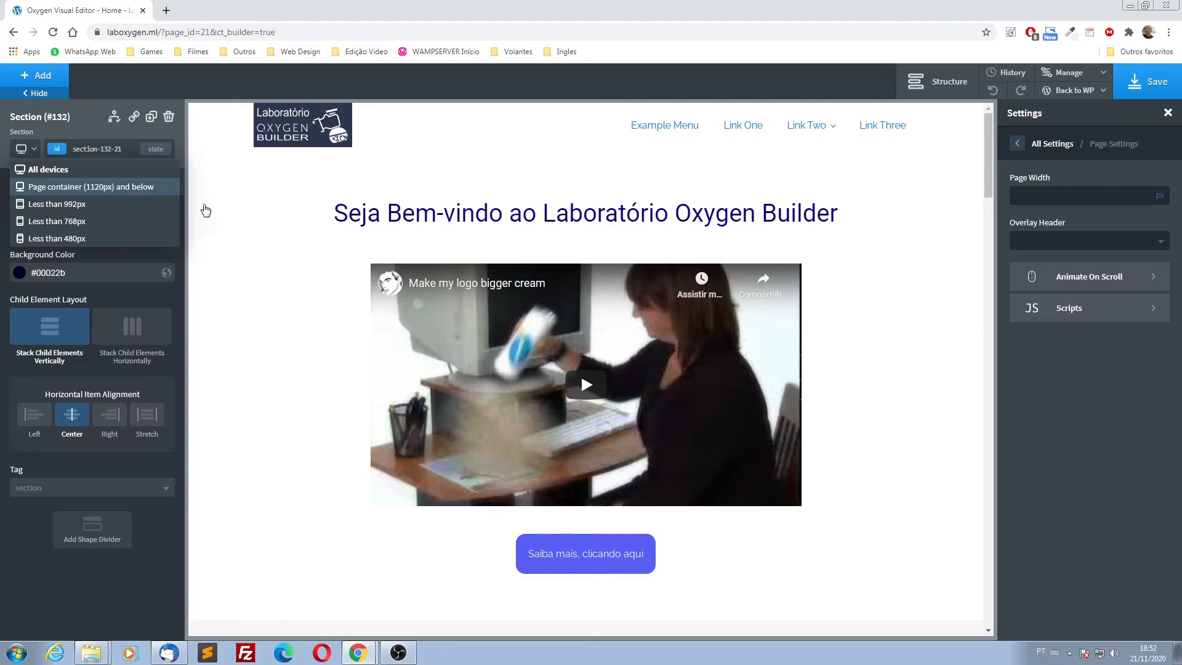
pyautogui.click(1101, 413)
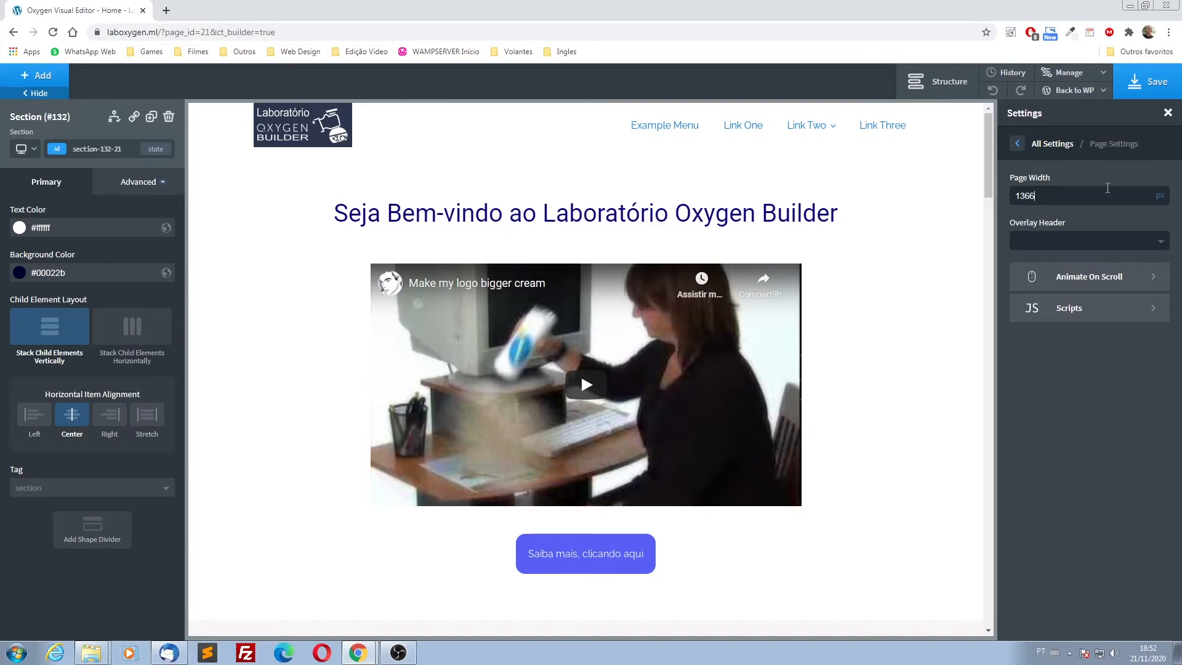
pyautogui.press('Tab')
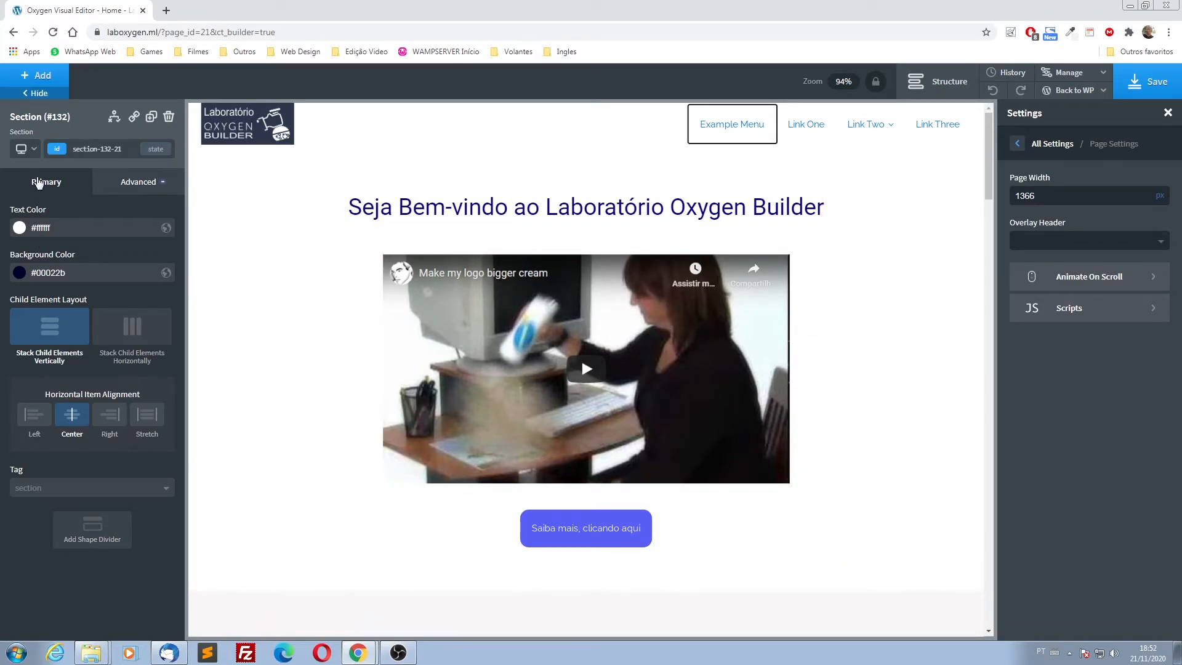
# - Check the responsive breakpoint options for the section and clear the page width value
pyautogui.click(33, 151)
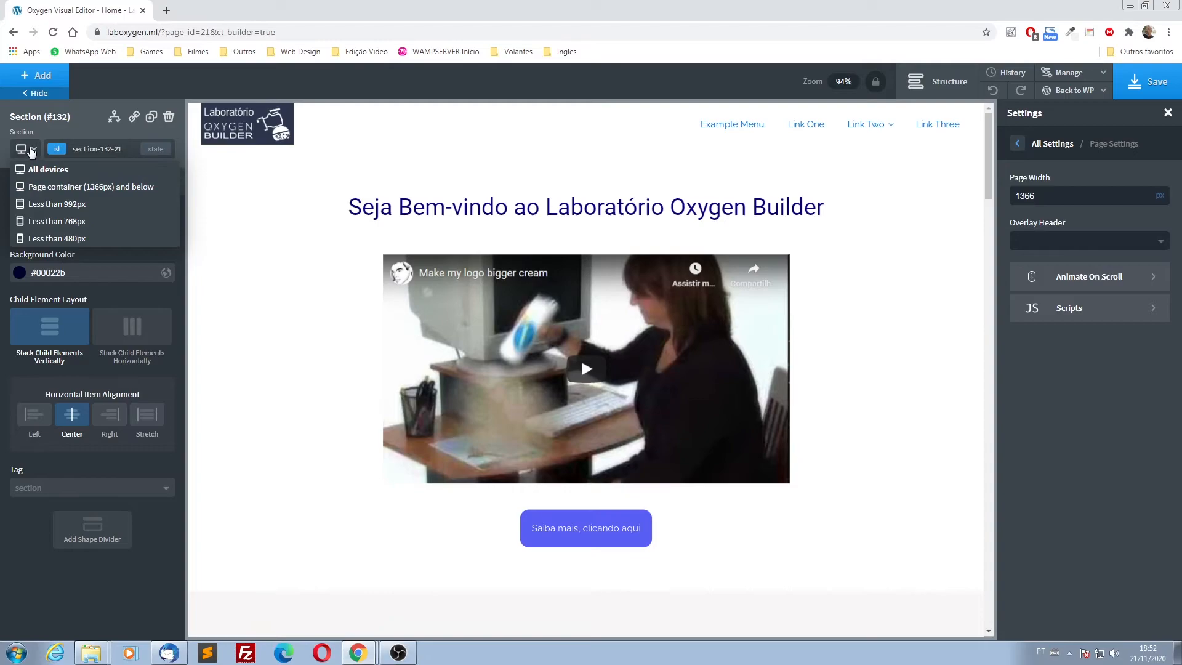
pyautogui.click(33, 151)
pyautogui.doubleClick(1048, 196)
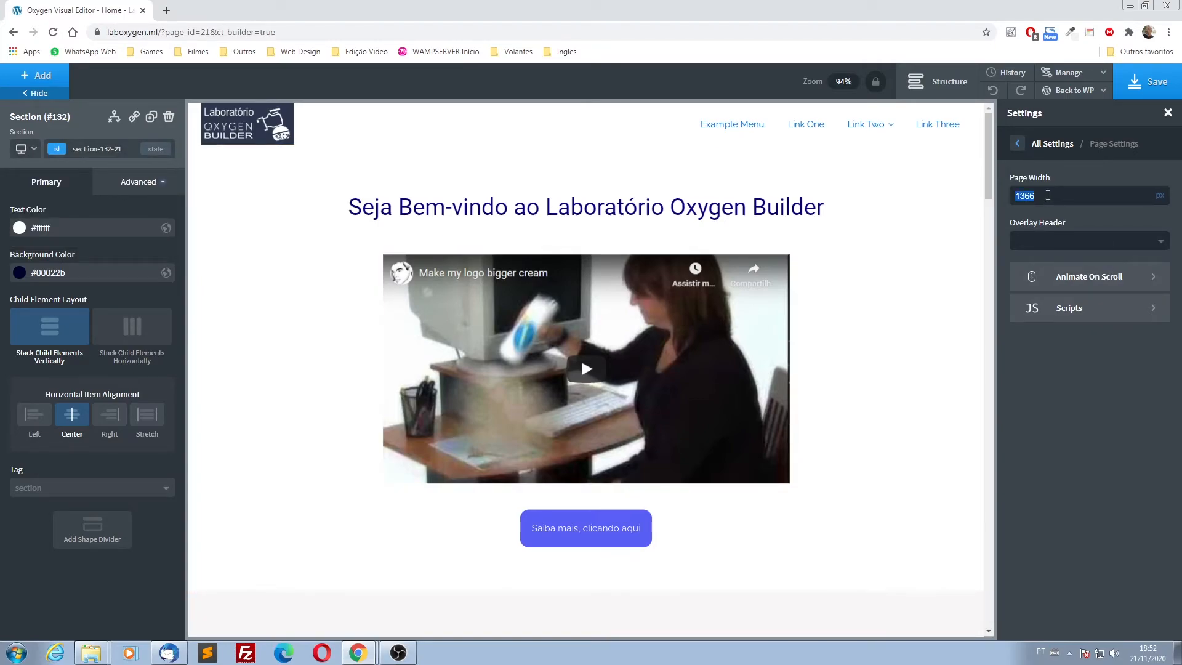
pyautogui.press('BackSpace')
pyautogui.click(1071, 356)
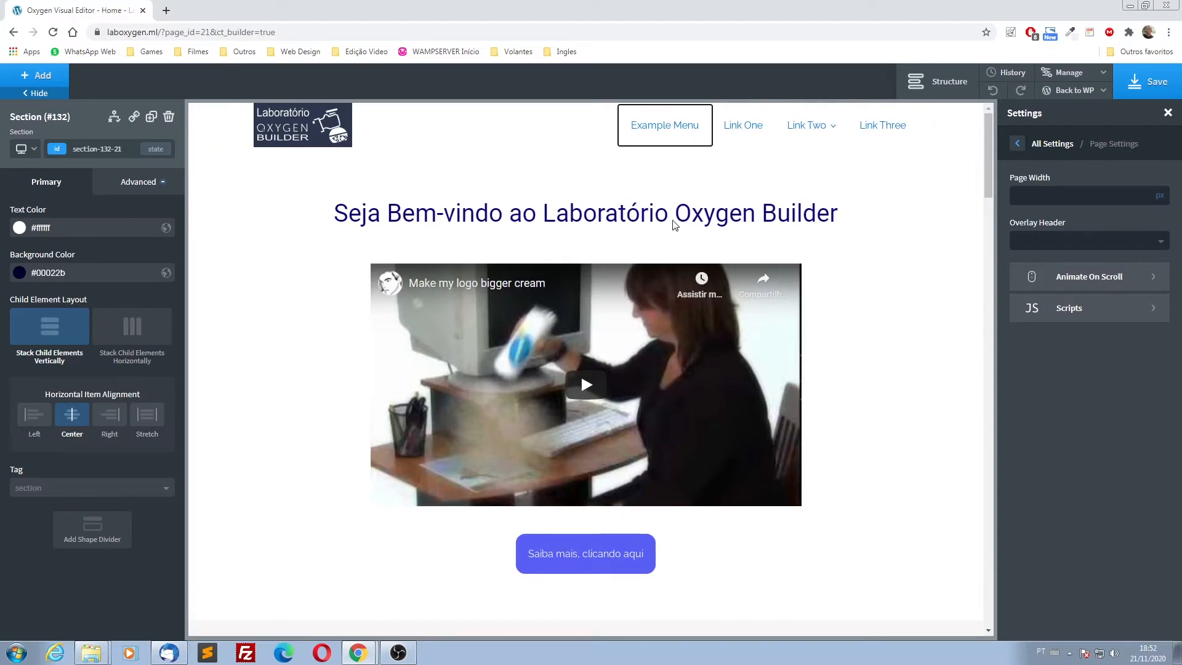
# - Set the display font to Open Sans Condensed in the global font styles
pyautogui.click(1058, 146)
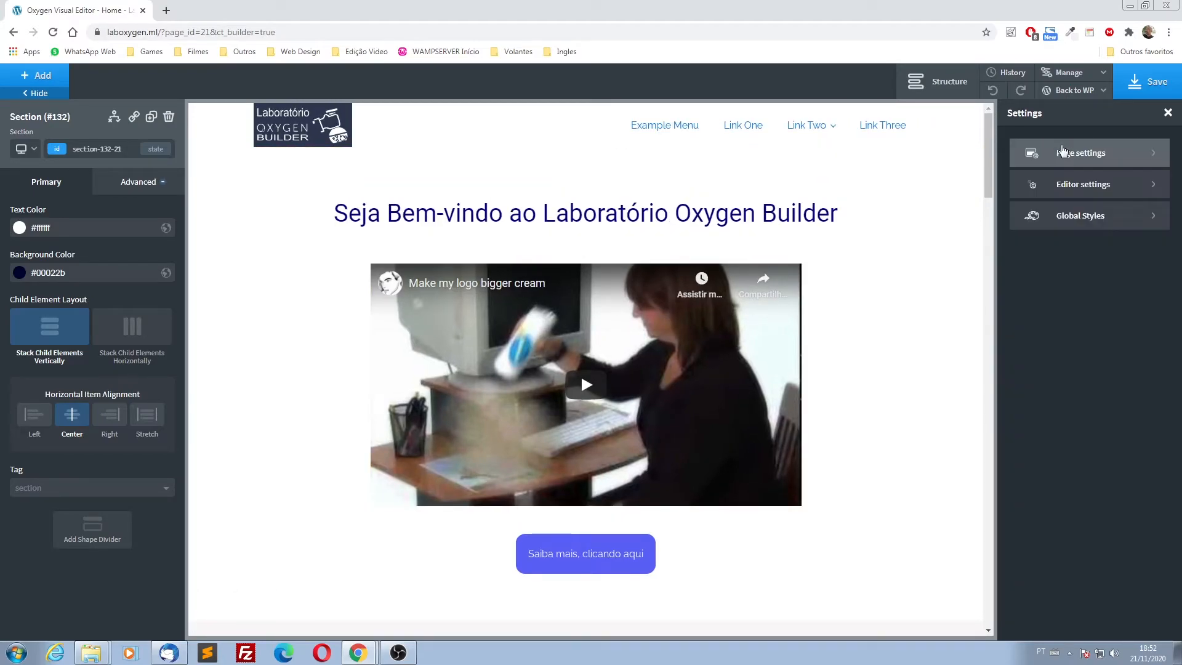
pyautogui.click(1078, 222)
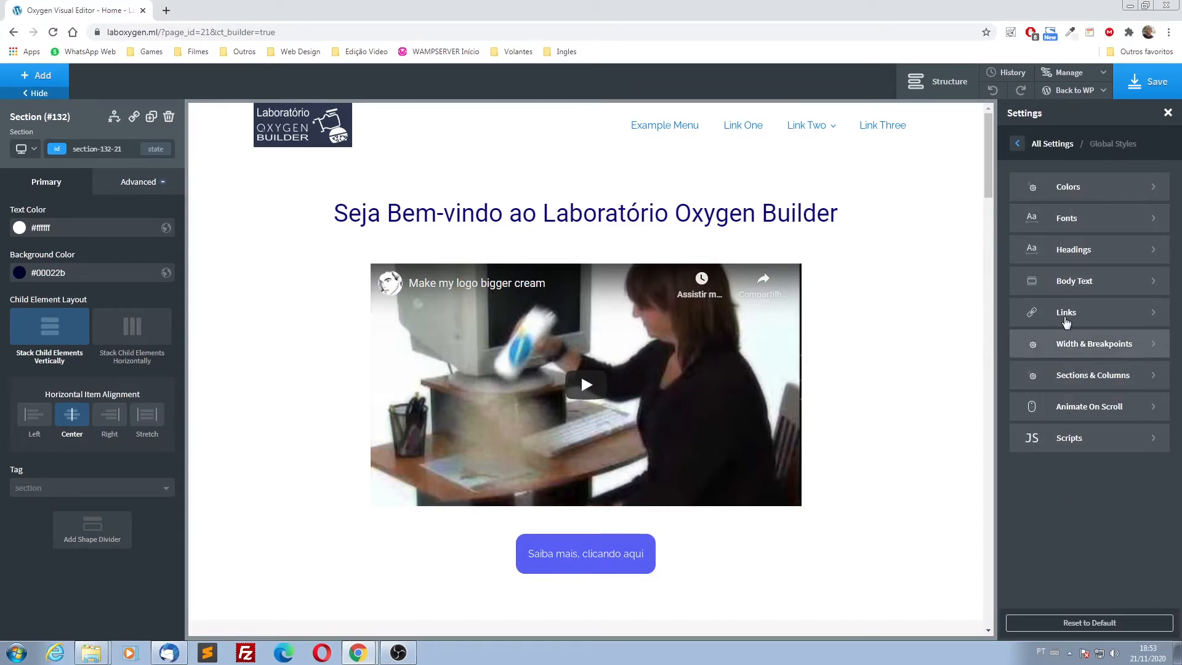
pyautogui.click(1070, 220)
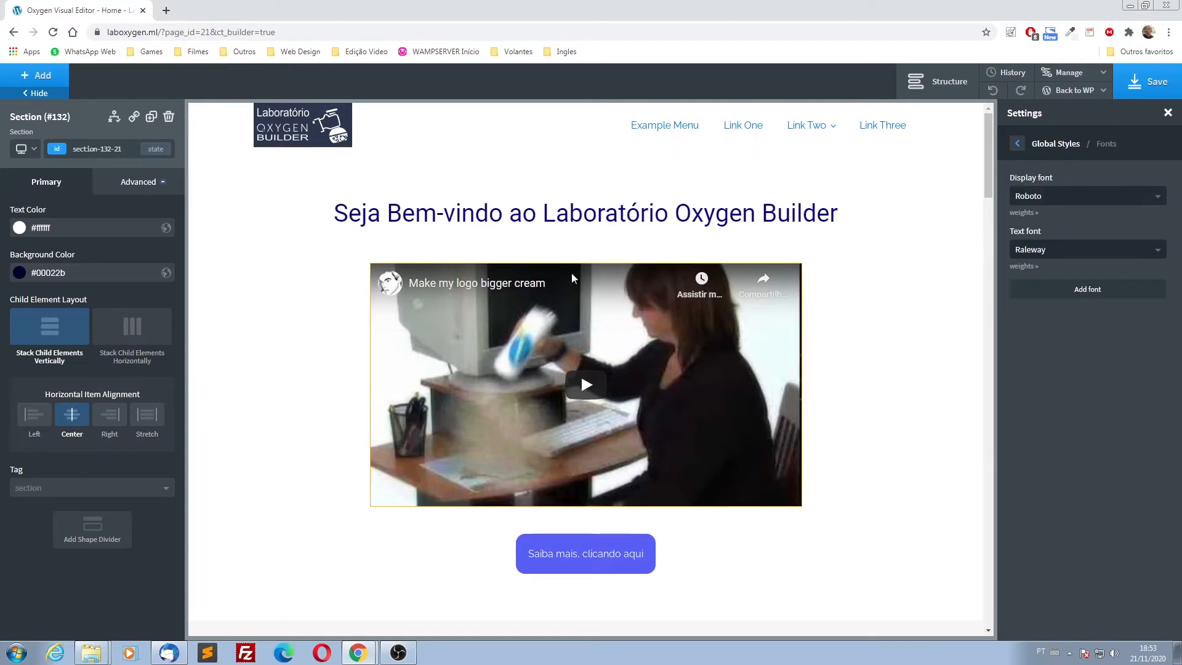
pyautogui.click(1054, 196)
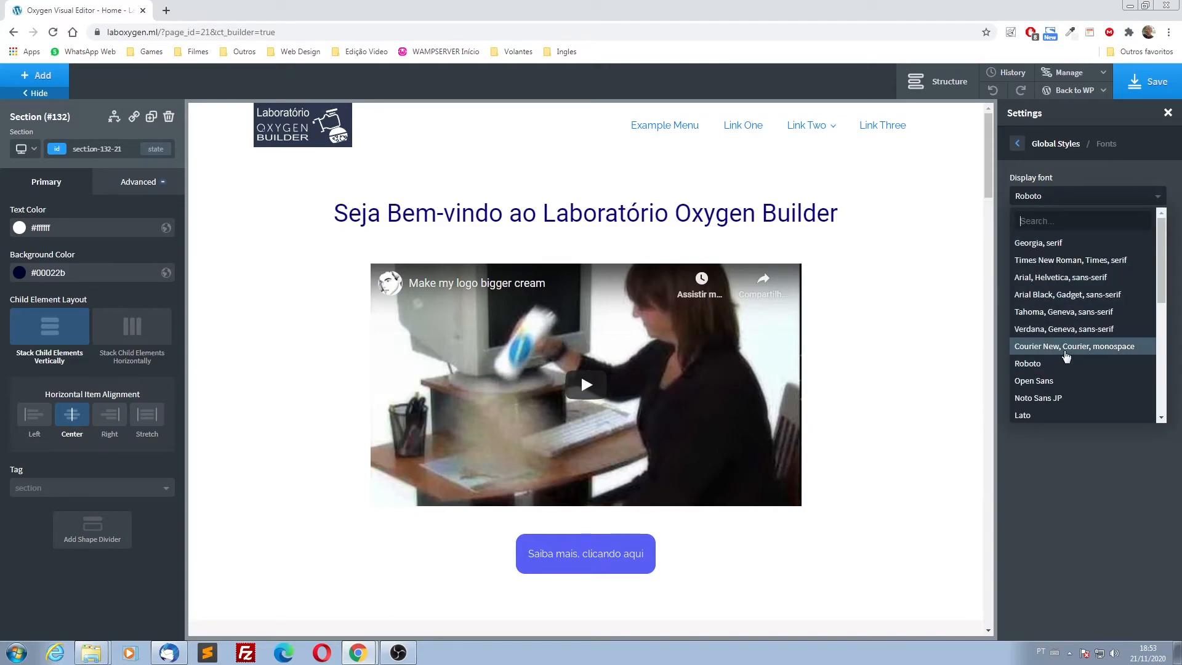
pyautogui.moveTo(1162, 271); pyautogui.dragTo(1155, 387)
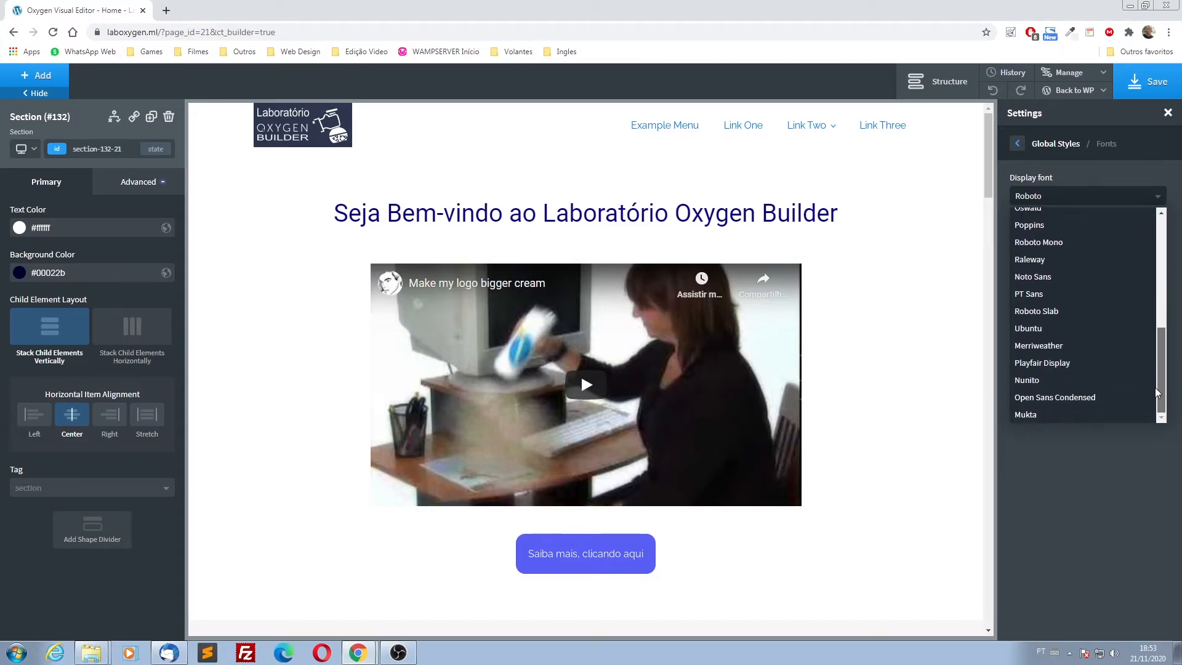
pyautogui.click(1064, 399)
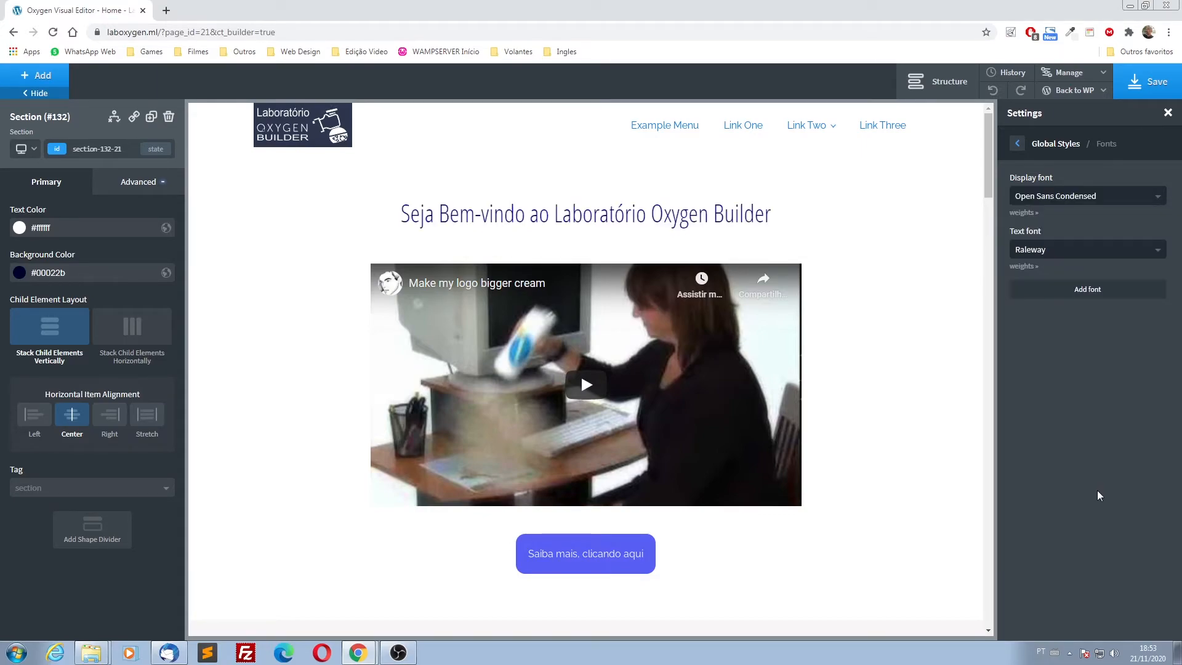
# - Change the global display font to Open Sans and the text font to Source Sans Pro
pyautogui.click(1068, 197)
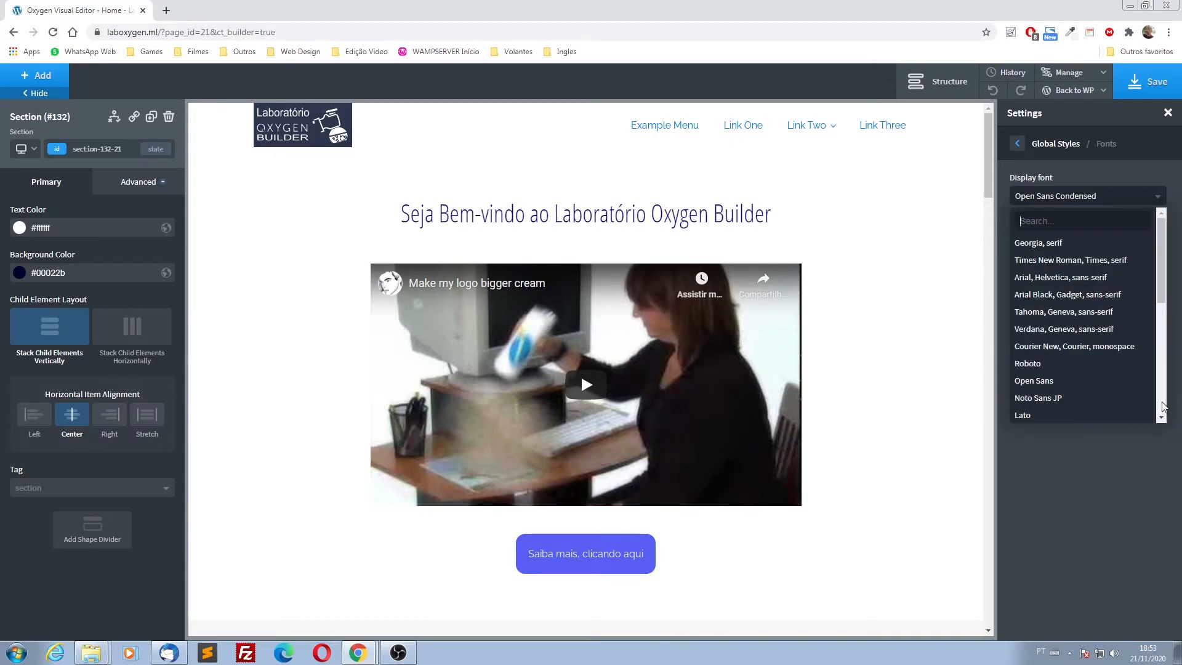
pyautogui.click(1053, 382)
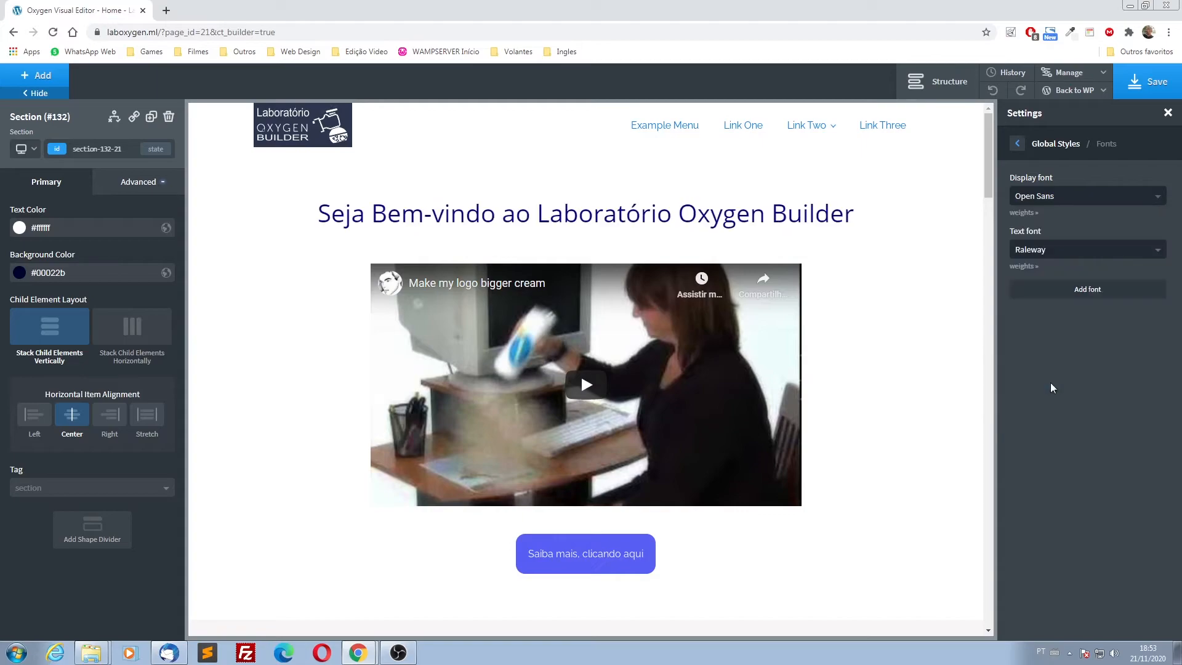
pyautogui.click(1059, 249)
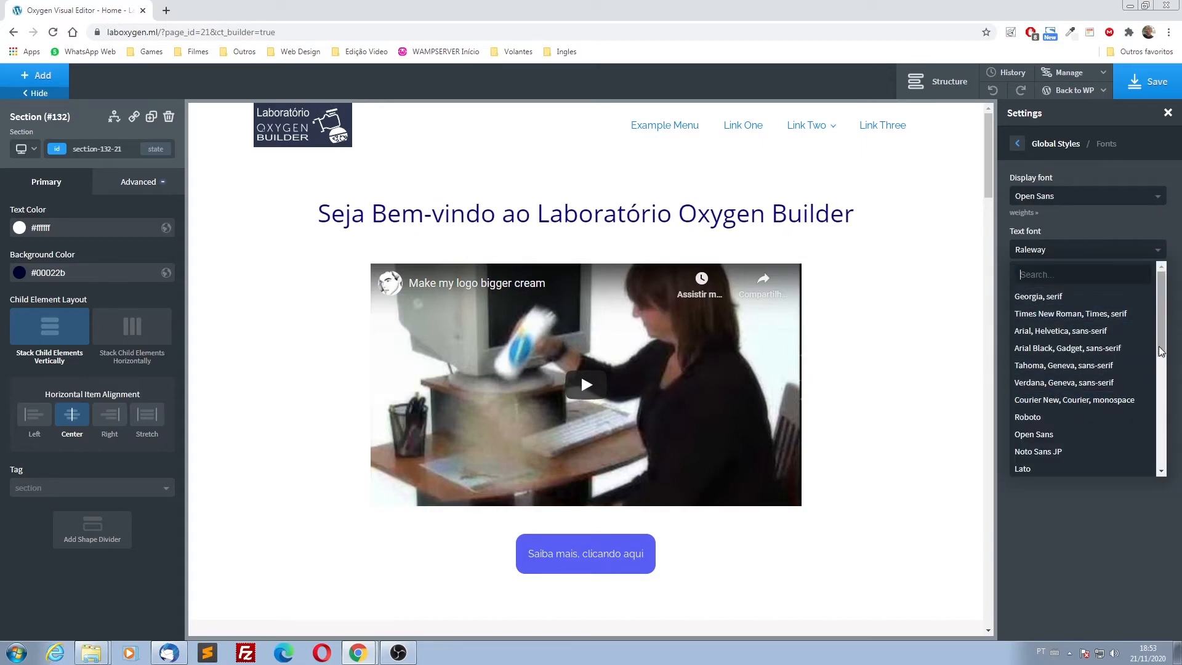
pyautogui.moveTo(1160, 310); pyautogui.dragTo(1163, 394)
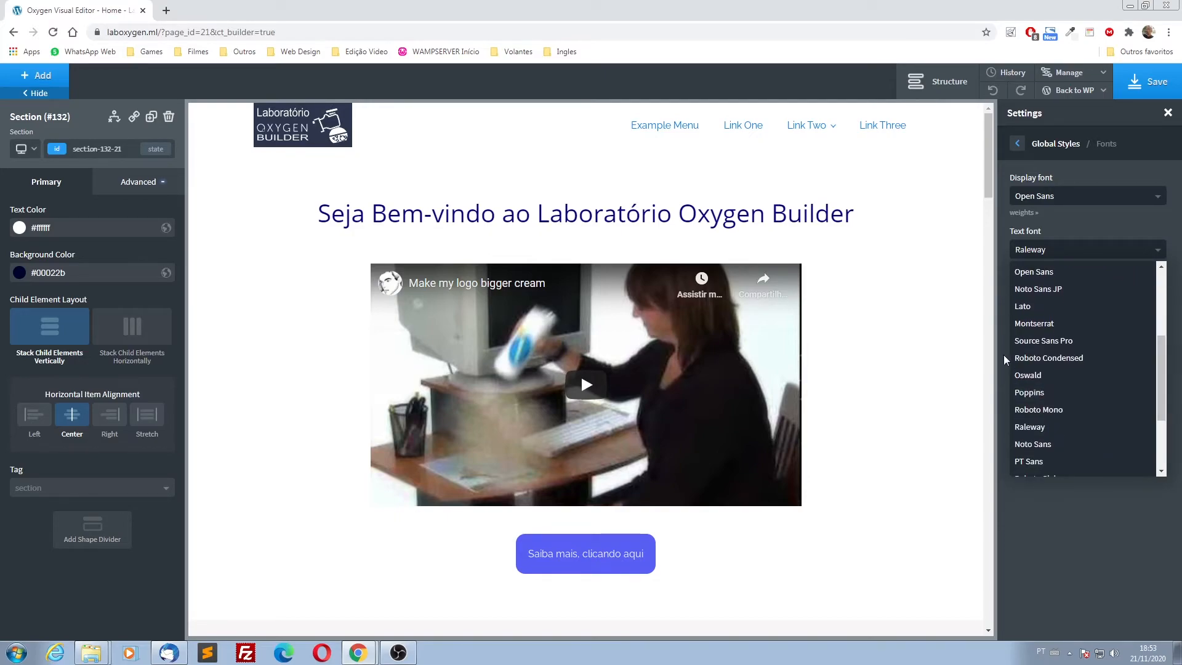
pyautogui.click(1034, 343)
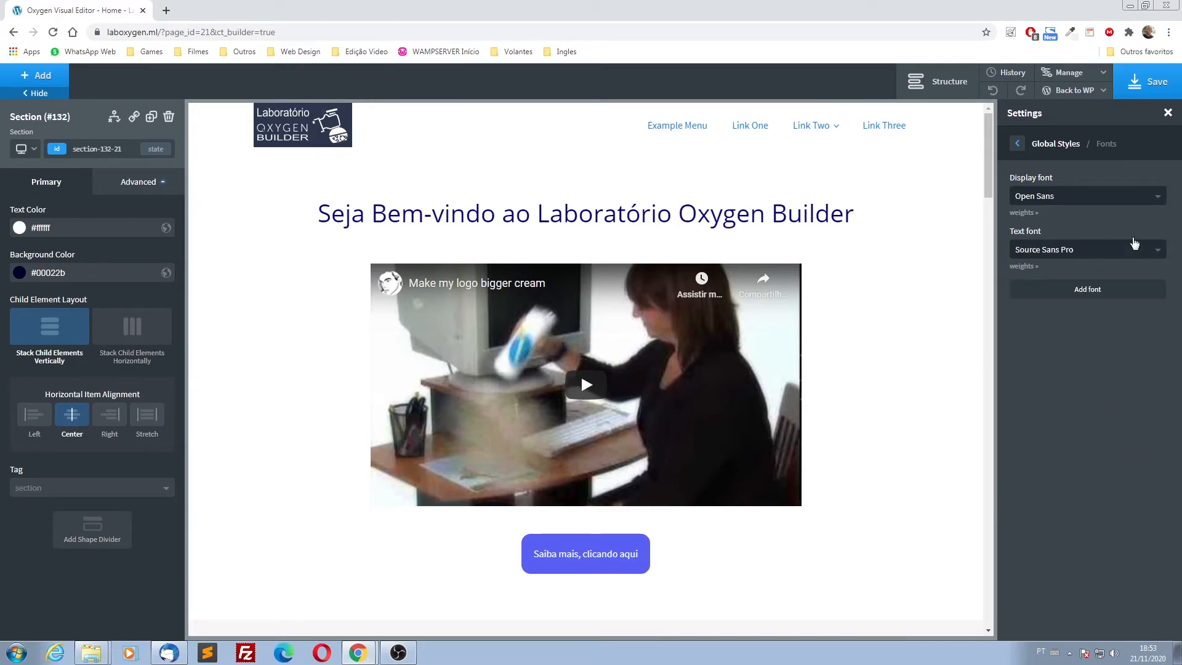
# - Set the global display font to Source Sans Pro and the text font to Open Sans, and review both on the page
pyautogui.click(1048, 197)
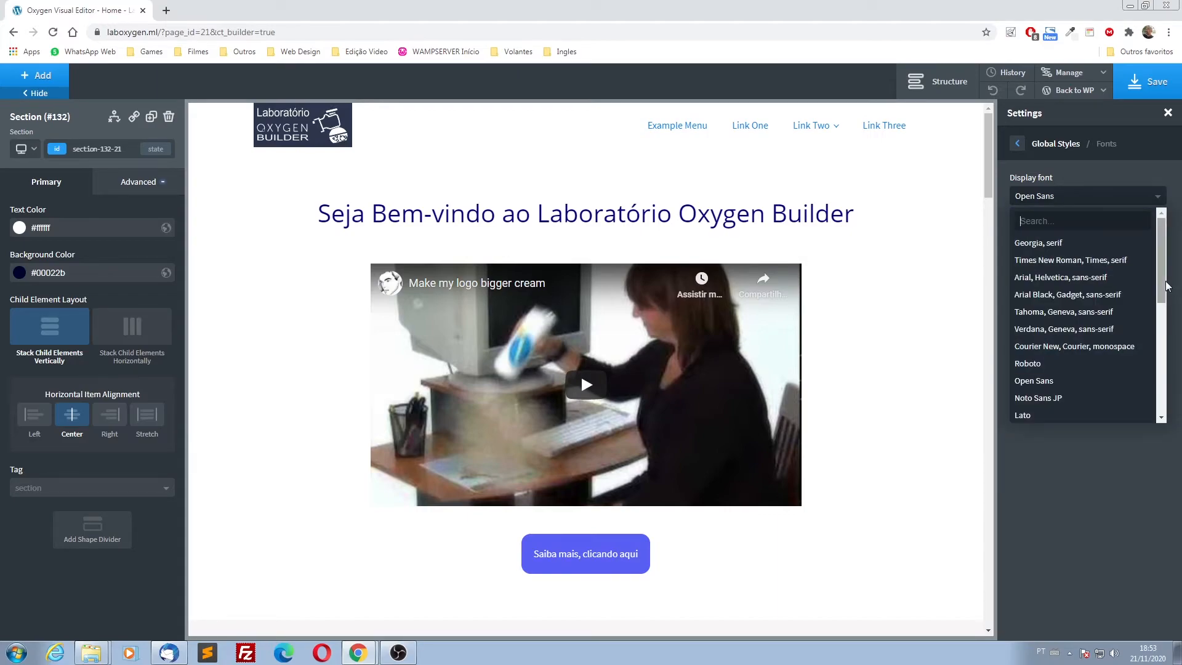
pyautogui.moveTo(1163, 298); pyautogui.dragTo(1163, 370)
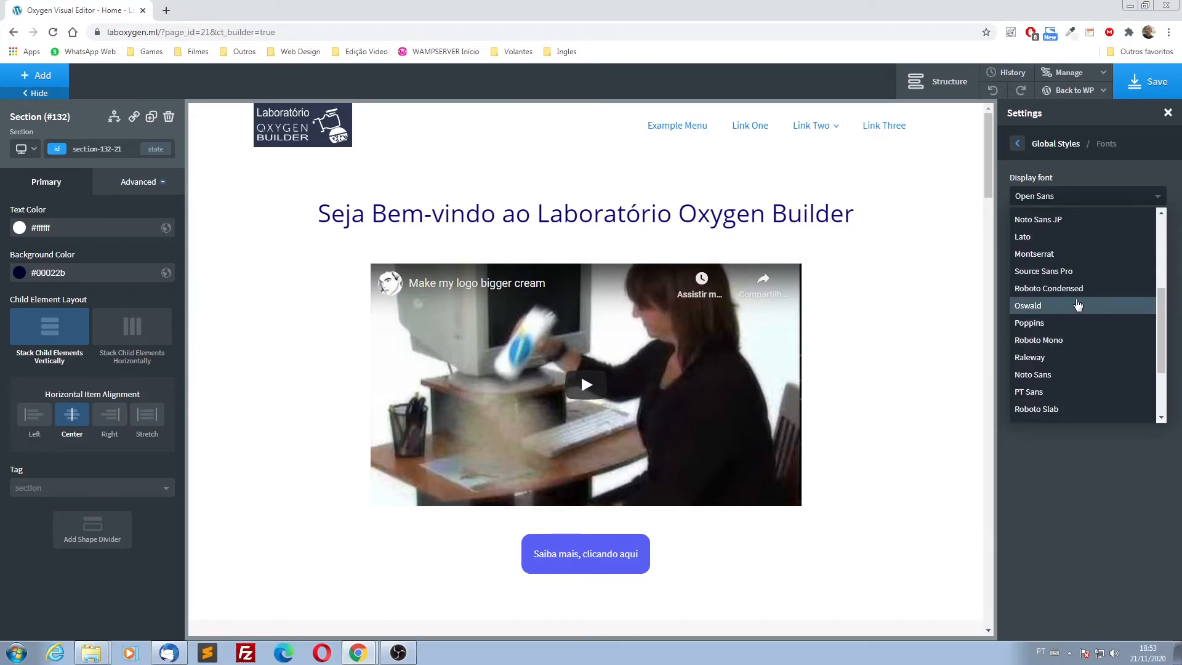
pyautogui.click(1063, 277)
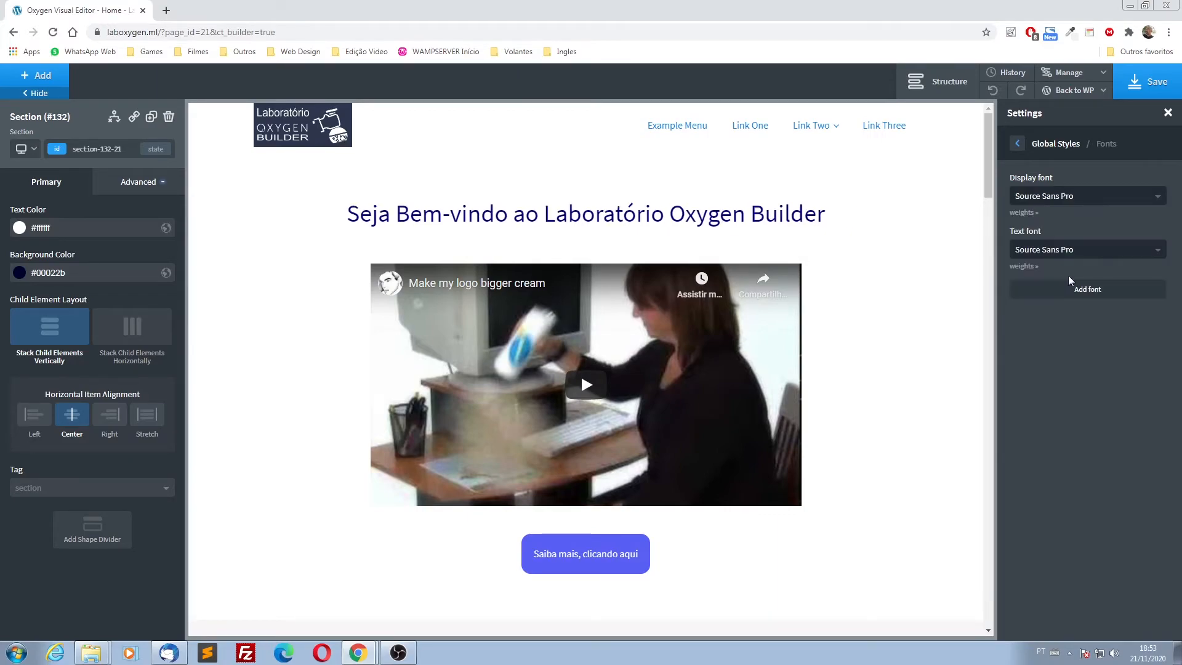
pyautogui.click(1111, 254)
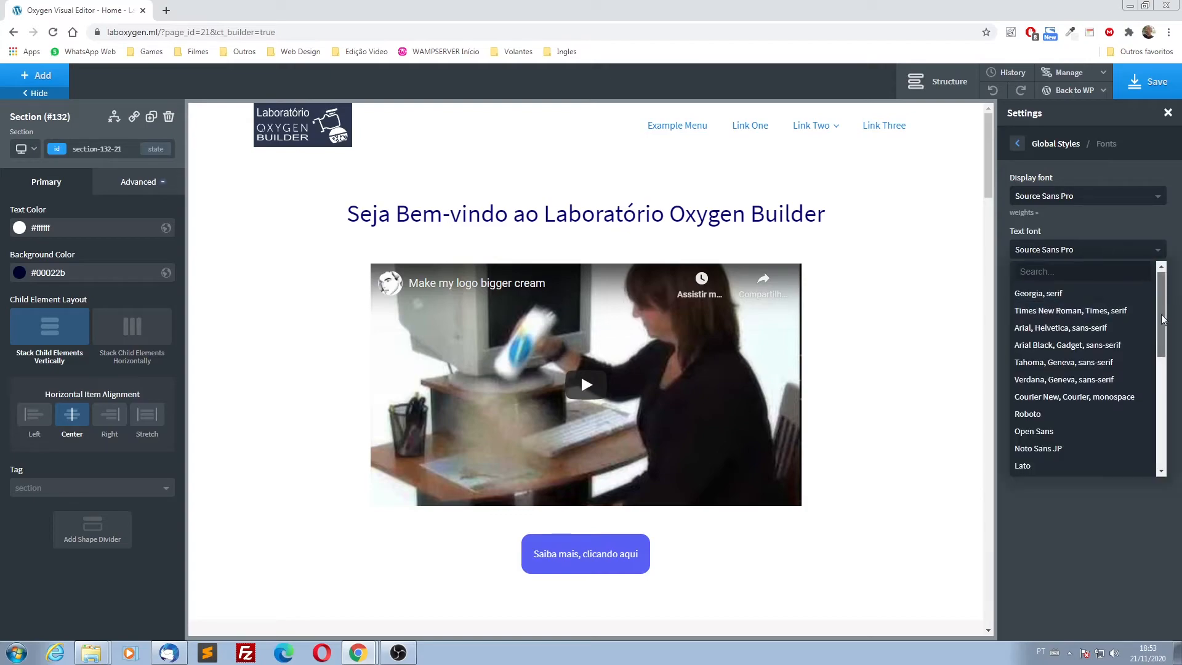
pyautogui.scroll(-2, 1152, 349)
pyautogui.click(1052, 342)
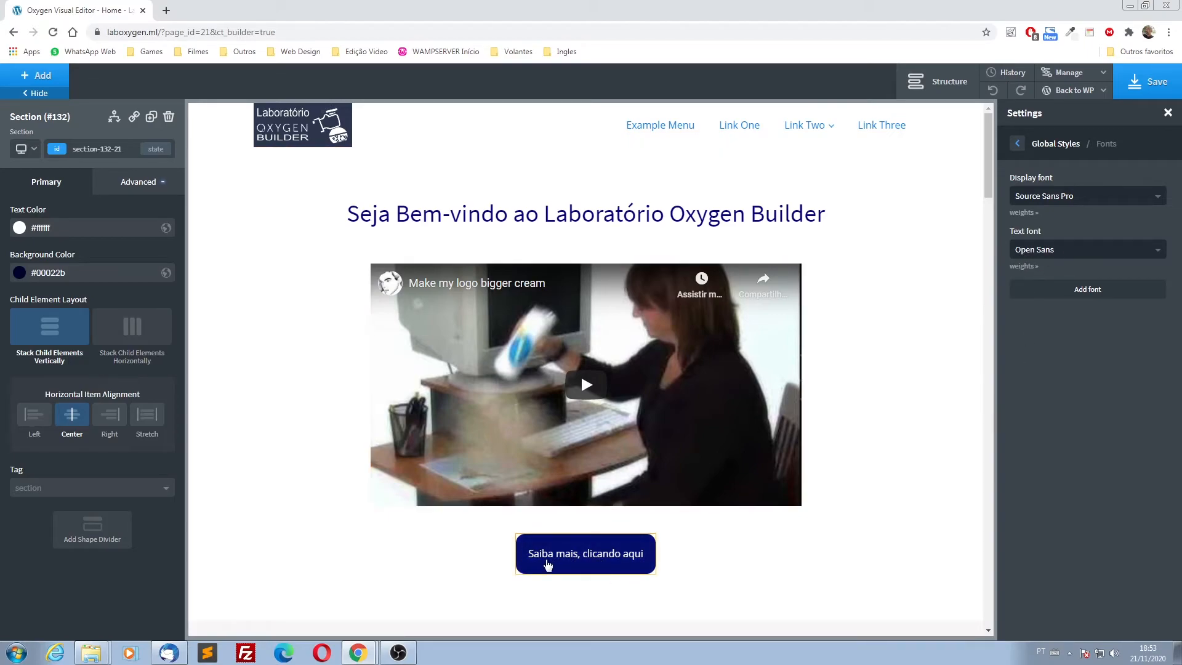
pyautogui.scroll(-5, 370, 454)
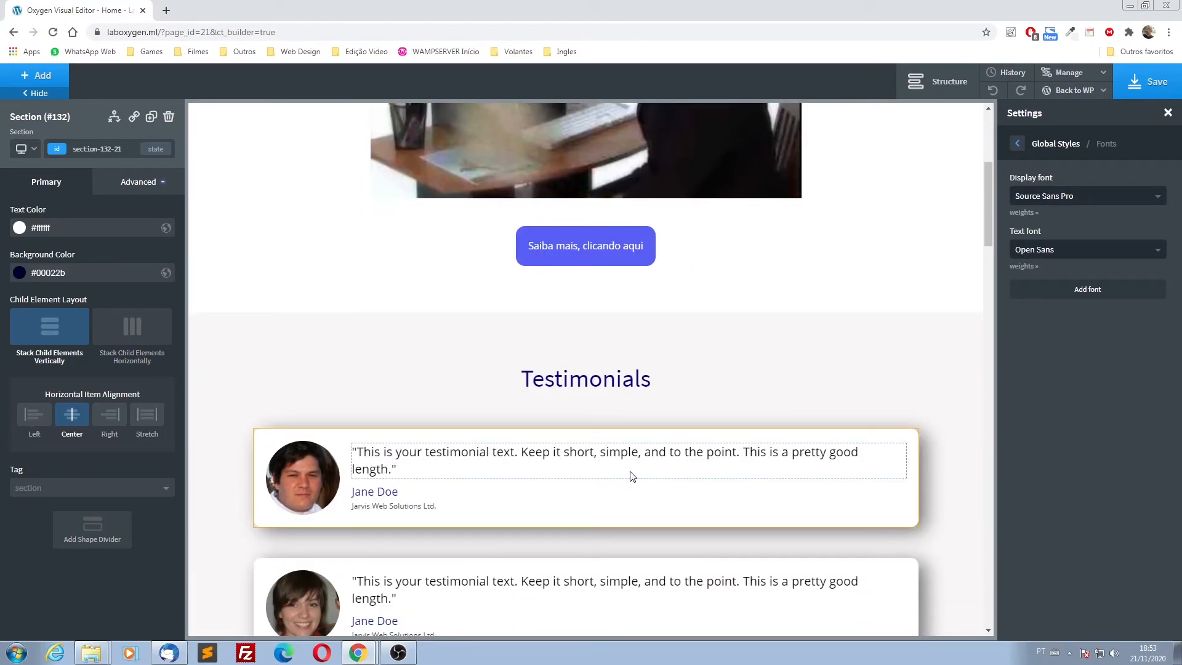
pyautogui.scroll(-3, 240, 337)
pyautogui.scroll(10, 235, 334)
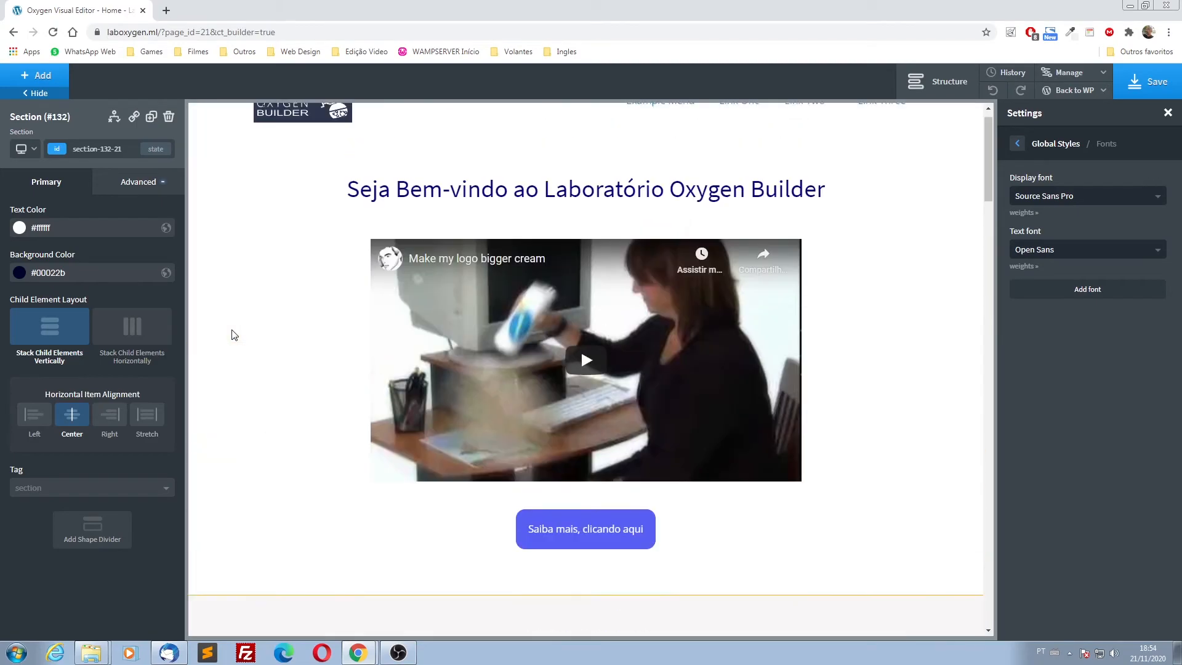
# - Set the global display font to Raleway
pyautogui.click(1121, 198)
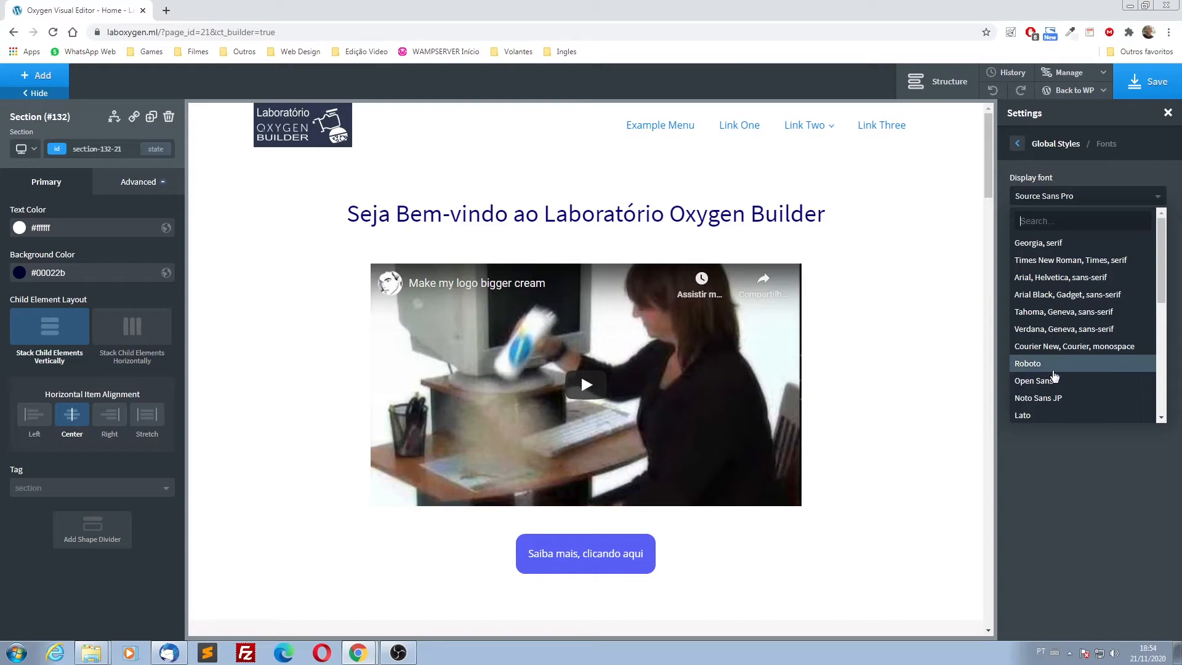
pyautogui.scroll(-3, 1052, 381)
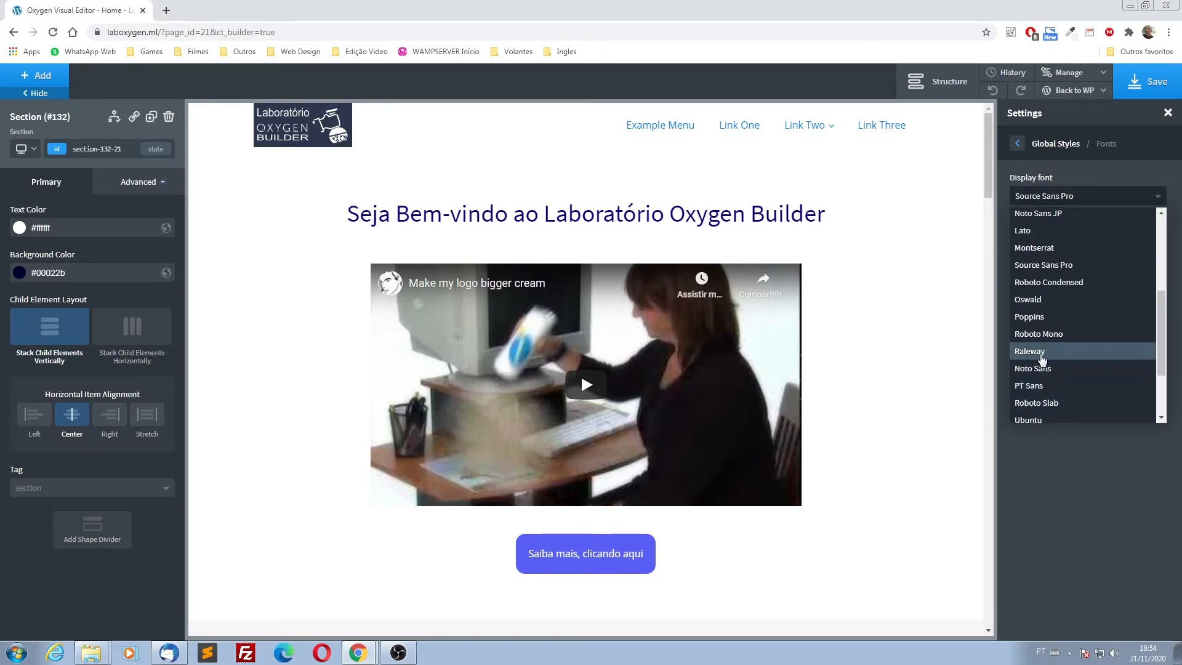
pyautogui.click(1040, 352)
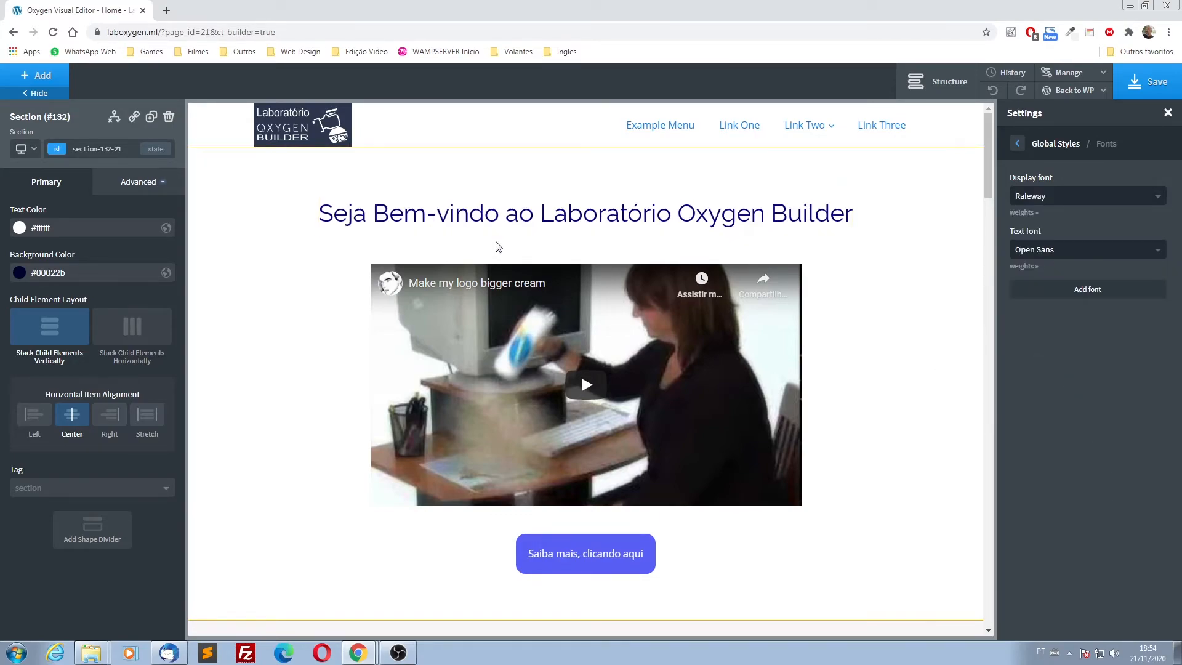
# - Set the global text font to Open Sans Condensed
pyautogui.click(1046, 250)
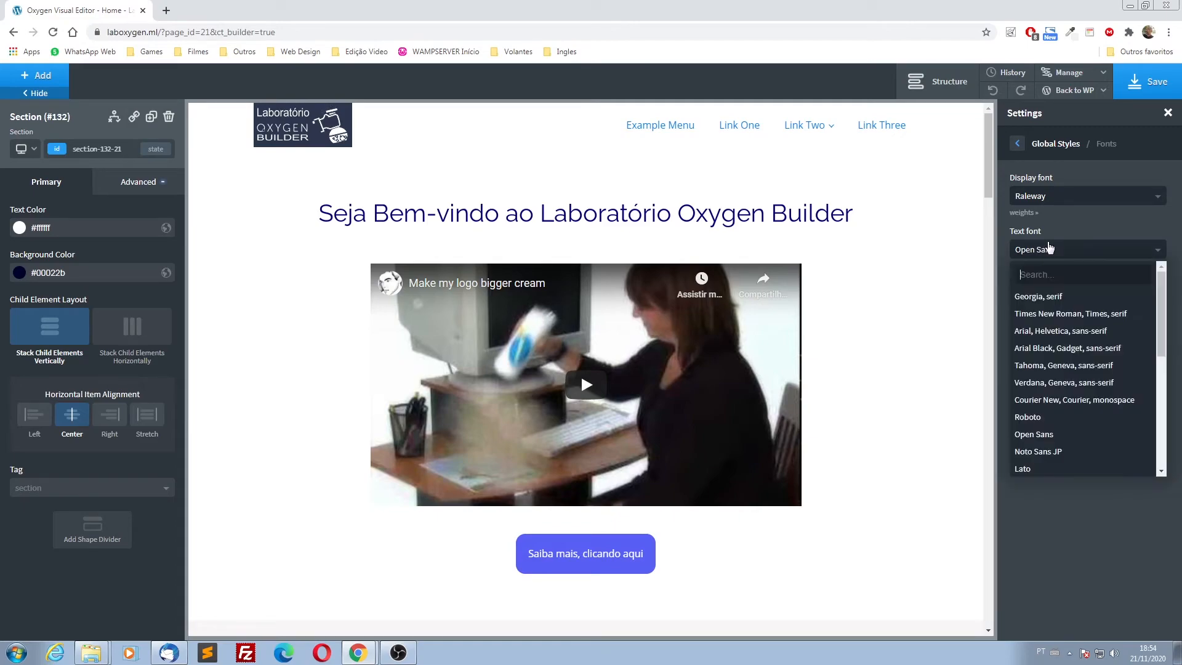
pyautogui.scroll(-5, 1052, 317)
pyautogui.scroll(-1, 1052, 317)
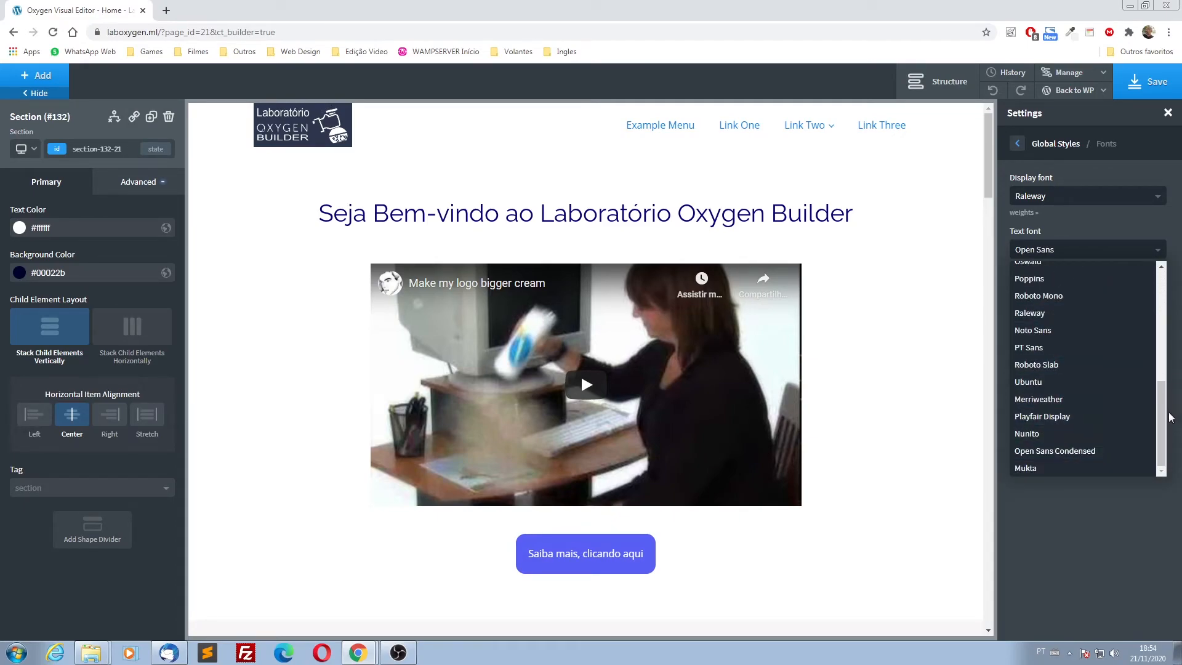
pyautogui.scroll(2, 1163, 402)
pyautogui.moveTo(1163, 401)
pyautogui.mouseDown()
pyautogui.moveTo(1174, 319)
pyautogui.moveTo(1167, 420)
pyautogui.mouseUp()
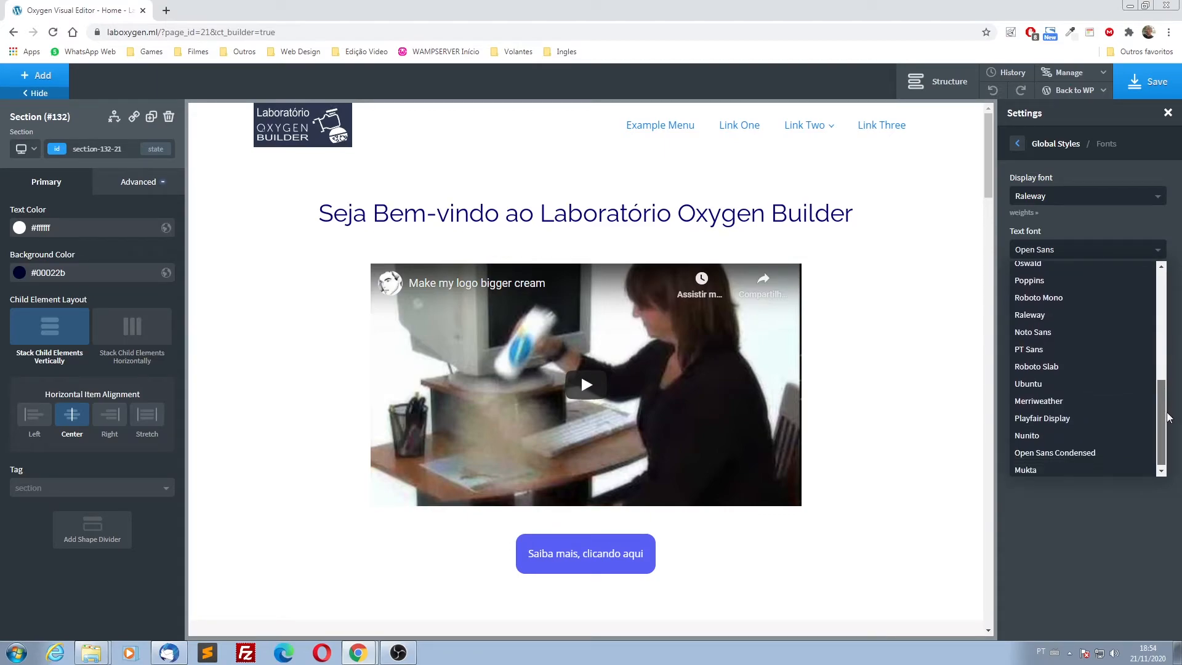
pyautogui.click(1053, 453)
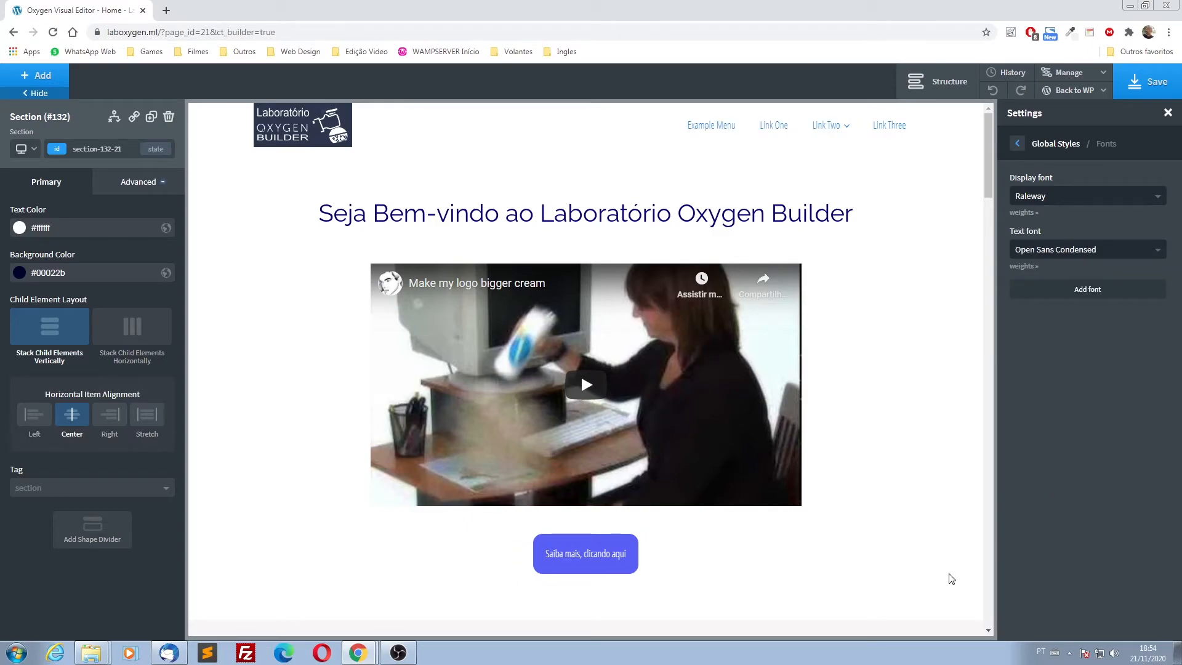
# - Change the global text font to Roboto Condensed and review it on the testimonials
pyautogui.click(1099, 253)
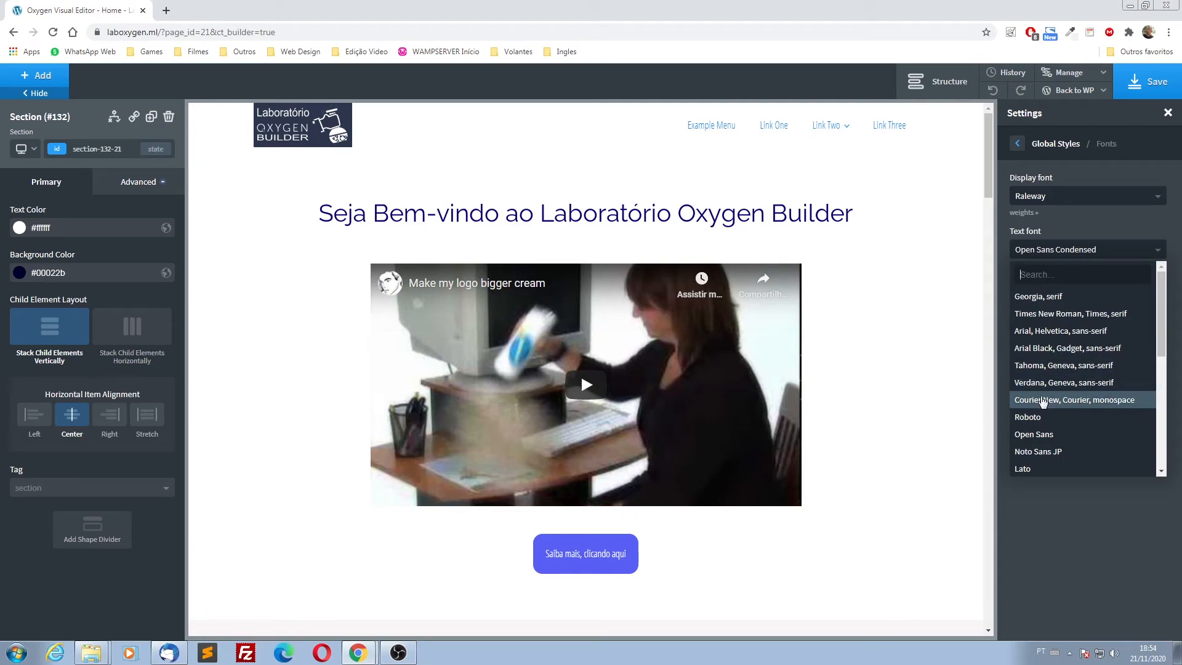
pyautogui.scroll(-1, 1040, 399)
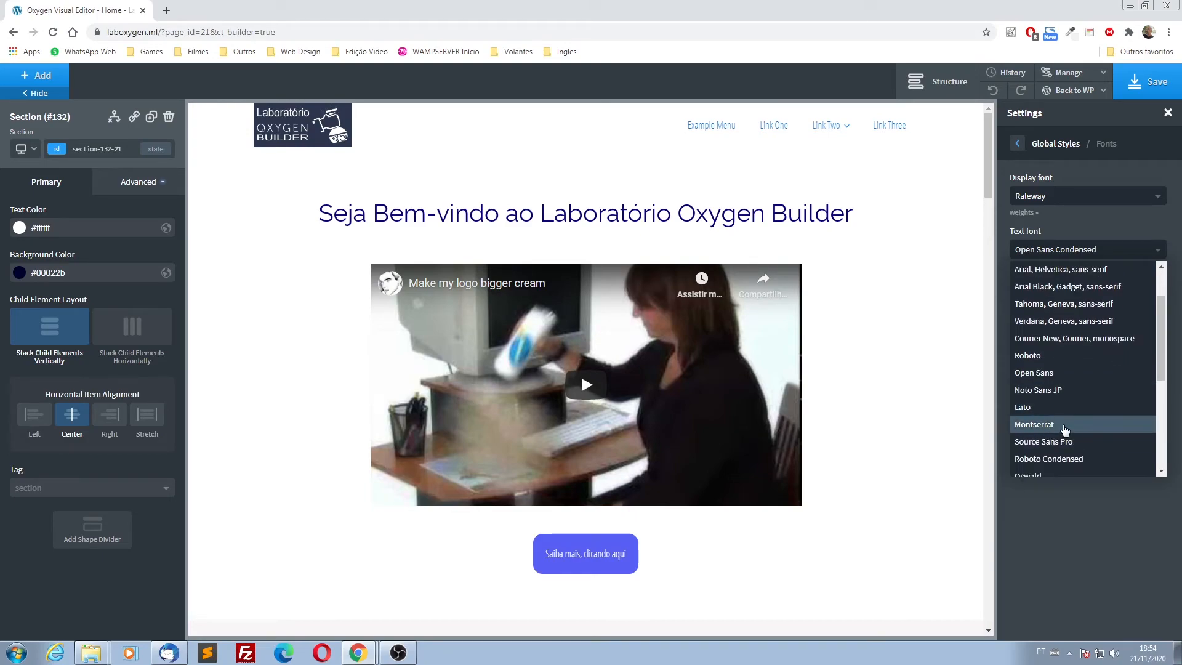
pyautogui.click(1053, 459)
pyautogui.scroll(-5, 825, 540)
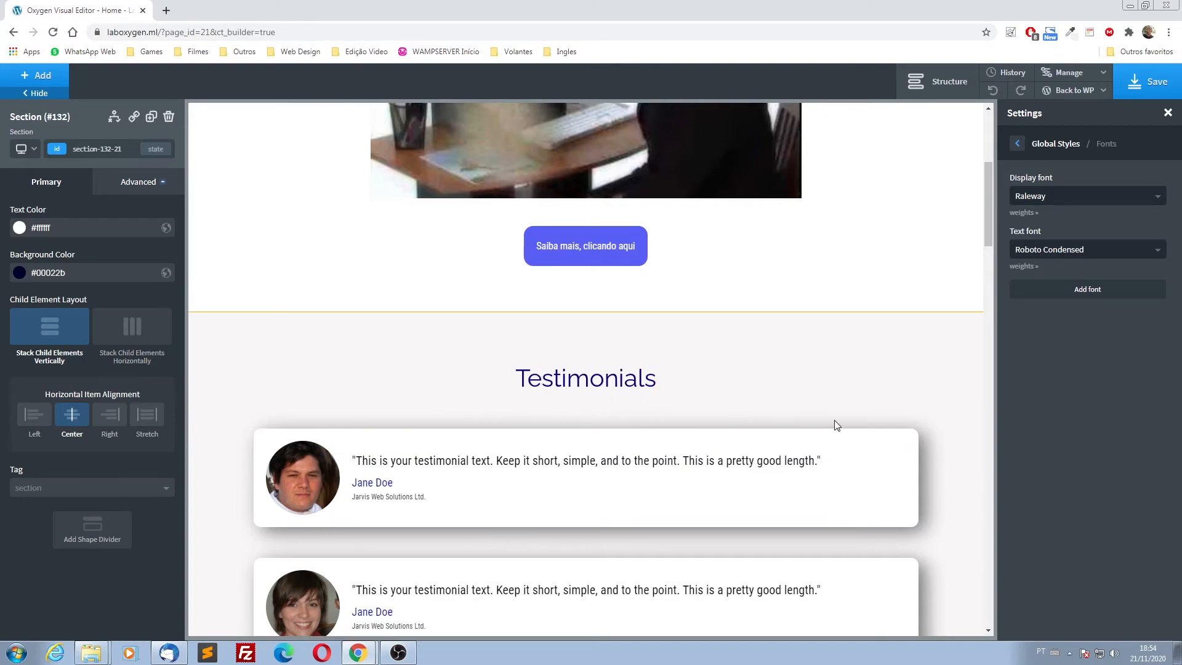
pyautogui.scroll(2, 836, 424)
pyautogui.scroll(3, 836, 424)
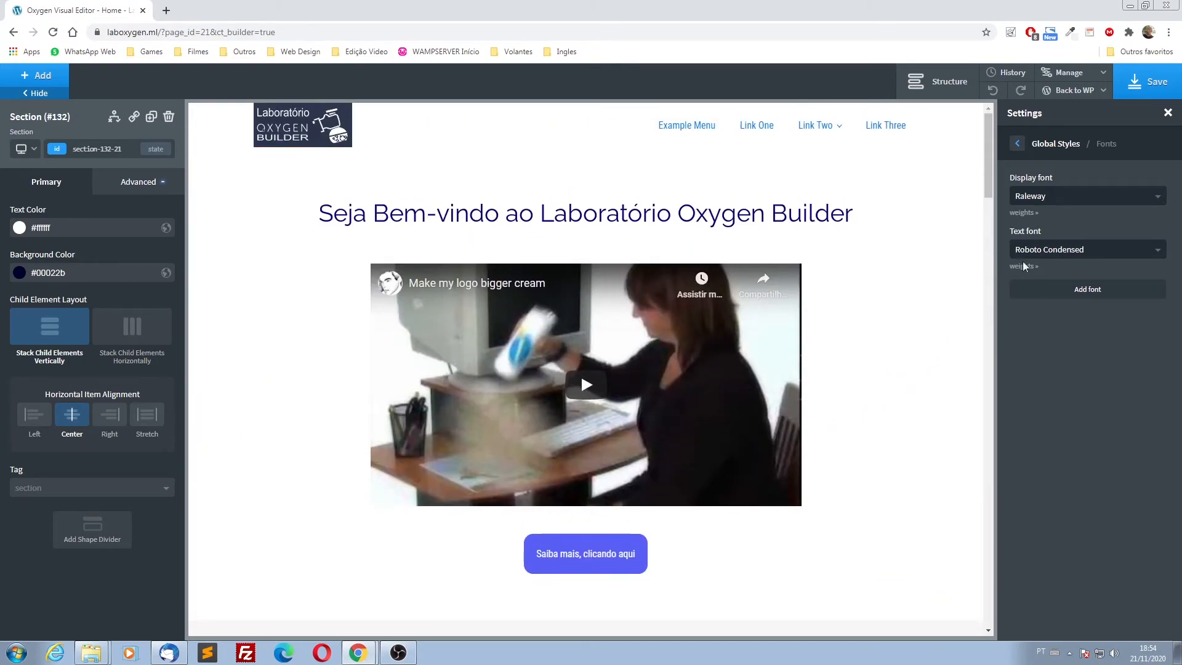
# - Close the global settings and review the chosen fonts across the whole page down to the footer
pyautogui.click(1167, 99)
pyautogui.click(1051, 144)
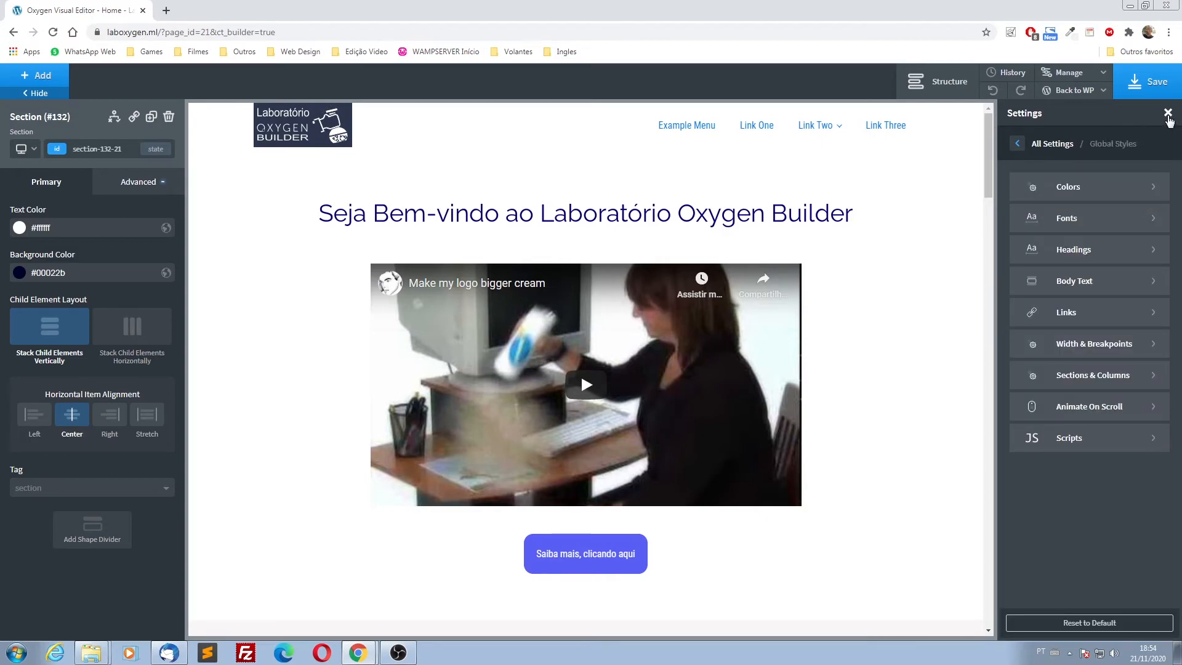
pyautogui.click(1167, 114)
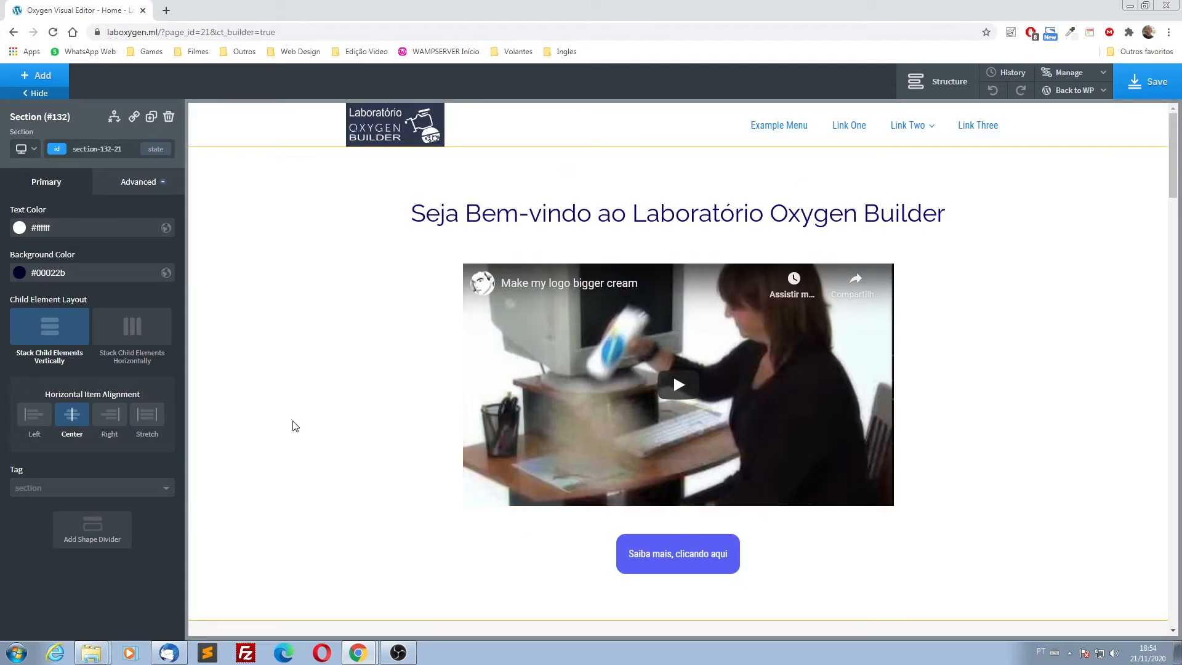
pyautogui.scroll(-18, 295, 426)
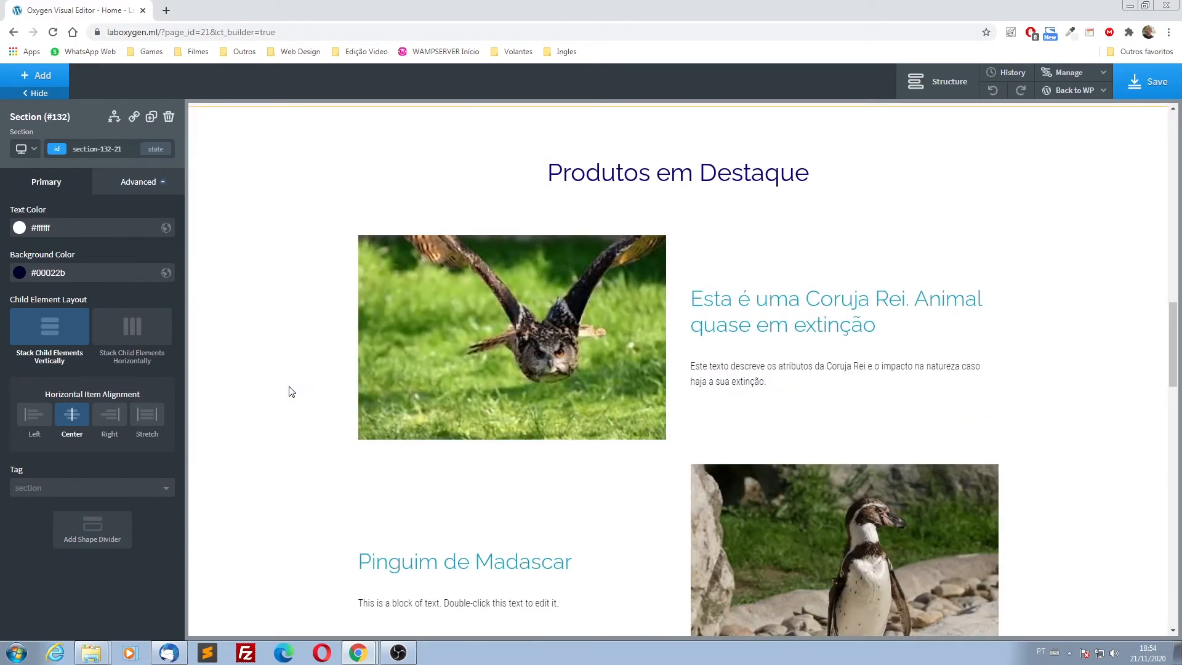
pyautogui.scroll(-6, 291, 392)
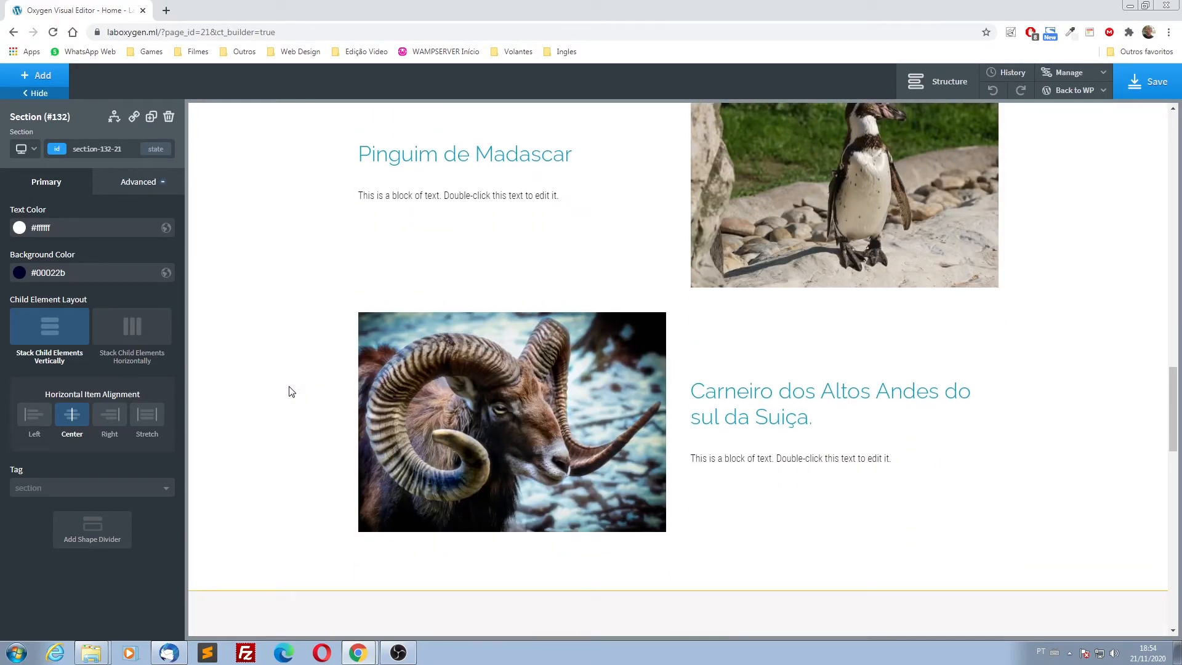
pyautogui.scroll(-15, 291, 391)
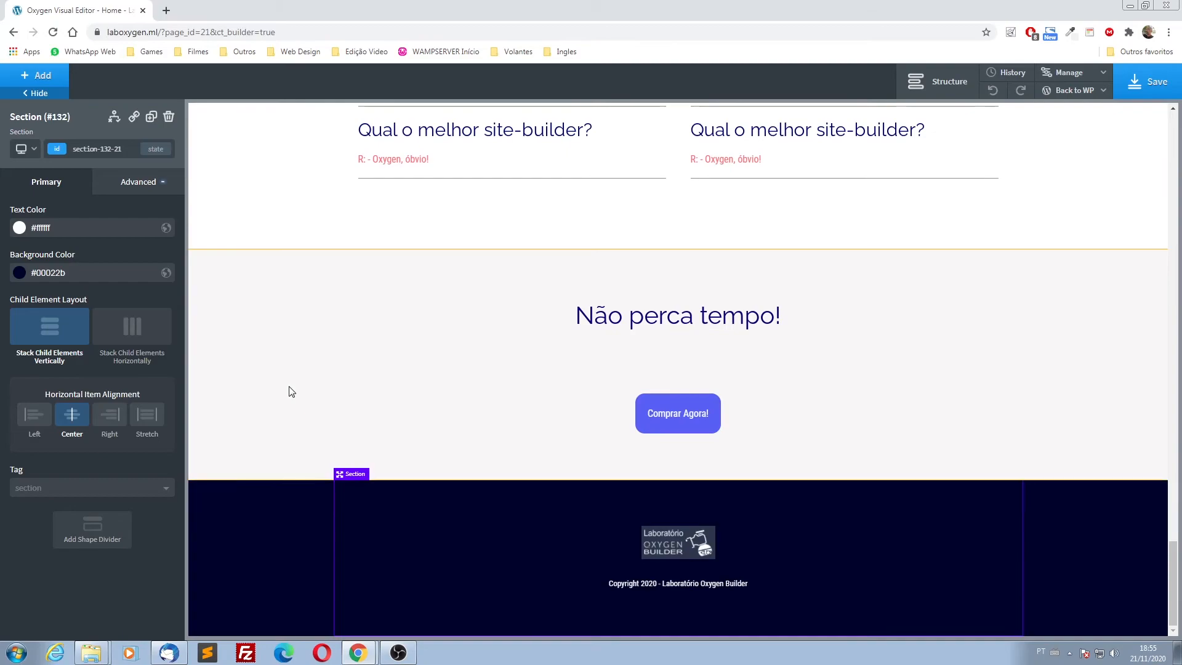
pyautogui.scroll(20, 291, 391)
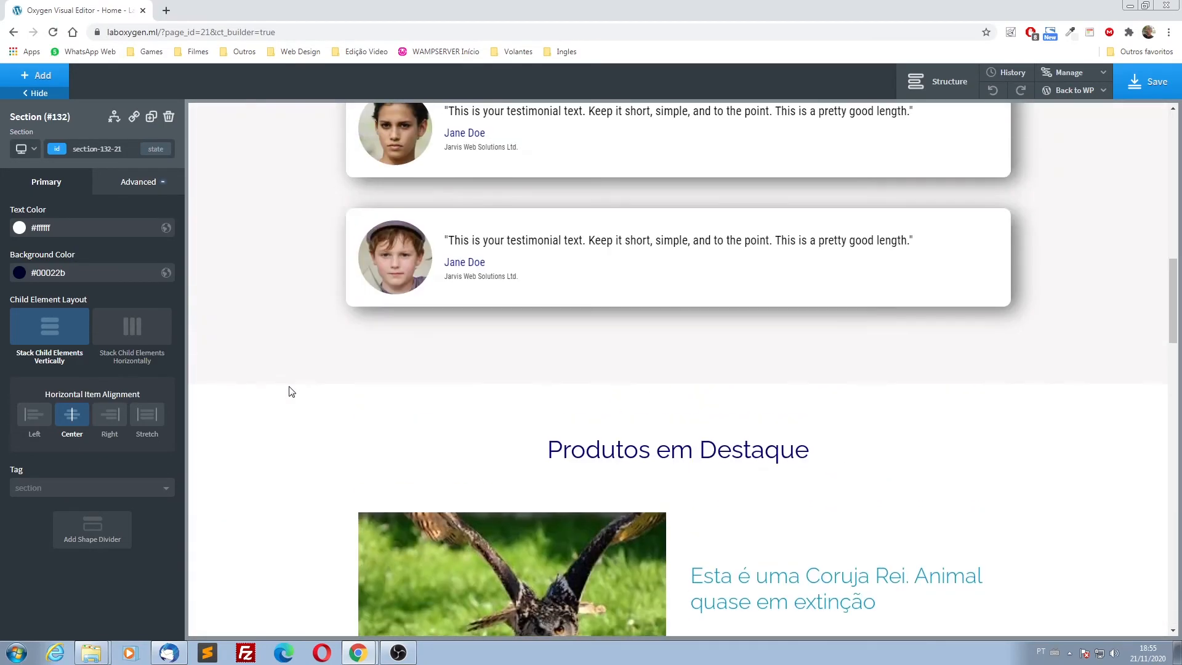
pyautogui.scroll(5, 291, 392)
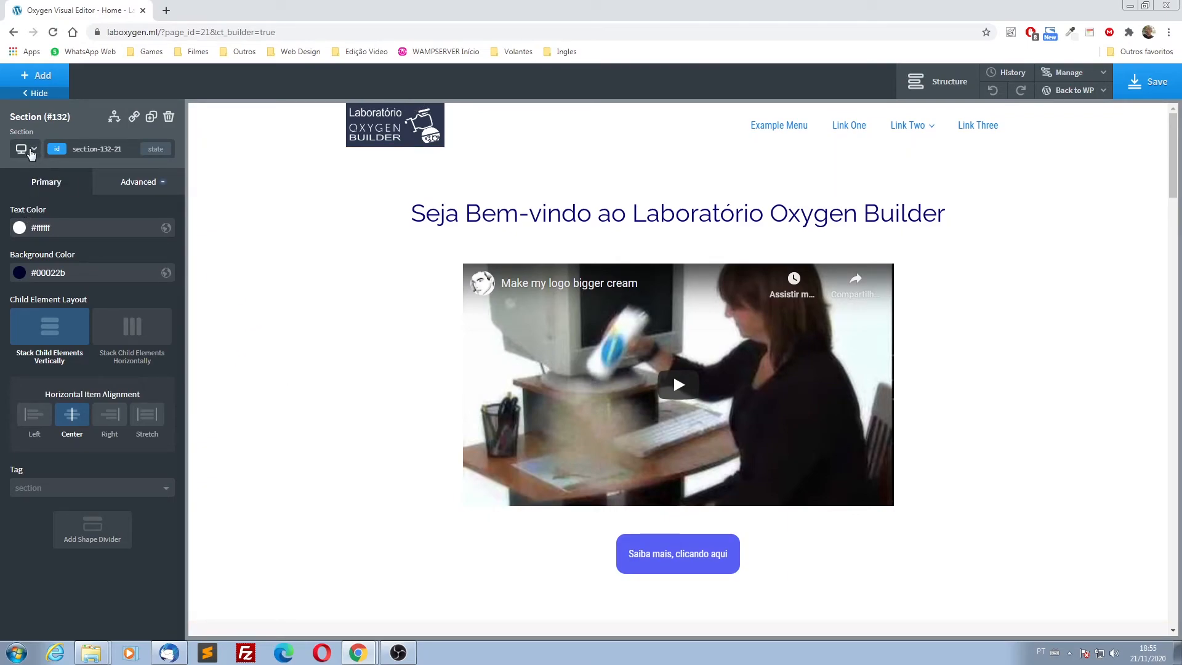
# - Preview the page at the Page container (1120px) and below breakpoint, from the footer back up to the header
pyautogui.click(36, 155)
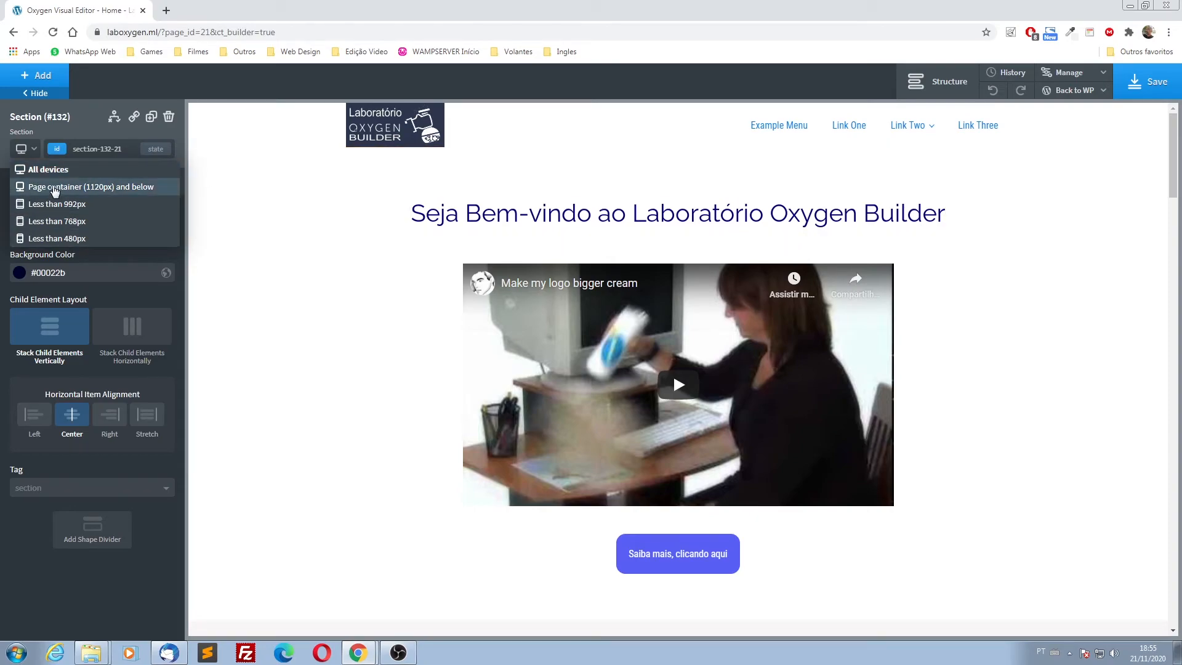
pyautogui.click(55, 187)
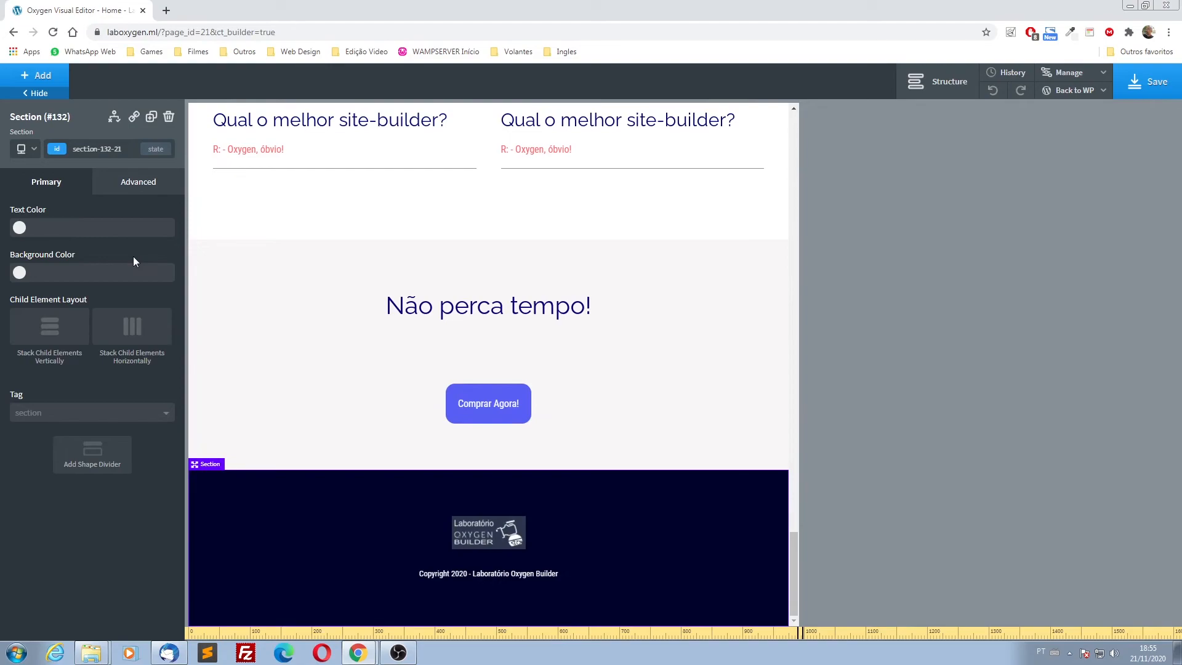
pyautogui.scroll(15, 665, 433)
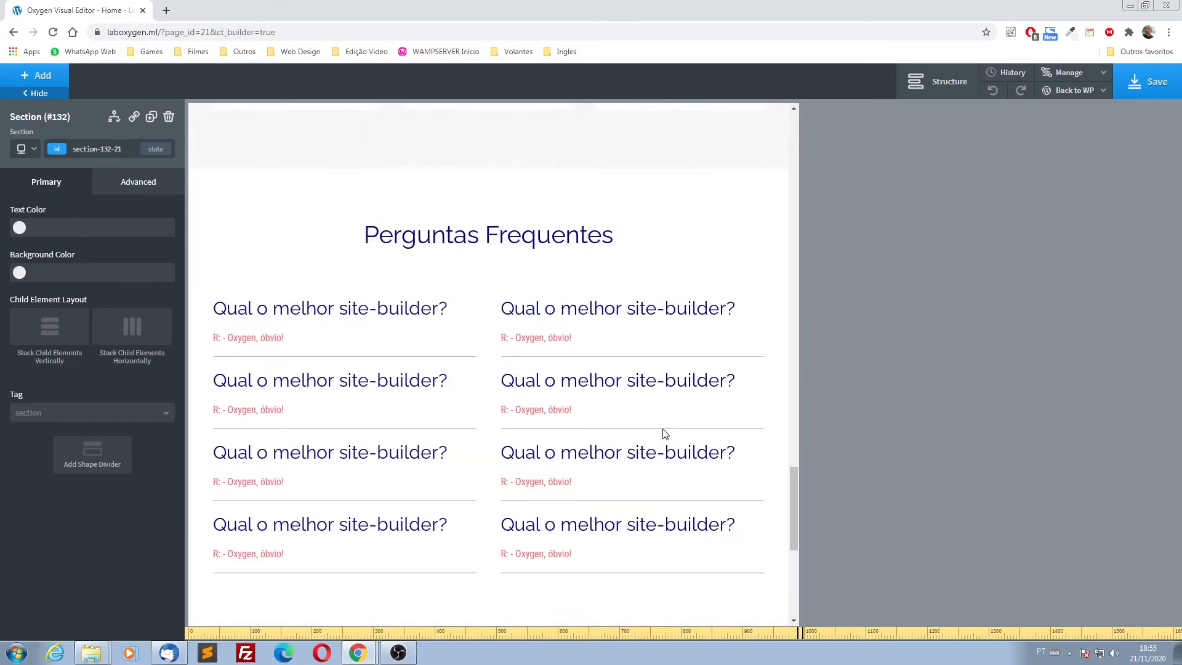
pyautogui.moveTo(792, 386); pyautogui.dragTo(788, 132)
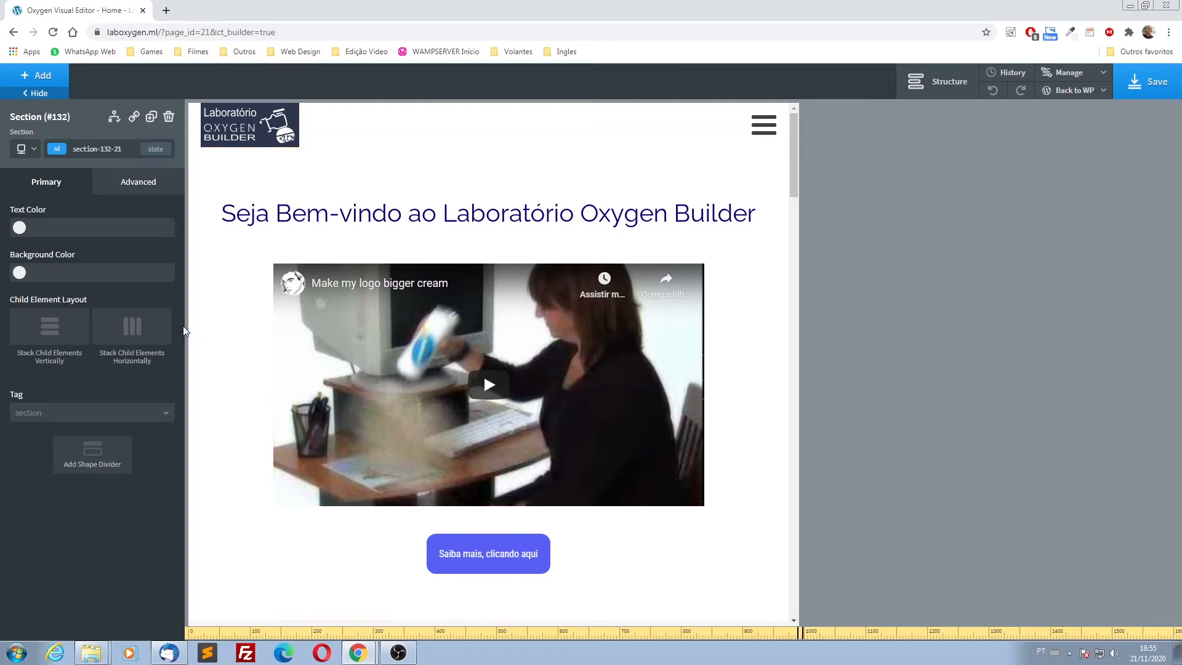
# - Select the header row and preview the page down to the testimonials at the Less than 992px breakpoint
pyautogui.click(380, 133)
pyautogui.click(33, 149)
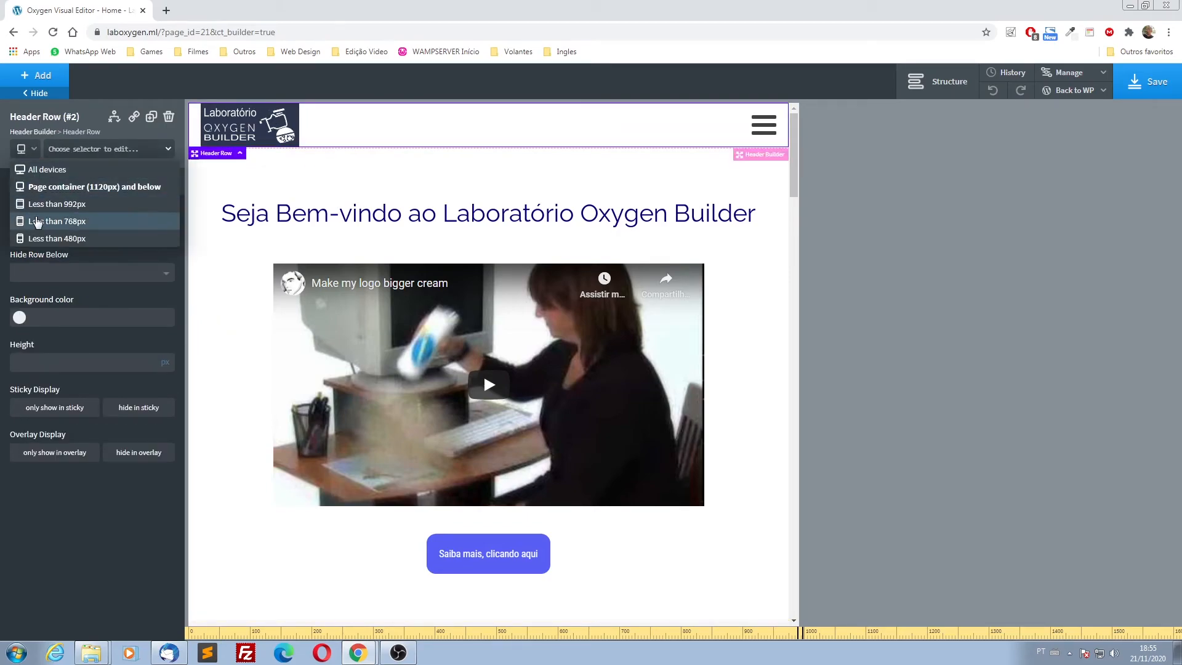
pyautogui.click(47, 207)
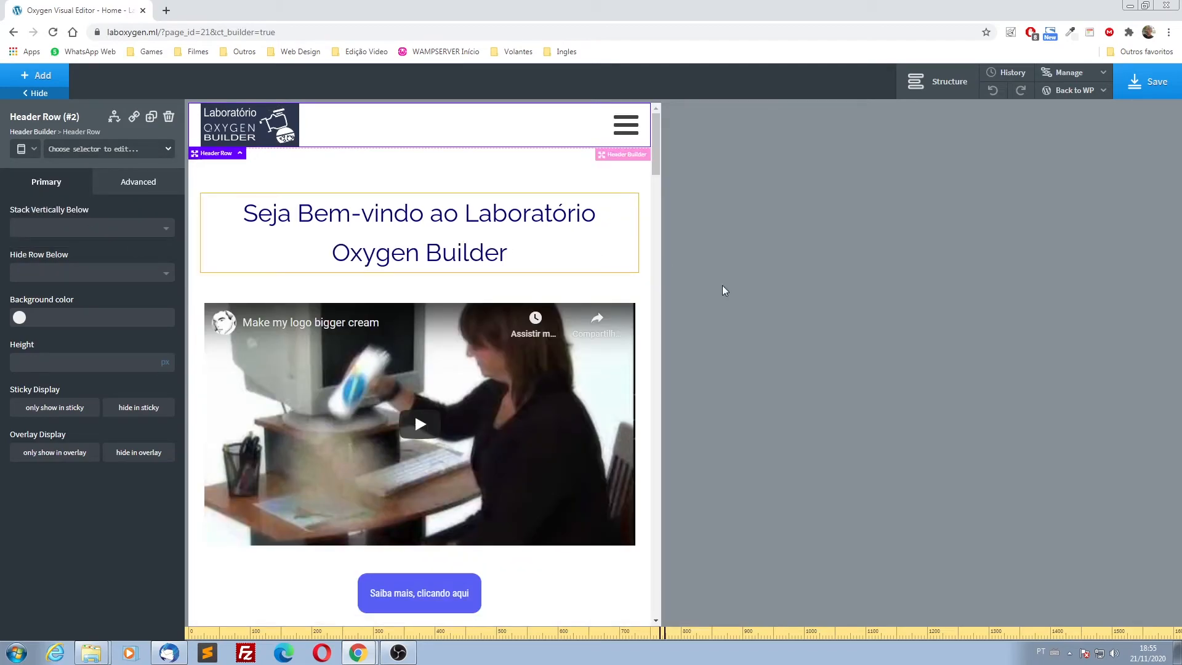
pyautogui.scroll(-7, 494, 333)
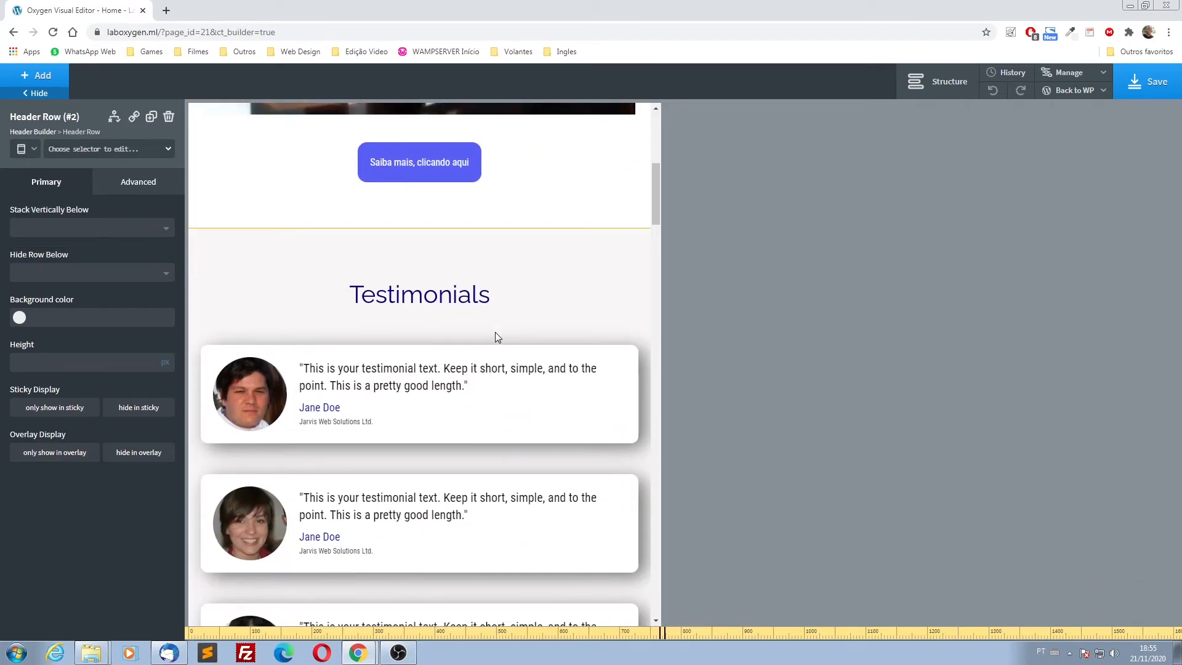
# - Preview the video and testimonials sections at the Less than 768px breakpoint
pyautogui.click(34, 149)
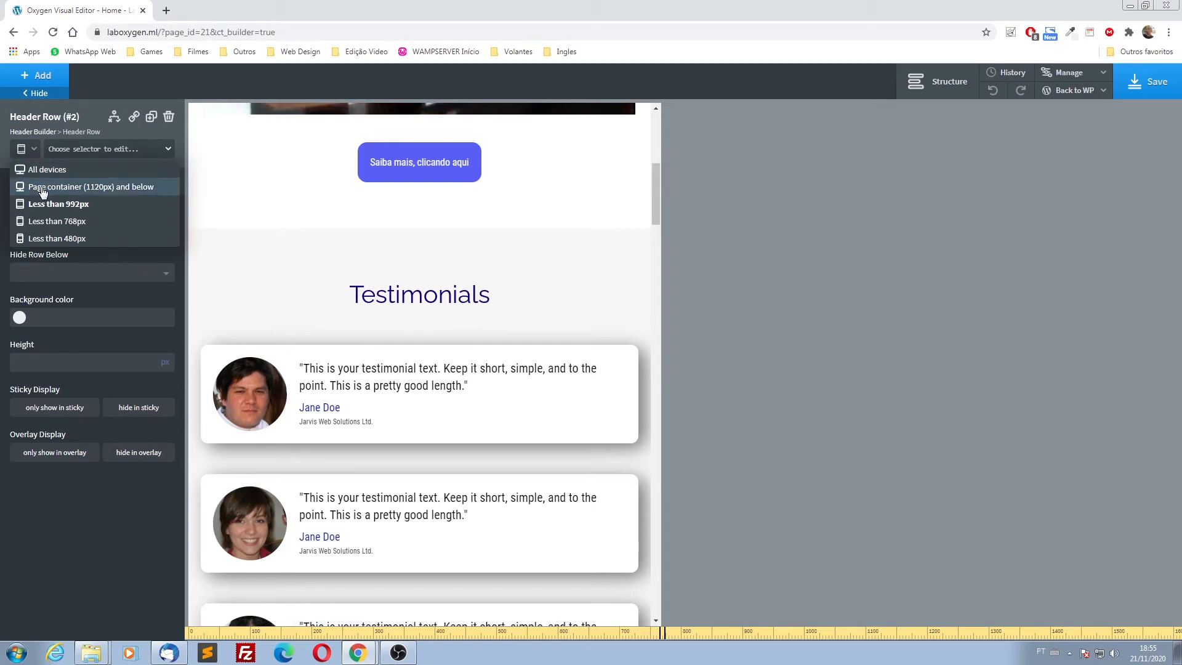
pyautogui.click(44, 223)
pyautogui.scroll(-7, 369, 310)
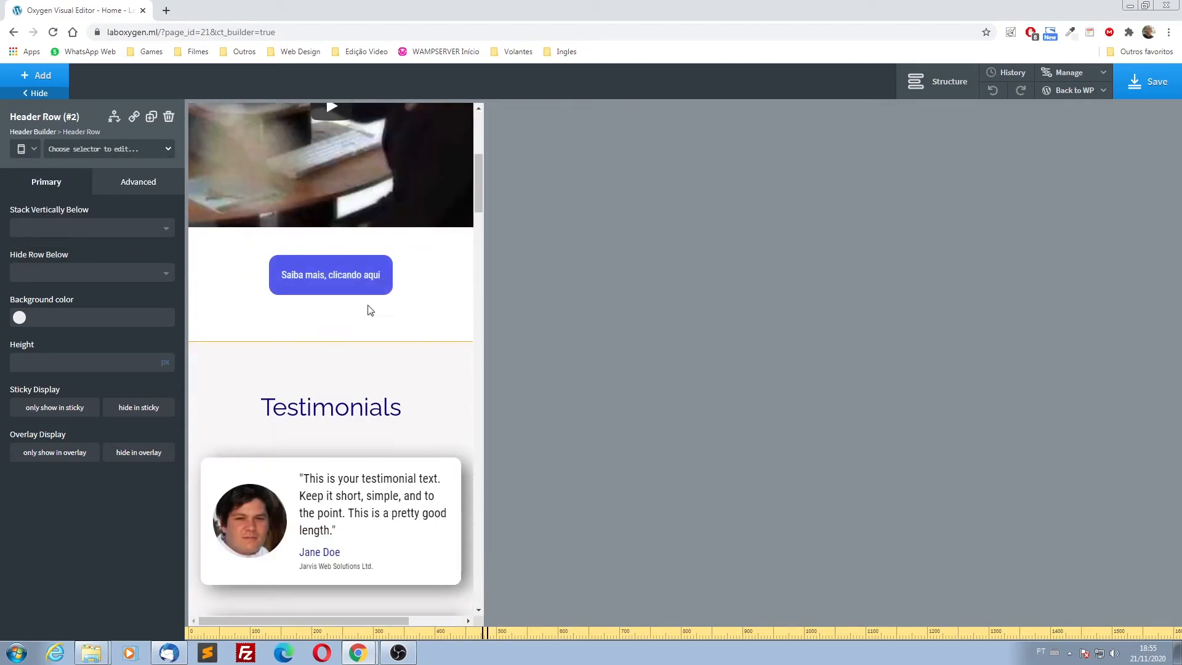
pyautogui.scroll(-5, 369, 310)
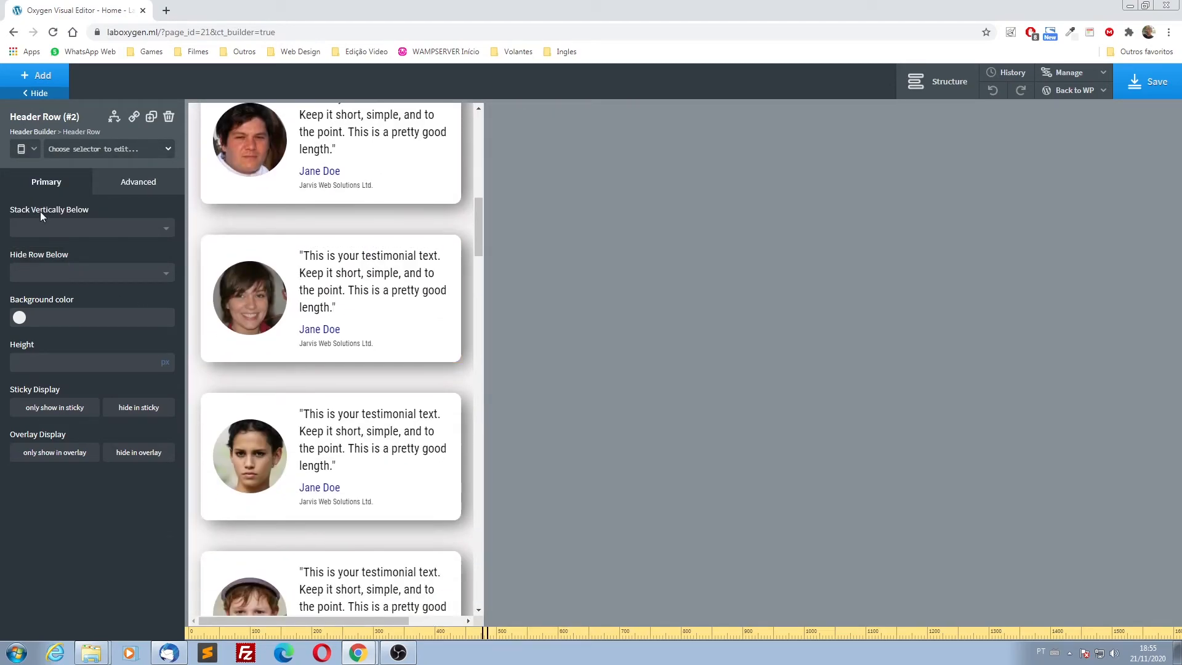
# - Preview the page at the Less than 480px breakpoint, and return to the All devices view
pyautogui.click(27, 150)
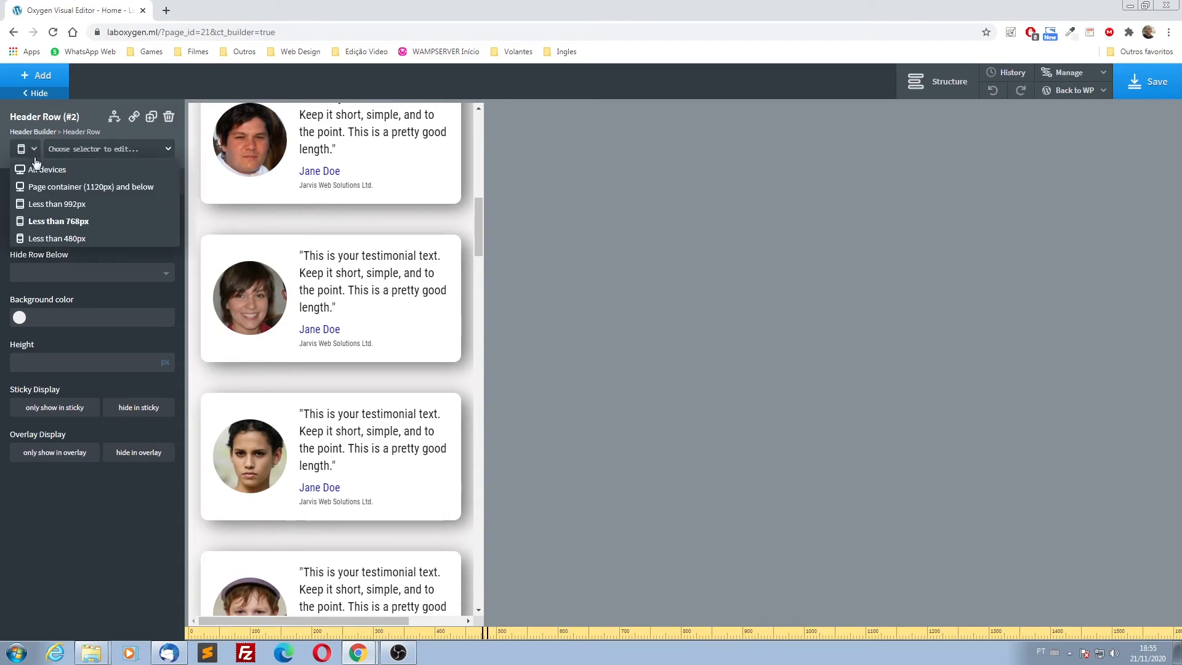
pyautogui.click(47, 239)
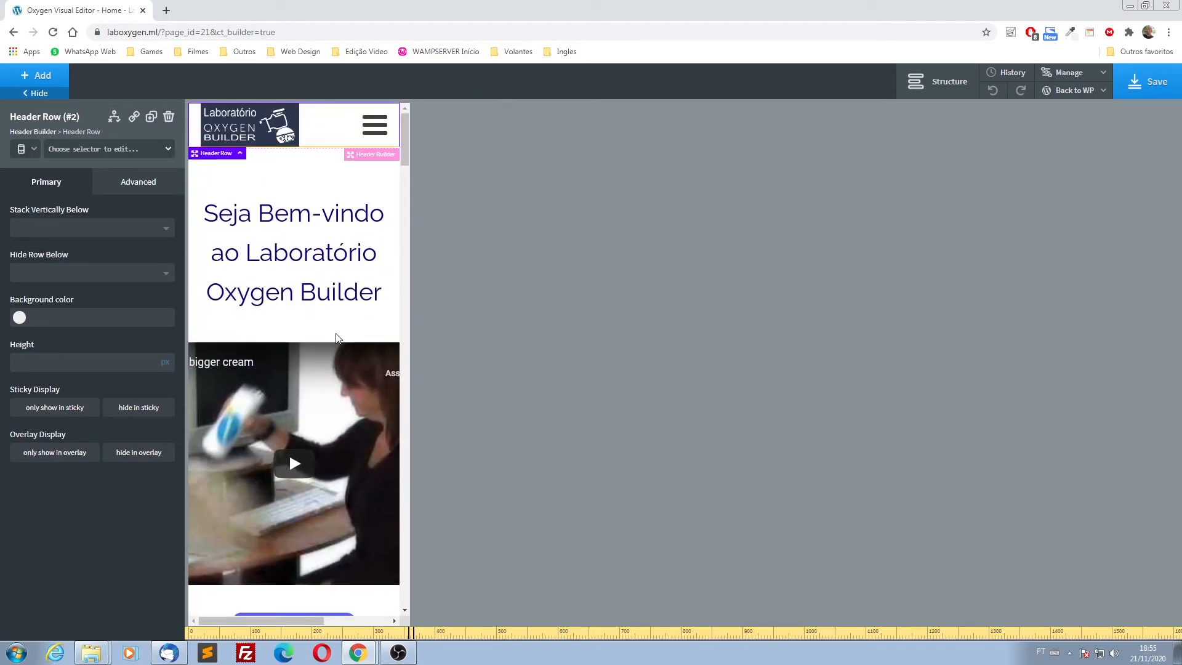
pyautogui.click(34, 150)
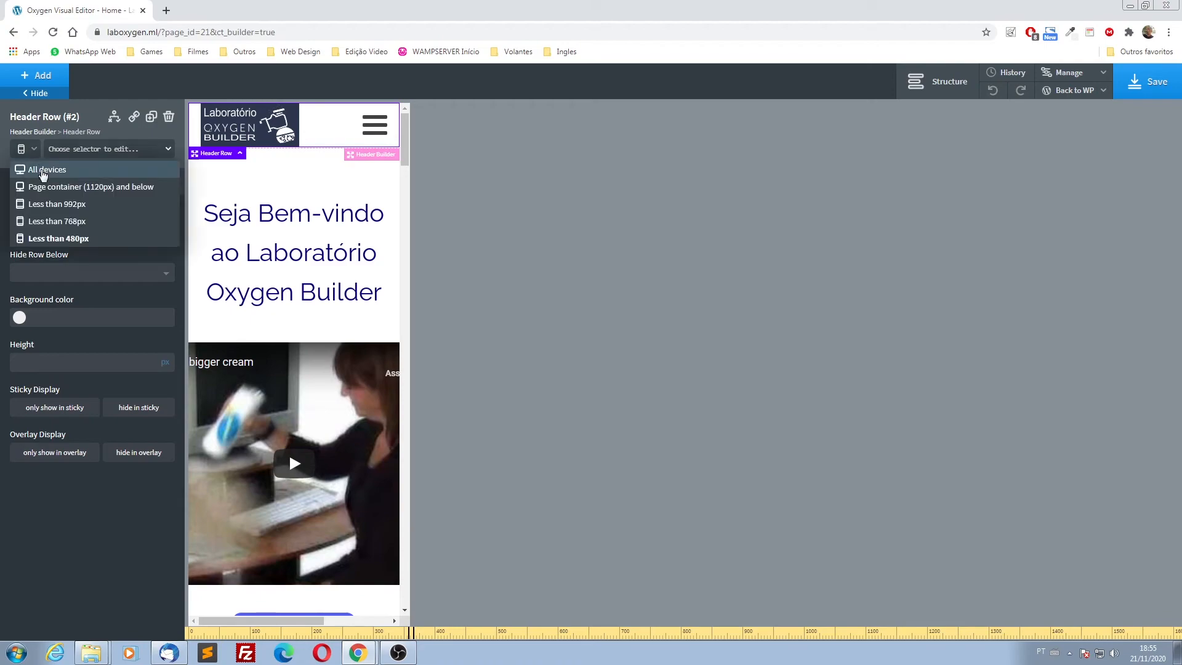
pyautogui.click(41, 170)
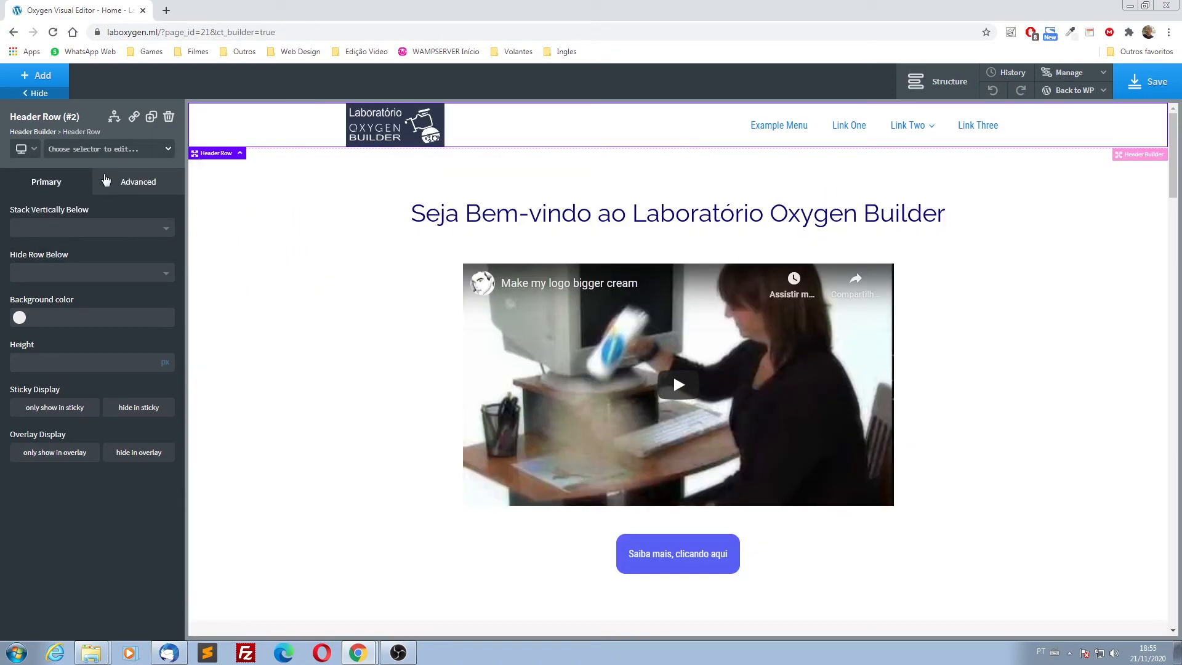
# - Switch the header row's editing view to the Page container (1120px) and below breakpoint
pyautogui.click(107, 156)
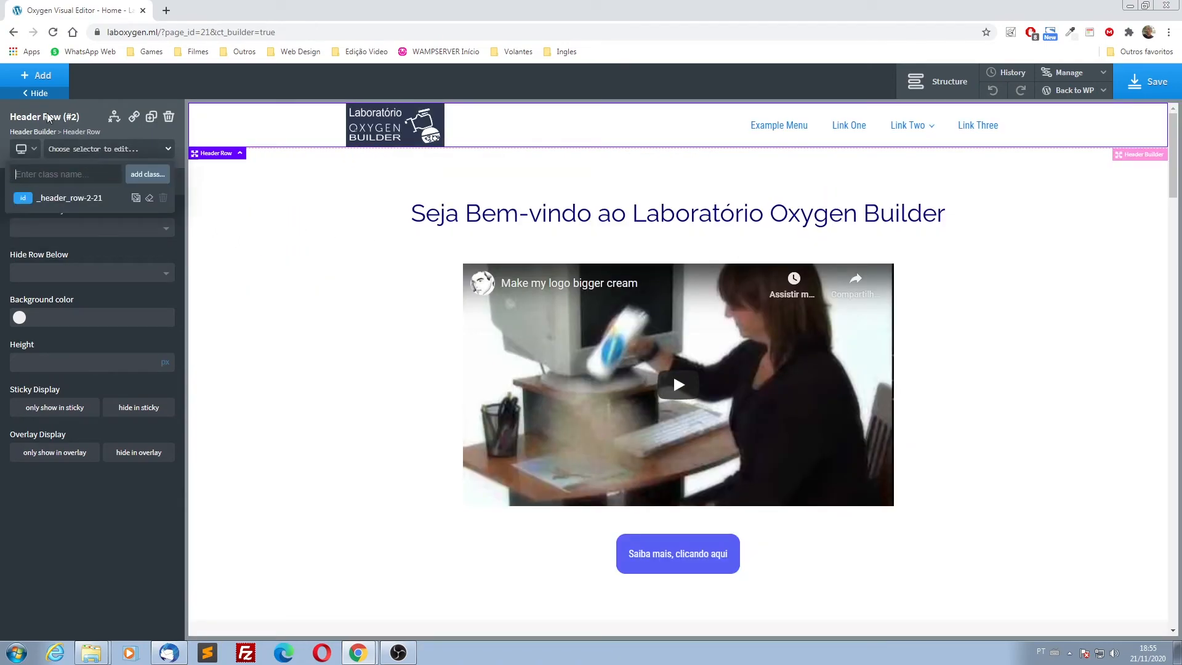
pyautogui.click(28, 149)
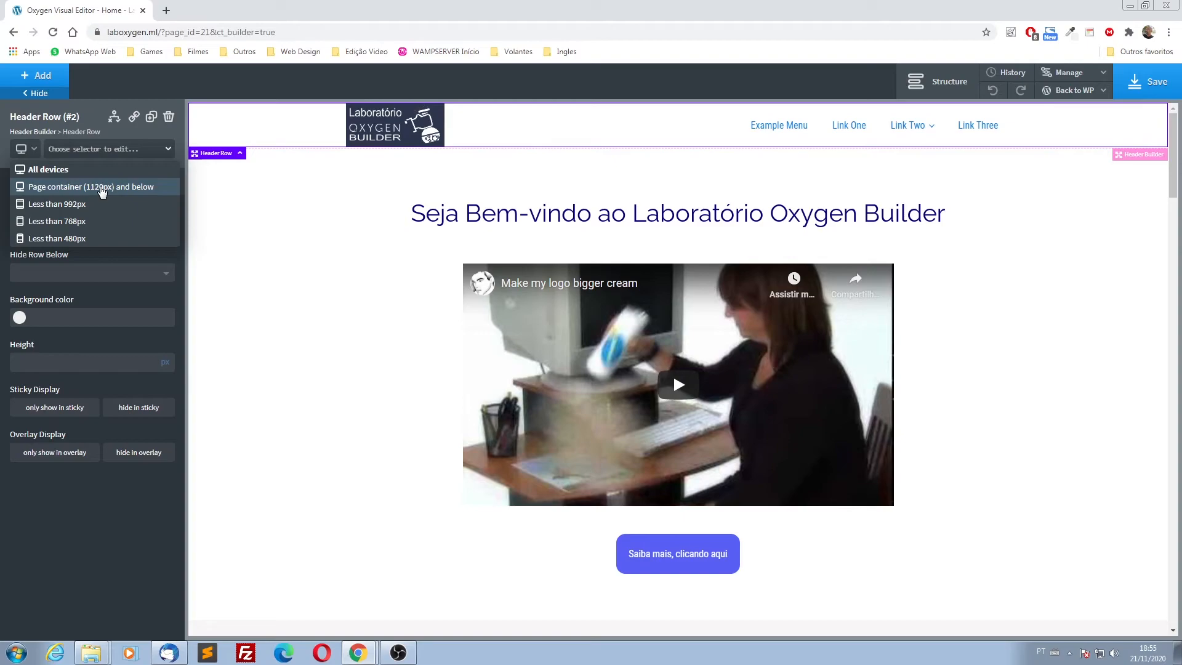
pyautogui.click(102, 188)
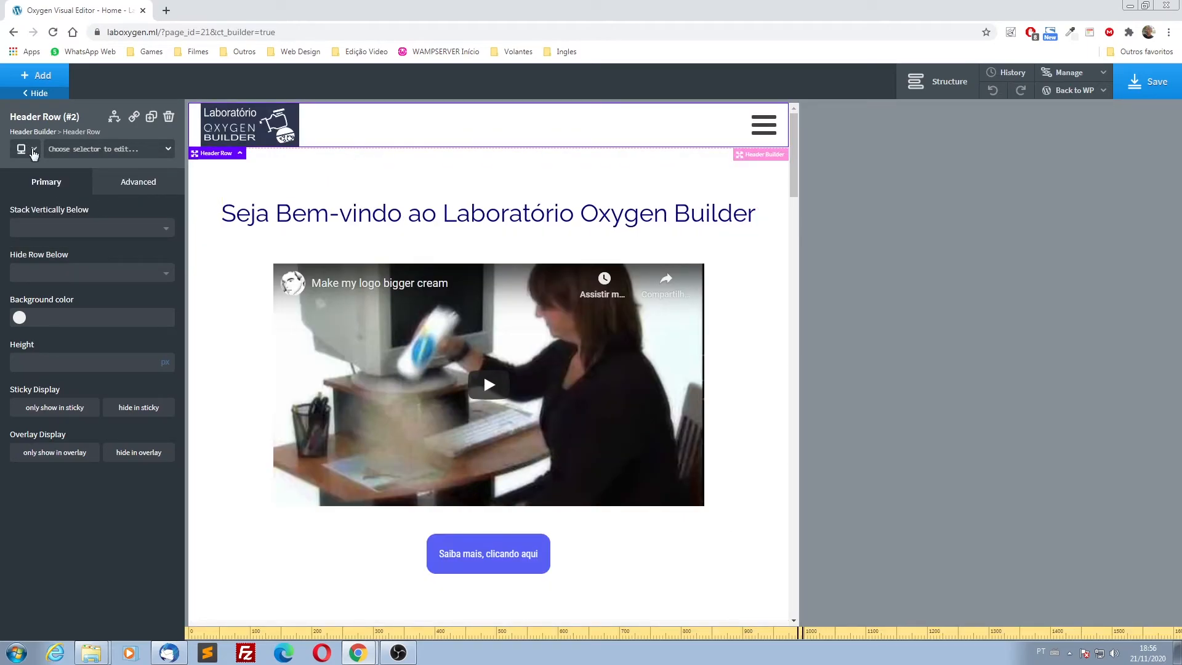
# - Return to the All devices view and set the header menu's mobile toggle to Less than 992px
pyautogui.click(34, 151)
pyautogui.click(34, 150)
pyautogui.click(28, 149)
pyautogui.click(35, 171)
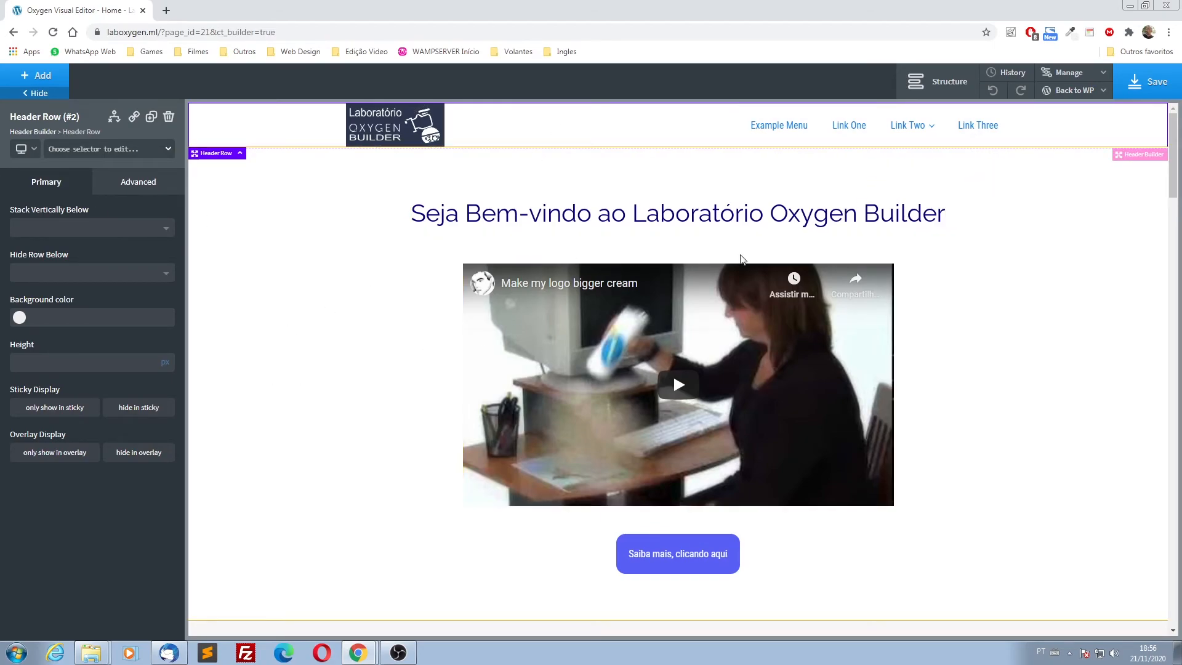
pyautogui.click(839, 137)
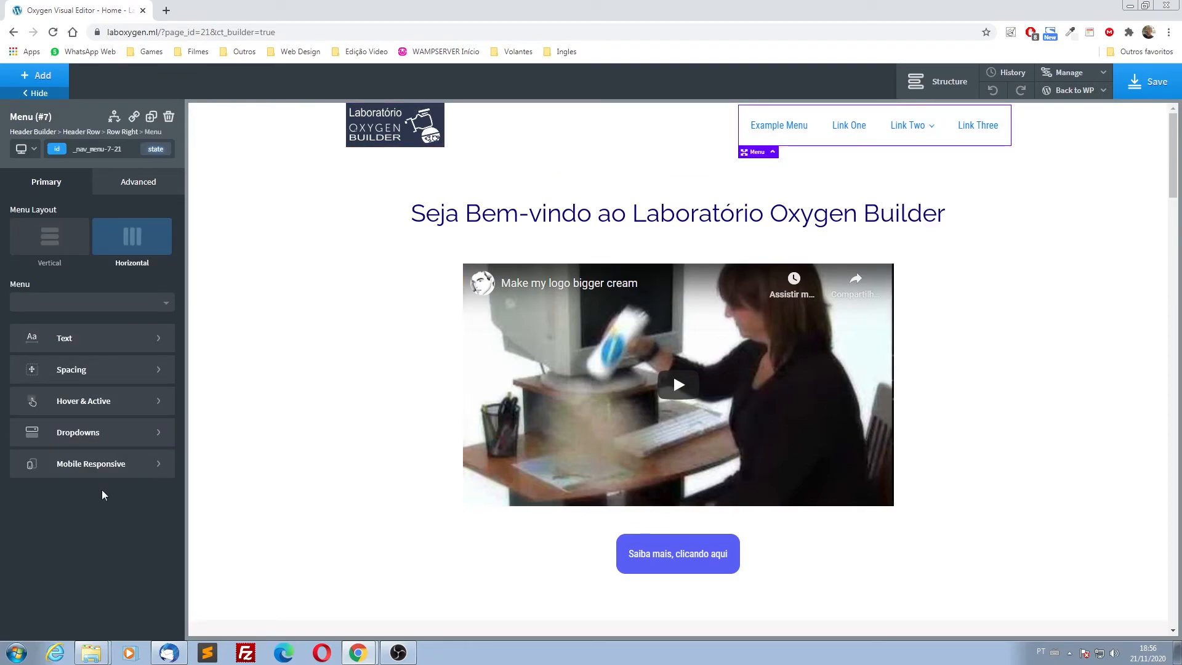
pyautogui.click(99, 466)
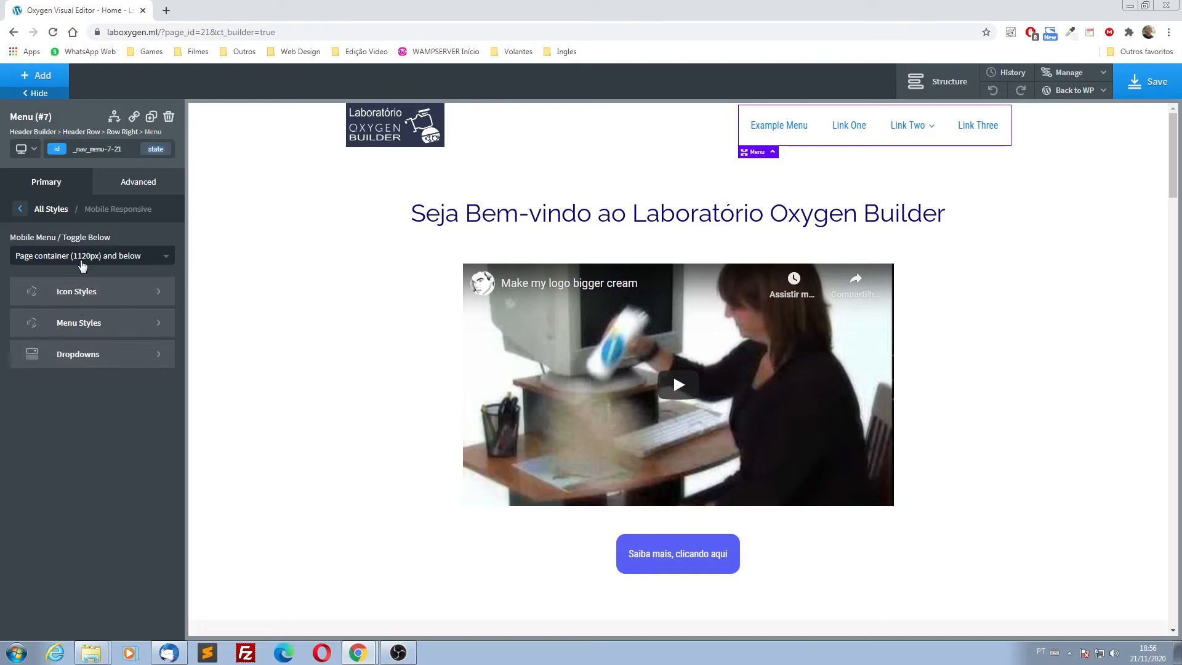
pyautogui.click(62, 258)
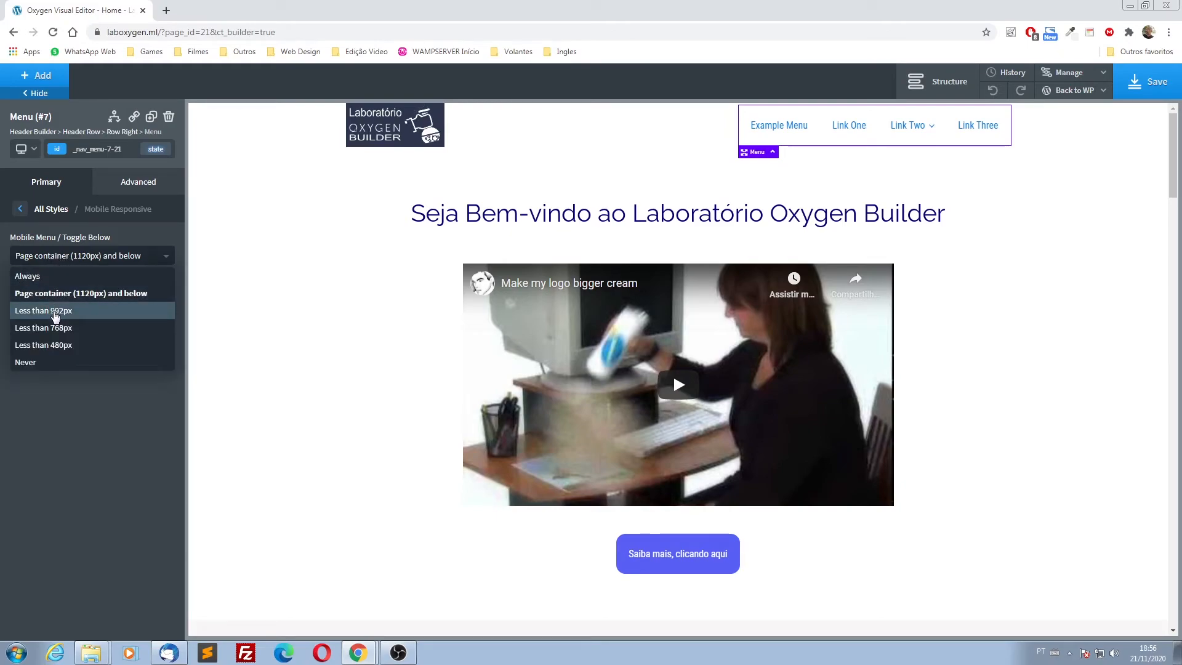
pyautogui.click(55, 312)
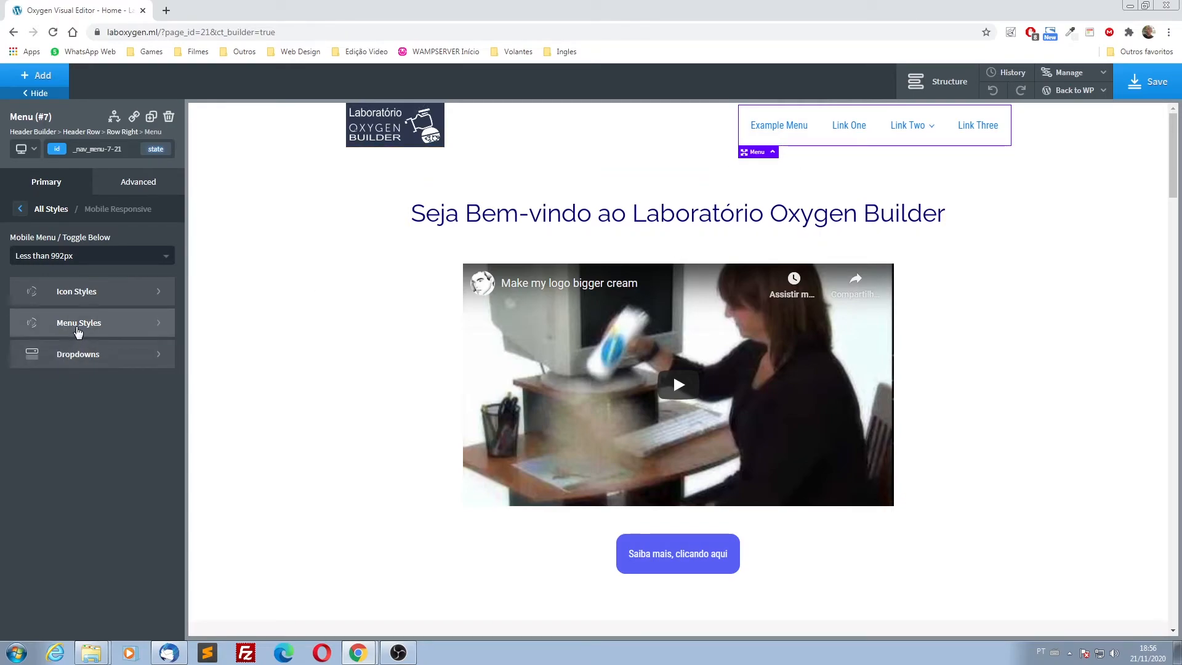
pyautogui.click(57, 214)
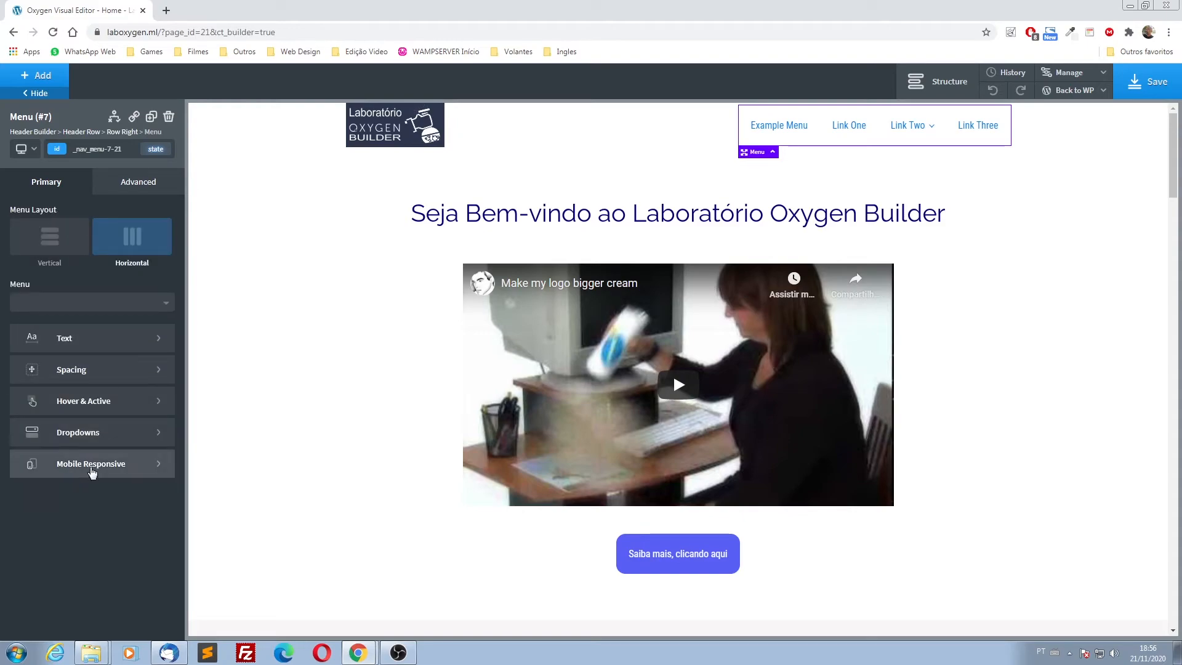
pyautogui.click(92, 465)
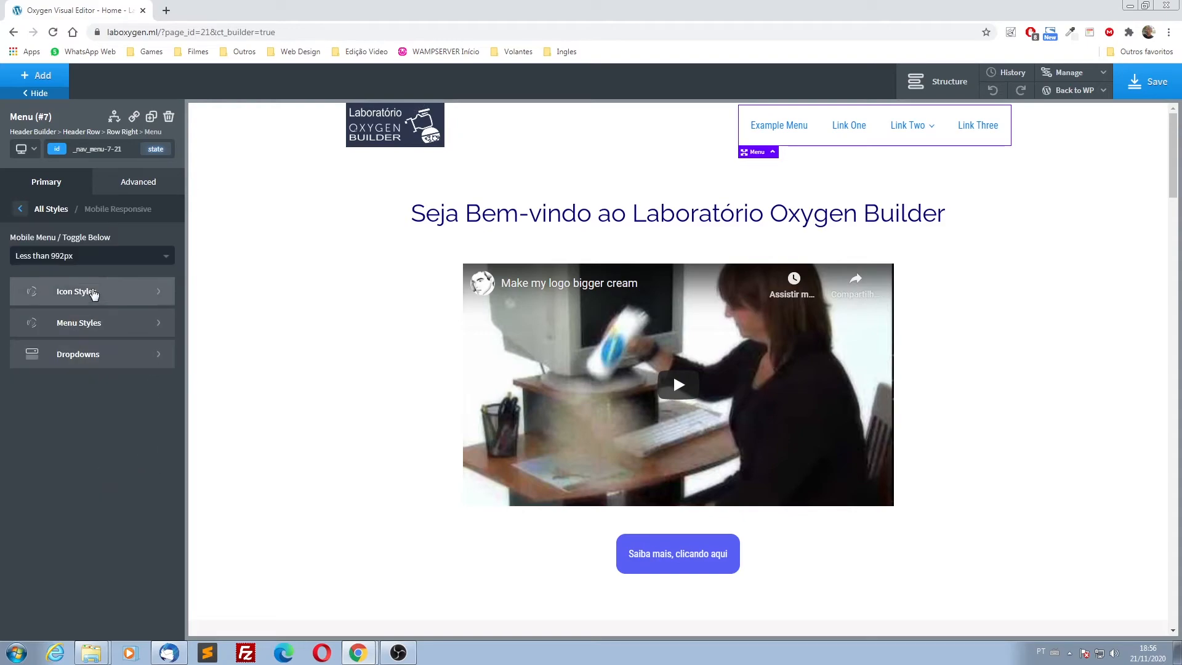
pyautogui.click(58, 257)
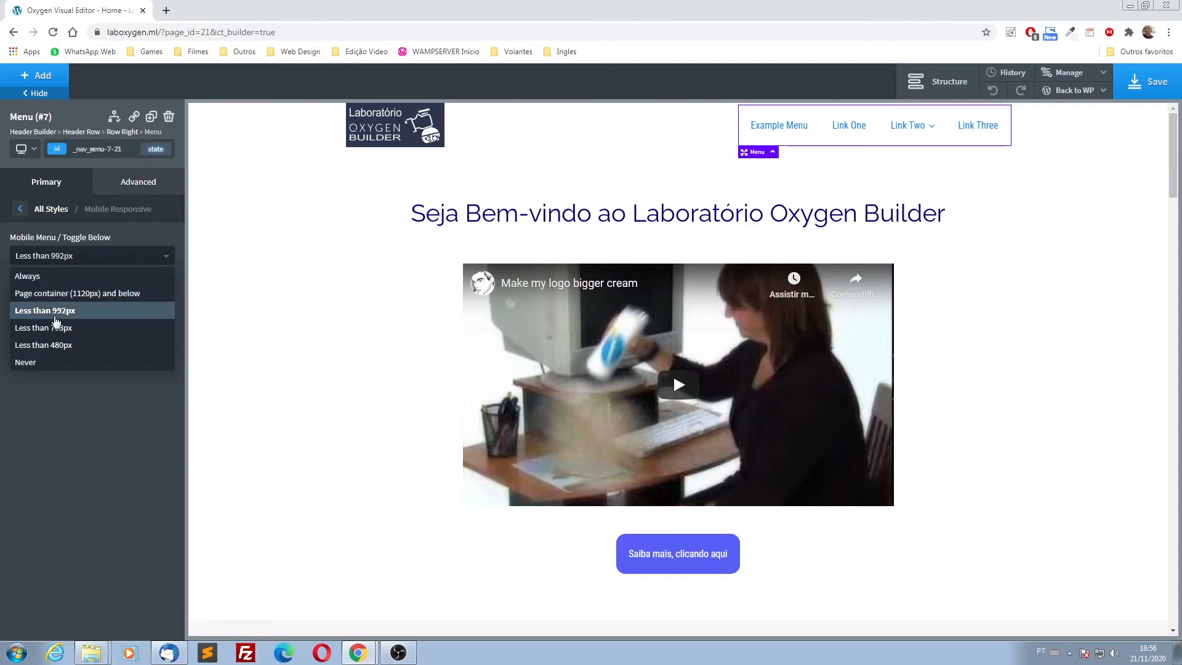
pyautogui.click(66, 312)
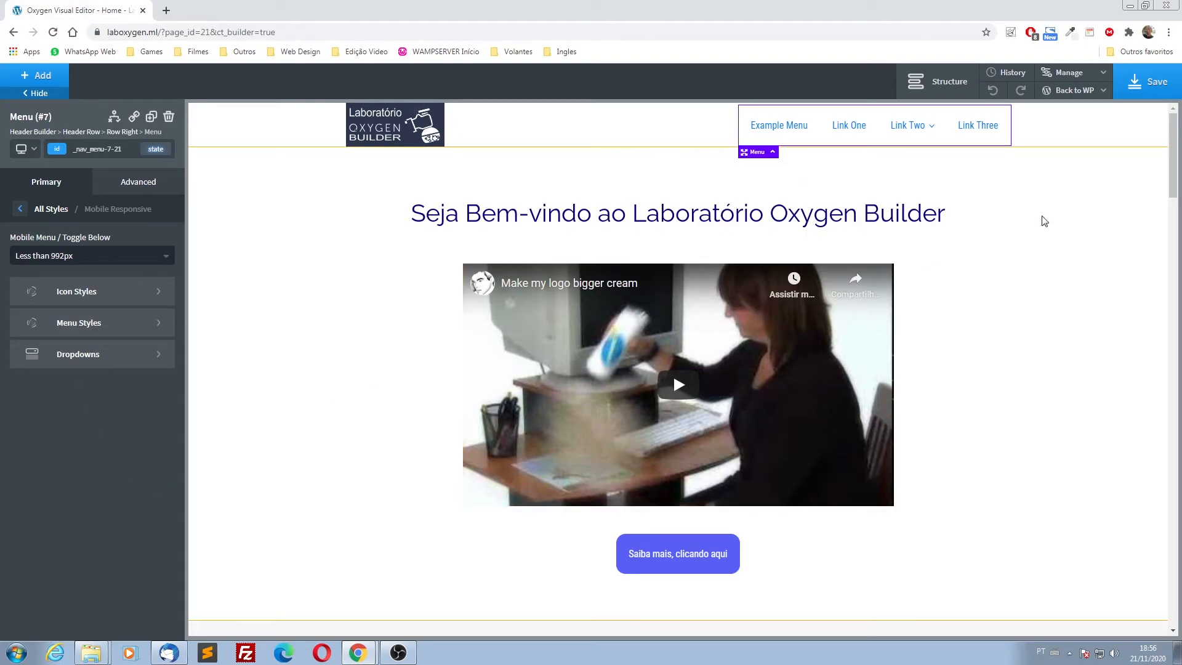
# - Preview the header menu at the Page container (1120px) and below, Less than 992px and Less than 768px breakpoints
pyautogui.click(34, 149)
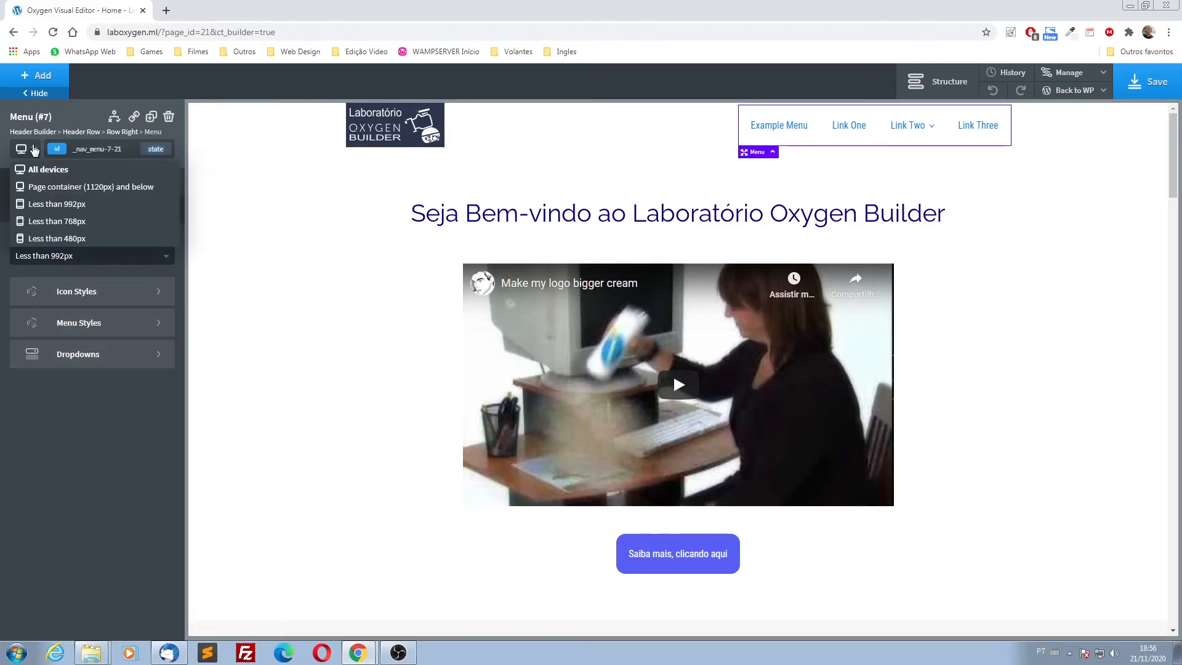
pyautogui.click(49, 204)
pyautogui.moveTo(702, 139)
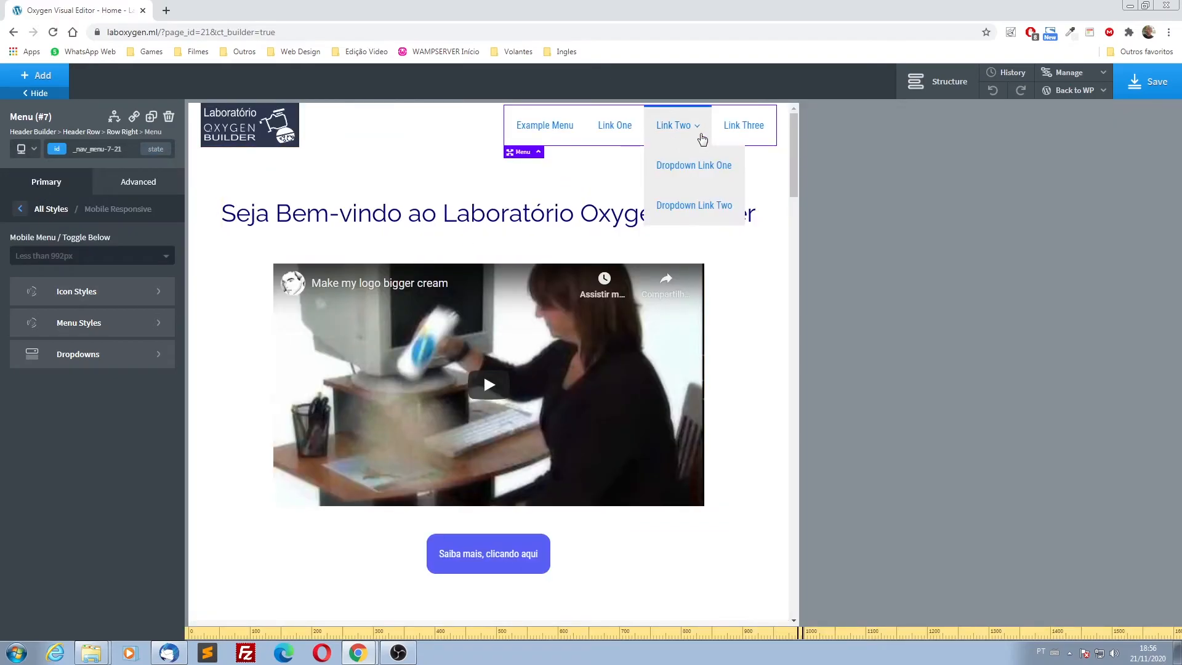
pyautogui.click(34, 150)
pyautogui.click(41, 214)
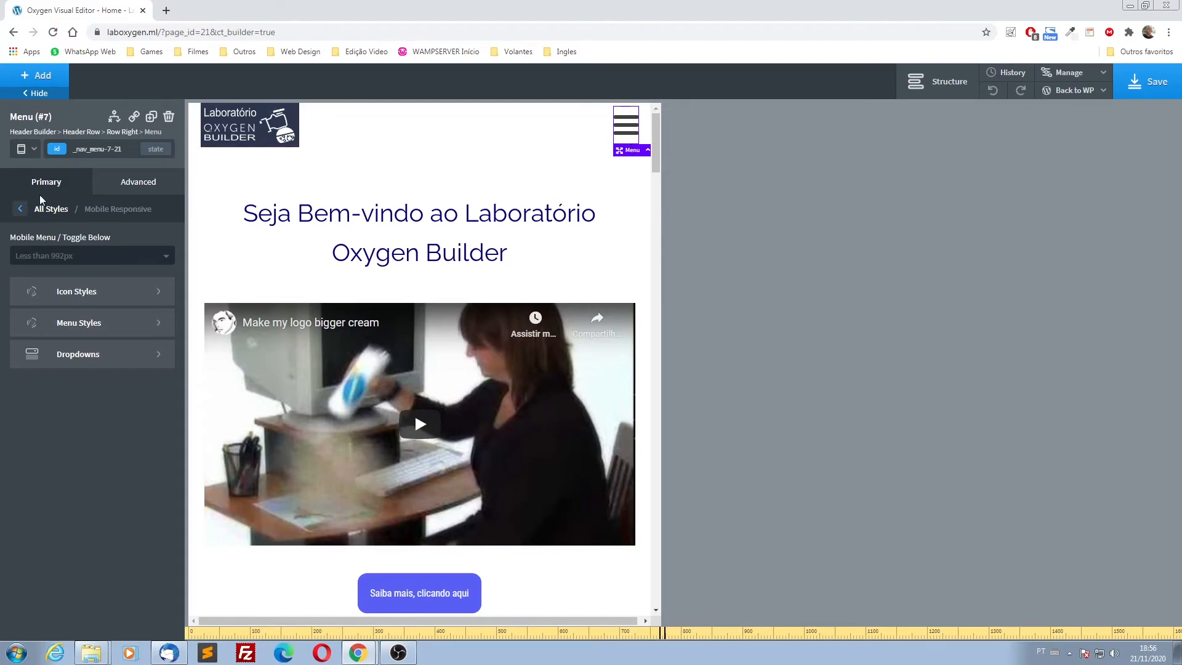
pyautogui.click(25, 149)
pyautogui.click(50, 236)
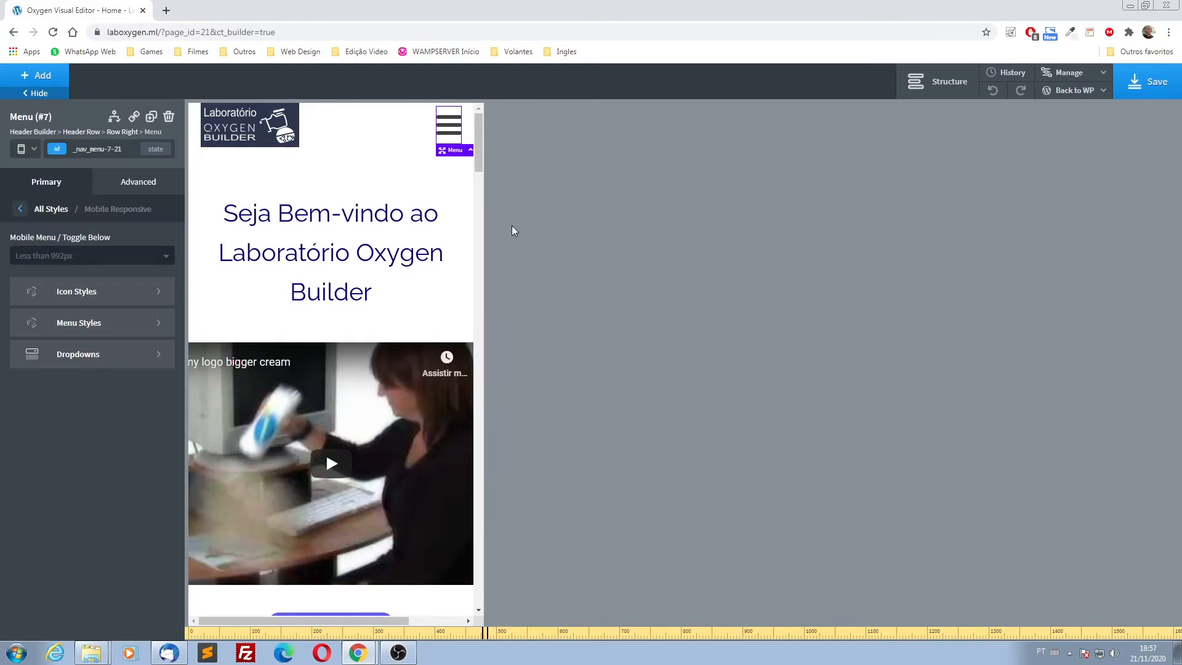
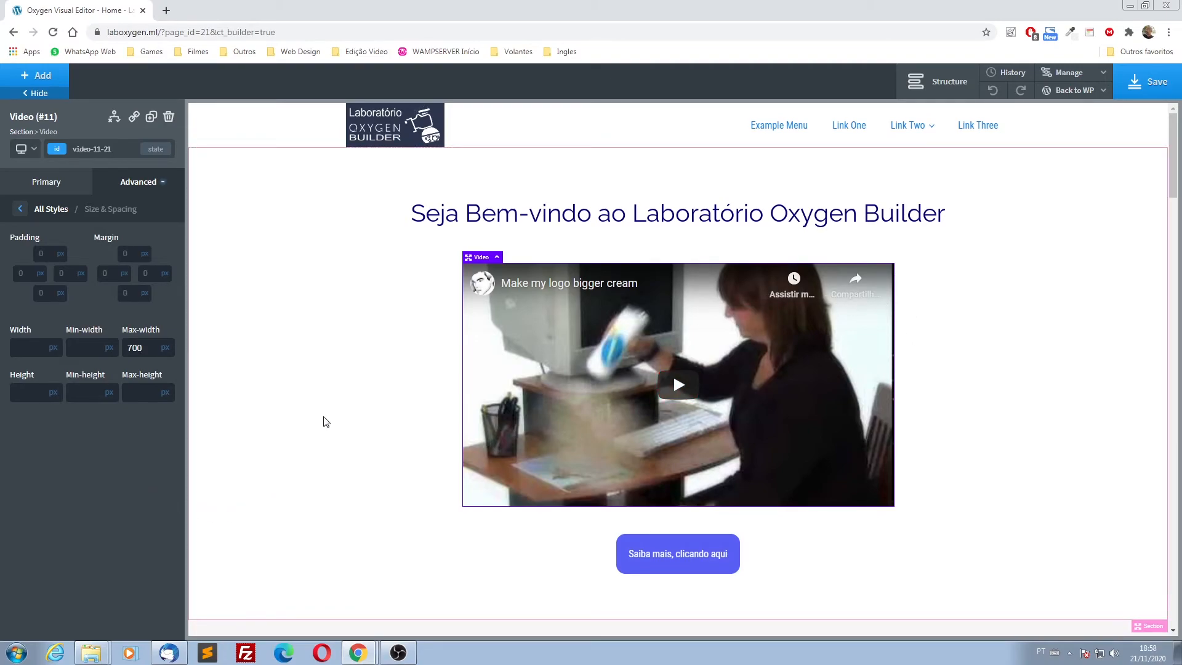
# - Preview the video at each breakpoint from Page container (1120px) and below to Less than 480px, and return to Less than 768px
pyautogui.click(27, 149)
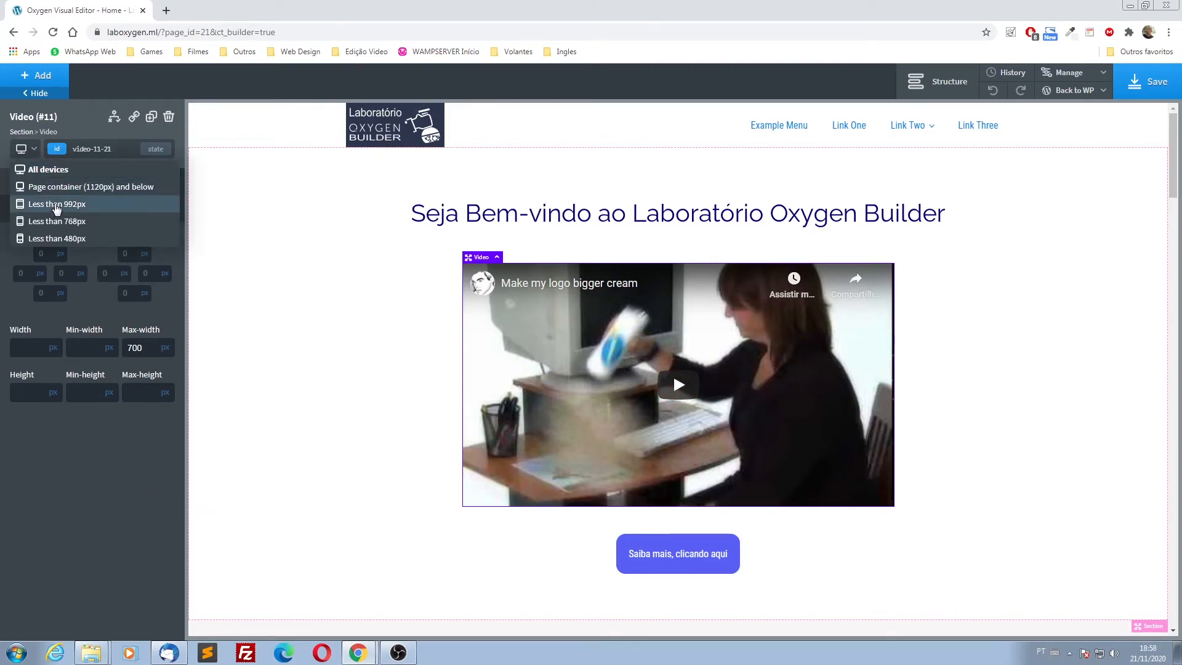
pyautogui.click(57, 204)
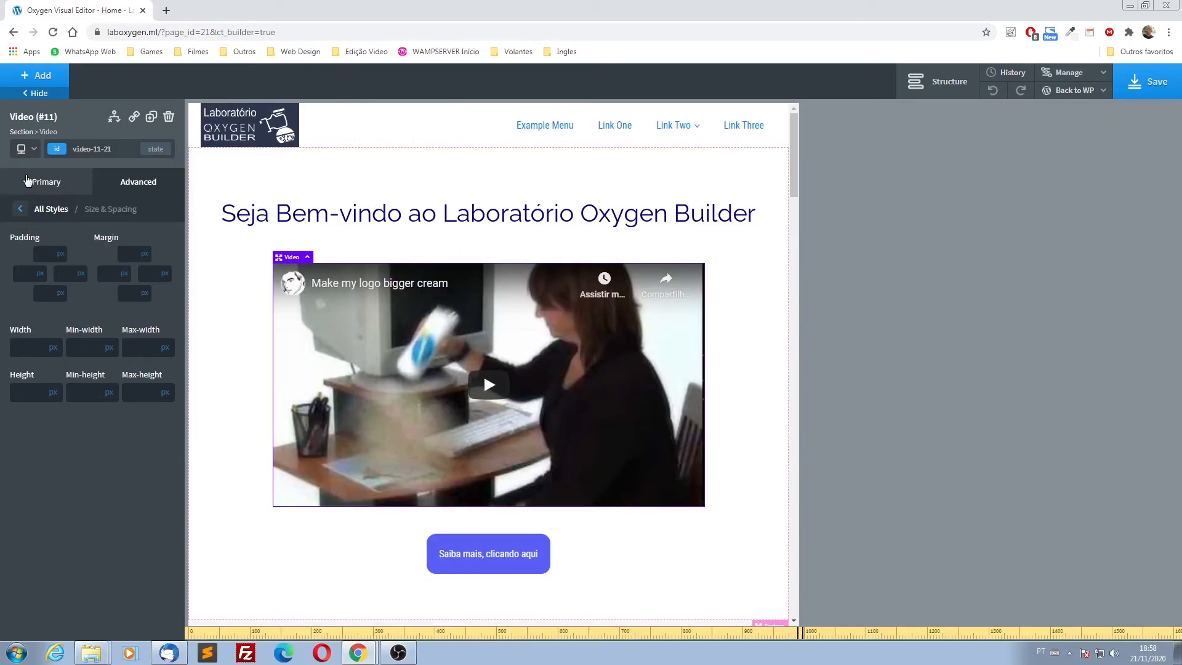
pyautogui.click(29, 151)
pyautogui.click(57, 221)
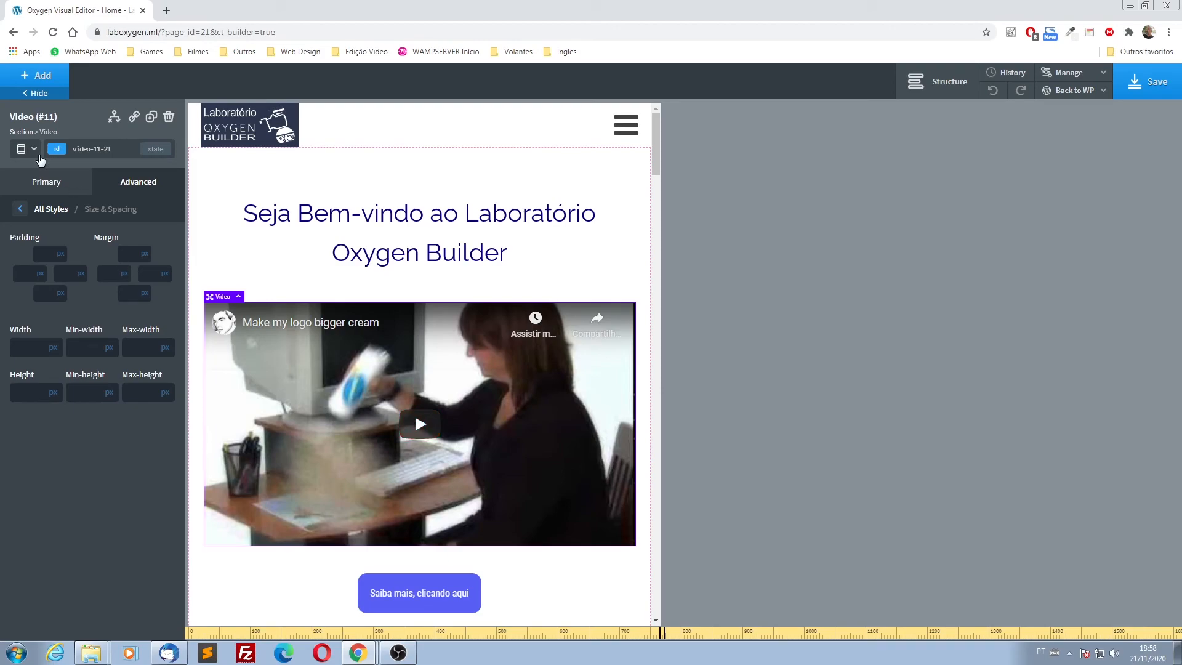
pyautogui.click(29, 151)
pyautogui.click(56, 238)
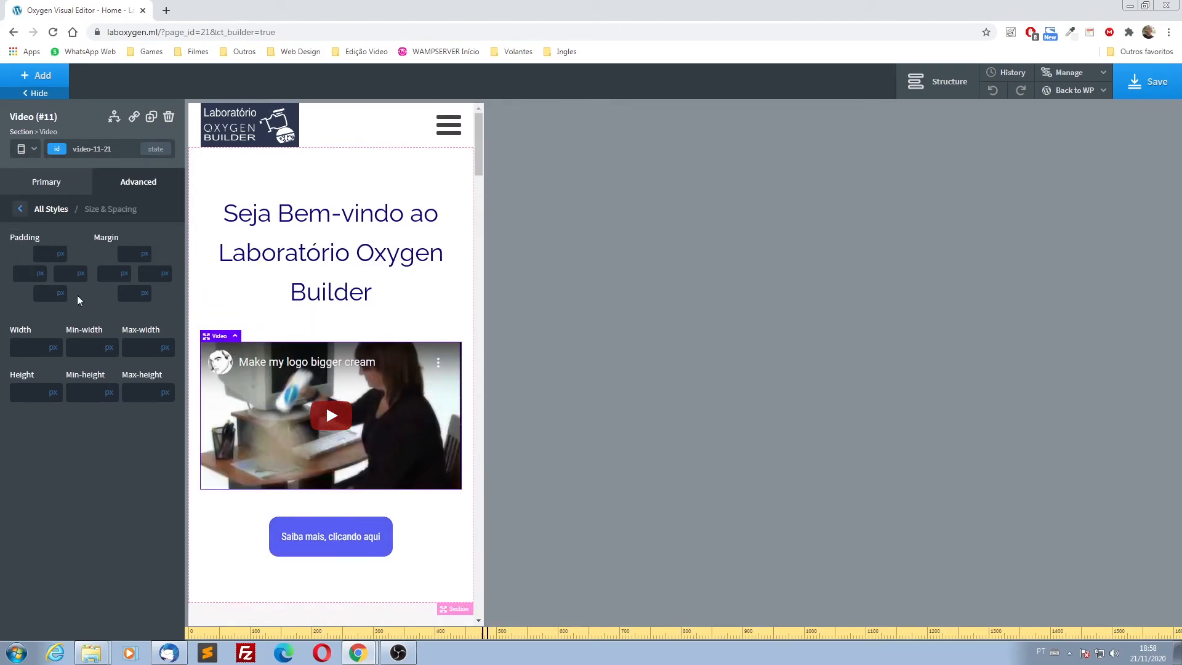
pyautogui.click(30, 151)
pyautogui.click(36, 239)
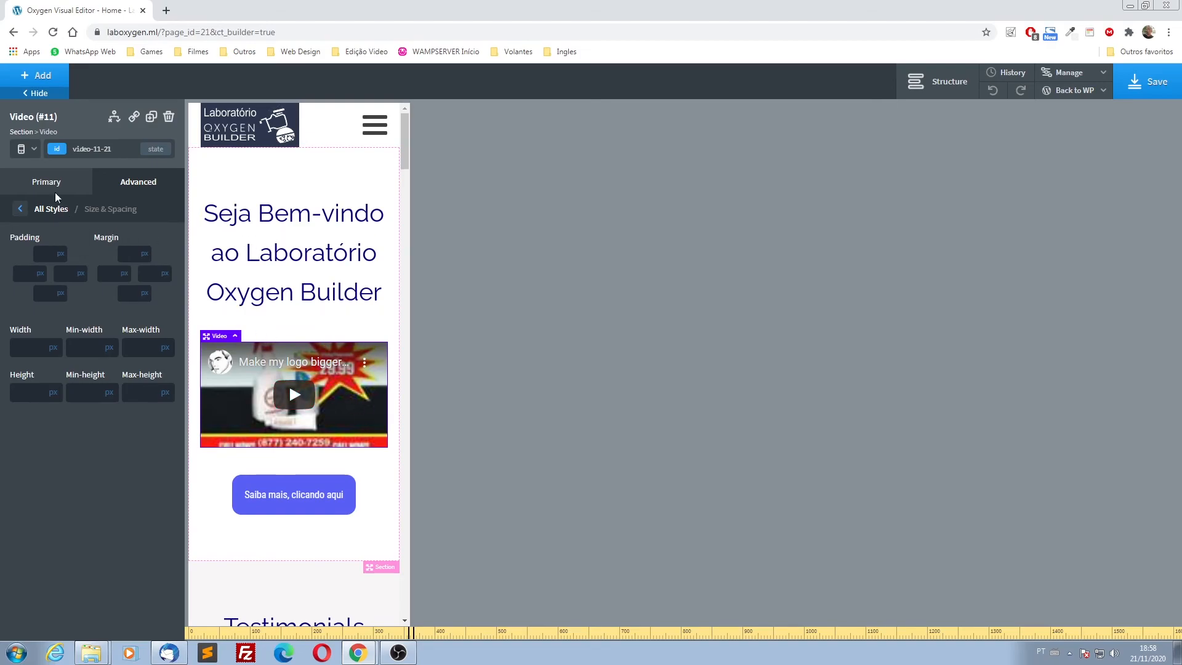
pyautogui.click(29, 149)
pyautogui.click(38, 221)
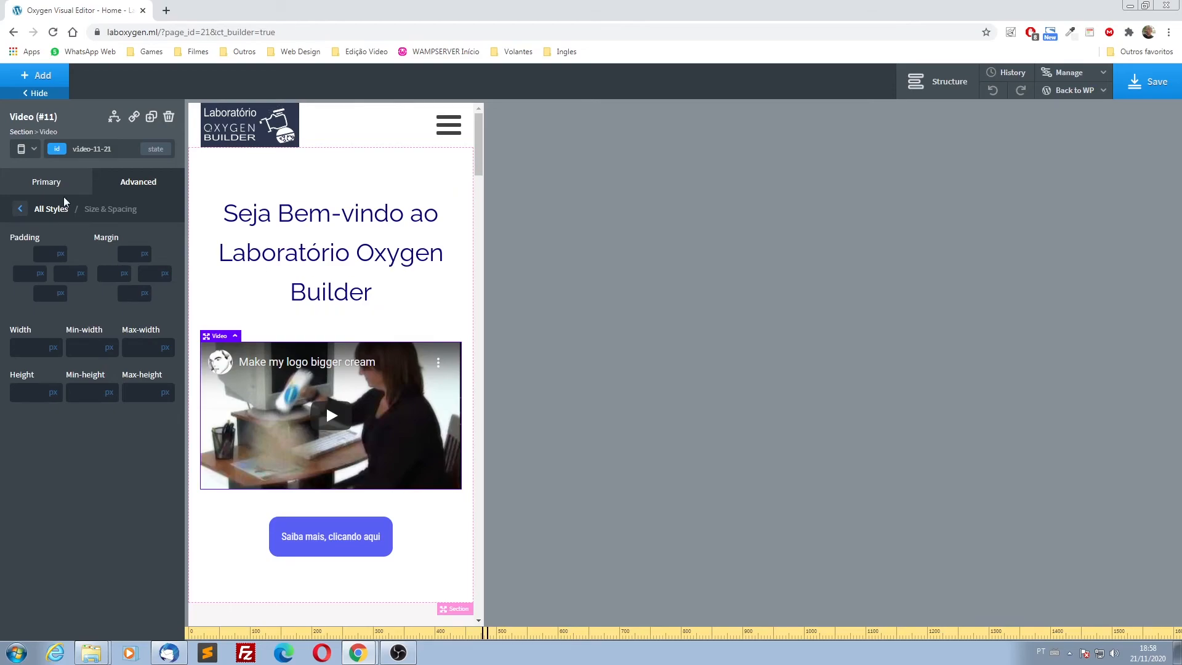
# - Set the main heading's font size to 27 px at the Less than 480px breakpoint
pyautogui.click(29, 149)
pyautogui.click(73, 238)
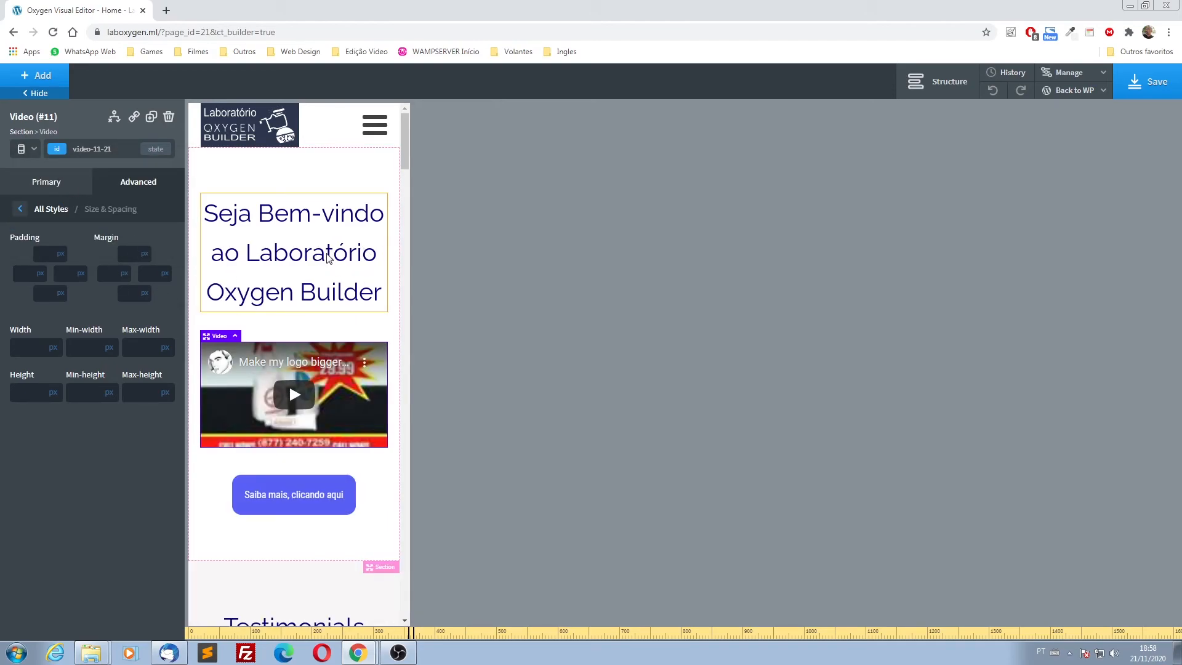
pyautogui.click(328, 259)
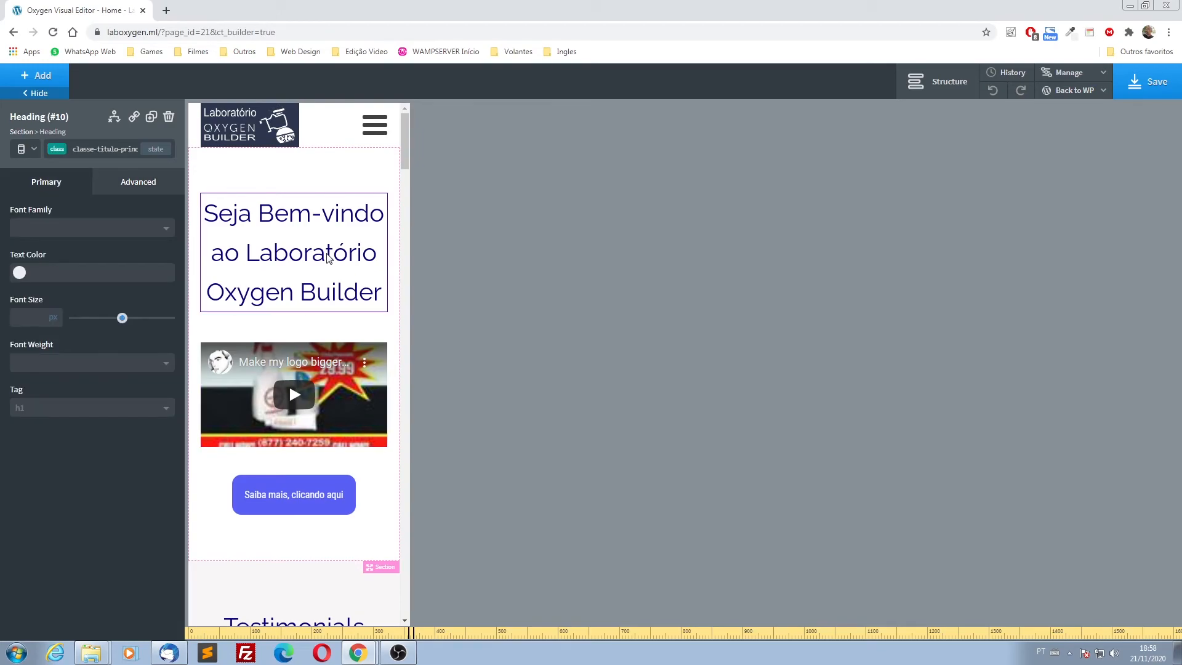
pyautogui.moveTo(121, 319); pyautogui.dragTo(103, 324)
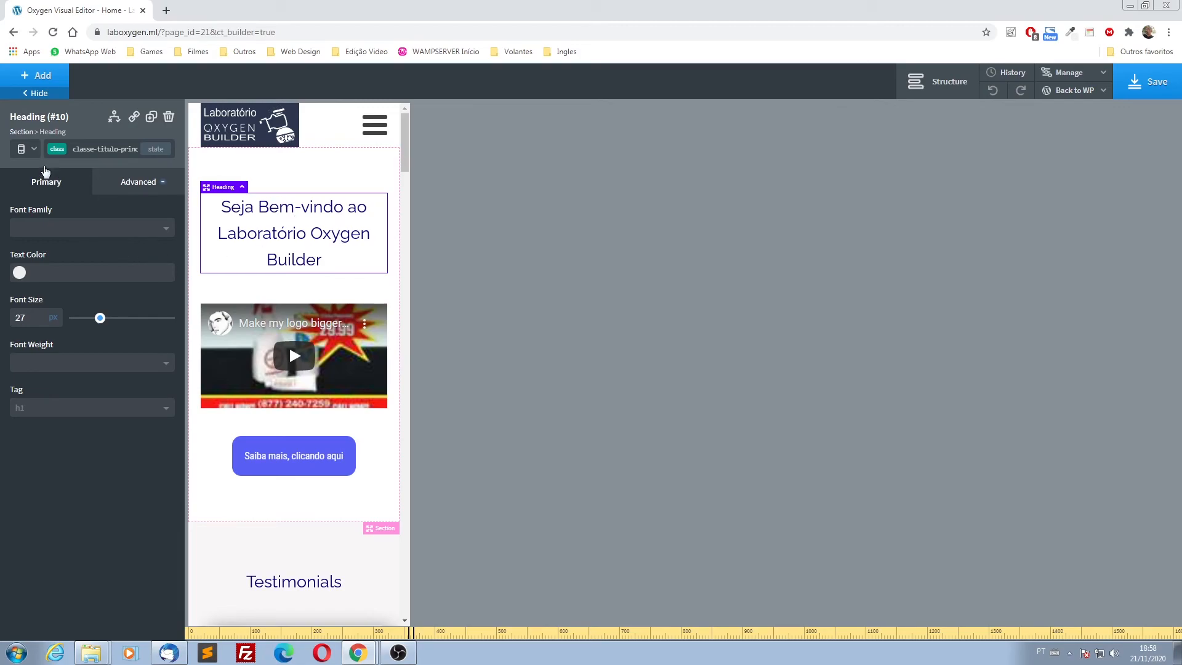
# - Compare the main heading in the All devices, Less than 992px and Less than 480px views, checking down to the testimonials
pyautogui.click(22, 149)
pyautogui.click(44, 176)
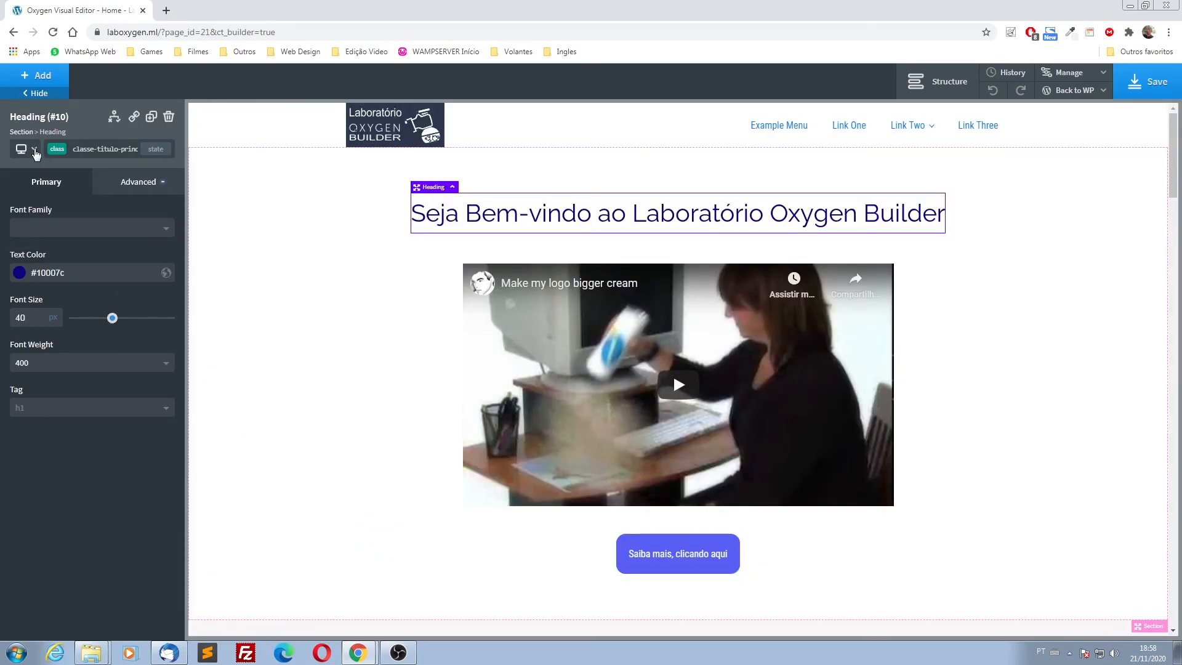
pyautogui.click(34, 150)
pyautogui.click(57, 221)
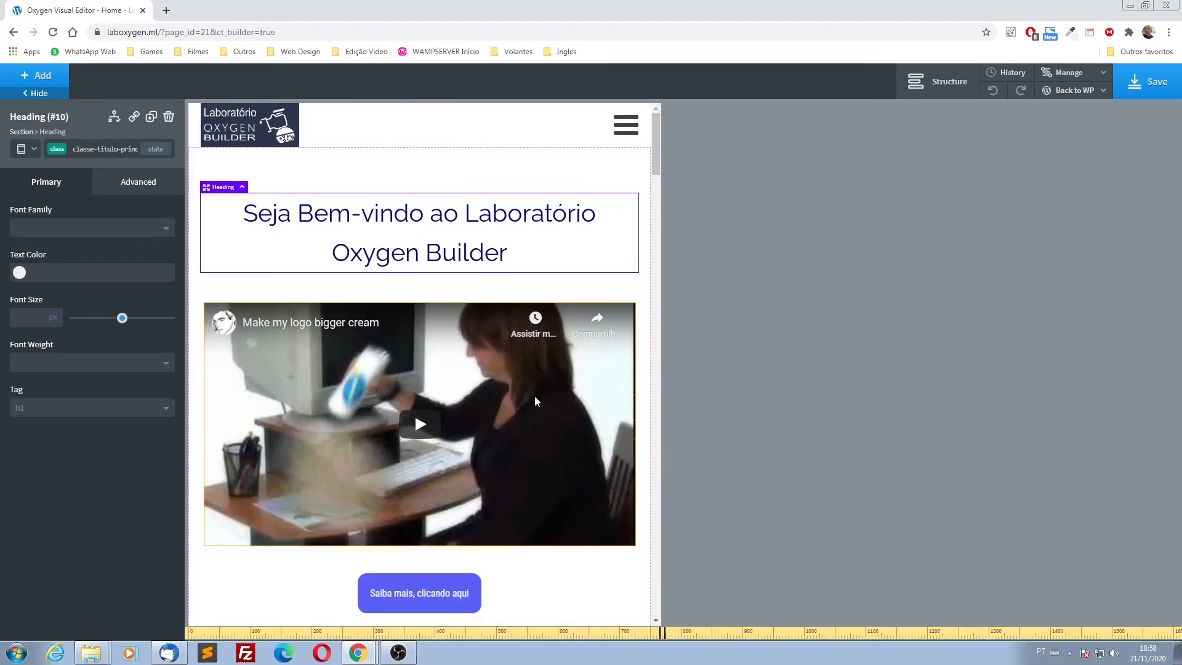
pyautogui.click(34, 151)
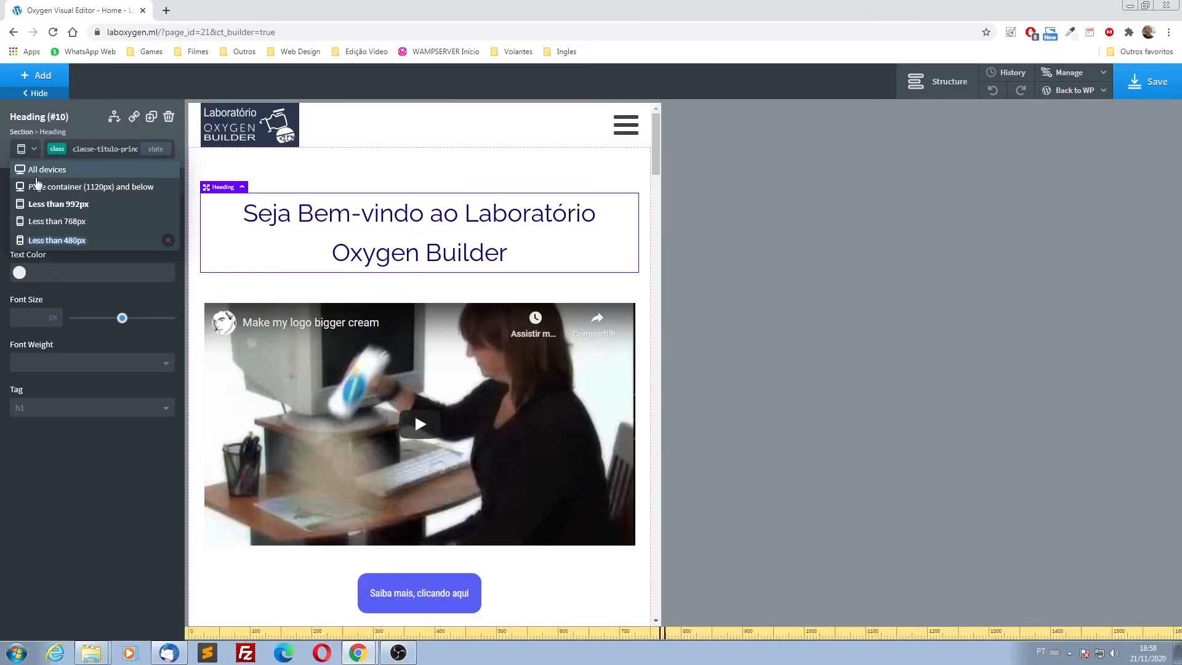
pyautogui.click(55, 236)
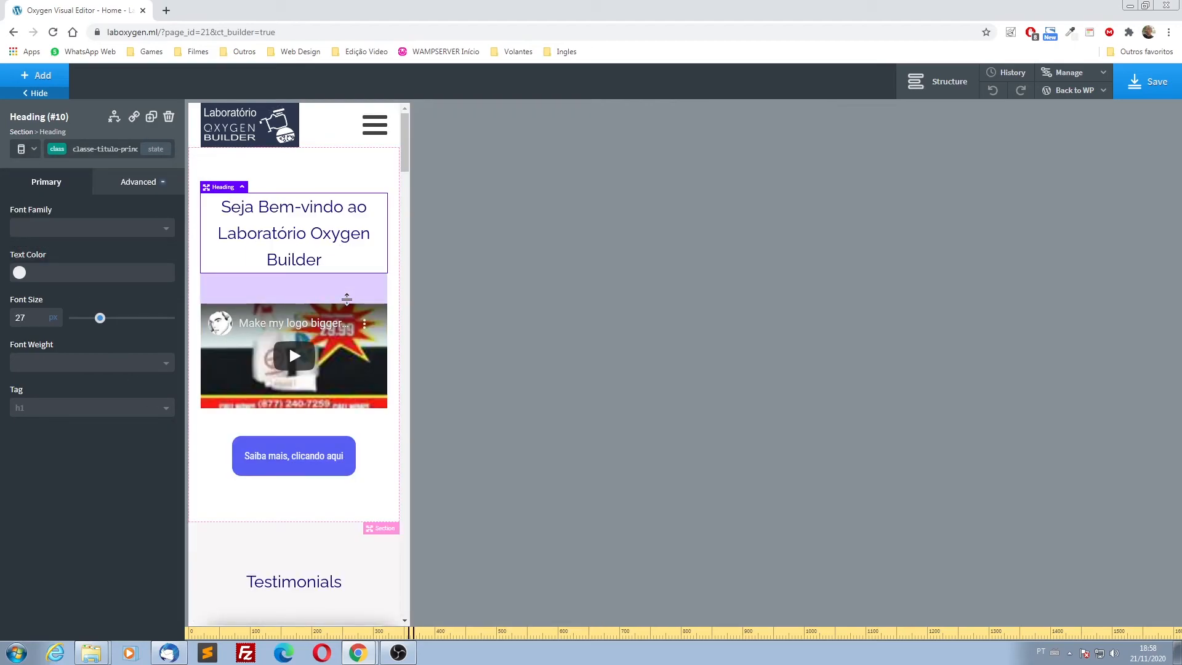
pyautogui.scroll(-2, 258, 602)
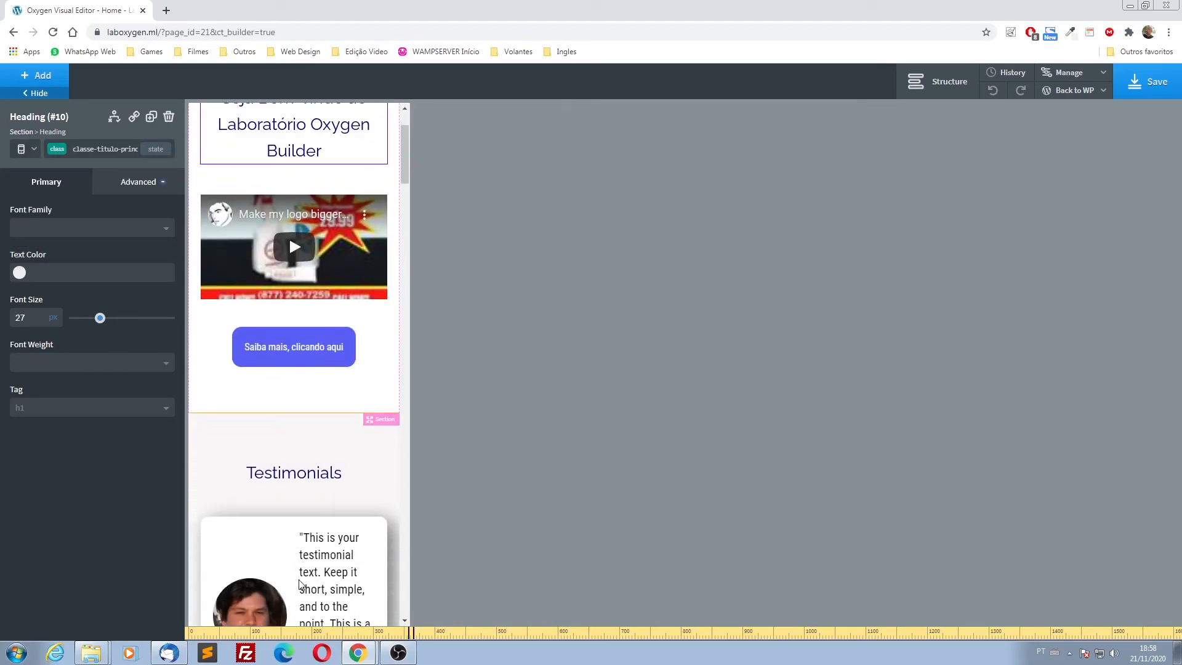
pyautogui.scroll(2, 298, 477)
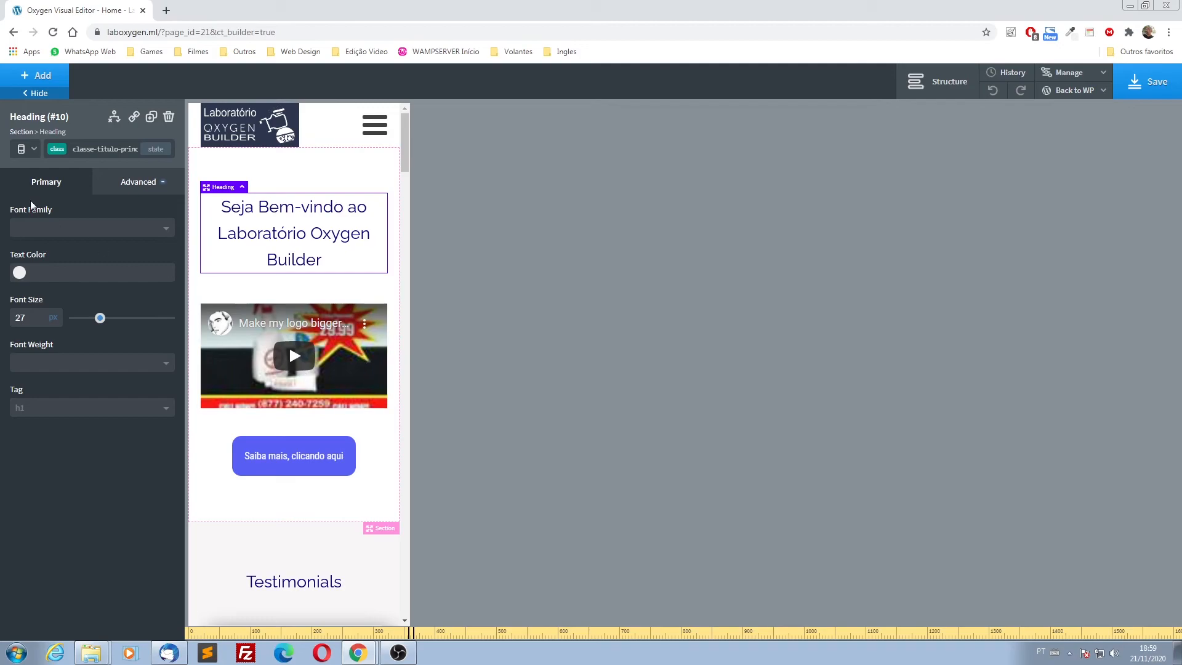
# - Select the testimonials section from the All devices view and preview it at successive breakpoints down to Less than 768px
pyautogui.click(28, 149)
pyautogui.click(39, 174)
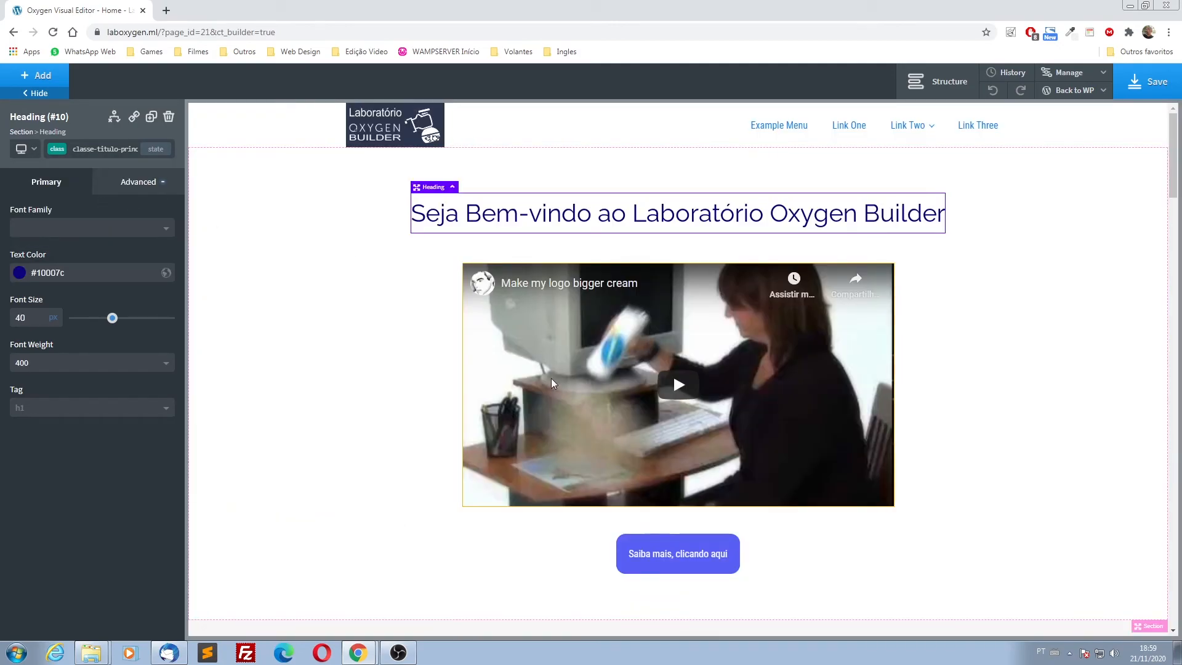
pyautogui.scroll(-7, 501, 360)
pyautogui.click(264, 250)
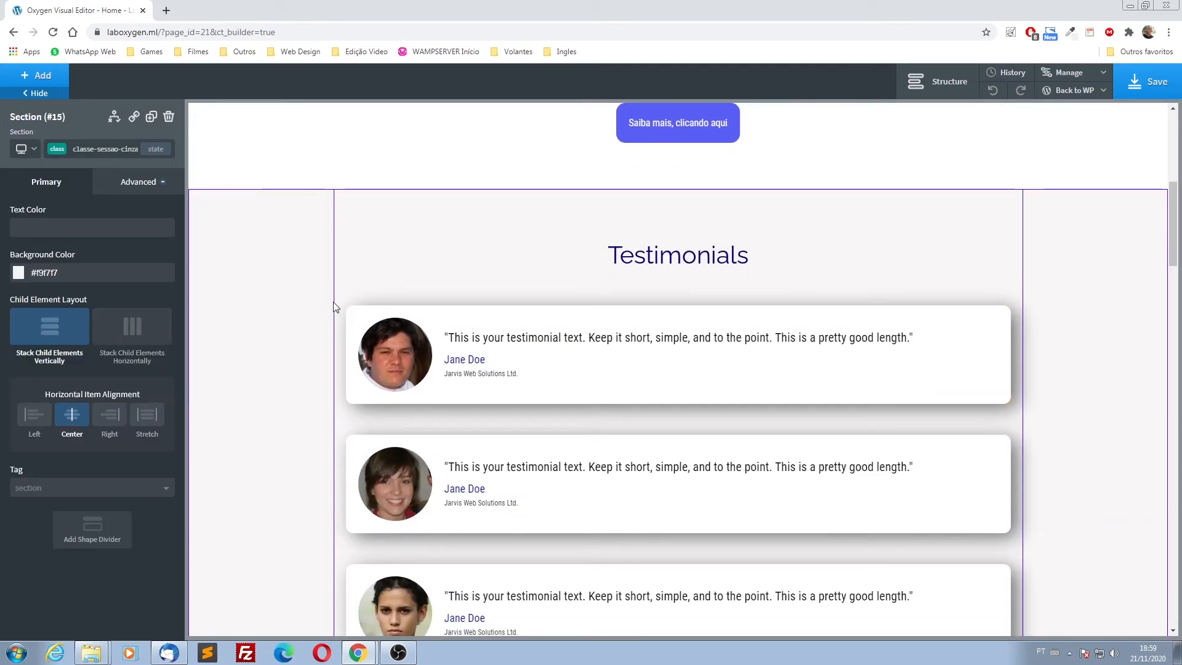
pyautogui.click(34, 150)
pyautogui.click(41, 187)
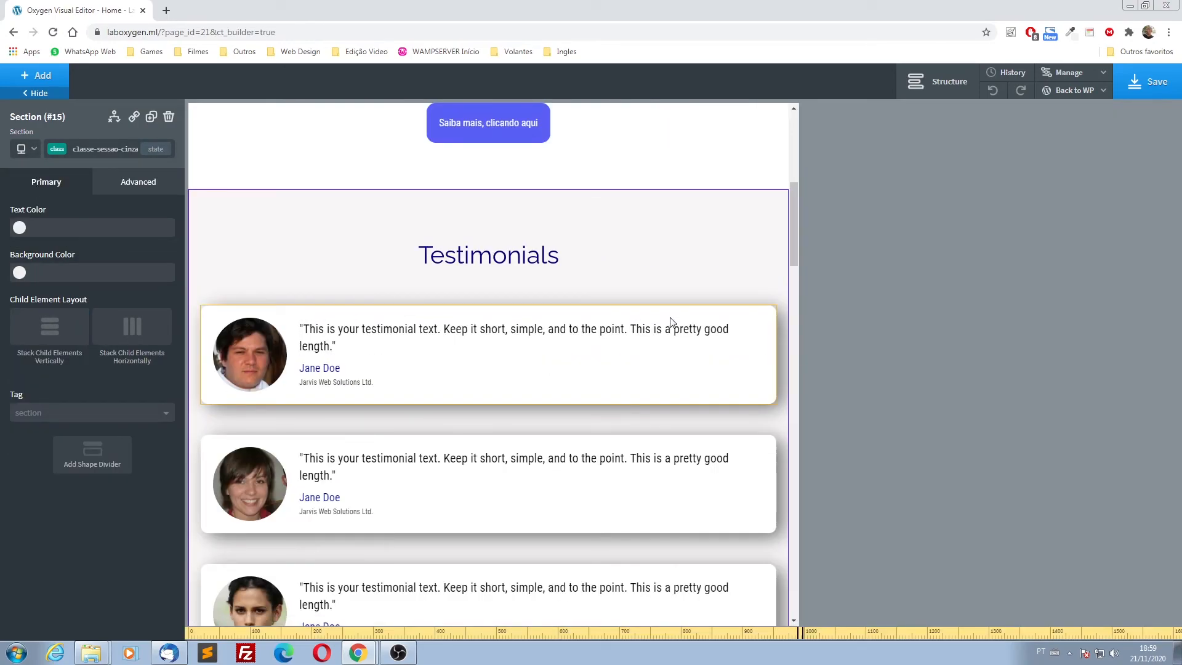
pyautogui.click(34, 150)
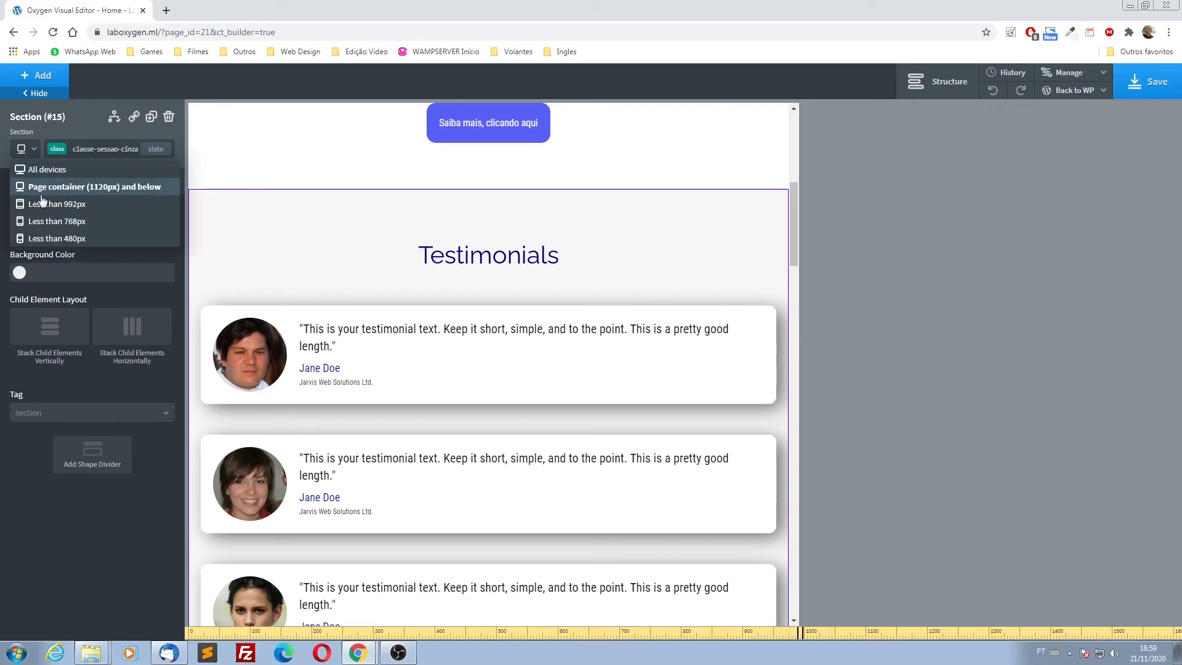
pyautogui.click(46, 205)
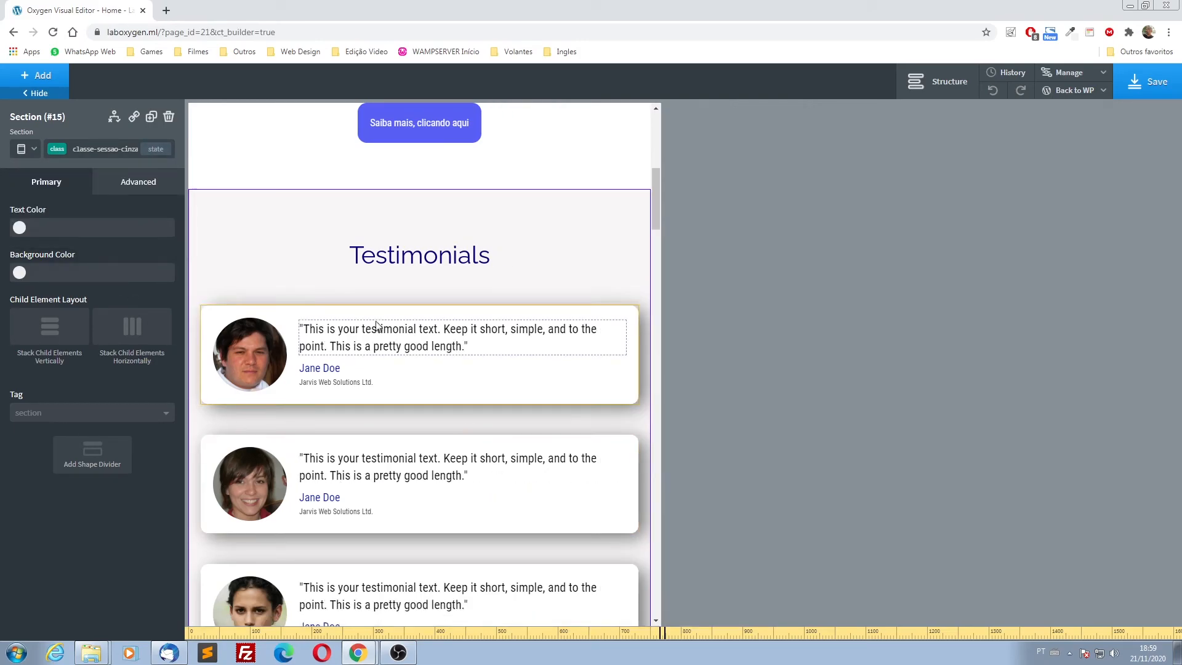
pyautogui.click(33, 150)
pyautogui.click(40, 223)
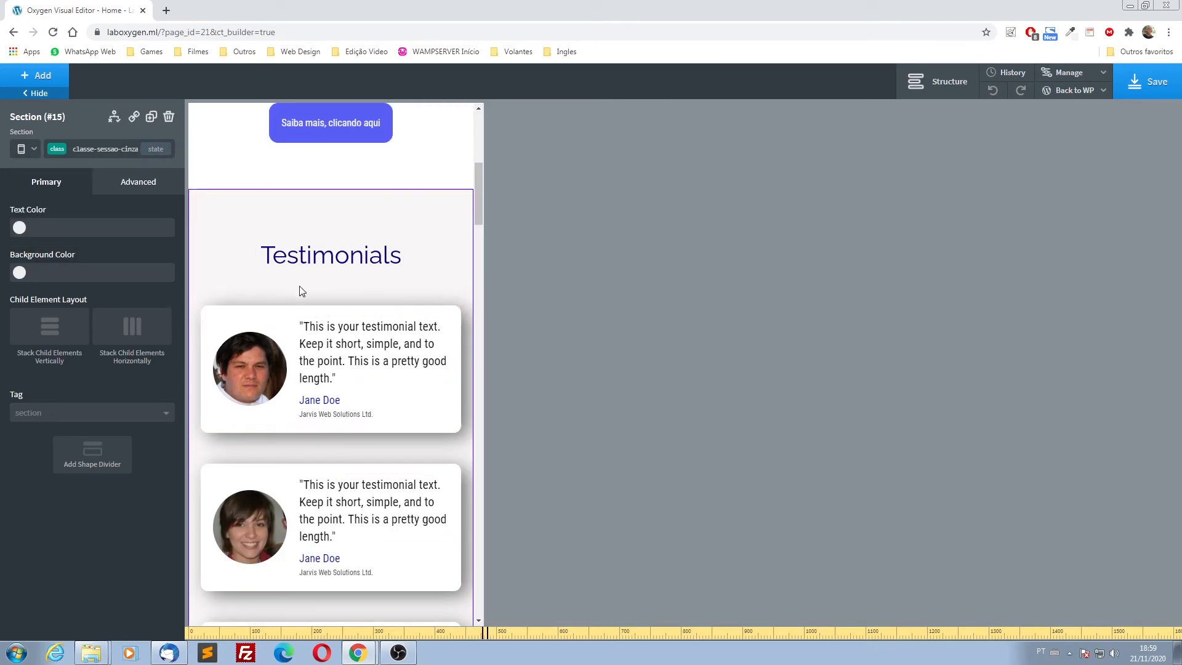
# - Return to the All devices view and select the first testimonial card in the Testimonials section
pyautogui.scroll(-2, 345, 469)
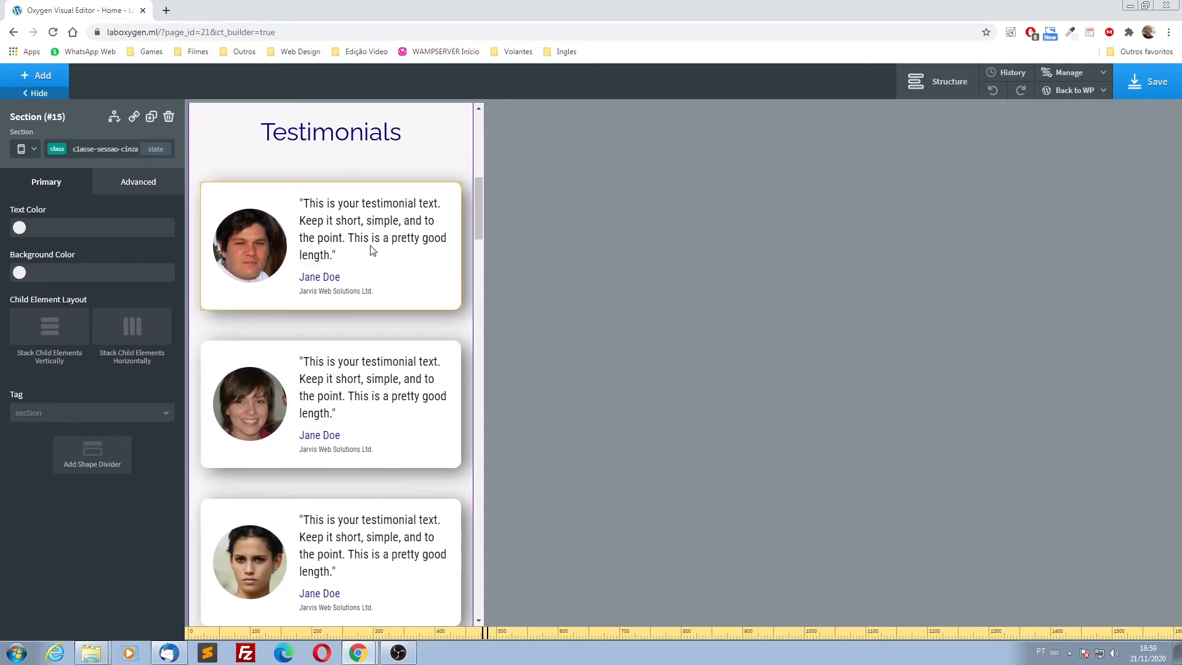
pyautogui.click(34, 151)
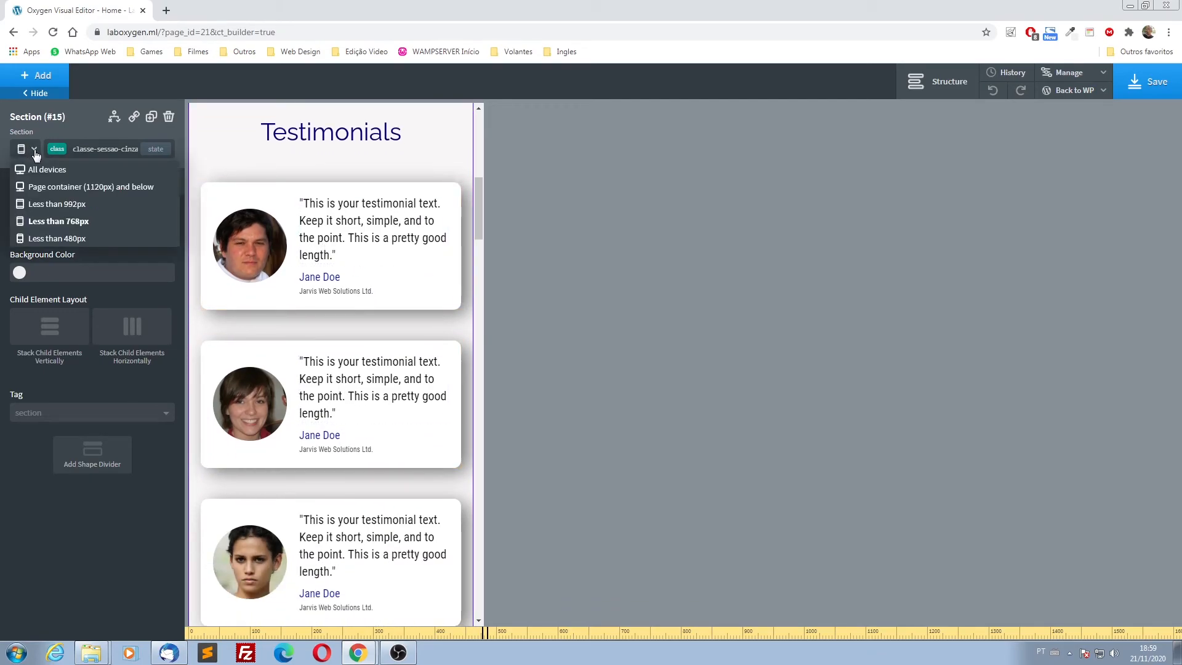
pyautogui.click(39, 169)
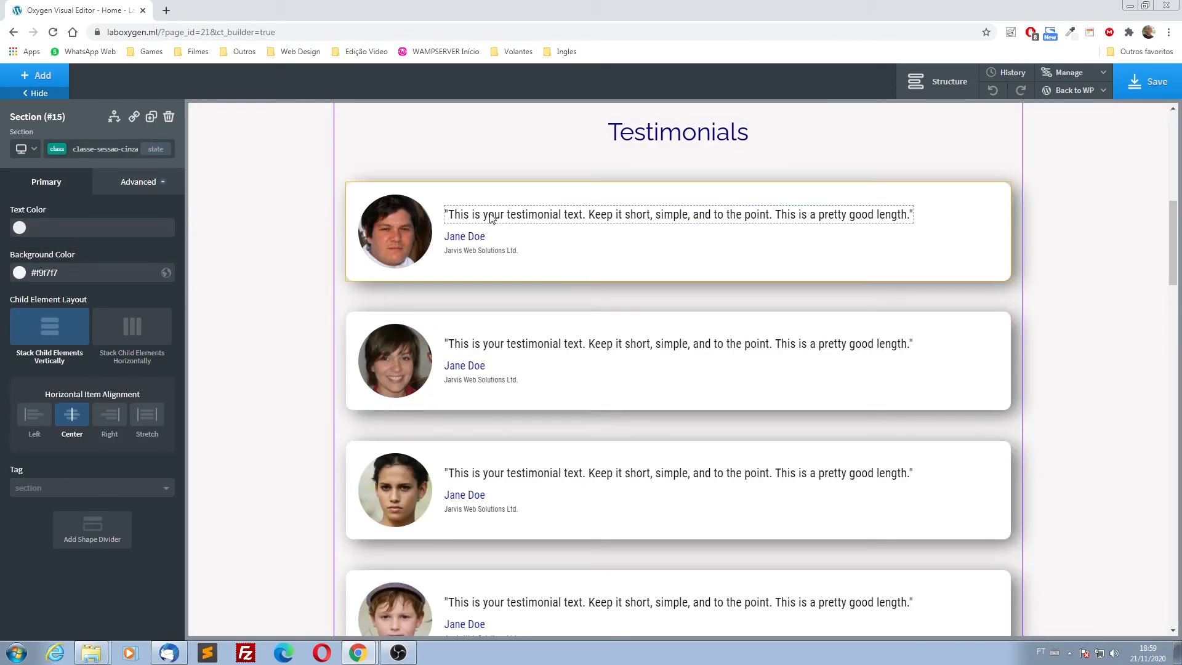
pyautogui.click(501, 192)
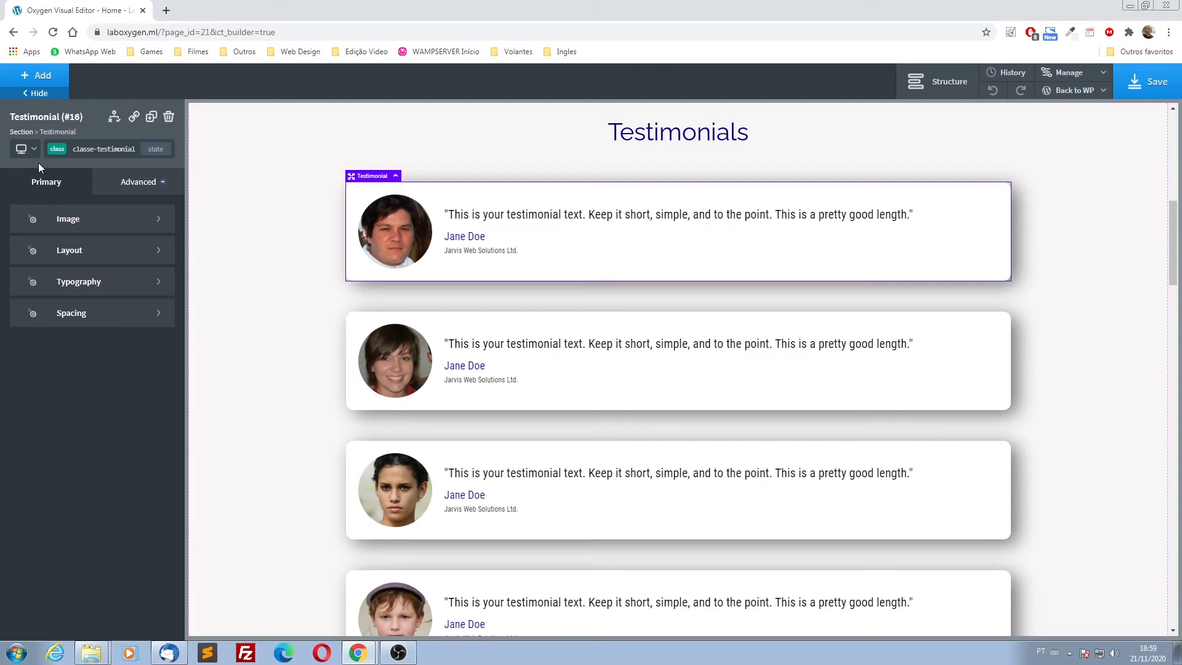
pyautogui.click(138, 184)
pyautogui.click(76, 282)
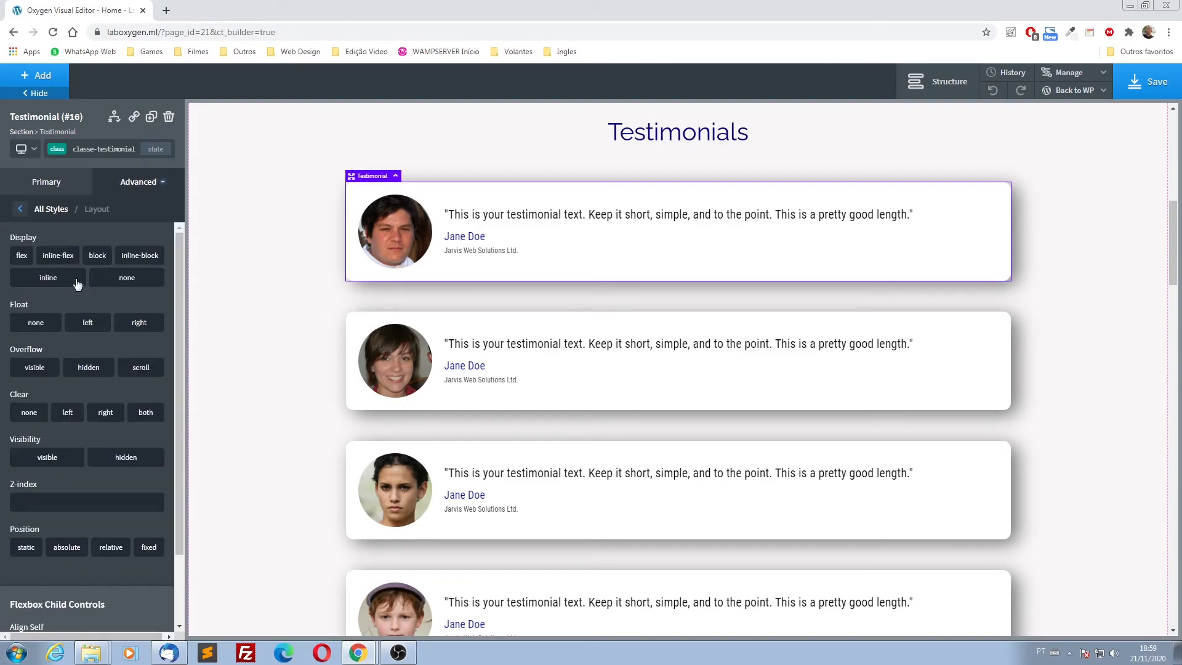
pyautogui.scroll(-3, 153, 418)
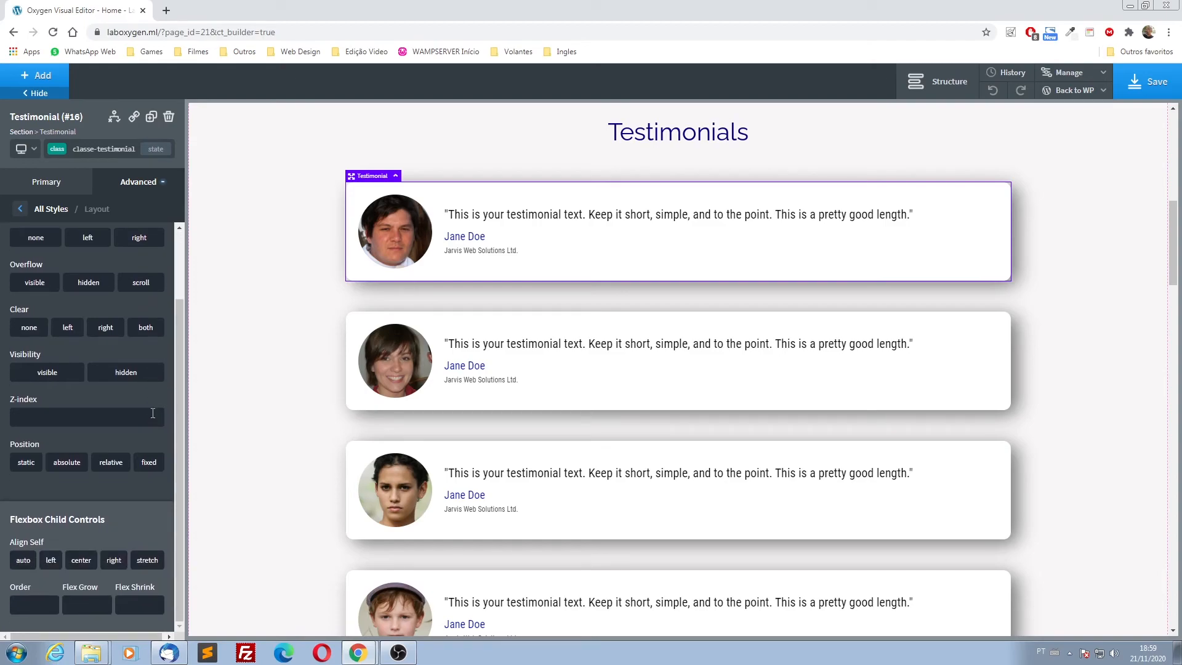
pyautogui.scroll(3, 151, 406)
pyautogui.click(51, 211)
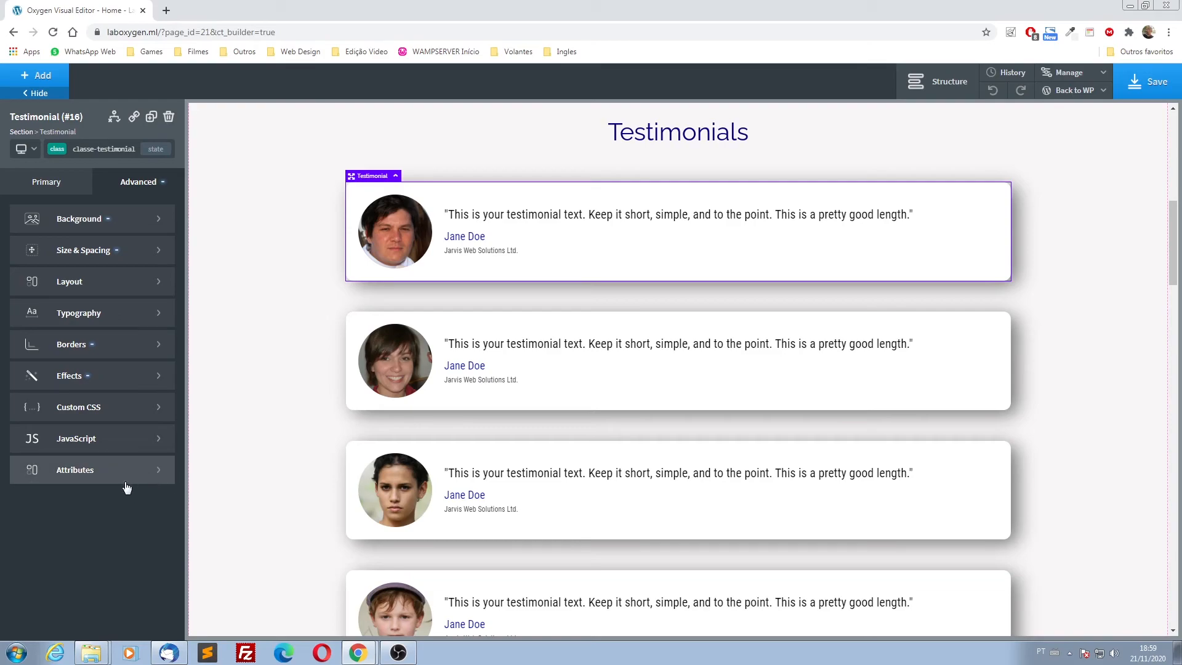
pyautogui.click(46, 183)
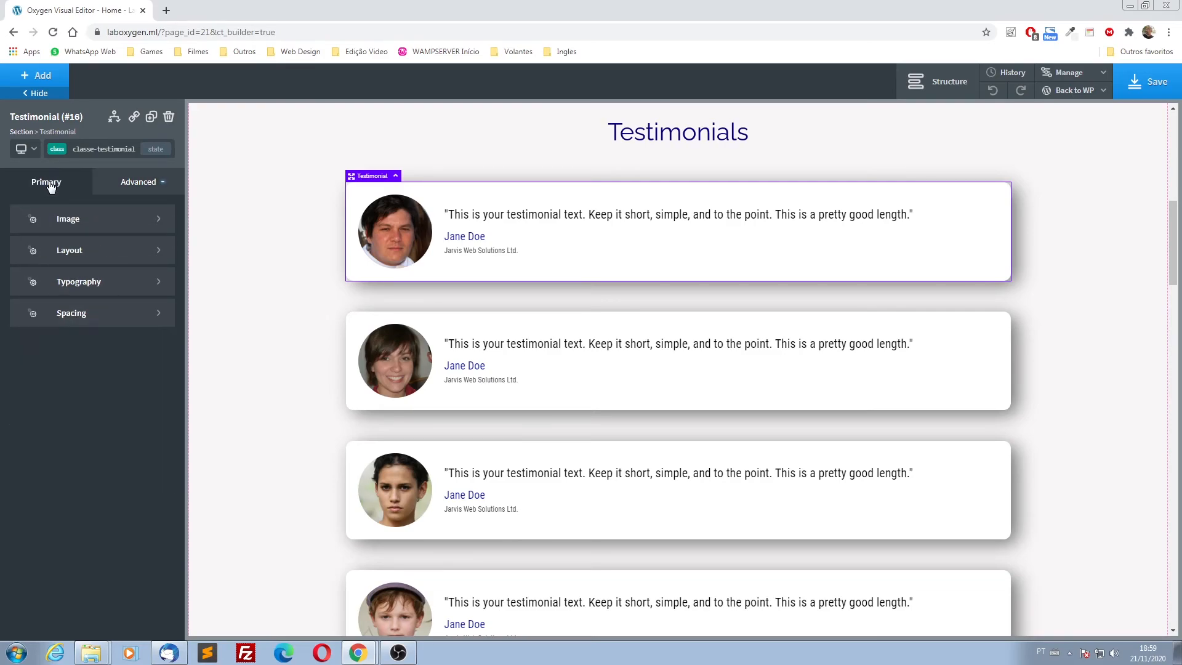
# - Set the testimonial class to switch to a vertical layout below the Less than 768px breakpoint
pyautogui.click(84, 257)
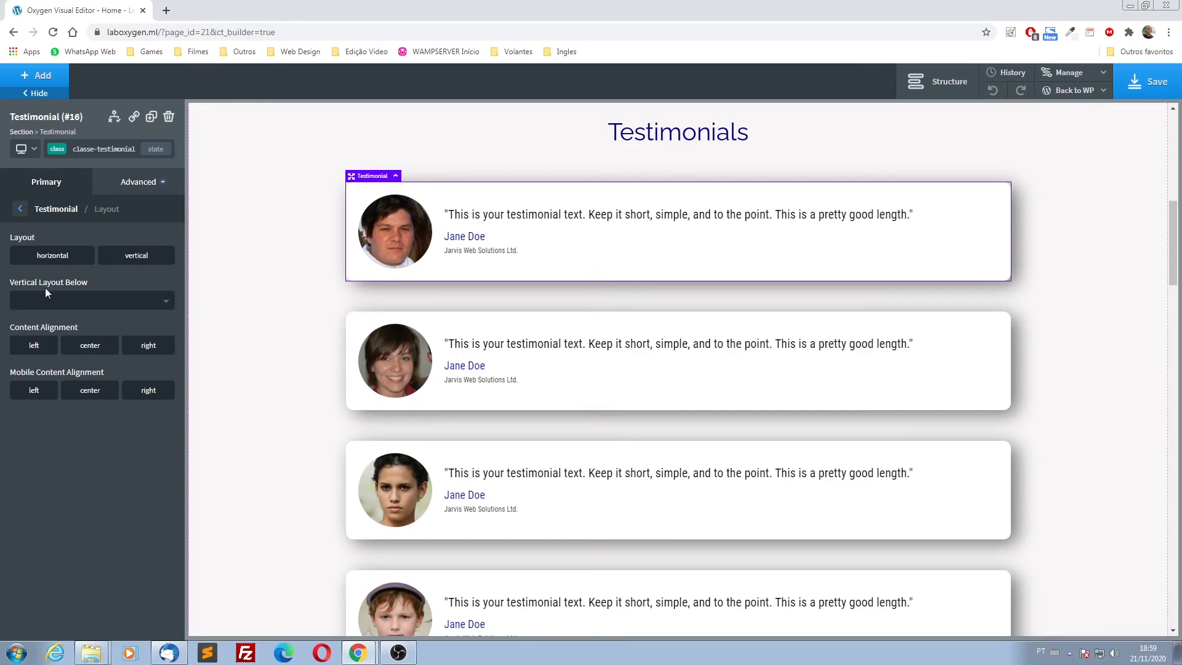
pyautogui.click(53, 301)
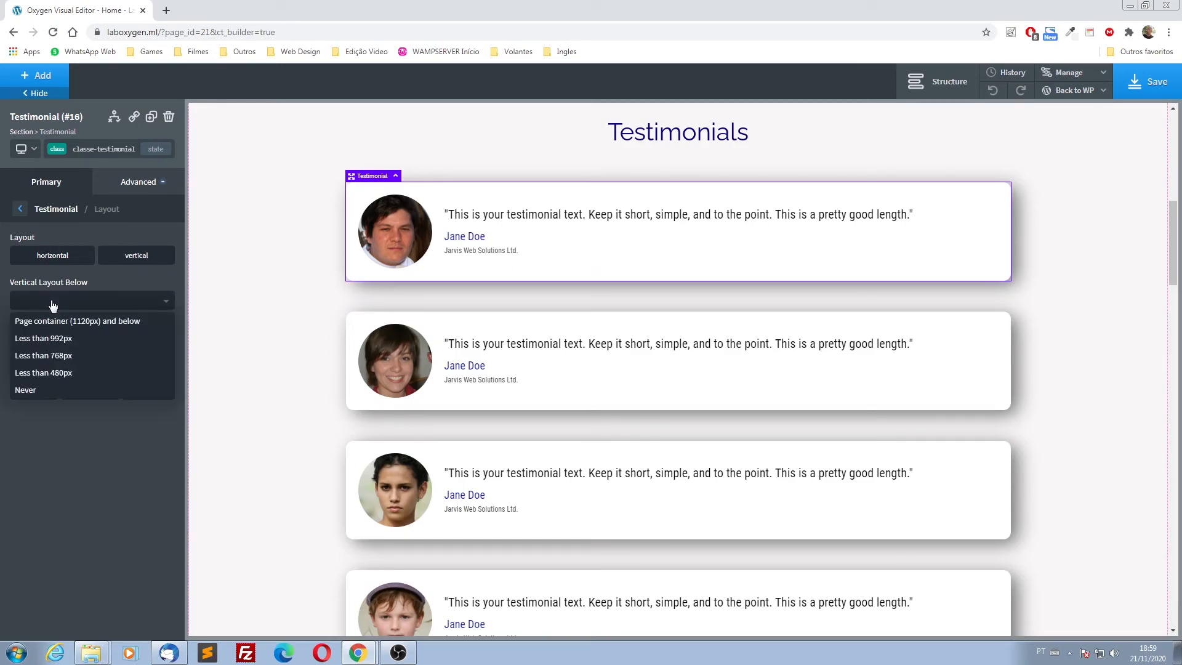
pyautogui.click(64, 357)
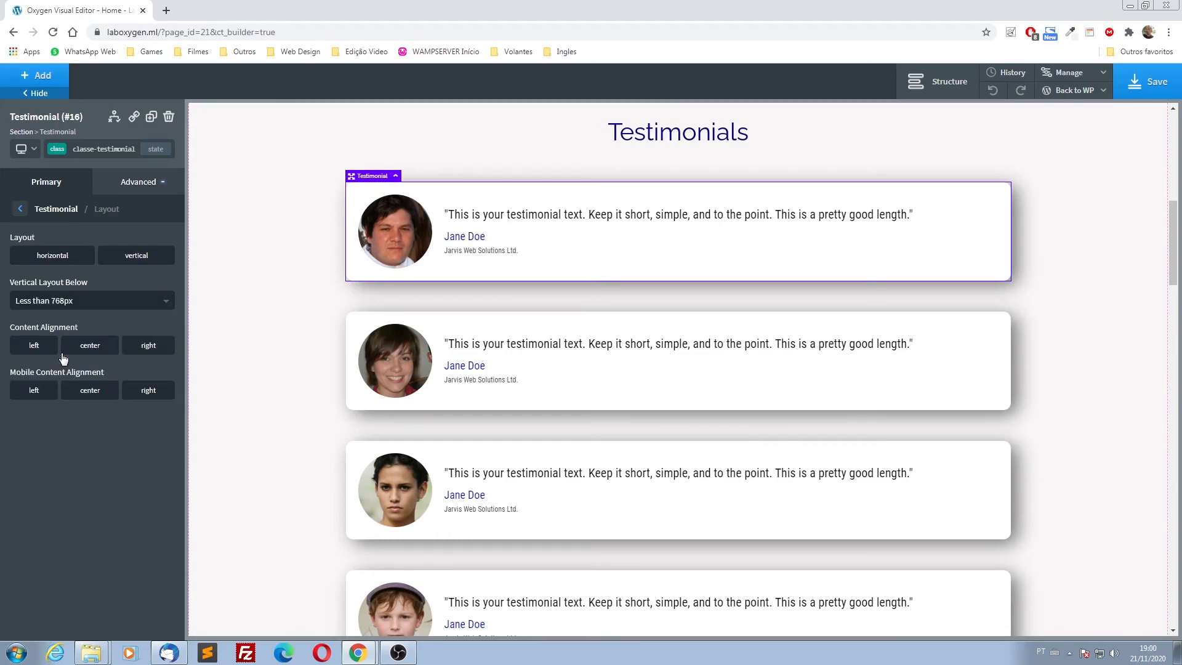
# - Try the vertical layout for the testimonial class on all devices and clear it again
pyautogui.click(142, 259)
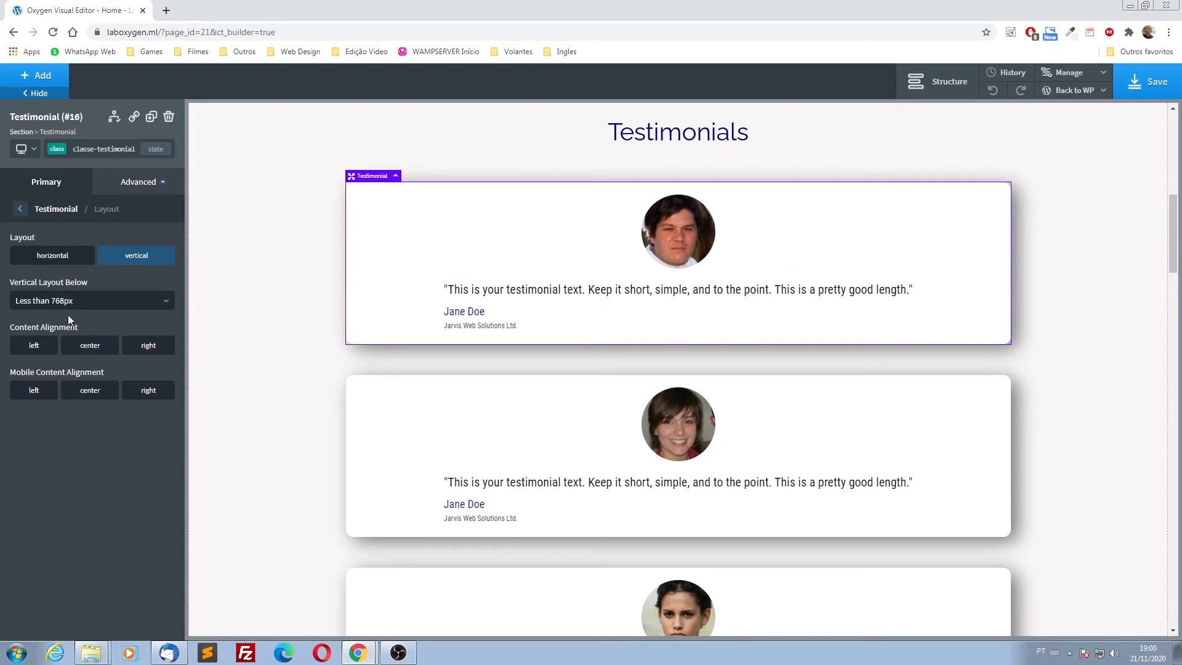
pyautogui.click(115, 254)
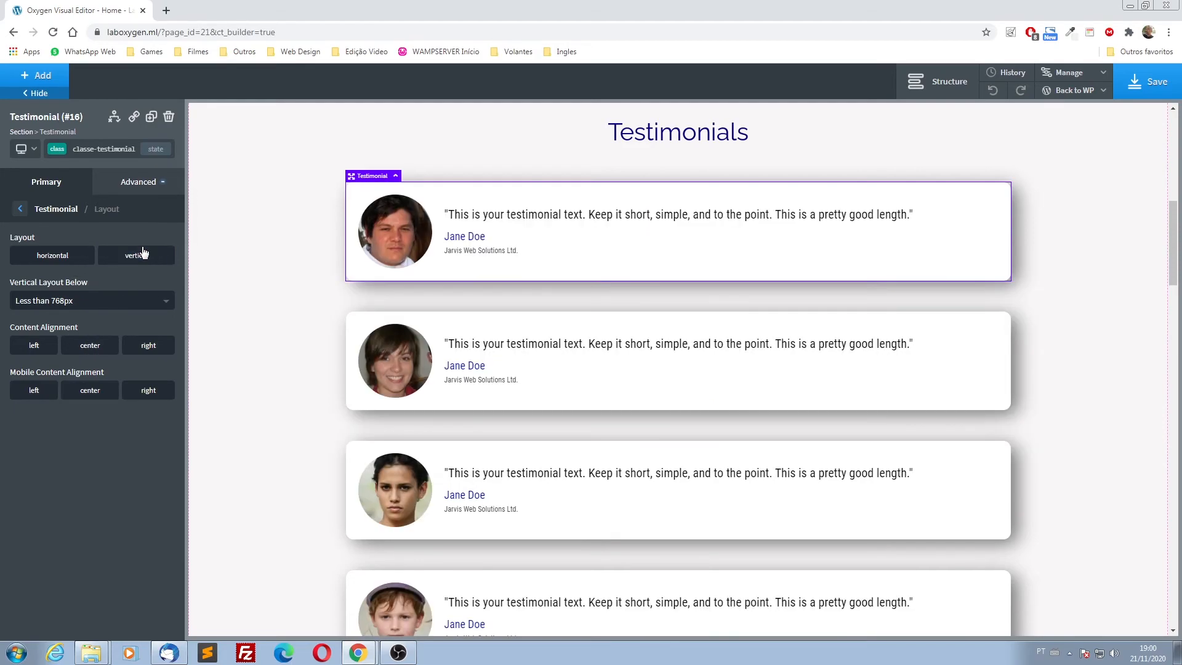
# - Preview the testimonial cards at each breakpoint from All devices through Page container (1120px) and below and Less than 992px to Less than 768px
pyautogui.click(37, 149)
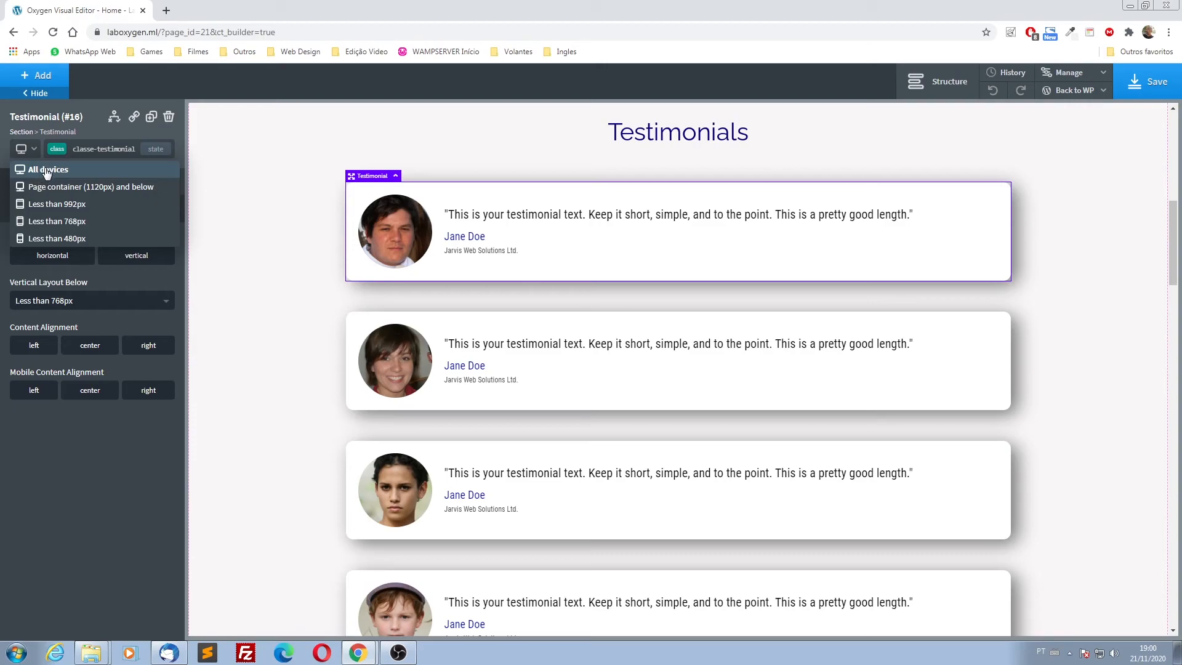
pyautogui.click(46, 171)
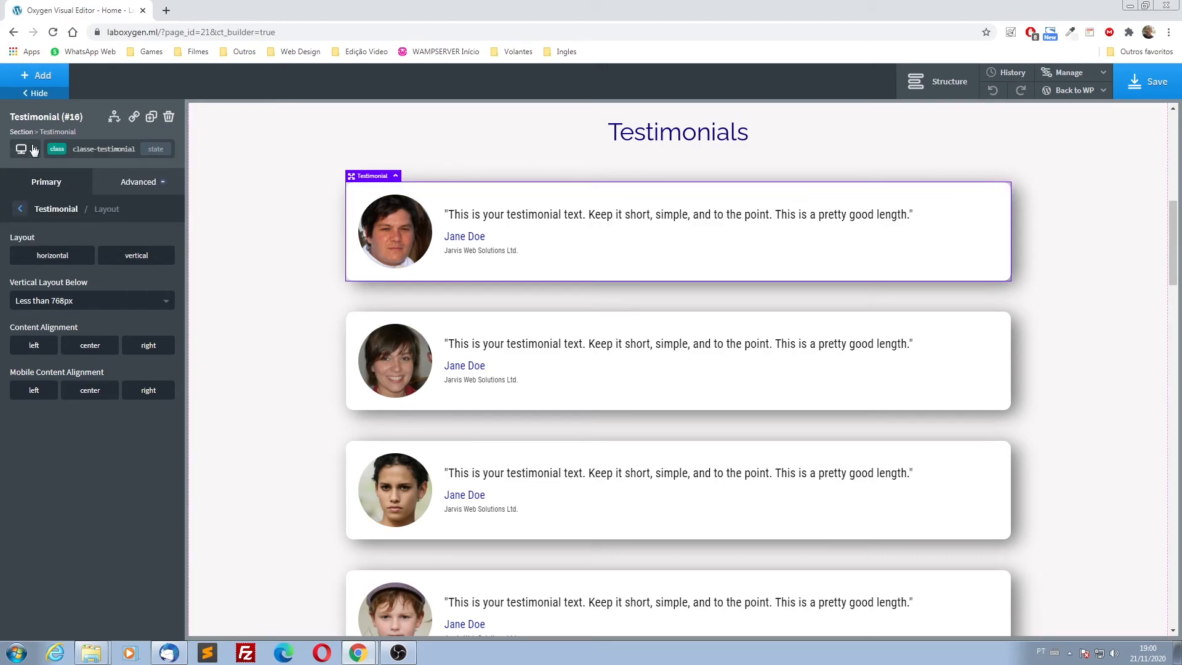
pyautogui.click(34, 149)
pyautogui.click(50, 212)
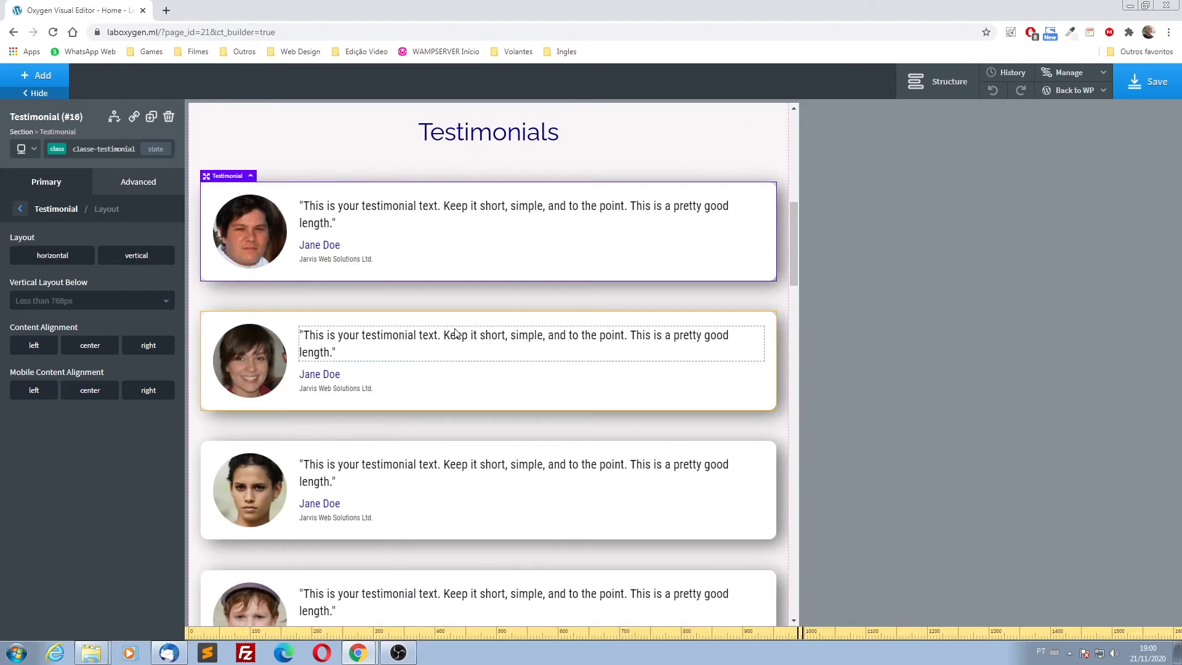
pyautogui.click(34, 149)
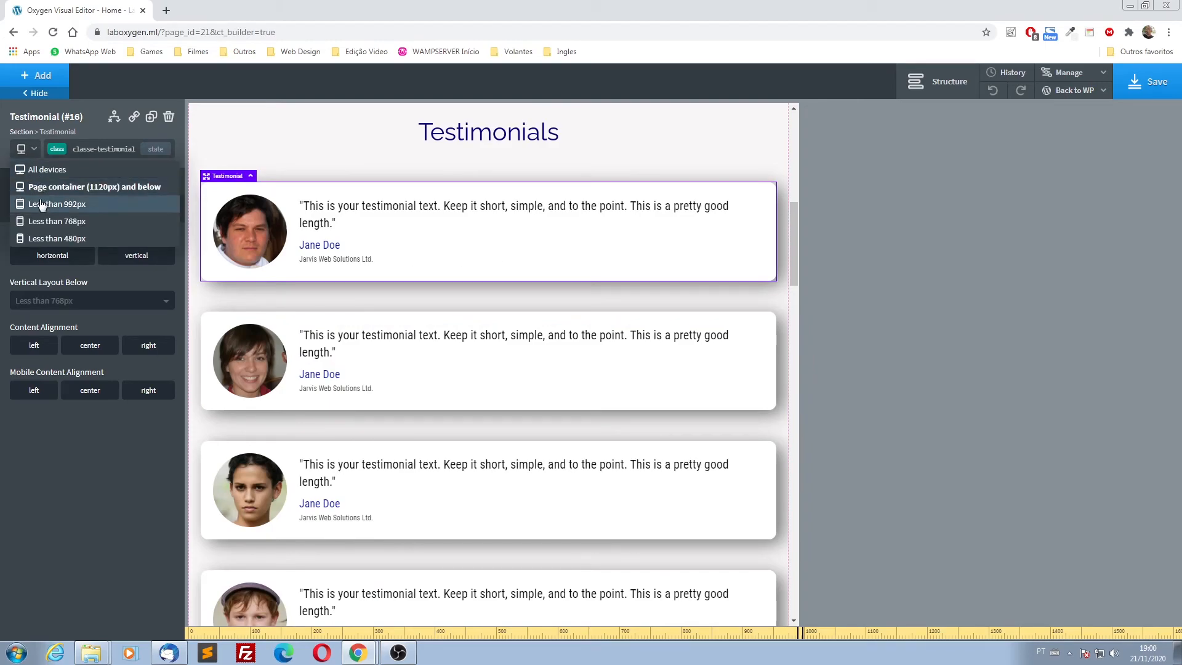
pyautogui.click(47, 212)
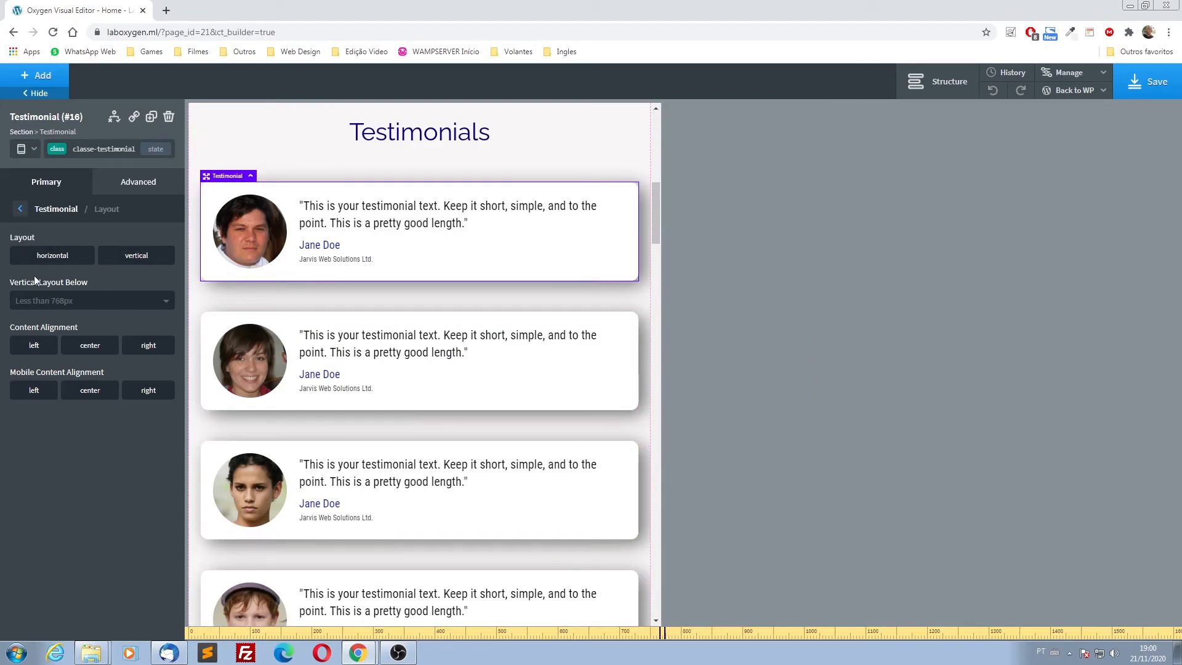
pyautogui.click(33, 149)
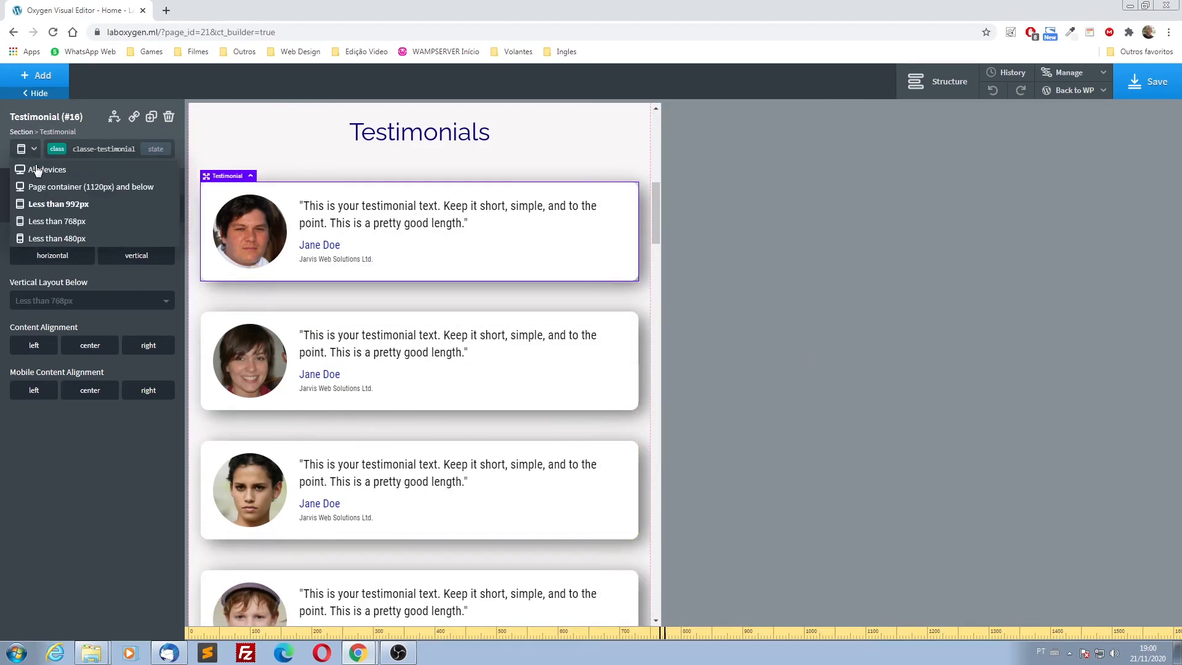
pyautogui.click(39, 222)
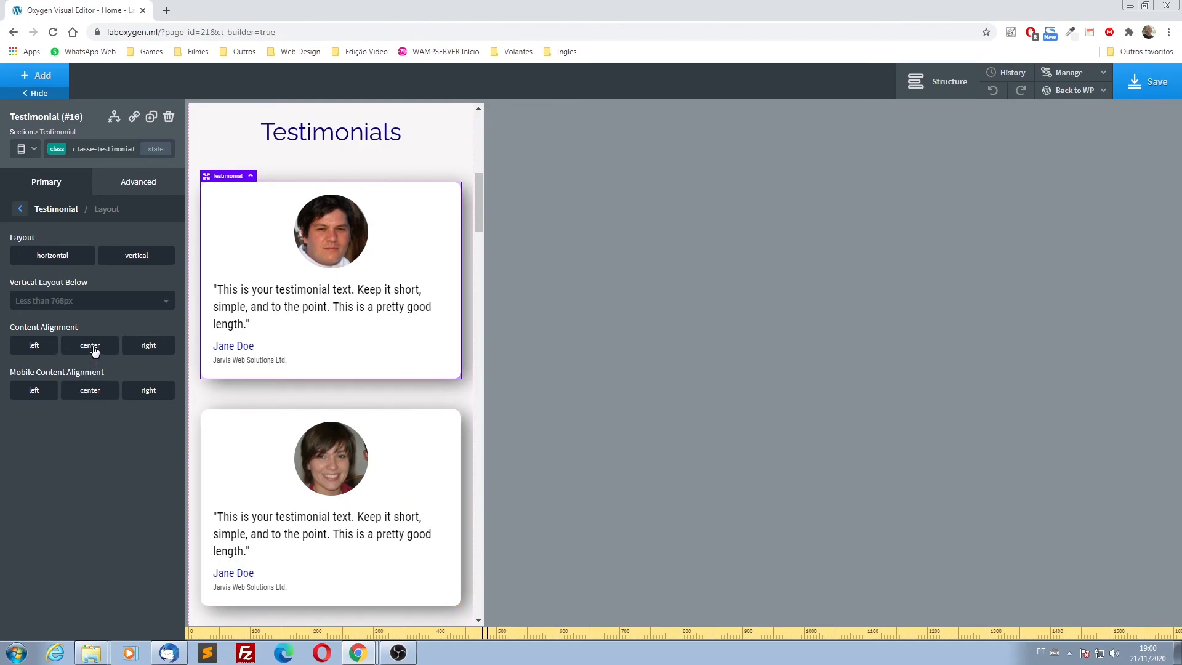
# - Try center content alignment for the testimonial class in the All devices view and clear it again
pyautogui.click(38, 150)
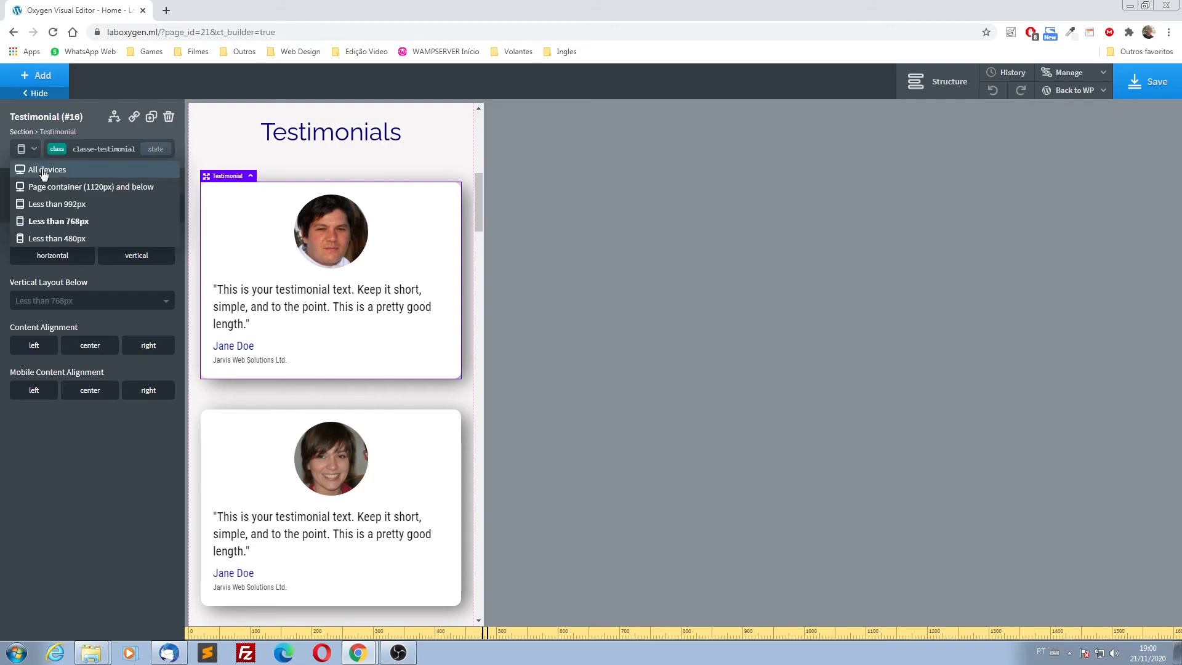
pyautogui.click(43, 168)
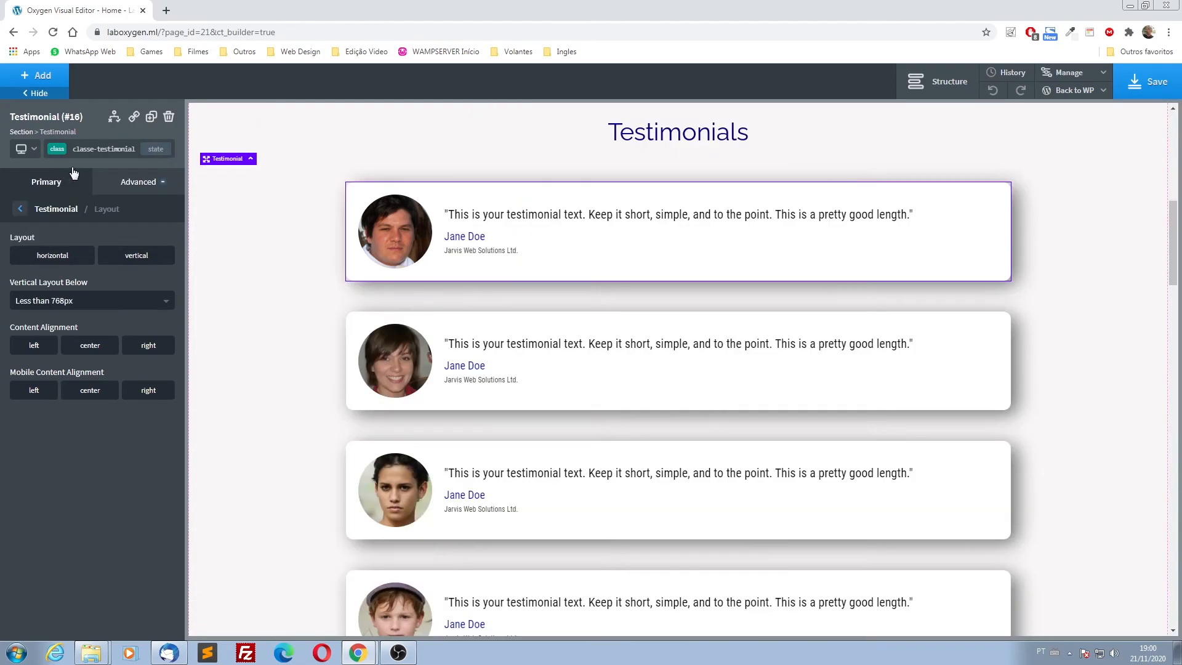
pyautogui.click(94, 352)
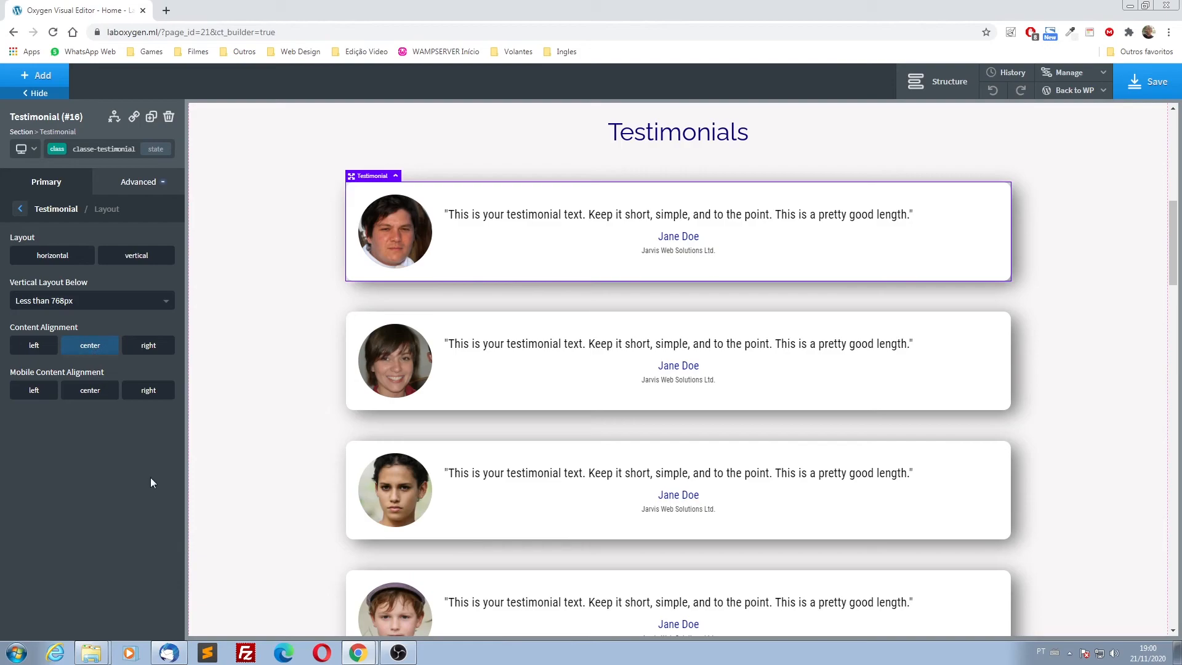
pyautogui.click(77, 356)
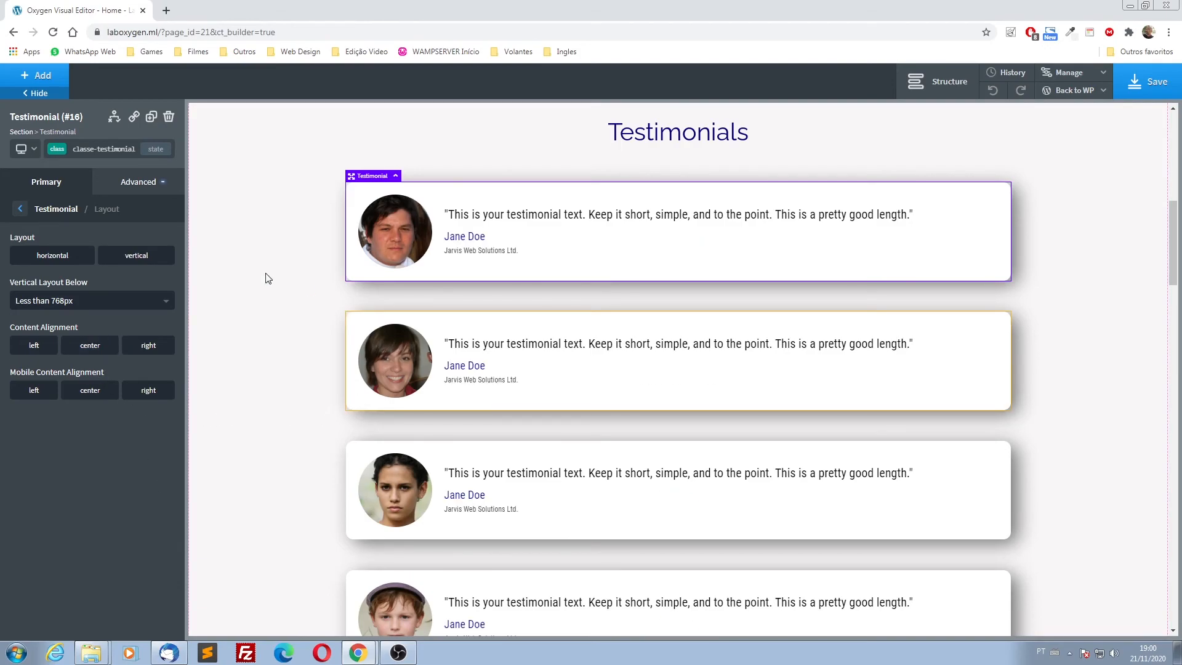
# - Set the testimonial class's content alignment to center at the Less than 768px breakpoint
pyautogui.click(29, 150)
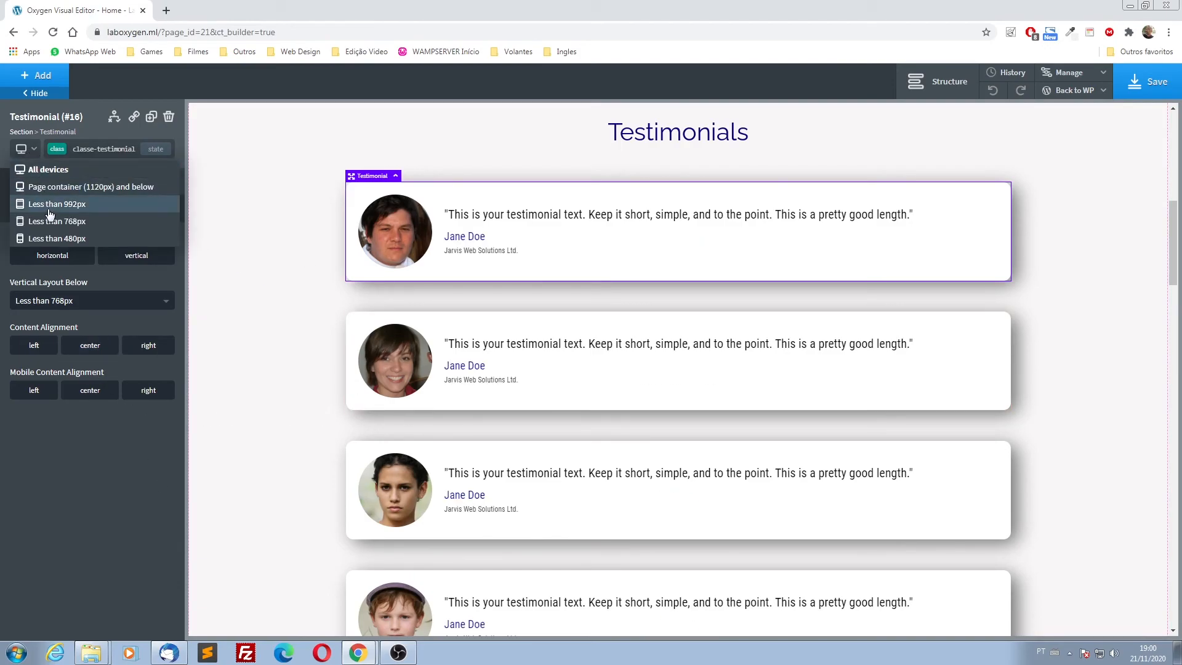
pyautogui.click(56, 238)
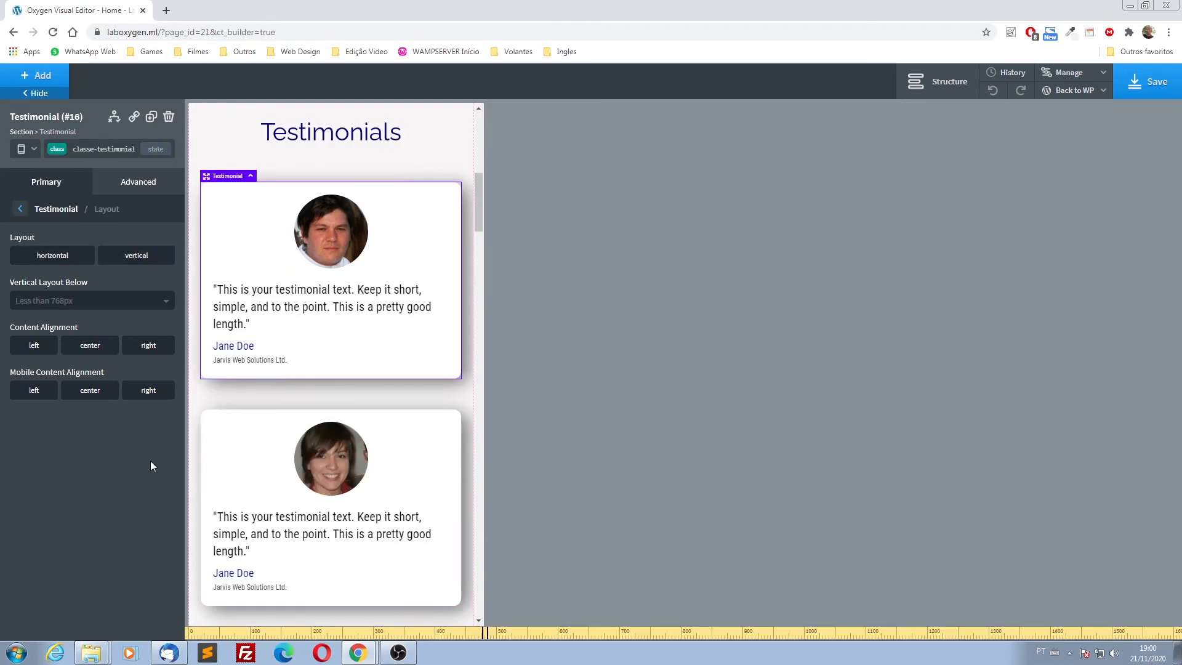
pyautogui.click(102, 347)
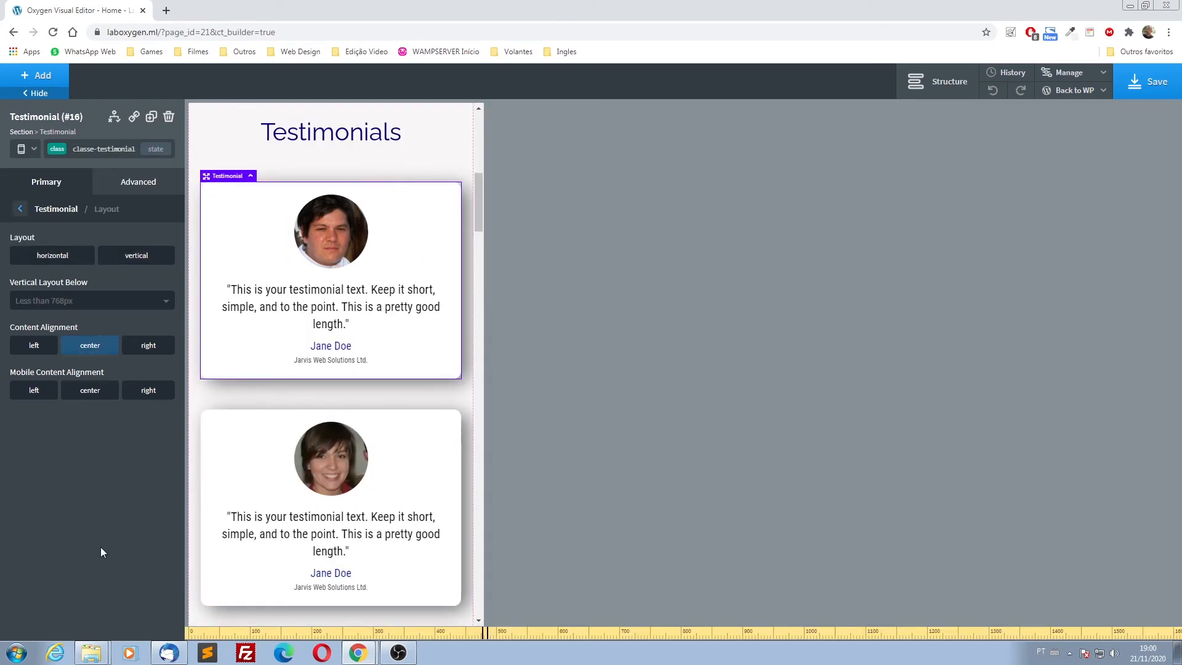
# - Compare the testimonial alignment in the All devices, Less than 992px and Less than 768px views, checking down to the last card
pyautogui.click(35, 151)
pyautogui.click(38, 174)
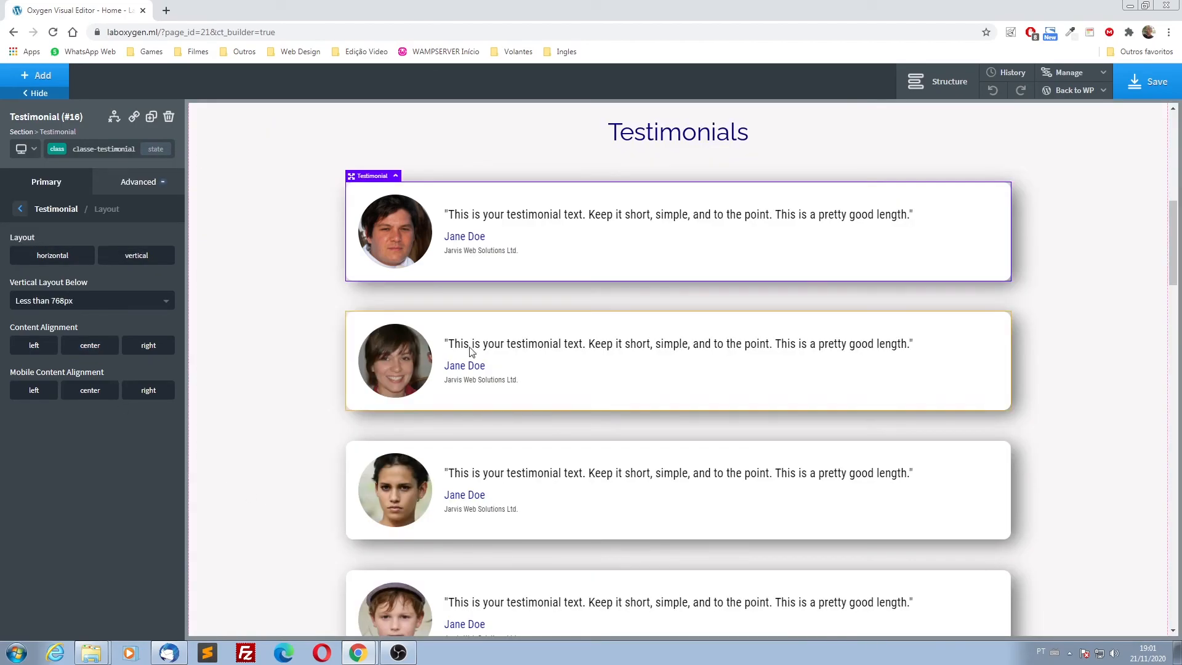
pyautogui.click(35, 151)
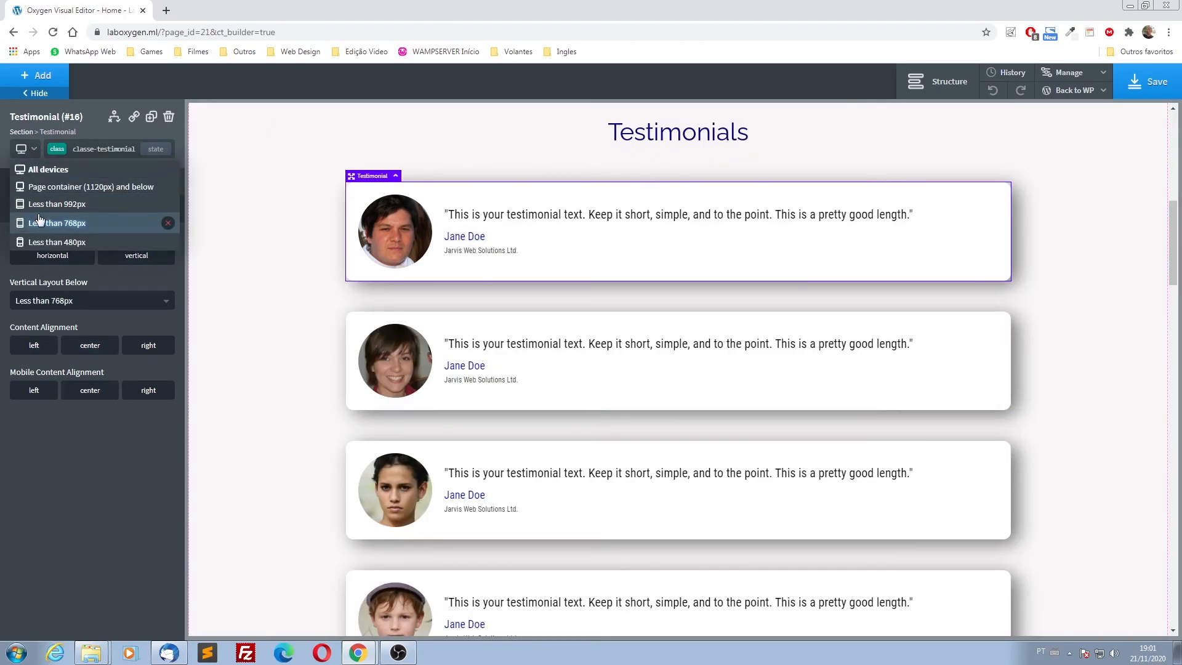
pyautogui.click(38, 222)
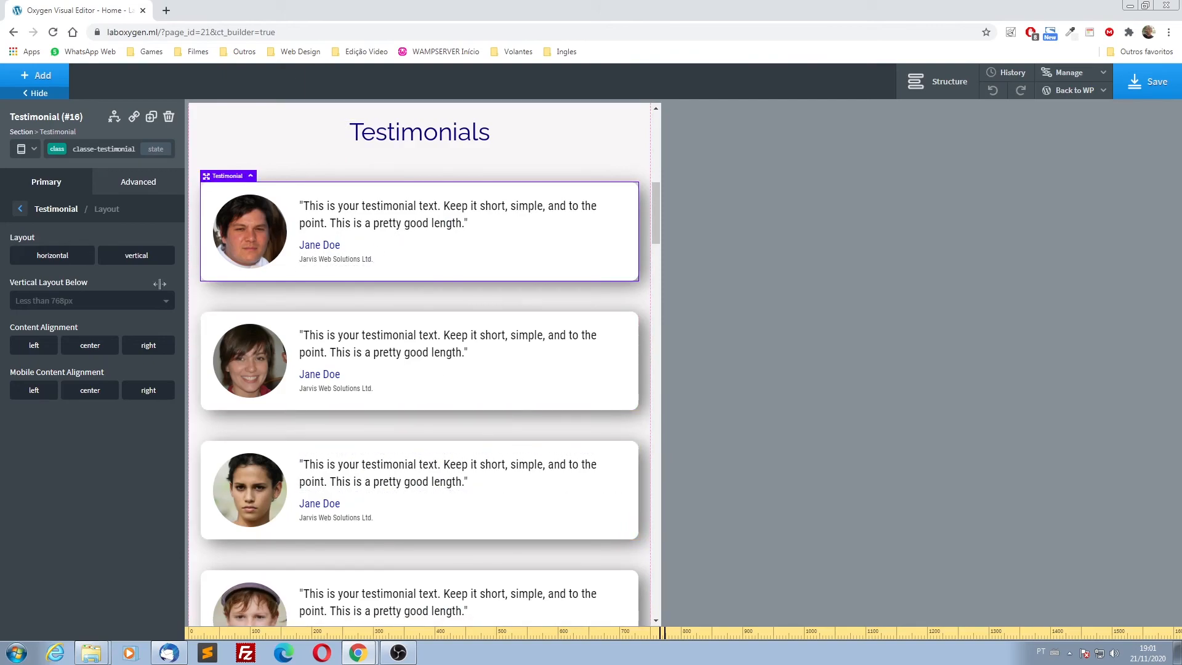
pyautogui.click(28, 150)
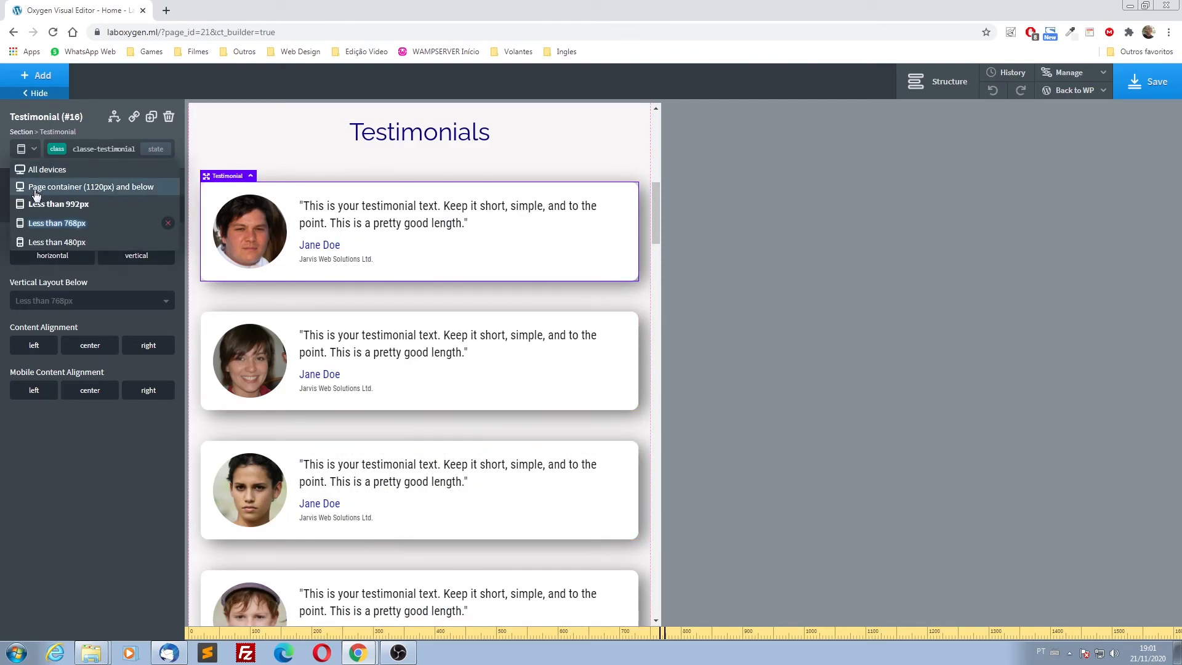
pyautogui.click(38, 242)
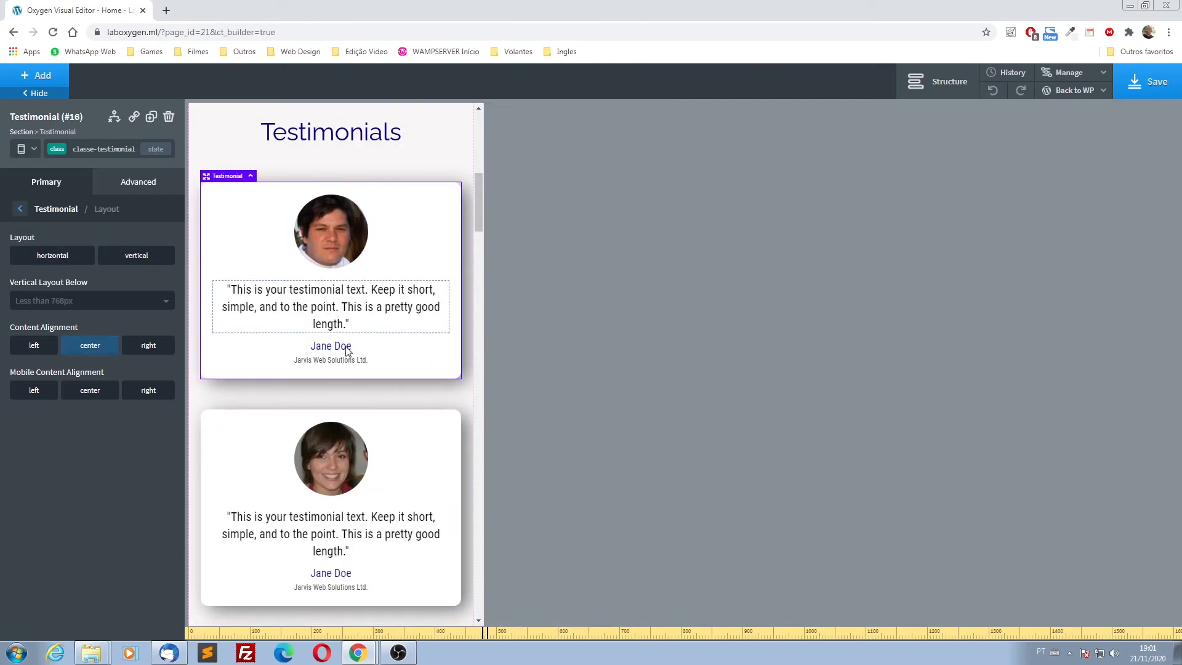
pyautogui.scroll(-7, 338, 560)
pyautogui.scroll(-1, 330, 560)
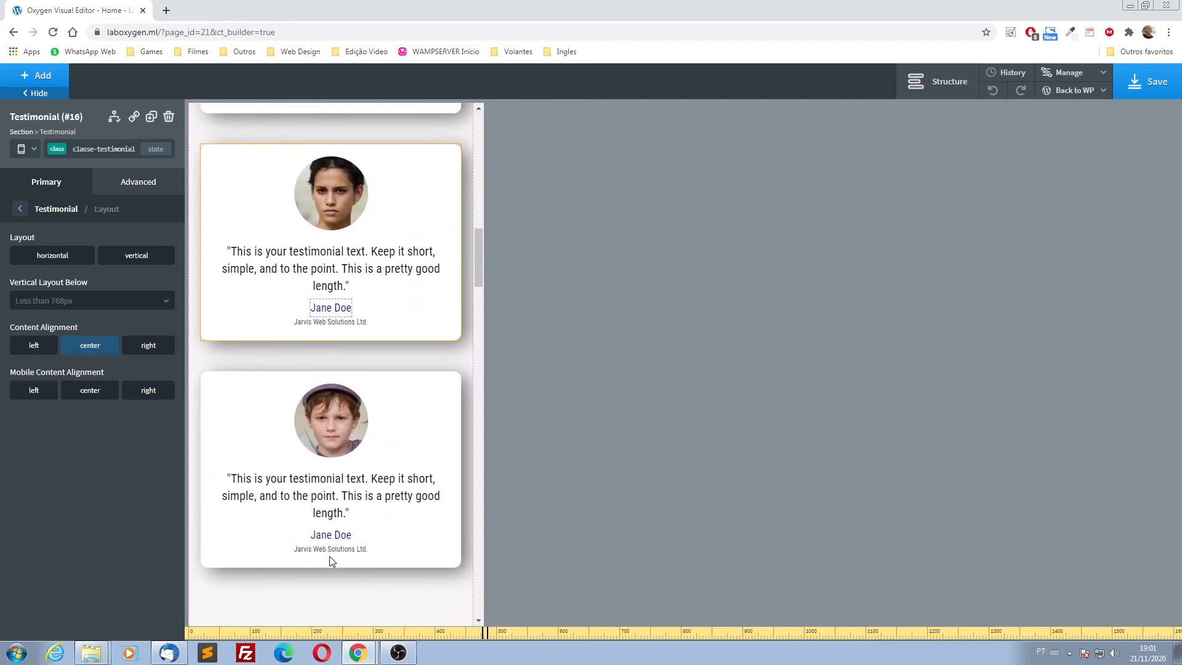
pyautogui.scroll(-4, 330, 555)
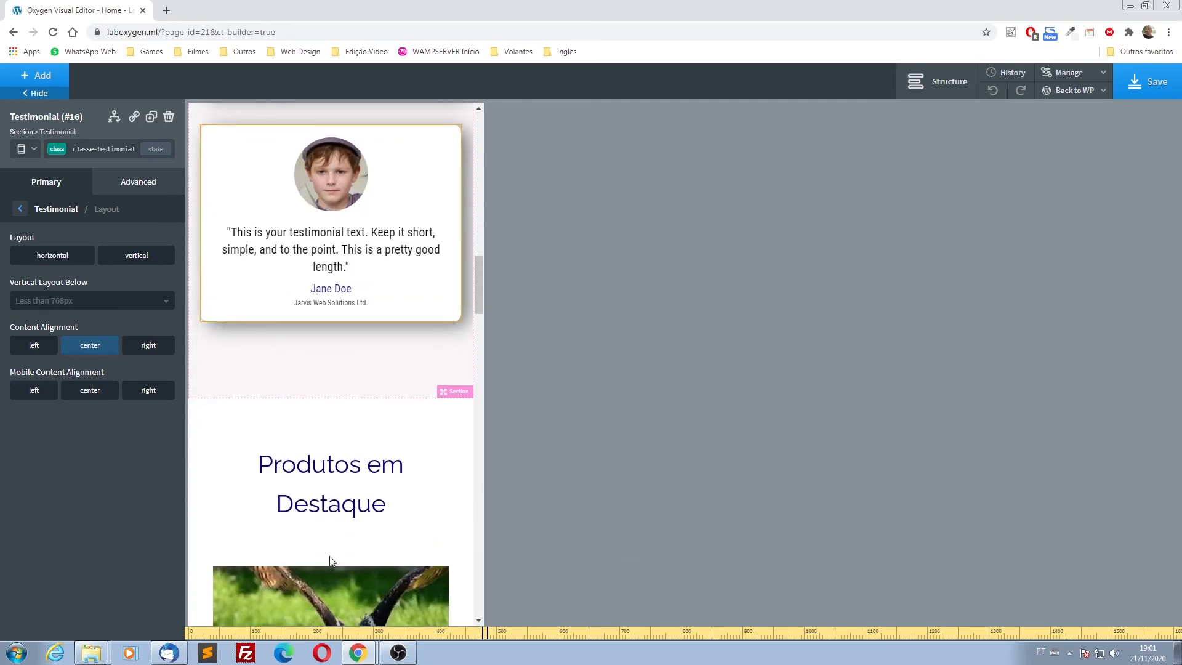
# - Return to the All devices view and show the Produtos em Destaque section
pyautogui.click(31, 149)
pyautogui.scroll(6, 401, 404)
pyautogui.scroll(-11, 402, 405)
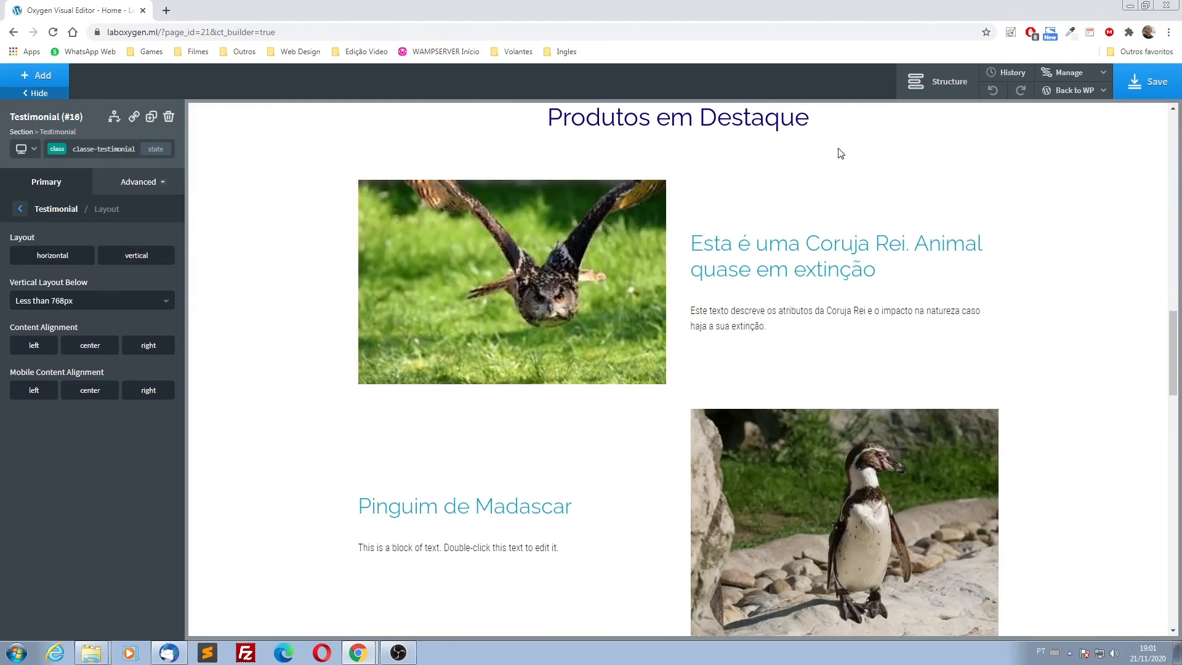
# - Check the Produtos em Destaque section's image and text rows in the All devices and Page container (1120px) and below views
pyautogui.scroll(-3, 400, 389)
pyautogui.scroll(3, 400, 389)
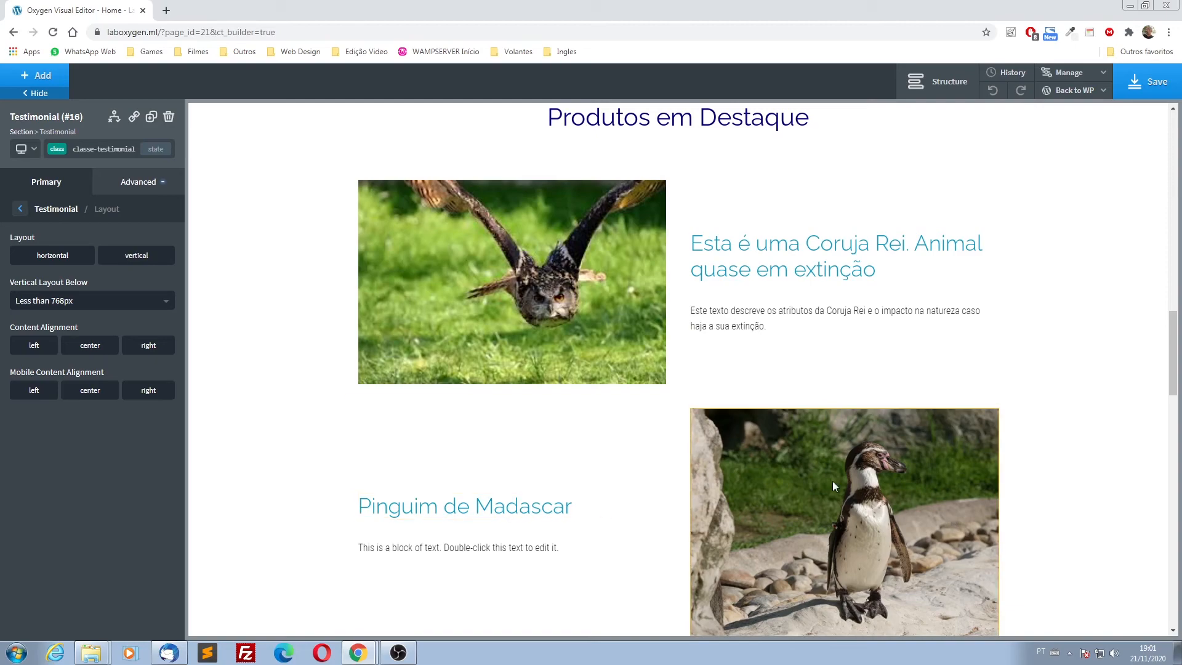
pyautogui.scroll(-3, 834, 487)
pyautogui.scroll(1, 788, 478)
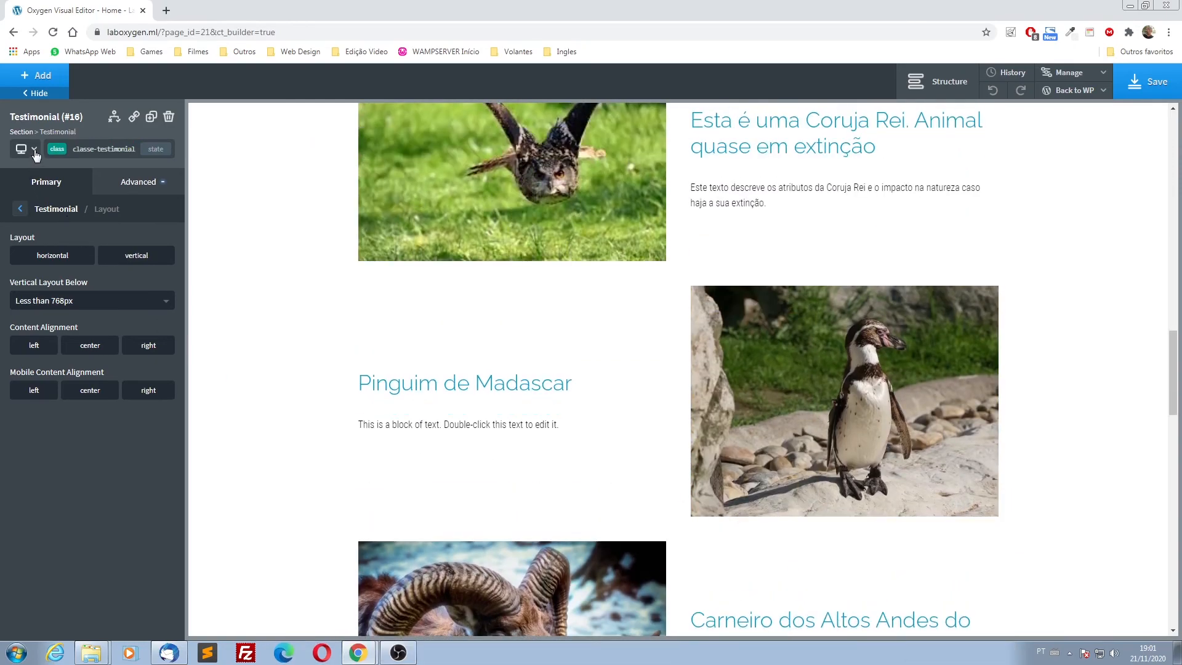
pyautogui.click(35, 152)
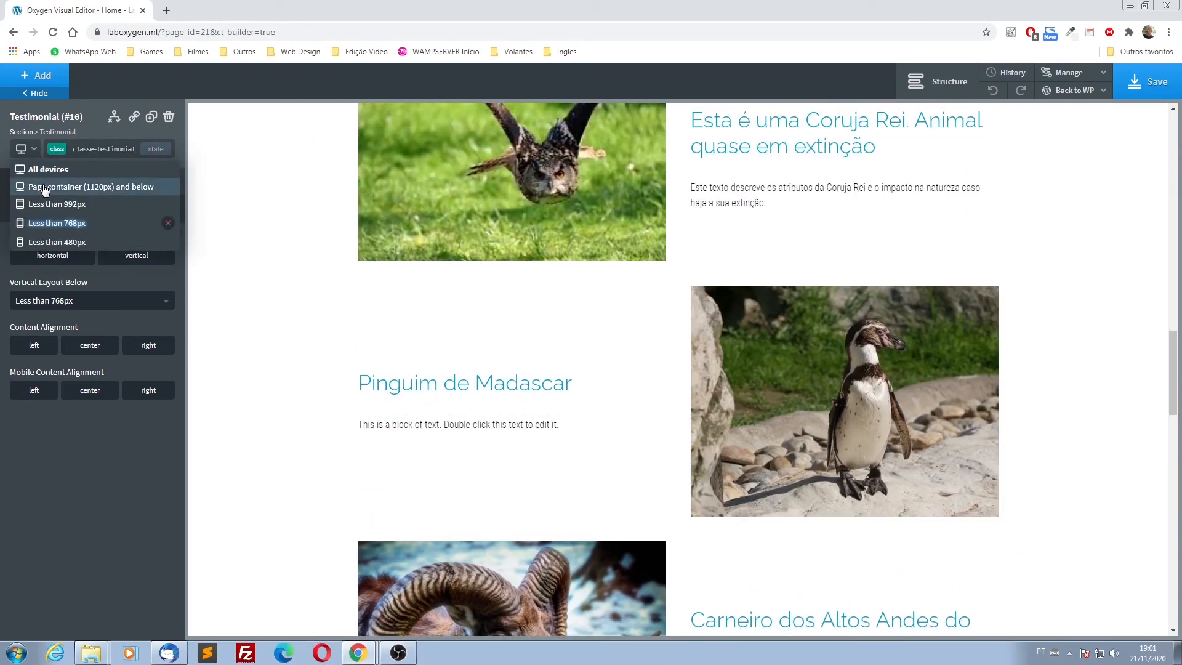
pyautogui.click(45, 188)
pyautogui.scroll(-10, 526, 466)
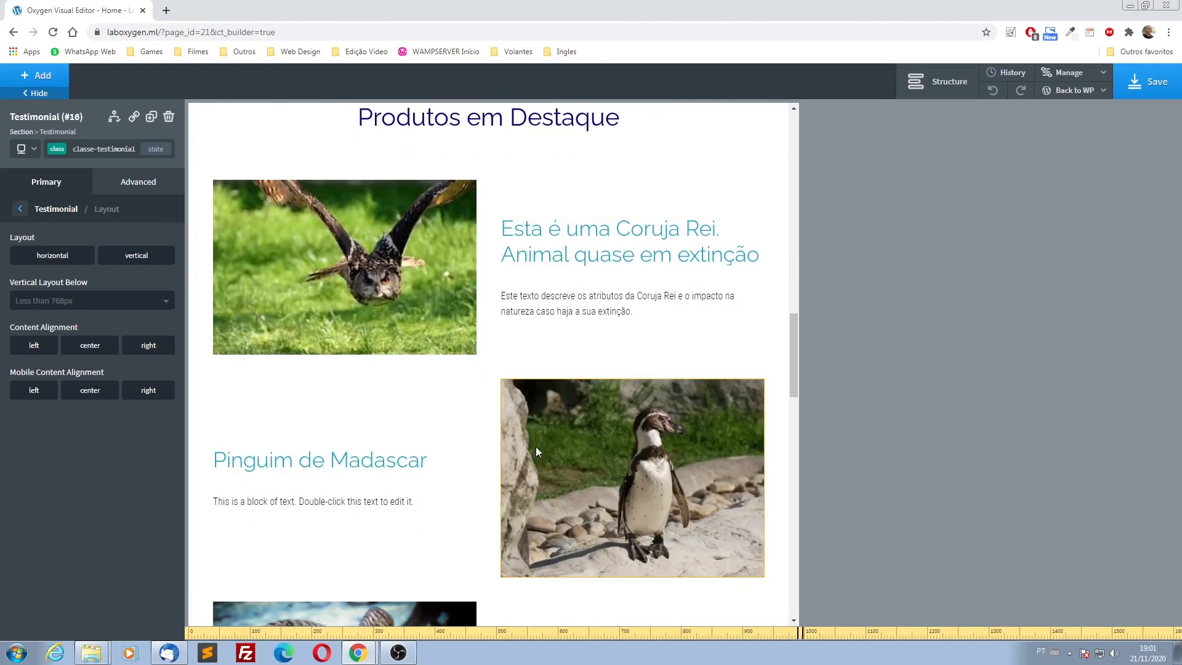
pyautogui.scroll(-2, 571, 429)
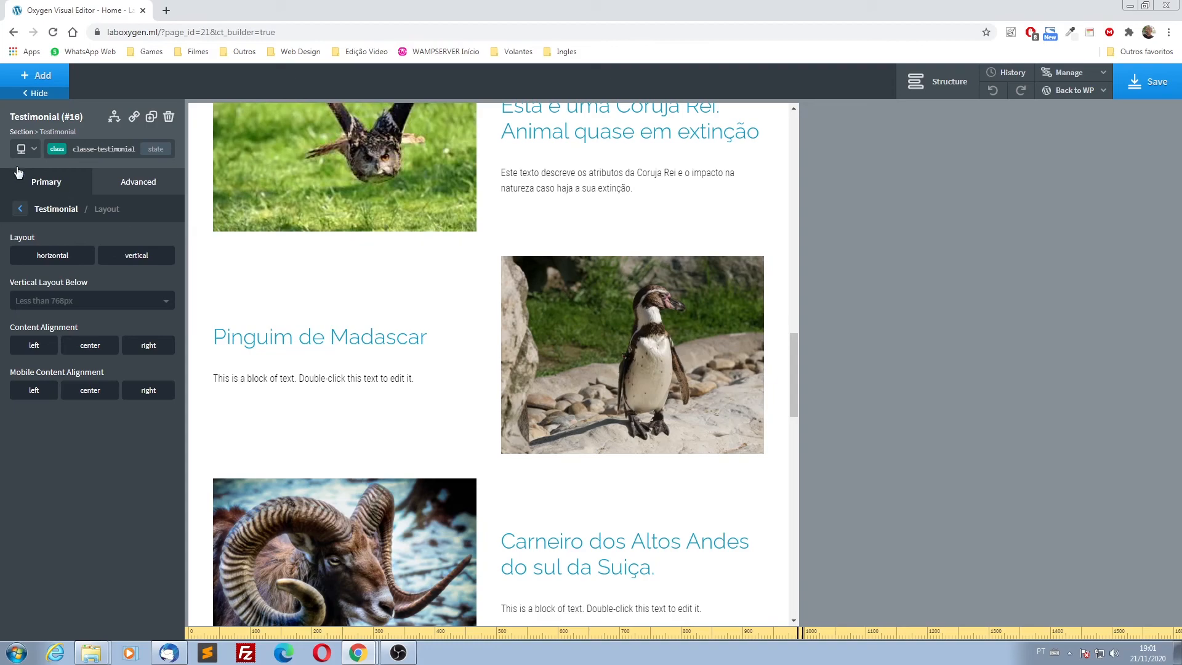
# - Examine the stacking order of images and texts in the Produtos em Destaque section at the Less than 992px breakpoint
pyautogui.click(26, 149)
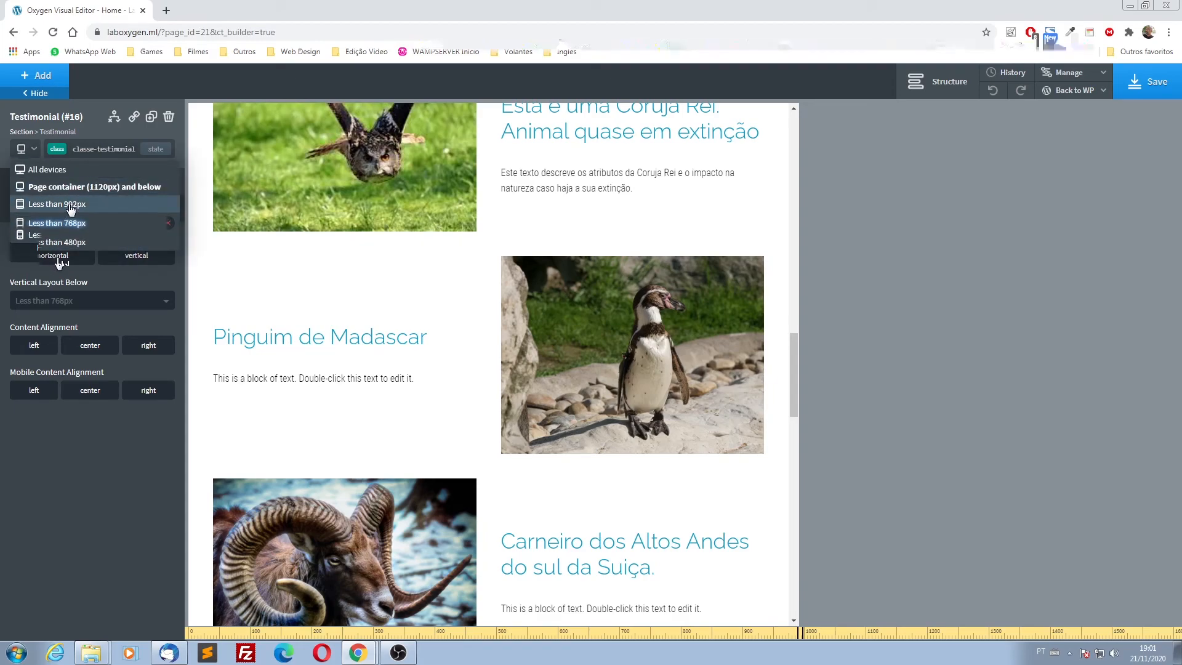
pyautogui.click(56, 223)
pyautogui.scroll(-5, 534, 468)
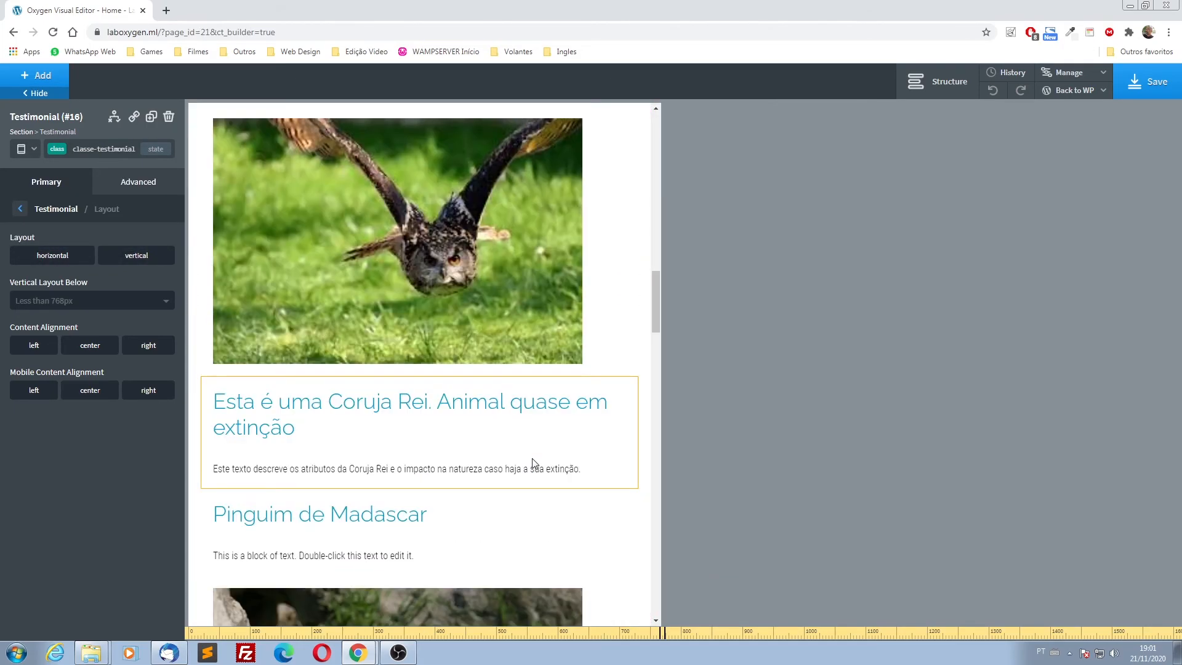
pyautogui.click(532, 419)
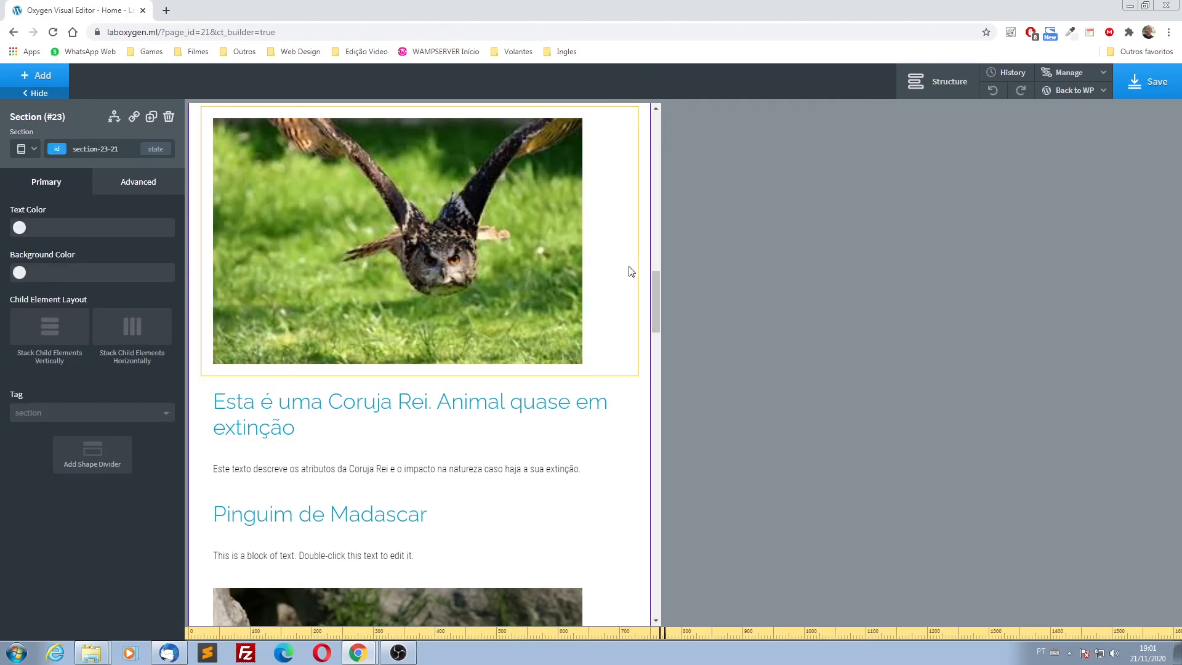
pyautogui.click(627, 289)
pyautogui.scroll(1, 622, 308)
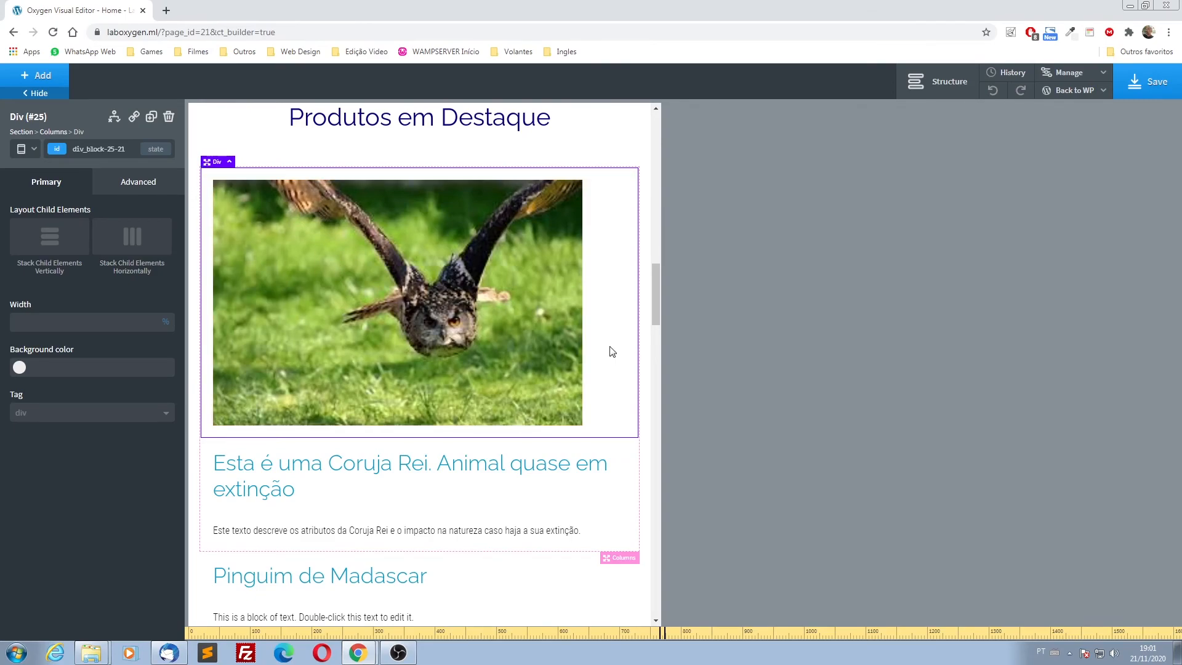
pyautogui.scroll(-5, 563, 394)
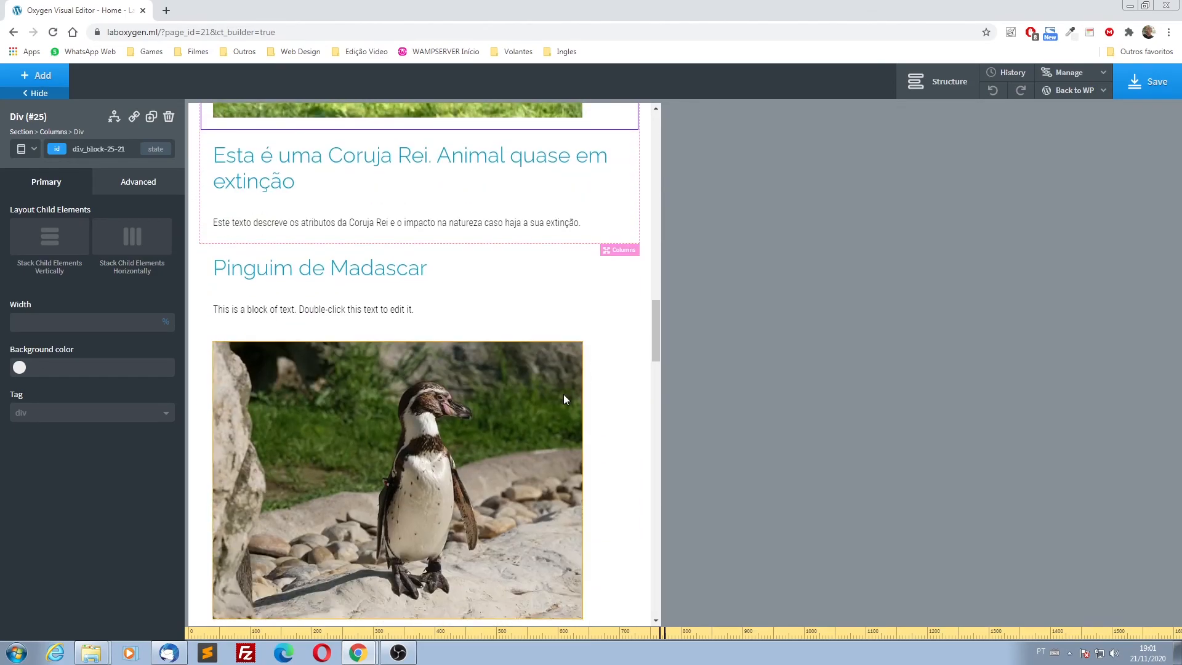
pyautogui.scroll(6, 564, 398)
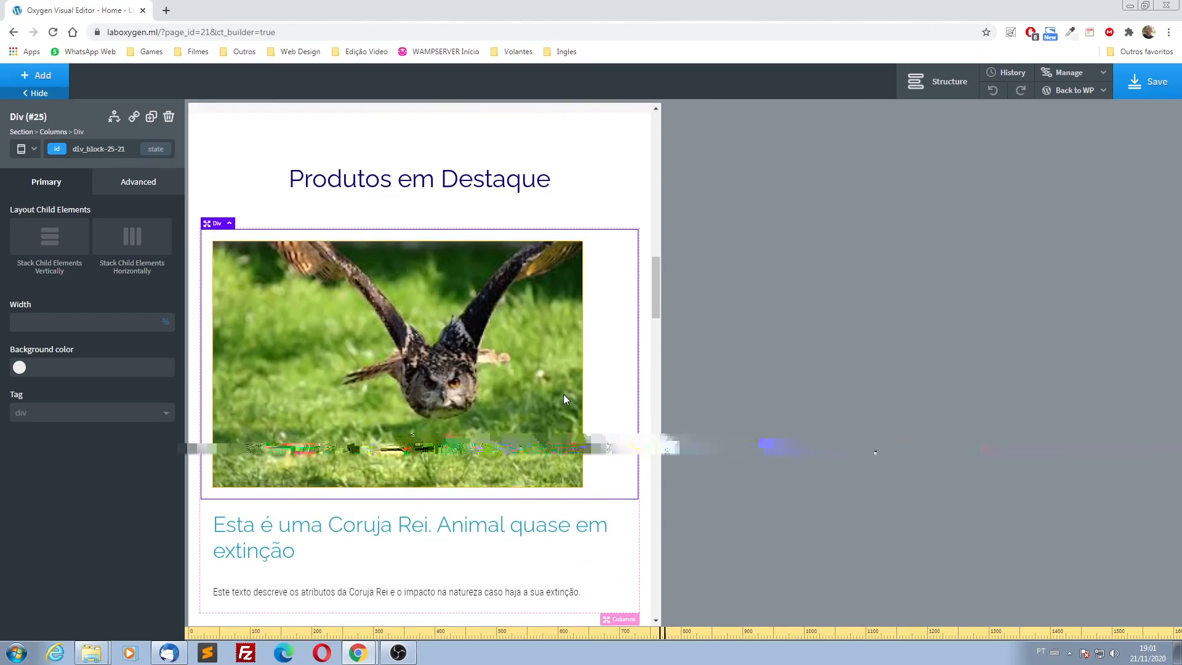
pyautogui.scroll(-4, 563, 399)
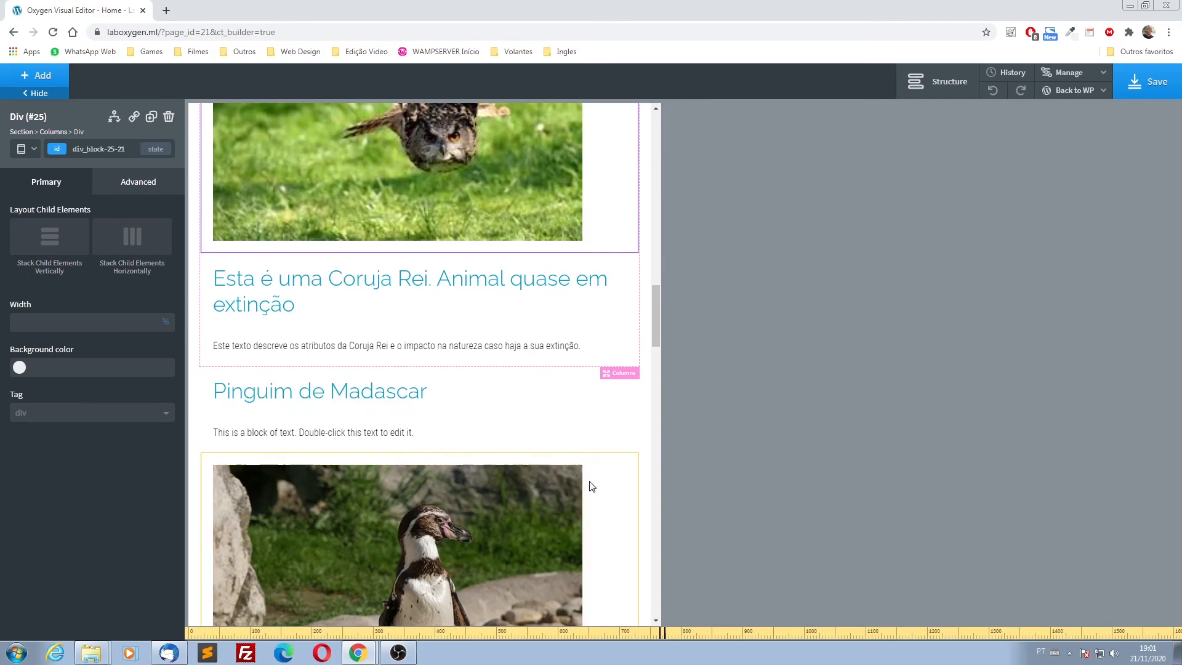
pyautogui.scroll(-3, 574, 433)
pyautogui.scroll(2, 574, 433)
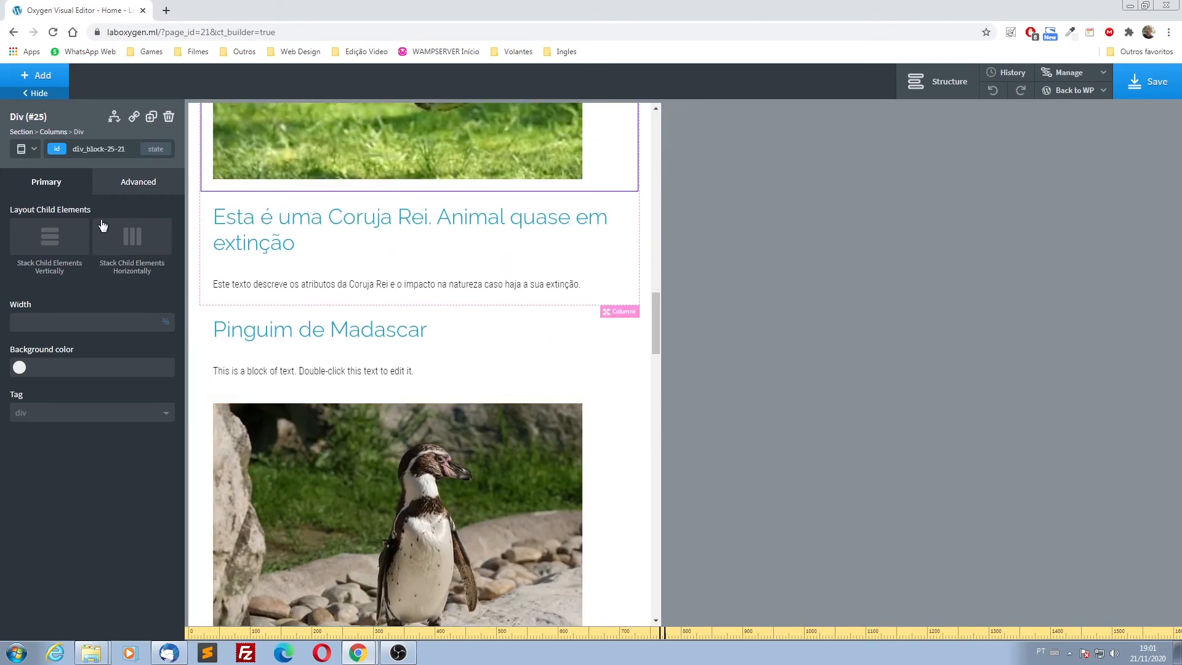
pyautogui.scroll(3, 367, 291)
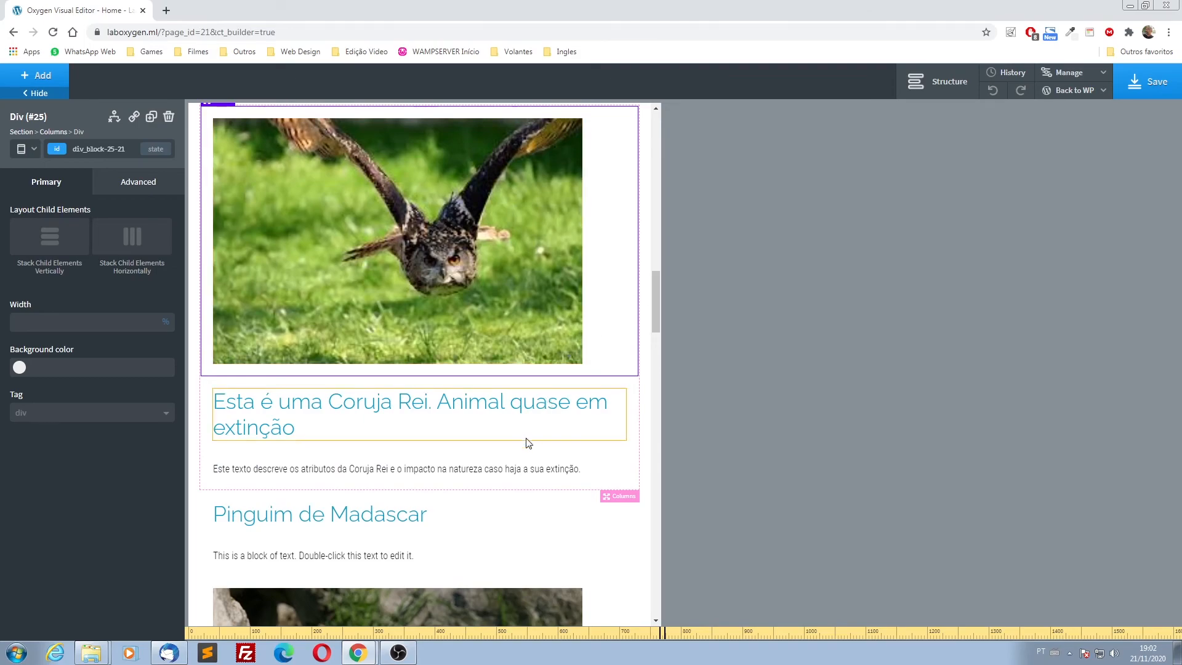
pyautogui.scroll(-2, 452, 551)
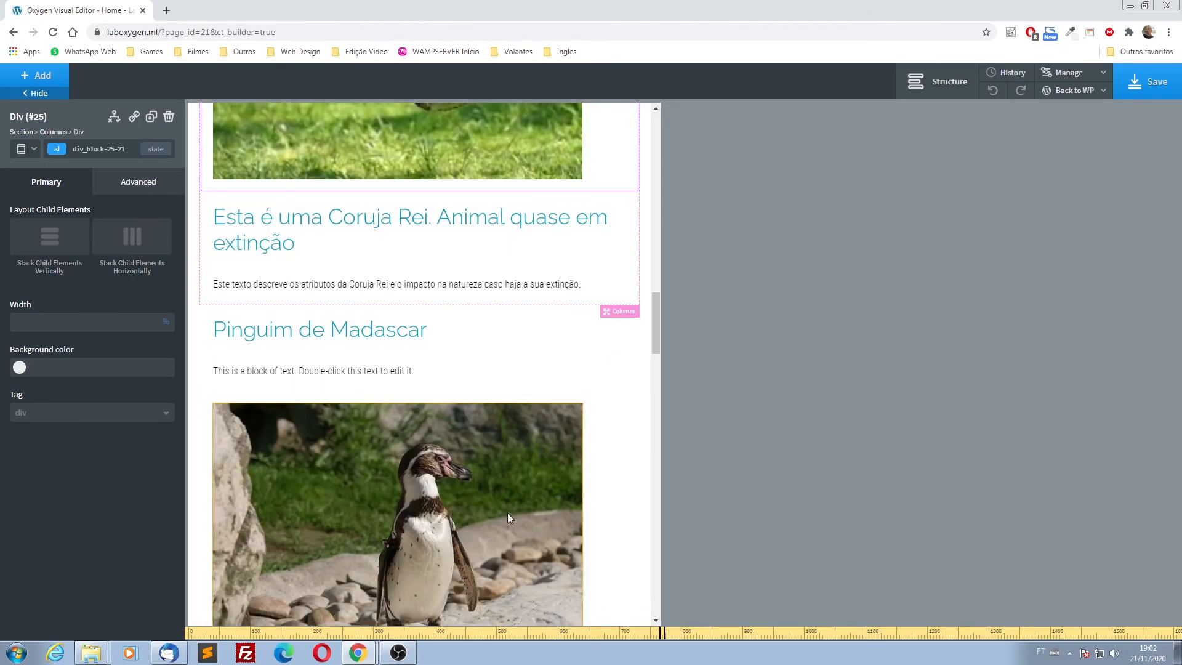
pyautogui.scroll(3, 337, 466)
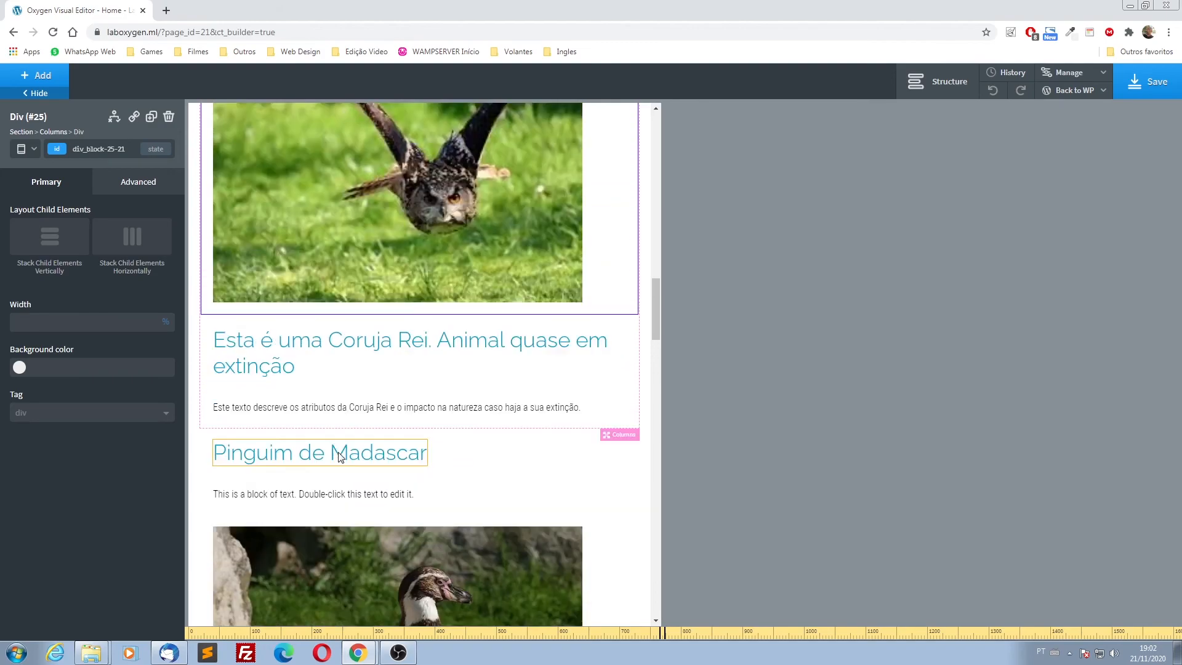
pyautogui.scroll(-4, 355, 479)
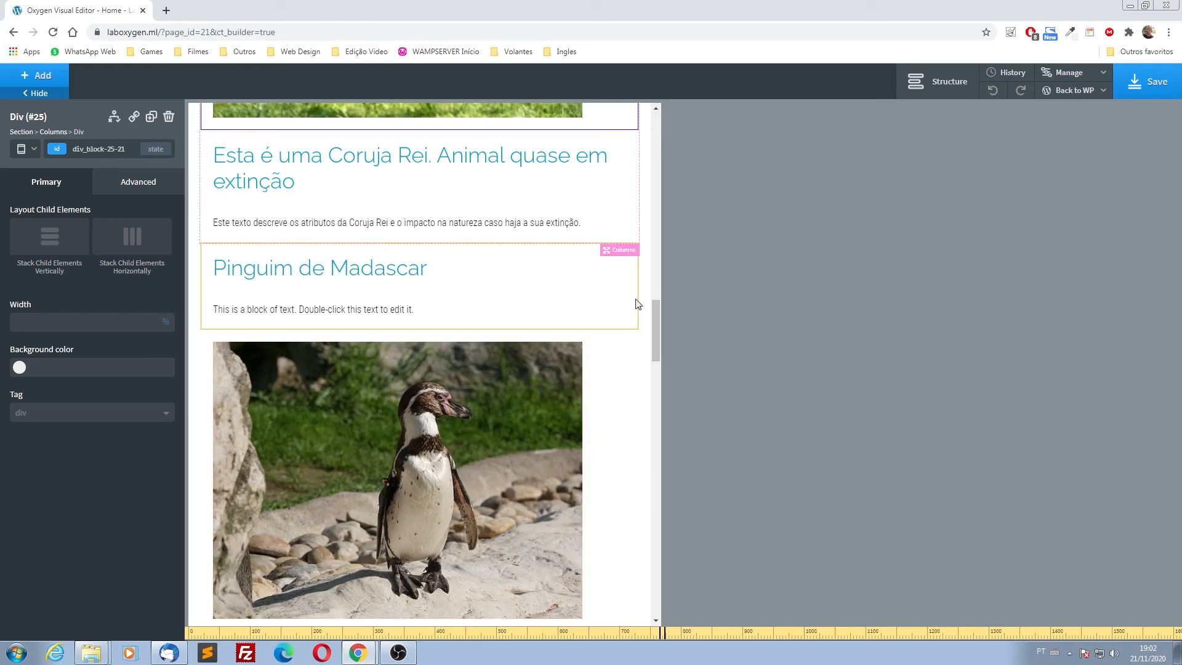
# - Set Reverse Column Order to Less than 992px for the columns holding the Pinguim de Madascar text and penguin image
pyautogui.click(634, 367)
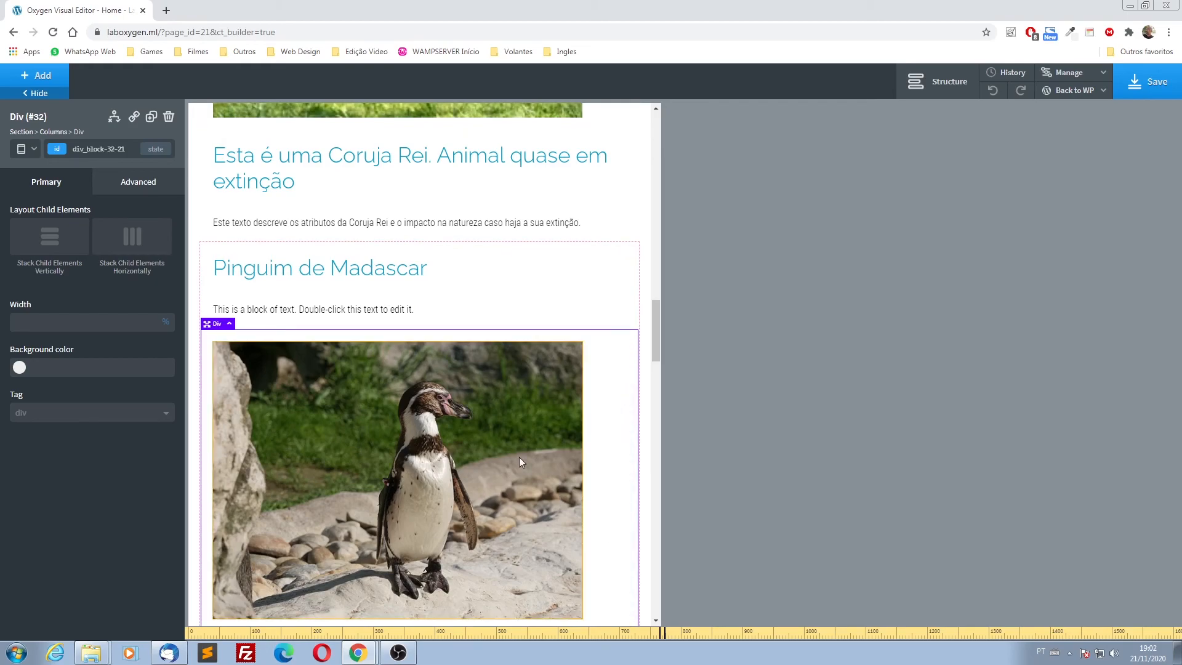
pyautogui.click(230, 325)
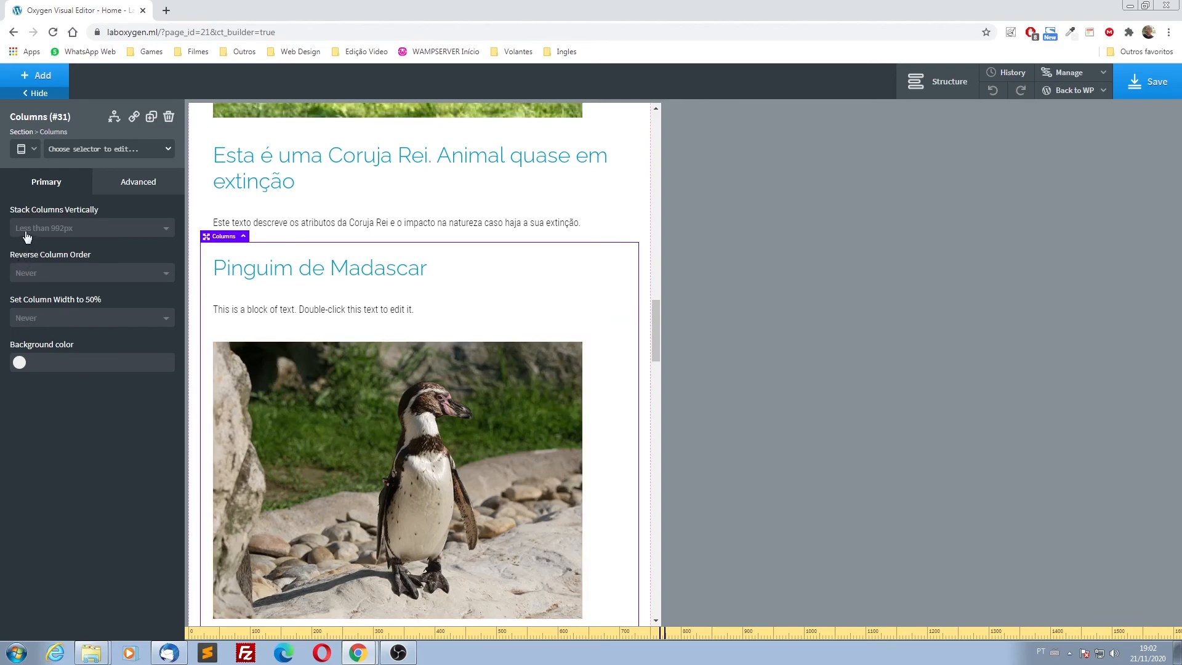
pyautogui.click(47, 274)
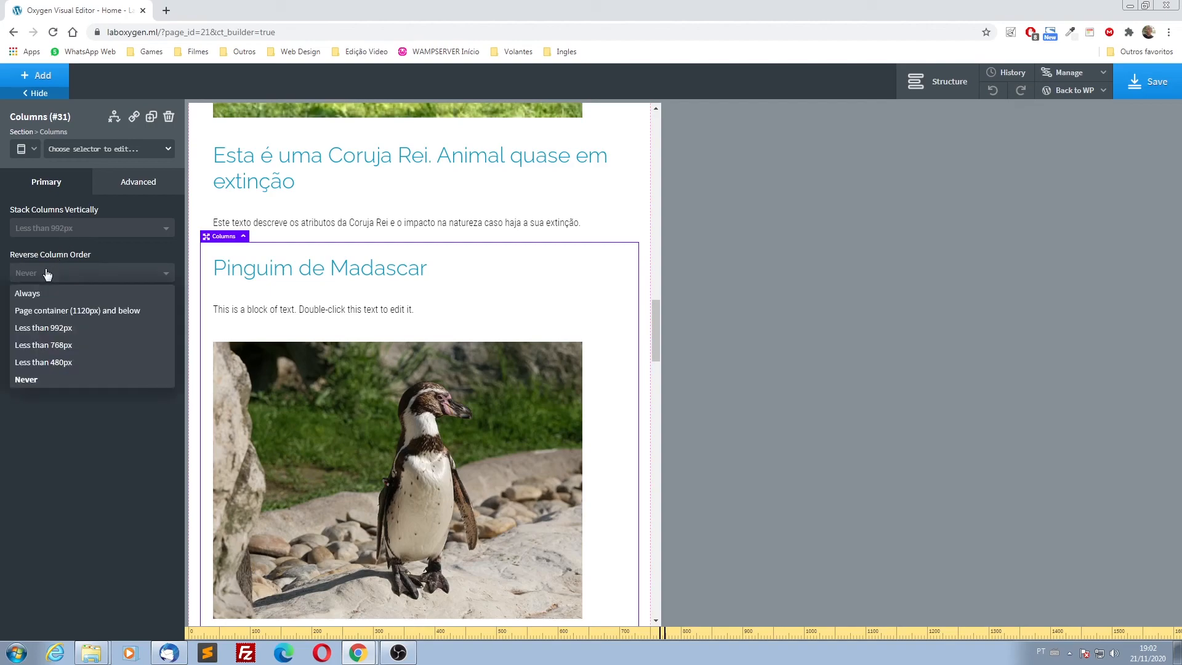
pyautogui.click(50, 330)
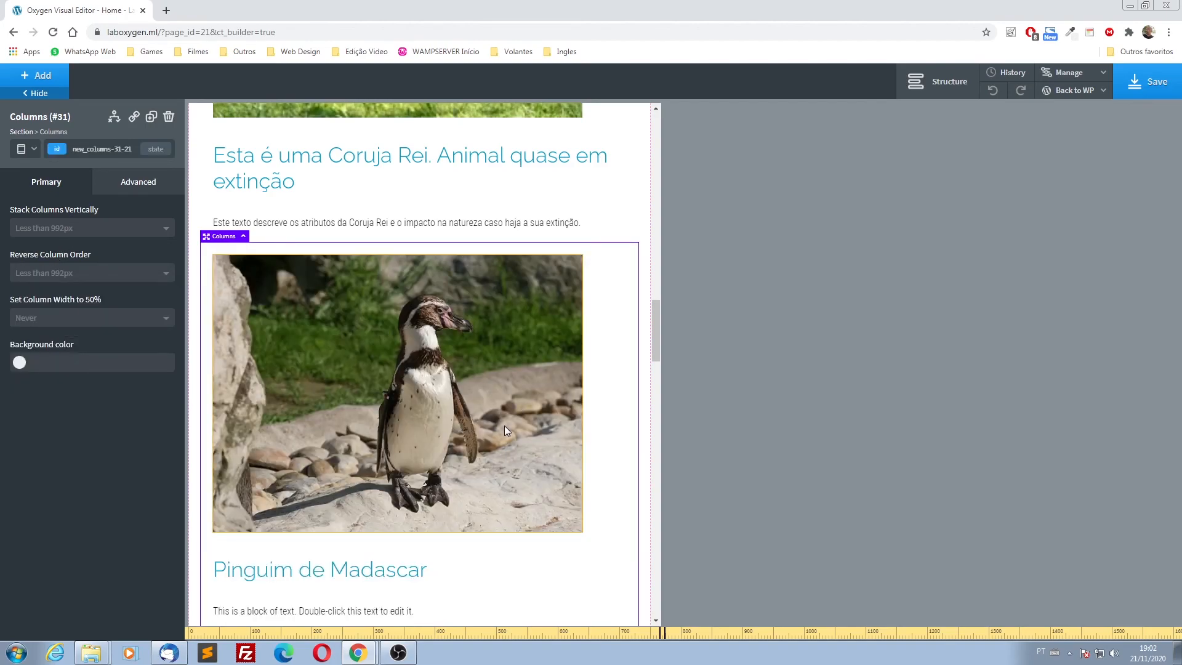
# - Compare the penguin row's column order in the All devices and Less than 992px views
pyautogui.click(34, 149)
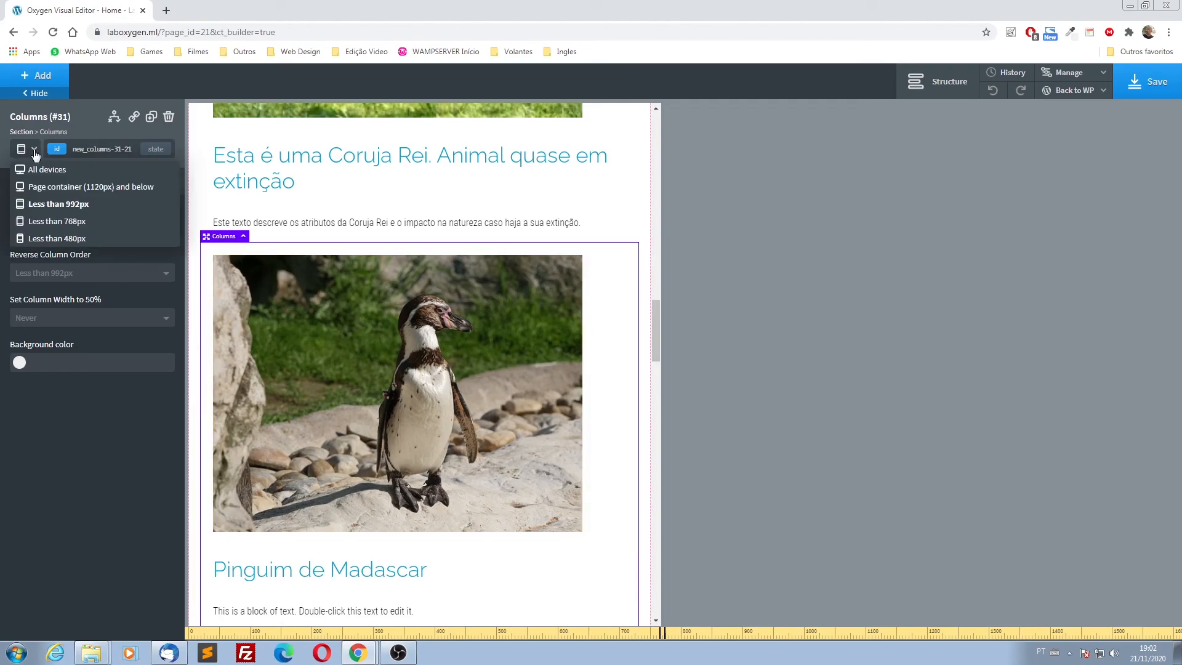
pyautogui.click(28, 170)
pyautogui.scroll(5, 645, 457)
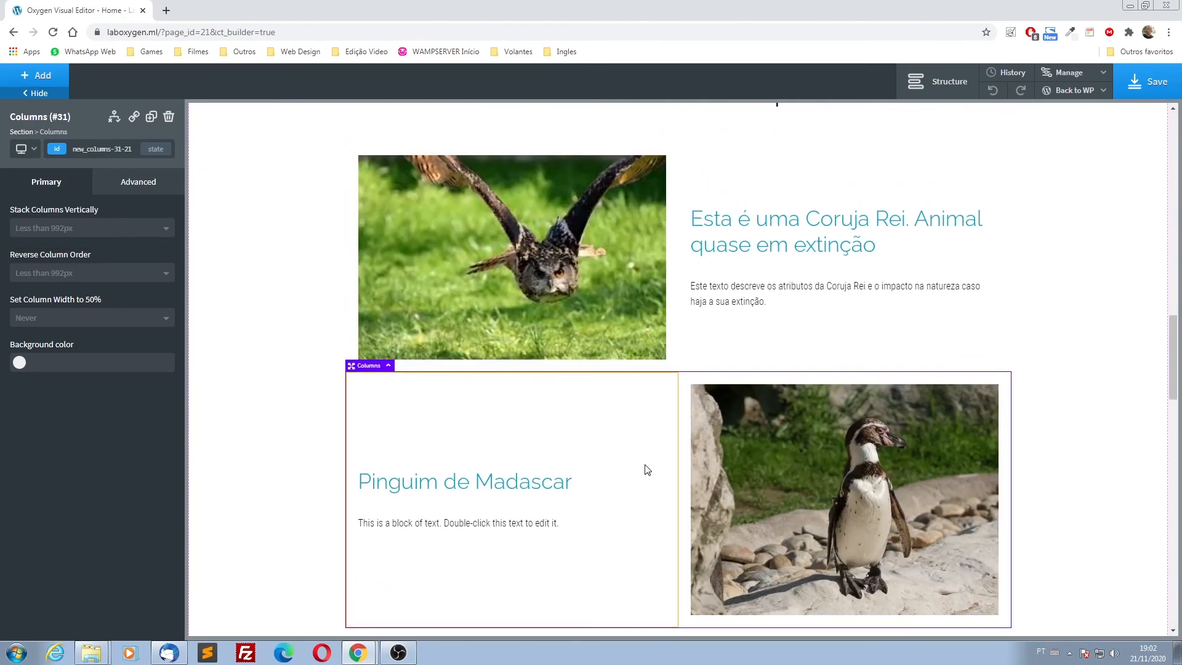
pyautogui.scroll(2, 647, 469)
pyautogui.scroll(-3, 731, 322)
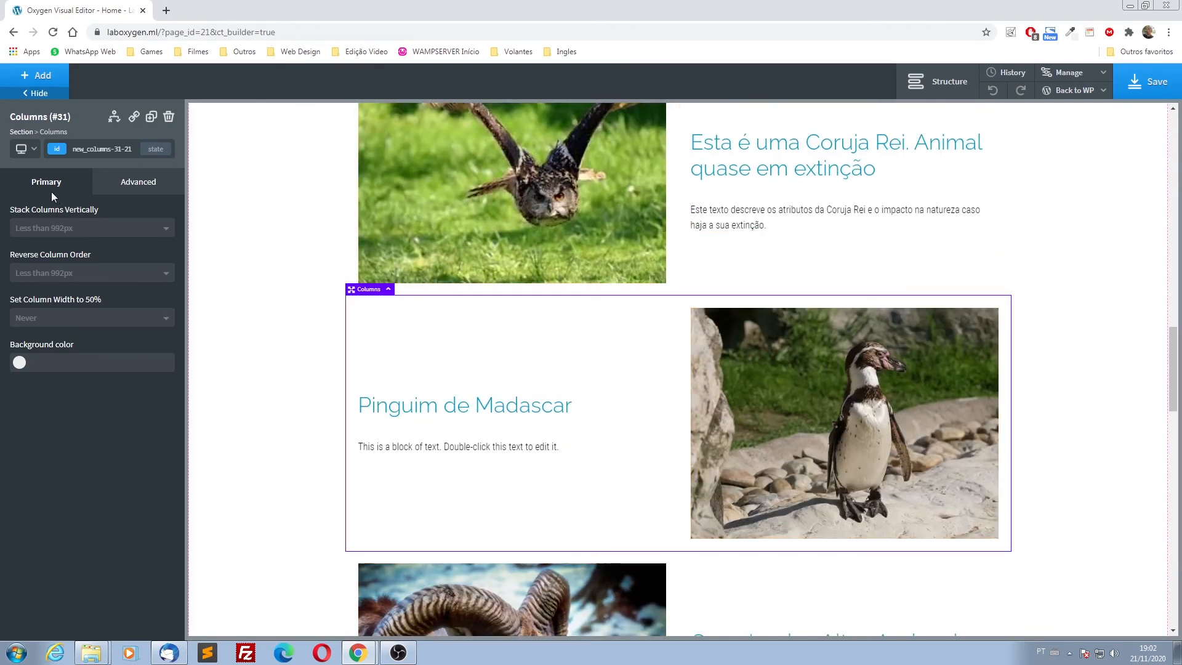
pyautogui.click(32, 150)
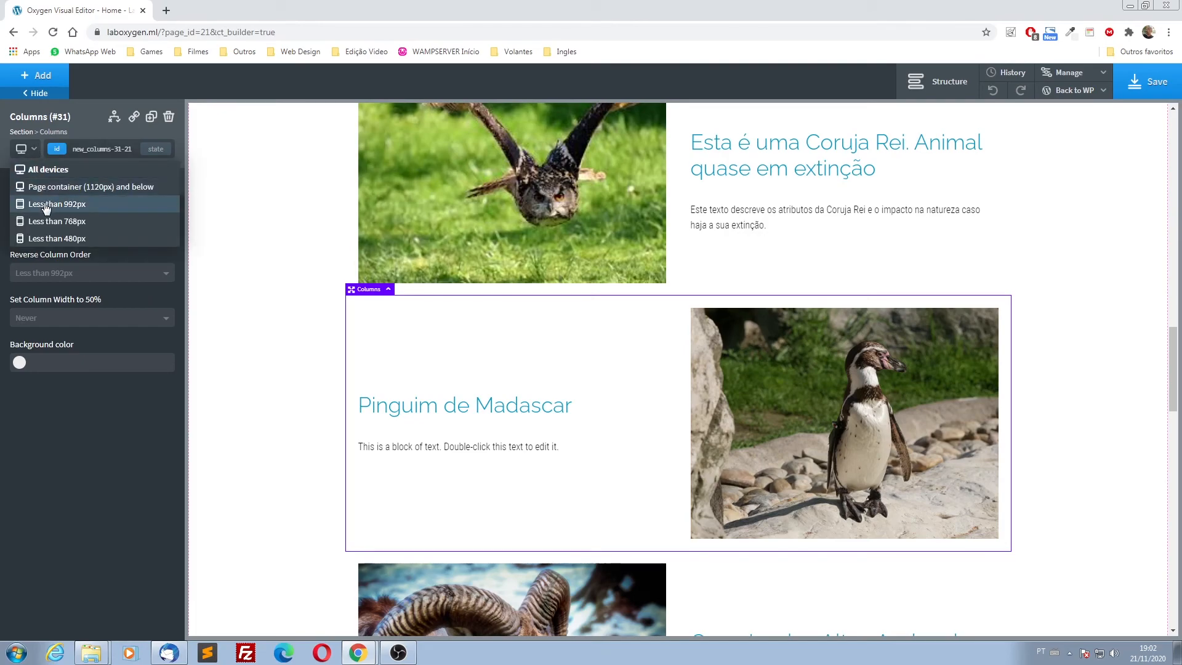
pyautogui.click(54, 203)
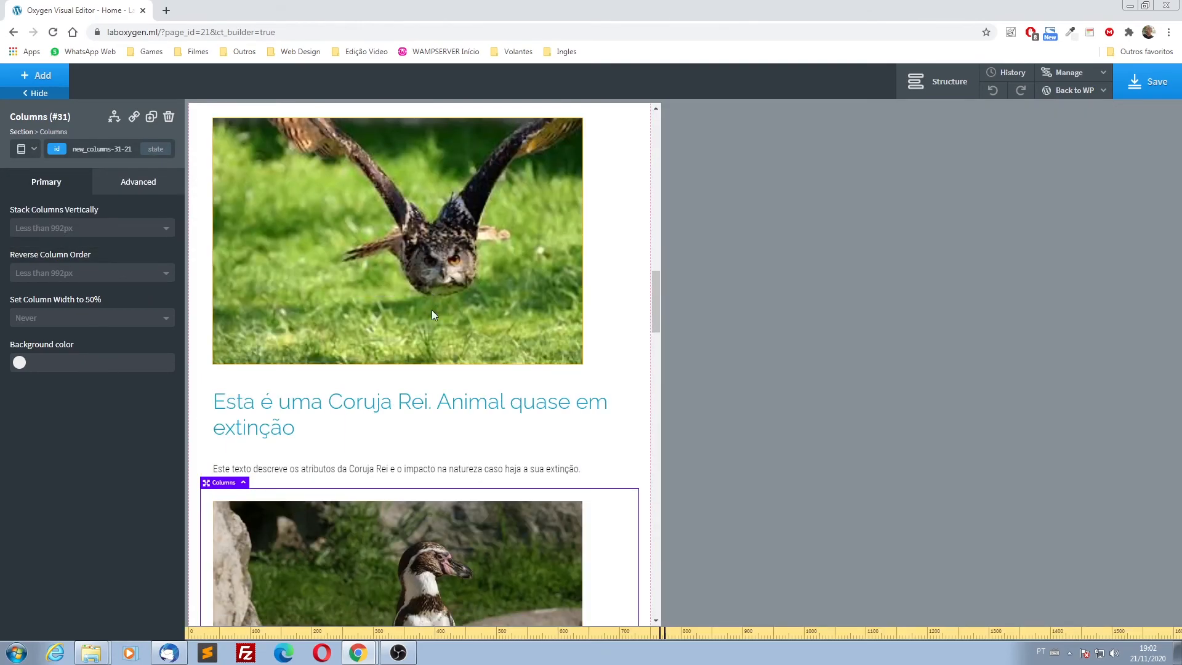
pyautogui.scroll(-3, 403, 405)
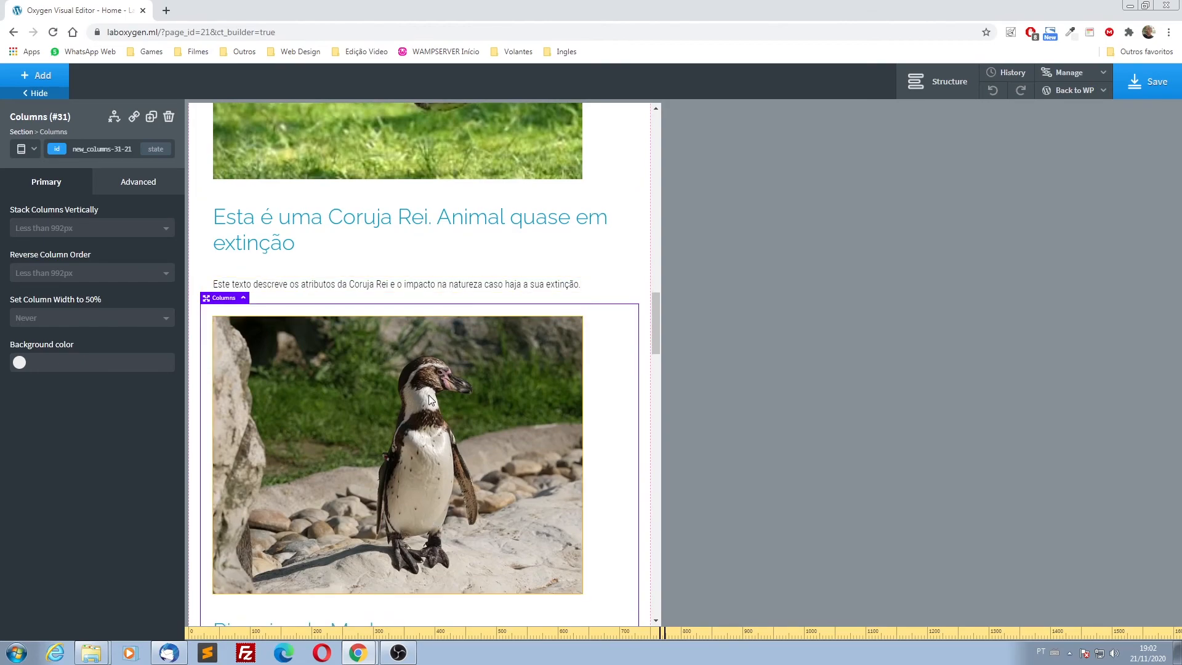
pyautogui.scroll(-5, 429, 399)
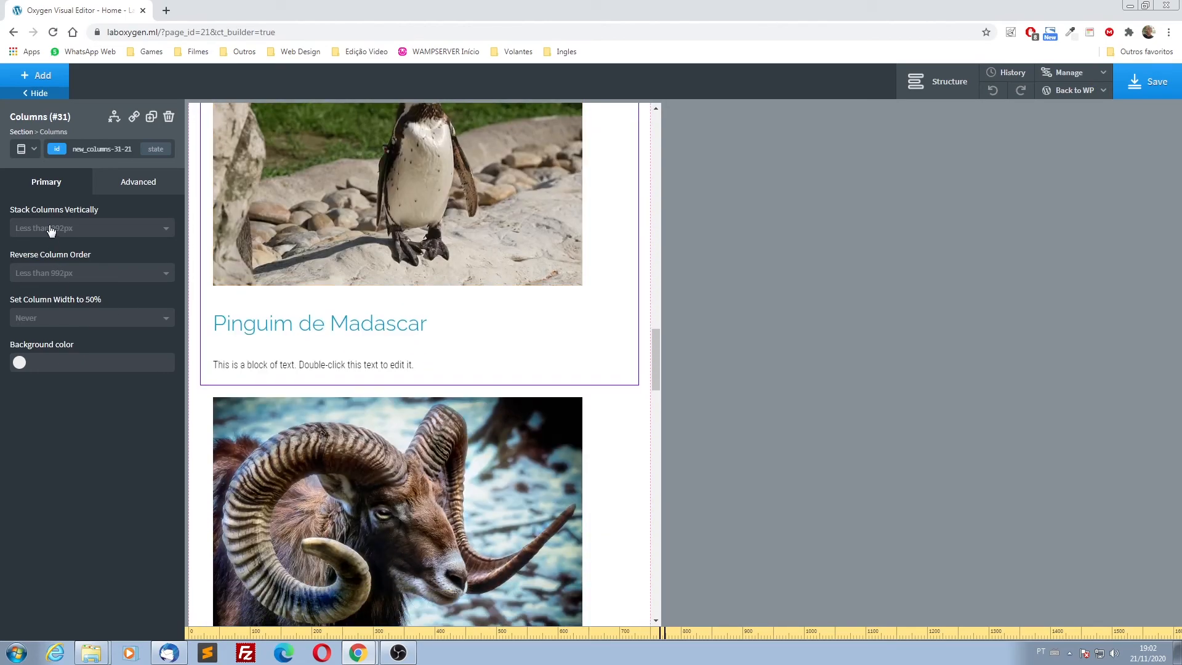
# - Try stacking the penguin row's columns vertically at Page container (1120px) and below, and restore Less than 992px
pyautogui.click(51, 230)
pyautogui.click(56, 247)
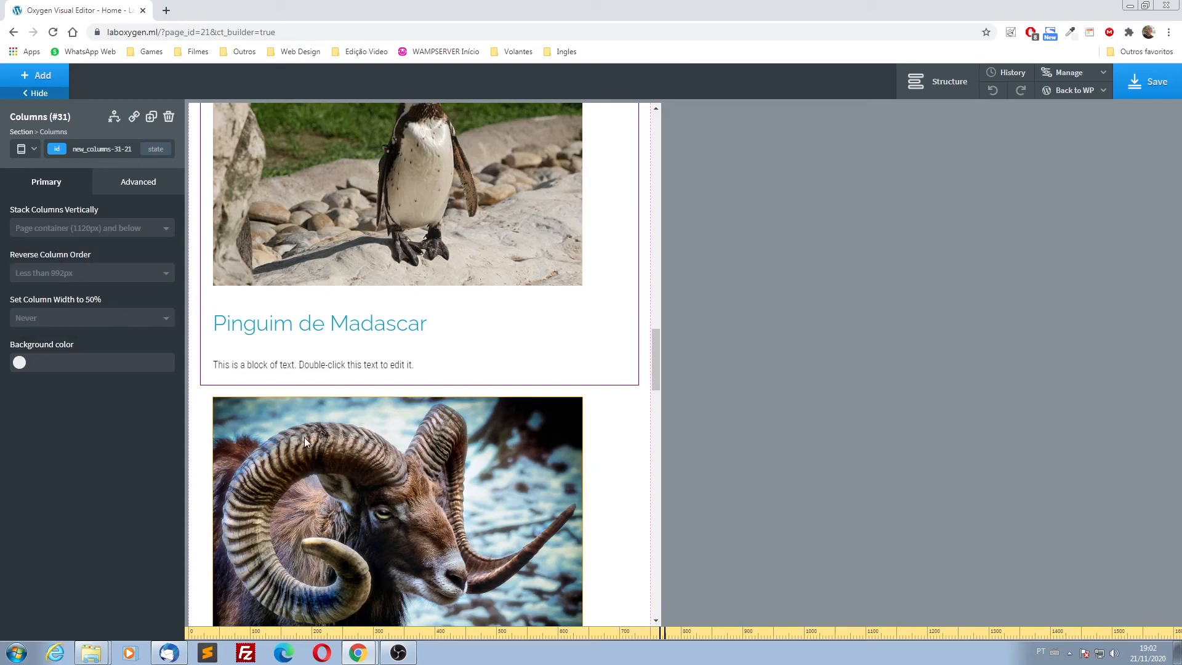
pyautogui.click(86, 228)
pyautogui.click(80, 265)
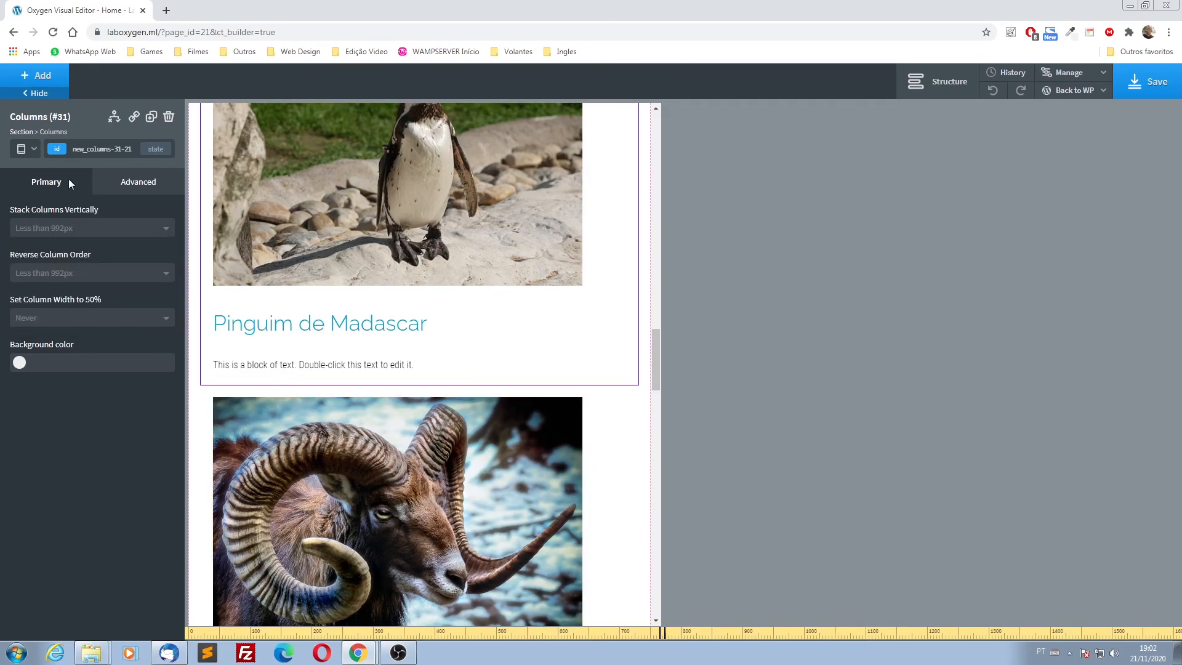
# - Check the product rows in the Page container (1120px) and Less than 992px views, down to the first icon box
pyautogui.click(36, 144)
pyautogui.click(39, 186)
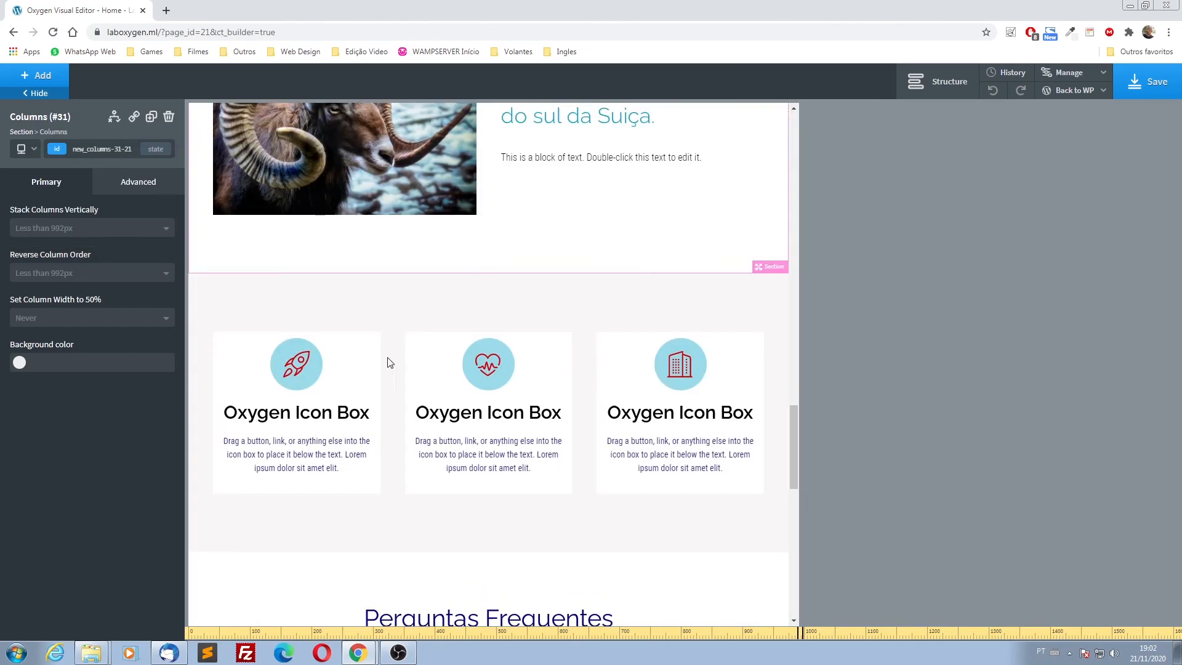
pyautogui.scroll(3, 542, 443)
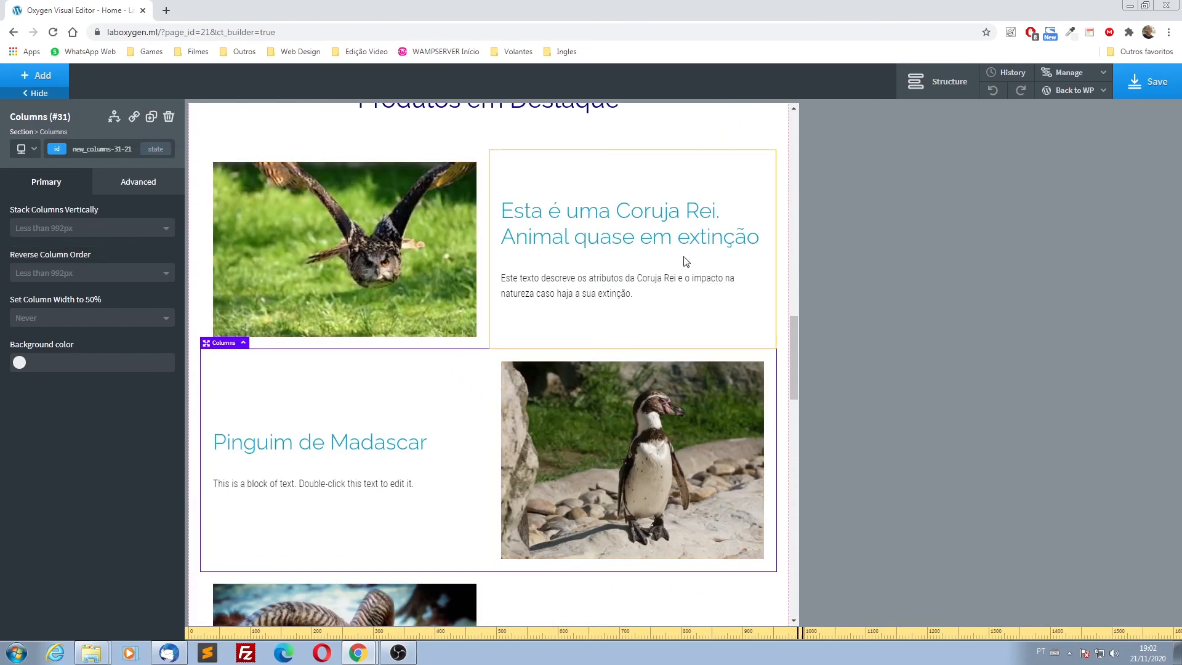
pyautogui.scroll(-4, 628, 439)
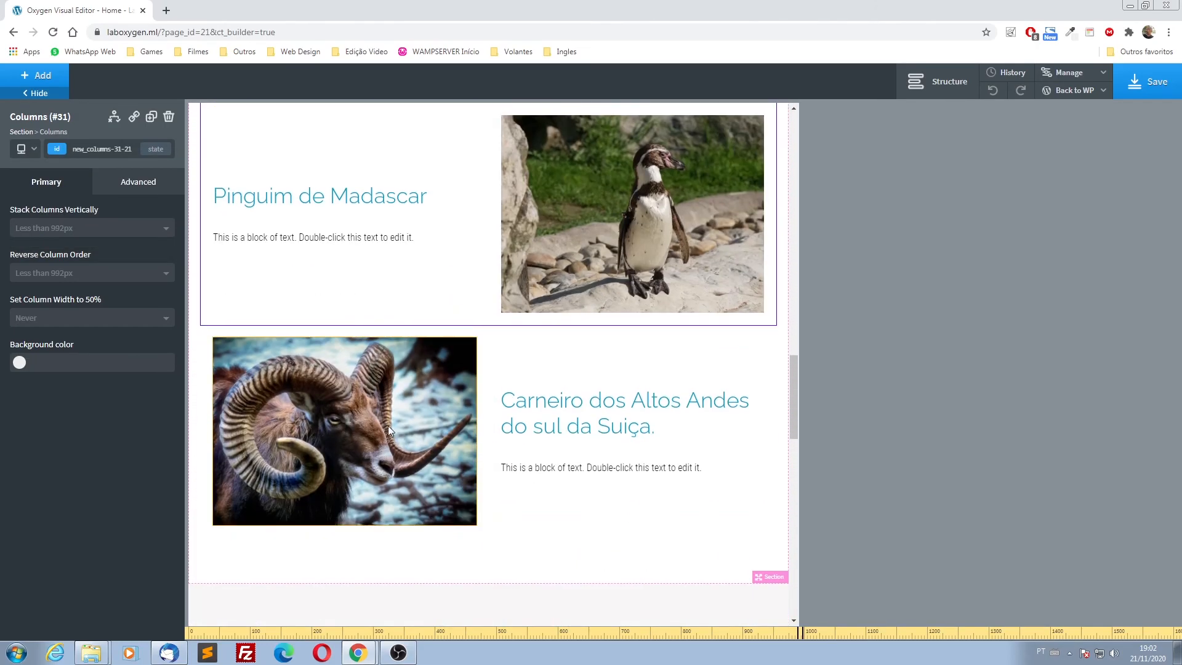
pyautogui.click(34, 149)
pyautogui.click(41, 204)
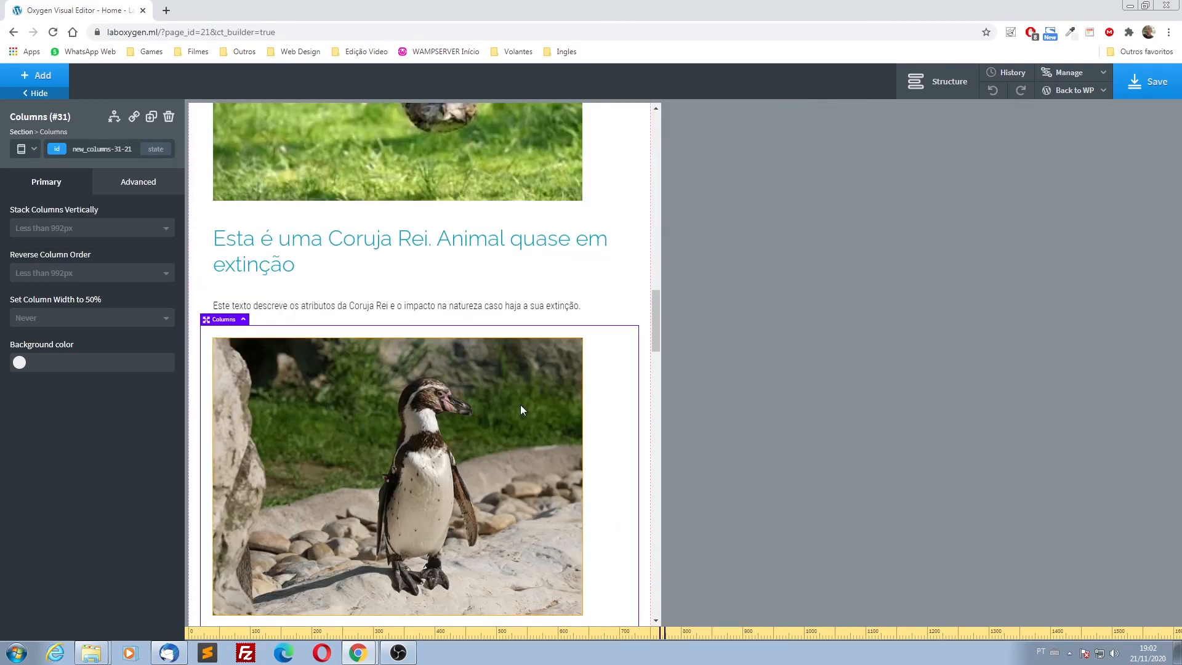
pyautogui.scroll(-6, 561, 319)
pyautogui.scroll(-6, 557, 344)
pyautogui.scroll(-4, 362, 372)
pyautogui.scroll(-1, 363, 381)
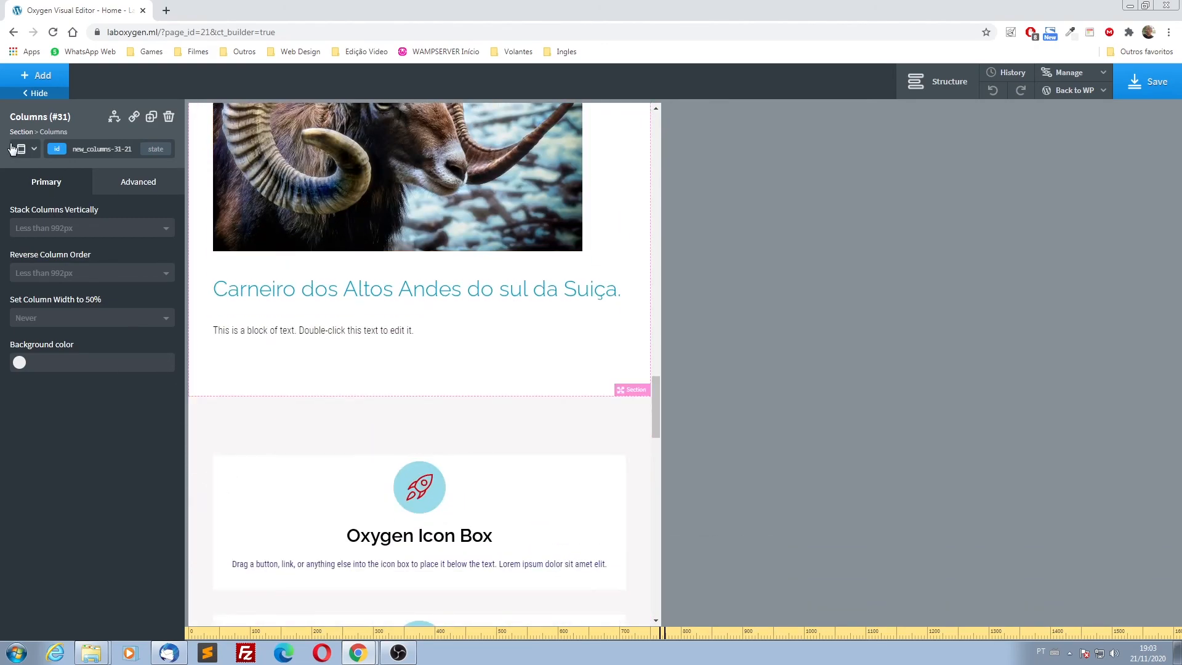
# - Examine the icon box section's layout in the All devices, Page container (1120px) and Less than 992px views
pyautogui.scroll(-2, 351, 357)
pyautogui.click(322, 301)
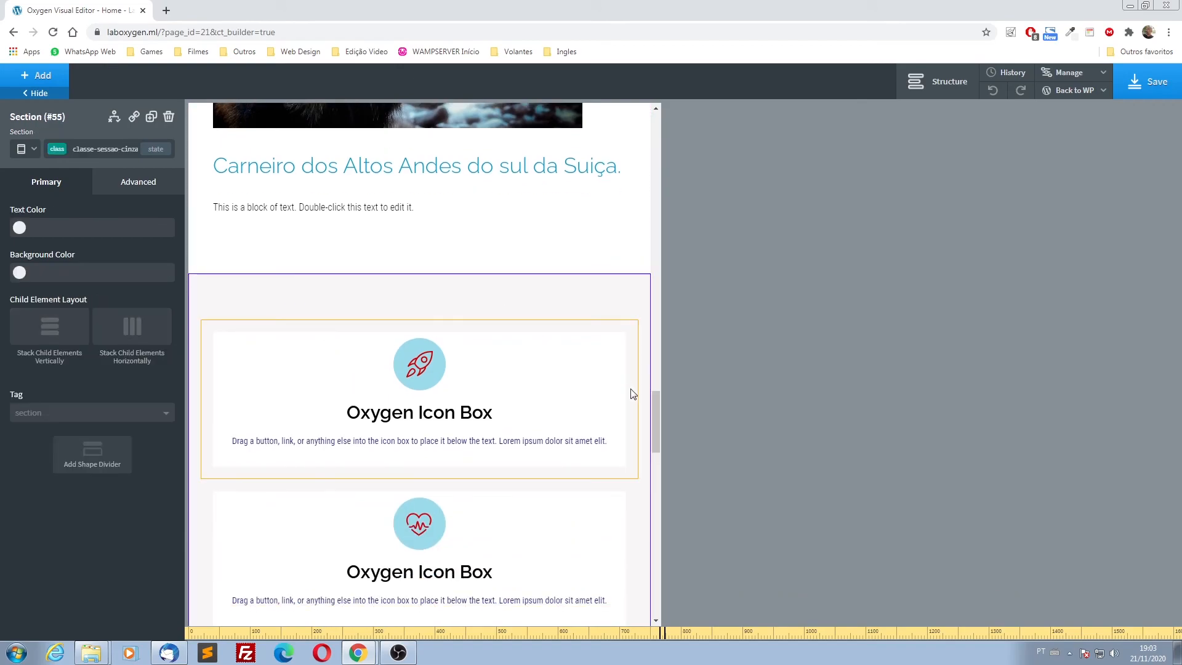
pyautogui.scroll(-2, 468, 434)
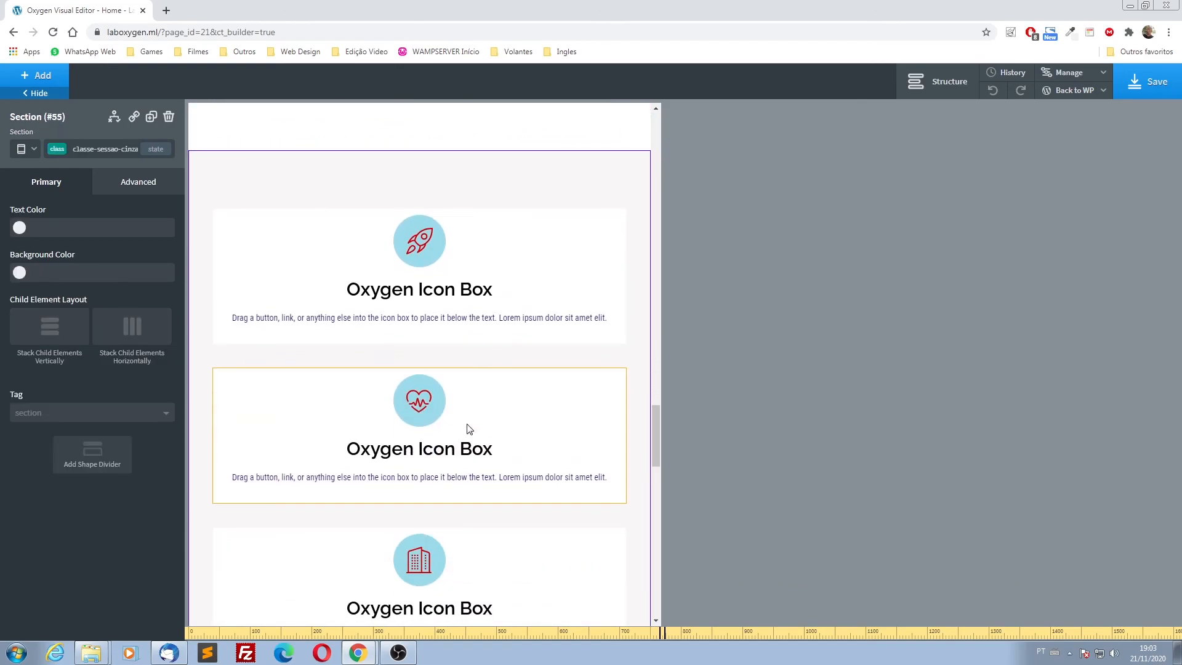
pyautogui.click(35, 150)
pyautogui.click(40, 167)
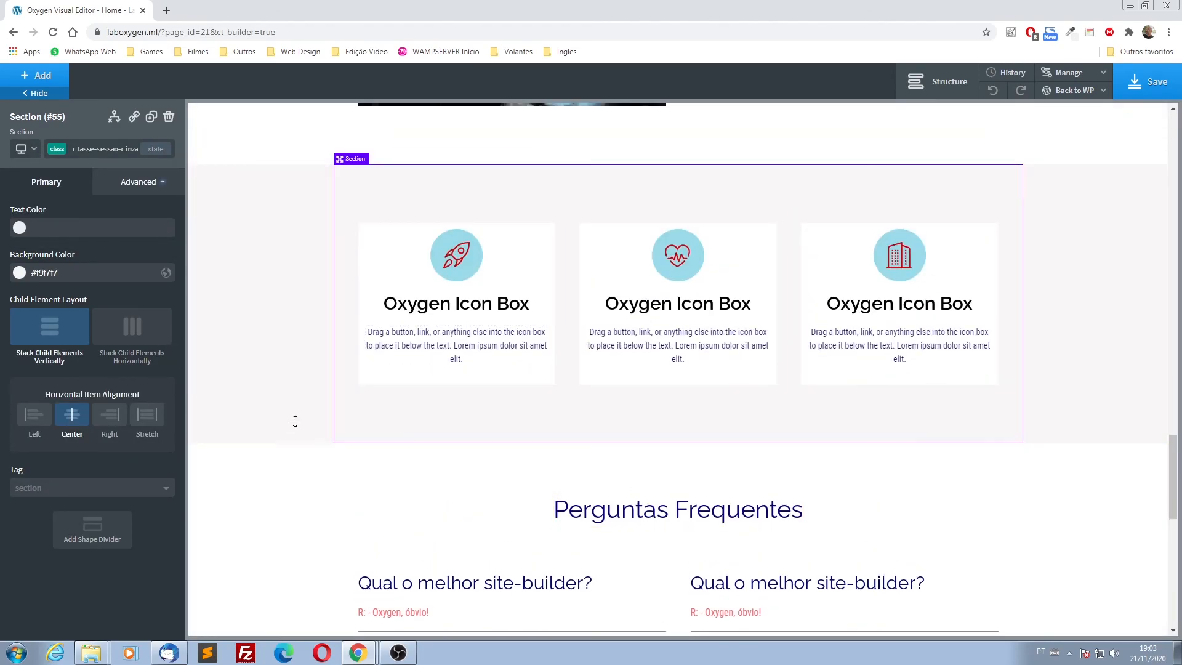
pyautogui.click(34, 151)
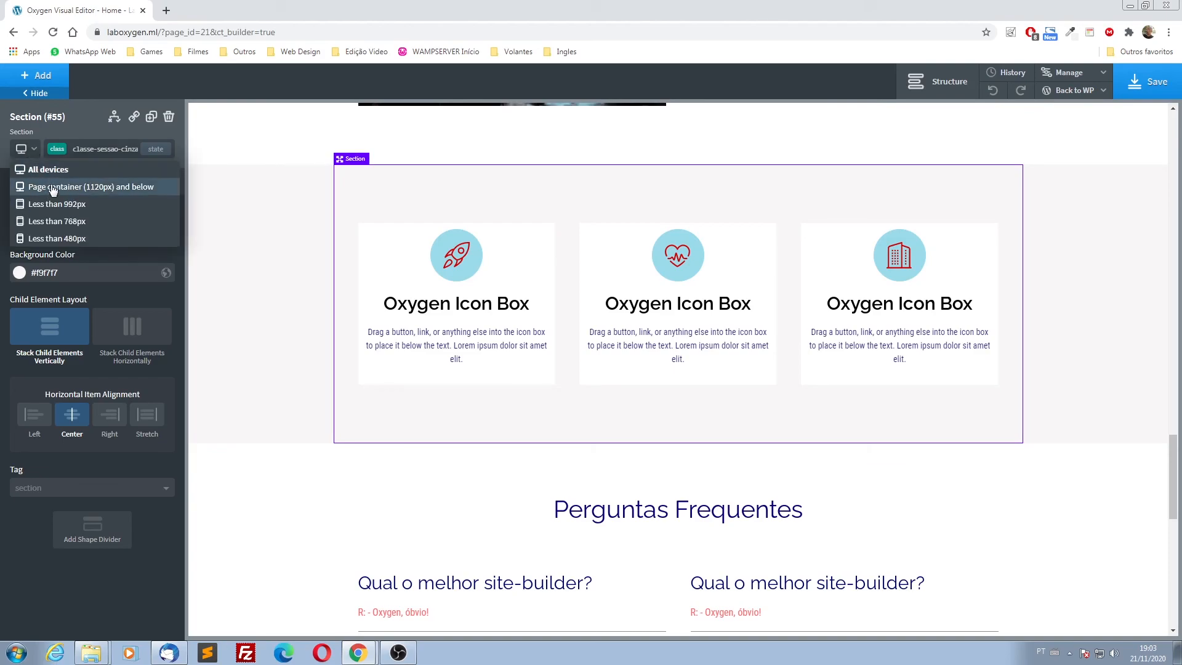
pyautogui.click(53, 187)
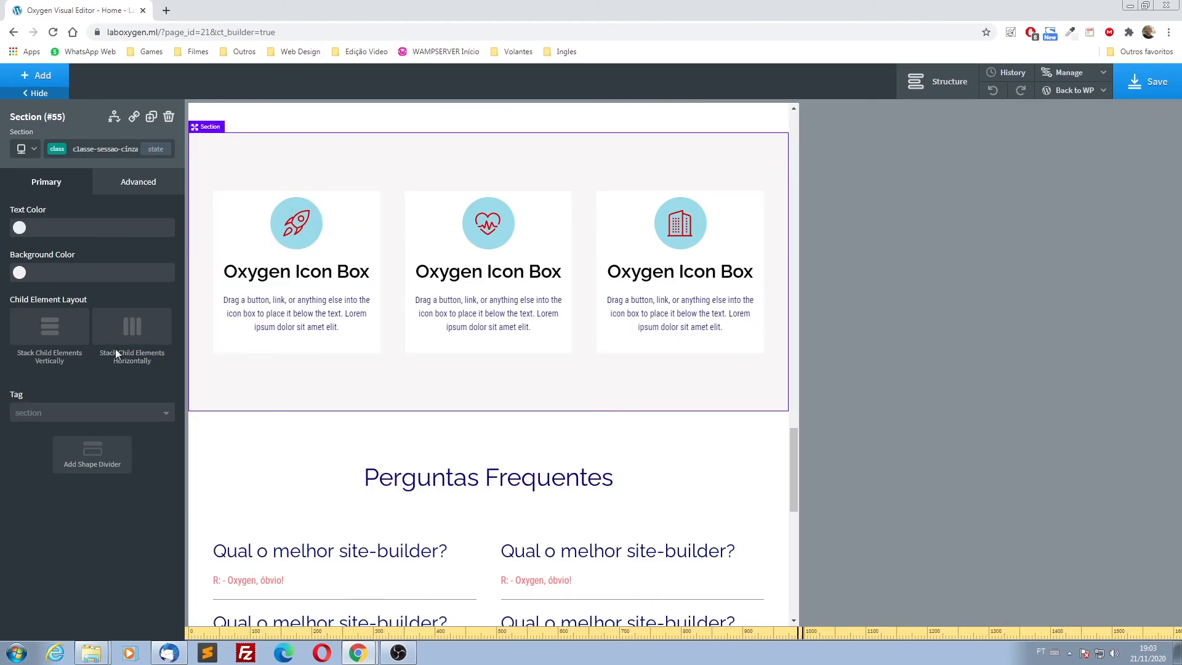
pyautogui.click(34, 151)
pyautogui.click(38, 219)
pyautogui.scroll(-10, 472, 583)
pyautogui.scroll(-1, 520, 426)
pyautogui.scroll(2, 521, 427)
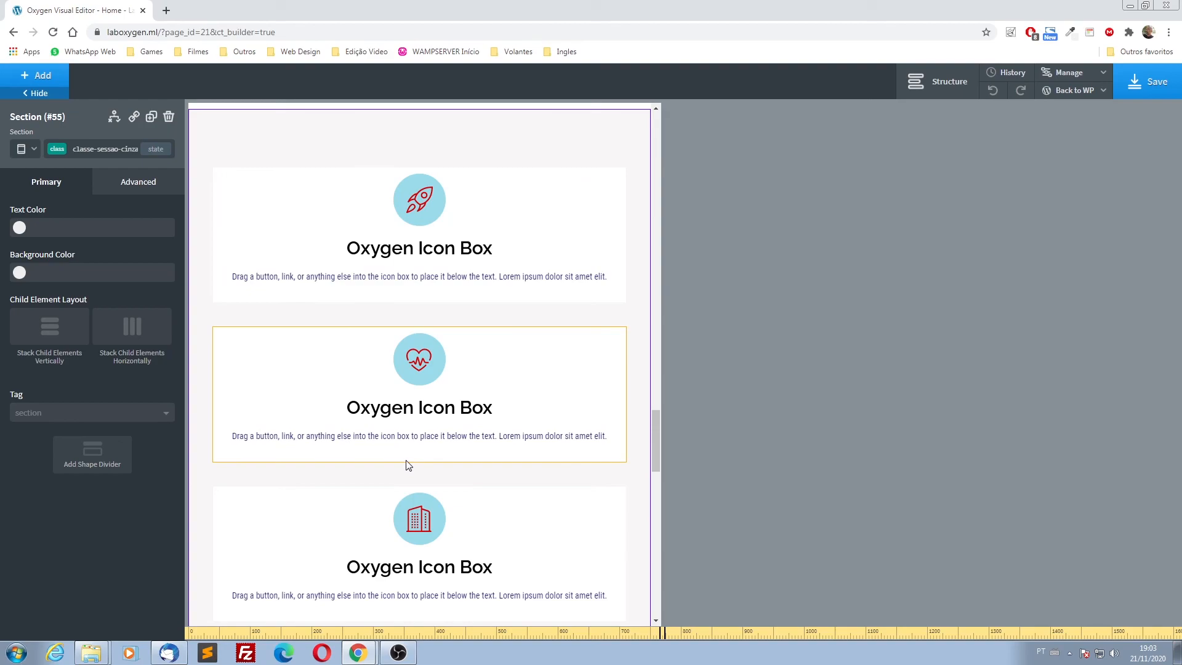
# - Set the max-width of the classe-icon-box class to 400 px at Less than 992px
pyautogui.click(311, 183)
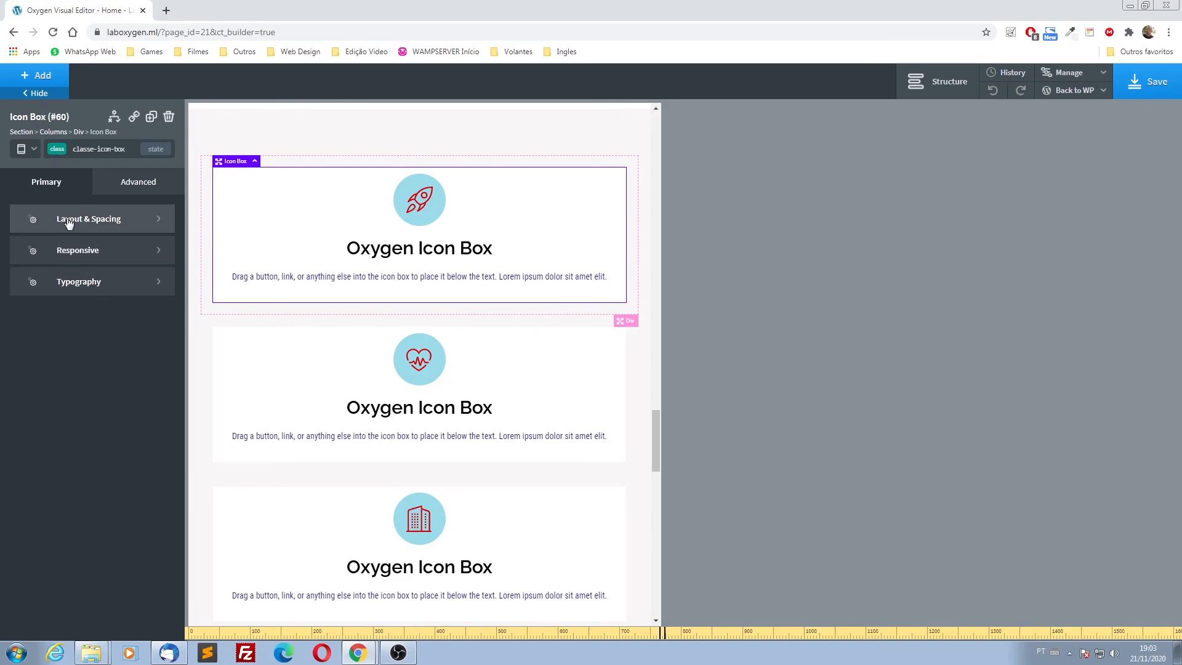
pyautogui.click(125, 186)
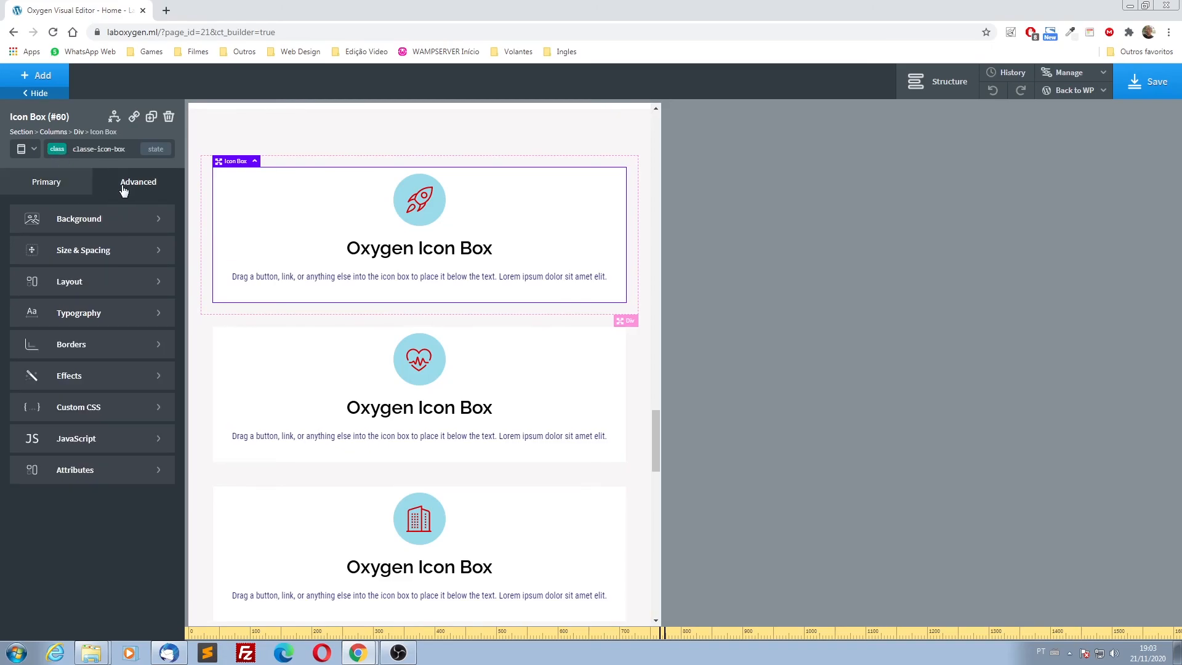
pyautogui.click(98, 253)
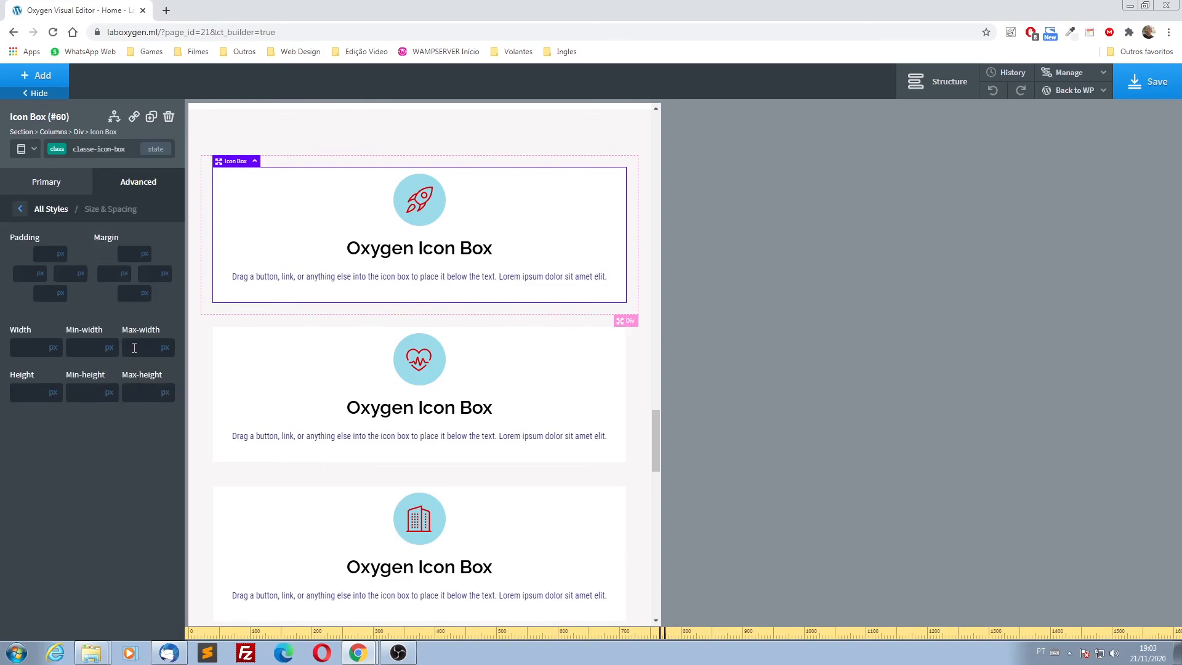
pyautogui.write('400')
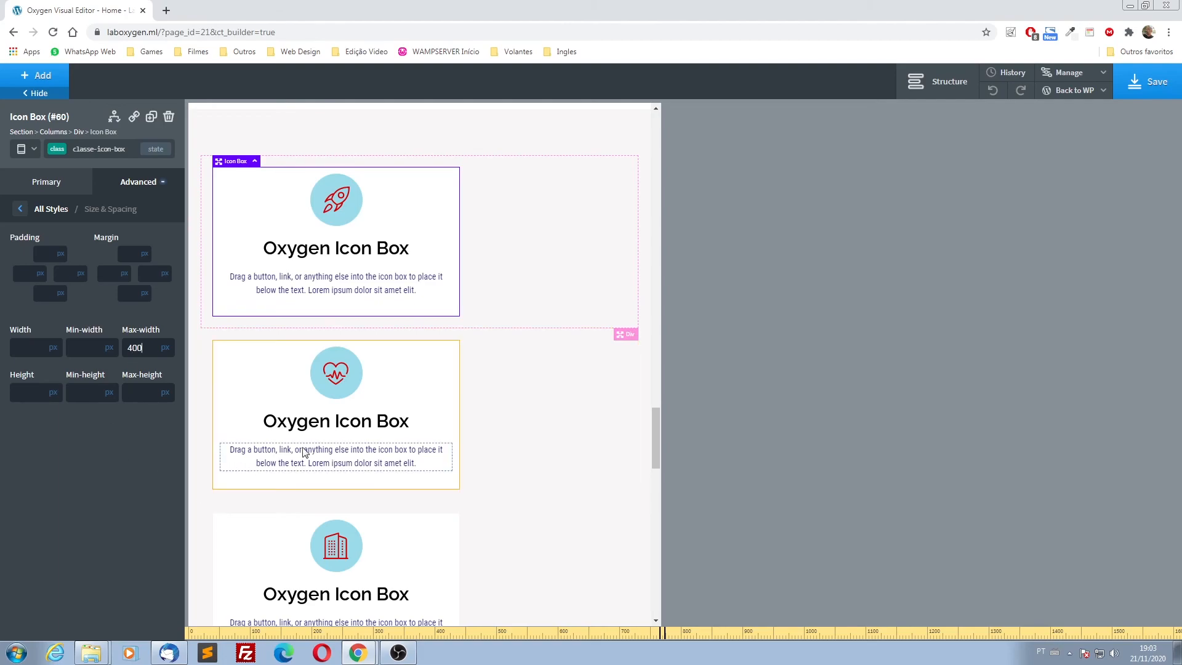
# - Stack the child elements vertically and center them horizontally in the div holding the rocket icon box
pyautogui.click(559, 197)
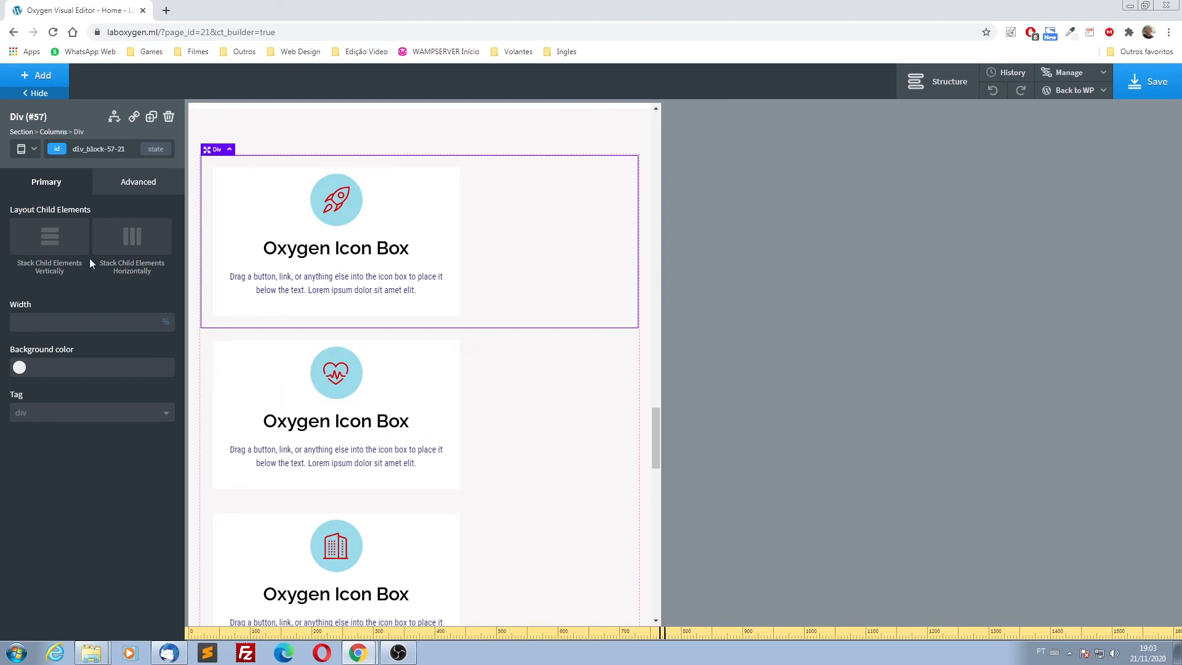
pyautogui.click(53, 244)
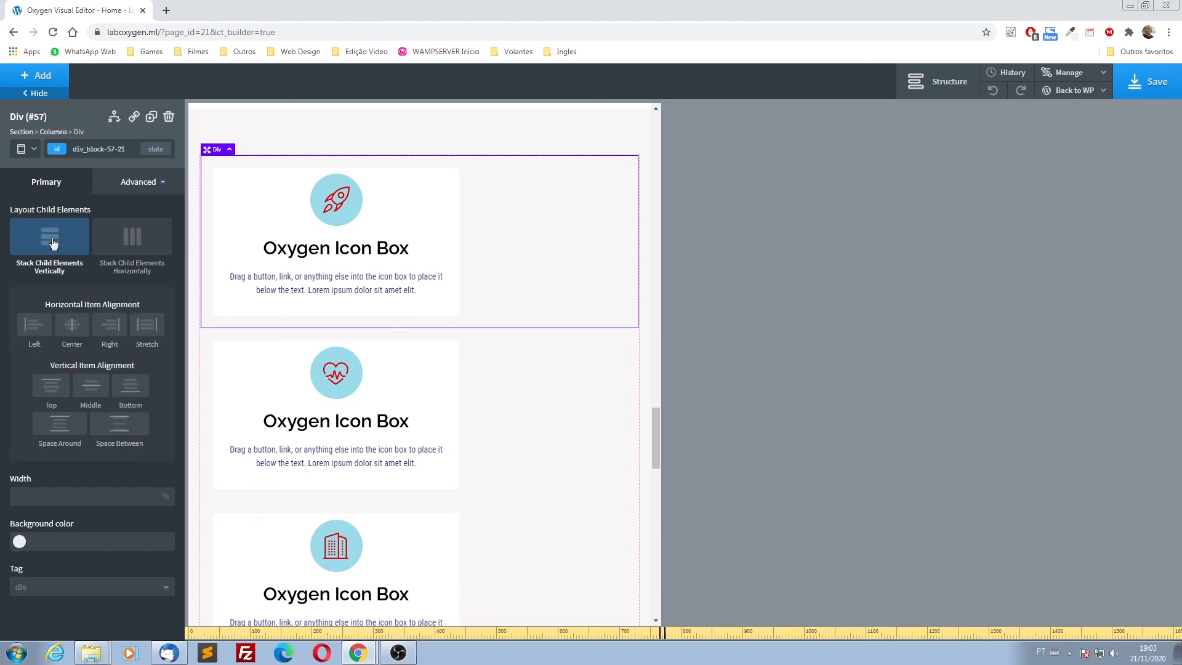
pyautogui.click(72, 326)
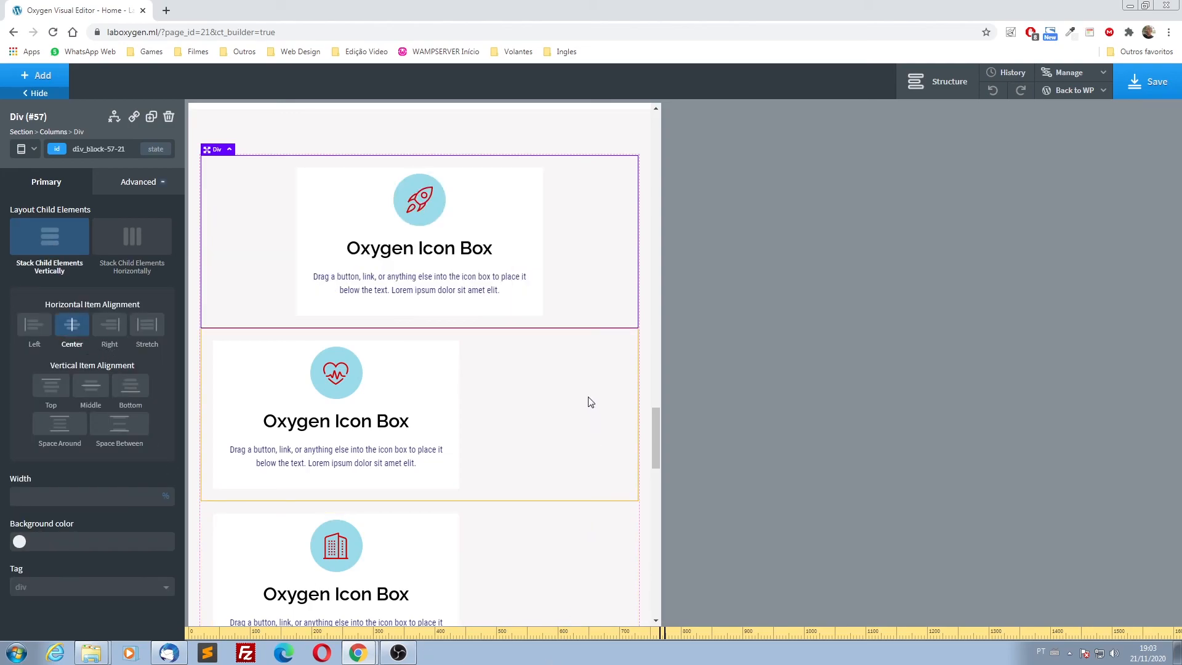
# - Apply vertical stacking with centered horizontal alignment to the divs holding the heart and building icon boxes
pyautogui.click(437, 499)
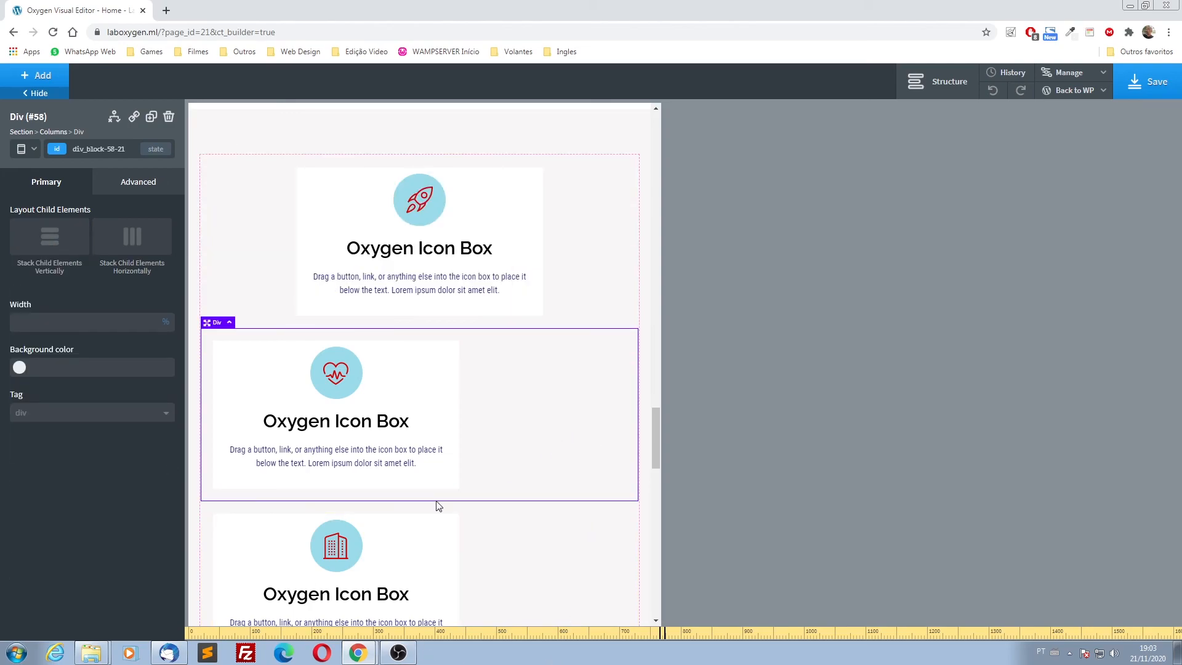
pyautogui.click(48, 240)
pyautogui.click(71, 327)
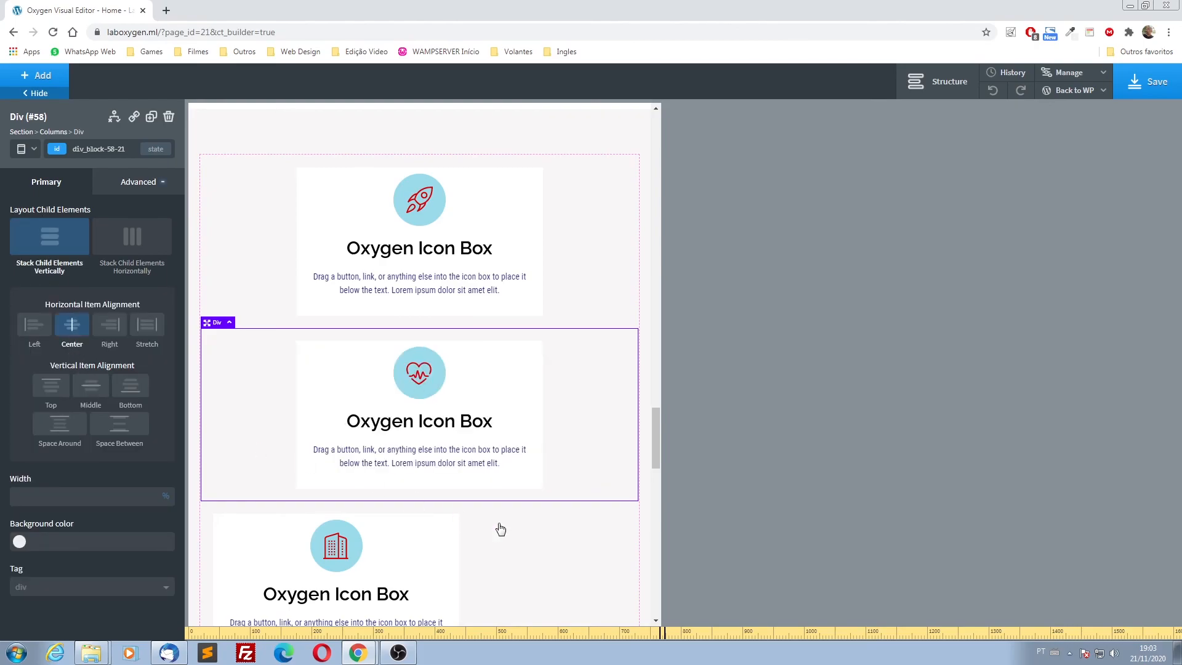
pyautogui.scroll(-2, 548, 527)
pyautogui.click(573, 482)
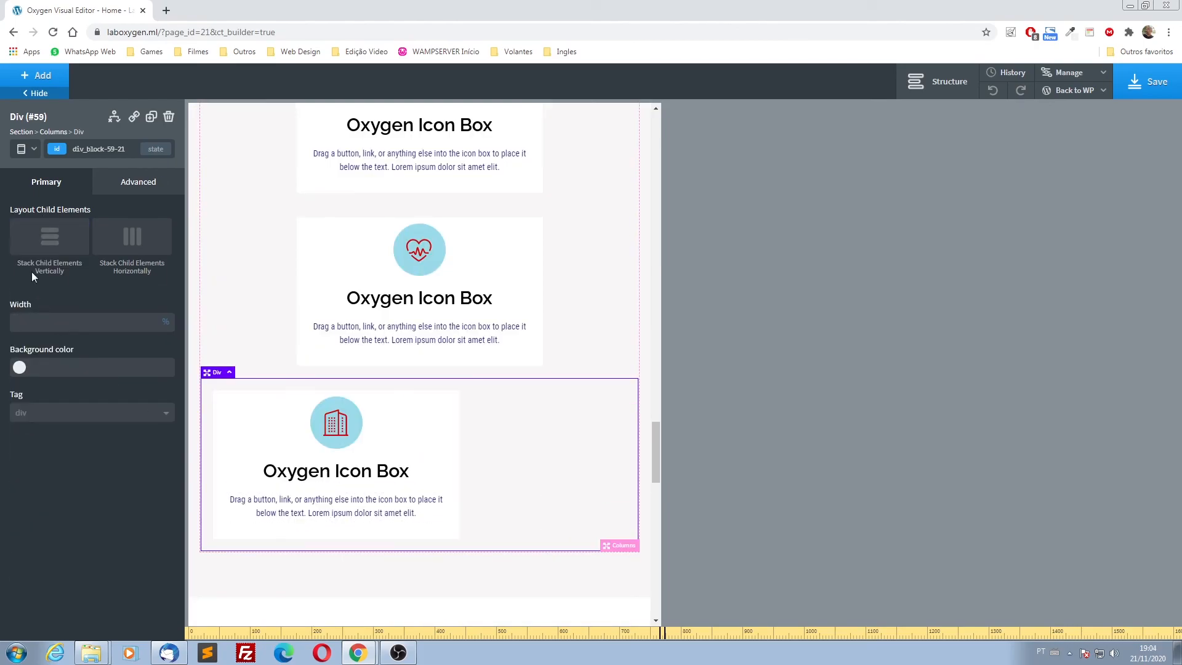
pyautogui.click(56, 237)
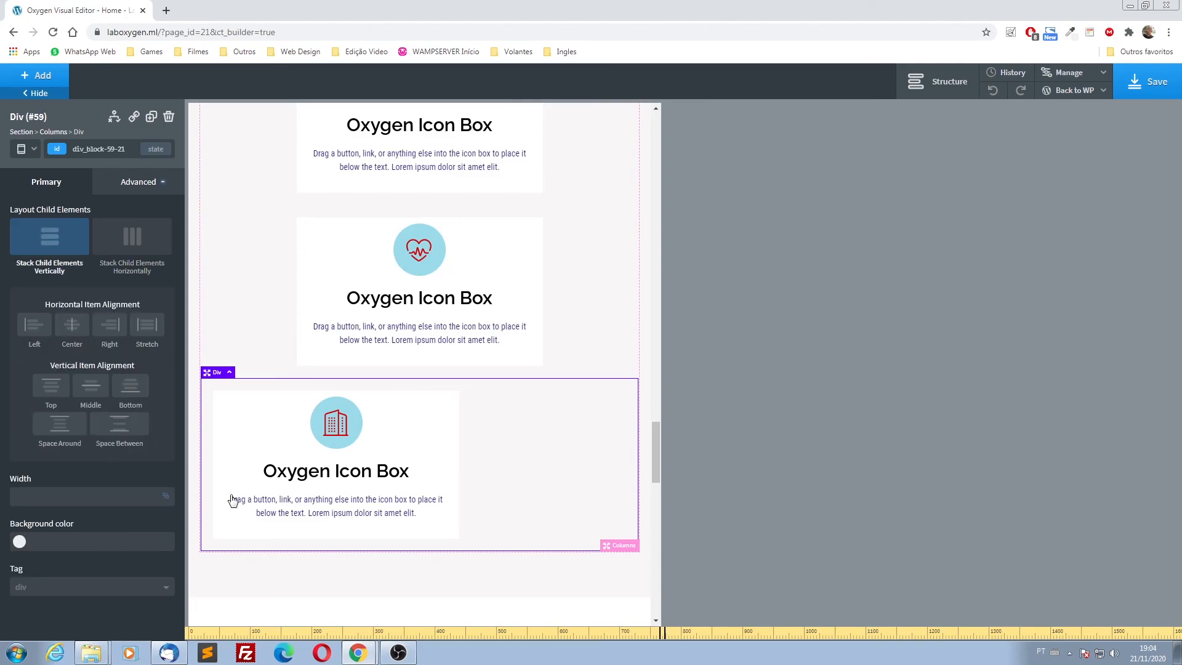
pyautogui.click(72, 324)
# - Check the icon boxes at Less than 992px, Less than 768px and Less than 480px, and return to All devices
pyautogui.scroll(6, 494, 530)
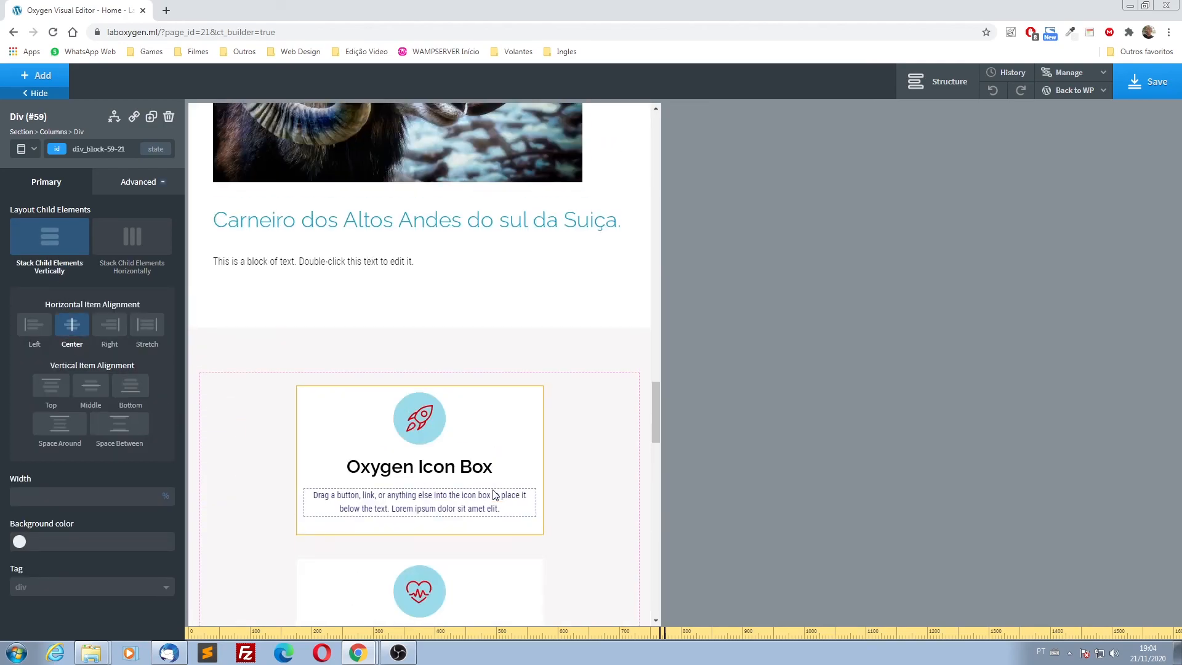
pyautogui.click(35, 149)
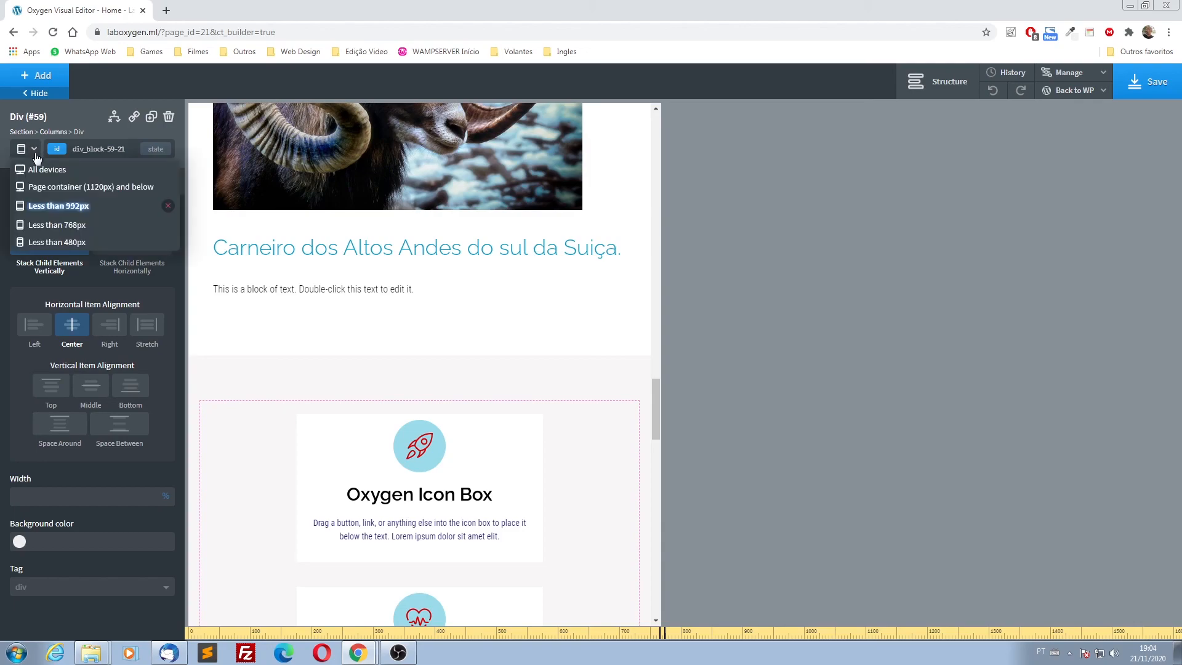
pyautogui.click(49, 225)
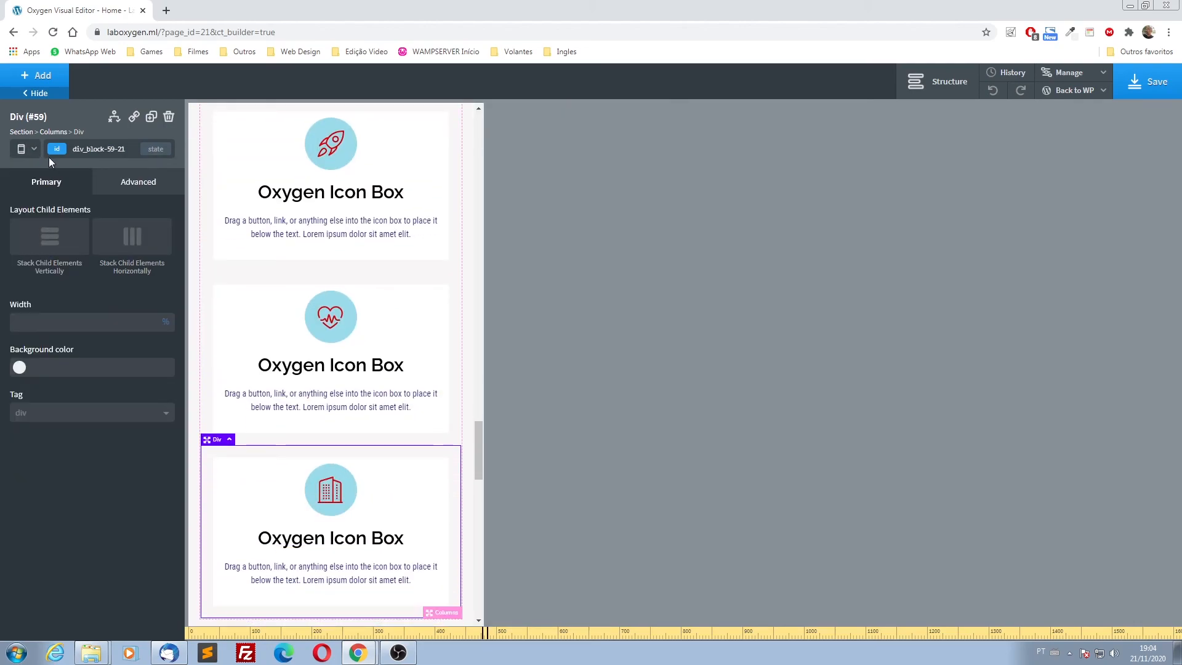
pyautogui.click(35, 149)
pyautogui.click(44, 241)
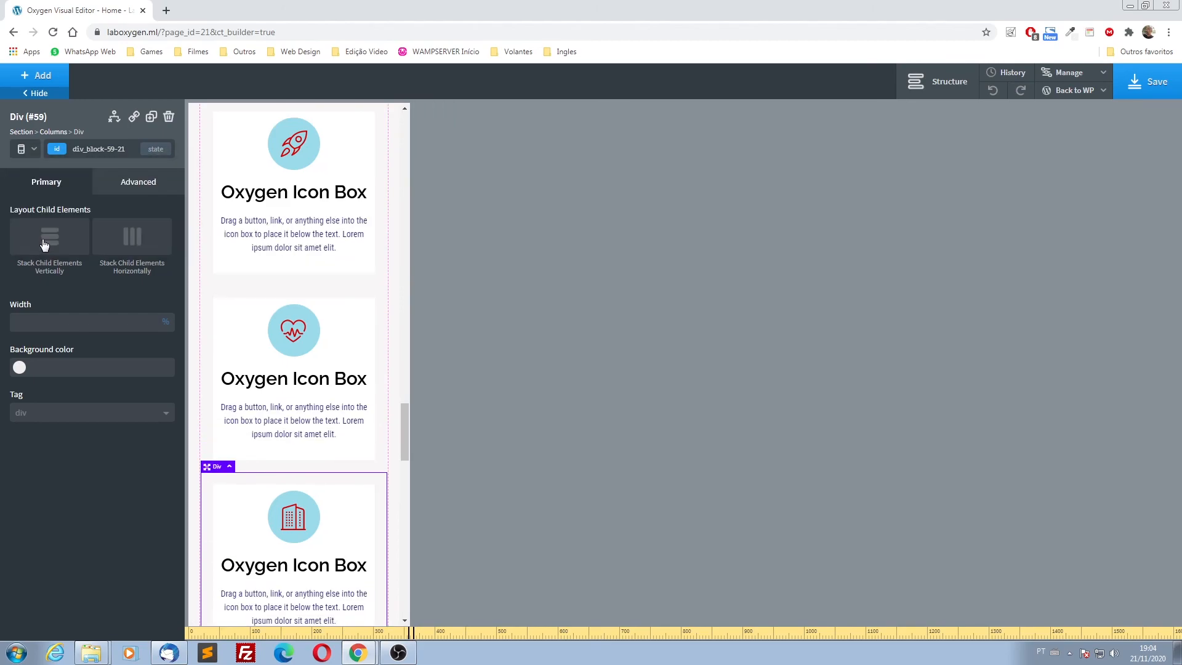
pyautogui.click(34, 157)
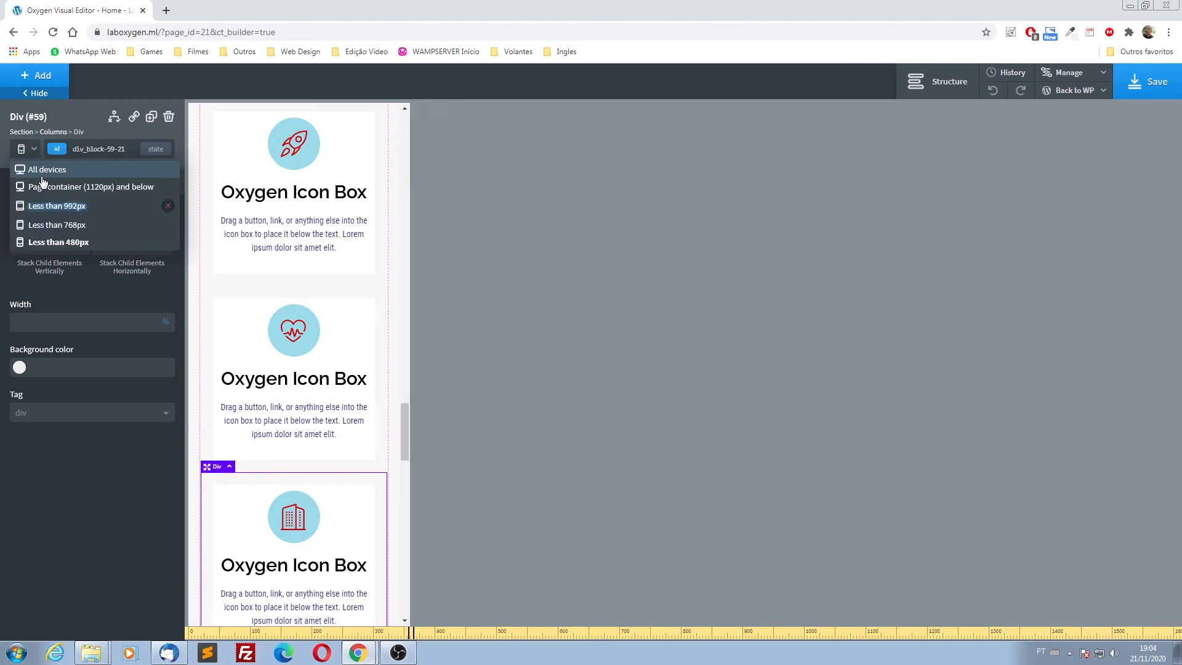
pyautogui.click(43, 172)
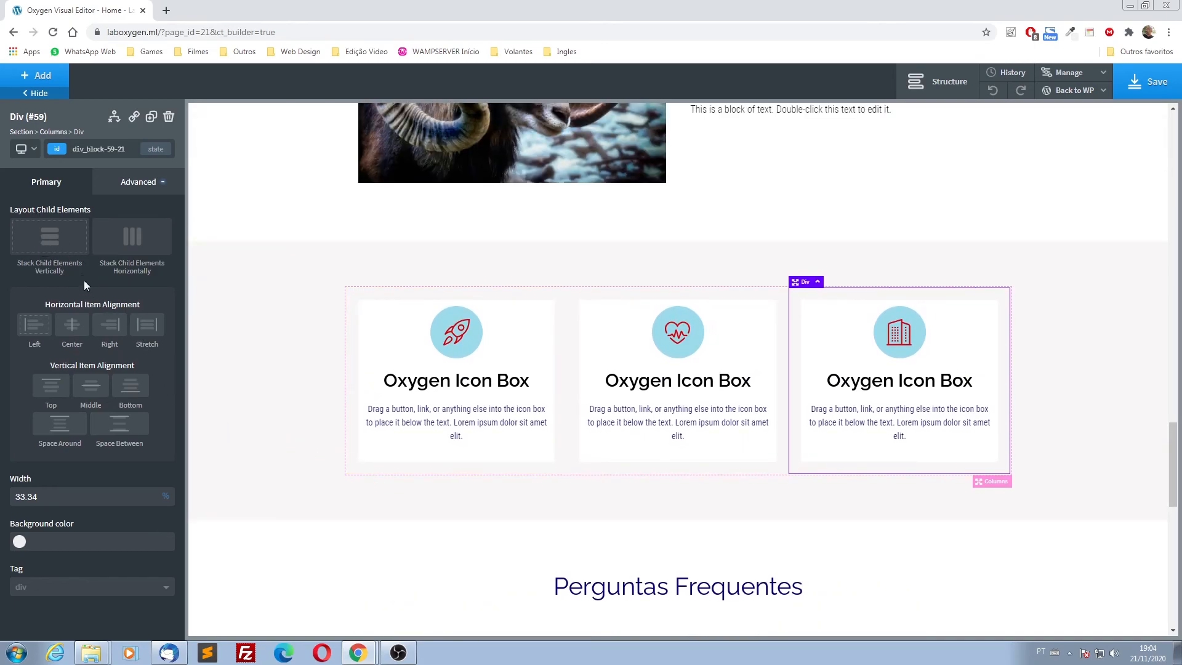
# - Check the Perguntas Frequentes section in the All devices, Page container (1120px) and Less than 992px views
pyautogui.click(249, 555)
pyautogui.scroll(-6, 259, 455)
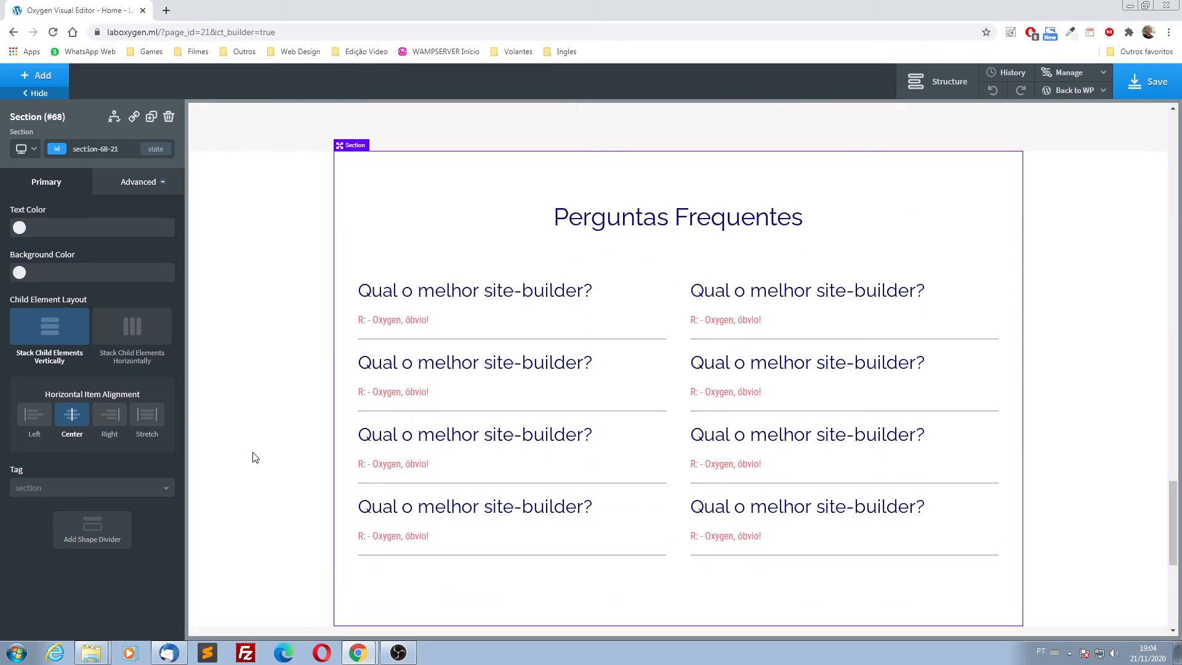
pyautogui.scroll(-2, 255, 456)
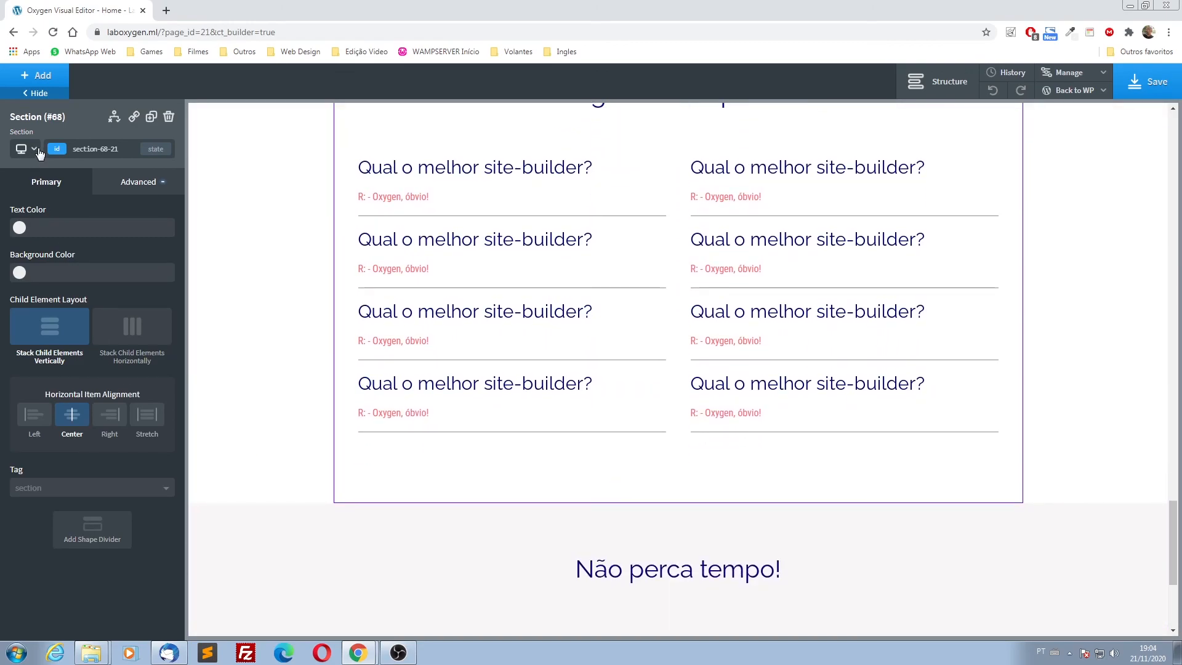
pyautogui.click(24, 148)
pyautogui.click(43, 187)
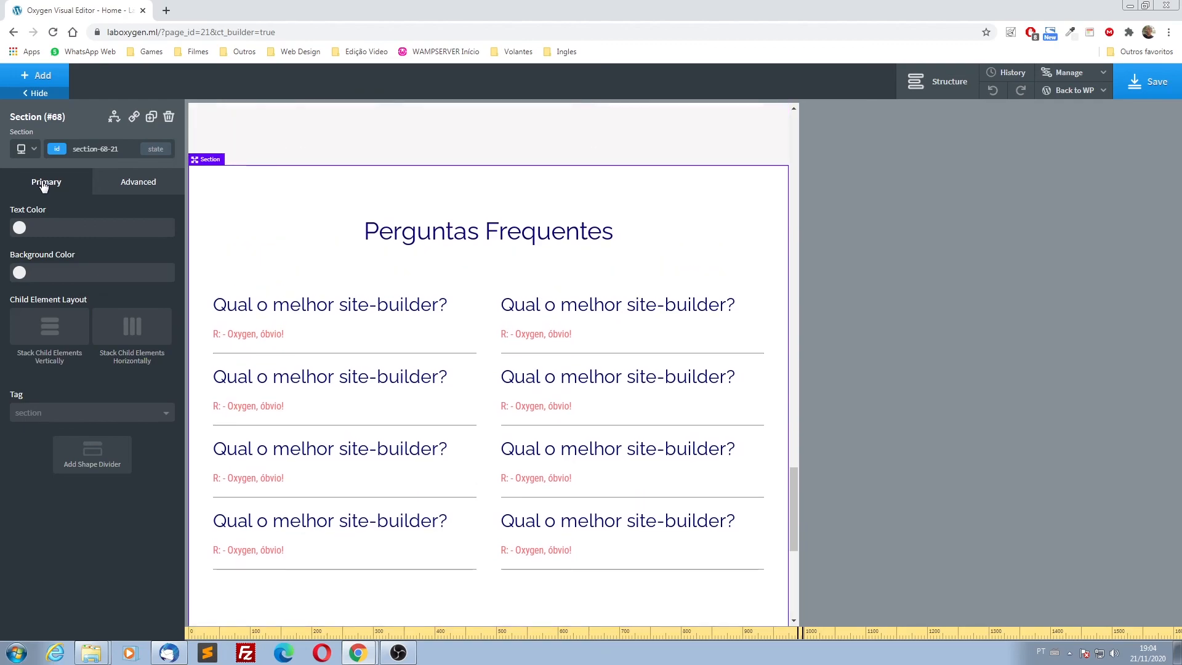
pyautogui.click(34, 151)
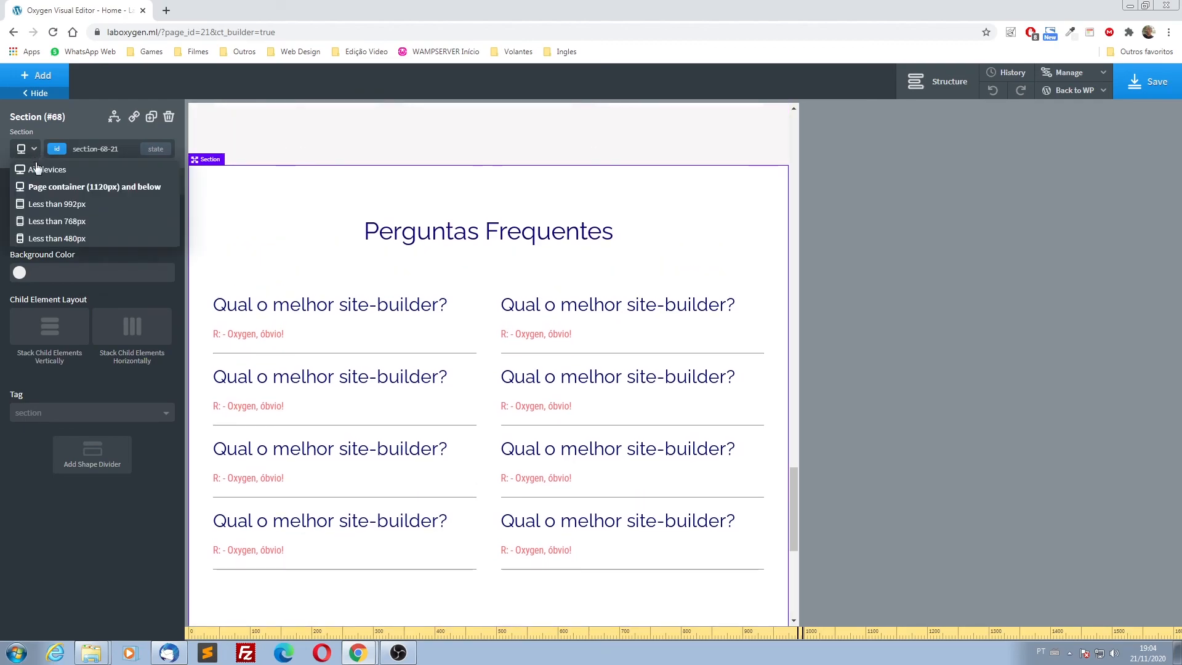
pyautogui.click(39, 205)
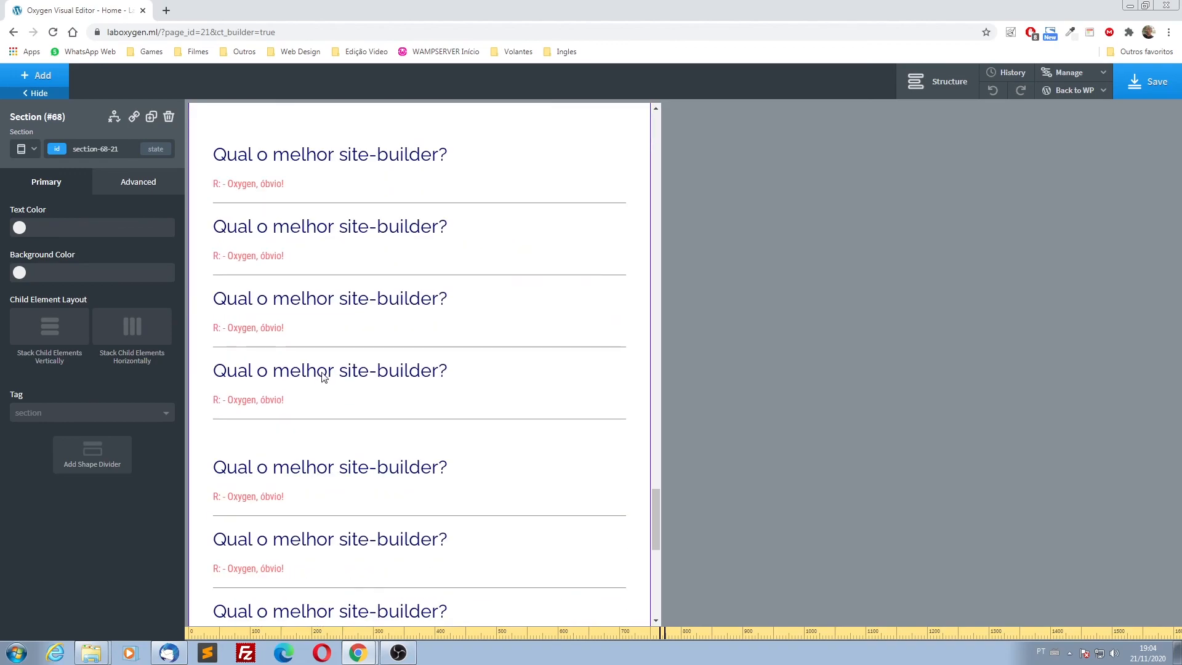
# - Check the Perguntas Frequentes section at Less than 768px and Less than 480px, and return to All devices
pyautogui.click(34, 150)
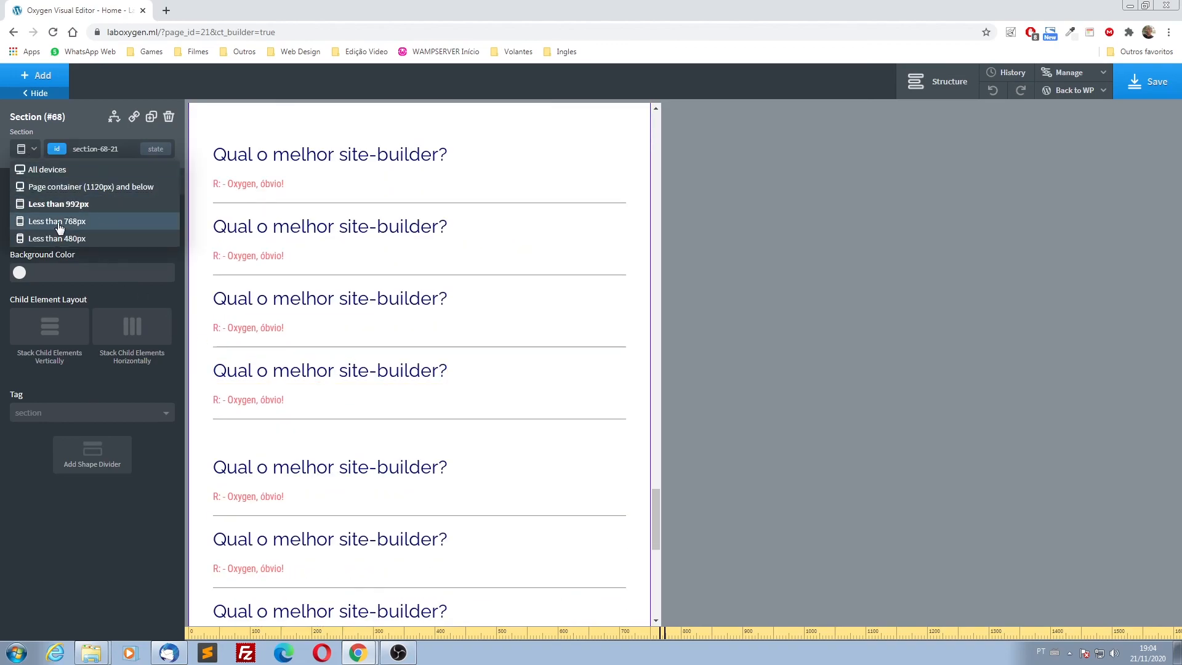
pyautogui.click(57, 238)
pyautogui.scroll(-7, 296, 406)
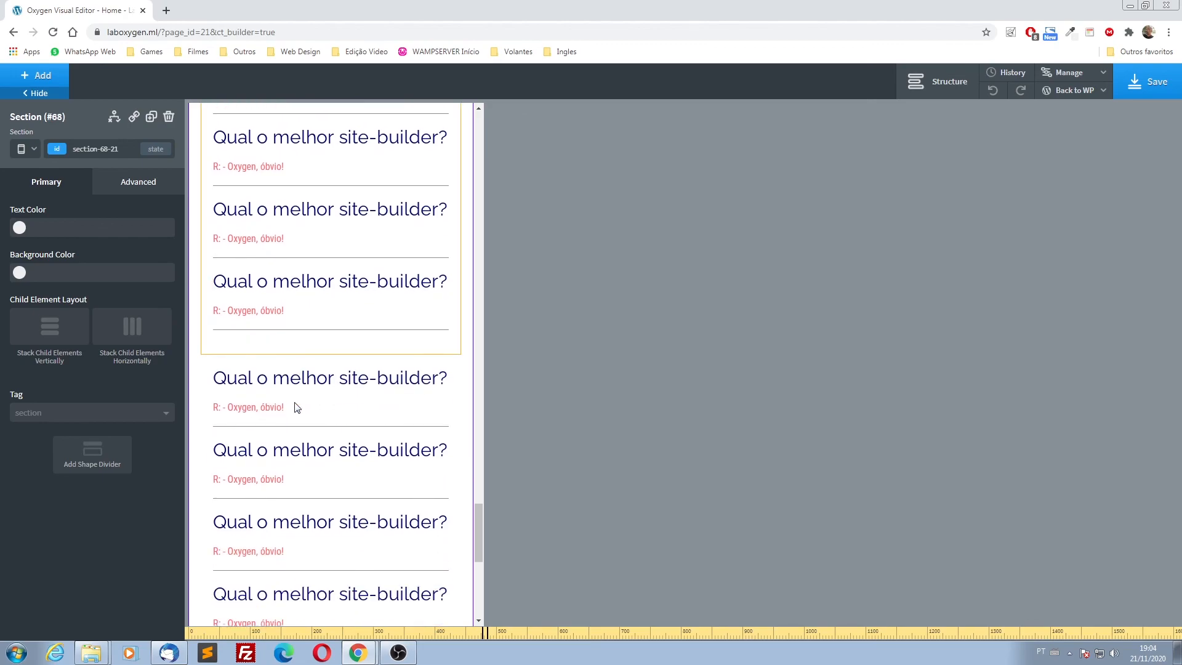
pyautogui.click(34, 151)
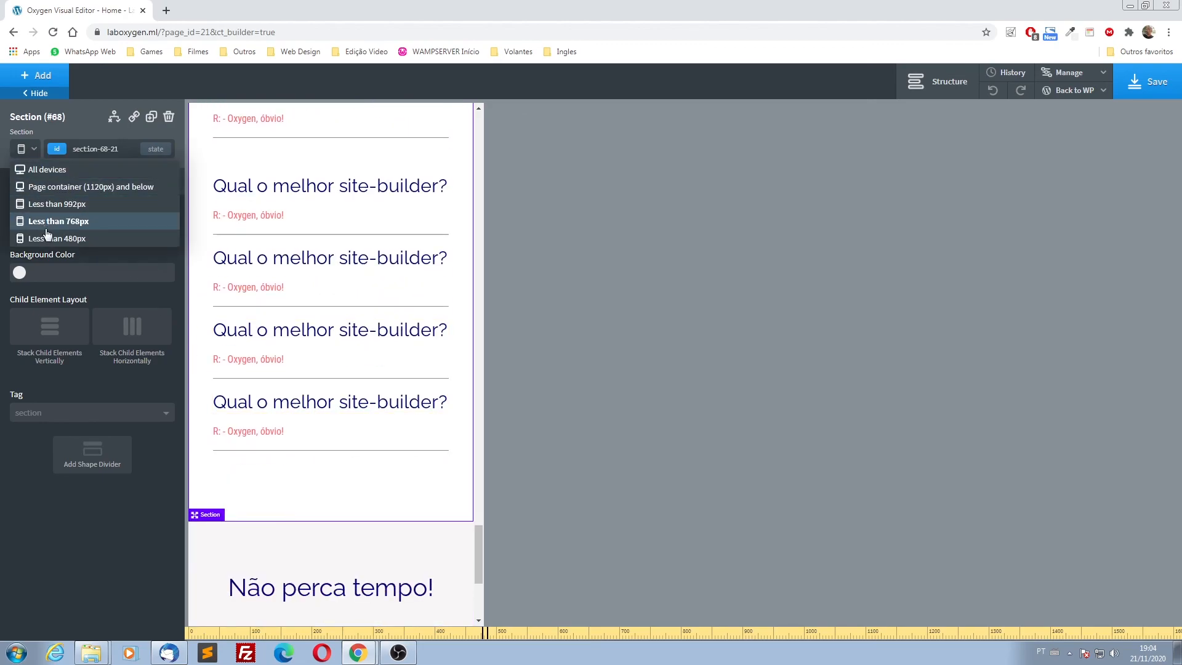
pyautogui.click(49, 242)
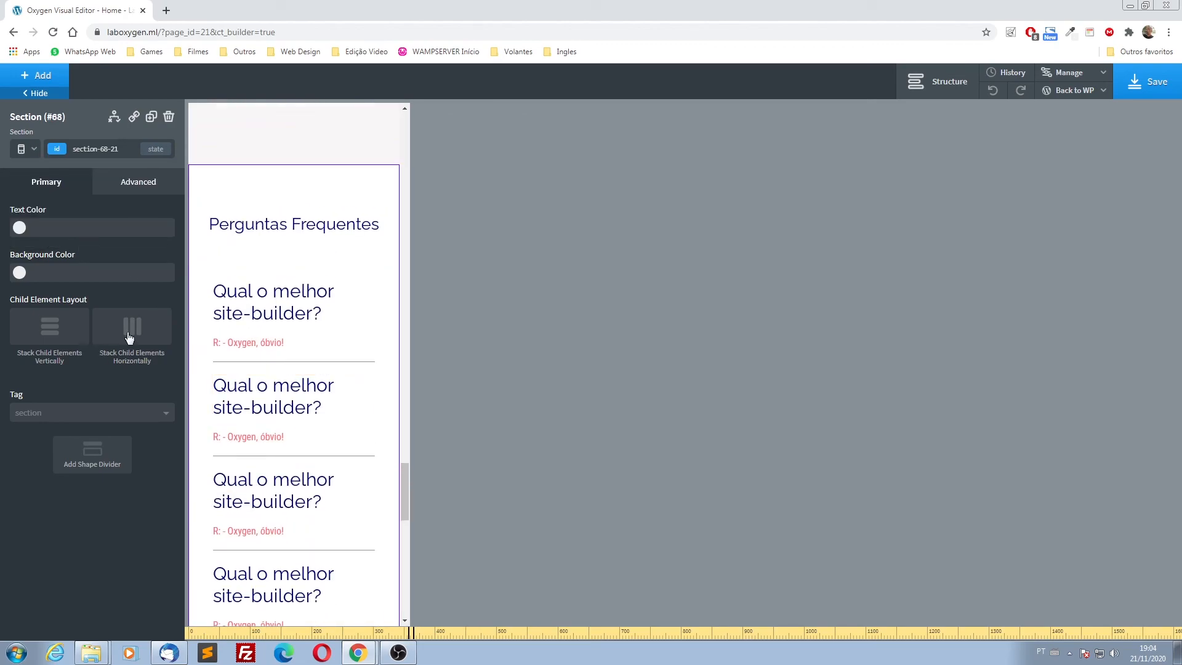
pyautogui.click(32, 150)
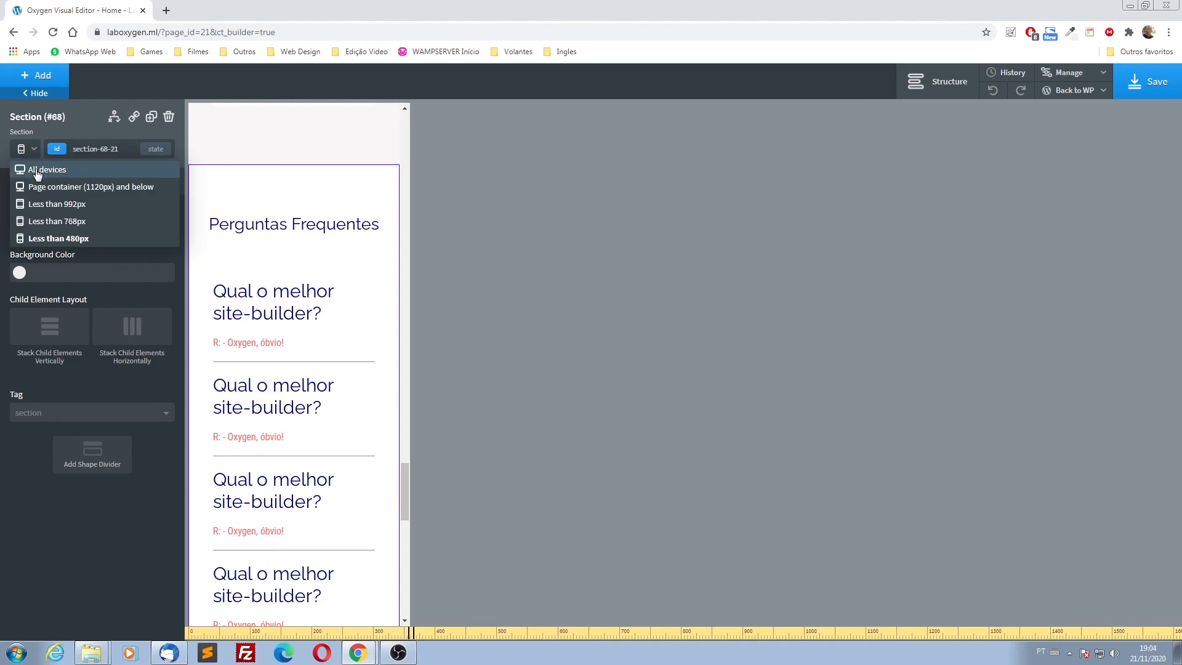
pyautogui.click(35, 167)
# - Stack the contents of the Não perca tempo! section horizontally and try the Top, Middle and Stretch vertical alignments
pyautogui.click(349, 388)
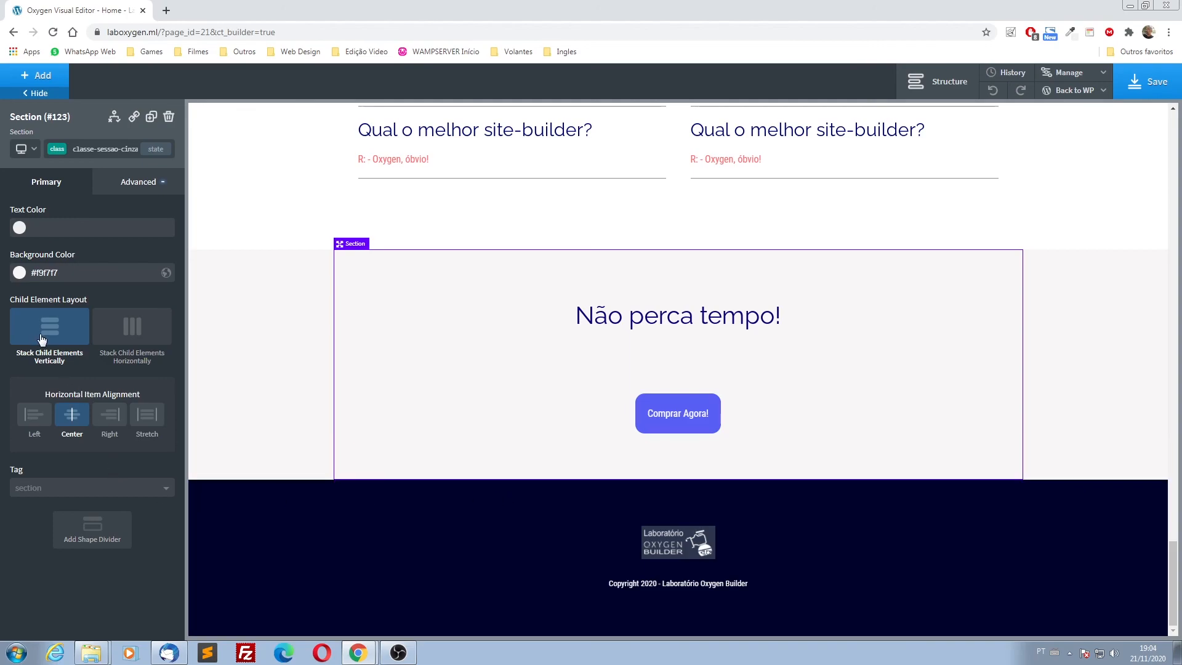
pyautogui.click(139, 331)
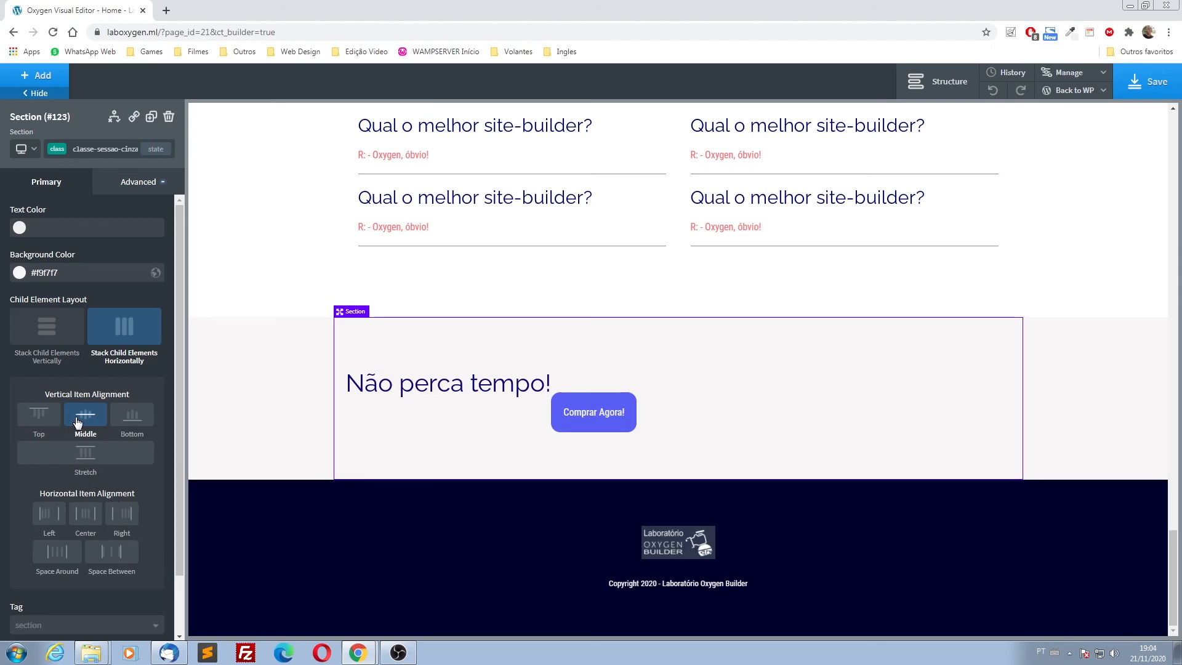
pyautogui.click(40, 415)
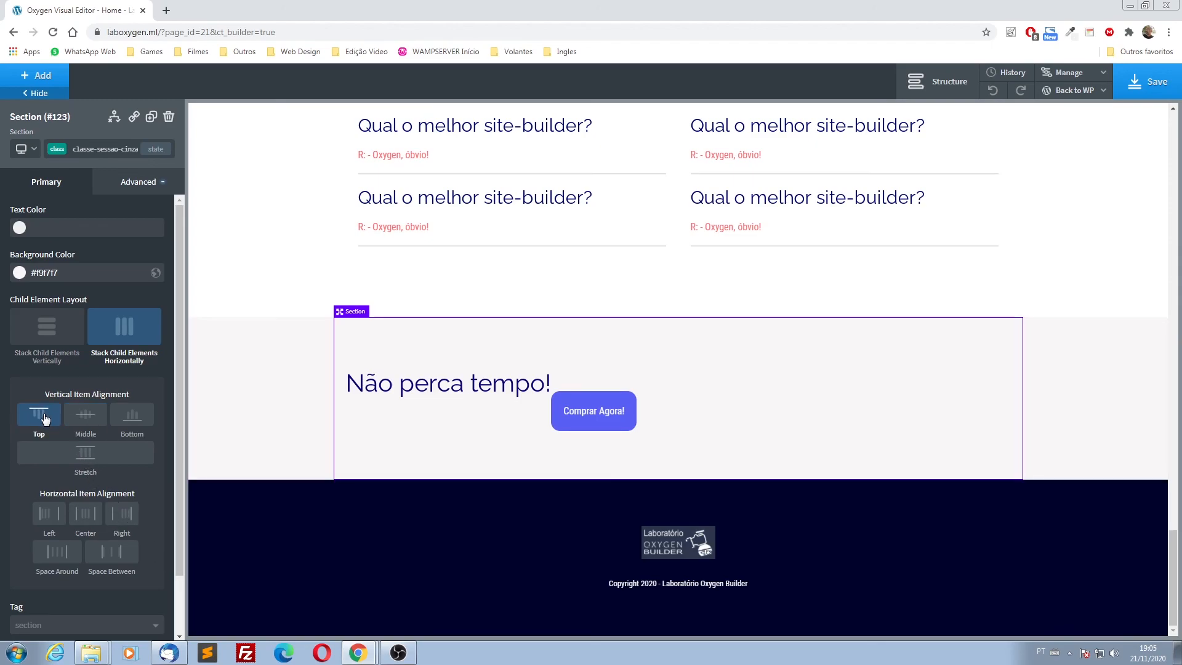
pyautogui.click(87, 418)
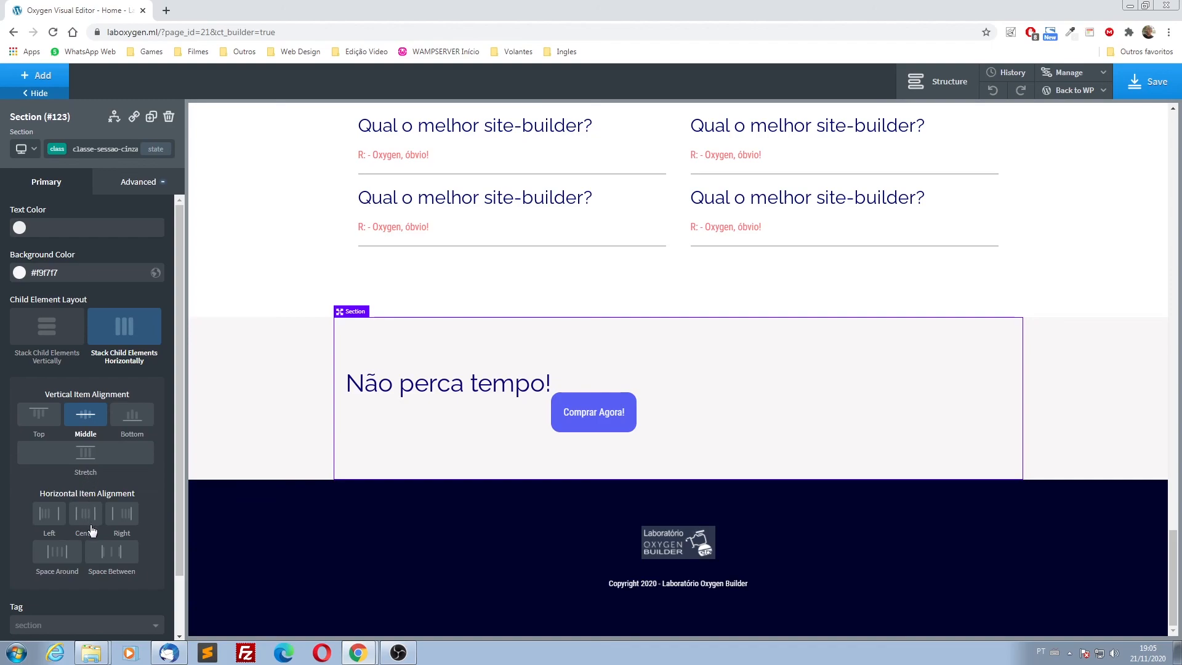
pyautogui.click(88, 457)
pyautogui.click(88, 456)
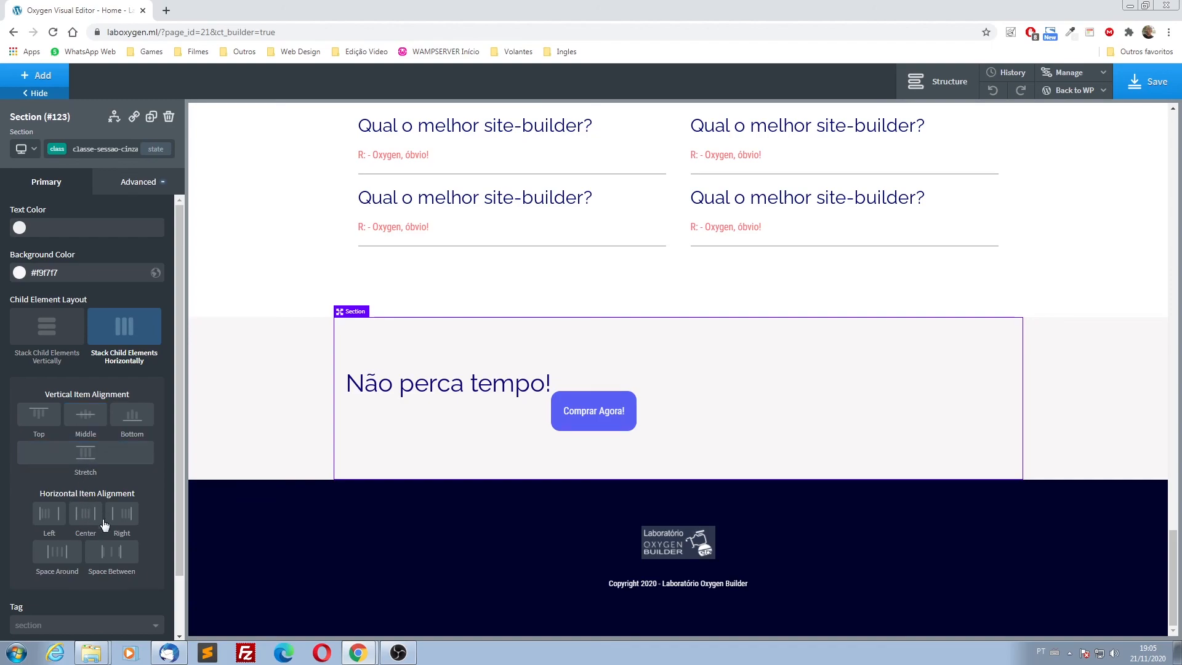
# - Try the Right, Space Between and Space Around horizontal alignments on the Não perca tempo! section, and settle on Center
pyautogui.click(122, 520)
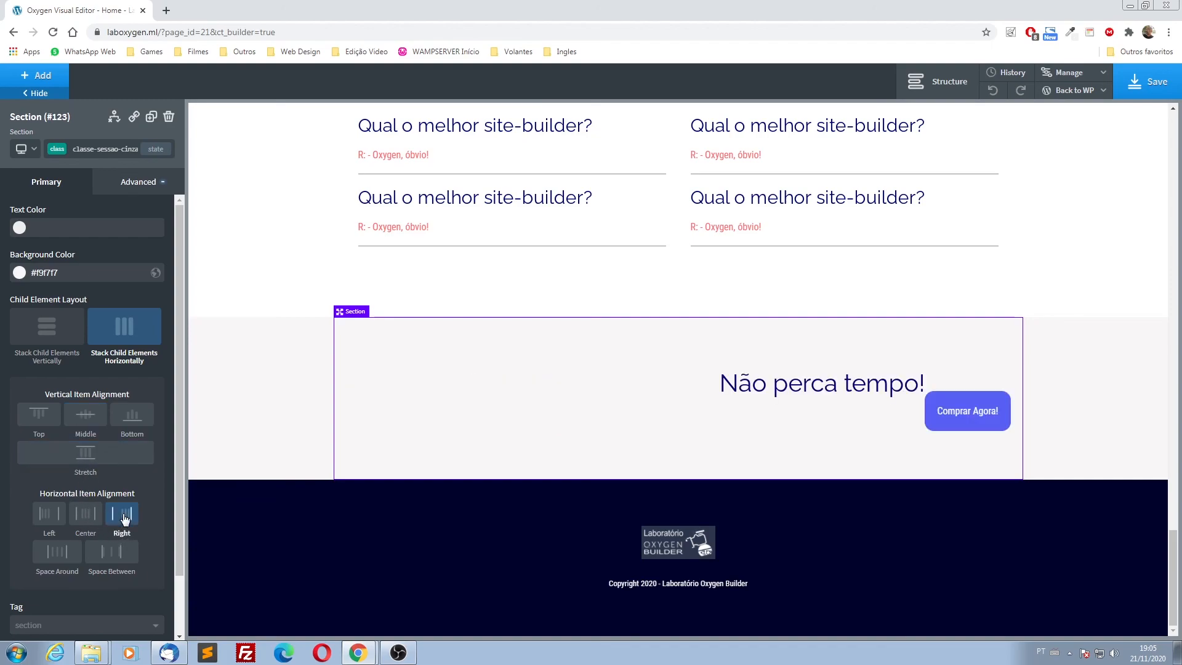
pyautogui.click(109, 556)
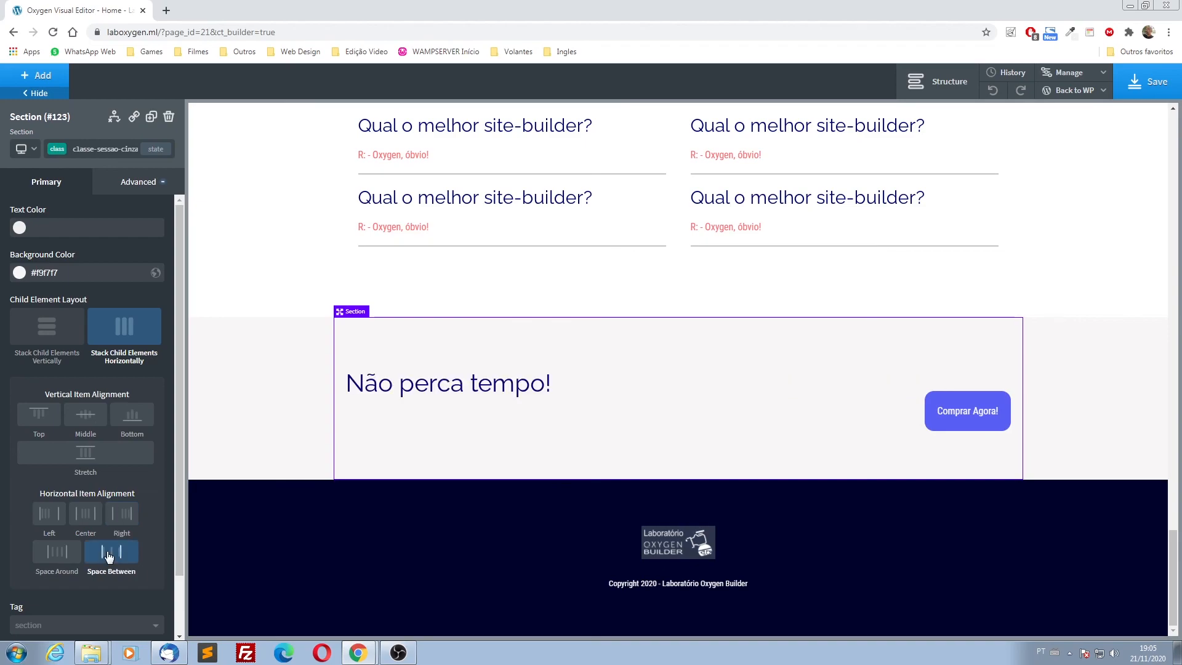
pyautogui.click(67, 557)
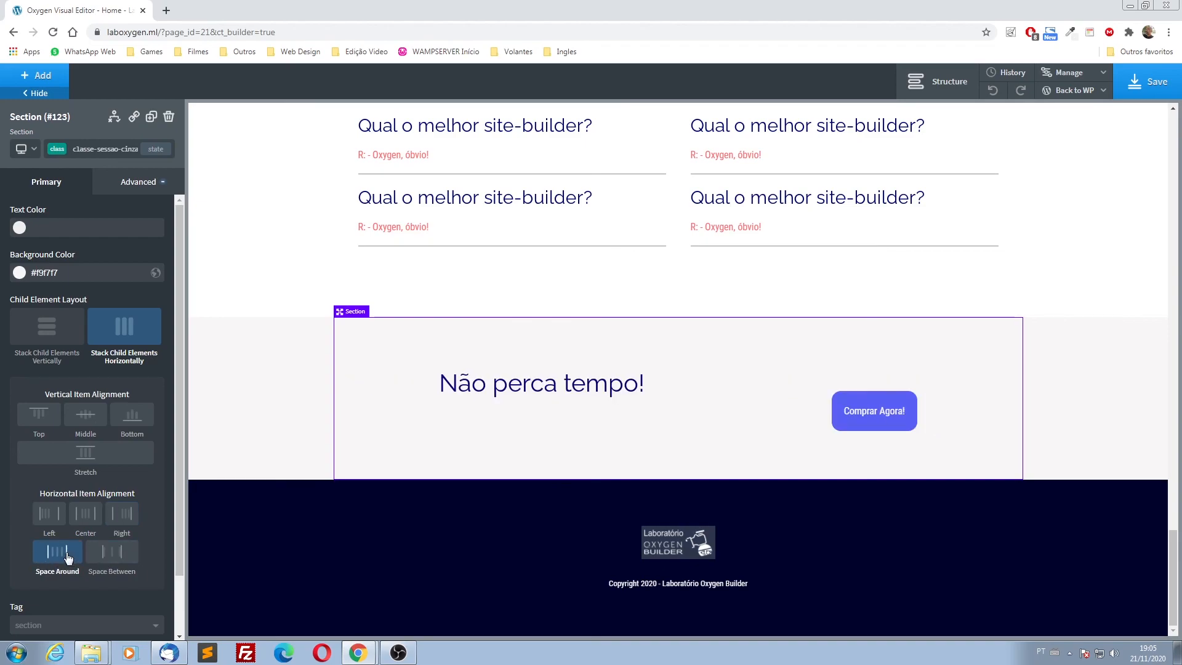
pyautogui.click(88, 522)
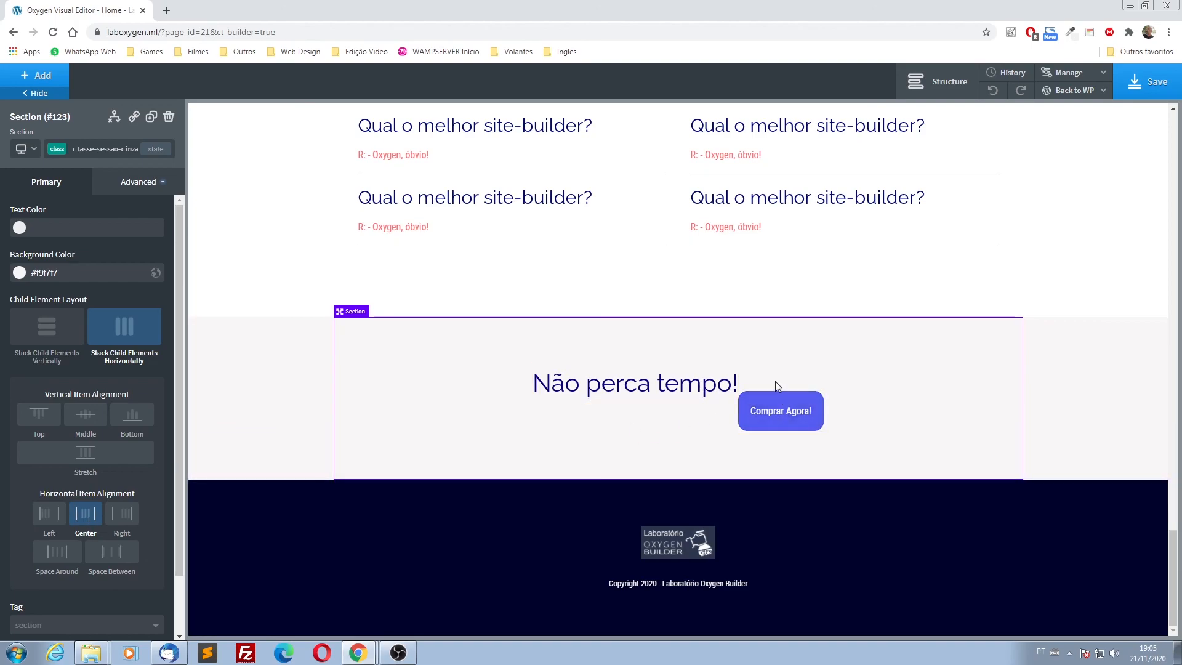
# - Remove the space above the Comprar Agora! button on its own ID, link_text-130-21, to align it with the heading
pyautogui.click(664, 391)
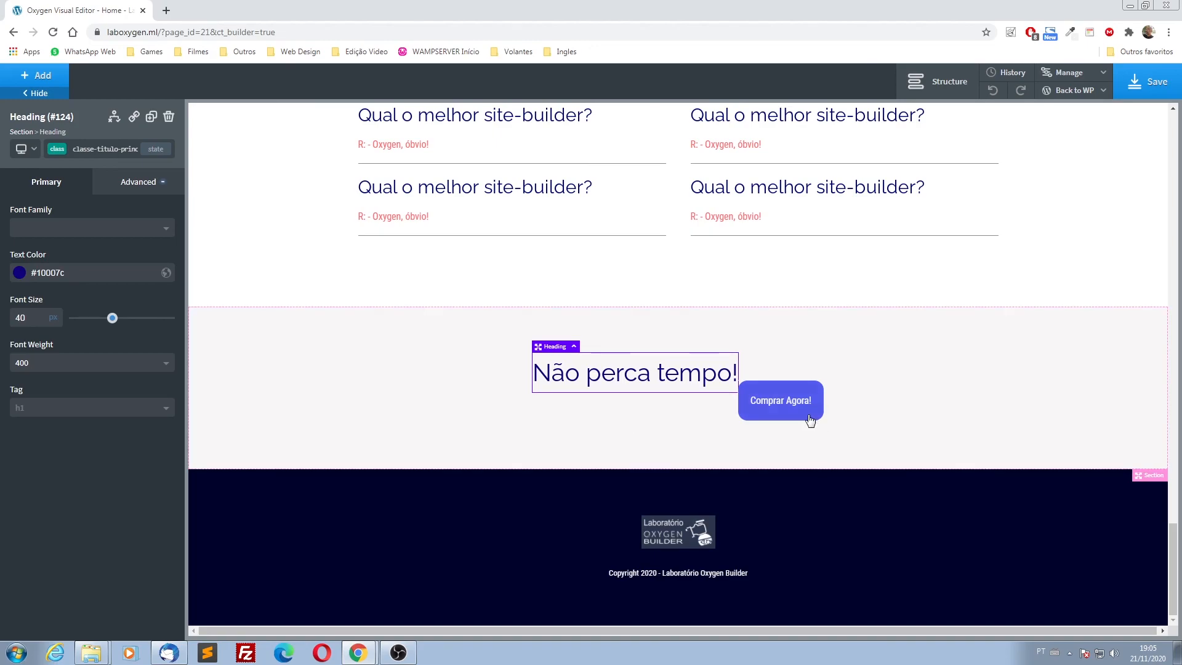
pyautogui.click(788, 397)
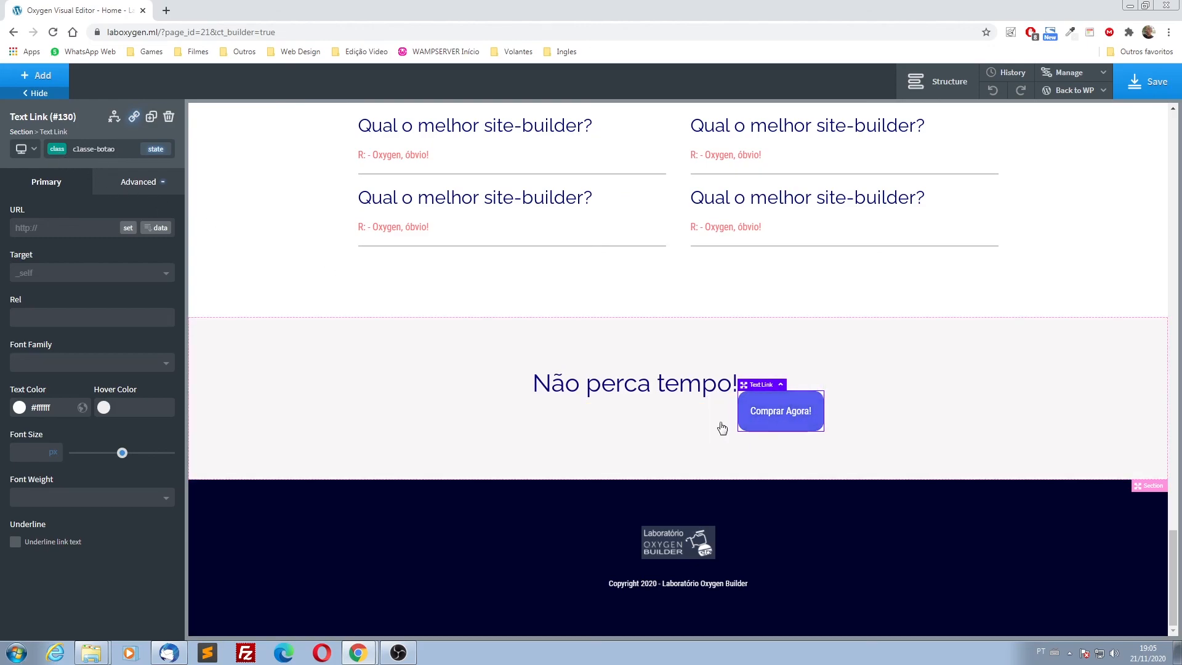
pyautogui.click(99, 149)
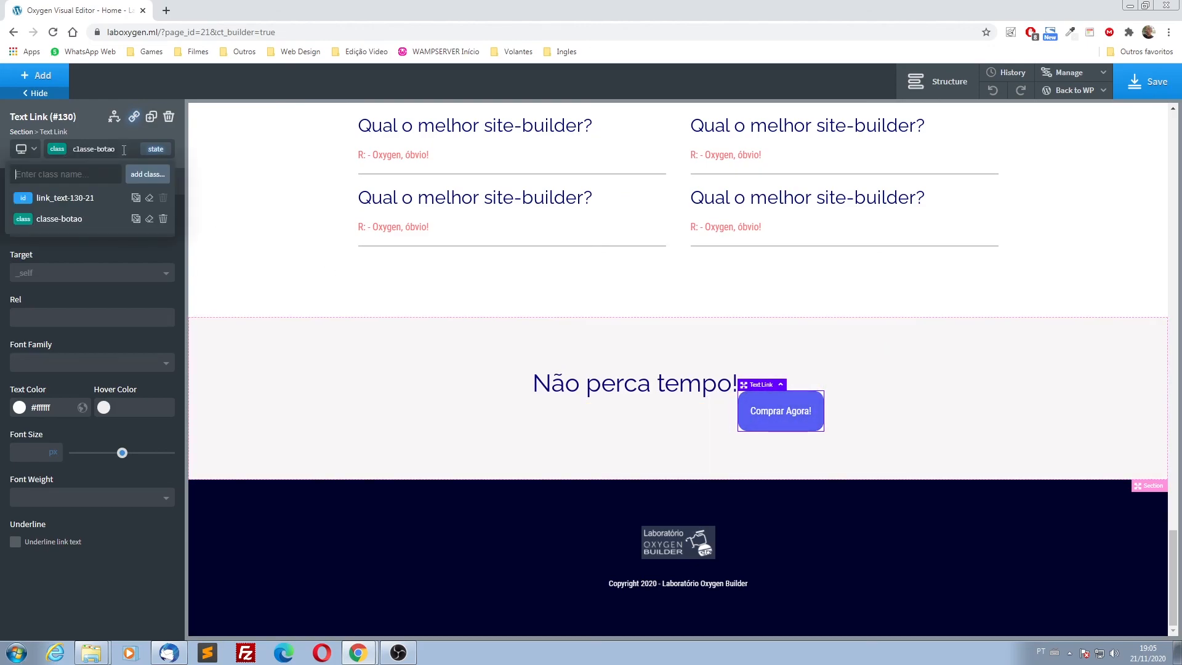
pyautogui.click(51, 198)
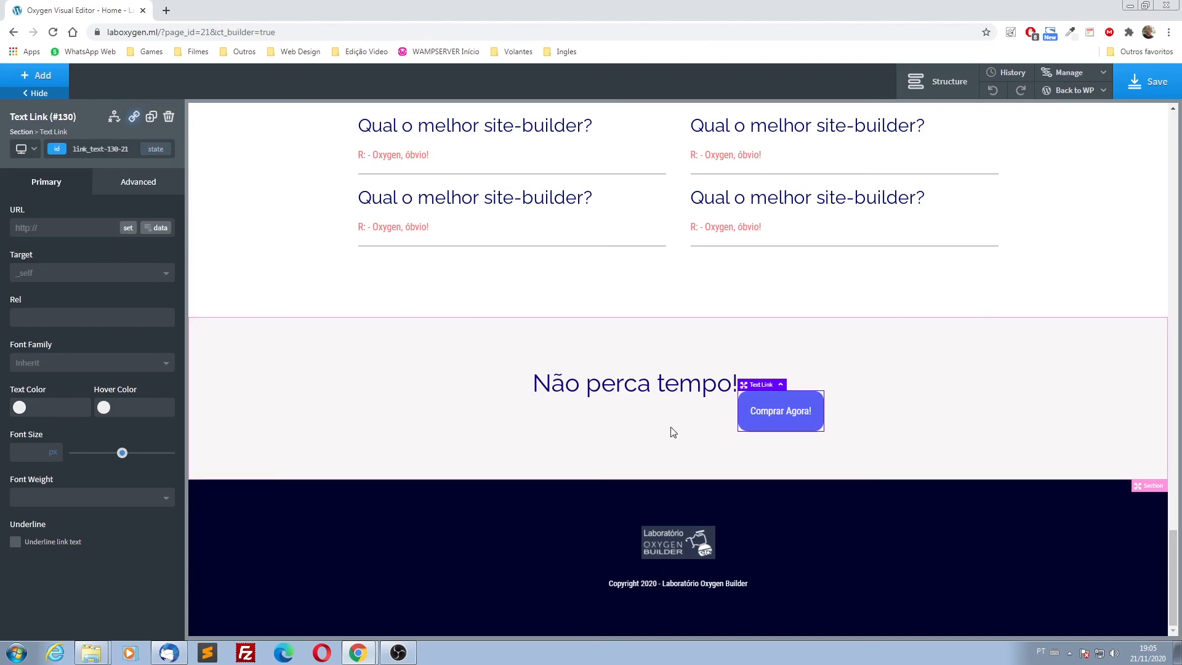
pyautogui.moveTo(806, 385); pyautogui.dragTo(806, 365)
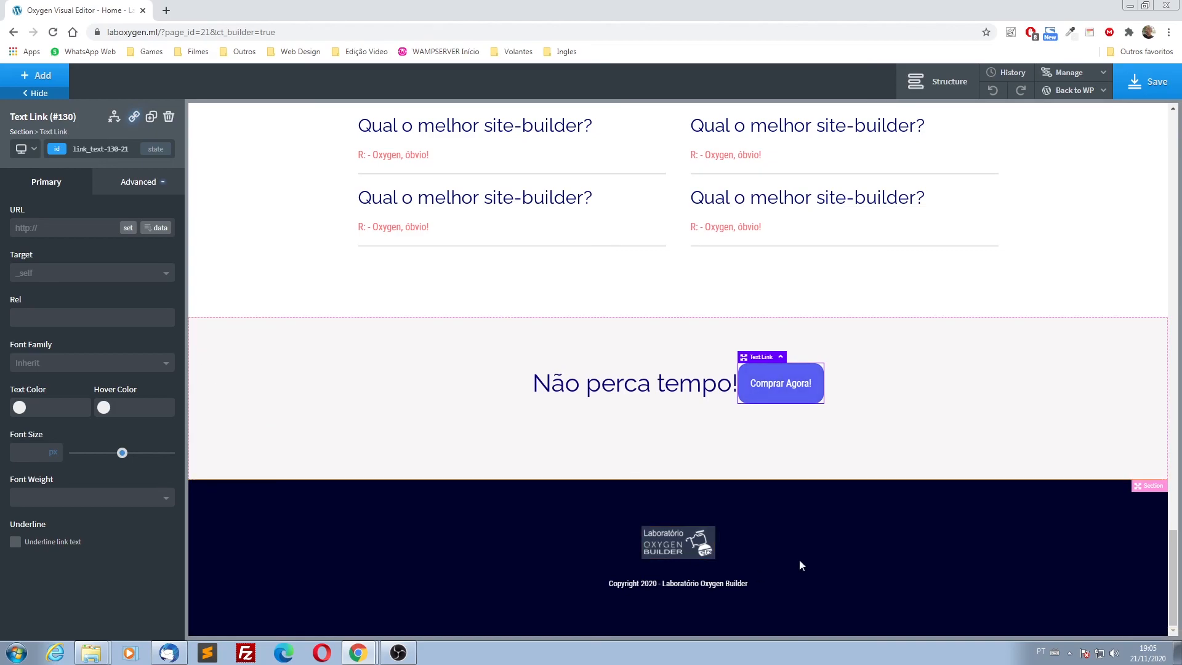
# - Remove the space below the Não perca tempo! heading on its own ID, headline-124-21
pyautogui.click(640, 397)
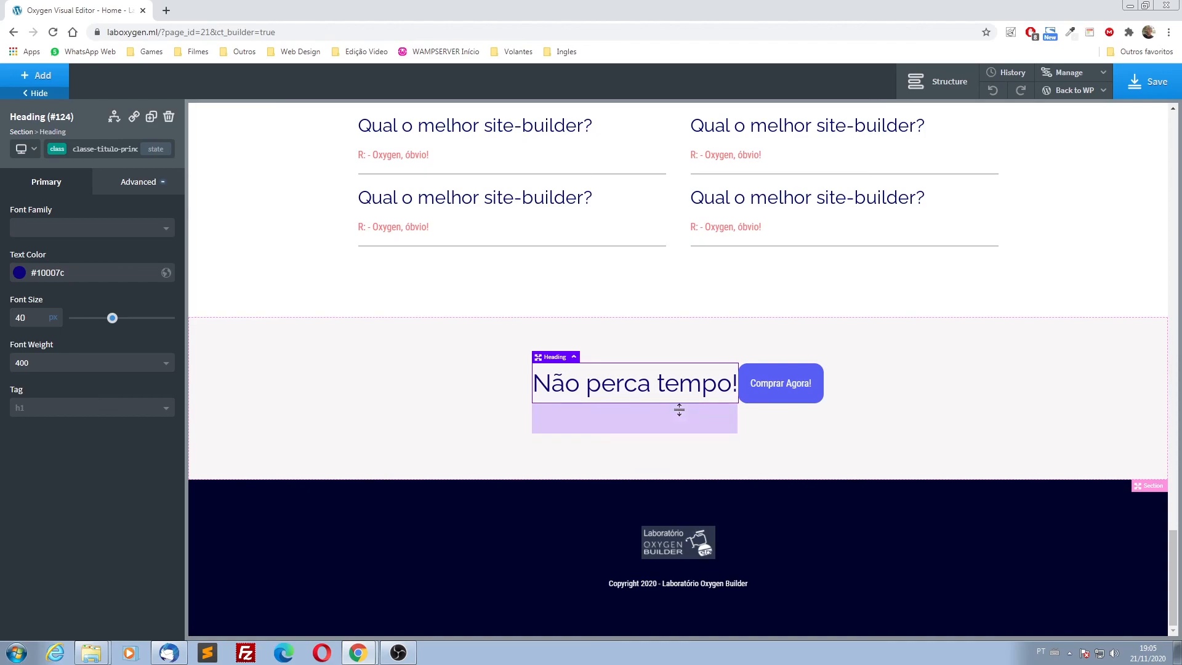
pyautogui.click(104, 150)
pyautogui.click(51, 199)
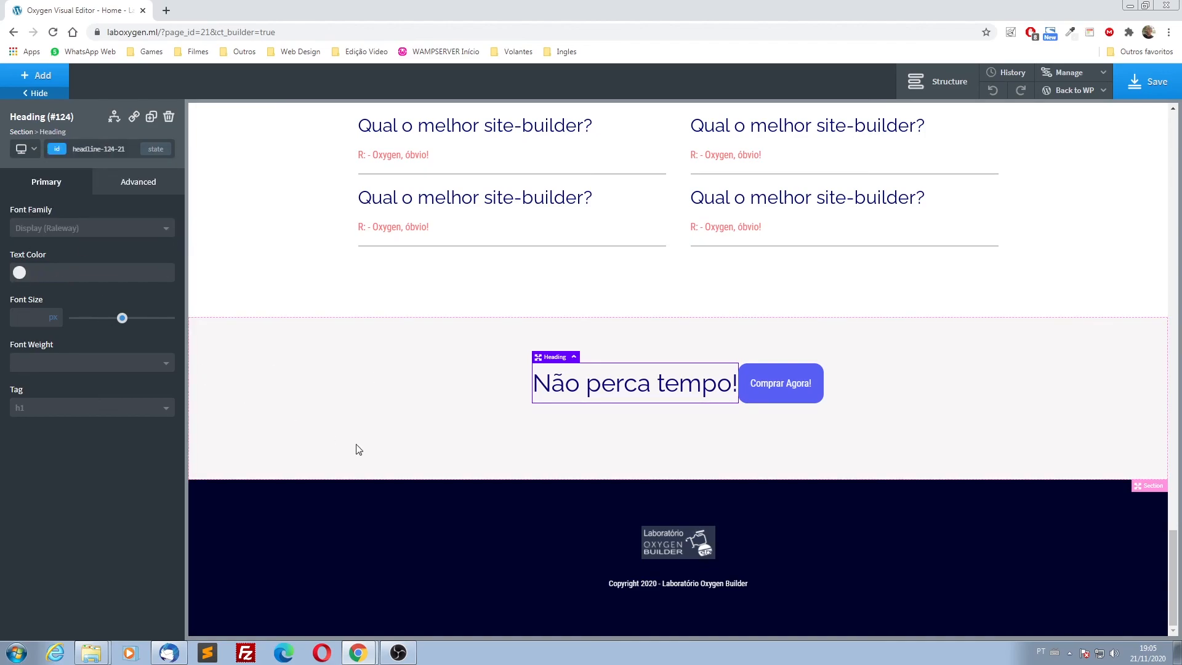
pyautogui.moveTo(669, 423); pyautogui.dragTo(672, 417)
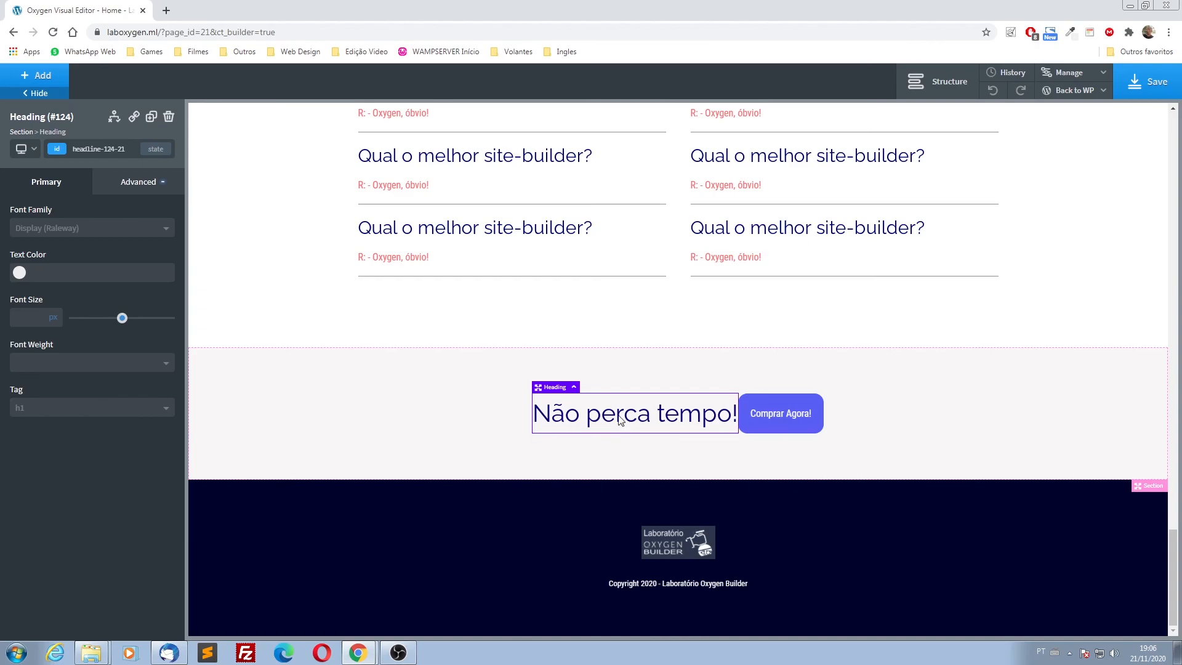
# - Check the Não perca tempo! section in the Page container (1120px) and Less than 992px views
pyautogui.click(931, 400)
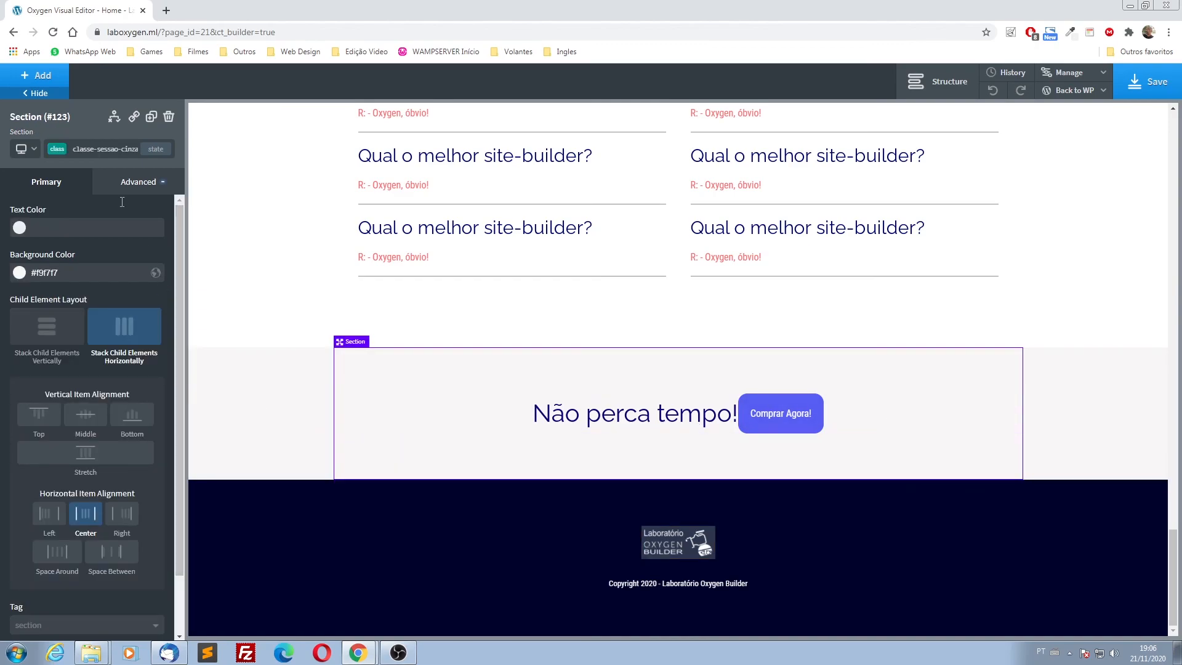
pyautogui.click(25, 149)
pyautogui.click(45, 188)
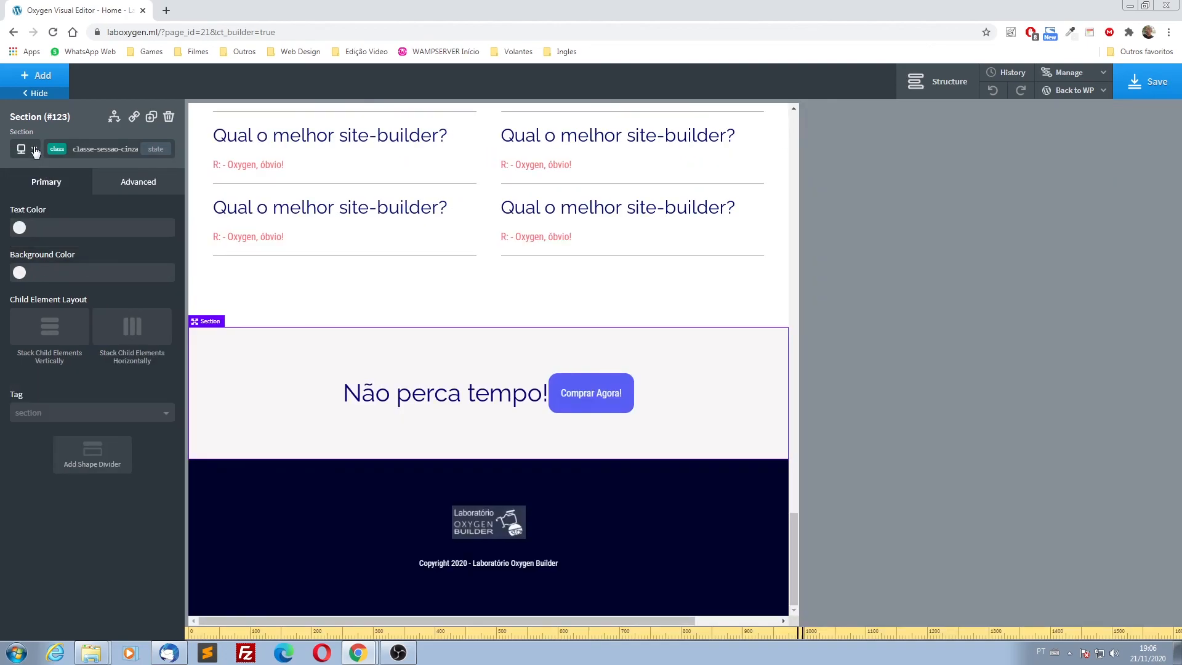
pyautogui.click(35, 150)
pyautogui.click(39, 205)
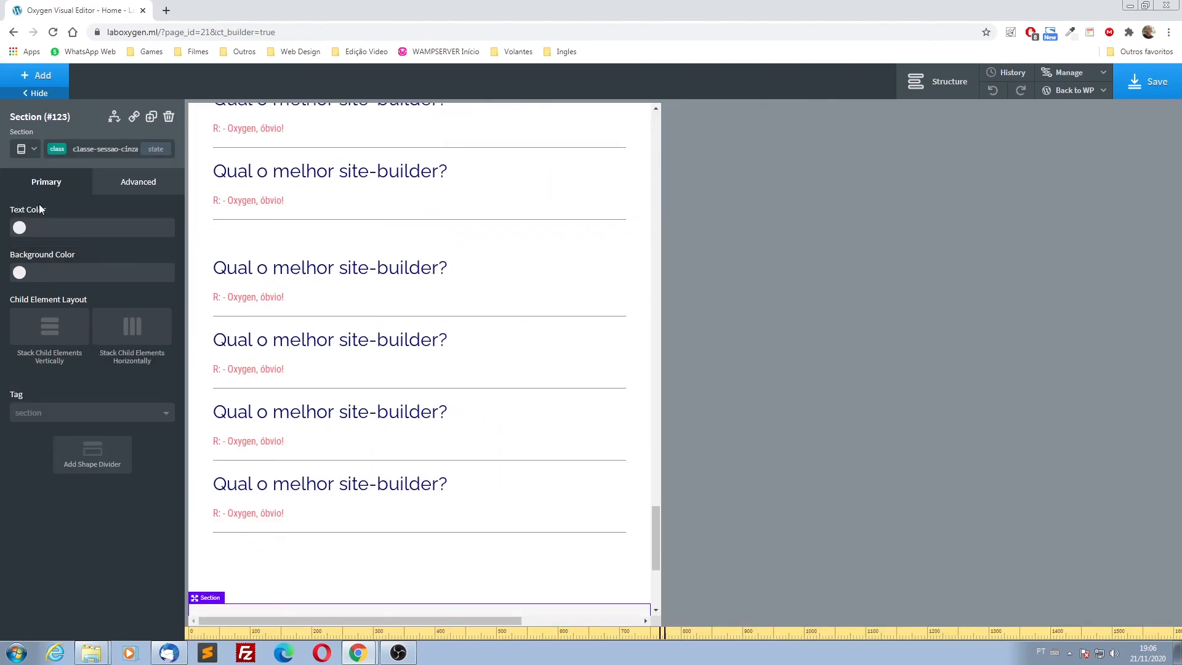
pyautogui.scroll(-3, 483, 446)
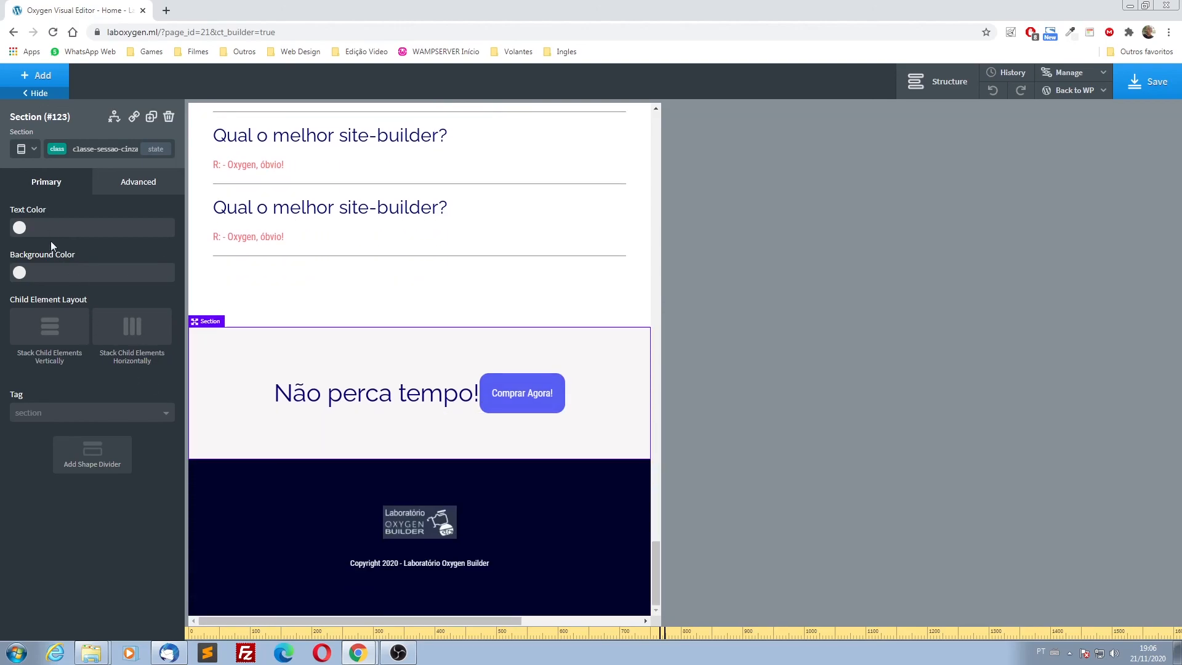
# - At Less than 768px, stack the Não perca tempo! section's contents vertically with centered horizontal alignment
pyautogui.click(31, 149)
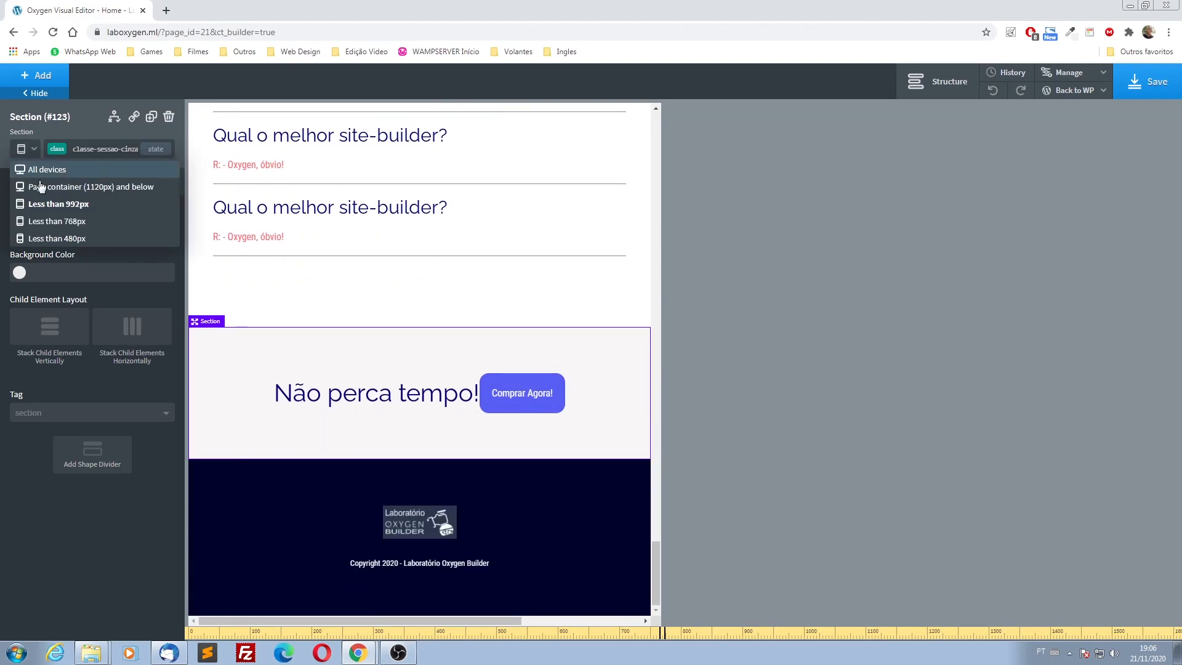
pyautogui.click(51, 228)
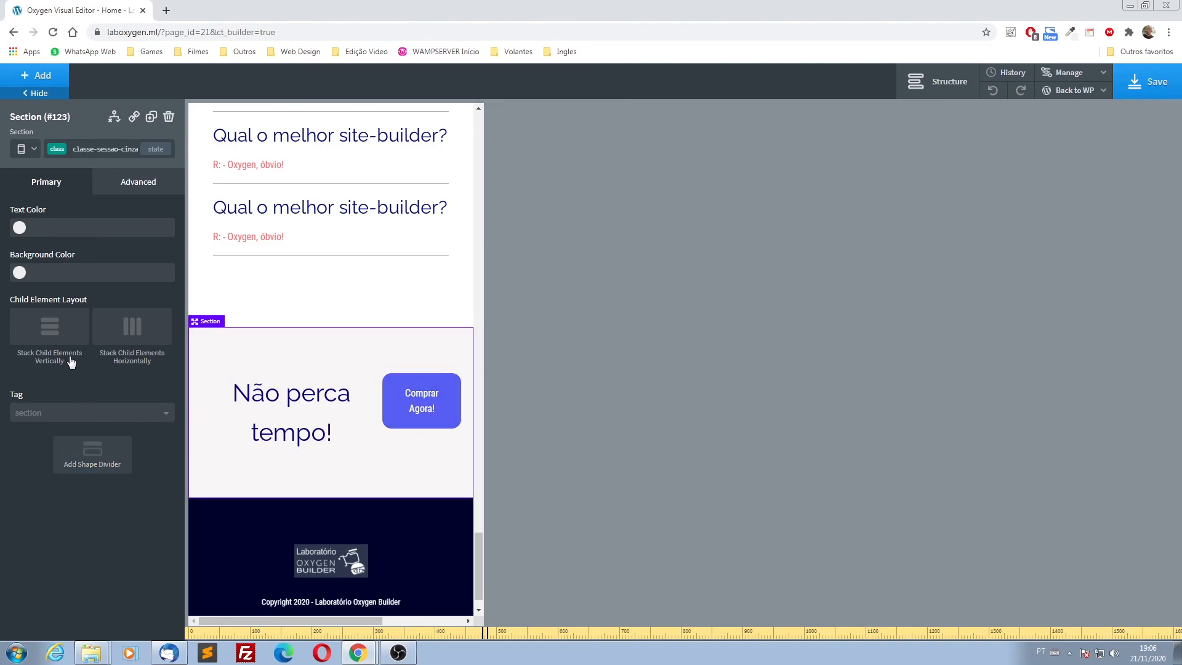
pyautogui.click(55, 332)
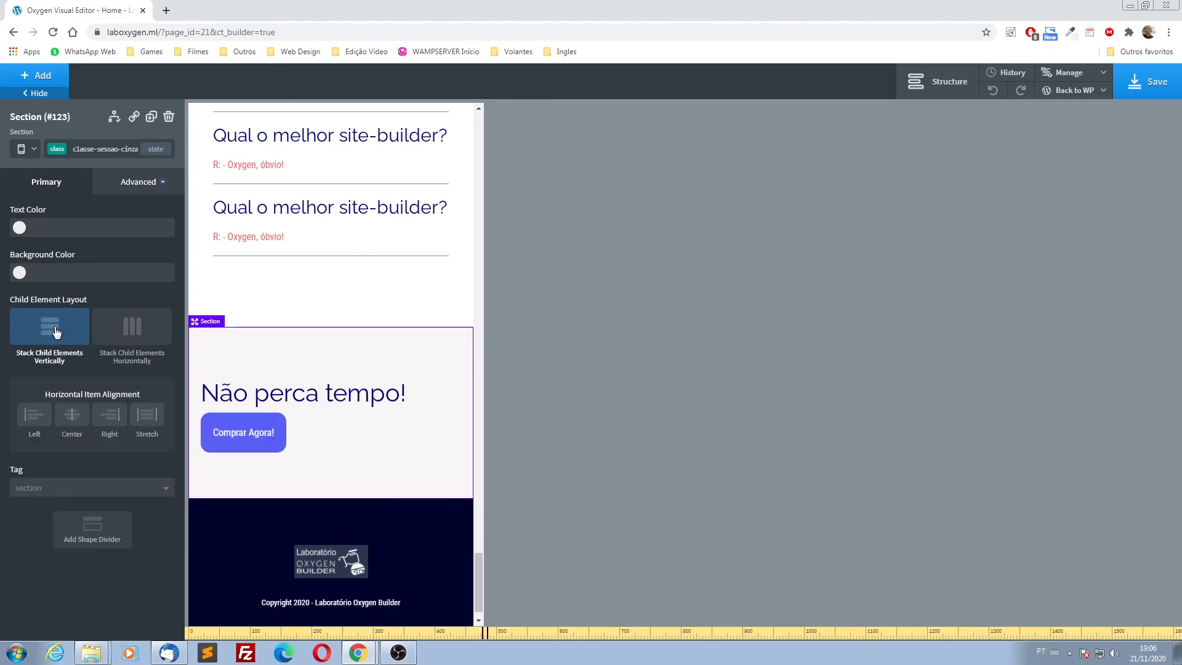
pyautogui.click(72, 414)
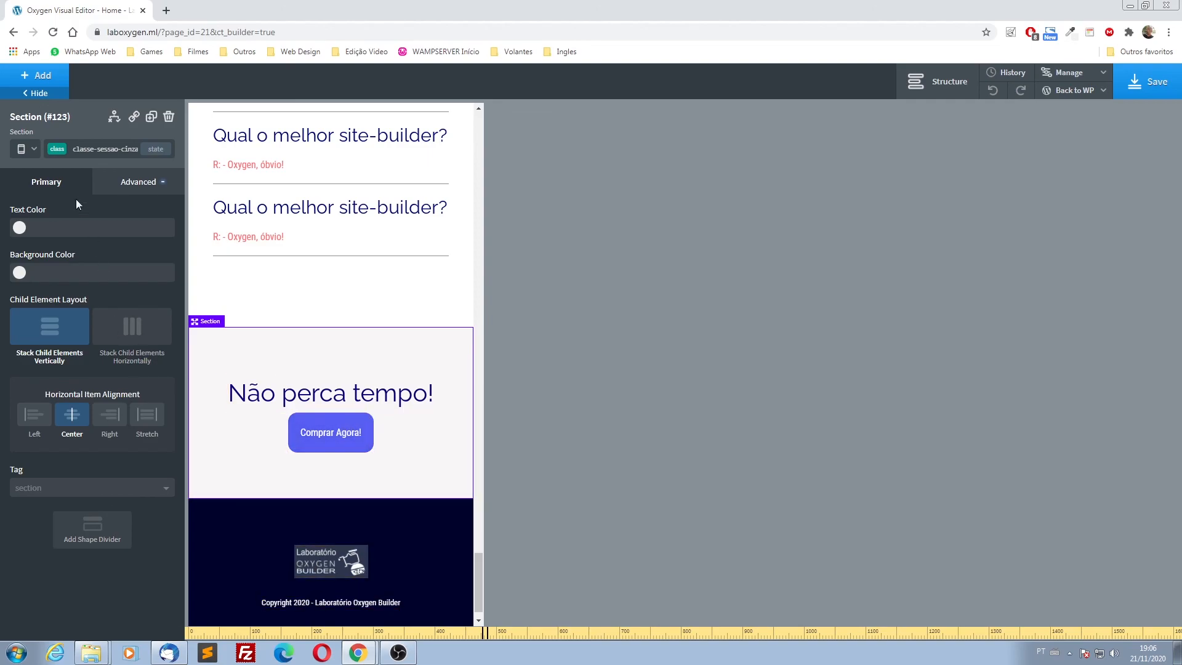
# - Check the Não perca tempo! section at Less than 480px, All devices and Less than 768px, and return to All devices
pyautogui.click(28, 149)
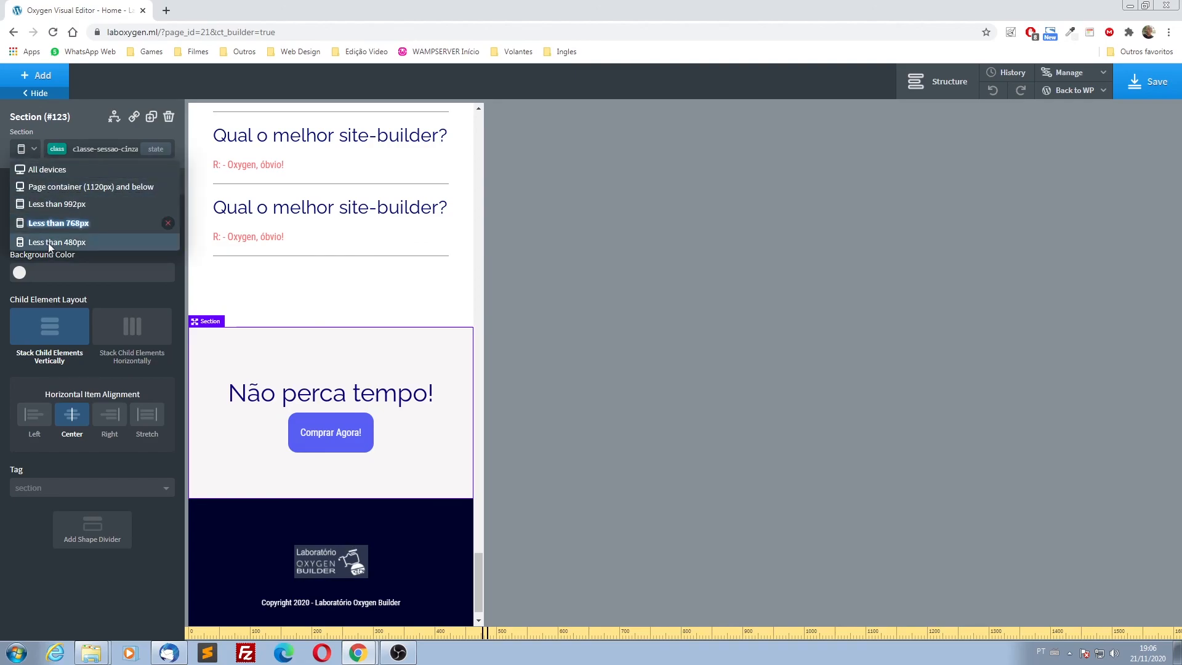
pyautogui.click(51, 245)
pyautogui.click(28, 149)
pyautogui.click(46, 167)
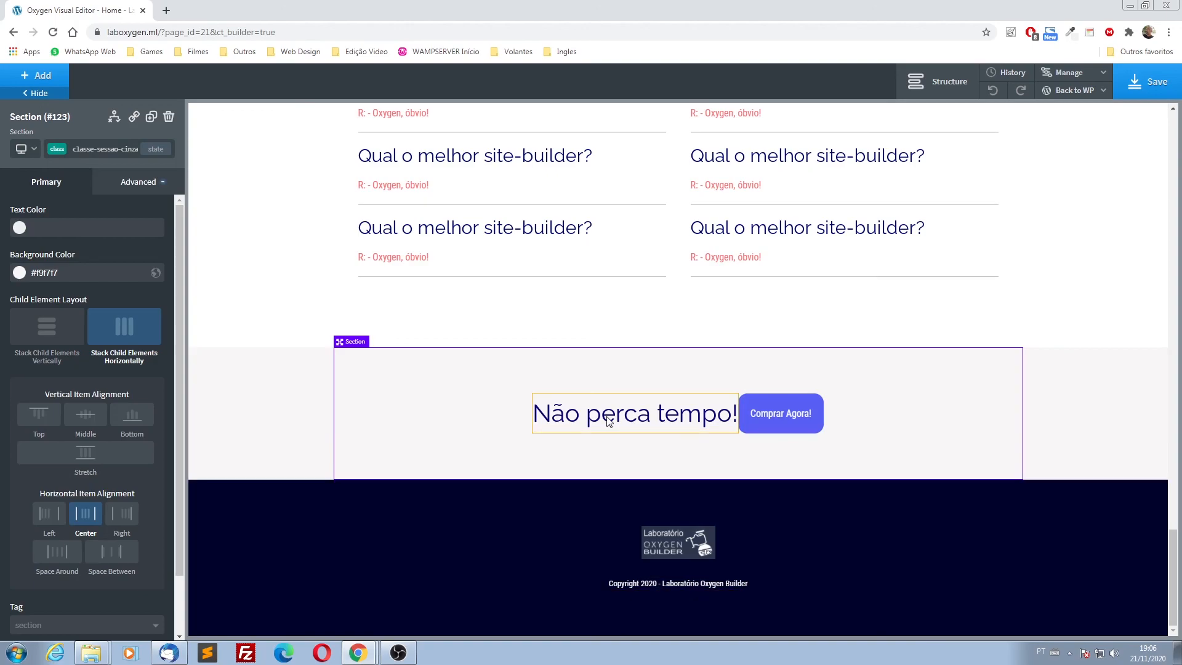
pyautogui.click(29, 149)
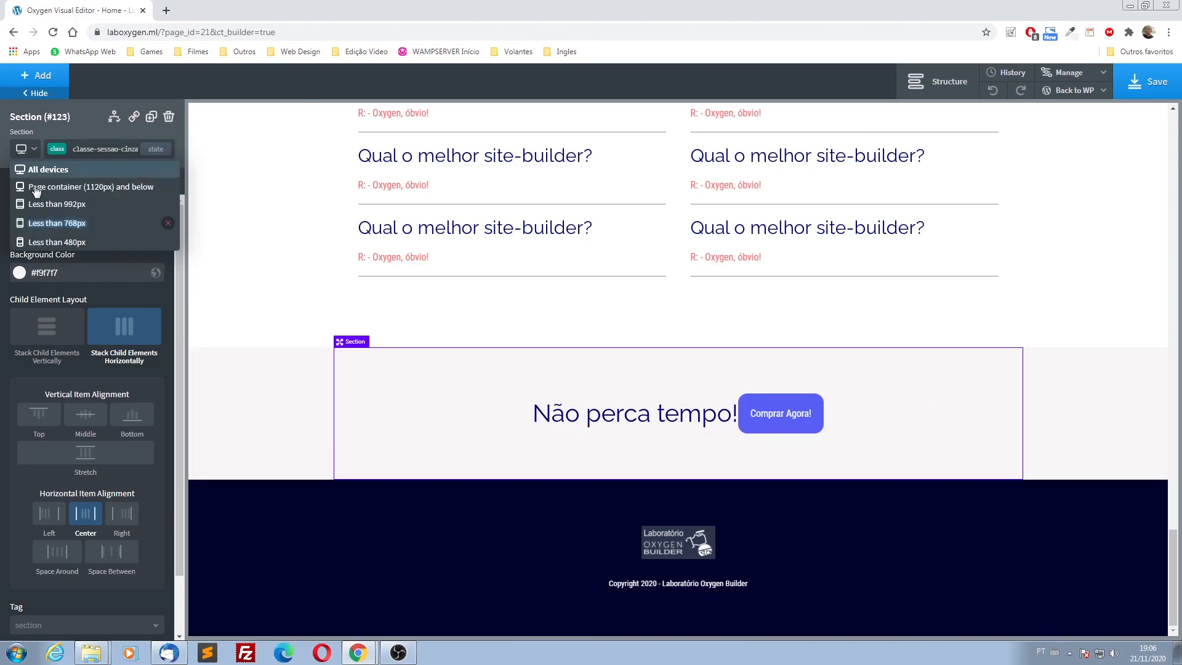
pyautogui.click(53, 244)
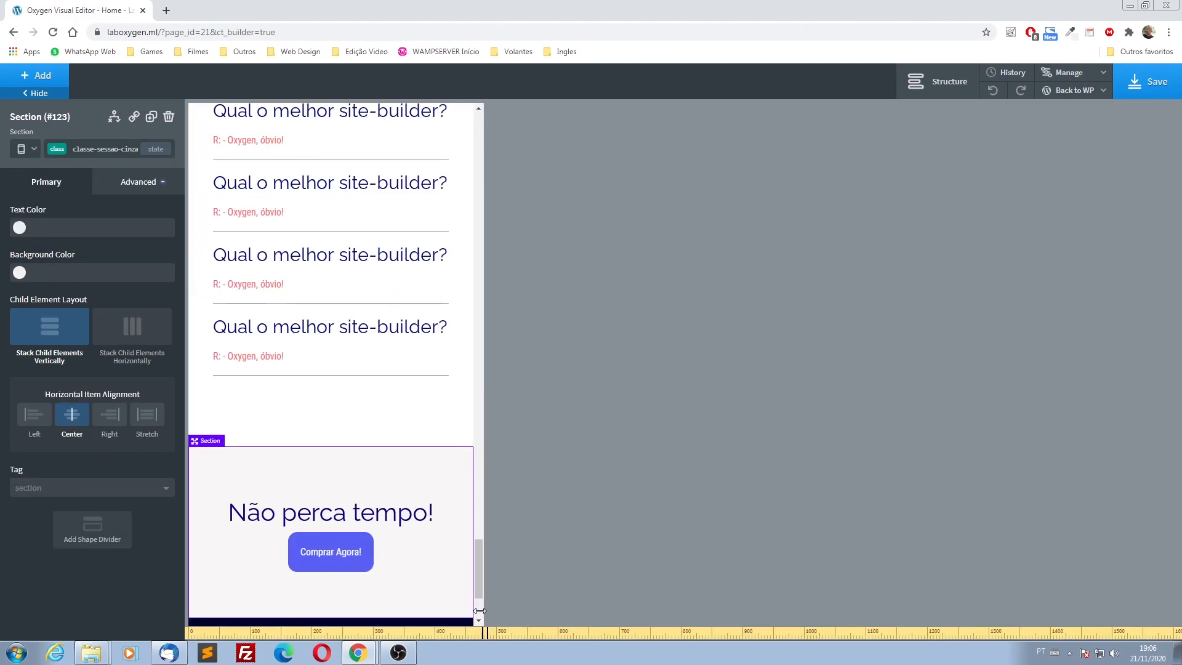
pyautogui.click(35, 154)
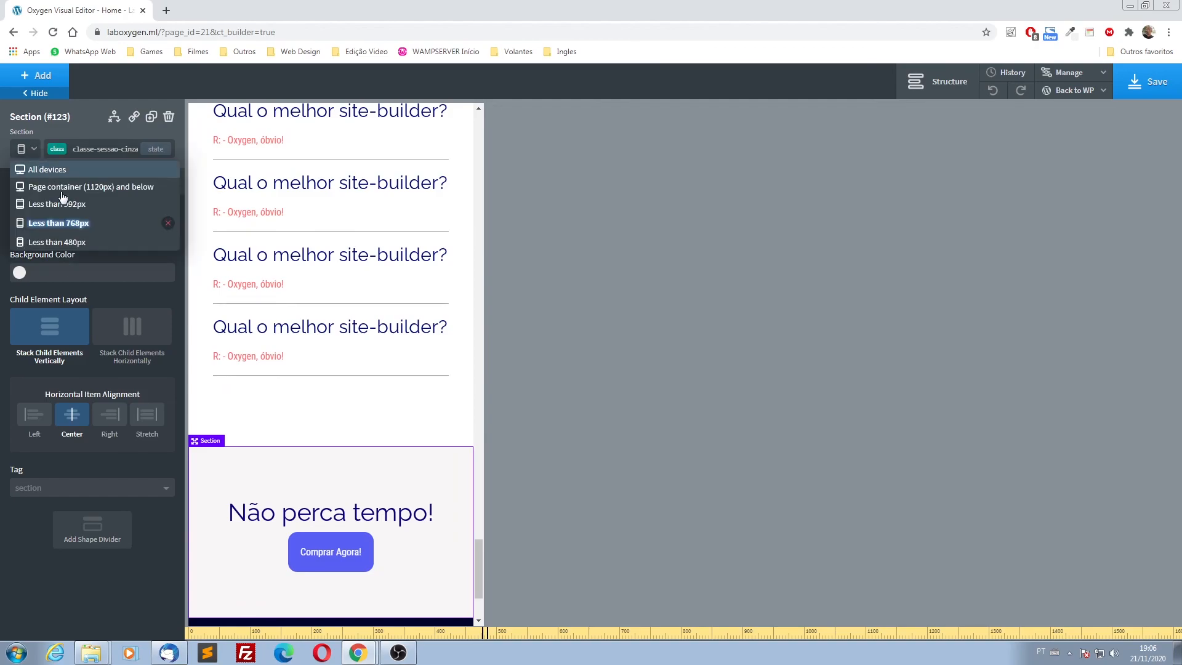
pyautogui.click(49, 185)
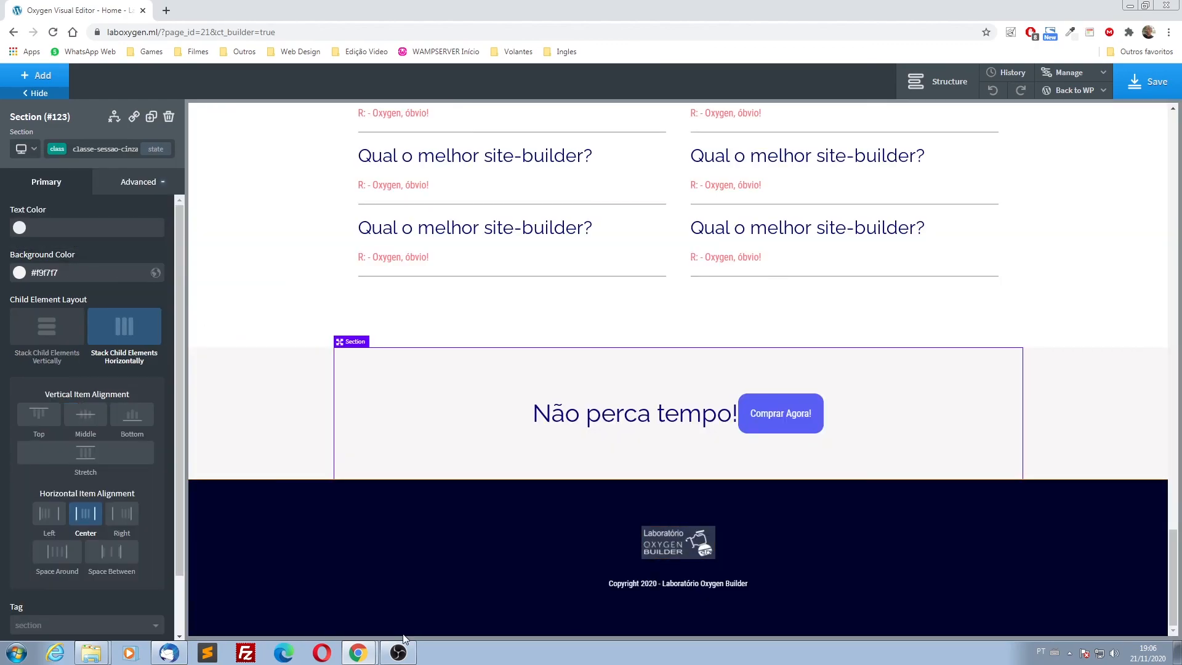